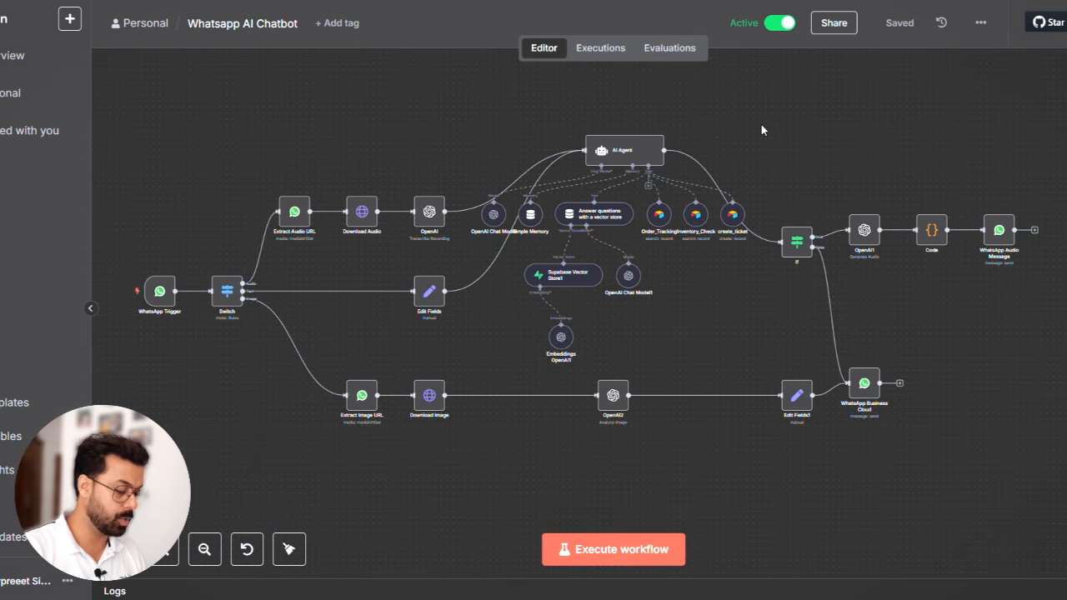
- Switch to WhatsApp and send the message "Hi" in the Whatsapp Chatbot Test chat
key("alt+Tab")
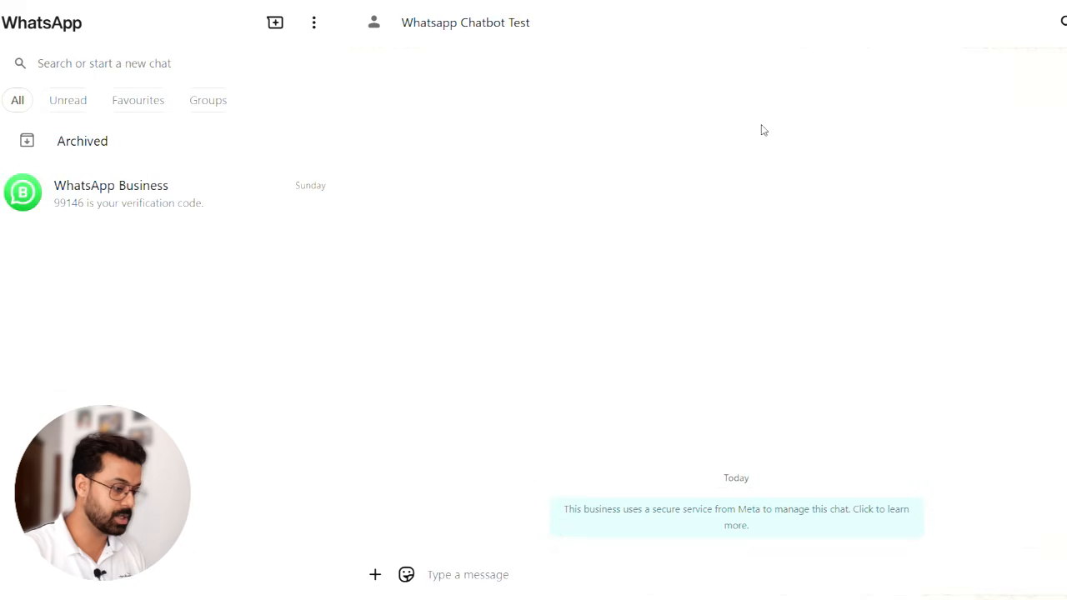
left_click(476, 568)
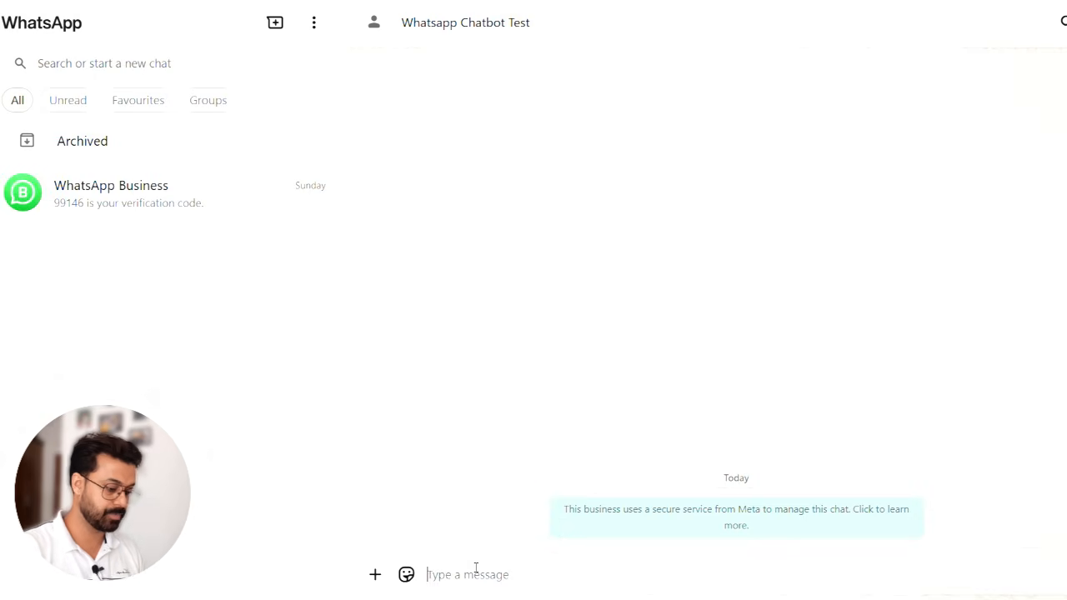
type("H")
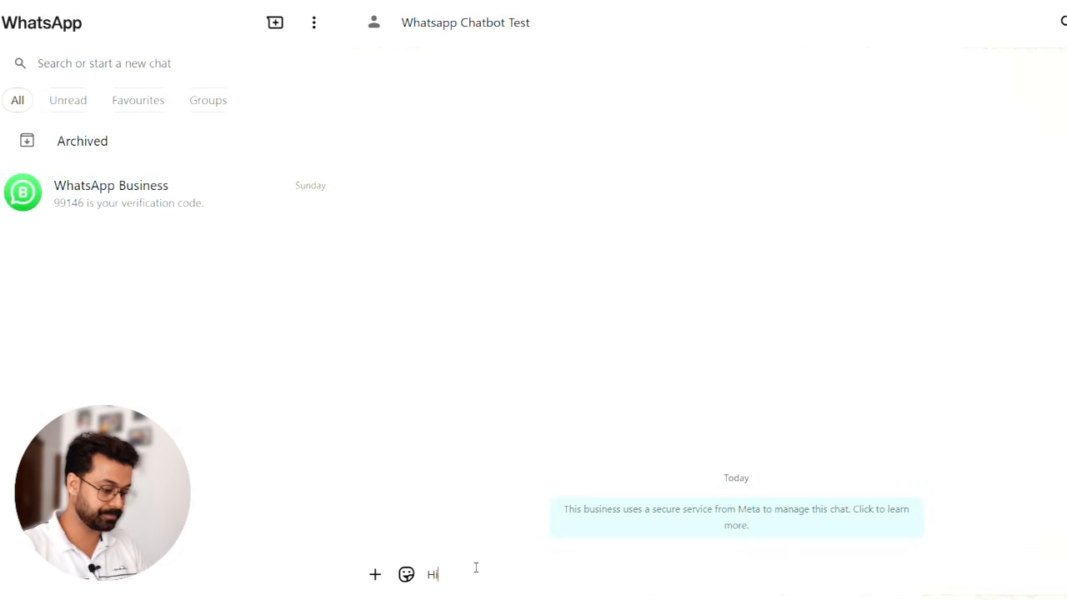
type("i")
key("Return")
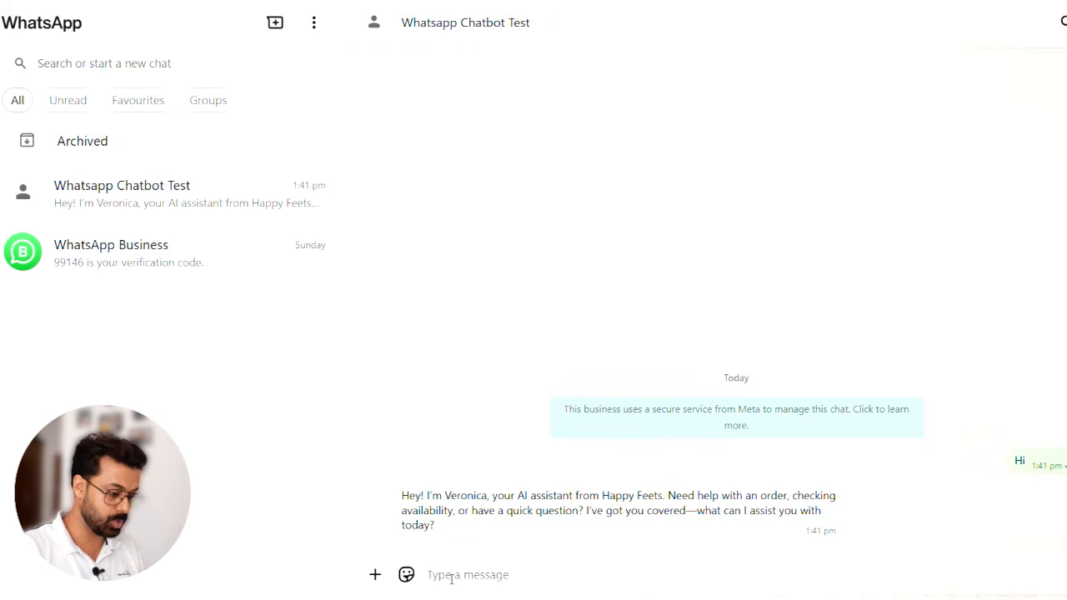
- Switch to n8n and show the executions of the Whatsapp AI Chatbot workflow
key("alt+Tab")
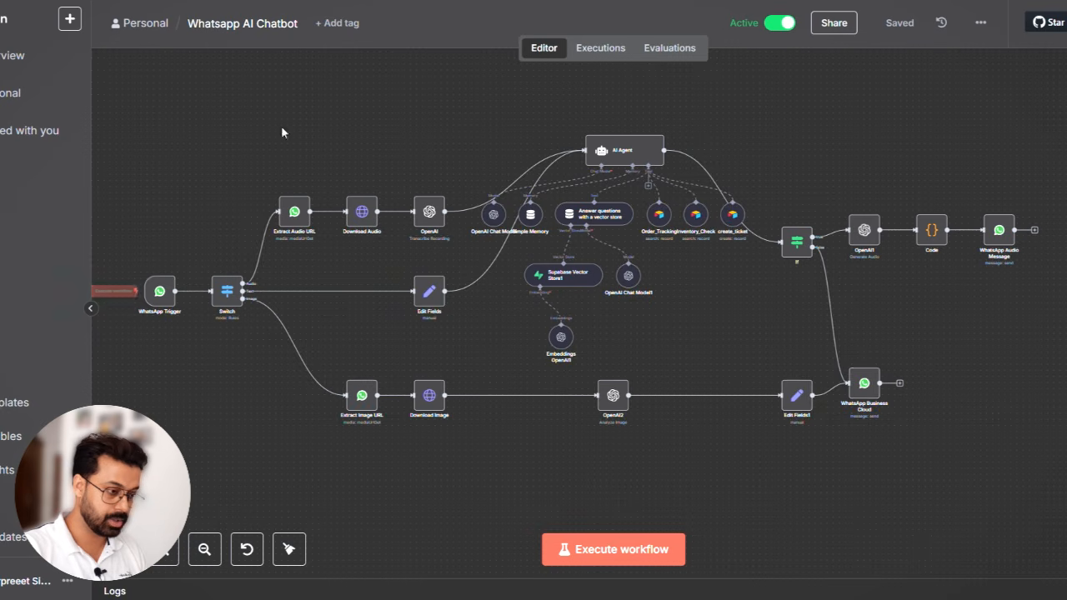
left_click(601, 50)
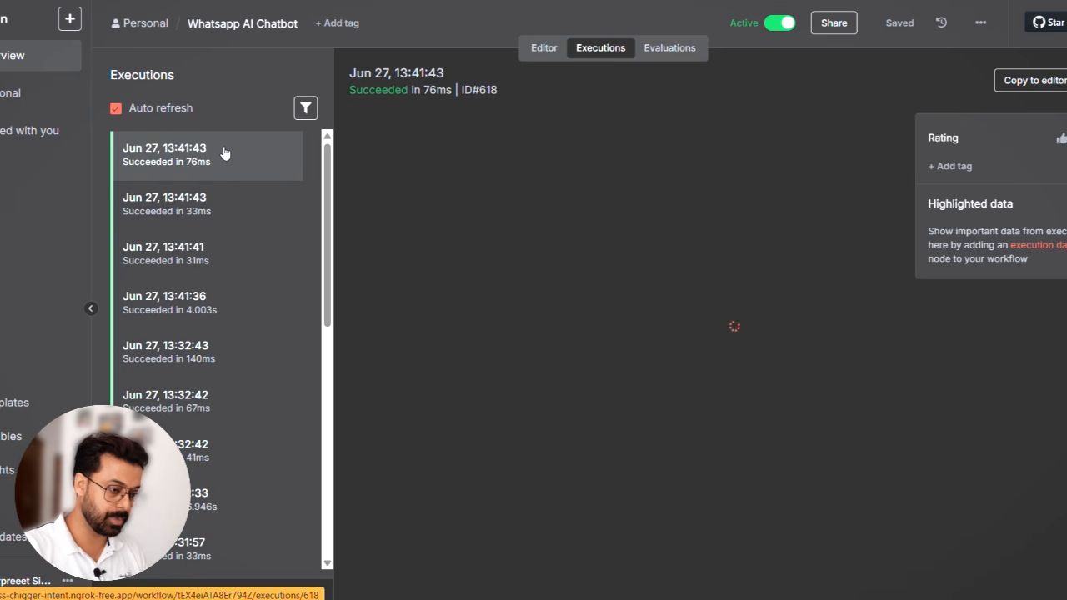
- Return to WhatsApp, send the chatbot a recorded voice message of about 6 seconds, and play its audio reply
key("alt+Tab")
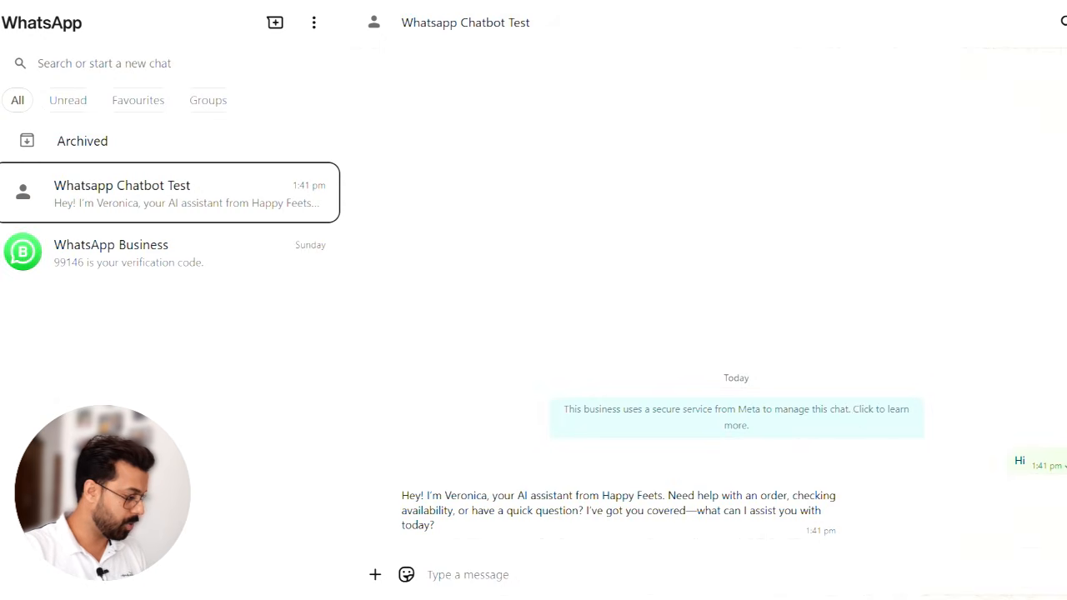
left_click(1066, 574)
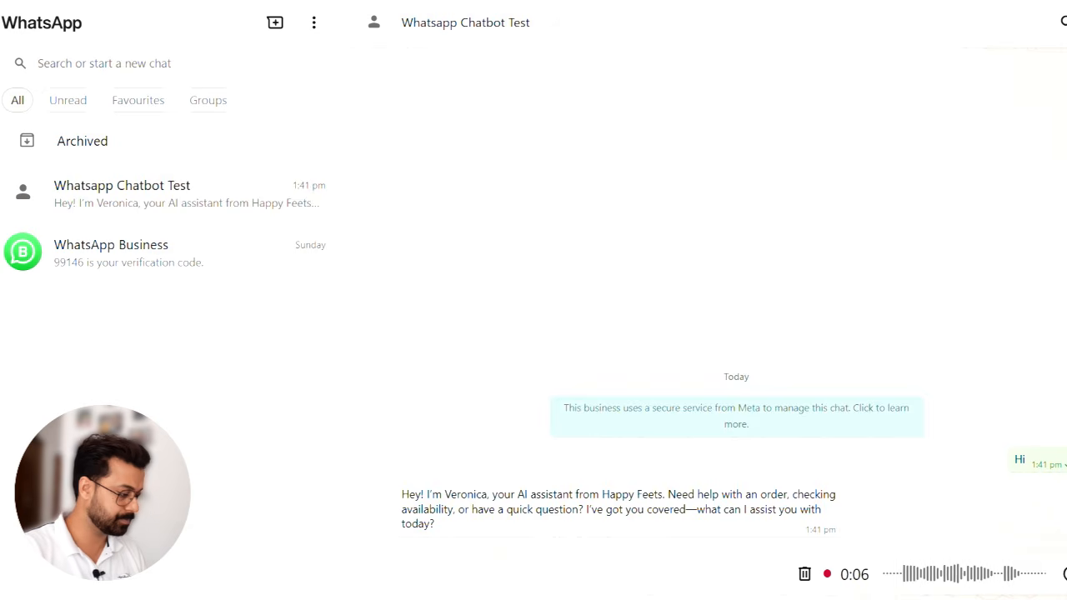
left_click(1063, 573)
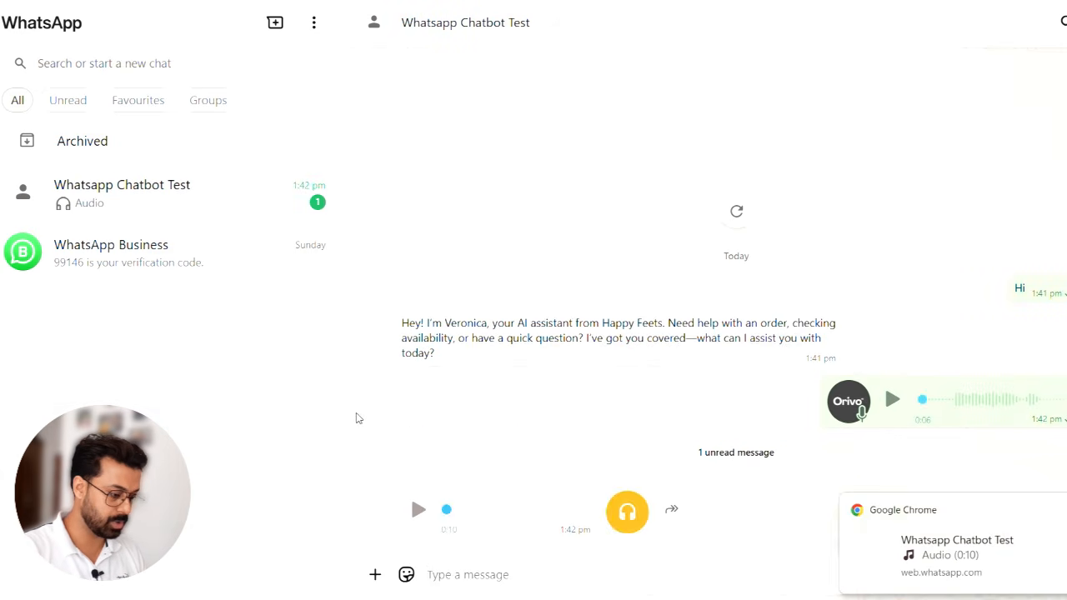
left_click(419, 511)
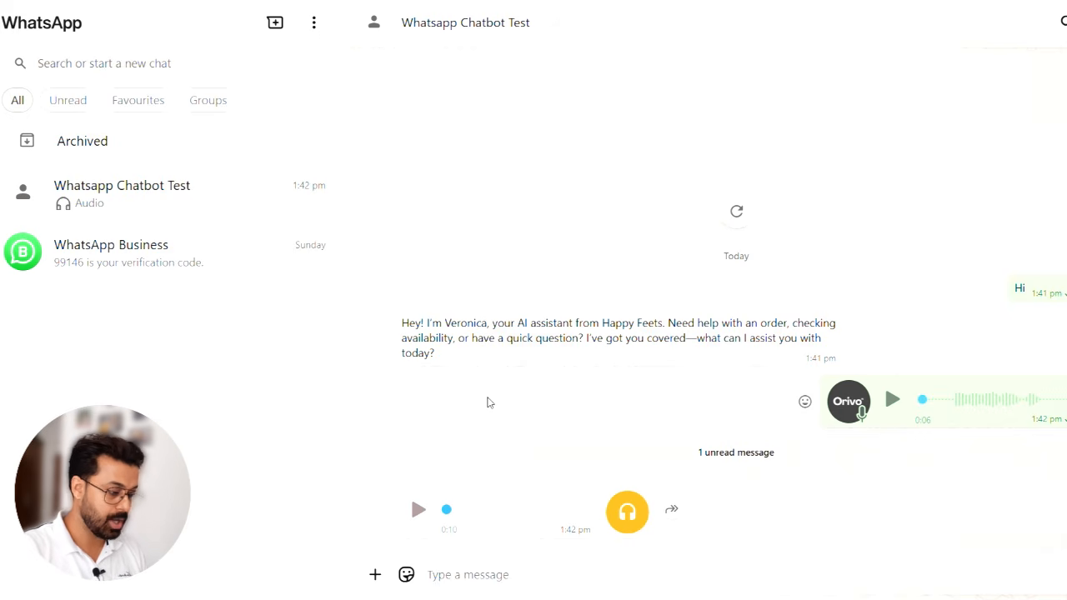
- Send the LinkedIn logo image to the chatbot with the caption "what is it ?"
left_click(375, 575)
left_click(405, 263)
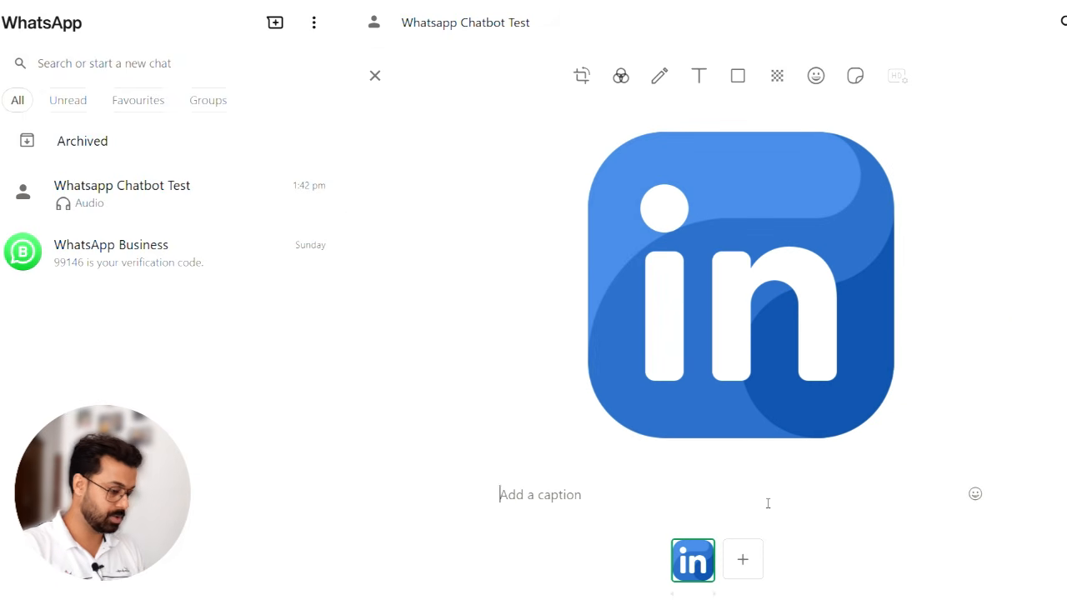
type("what is i")
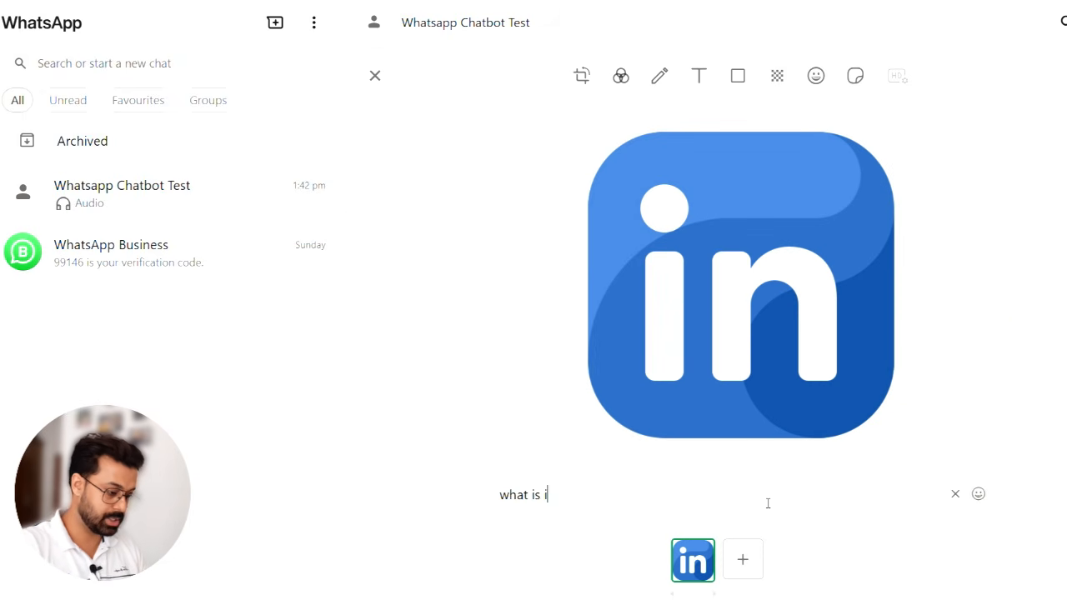
type("t ?")
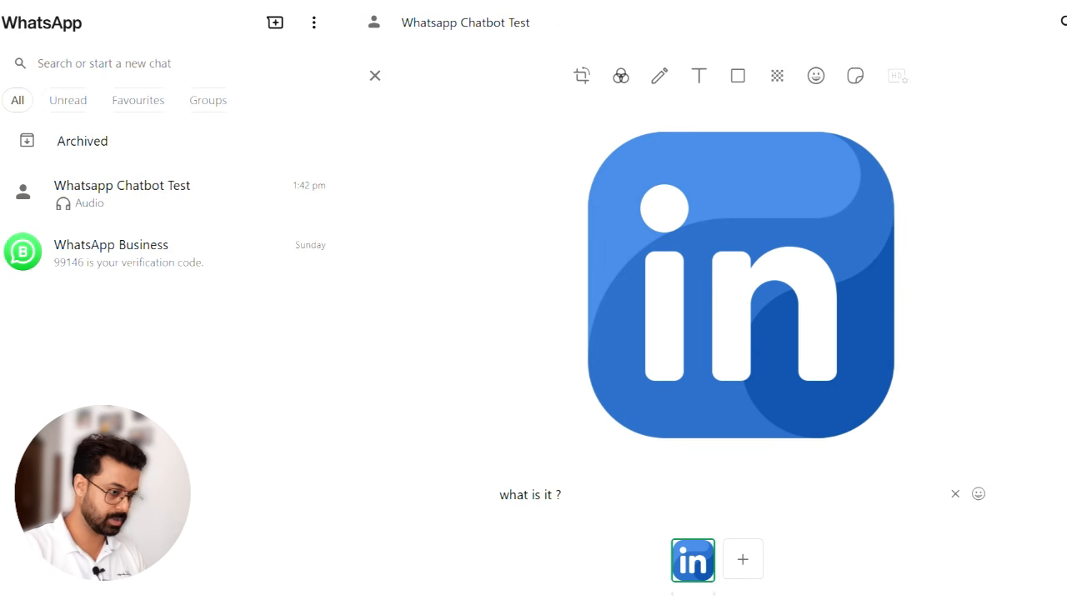
key("Return")
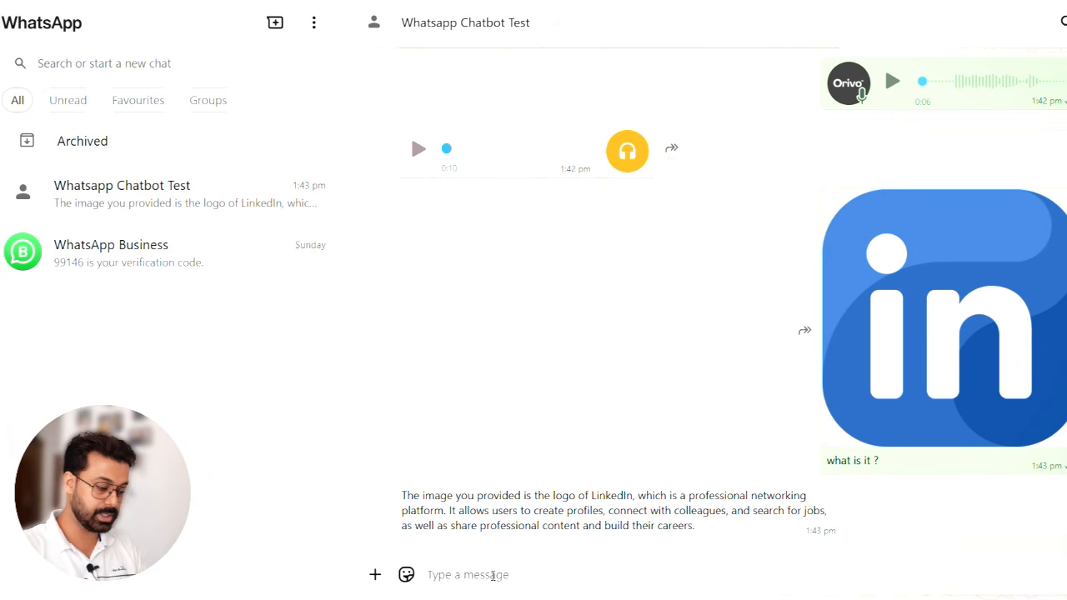
- Send the chatbot the message "i want to file a complainit"
type("i w")
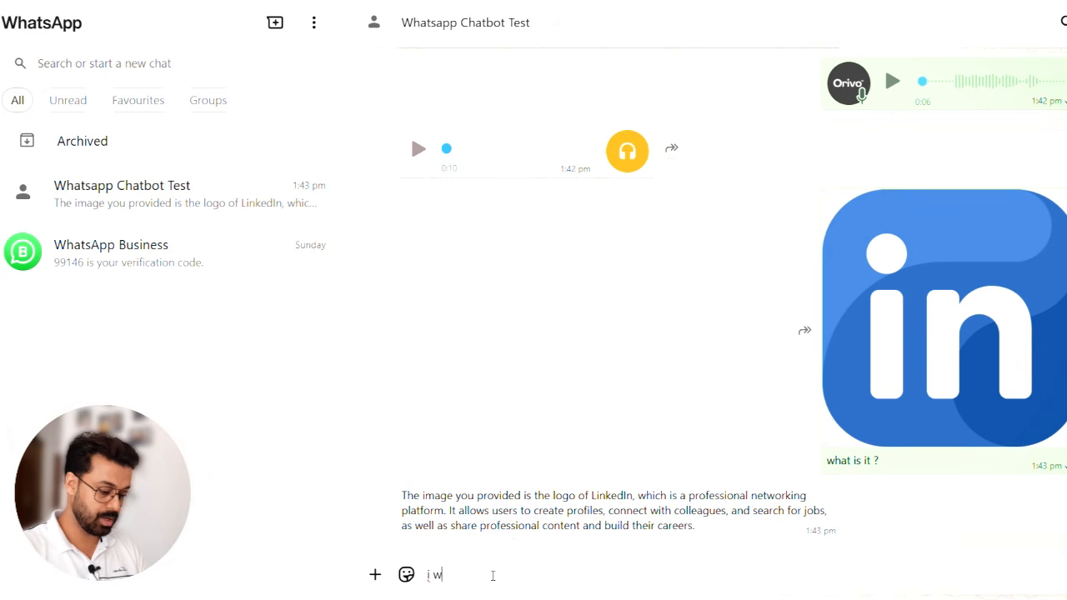
type("ant to ")
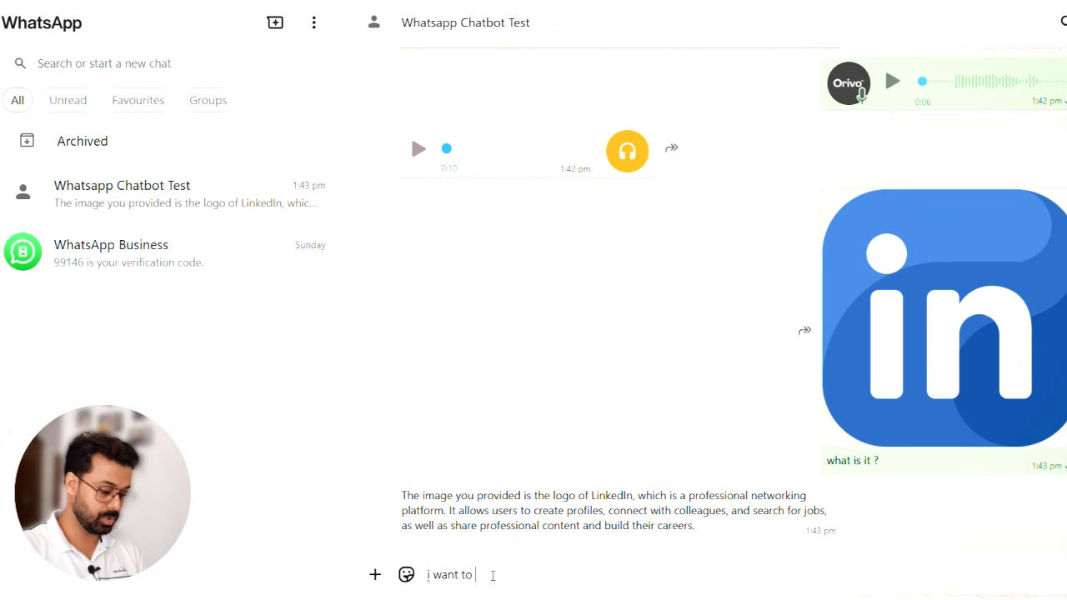
type("file a complaint")
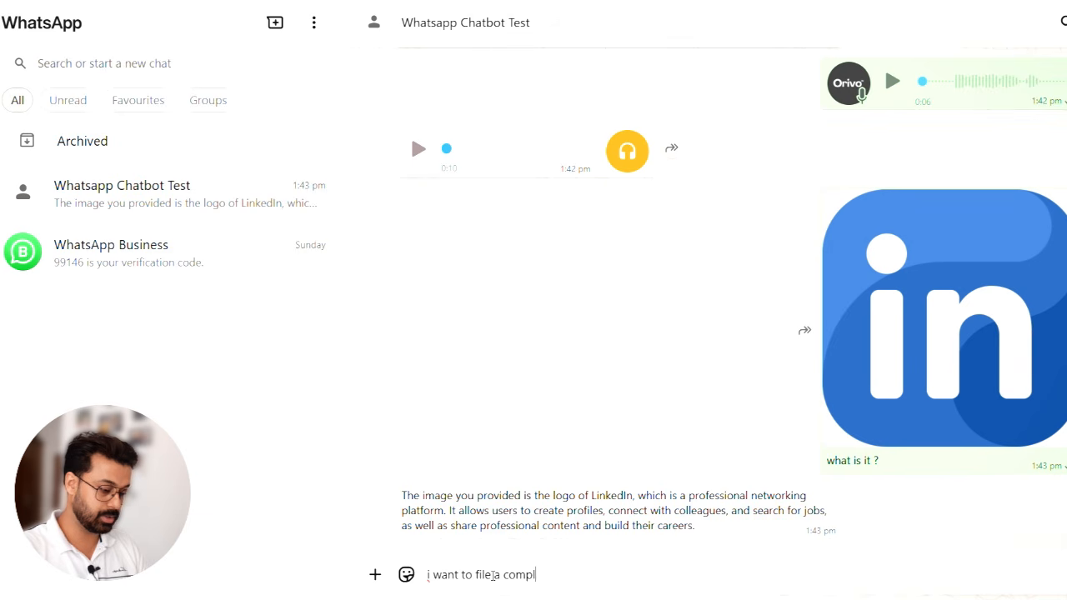
key("Return")
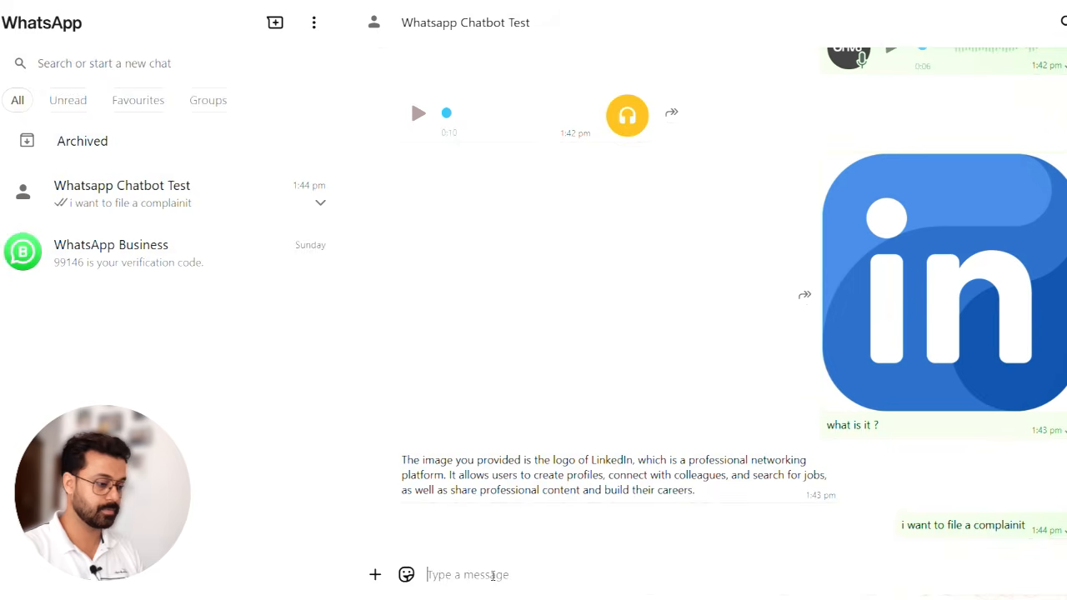
- Switch to the HappyFeets base in Airtable and collapse the assistant chat to examine the Tickets table
key("alt+Tab")
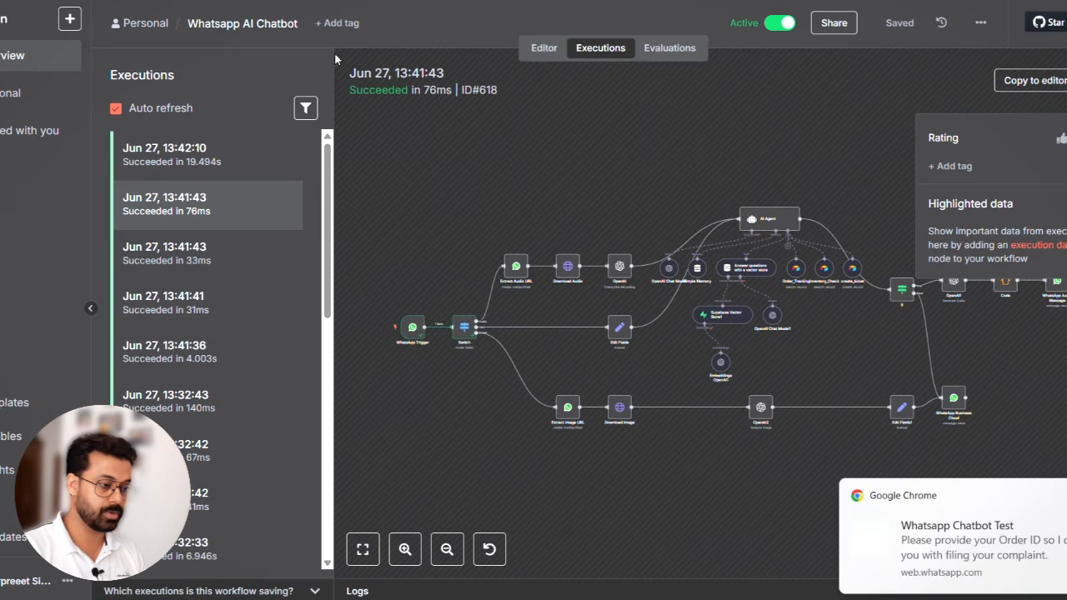
key("alt+Tab")
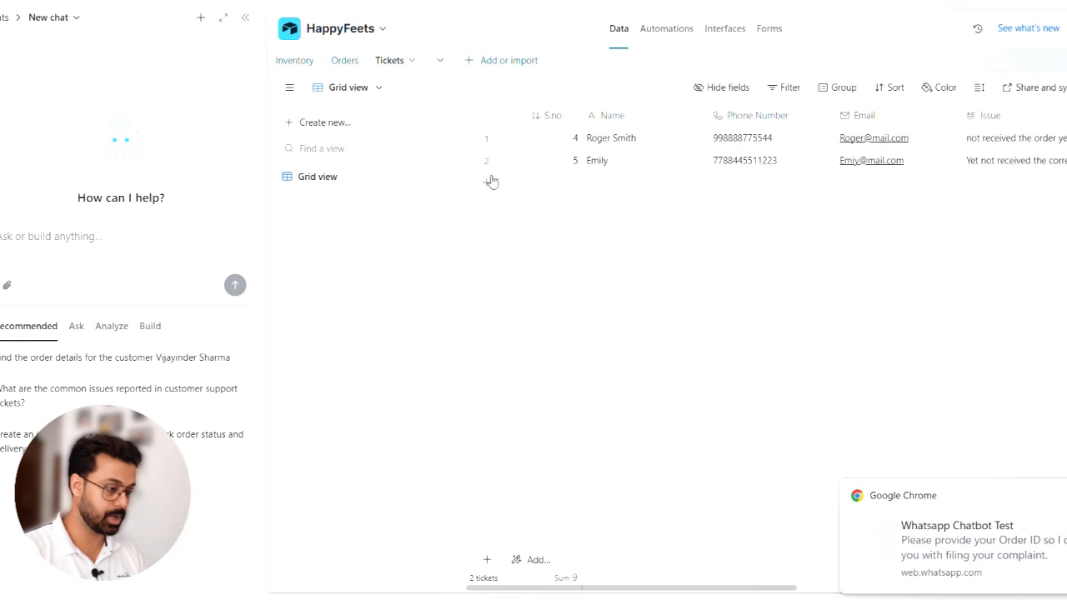
left_click(253, 23)
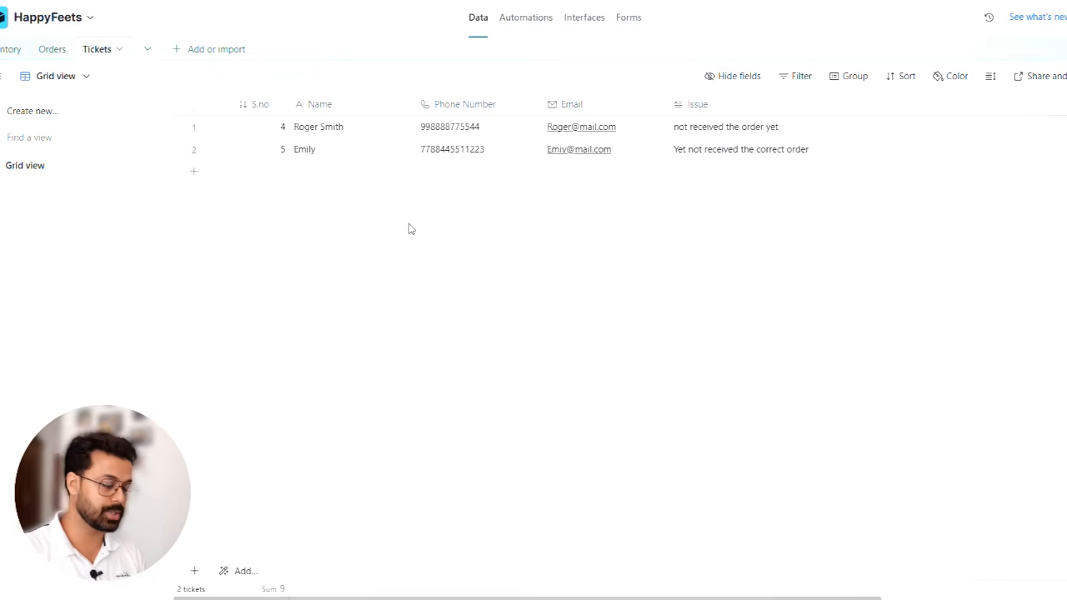
- Read the chatbot's reply, open the Orders table for an order ID, and send the second order's ID in WhatsApp prefixed with "Its"
key("alt+Tab")
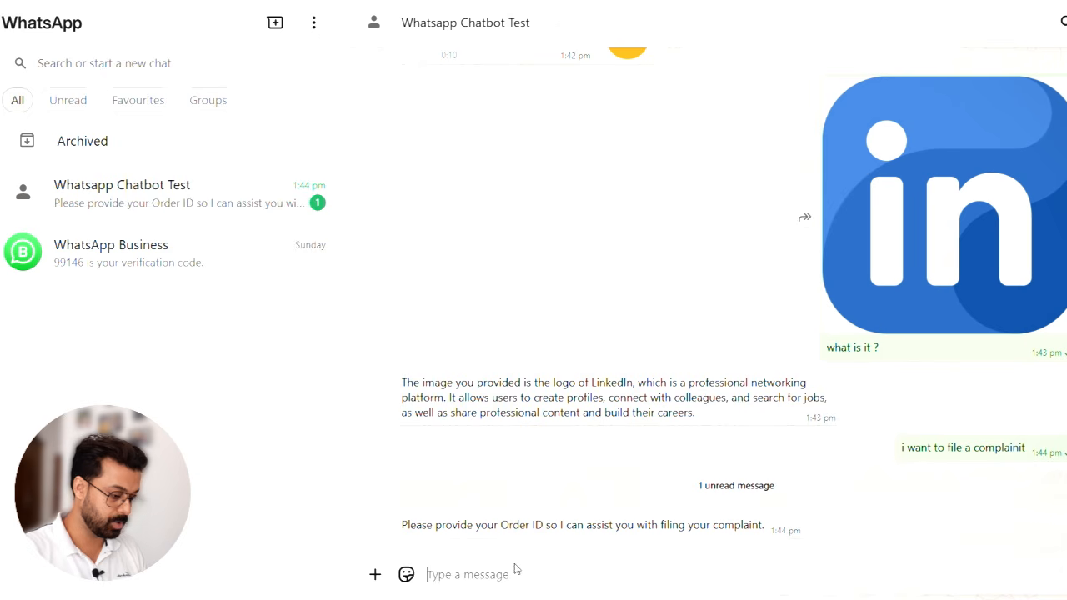
key("alt+Tab")
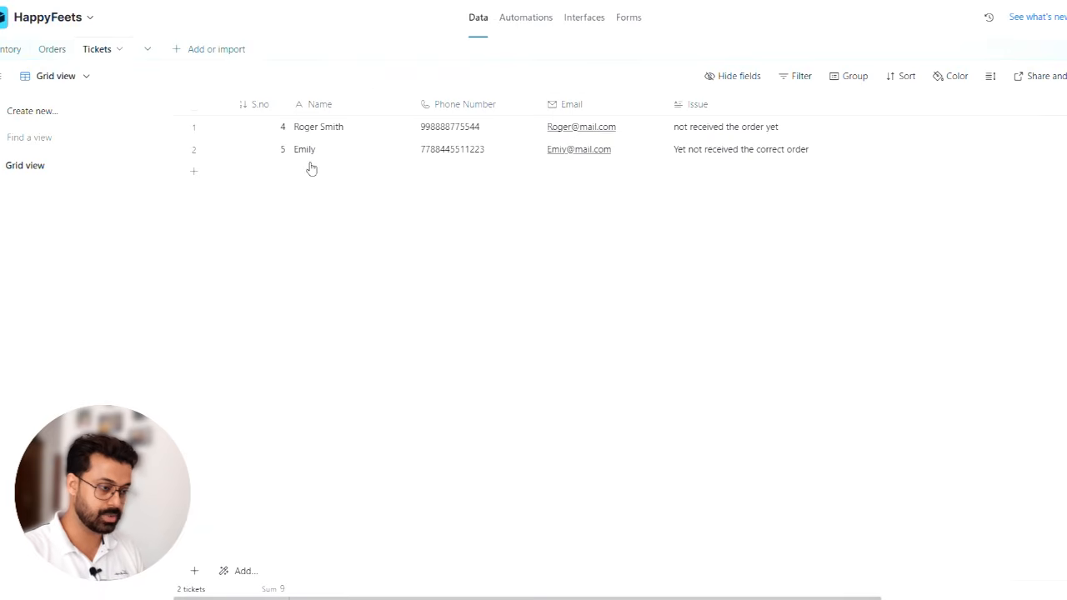
left_click(50, 51)
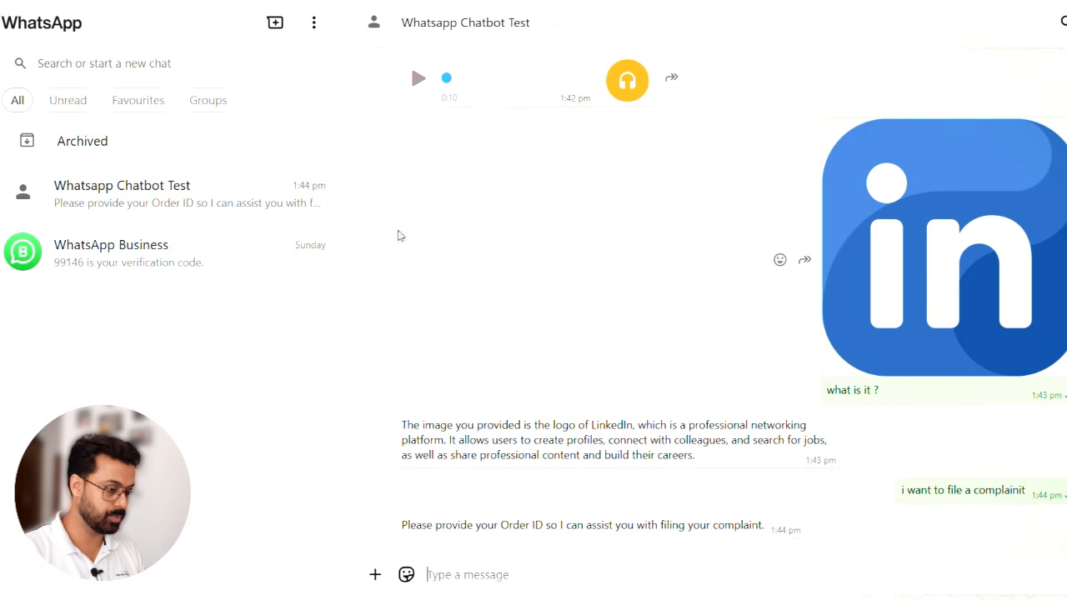
type("I")
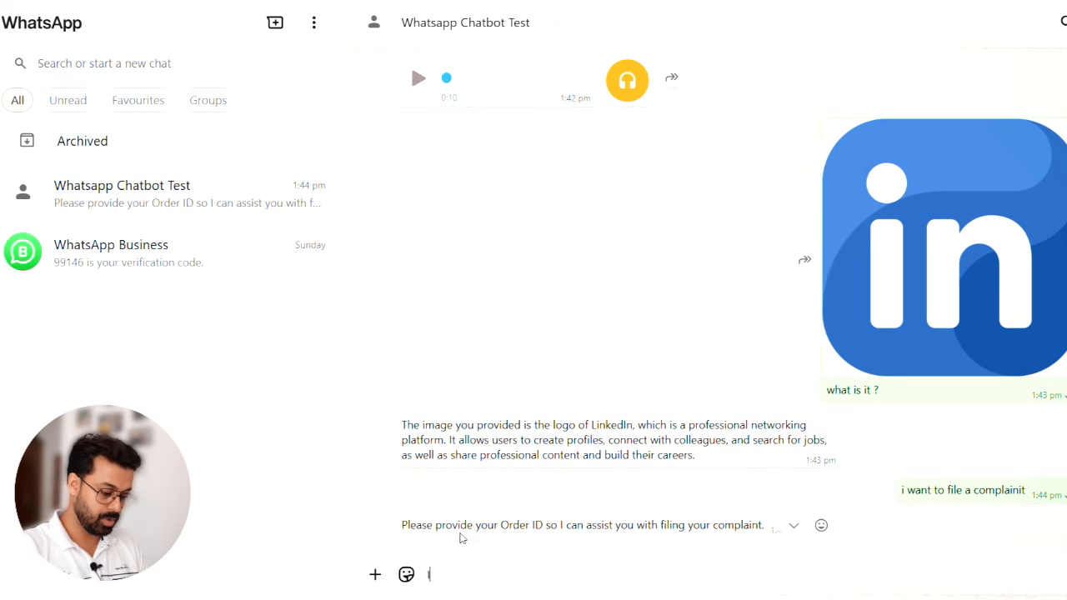
type("ts ORID")
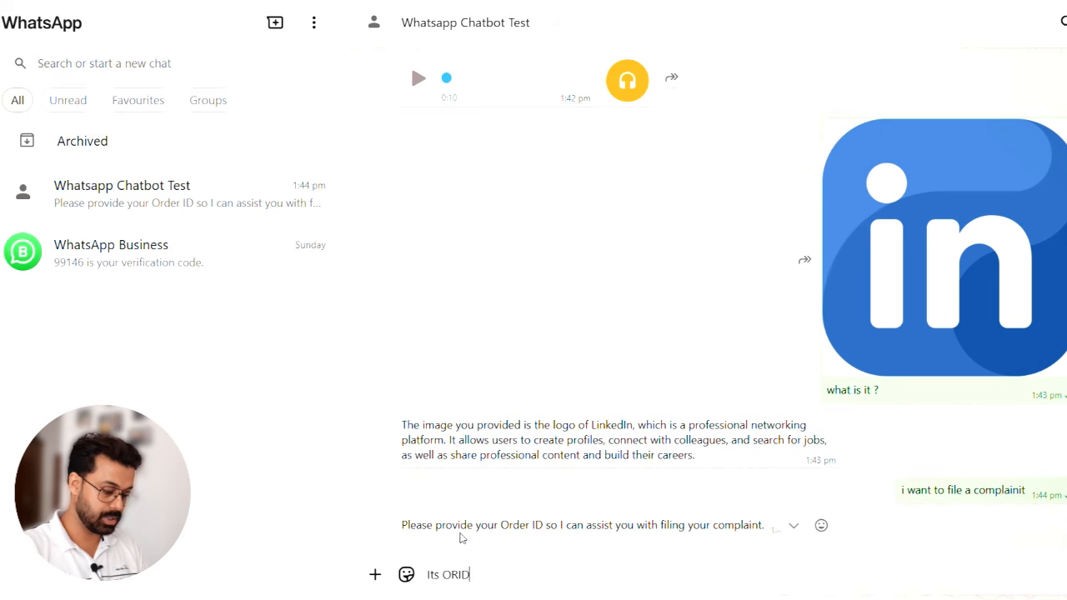
type("124")
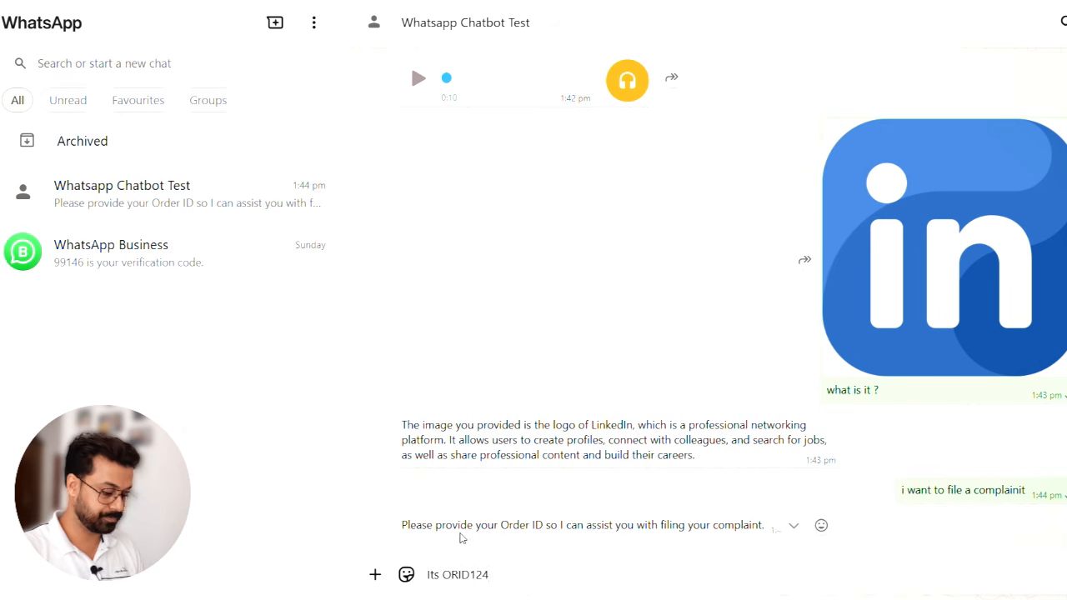
key("Return")
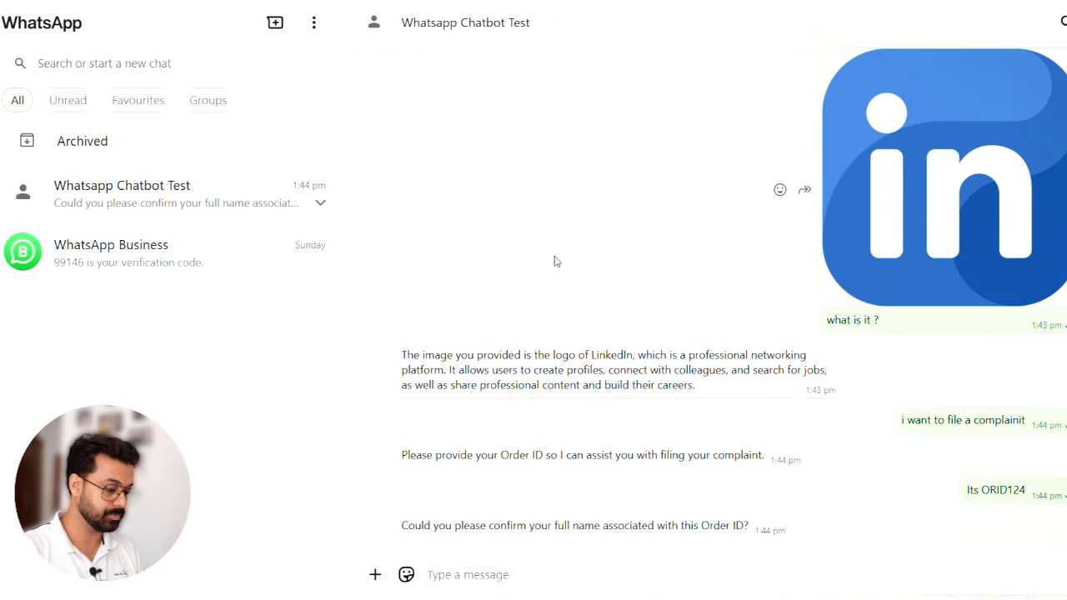
- Copy the second order's customer name from the Airtable Orders table and send it to the chatbot in WhatsApp
key("ctrl+Tab")
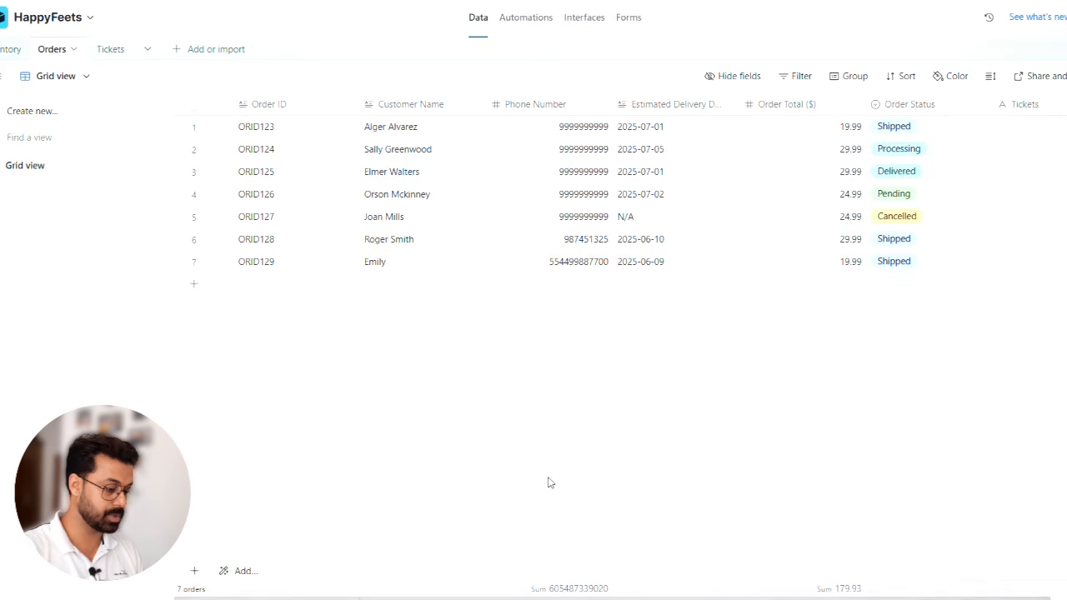
double_click(395, 158)
key("ctrl+c")
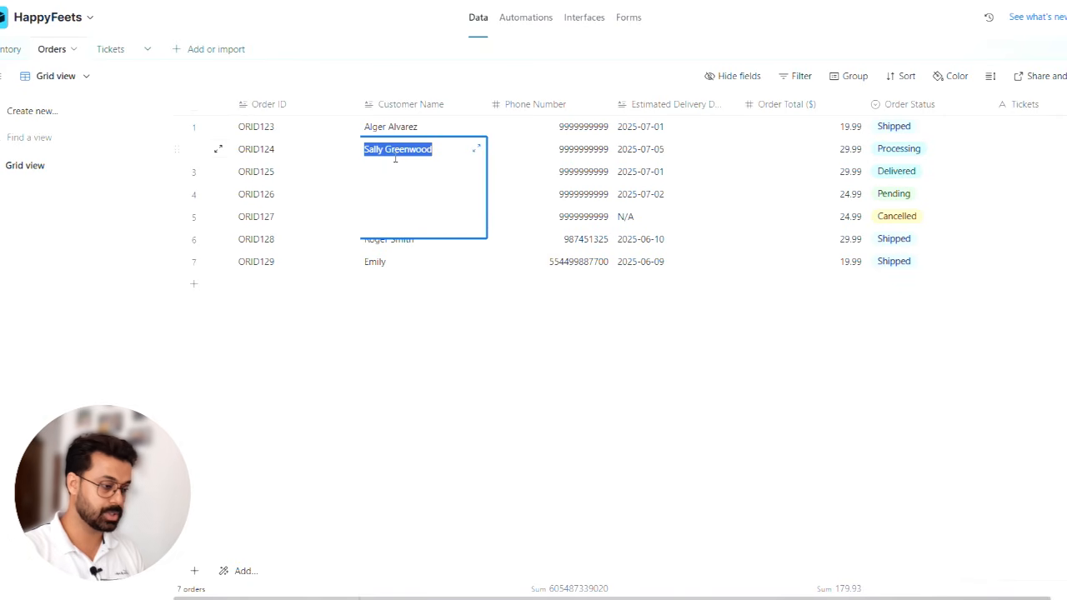
left_click(501, 357)
key("ctrl+shift+Tab")
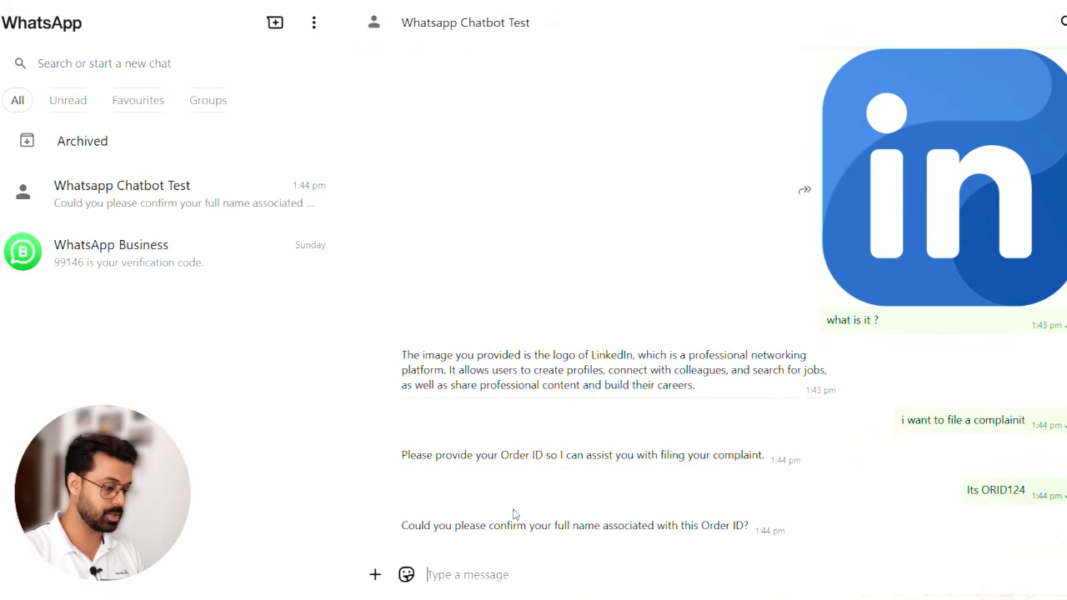
left_click(482, 572)
key("ctrl+v")
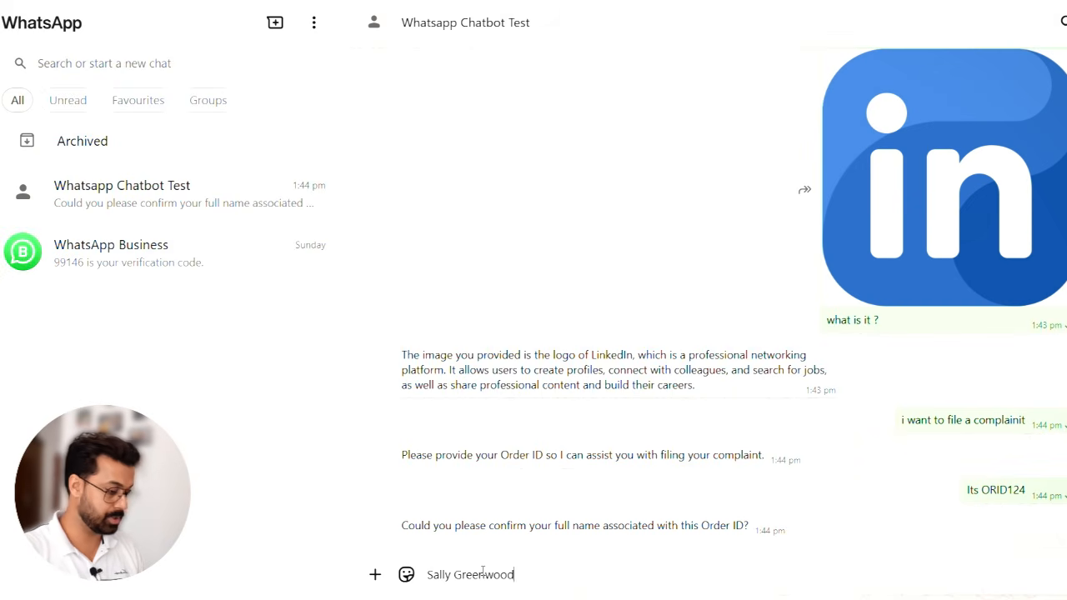
key("Return")
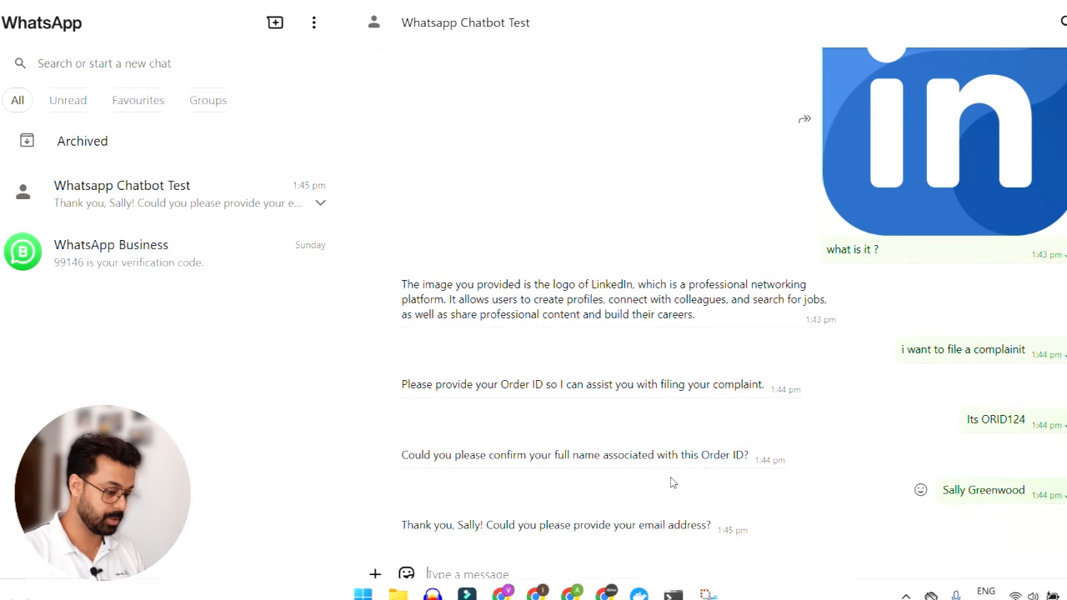
- Check the Airtable Orders table for an email, compose the customer's email address from the copied name in WhatsApp, and send it to the chatbot
left_click(512, 595)
scroll(643, 201, "right", 1)
scroll(643, 201, "left", 1)
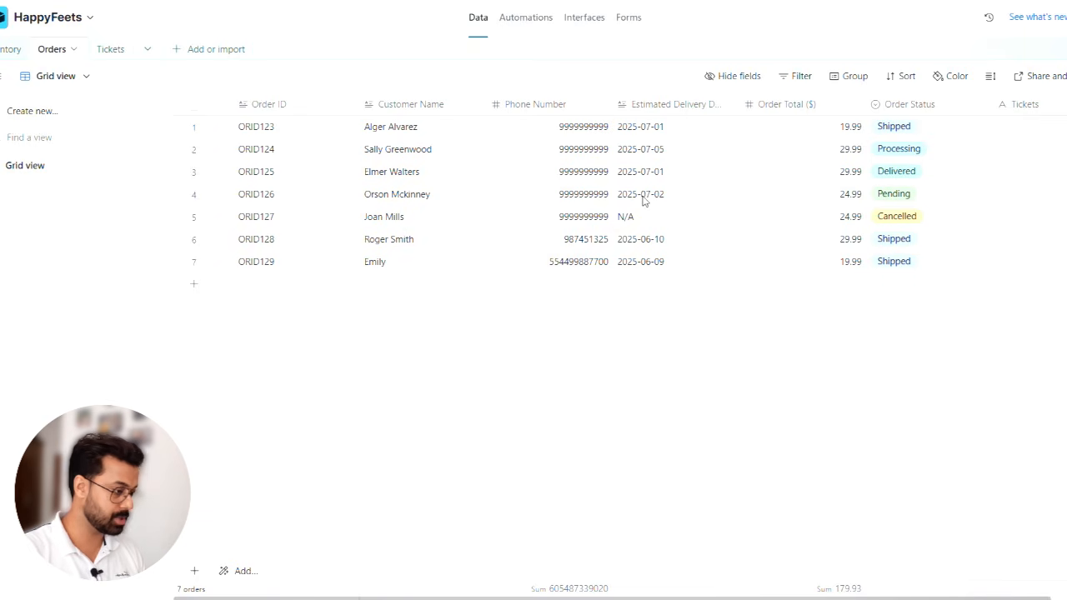
key("alt+Tab")
key("ctrl+v")
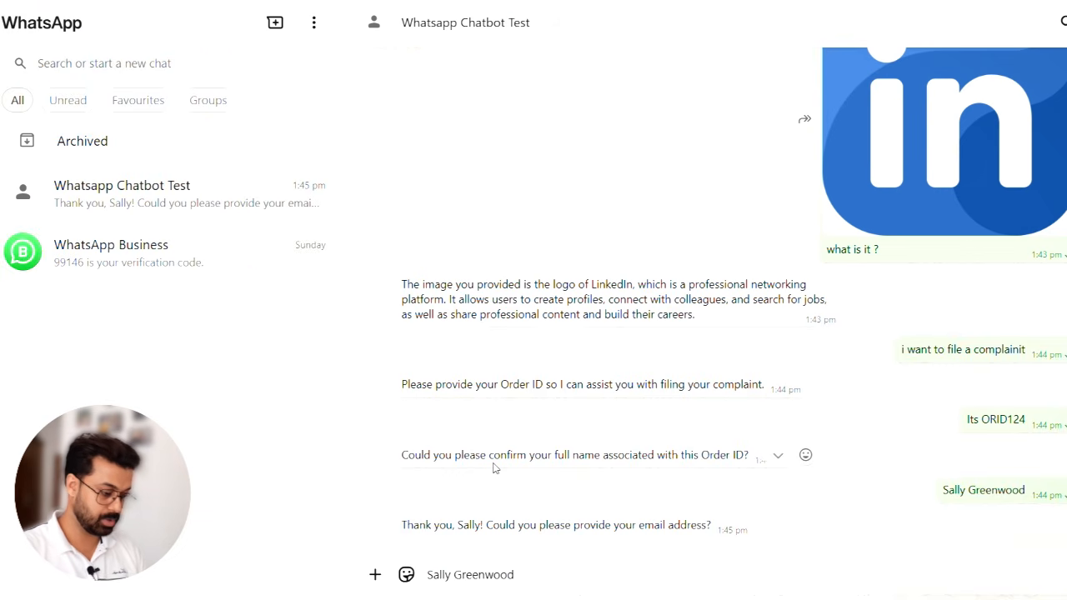
key("ctrl+BackSpace")
type("@mail.com")
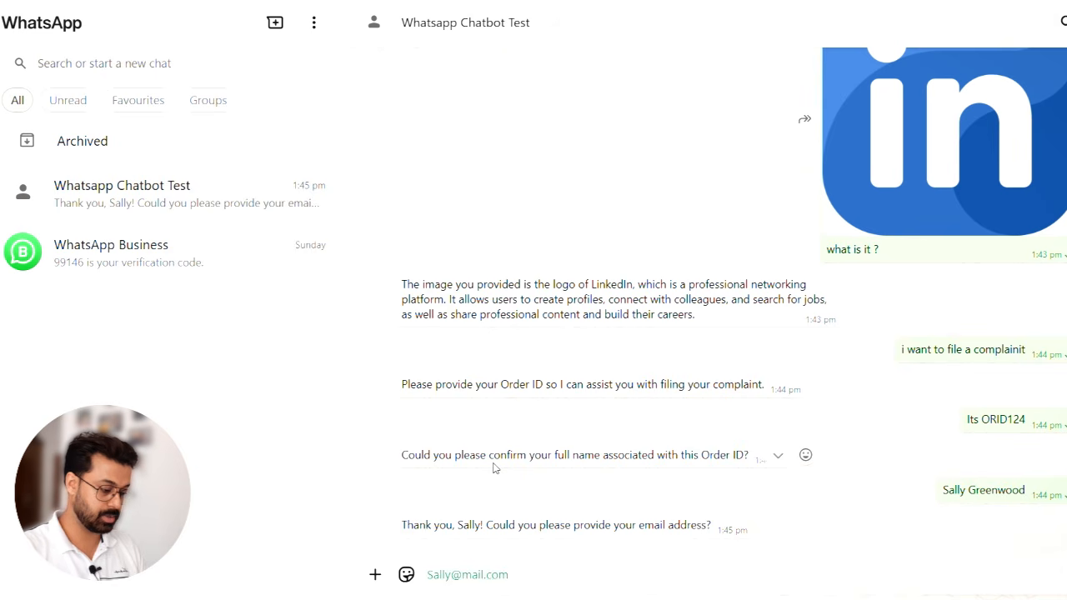
key("Return")
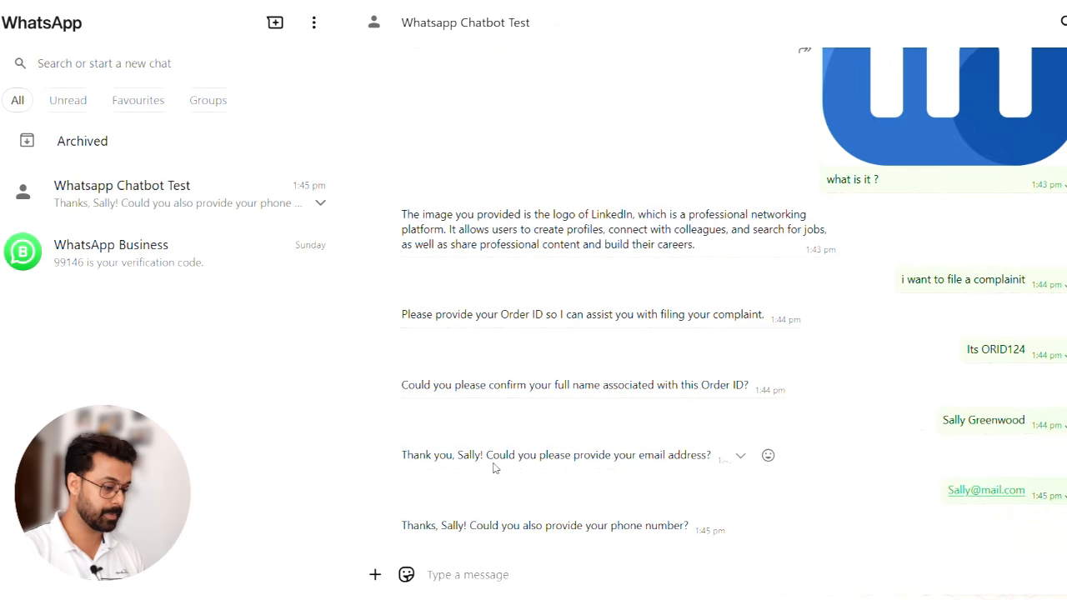
- Copy the second order's phone number from the Airtable Orders table and send it to the chatbot in WhatsApp
key("alt+Tab")
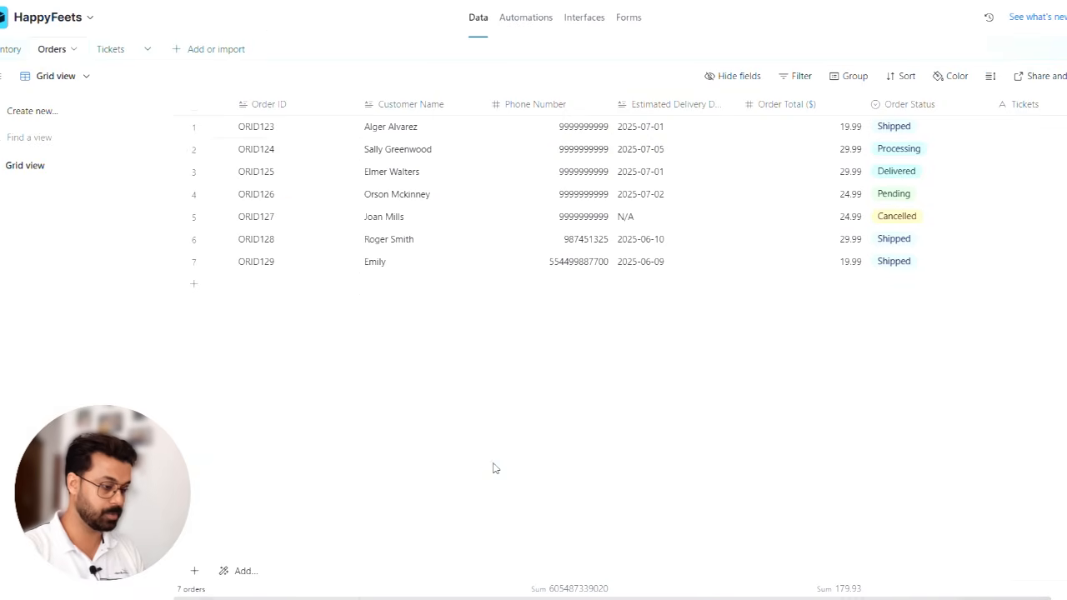
left_click(558, 152)
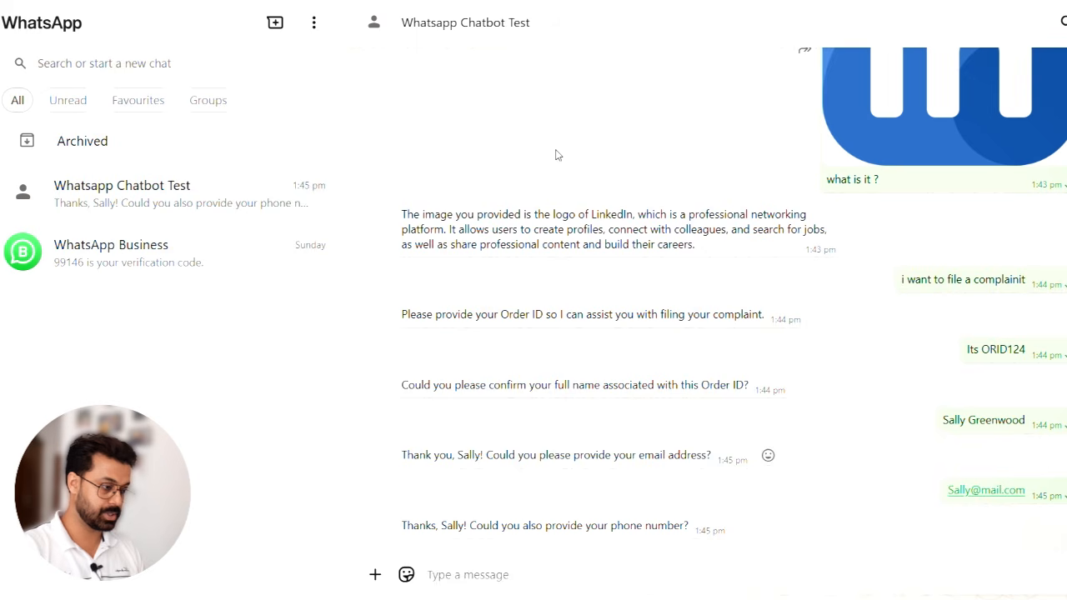
key("alt+Tab")
key("ctrl+v")
key("Return")
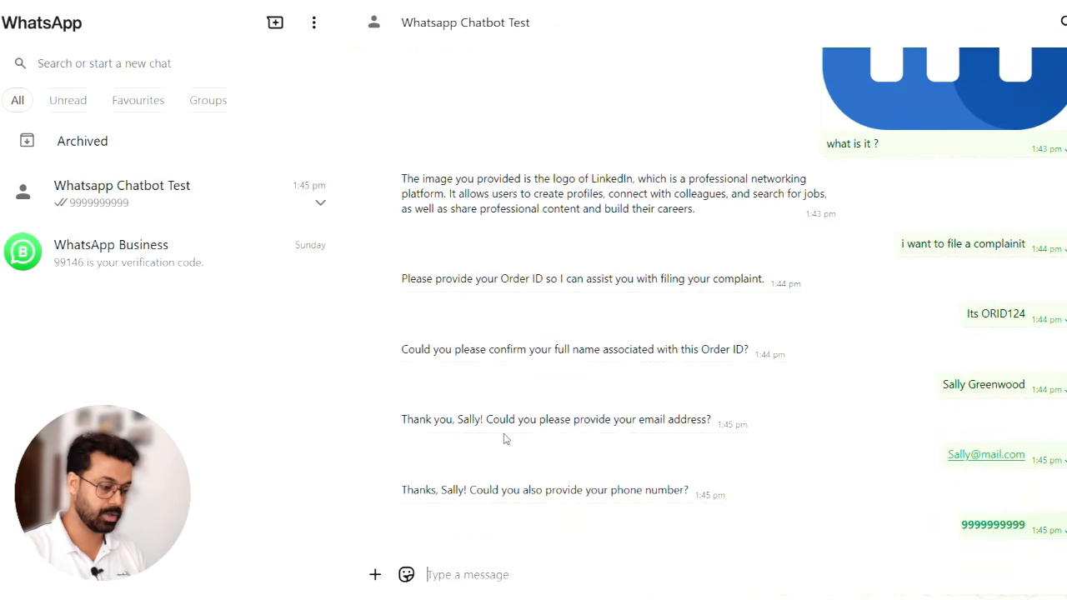
- Check Airtable and the n8n executions, return to the WhatsApp chat, and send the complaint "I didnt received the correct size of shoe"
key("alt+Tab")
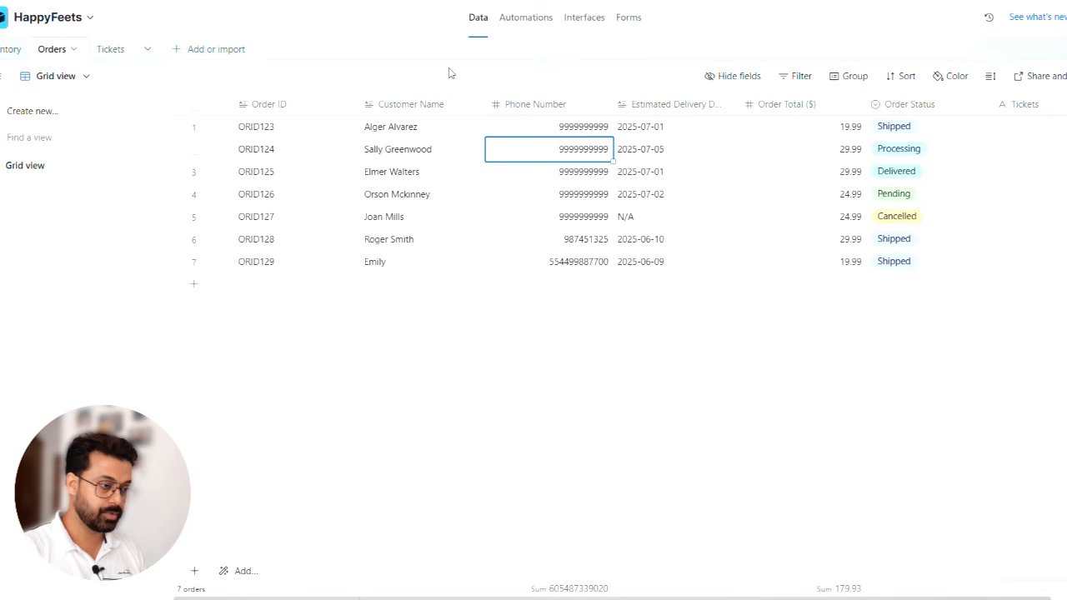
key("ctrl+Tab")
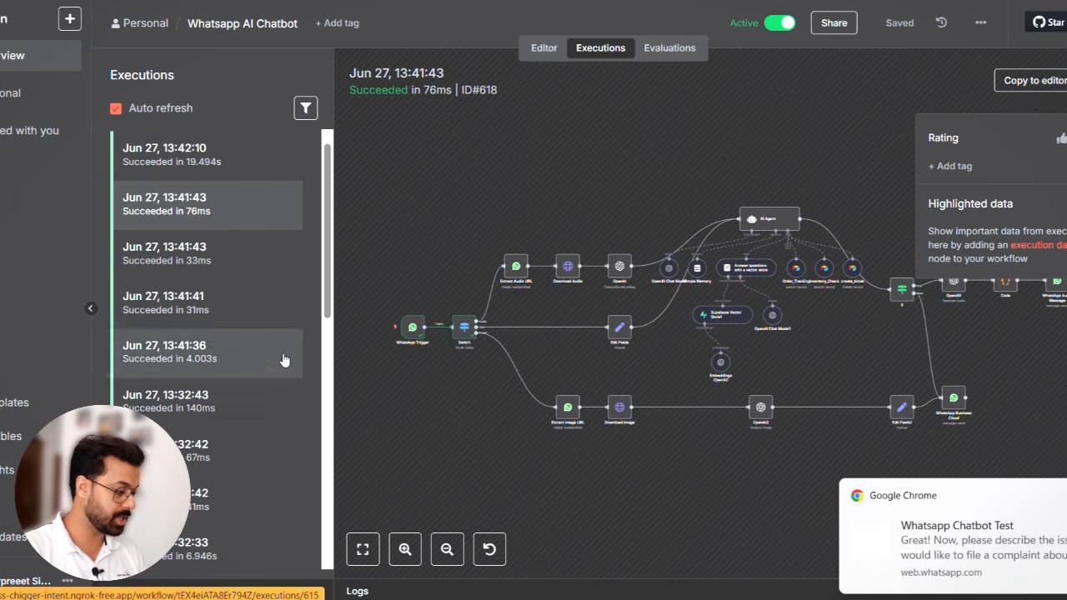
left_click(991, 540)
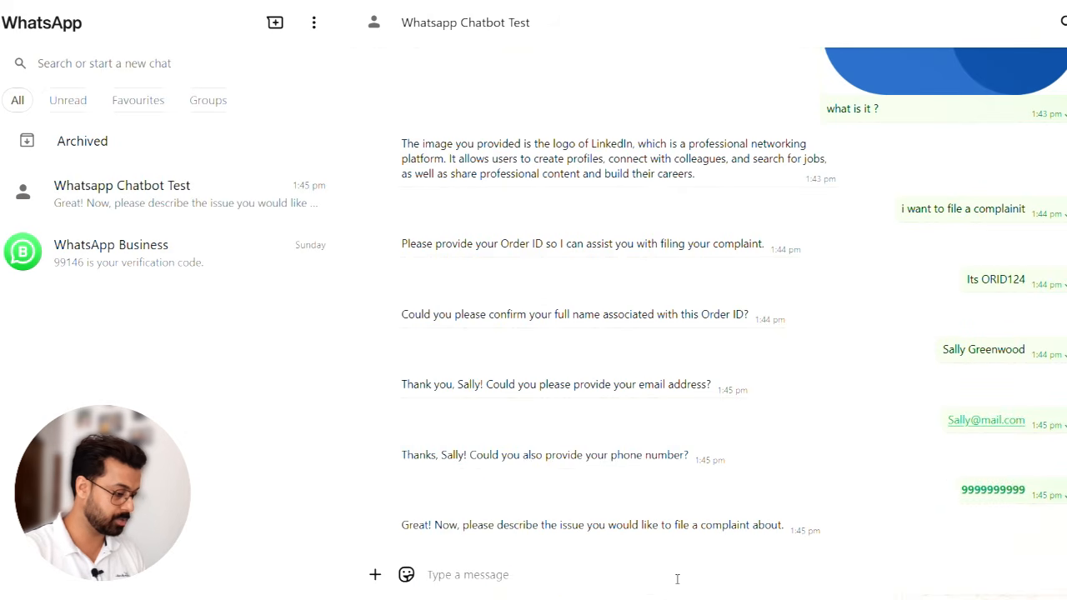
type("I a")
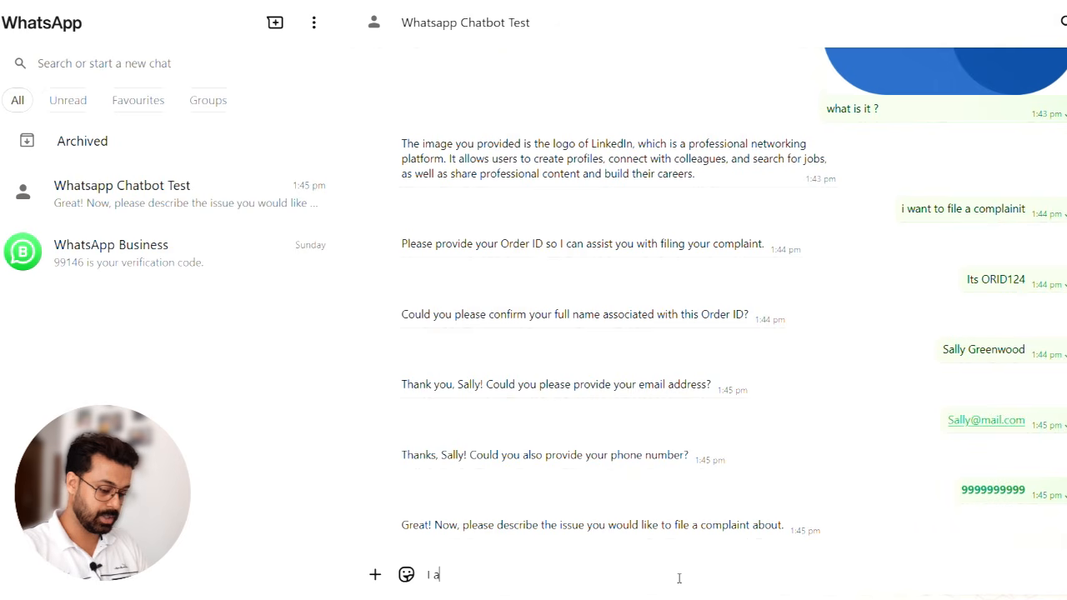
key("BackSpace")
type("didnt re")
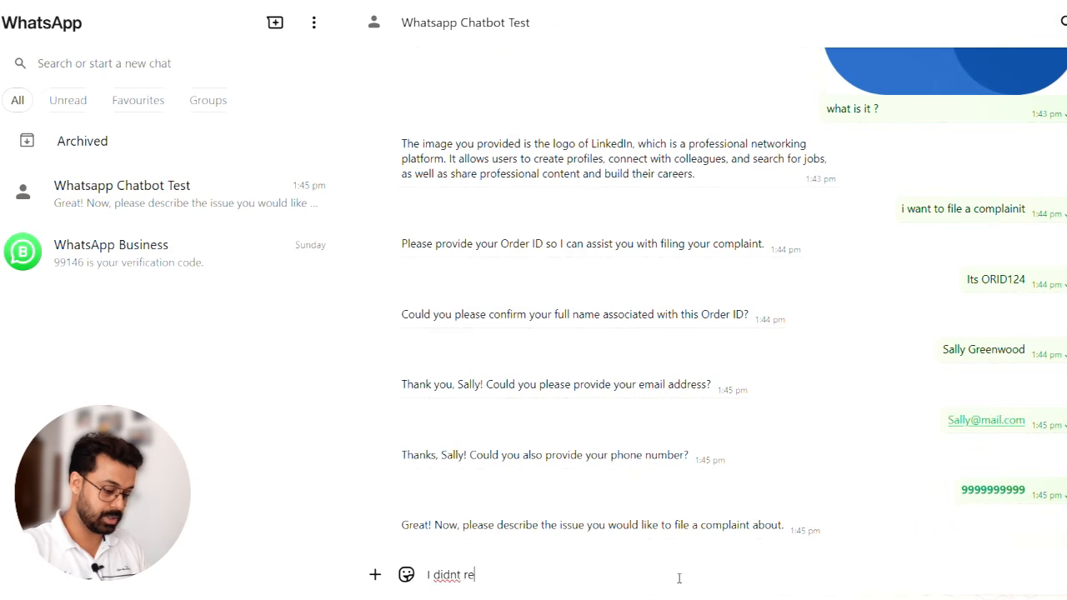
type("ceived ")
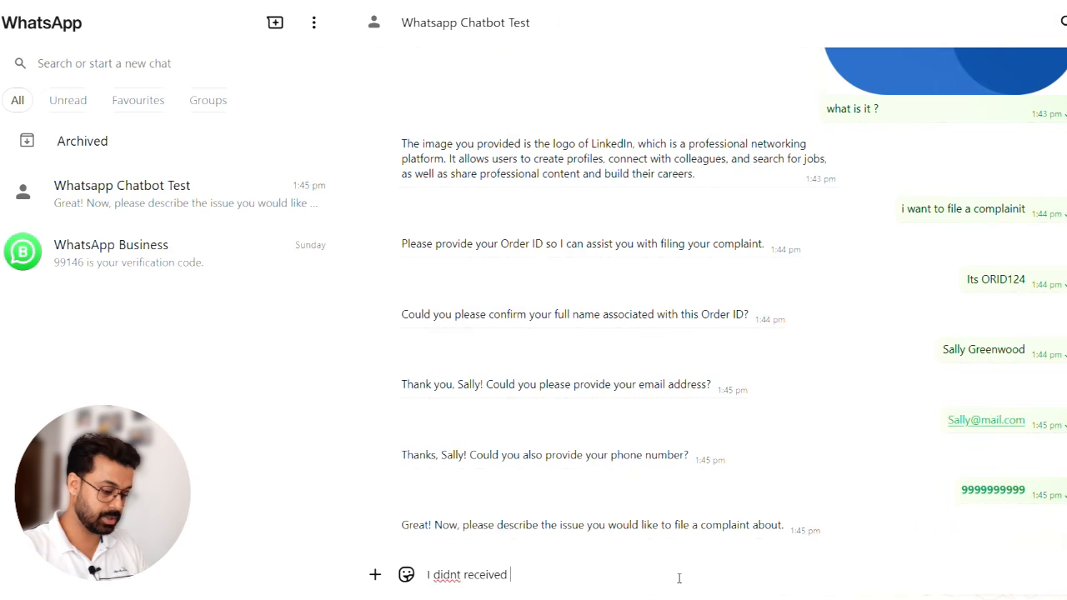
type("the correct ")
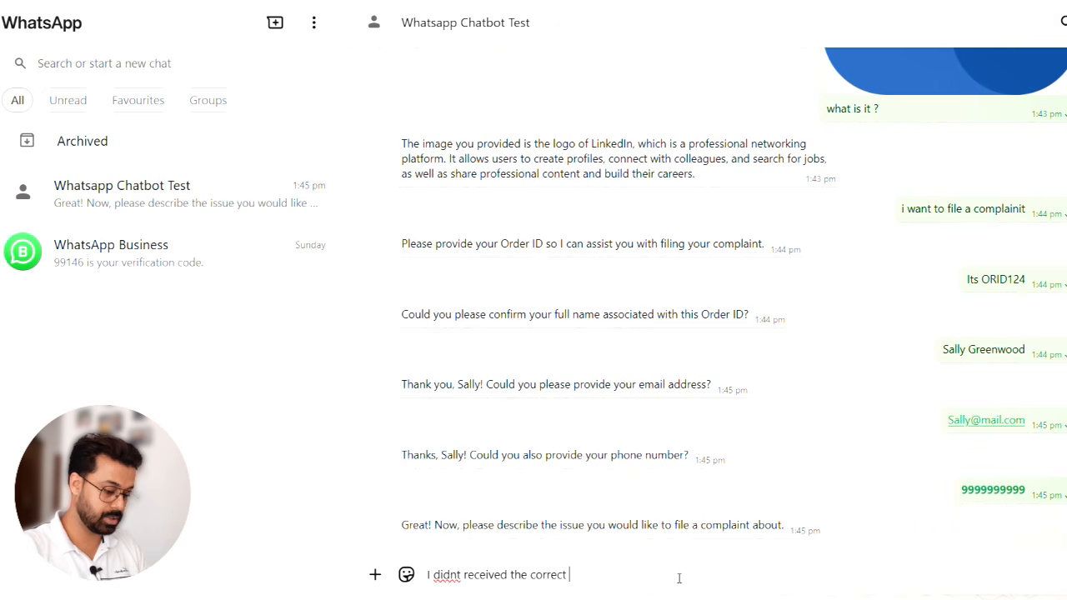
type("size o")
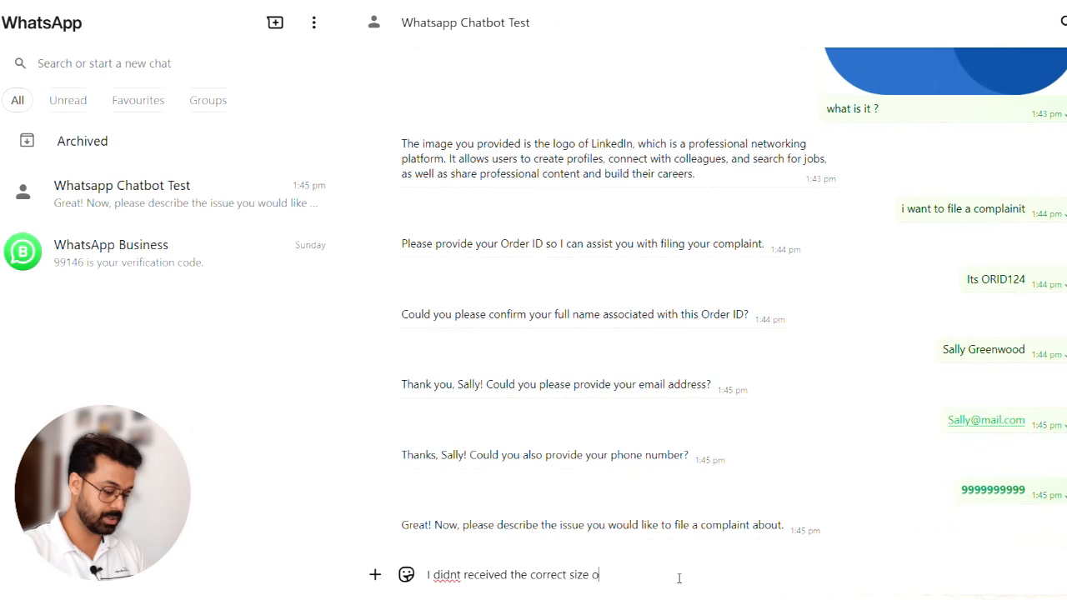
type("f shoe")
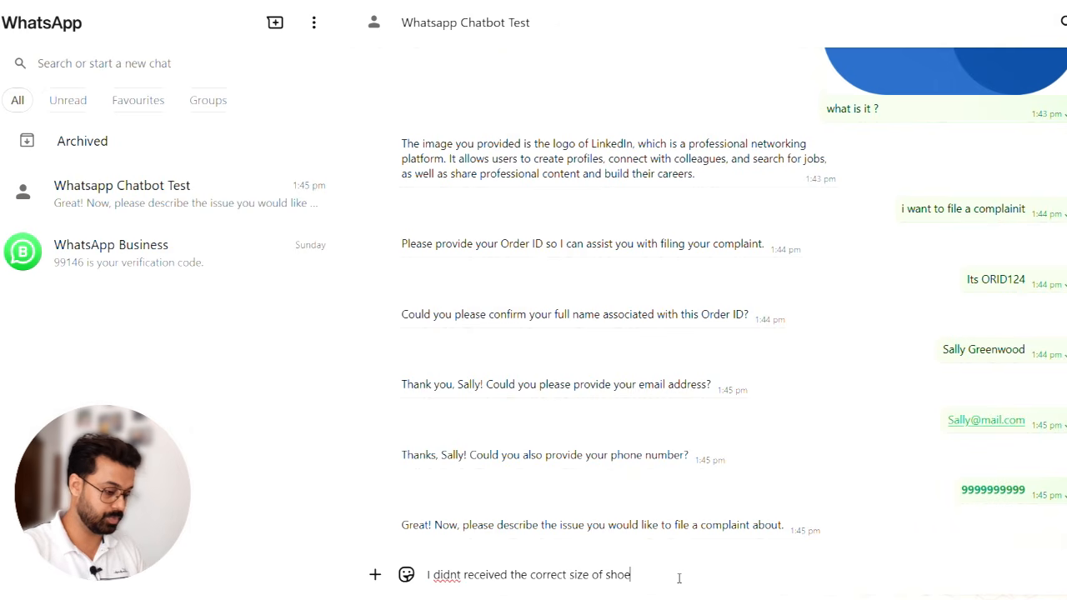
key("Return")
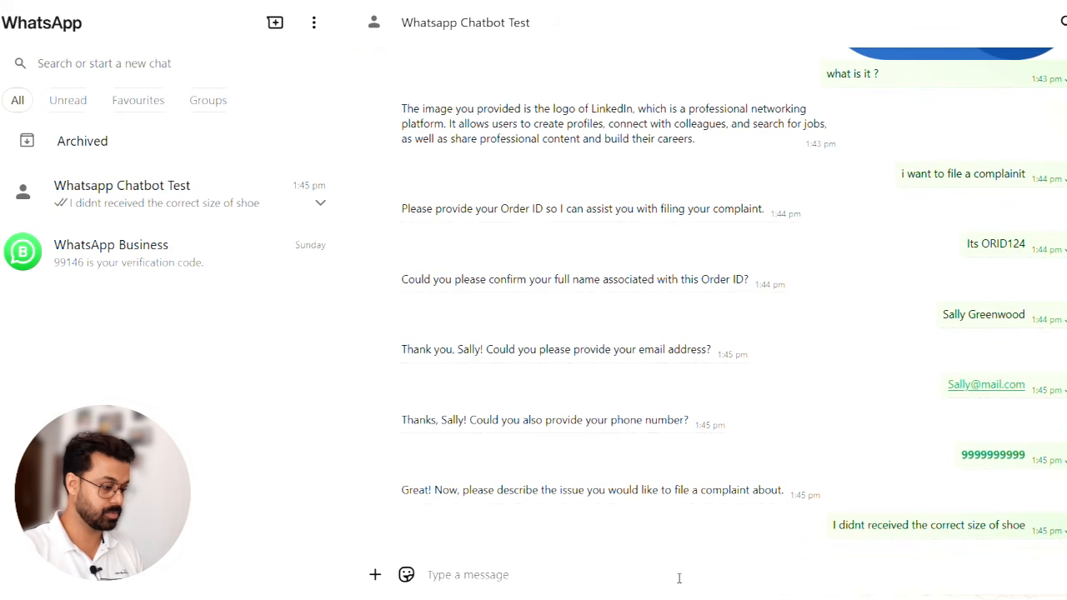
- Switch to the HappyFeets base in Airtable, check the Tickets table for the new complaint, and dismiss the chat notification
key("alt+Tab")
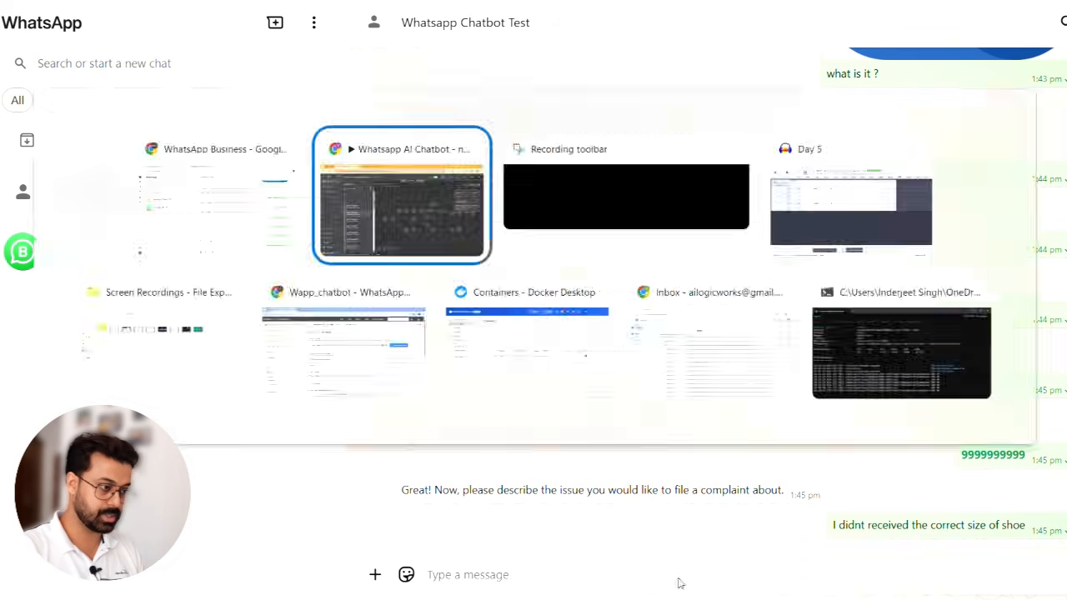
key("ctrl+Tab")
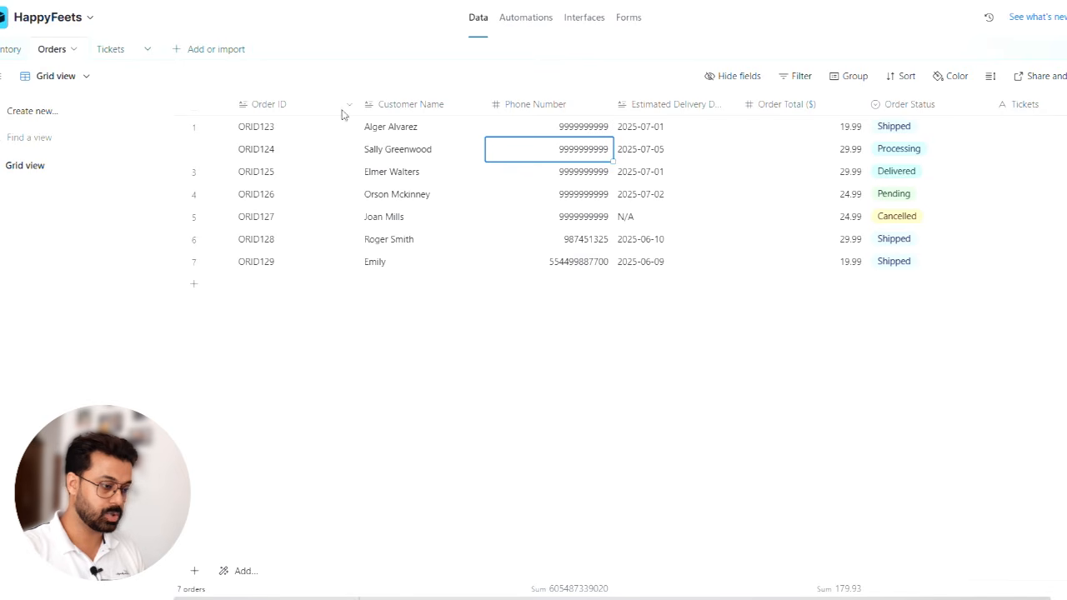
left_click(110, 49)
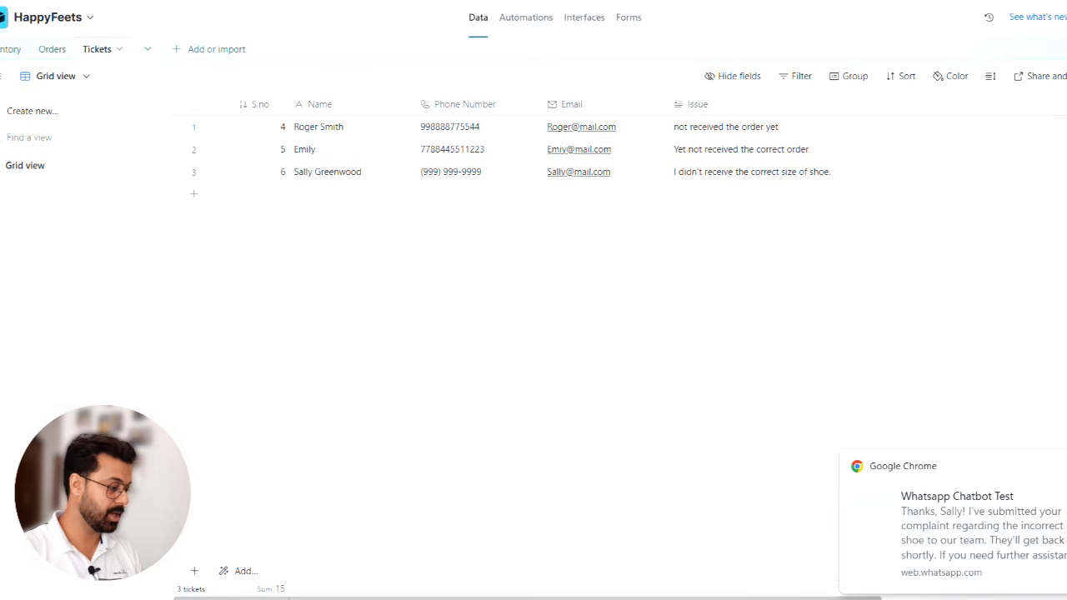
left_click(1066, 466)
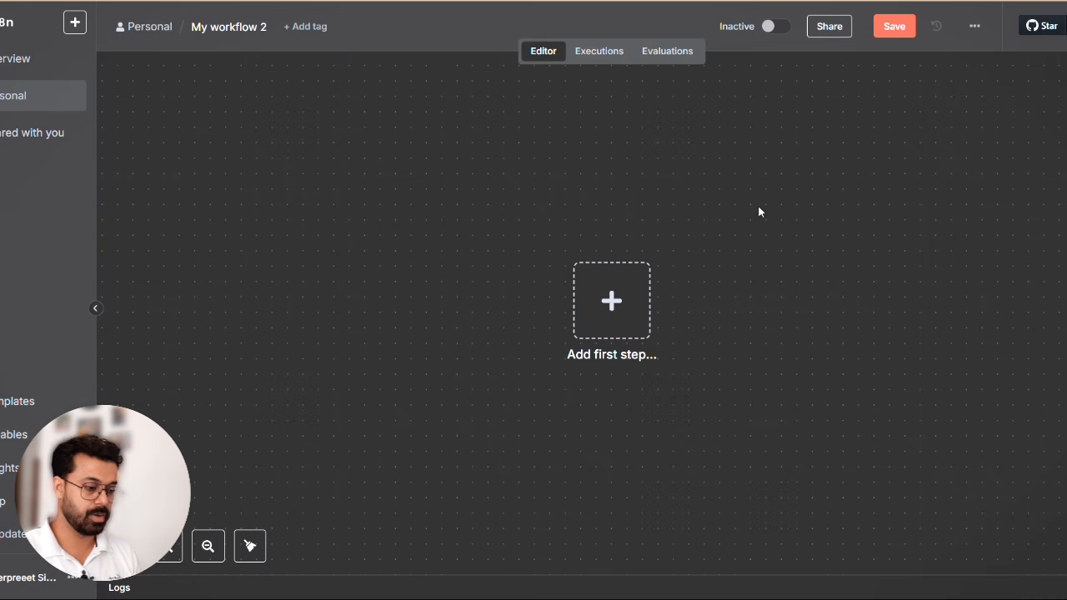
- Add a WhatsApp Business Cloud "On messages" trigger as the first step of the empty n8n workflow
left_click(610, 300)
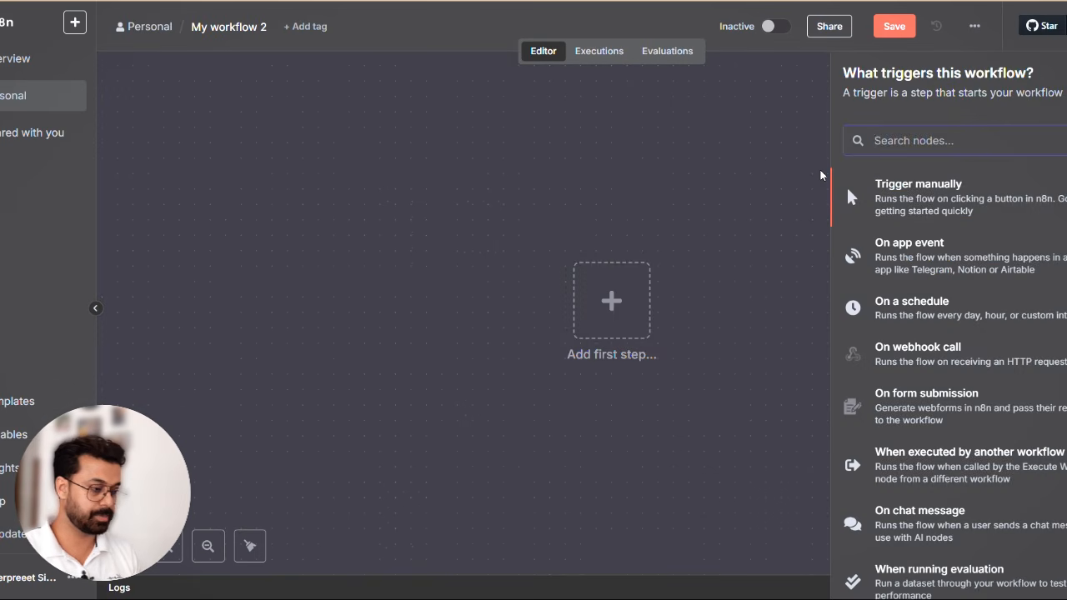
type("whats")
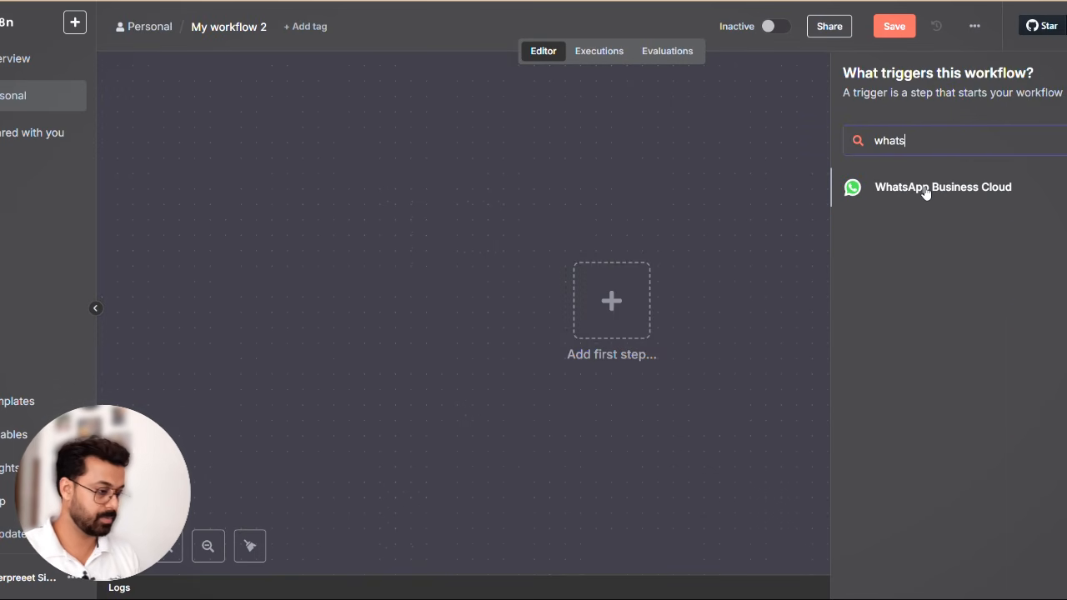
left_click(925, 190)
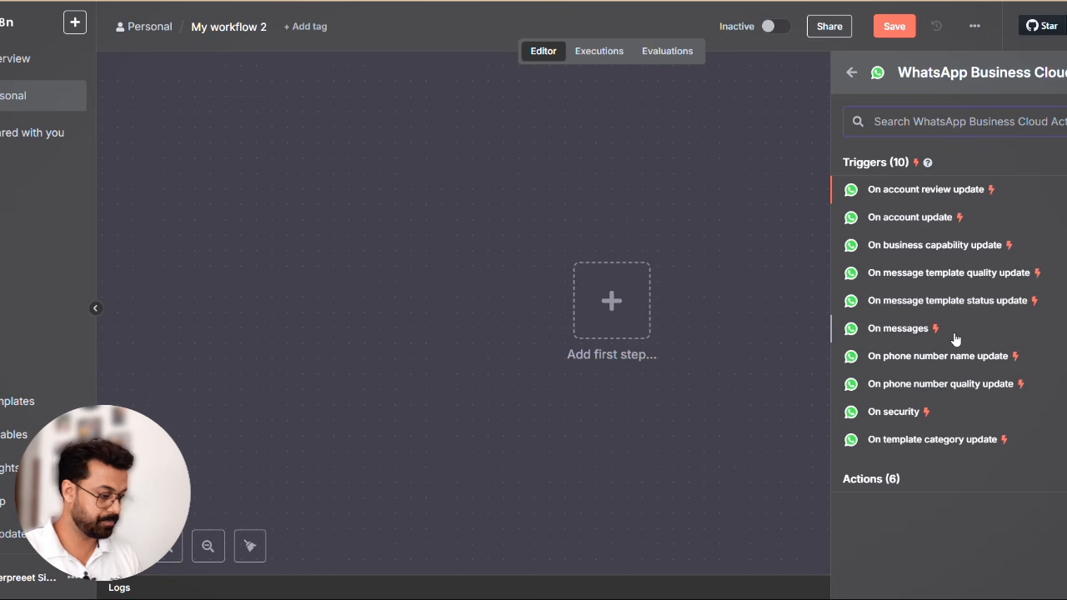
left_click(908, 329)
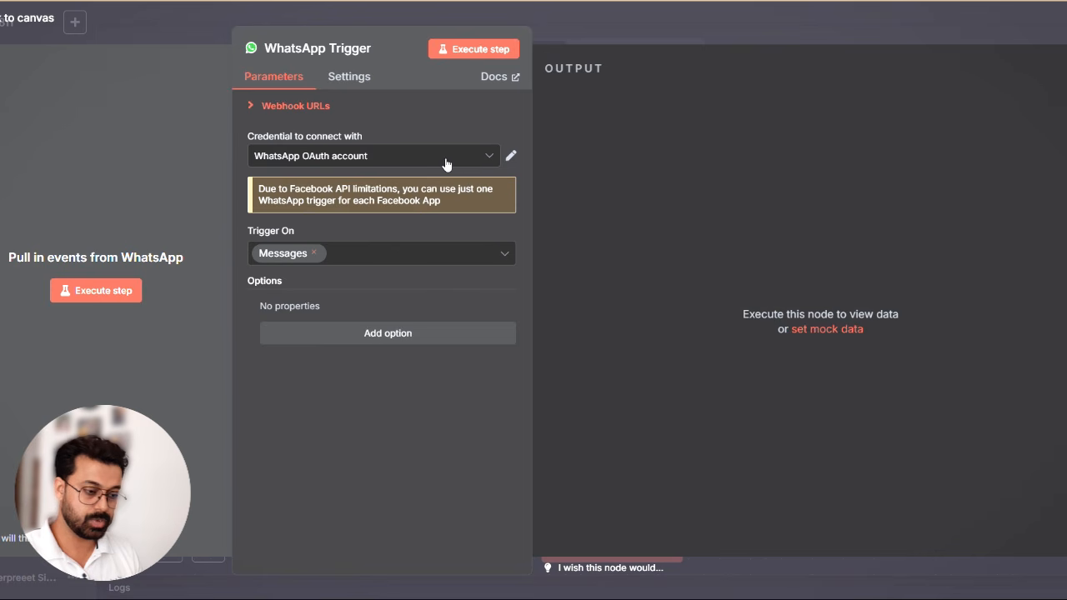
- Review the trigger's existing WhatsApp OAuth credential, start a new credential, and clear its prefilled Client Secret
left_click(510, 155)
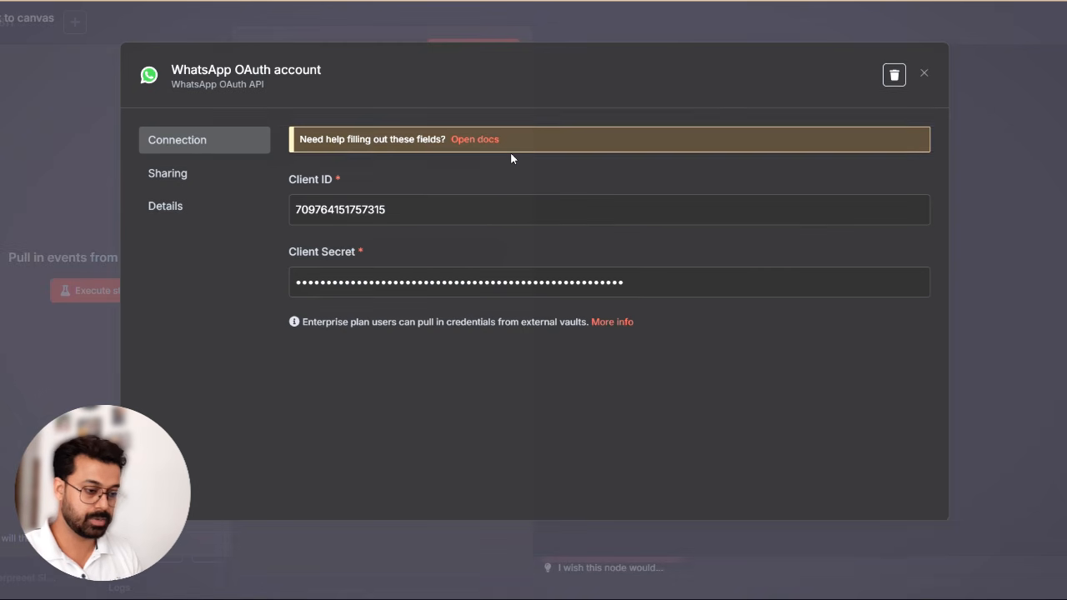
left_click(924, 77)
left_click(392, 155)
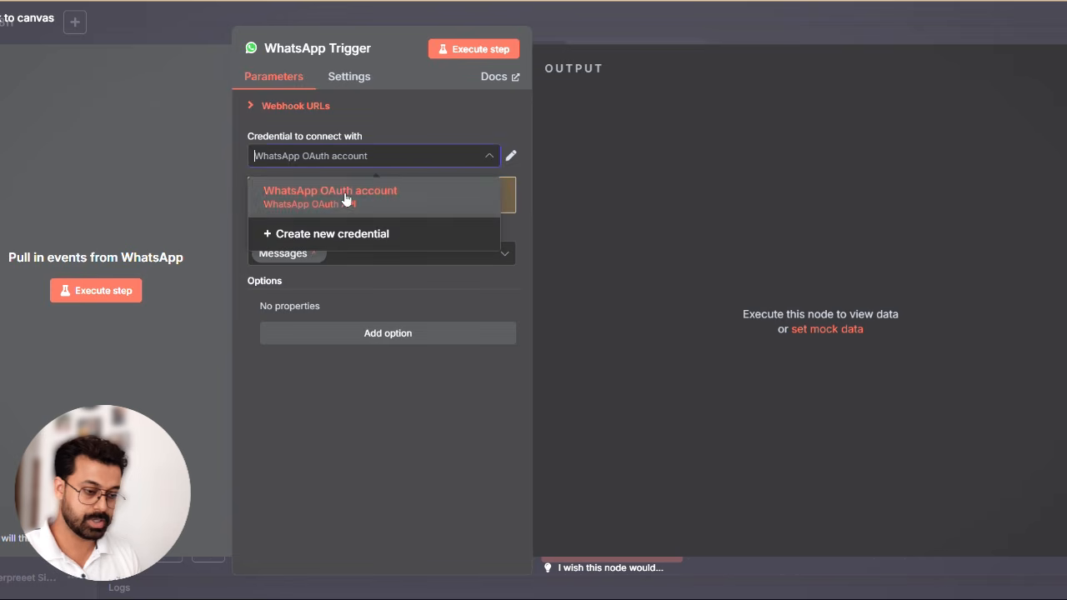
left_click(322, 236)
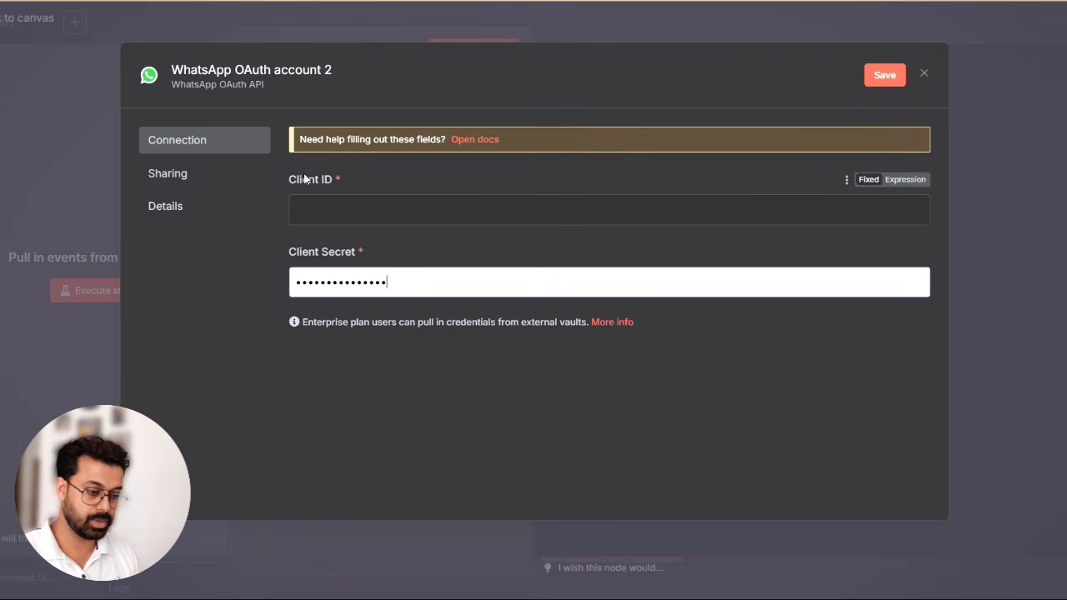
left_click(353, 286)
key("ctrl+a")
key("BackSpace")
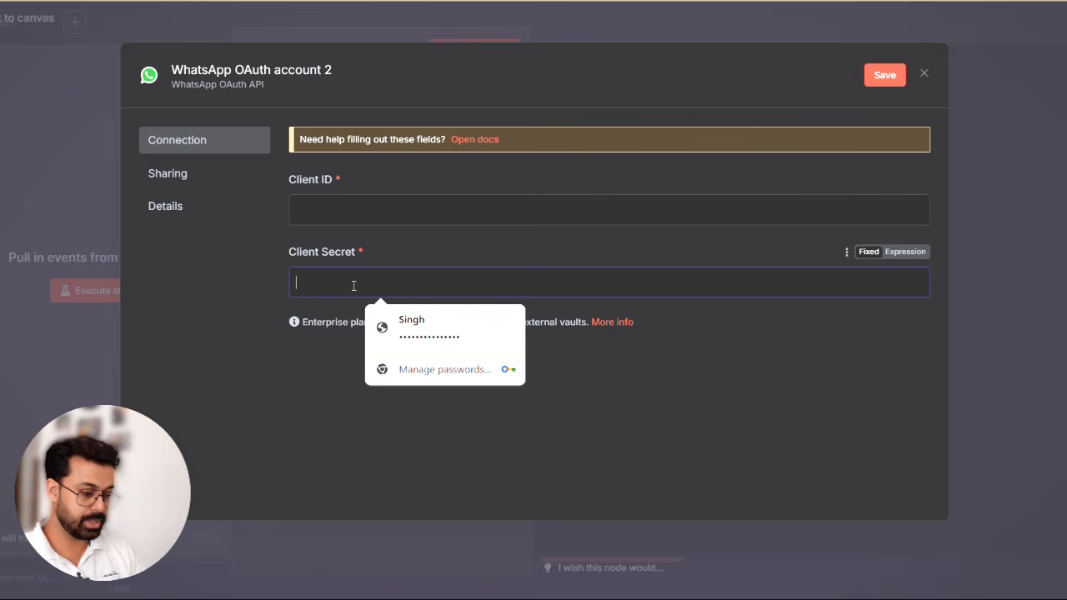
left_click(190, 310)
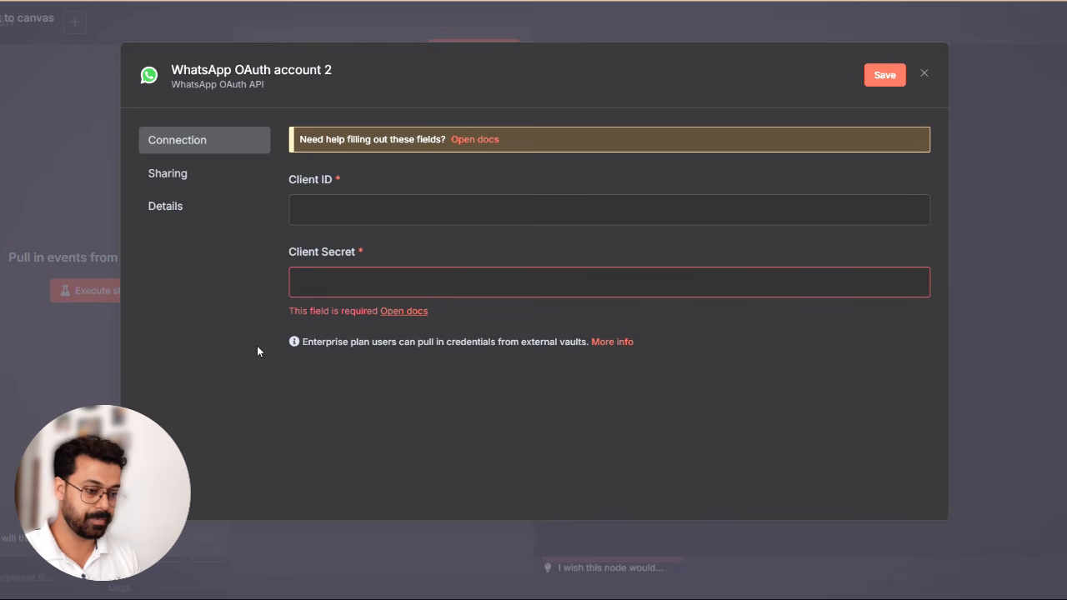
- Switch to Meta for Developers, start creating a new app, and try to submit the app name whatsapp_demo
key("ctrl+Tab")
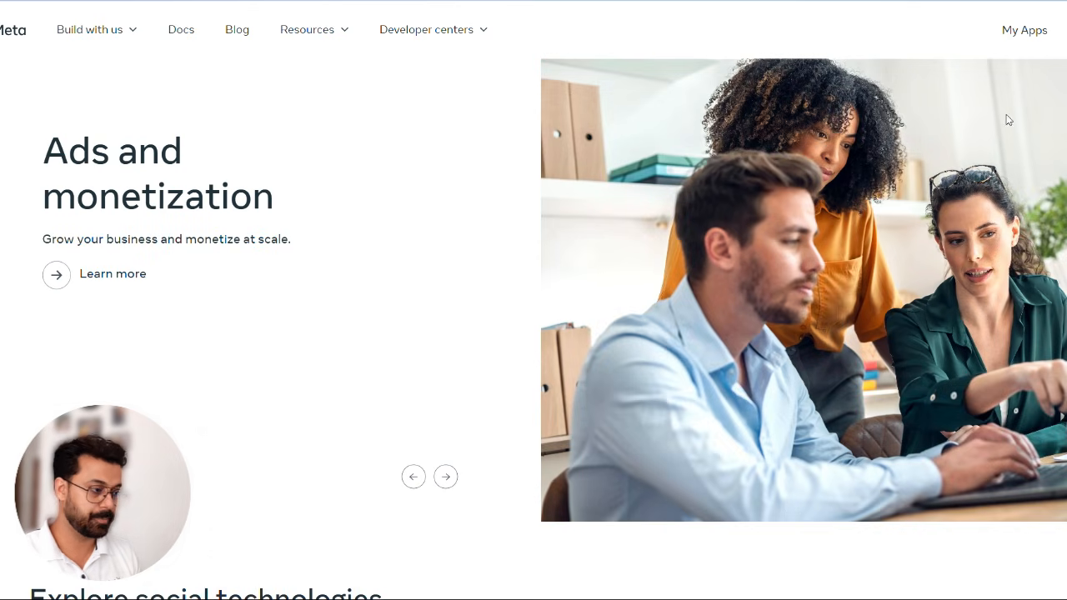
left_click(1018, 32)
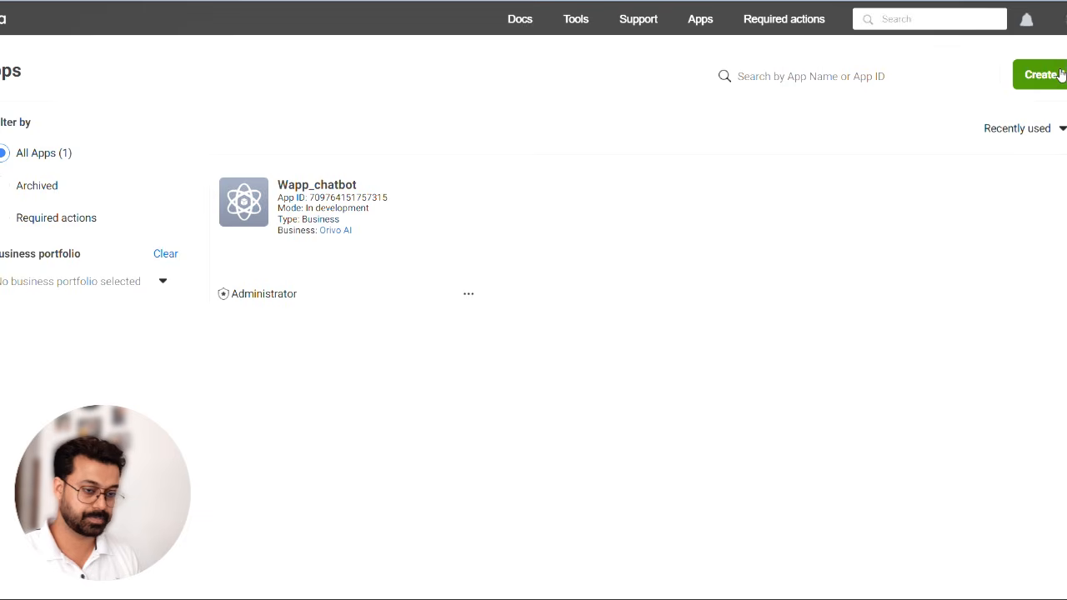
left_click(1059, 75)
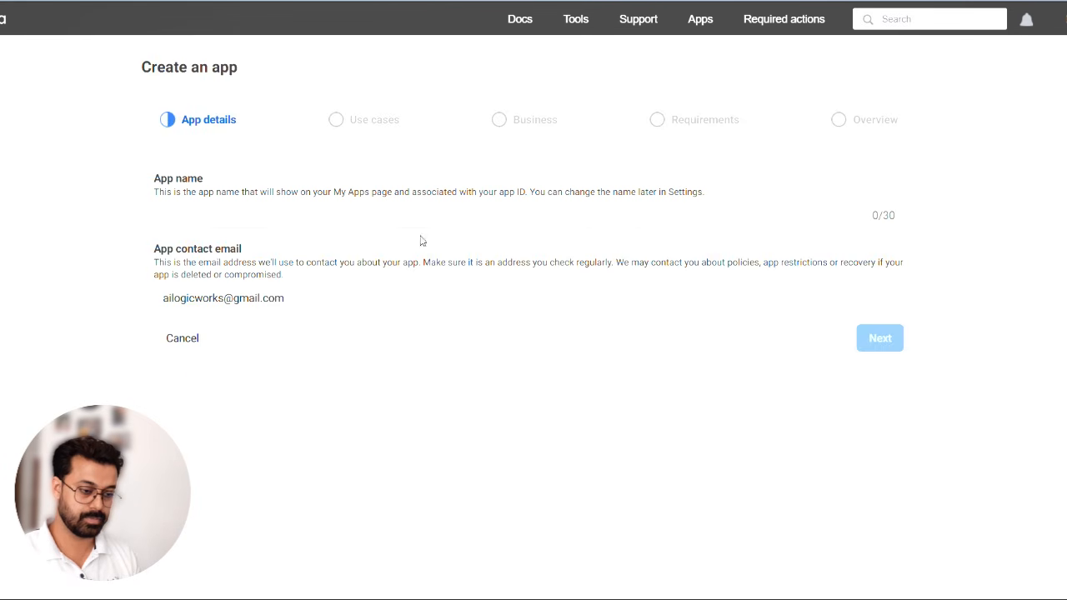
left_click(281, 215)
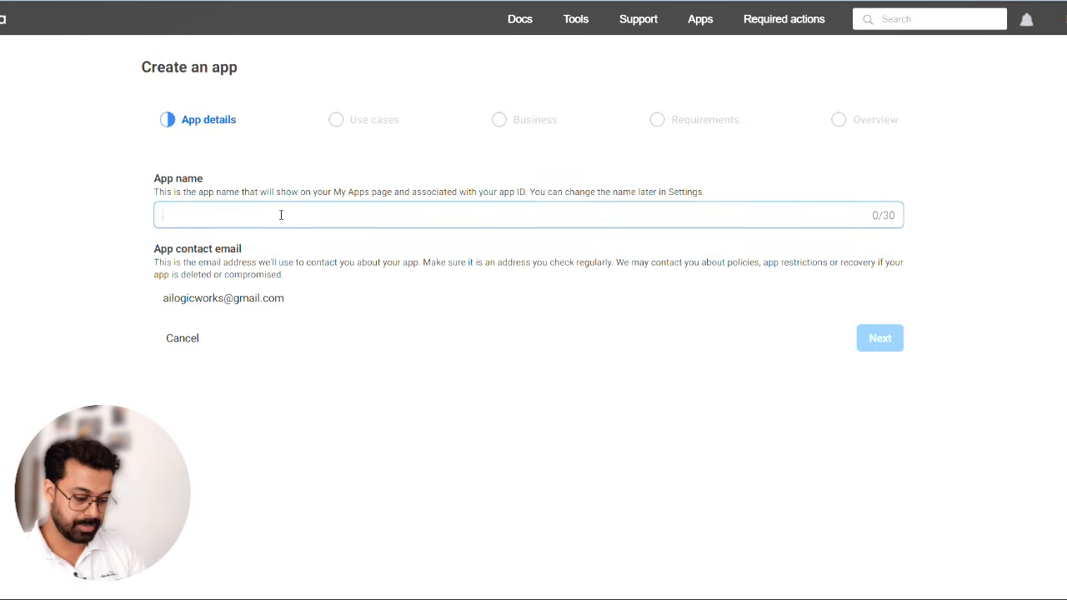
type("whats")
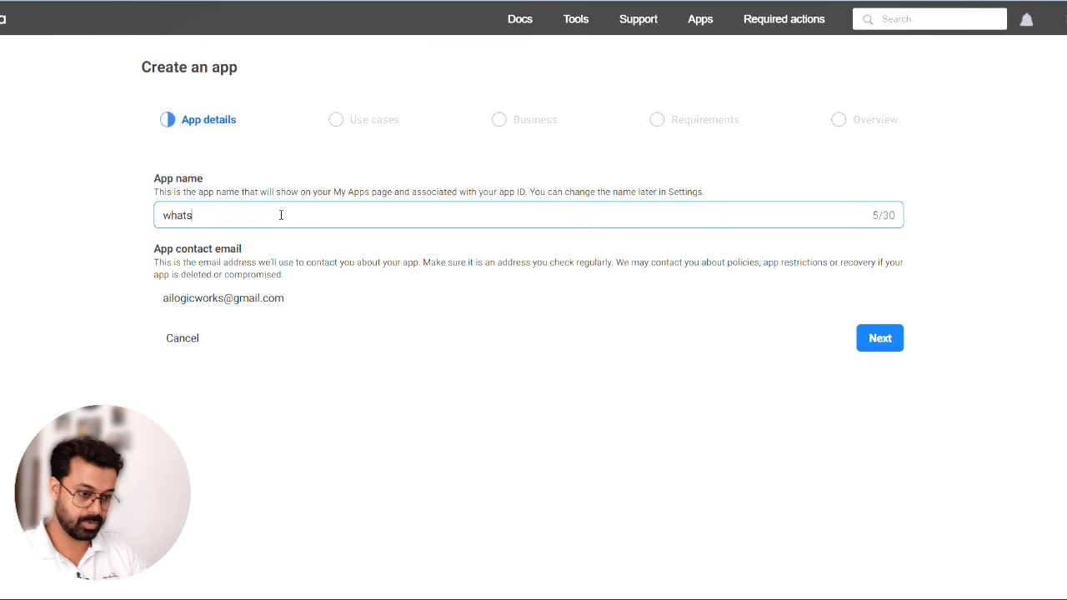
type("app_demo")
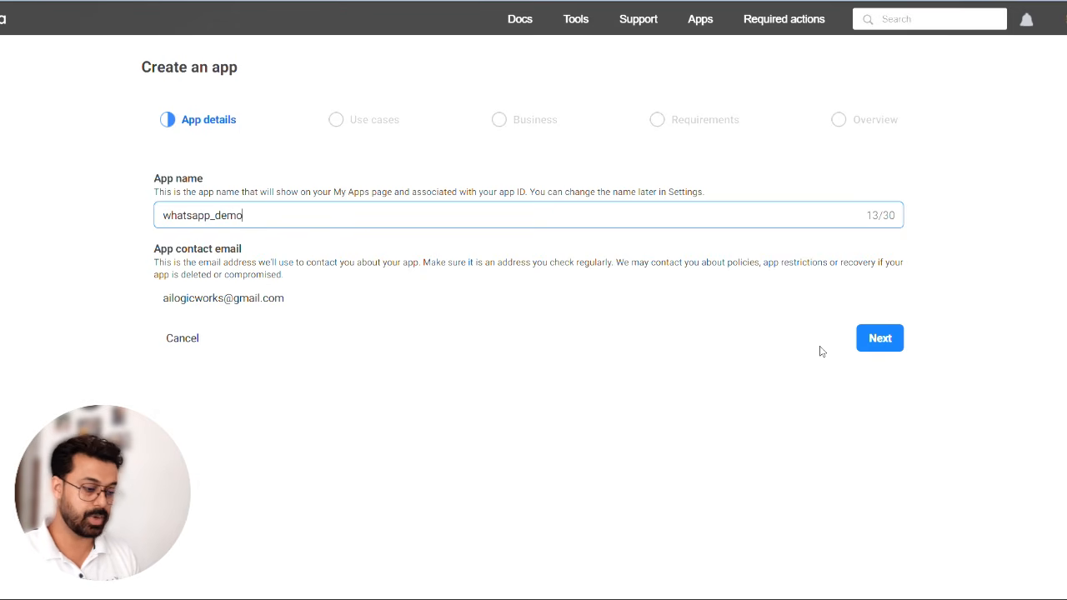
left_click(877, 340)
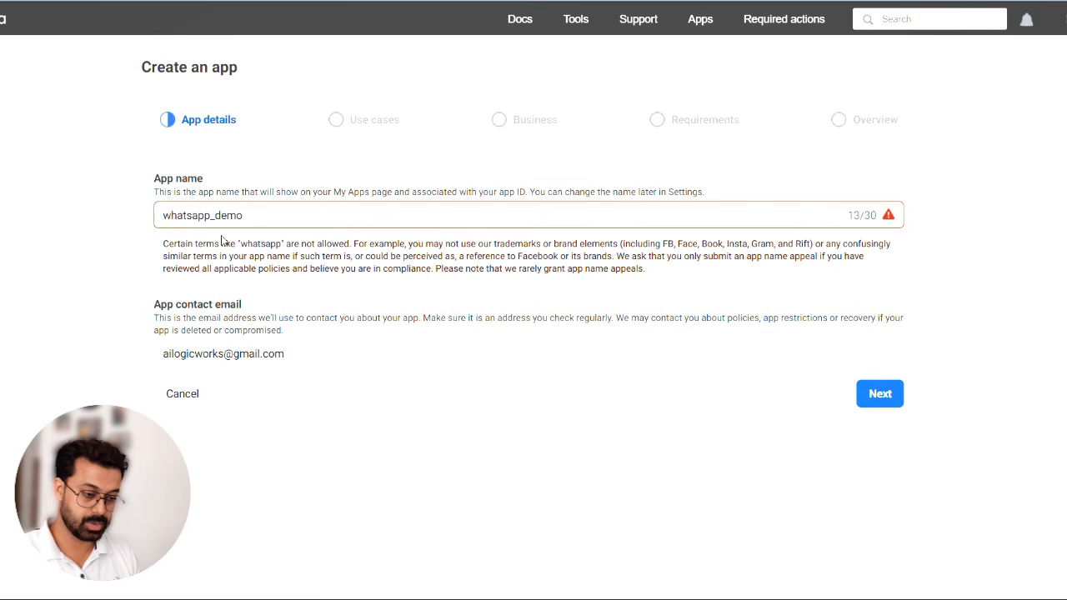
- Change the app name to whtapp_demo and continue to the use cases
double_click(193, 215)
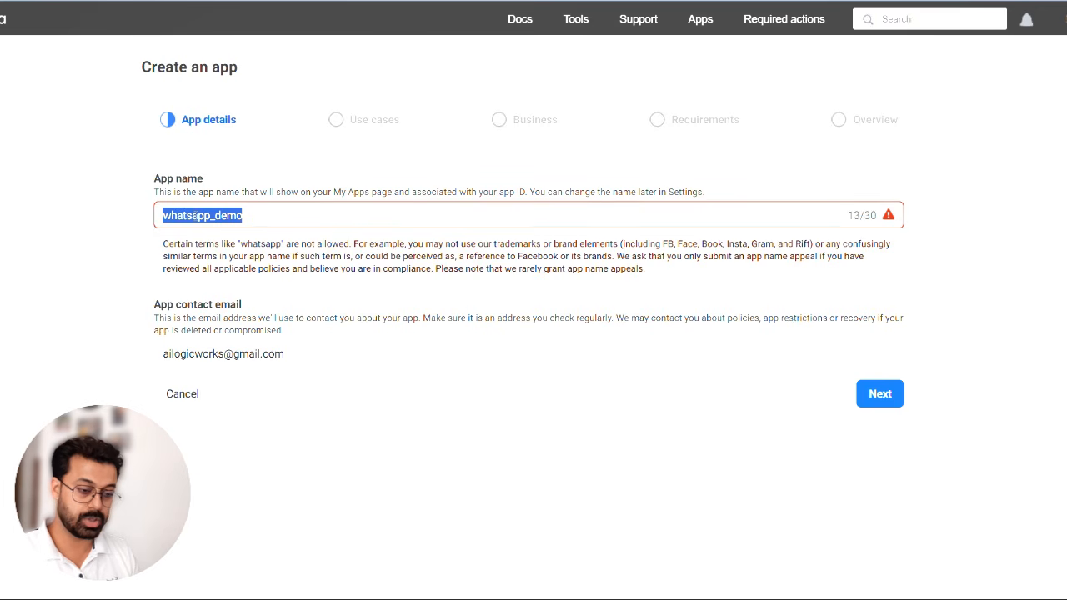
key("Right")
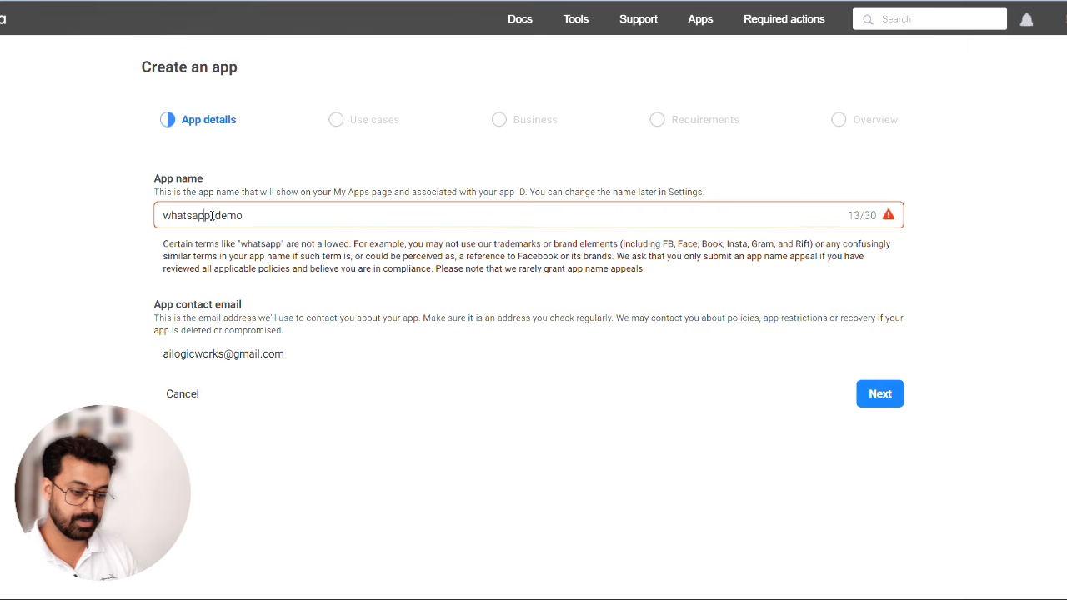
key("Left")
key("Left")
key("Left")
key("Left")
key("Left")
key("Left")
key("Left")
key("Left")
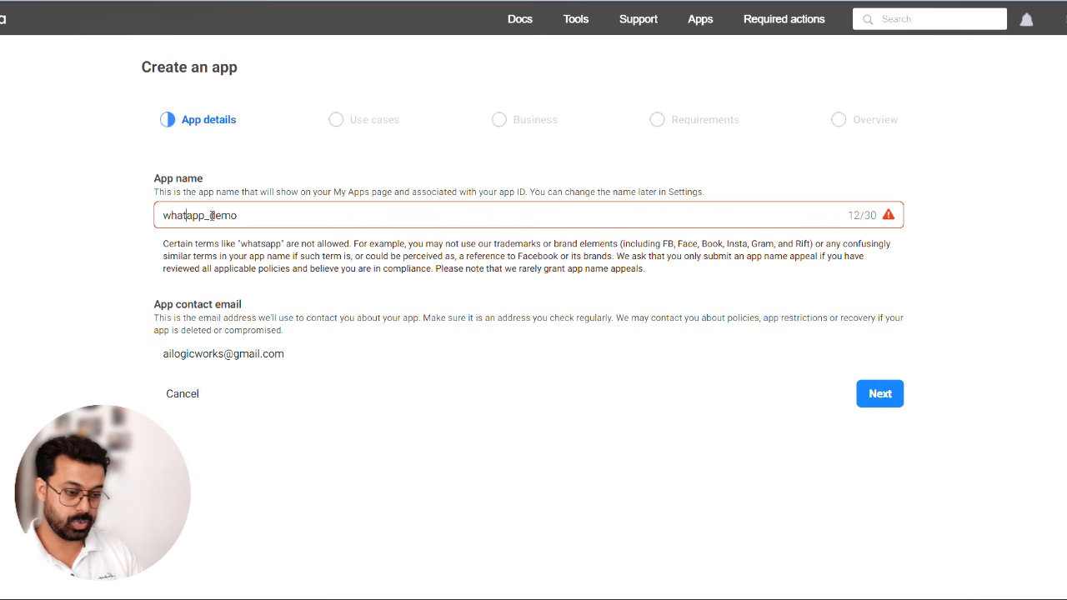
key("BackSpace")
key("BackSpace")
key("BackSpace")
type("t")
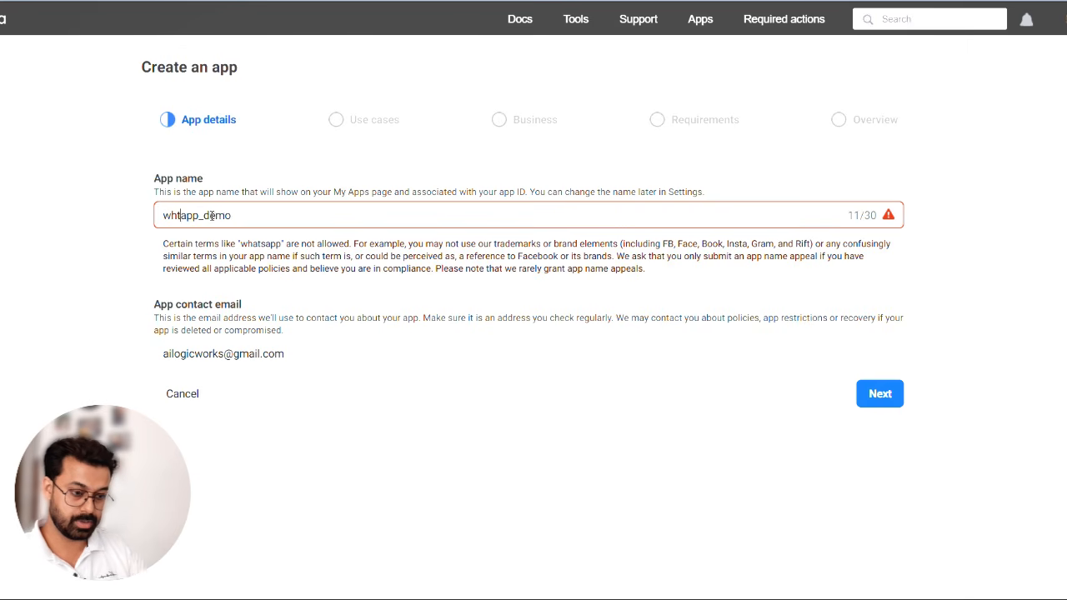
left_click(885, 393)
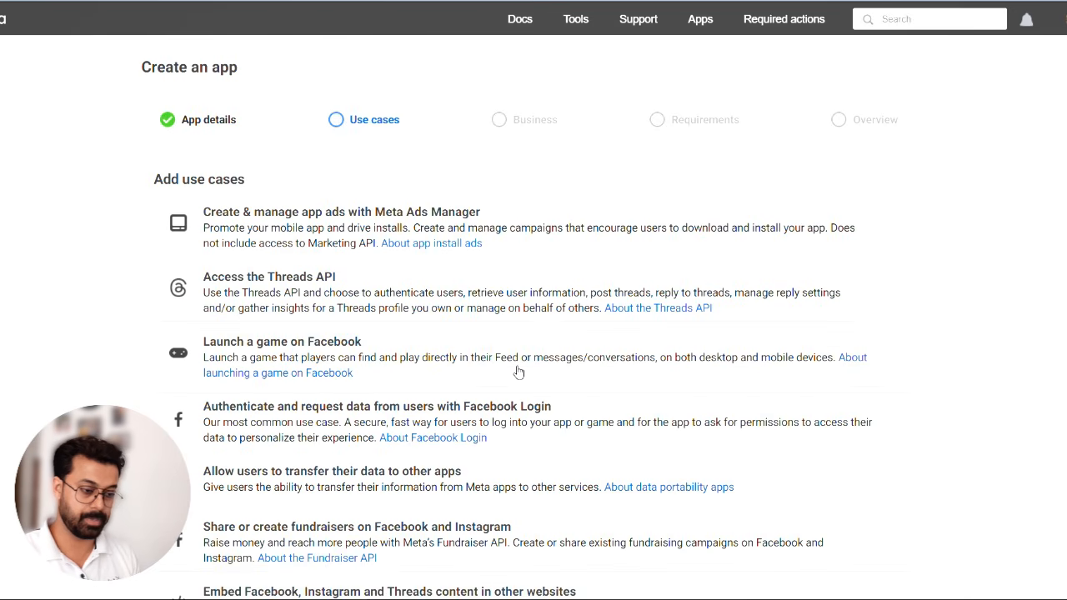
- Choose Other as the use case and Business as the app type, and continue to the app details
scroll(517, 334, "down", 5)
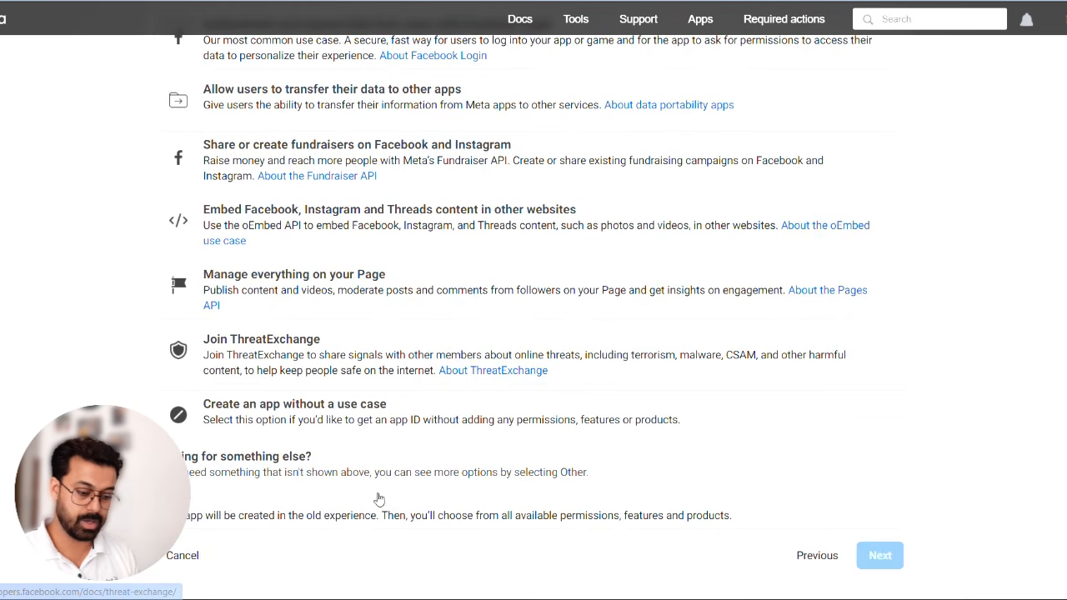
left_click(373, 505)
left_click(898, 570)
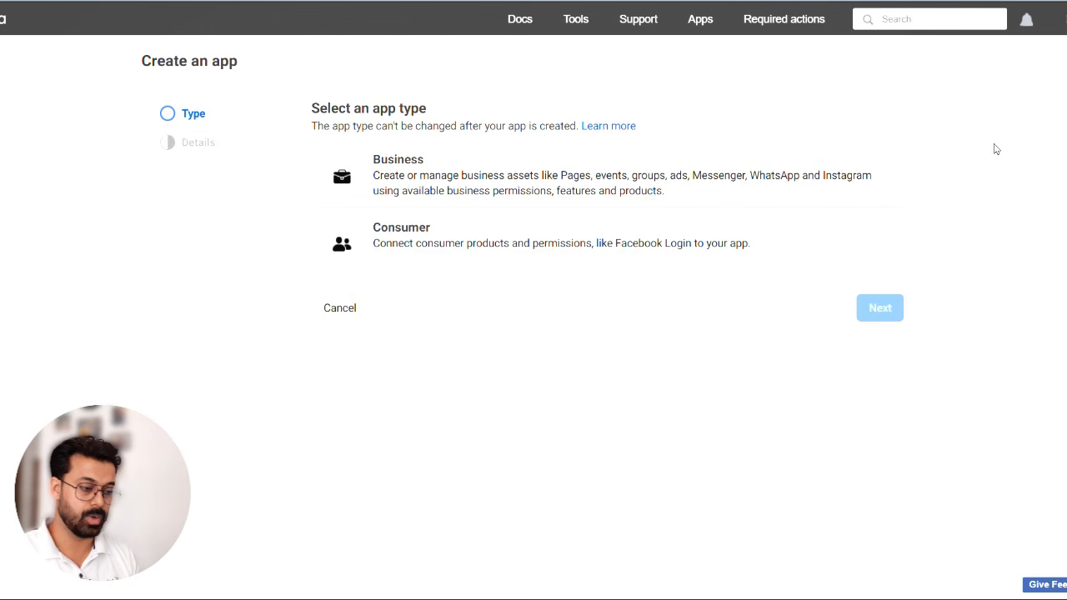
left_click(485, 175)
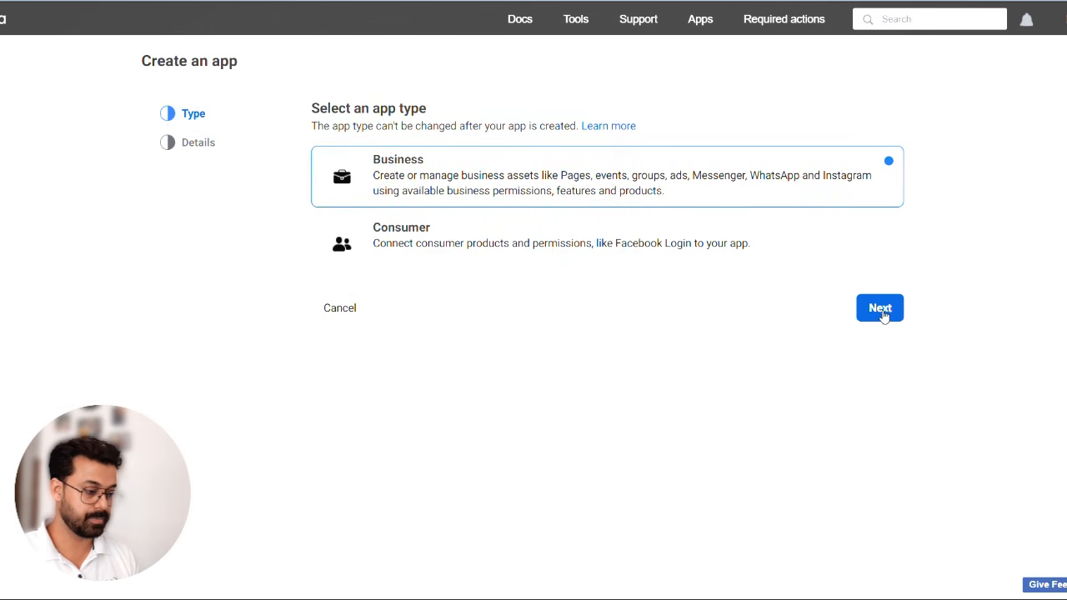
left_click(881, 310)
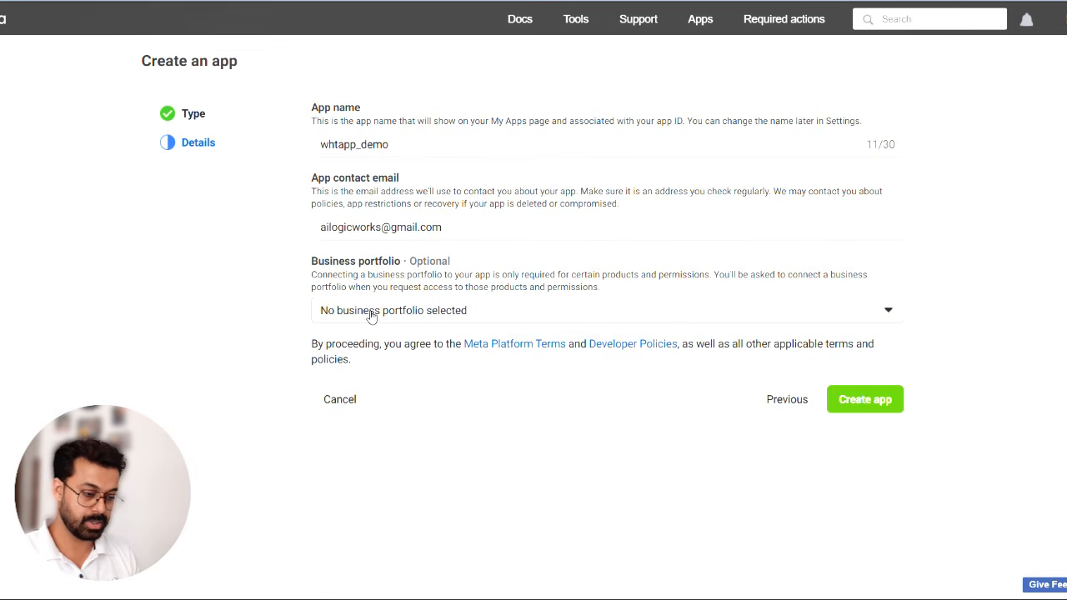
- Connect the Orivo AI business portfolio to the app and create the app
left_click(535, 318)
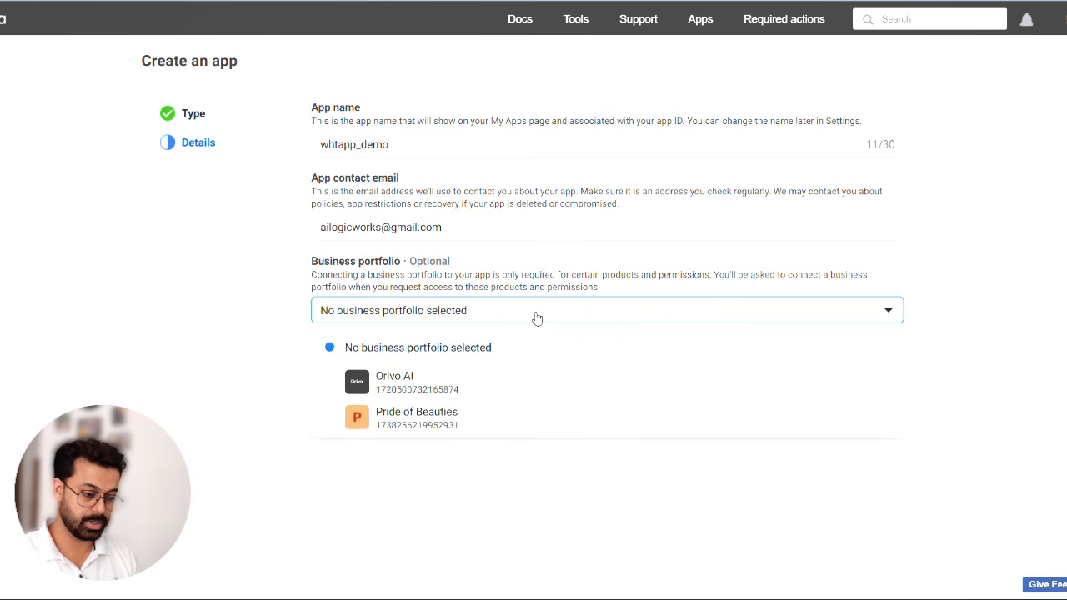
left_click(246, 329)
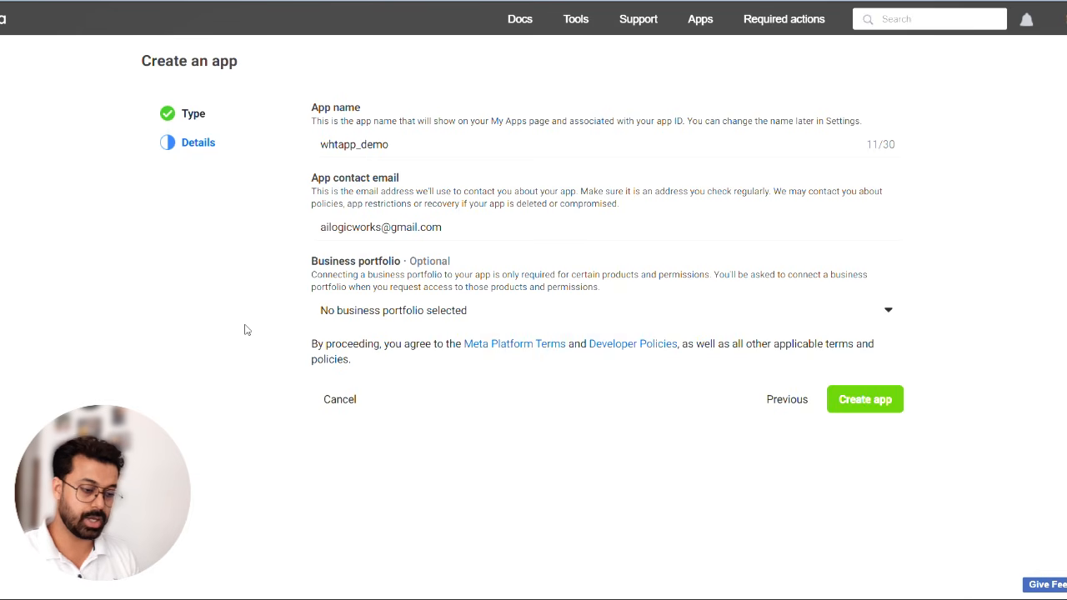
left_click(375, 321)
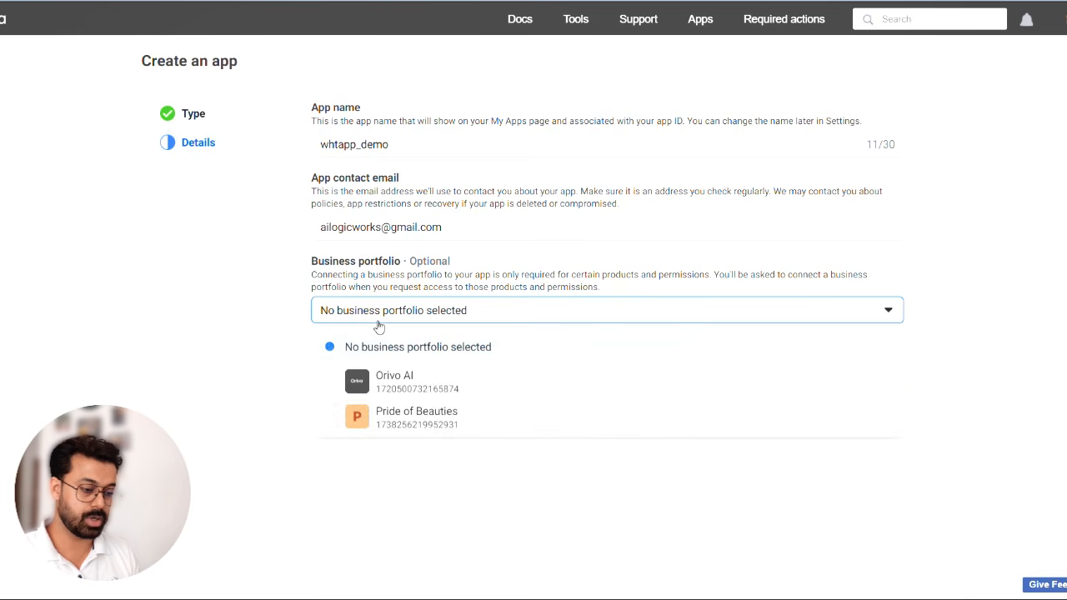
left_click(364, 388)
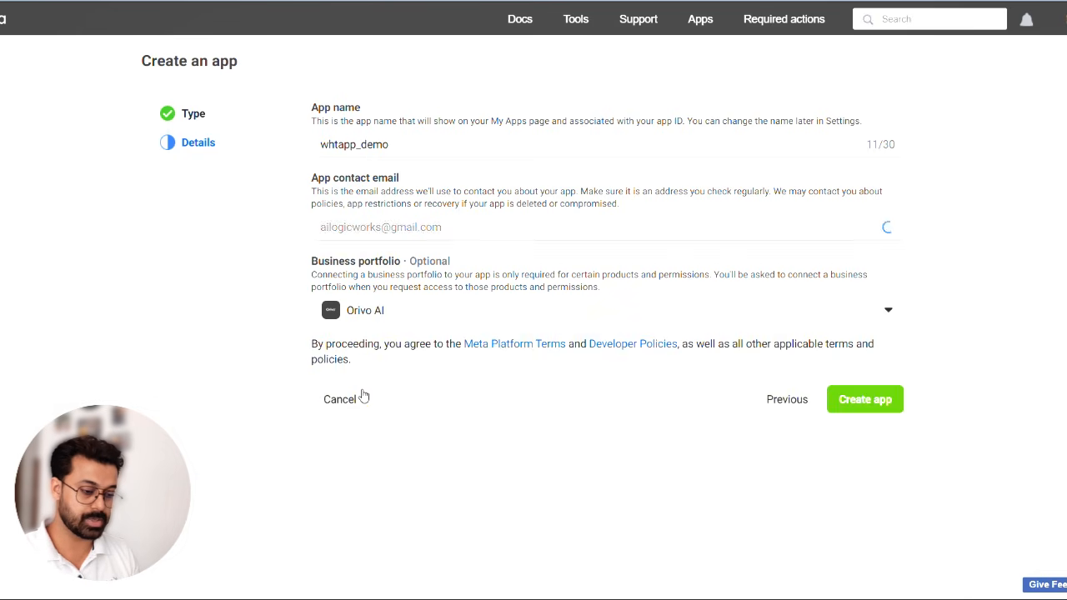
left_click(882, 399)
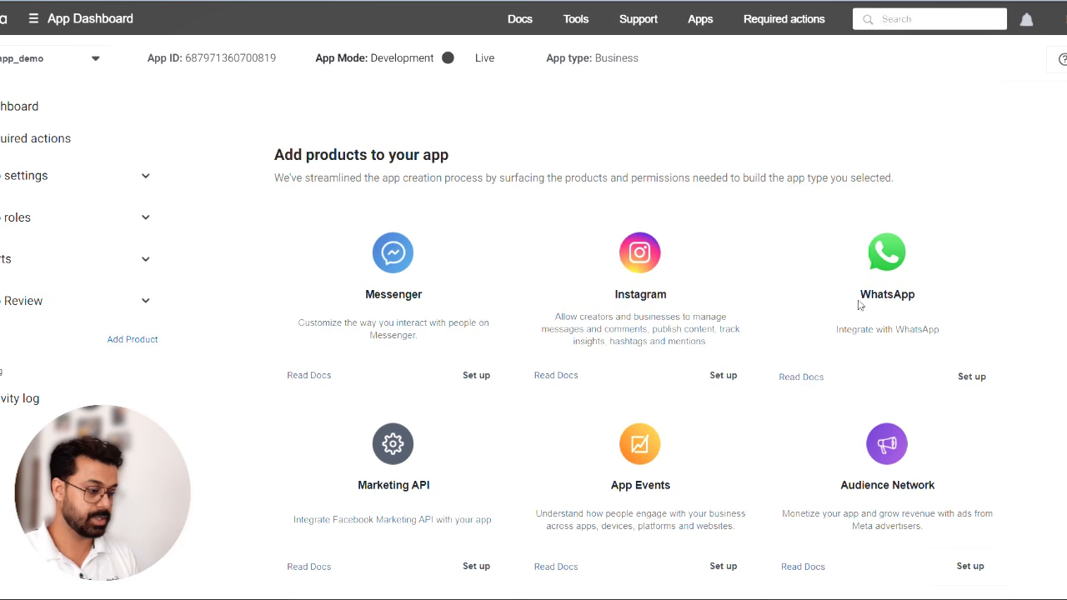
- Set up the WhatsApp product for the new app and look over its Quickstart page
left_click(971, 377)
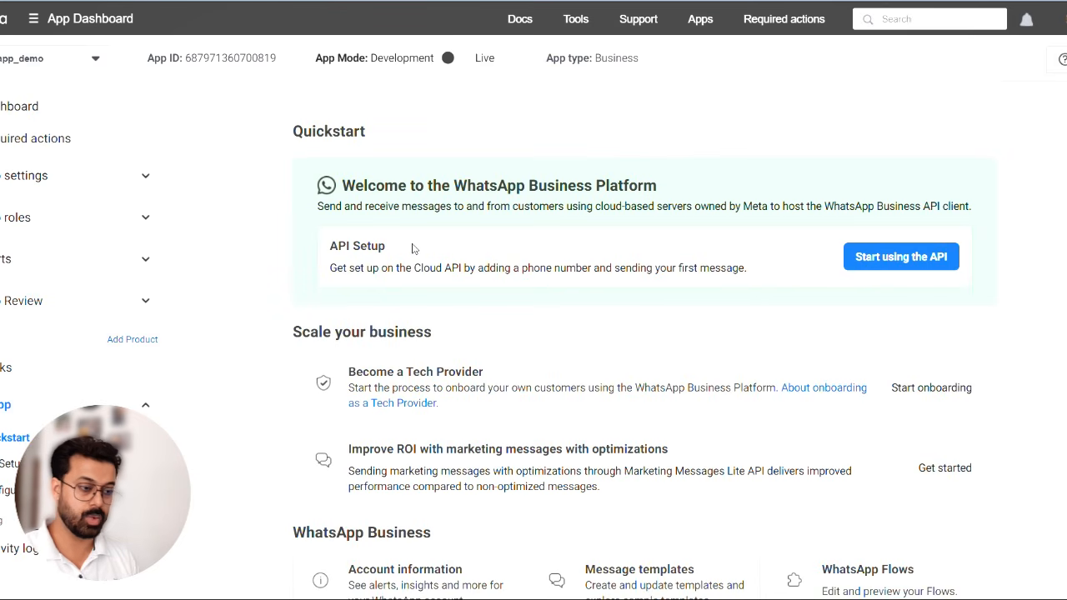
scroll(413, 248, "down", 6)
scroll(412, 248, "up", 6)
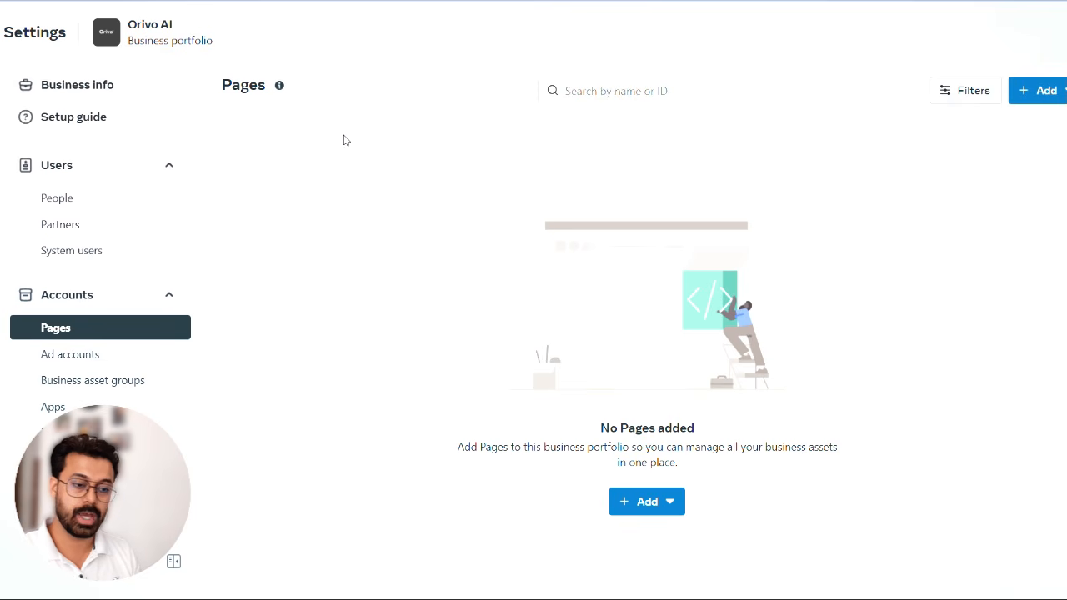
- View the form for creating a business portfolio in Meta Business Suite and close it without creating one
mouse_move(3, 118)
left_click(30, 78)
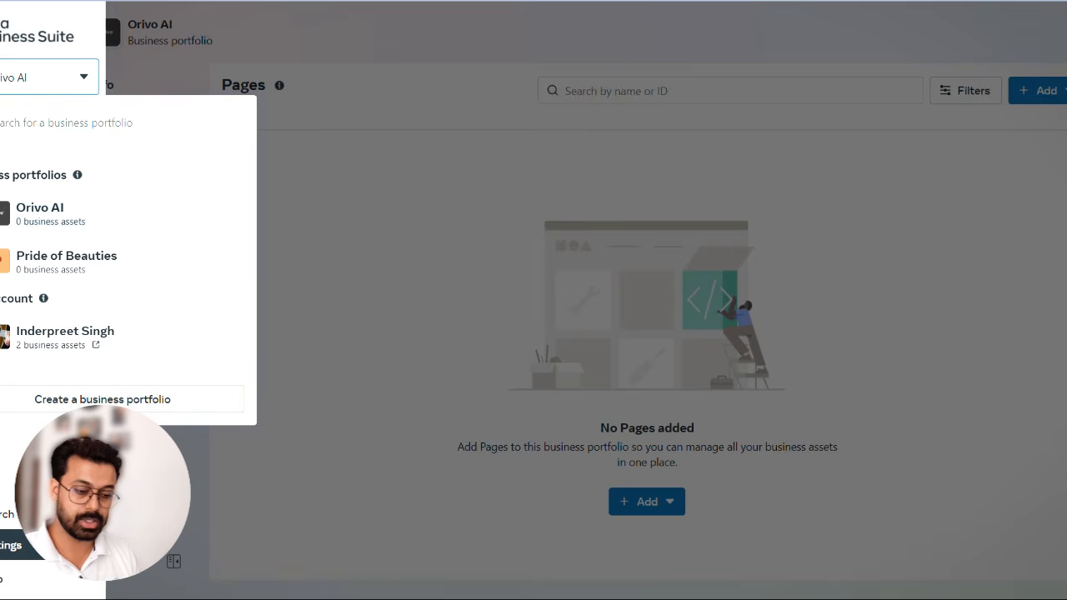
left_click(102, 399)
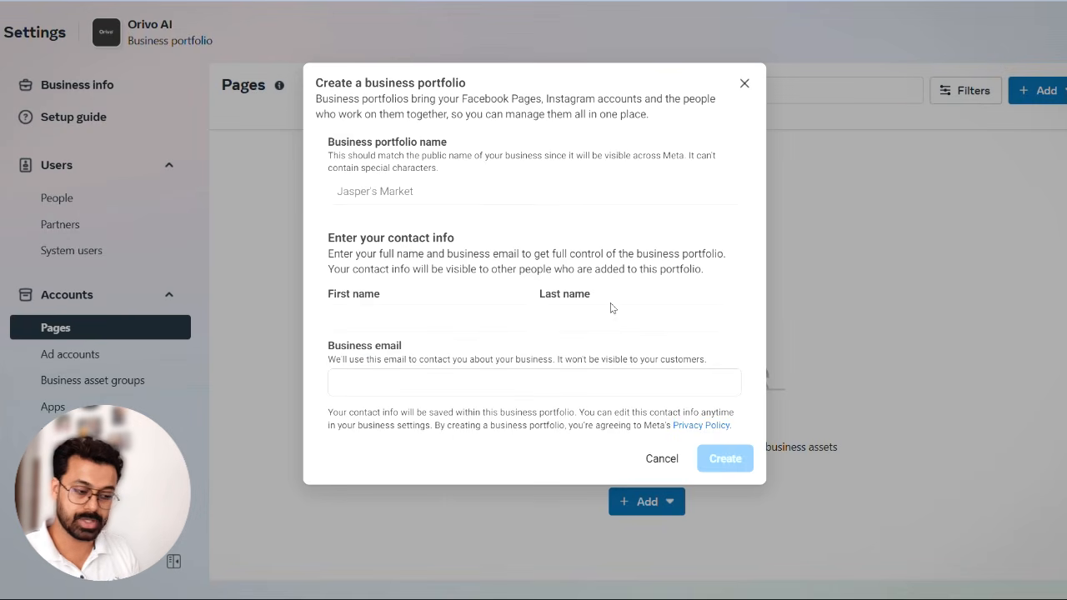
left_click(744, 83)
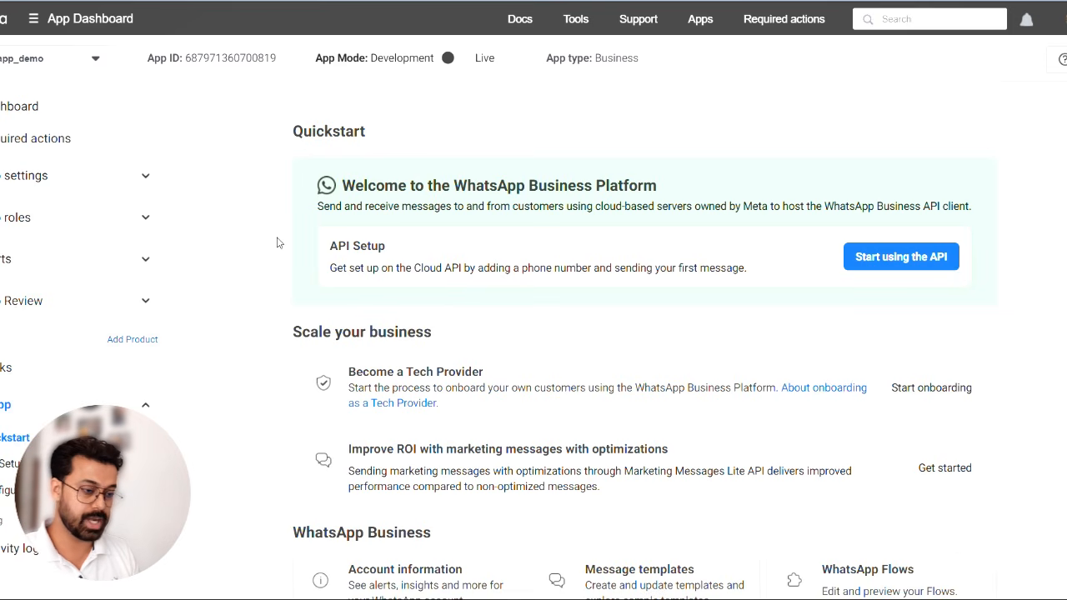
- Open the app's basic settings and match the App ID and App secret to the credential's Client ID and Client Secret fields in n8n
left_click(65, 177)
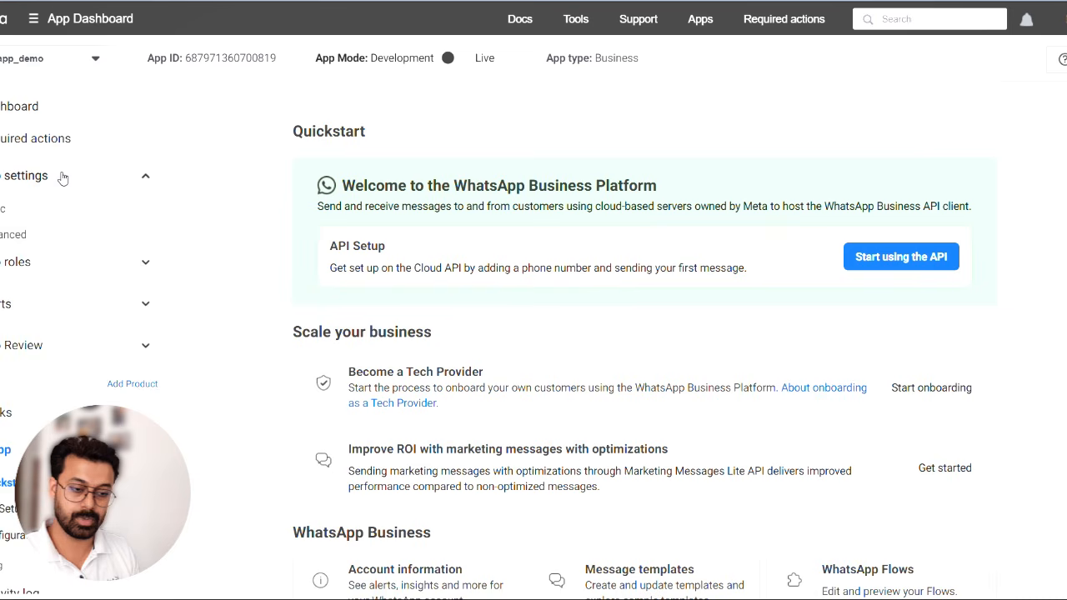
left_click(32, 208)
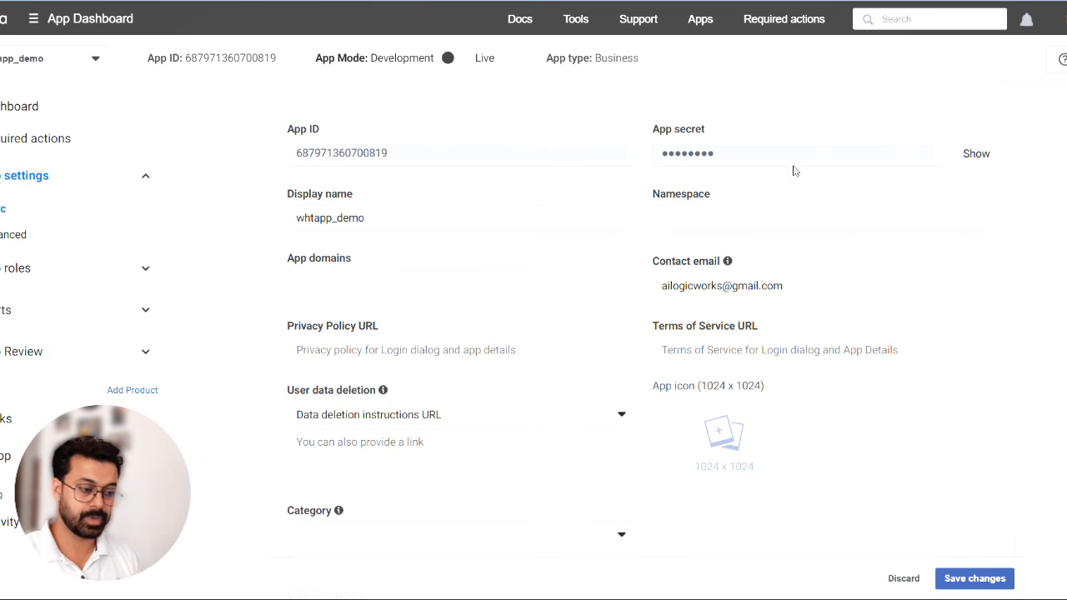
key("alt+Tab")
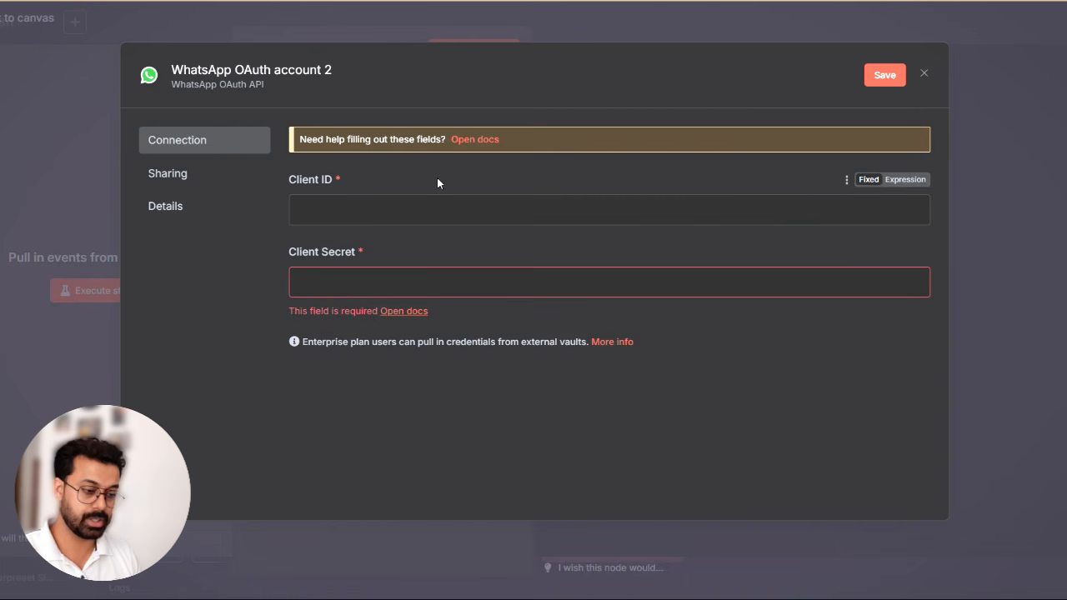
key("alt+Tab")
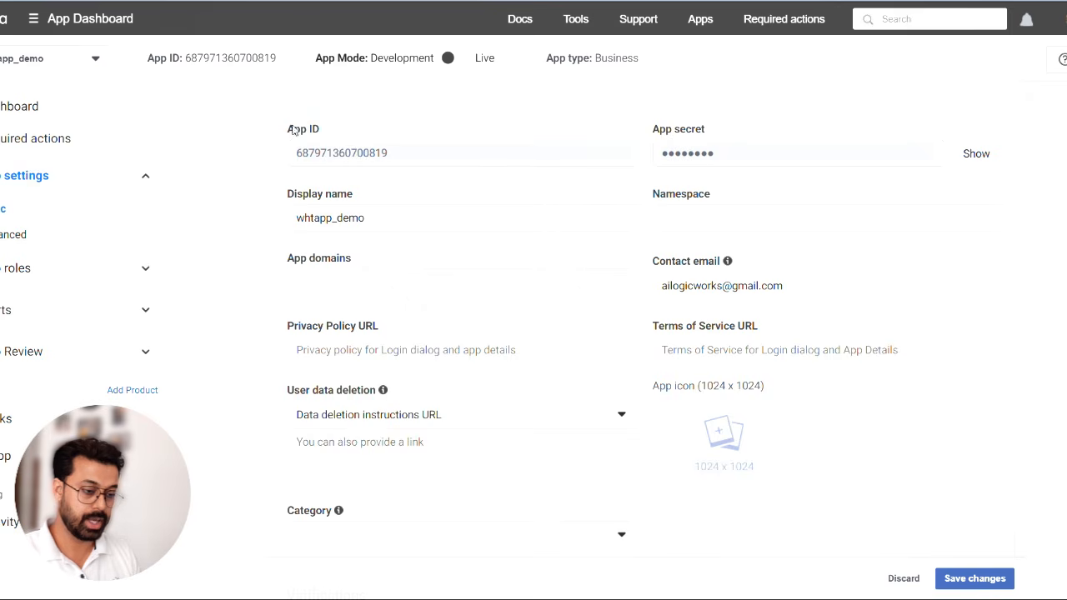
key("alt+Tab")
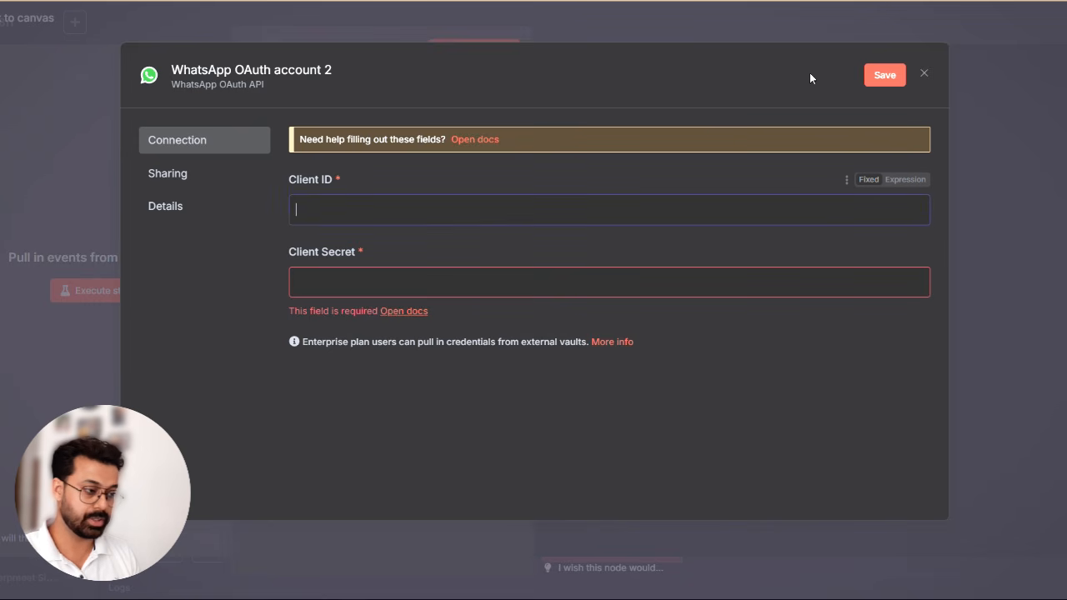
- Discard the unsaved credential, keep WhatsApp OAuth account as the trigger's credential, and return to the workflow canvas
left_click(924, 73)
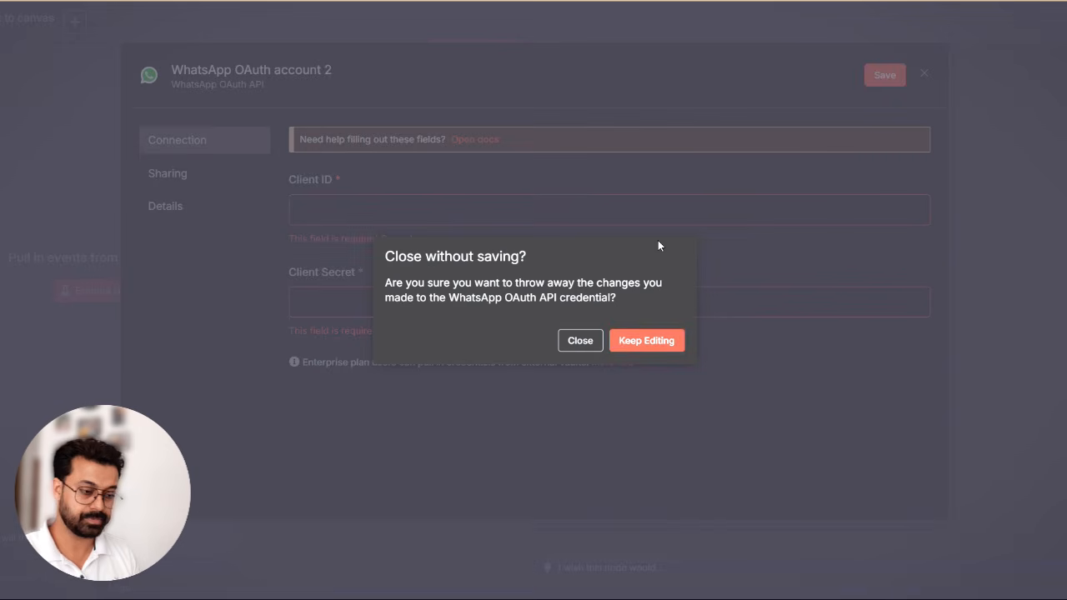
left_click(575, 345)
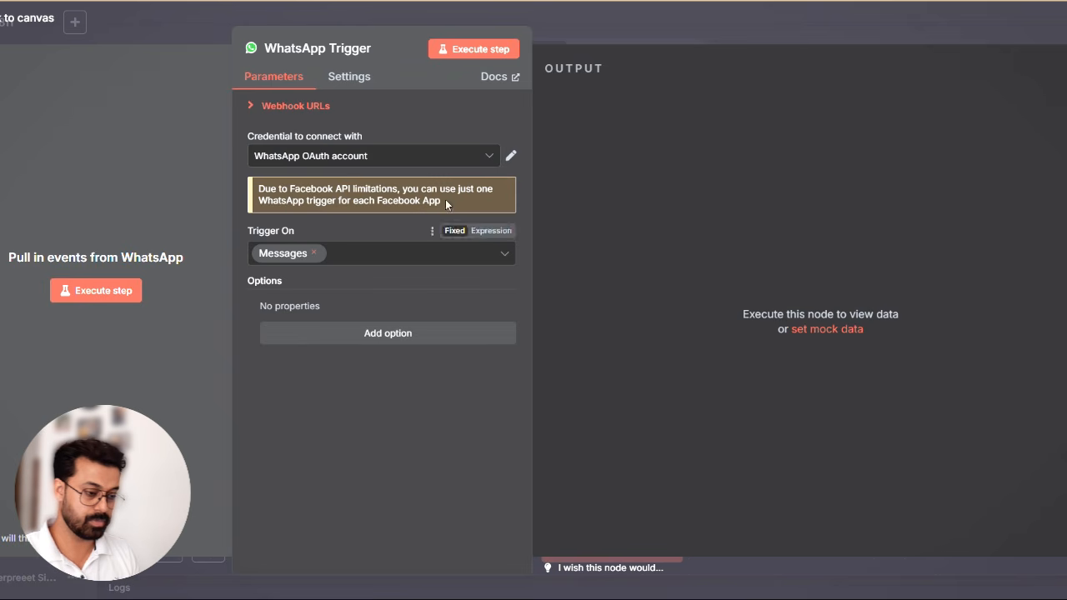
left_click(434, 160)
left_click(425, 120)
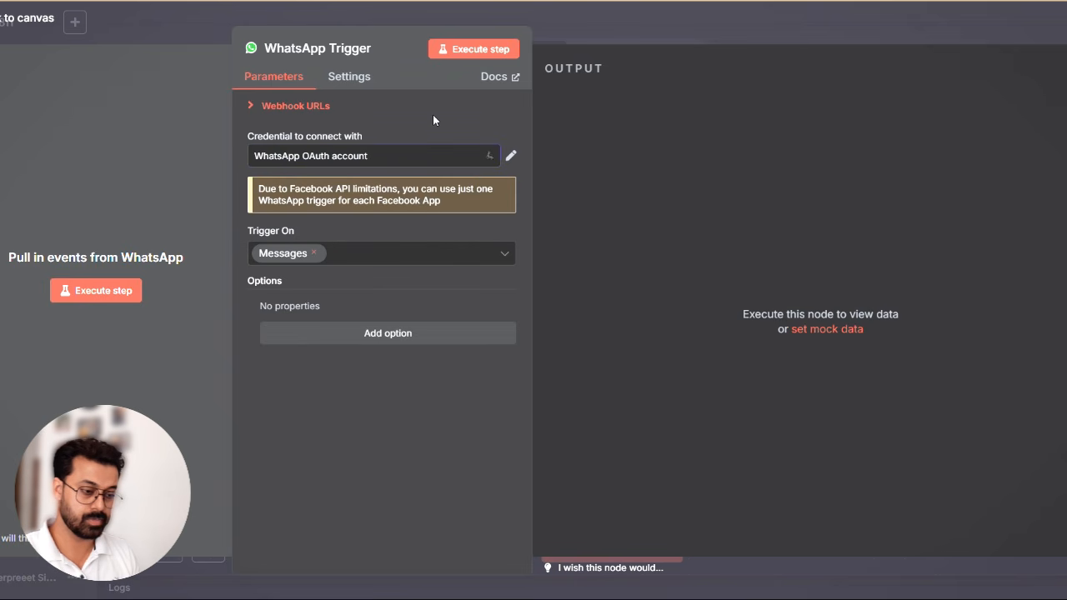
left_click(654, 20)
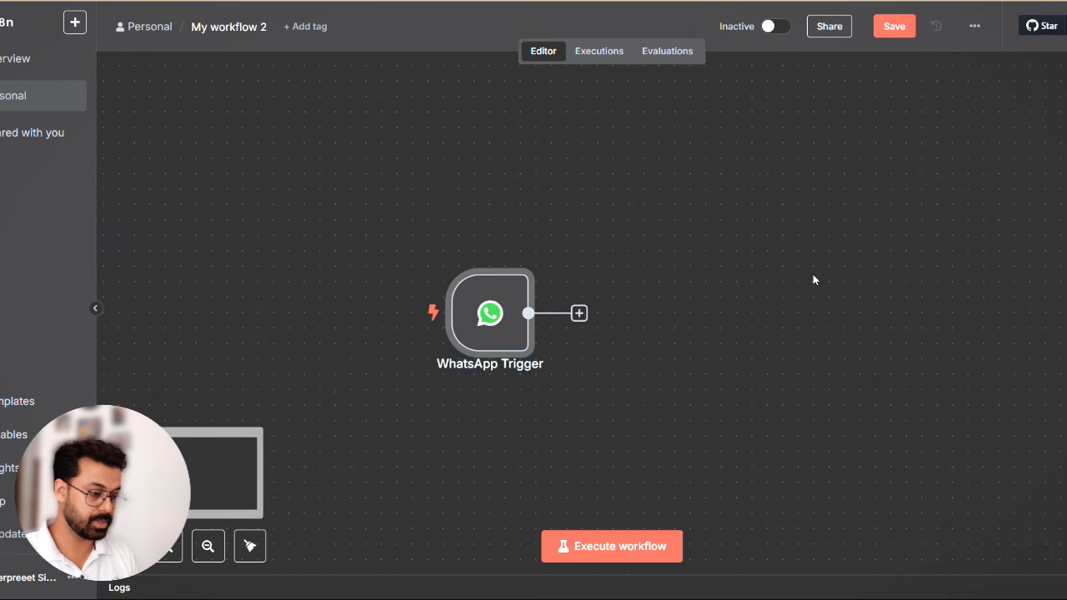
- Add an AI Agent node after the WhatsApp Trigger
left_click(578, 312)
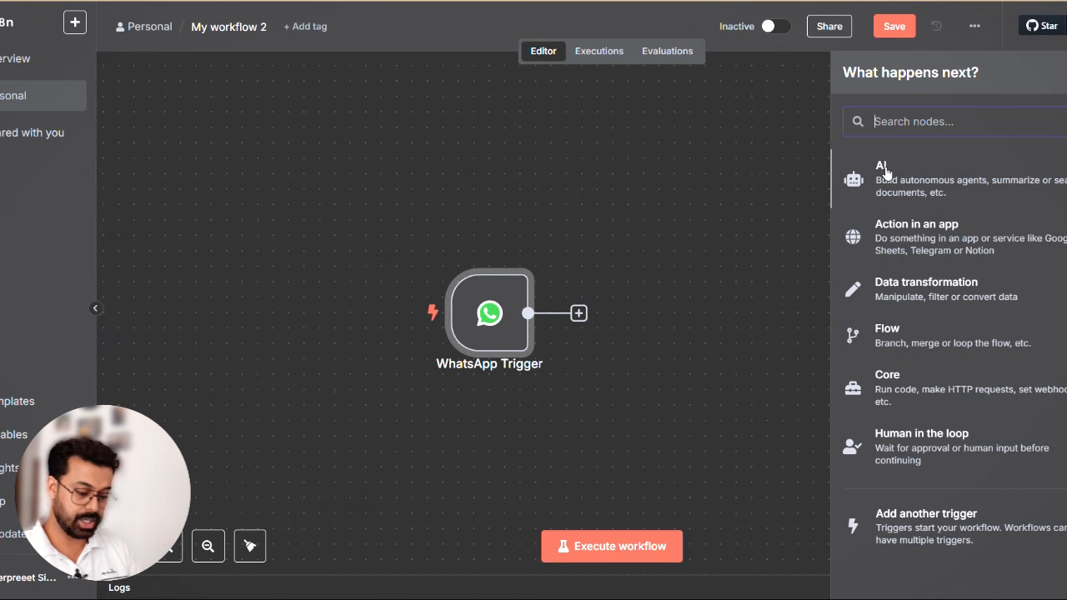
type("ai age")
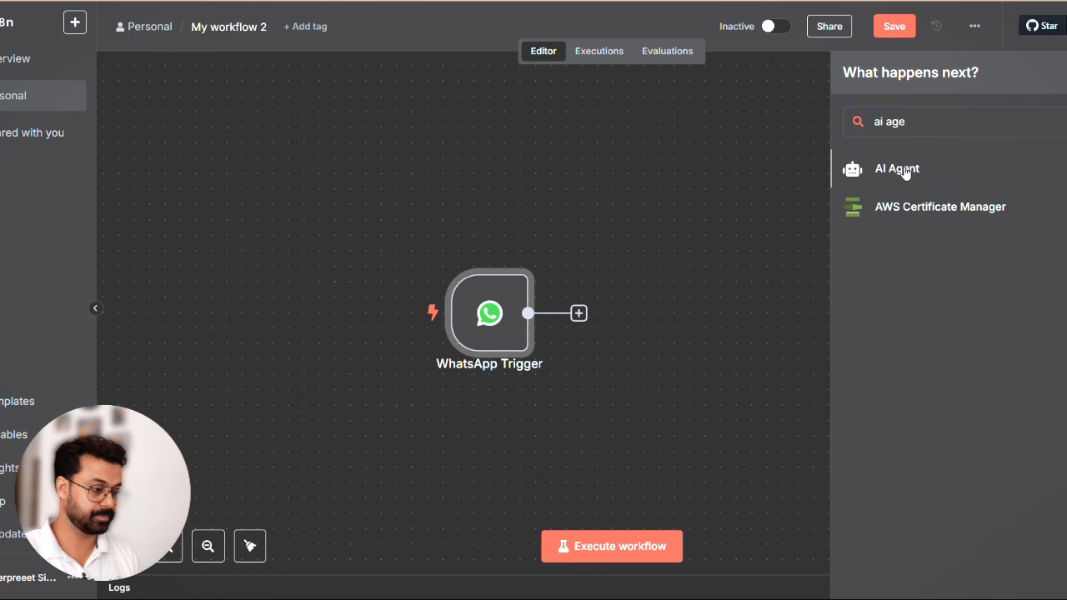
left_click(891, 170)
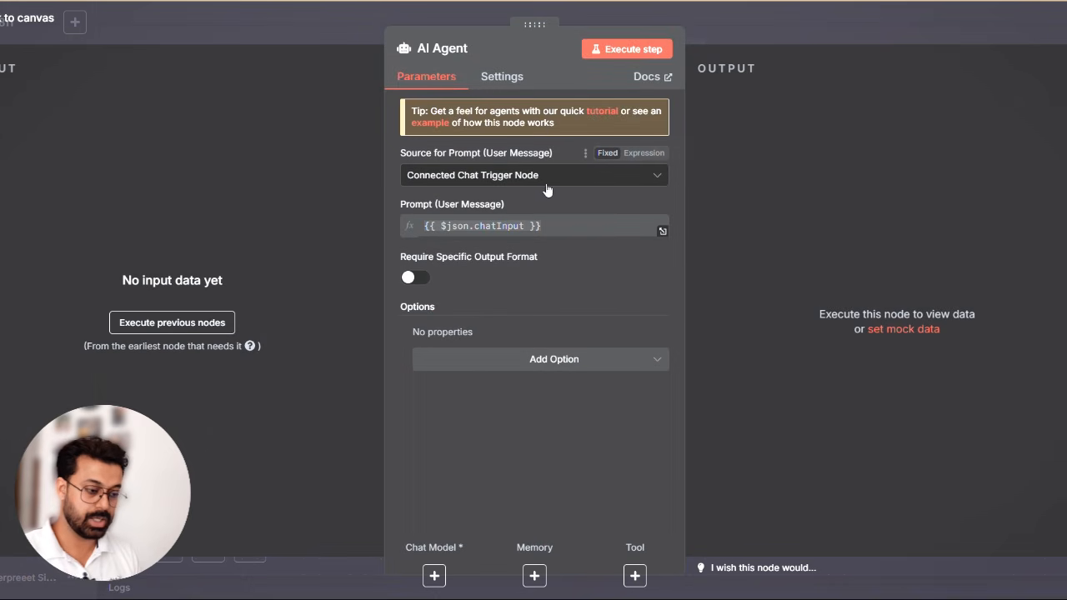
- Set the AI Agent's prompt source to Define below, enter "Hello" as the user message, and return to the canvas
left_click(504, 174)
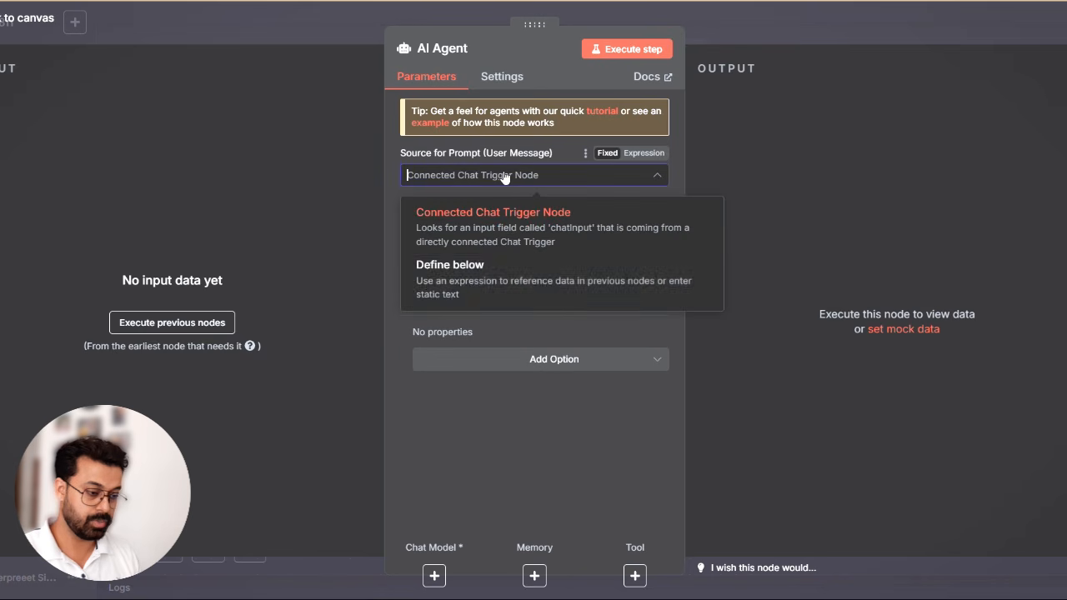
left_click(472, 291)
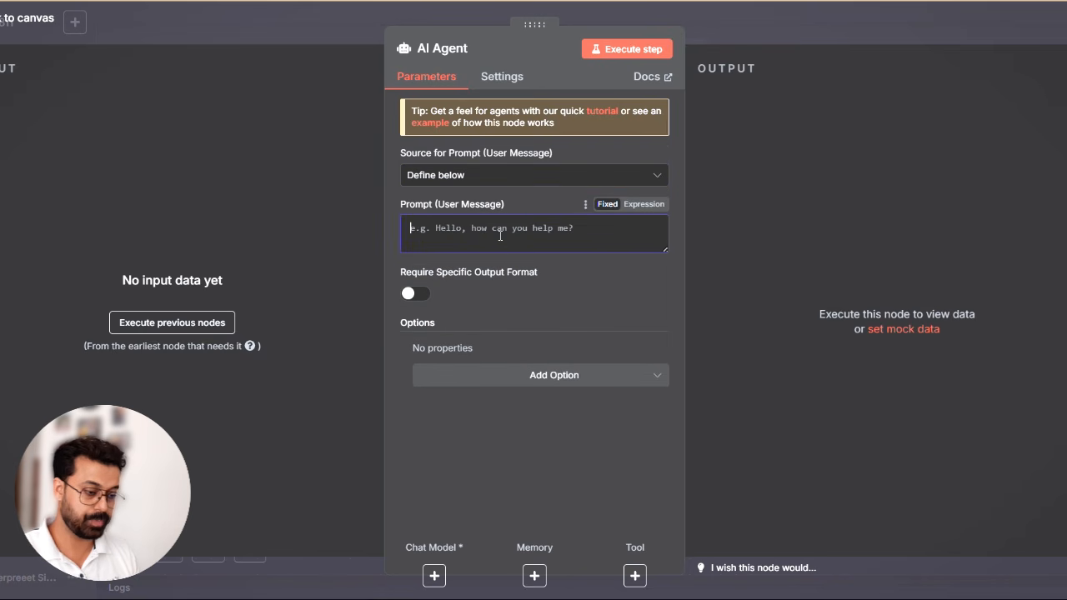
type("Hel")
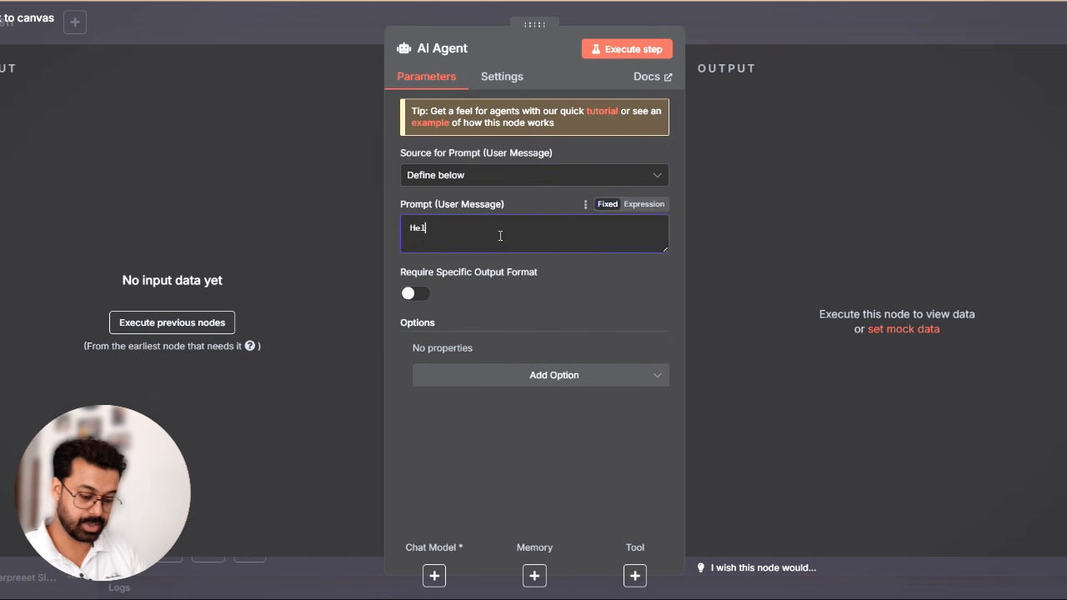
type("lo")
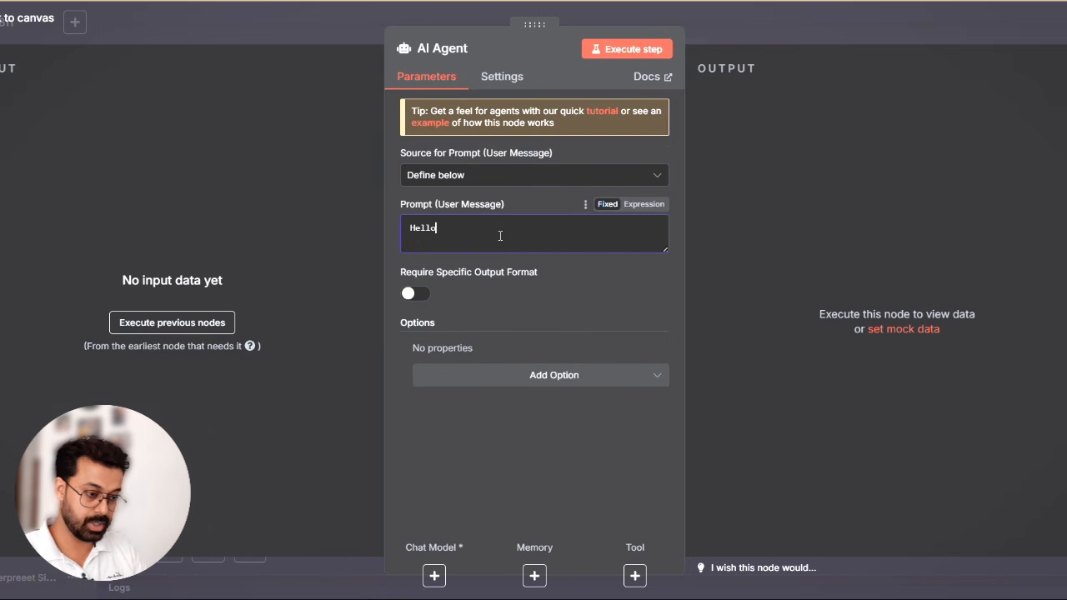
left_click(806, 32)
- Attach an OpenAI Chat Model with its default settings to the AI Agent and place it below and left of the agent
scroll(732, 301, "right", 2)
scroll(732, 300, "down", 2)
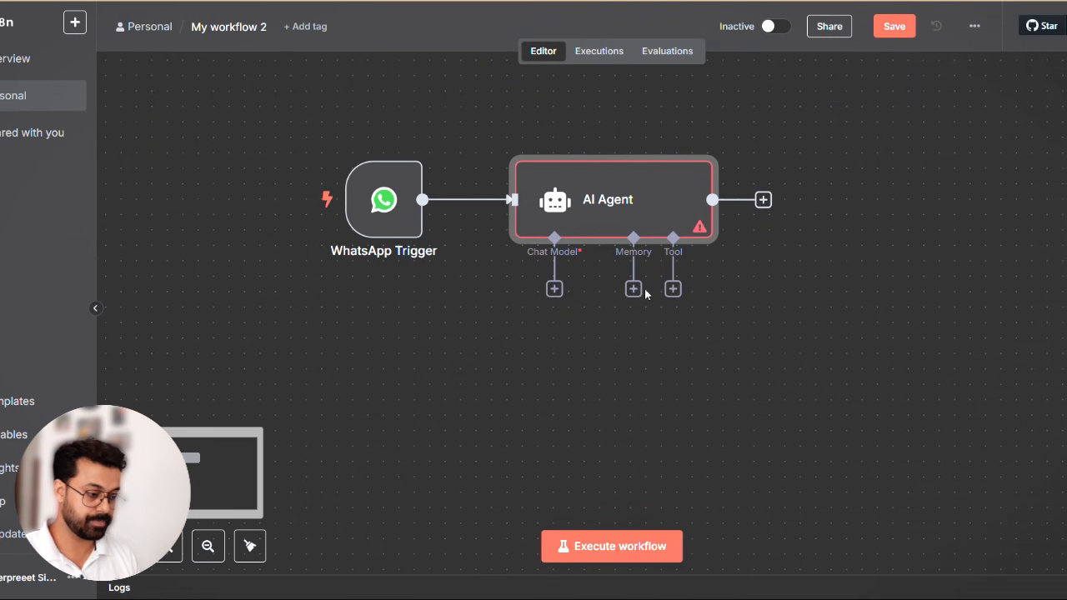
left_click(554, 288)
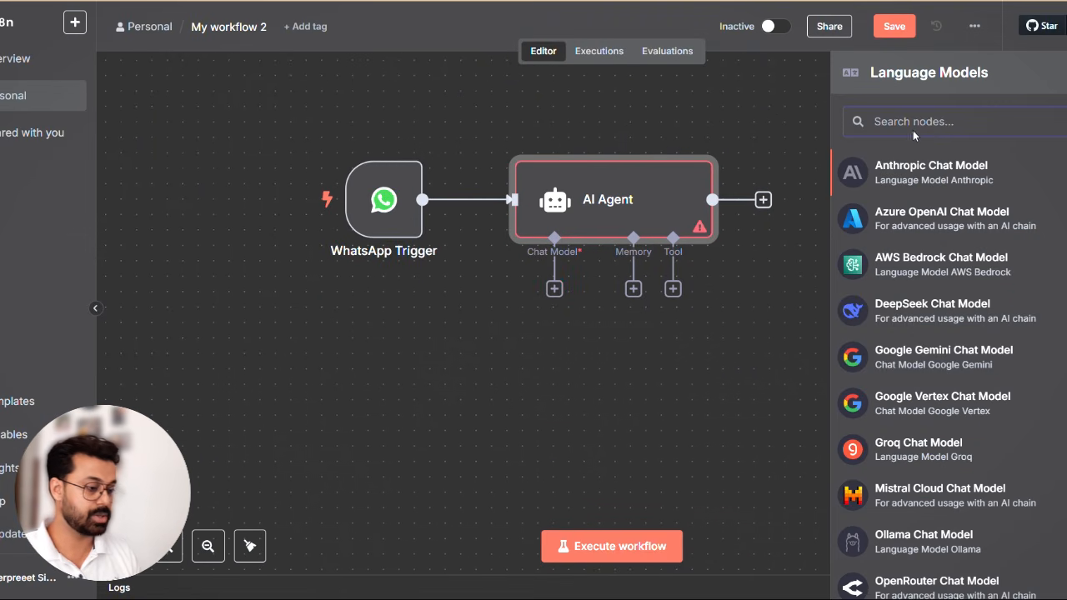
type("open")
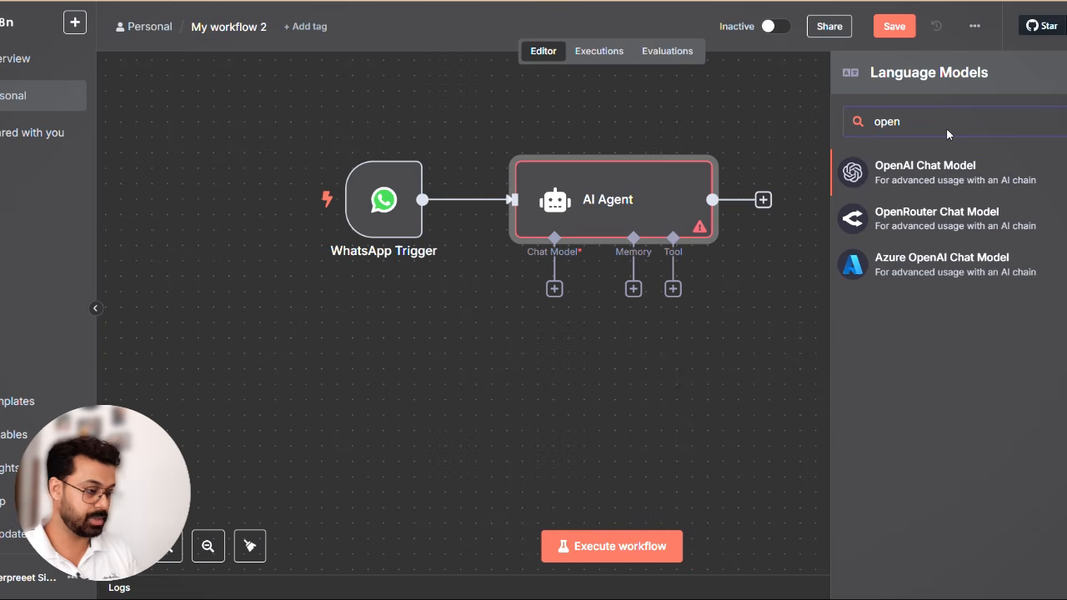
left_click(931, 171)
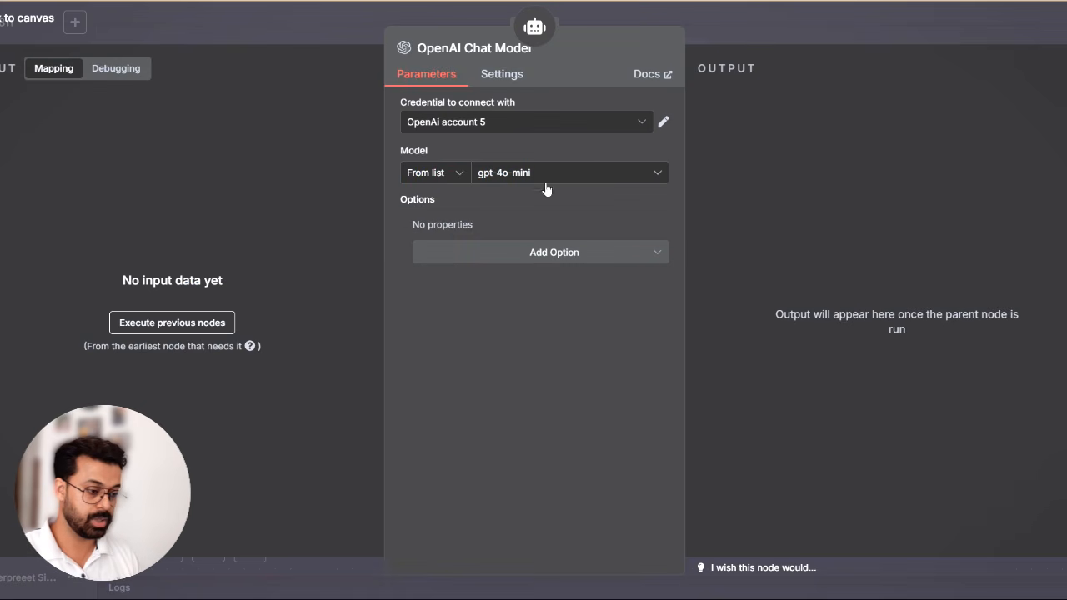
left_click(761, 27)
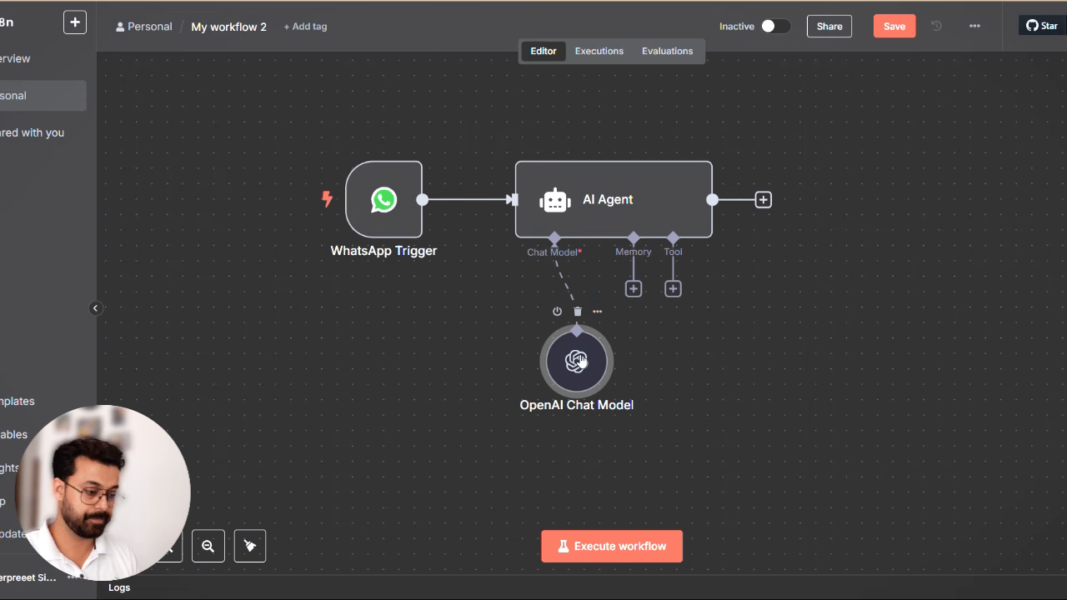
left_click_drag(581, 360, 488, 360)
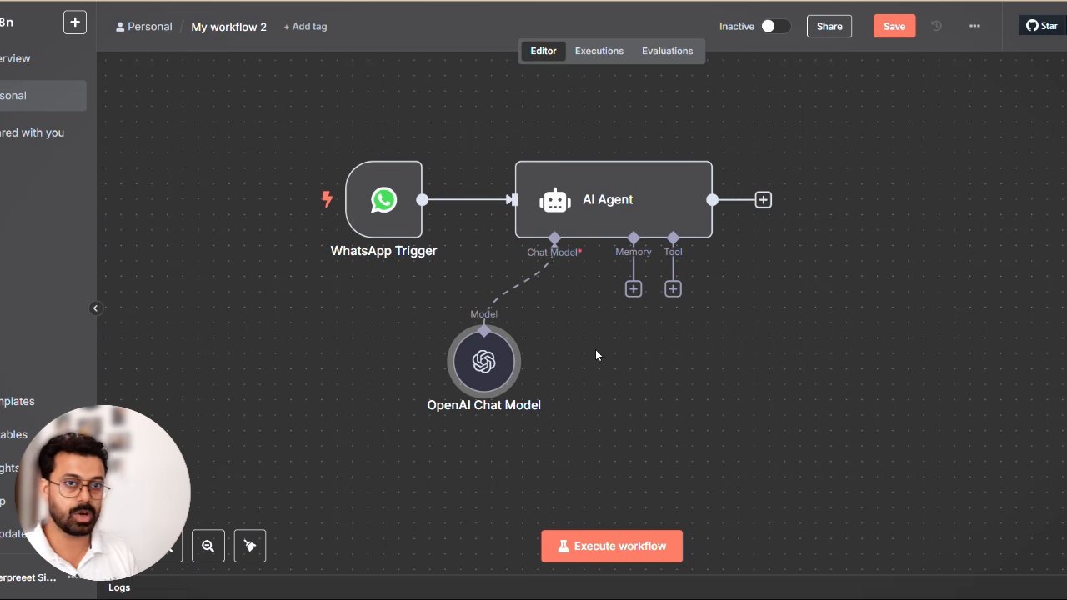
- Add a WhatsApp Business Cloud Send message node after the AI Agent and open its WhatsApp account credential
scroll(595, 350, "right", 2)
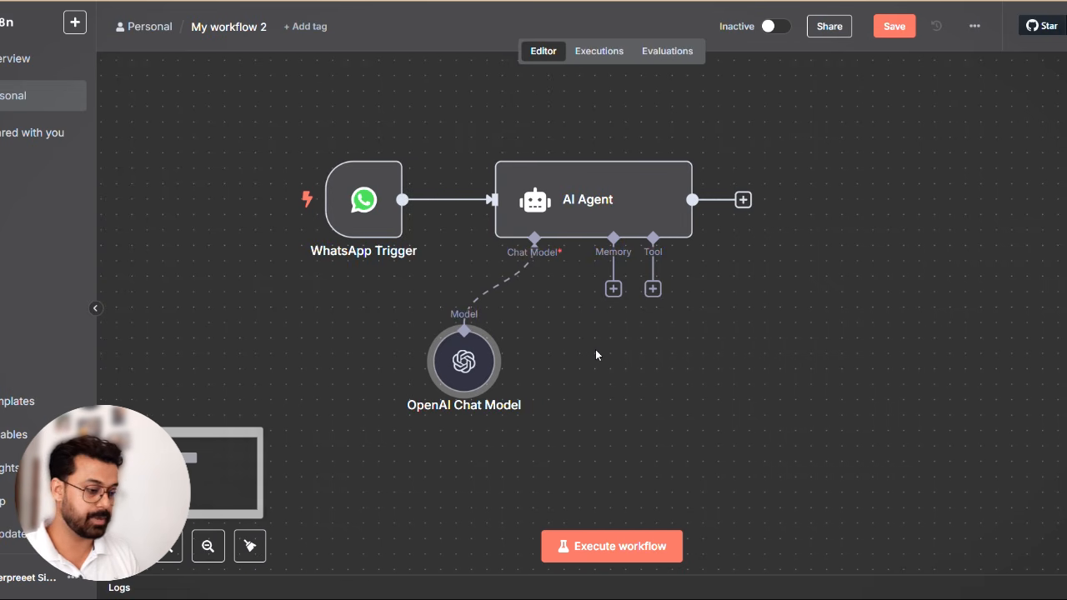
left_click(743, 199)
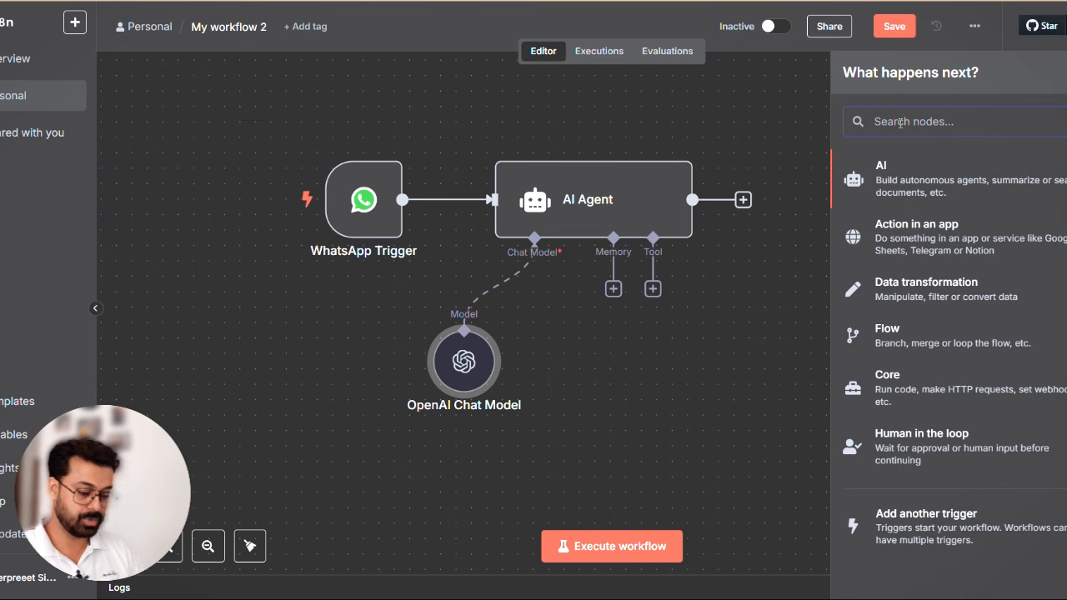
type("wha")
left_click(888, 170)
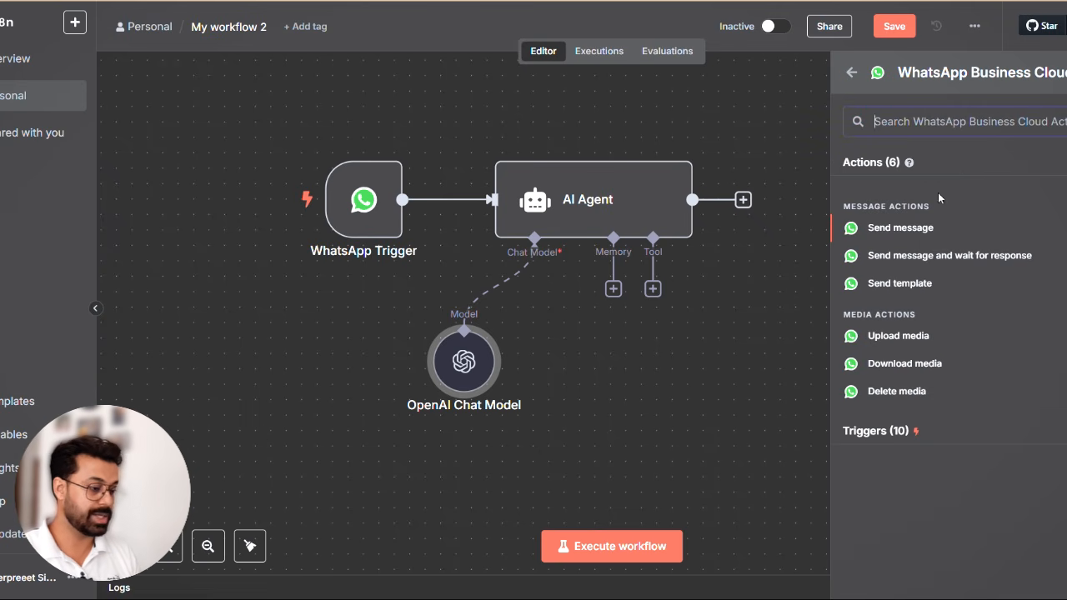
left_click(915, 228)
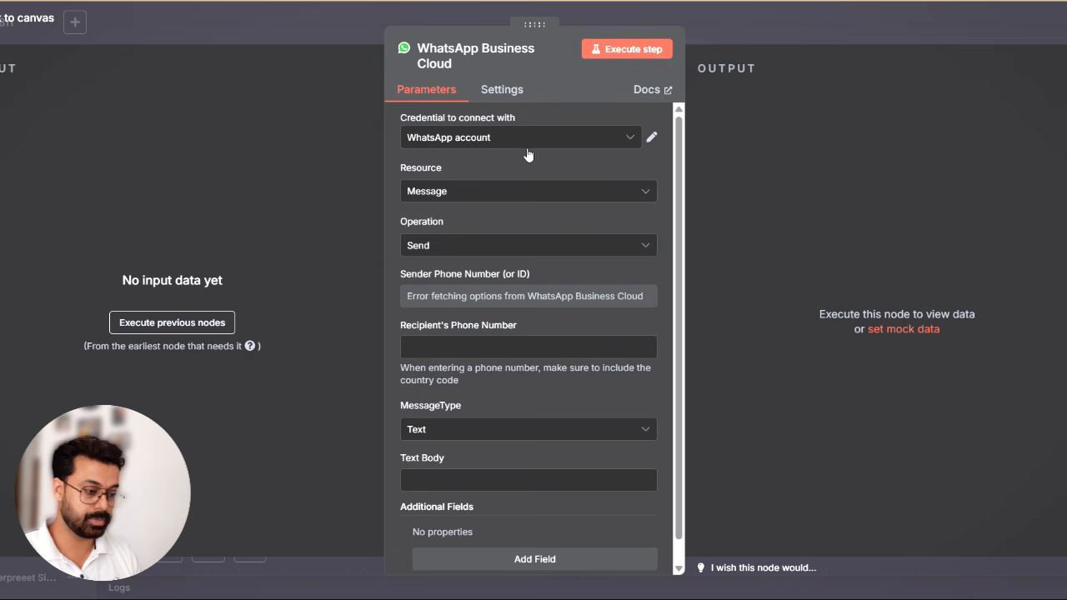
left_click(652, 140)
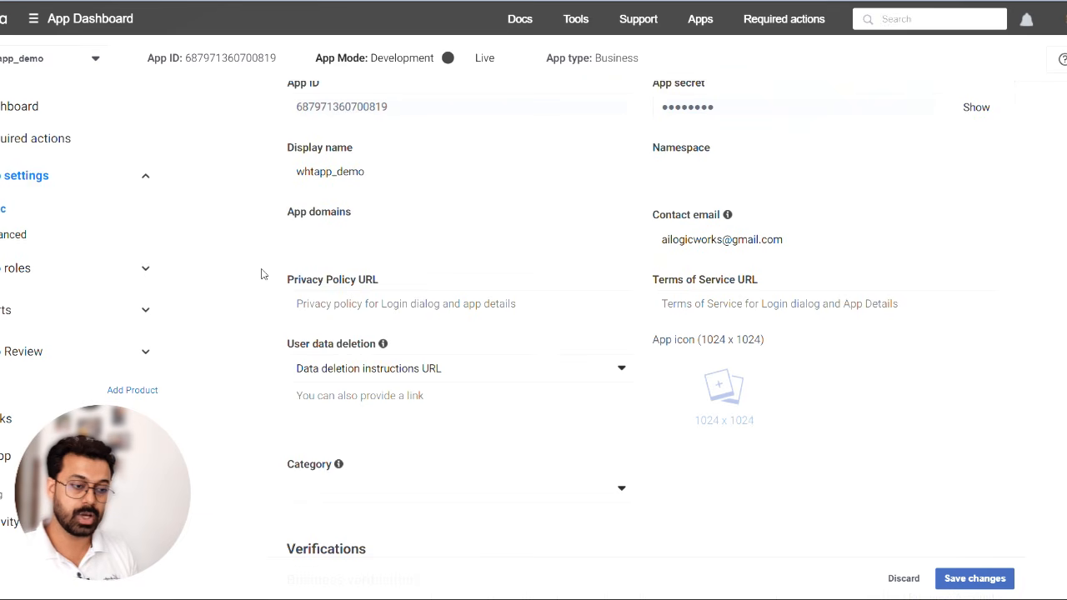
- Switch to the Meta App Dashboard, open WhatsApp's API Setup page, and check the available sender phone numbers
scroll(142, 303, "down", 2)
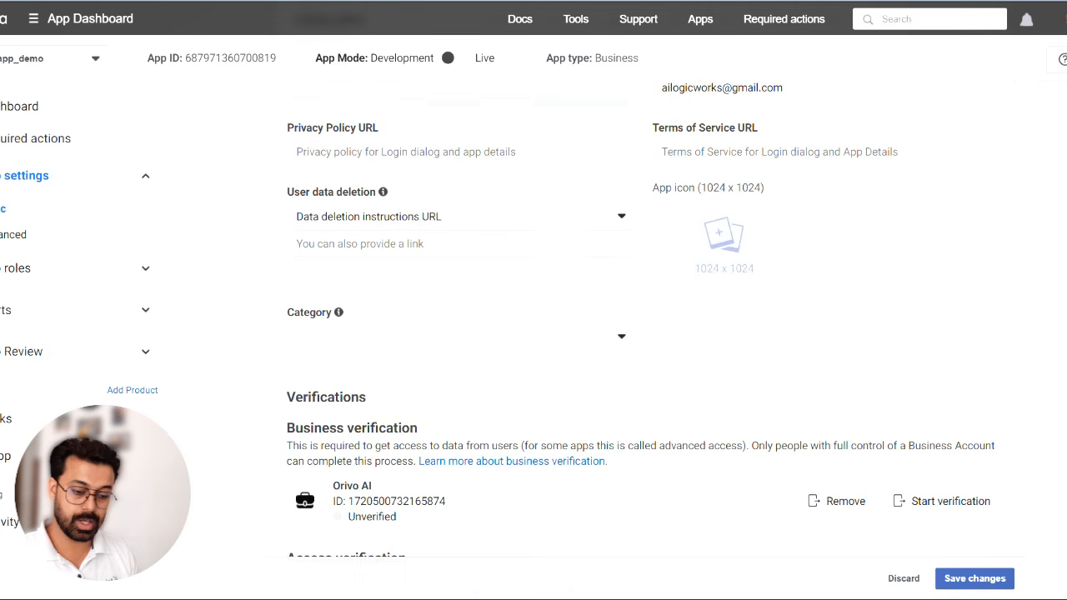
scroll(75, 458, "down", 1)
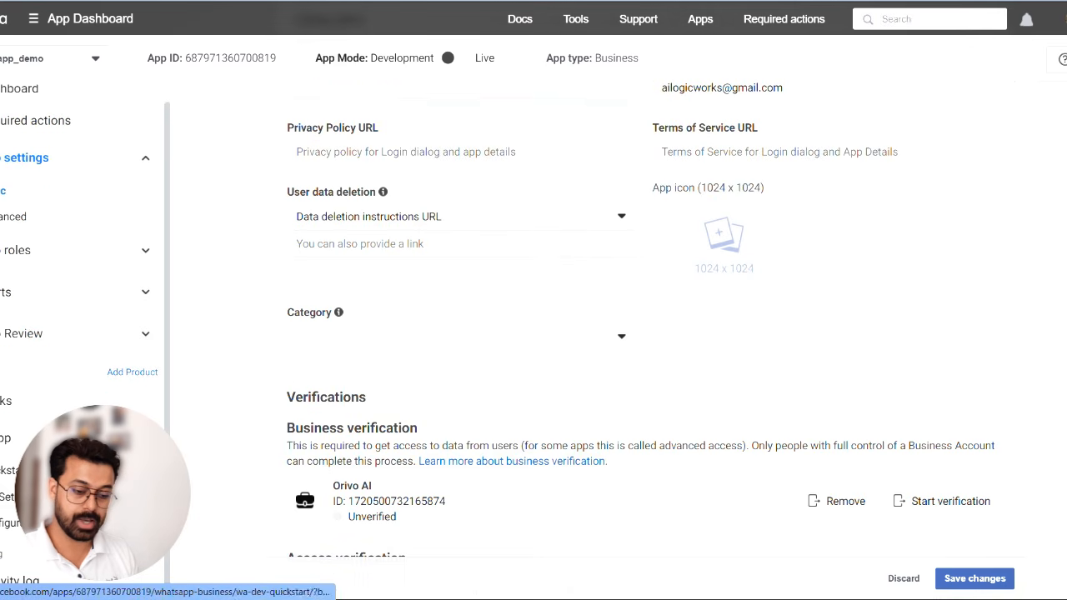
left_click(58, 497)
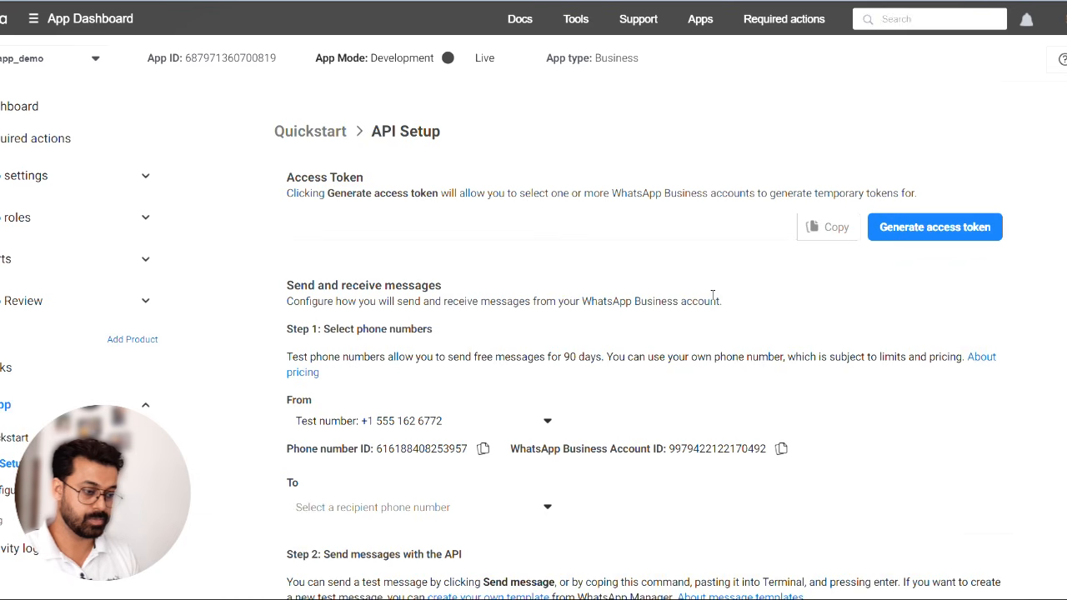
scroll(709, 298, "down", 1)
scroll(709, 297, "up", 1)
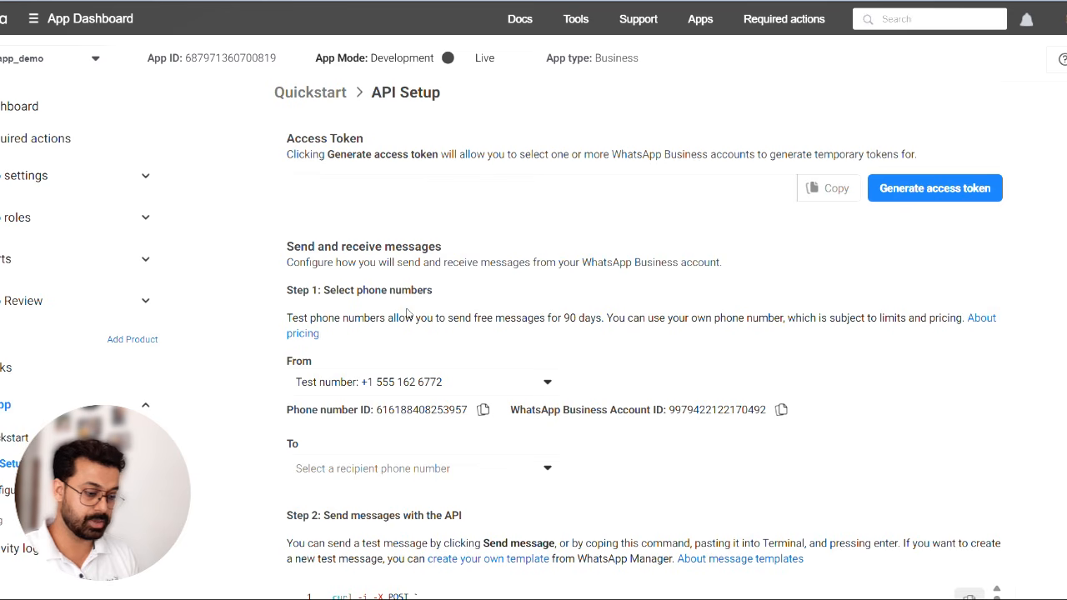
left_click(391, 384)
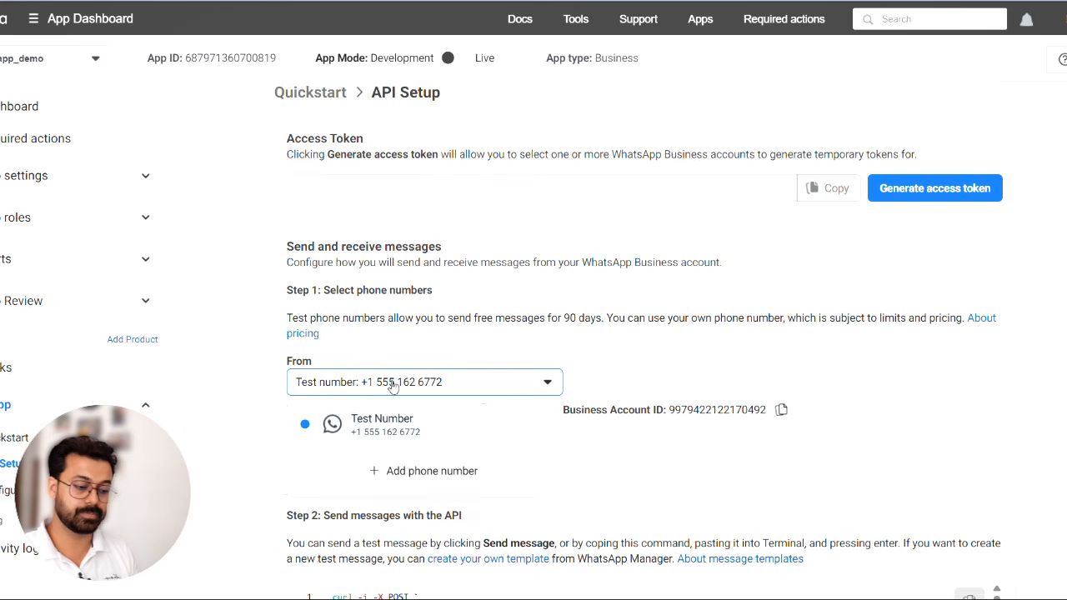
left_click(219, 345)
- Choose the saved recipient phone number for the test messages on the API Setup page
scroll(540, 300, "down", 2)
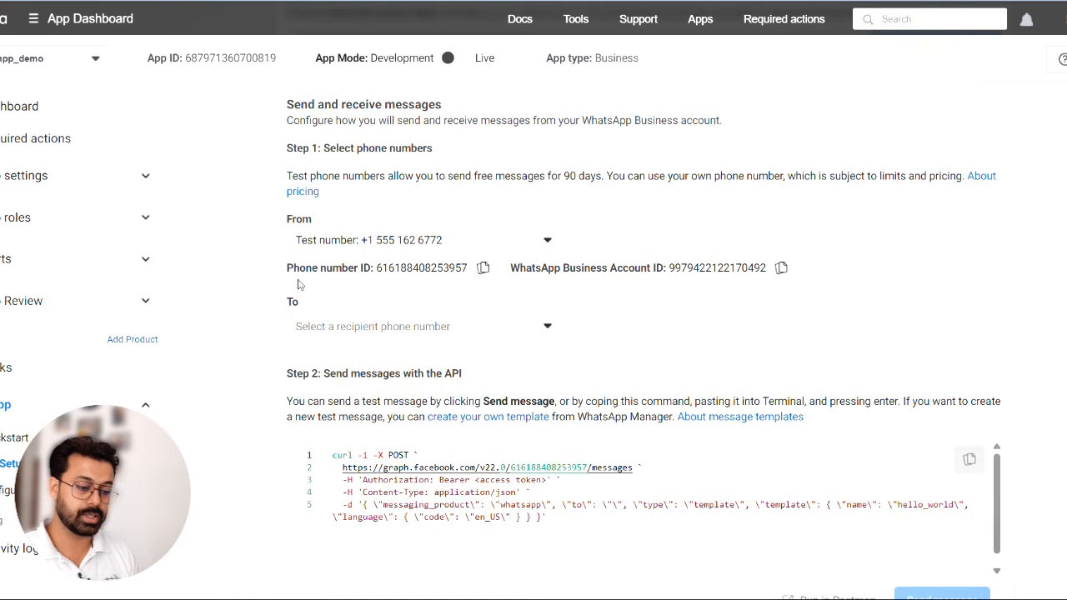
left_click(377, 327)
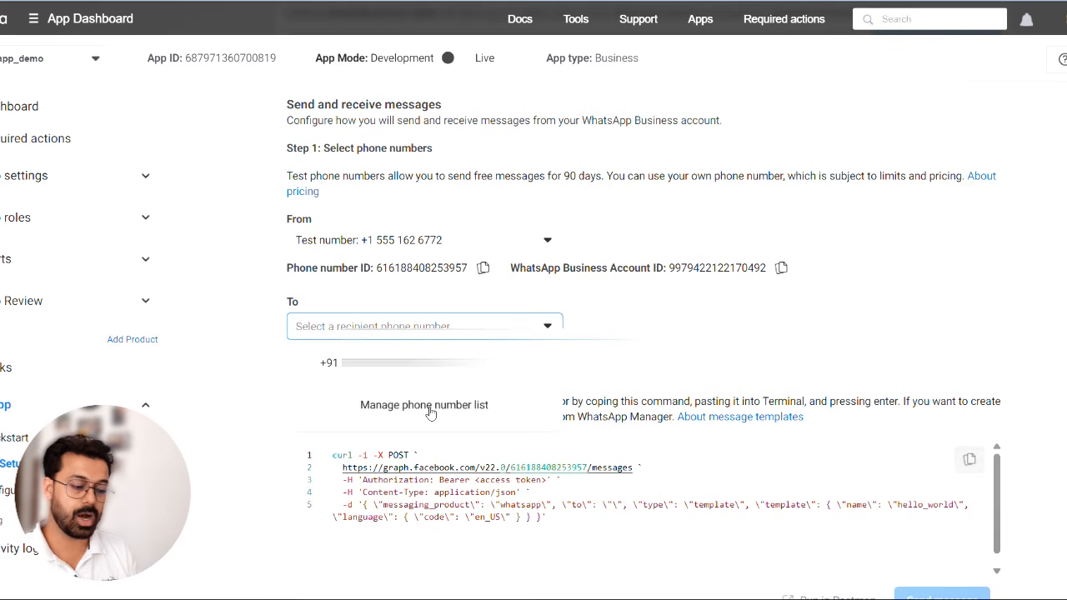
left_click(400, 362)
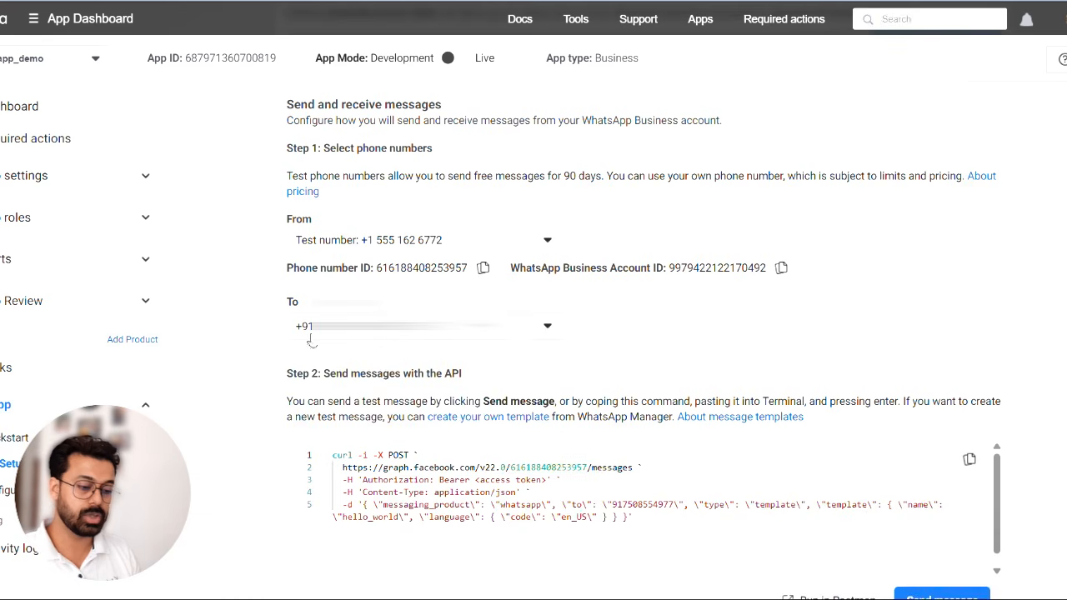
- Generate a temporary access token, opting whtapp_demo in to all current and future WhatsApp accounts and saving the access request
scroll(699, 270, "up", 2)
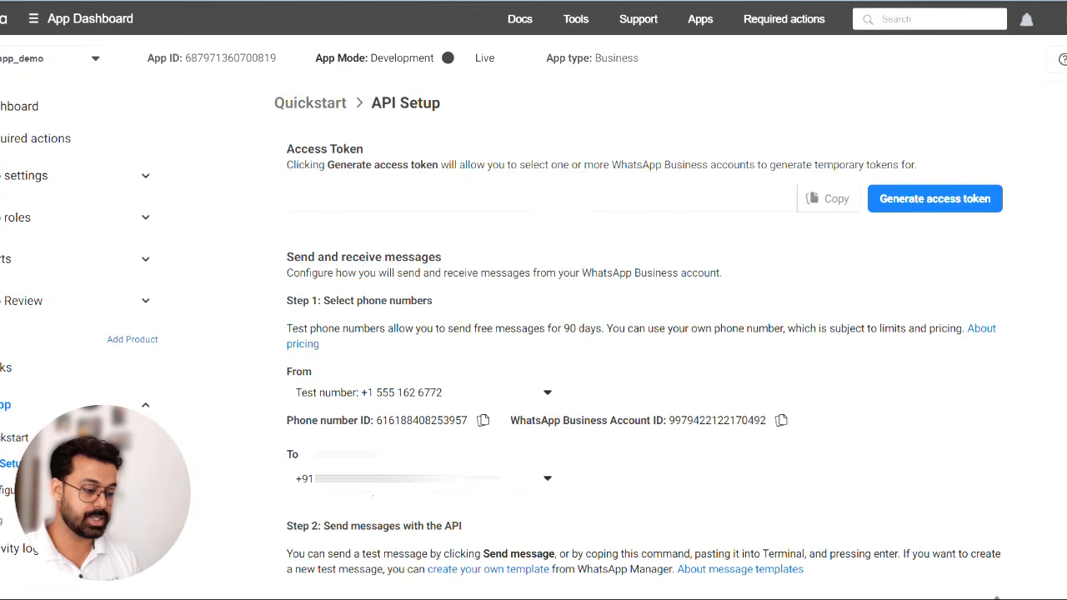
left_click(961, 205)
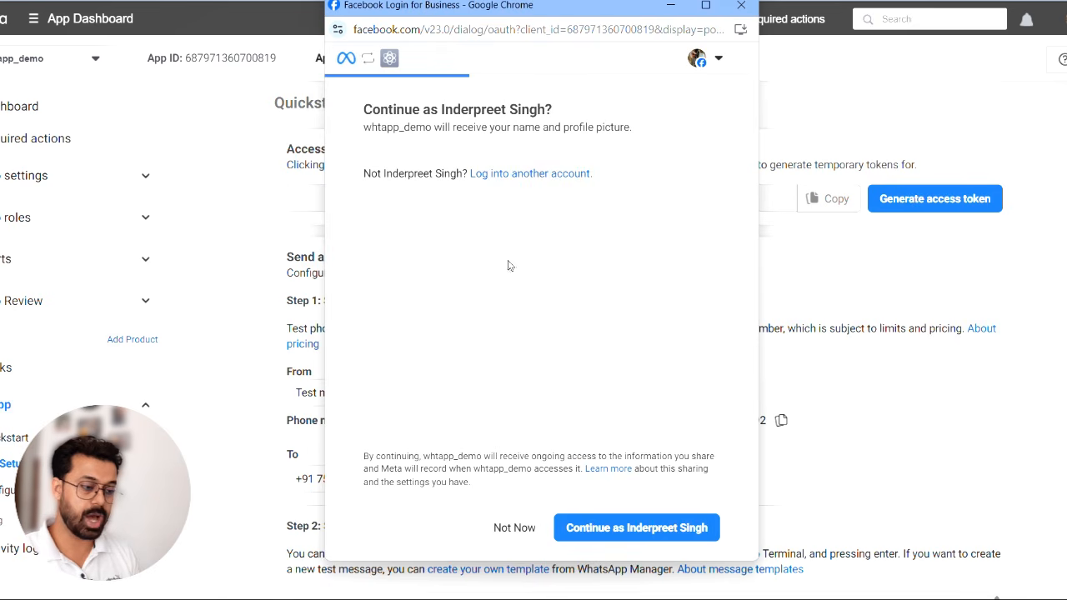
left_click(613, 528)
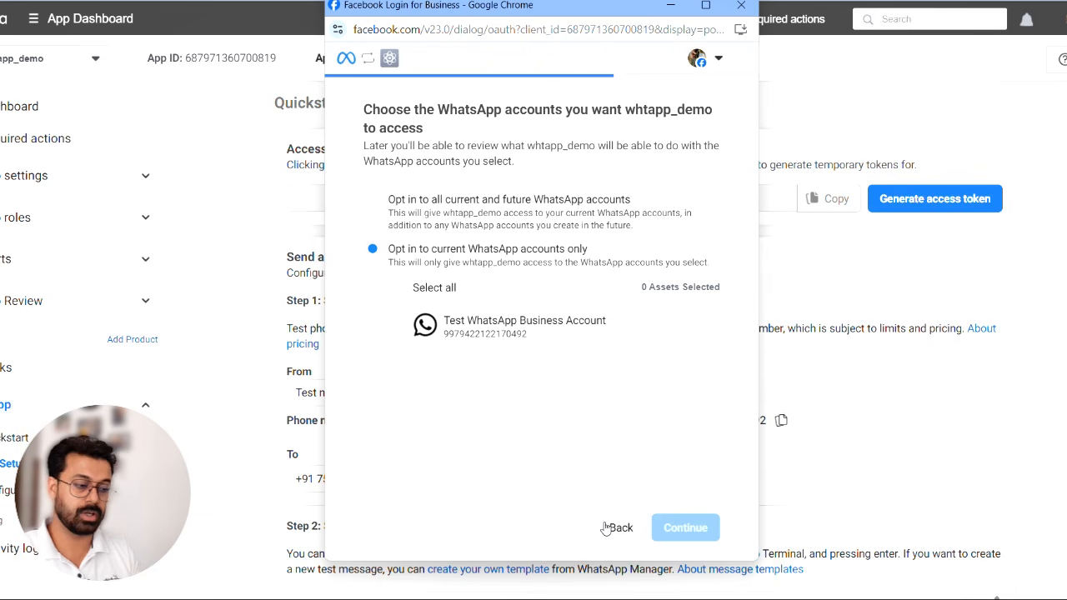
left_click(372, 200)
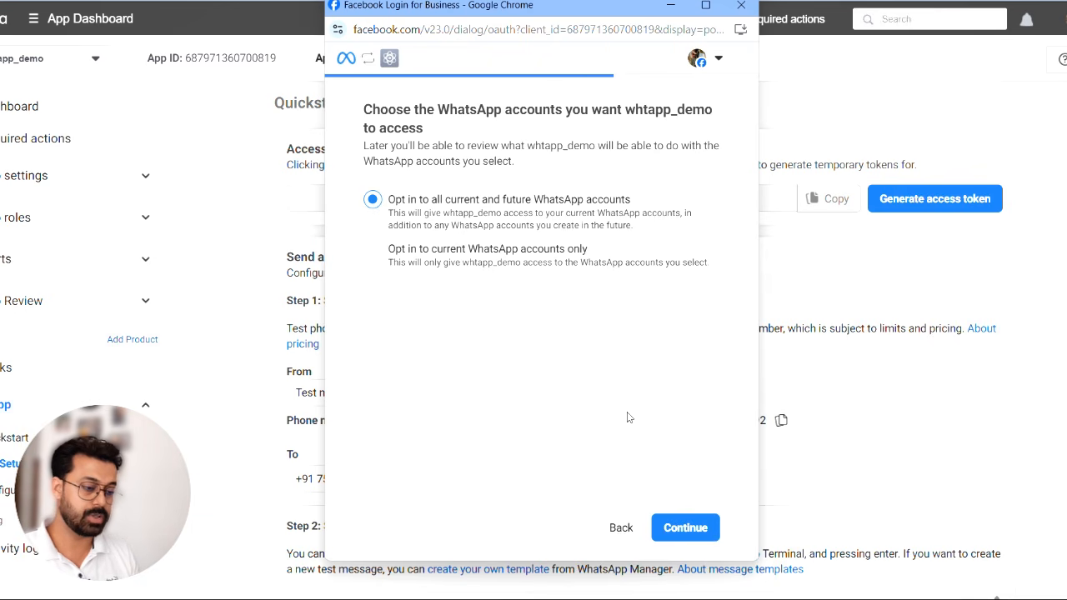
left_click(683, 527)
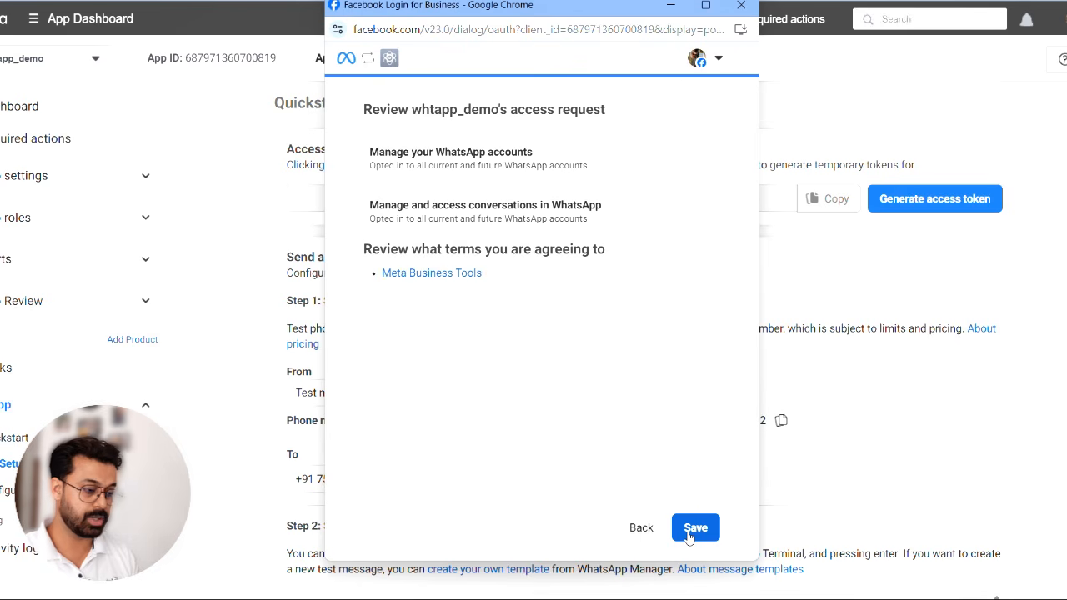
left_click(693, 533)
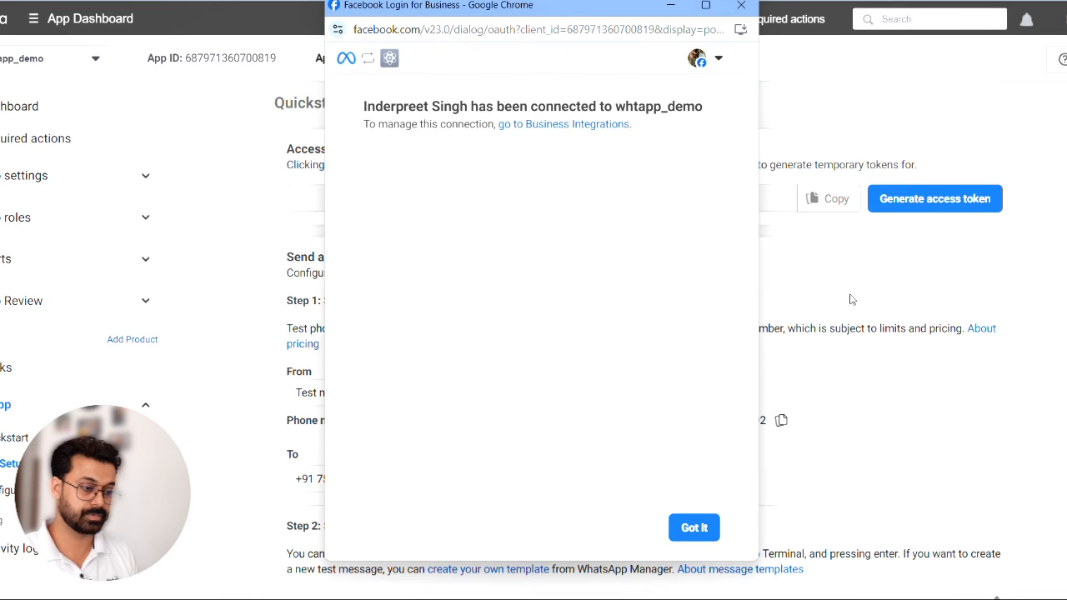
left_click(691, 530)
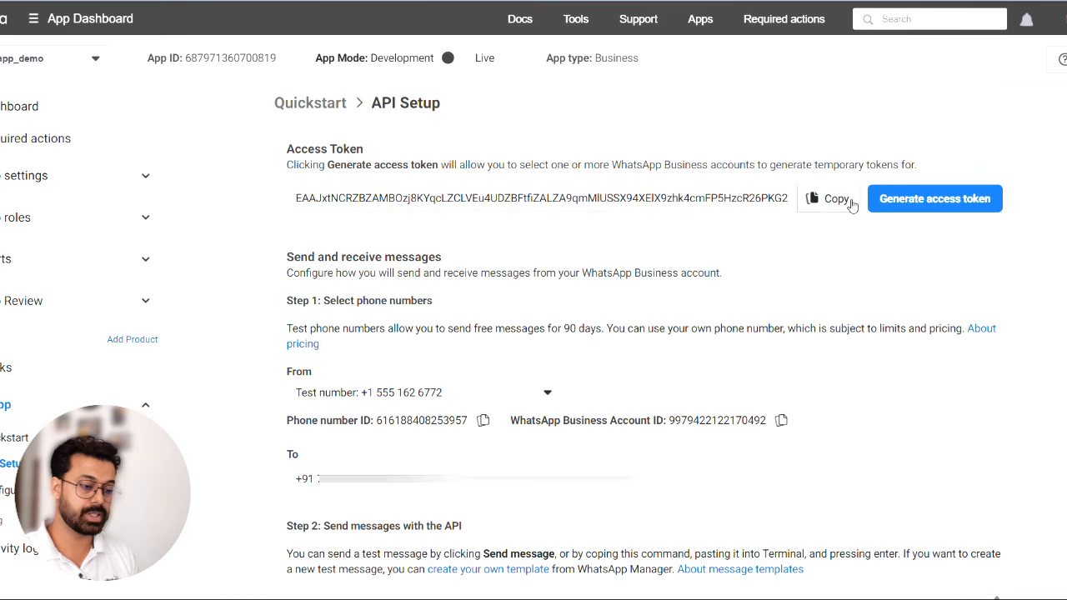
- Copy the generated access token and switch to n8n to replace the WhatsApp account credential's Access Token with it
left_click(850, 203)
key("alt+Tab")
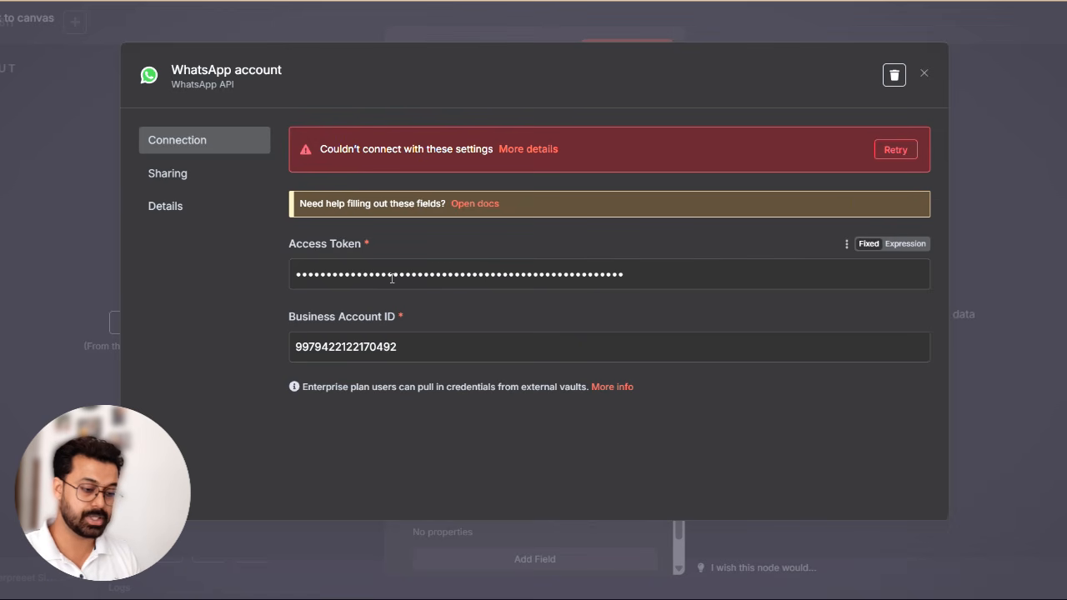
triple_click(391, 279)
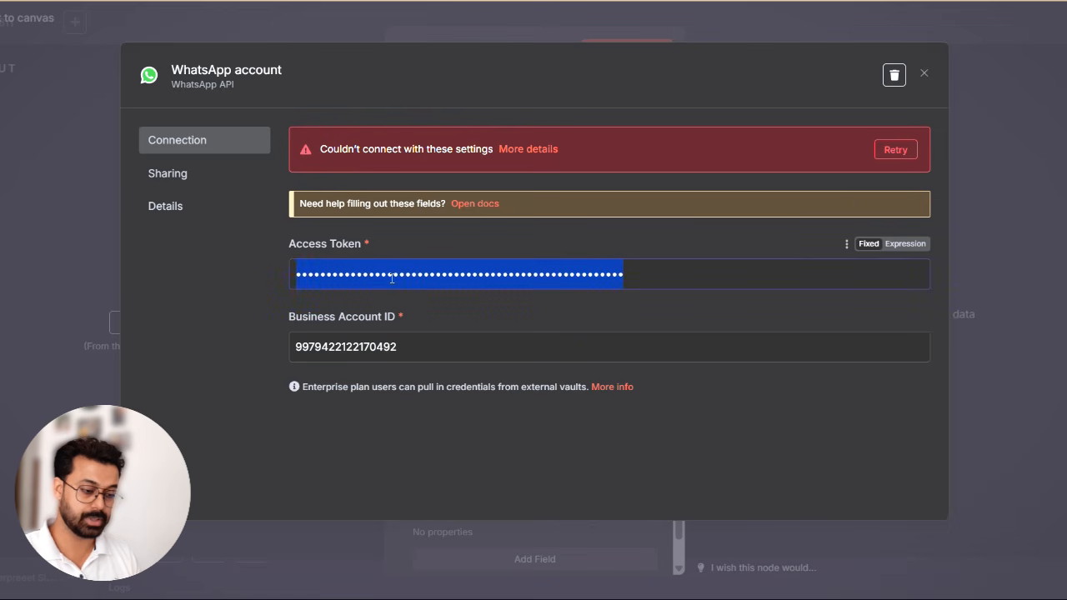
key("ctrl+v")
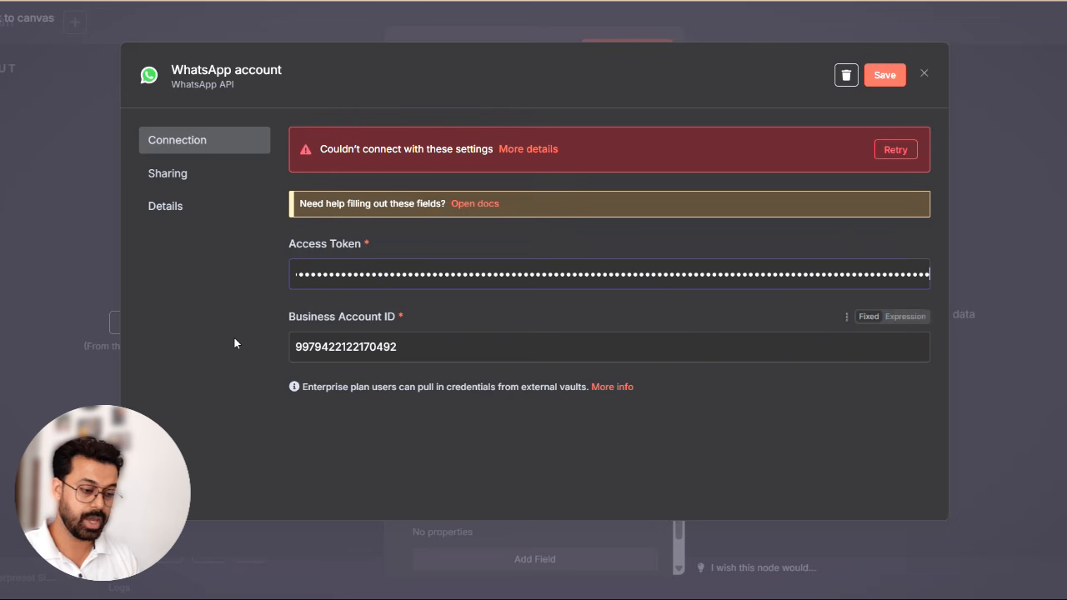
- Check the credential's Business Account ID against Meta's API Setup page, and retest and save the WhatsApp account credential in n8n
key("alt+Tab")
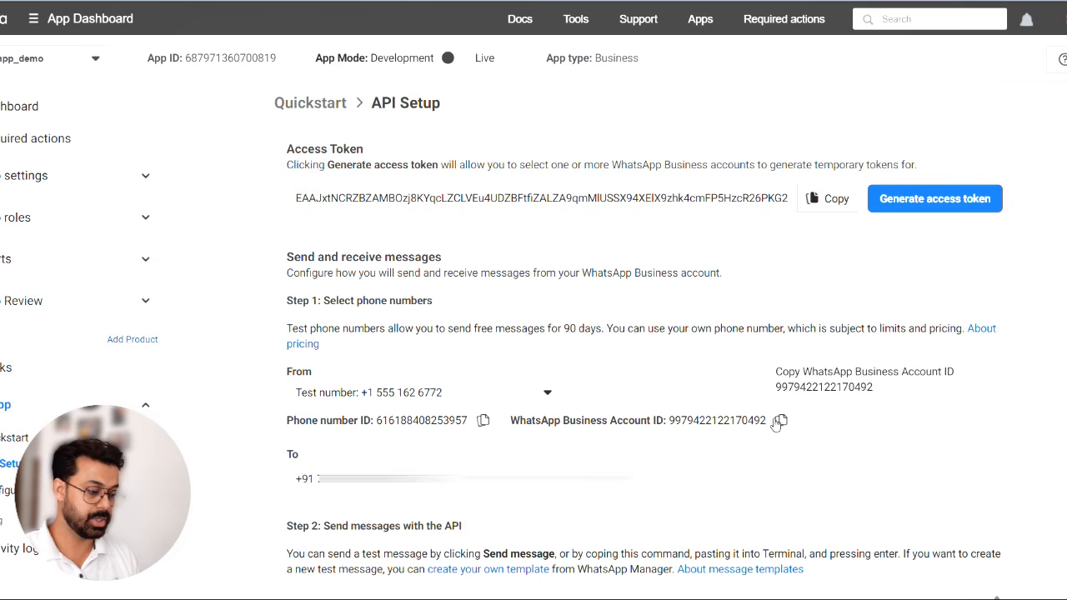
key("alt+Tab")
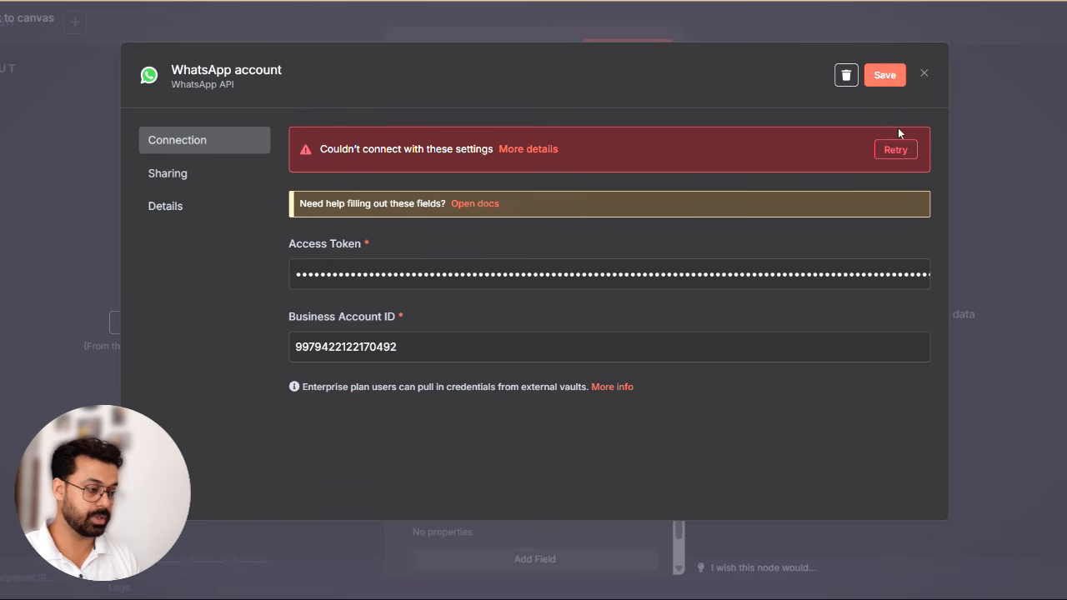
left_click(895, 149)
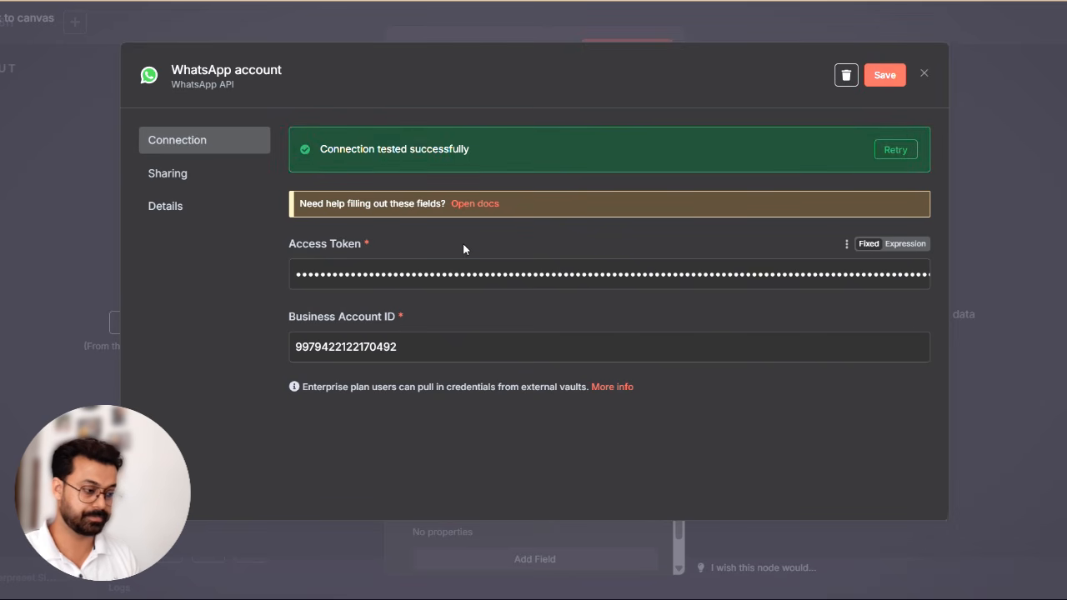
left_click(884, 75)
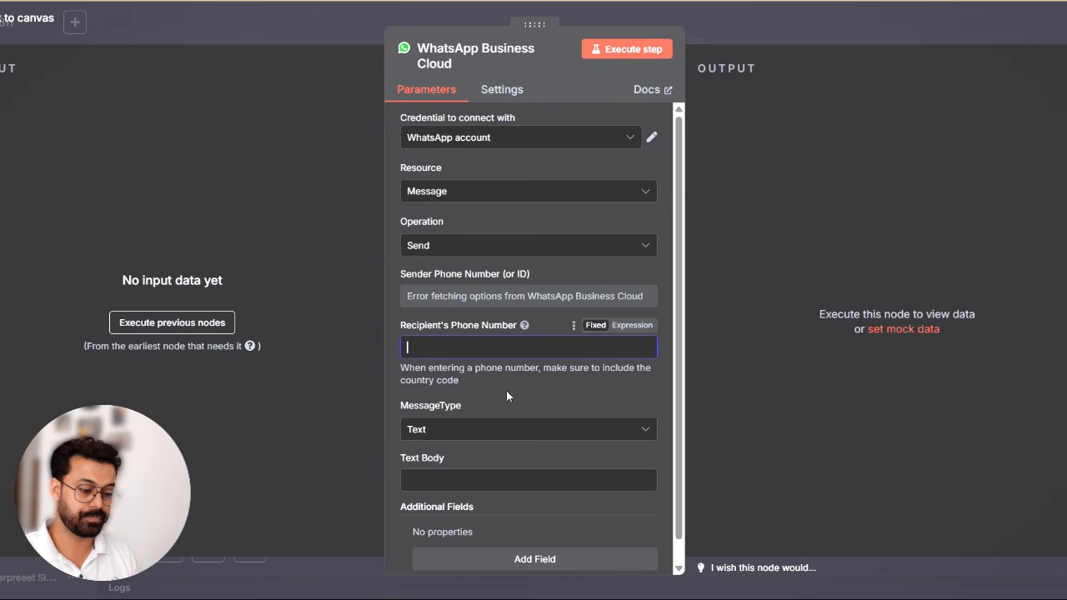
- Enter the recipient's phone number with country code in the send node, keep the Text message type, and set the text body to "Test"
scroll(506, 390, "down", 1)
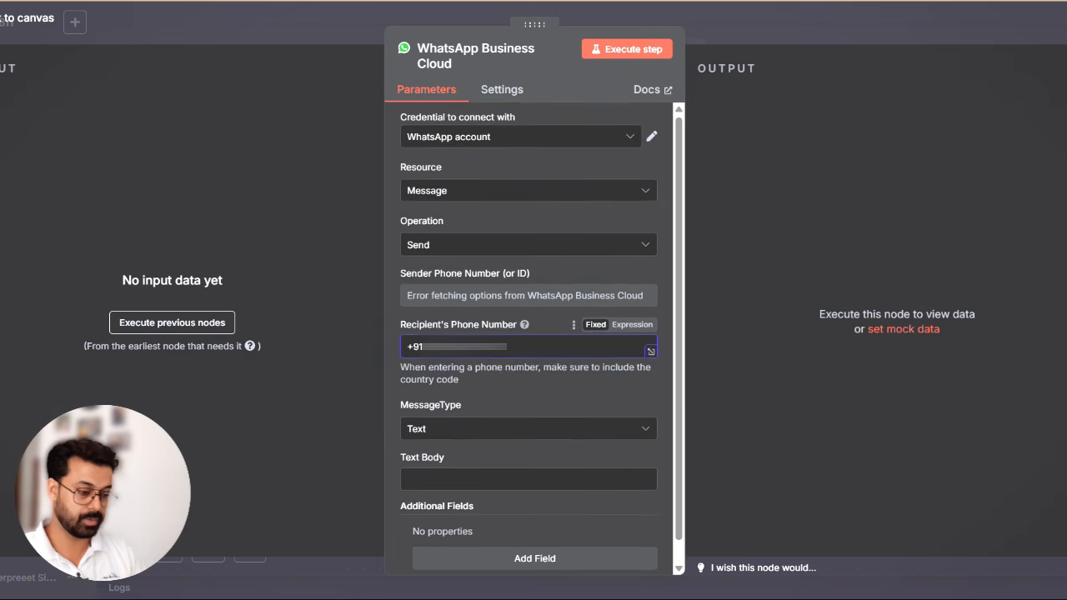
scroll(524, 371, "down", 1)
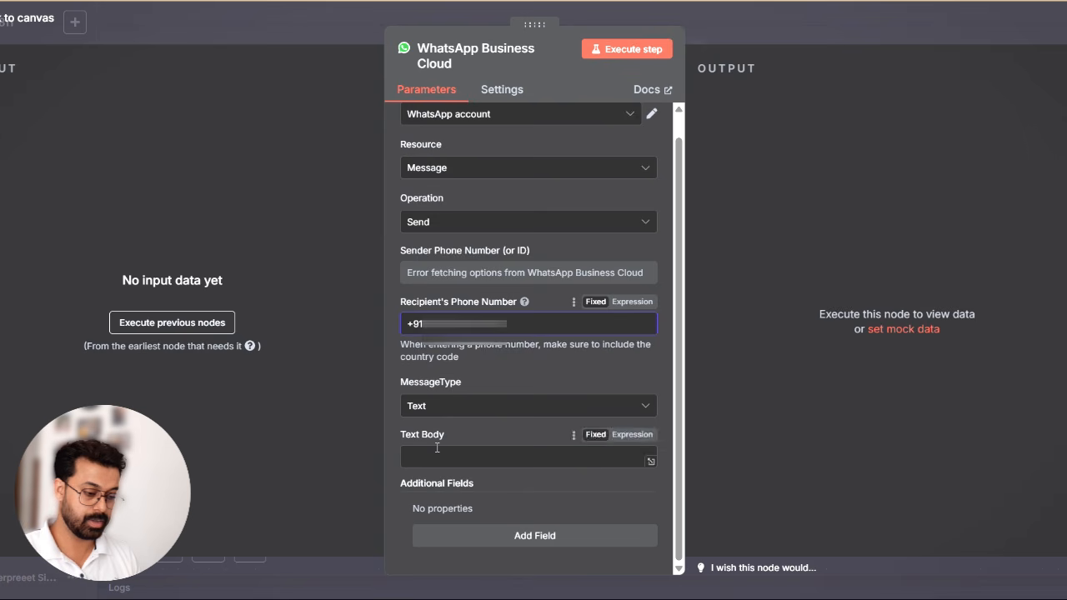
left_click(478, 405)
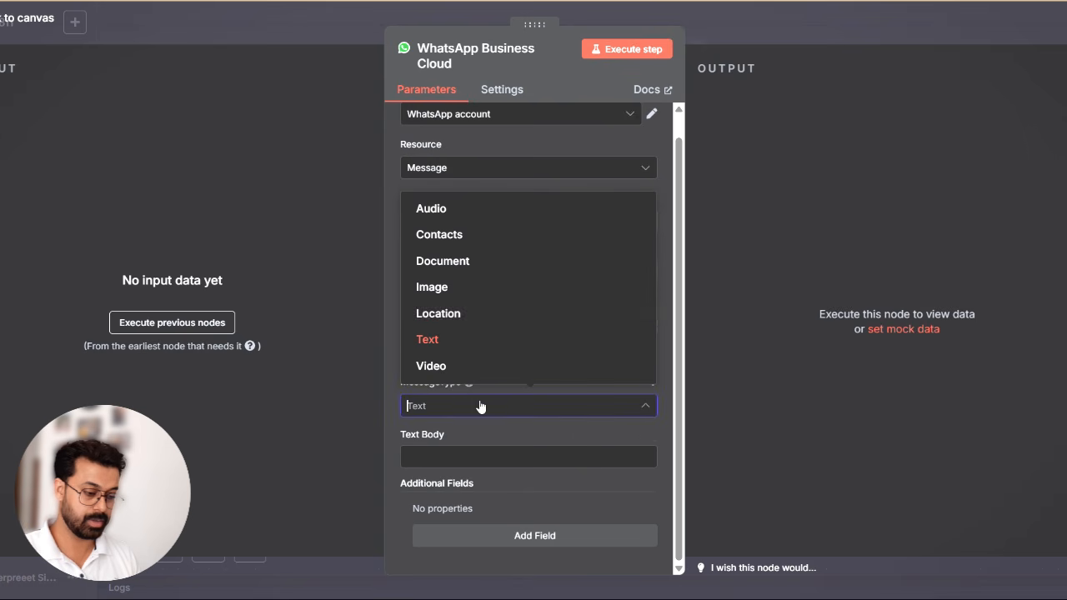
left_click(469, 340)
left_click(425, 454)
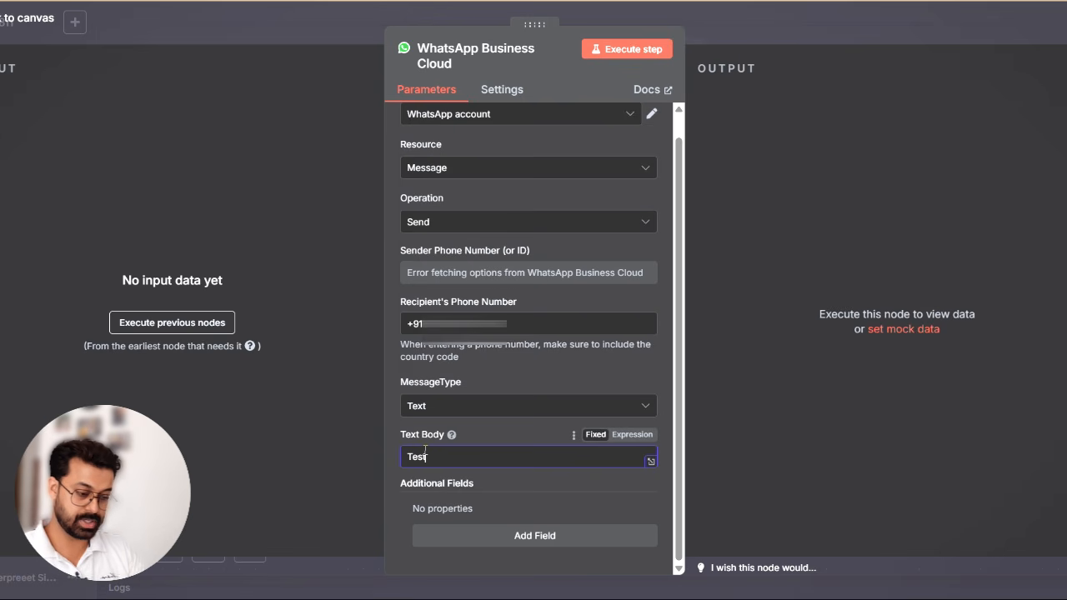
left_click(506, 361)
scroll(506, 362, "up", 1)
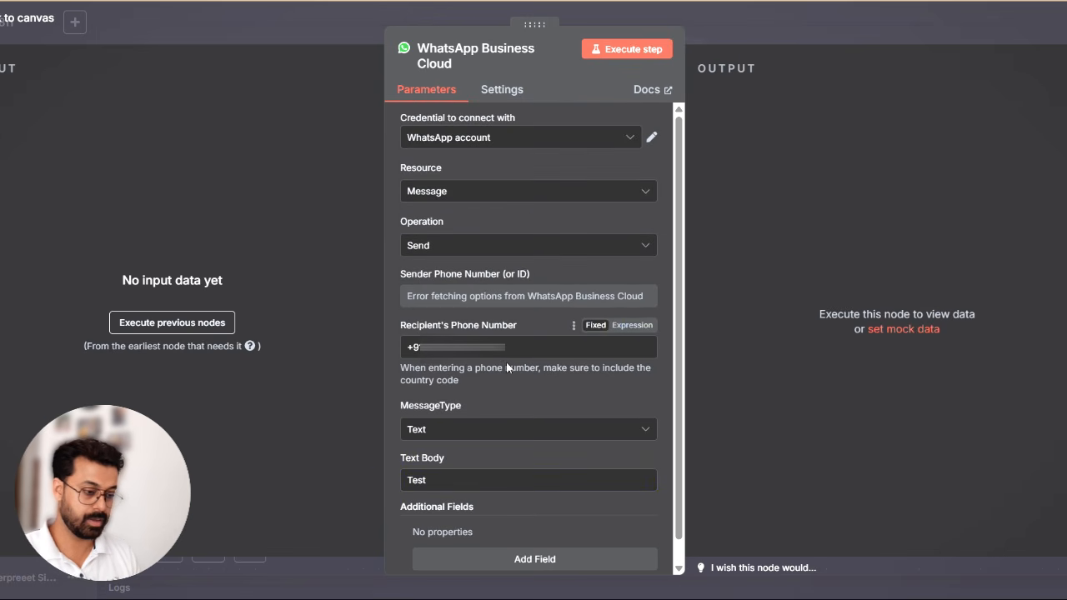
left_click(737, 34)
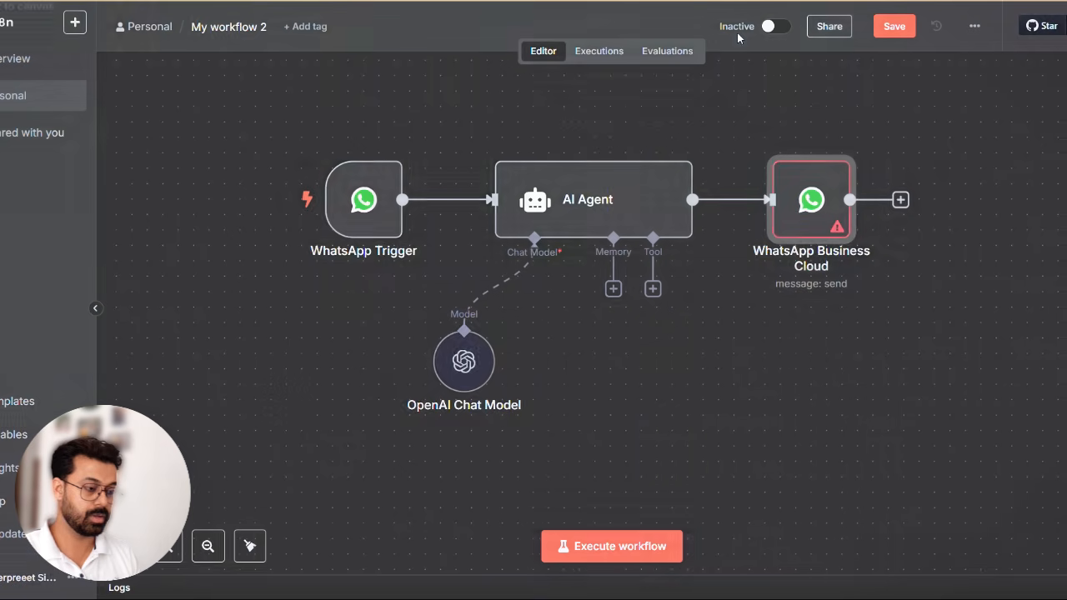
- Select the Test Number as the WhatsApp Business Cloud node's sender phone number and save the workflow
scroll(629, 399, "right", 2)
scroll(628, 399, "up", 1)
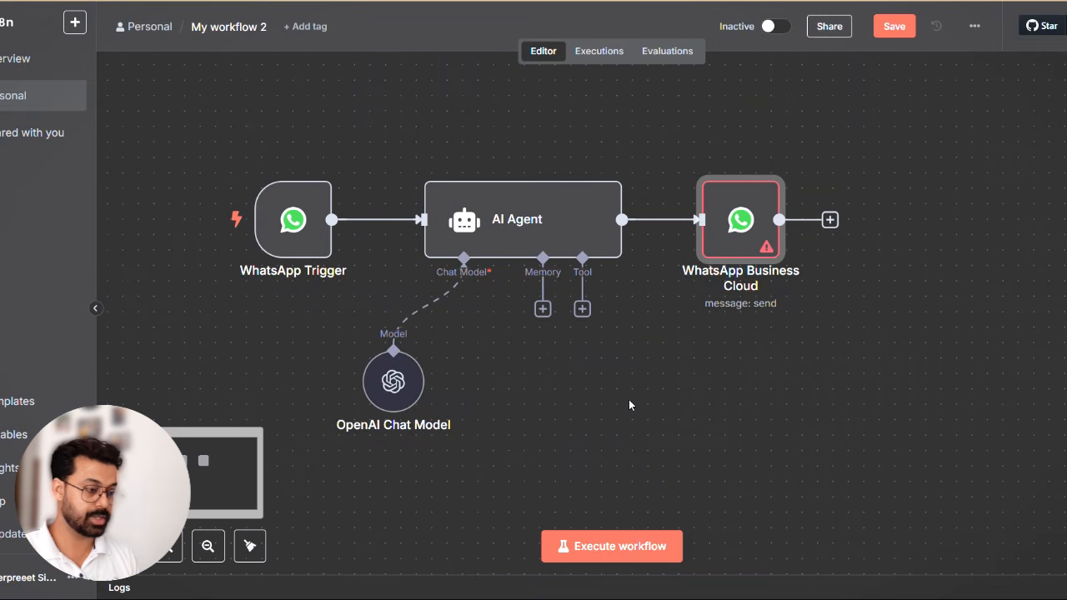
double_click(737, 244)
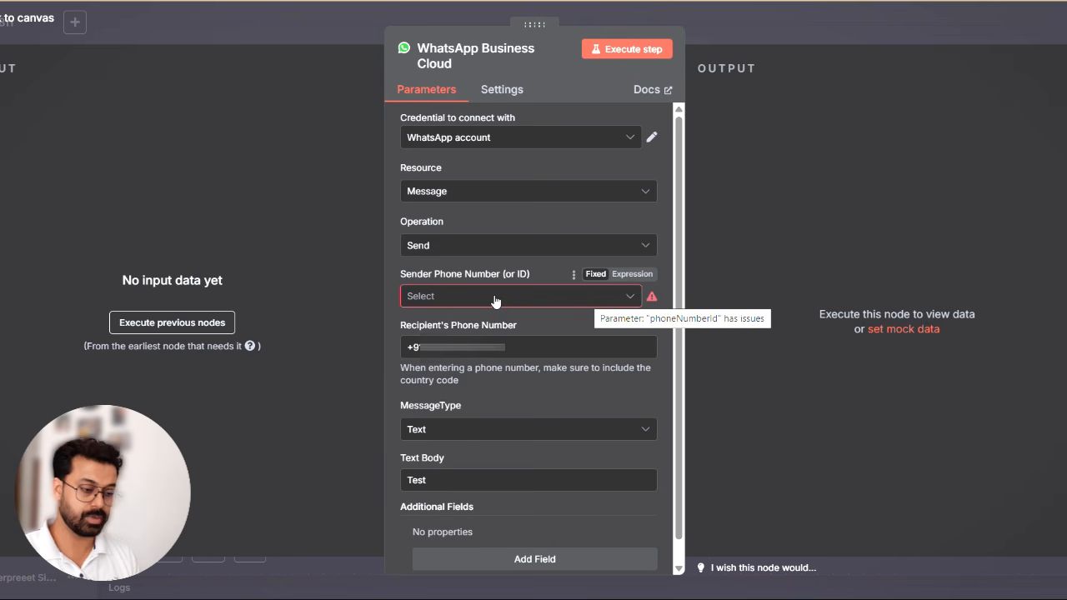
left_click(495, 298)
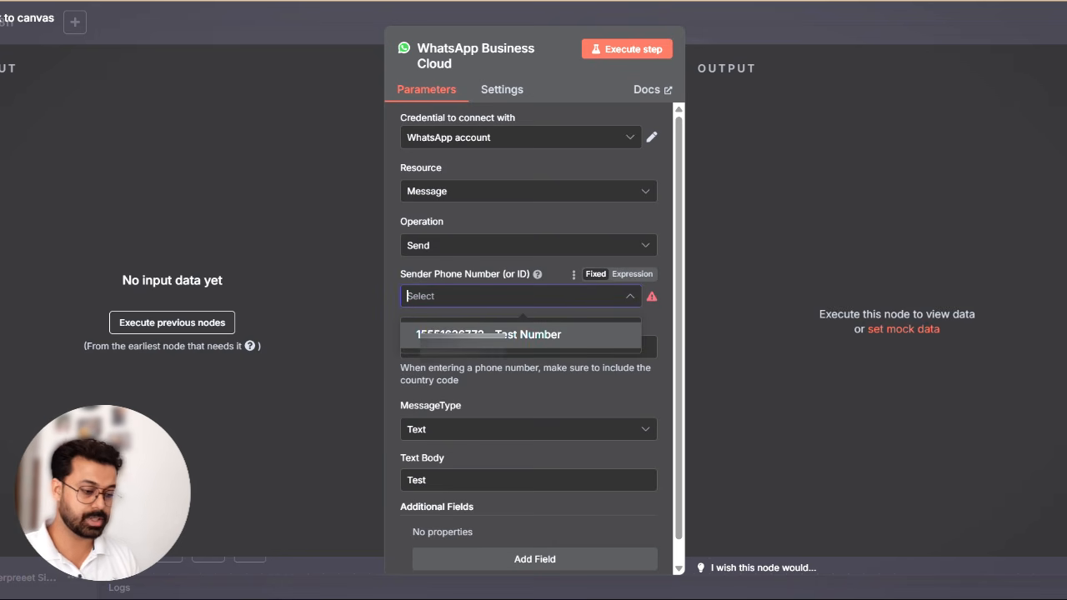
left_click(500, 334)
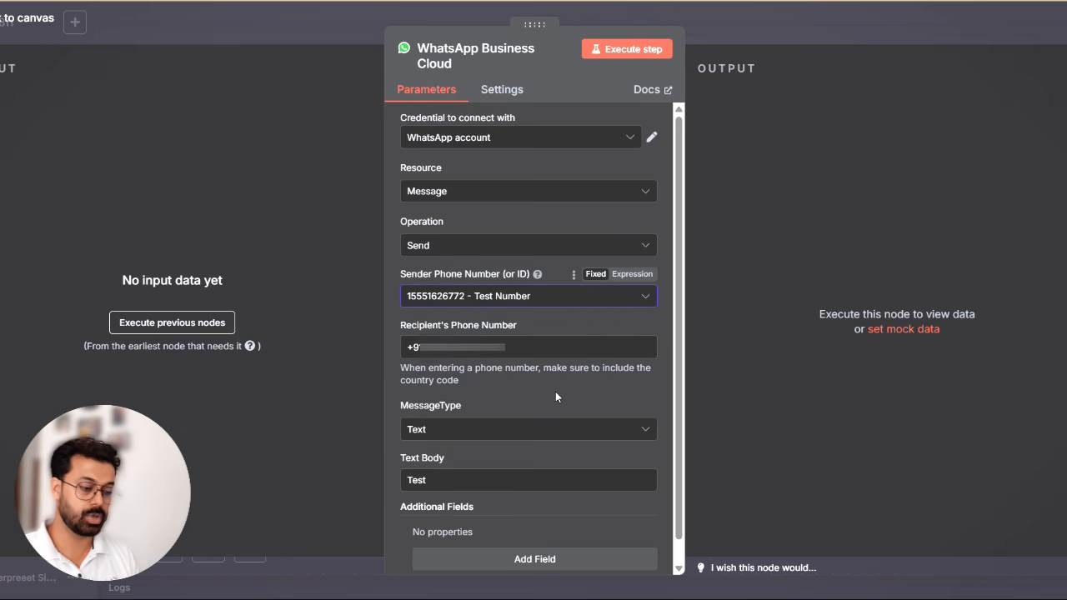
left_click(798, 15)
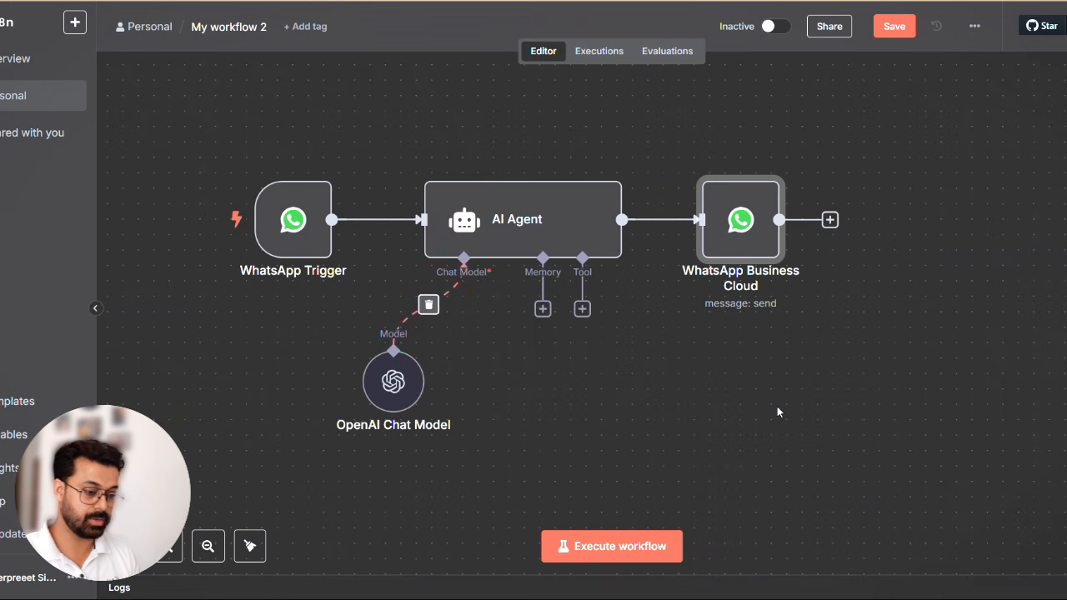
scroll(777, 408, "up", 1)
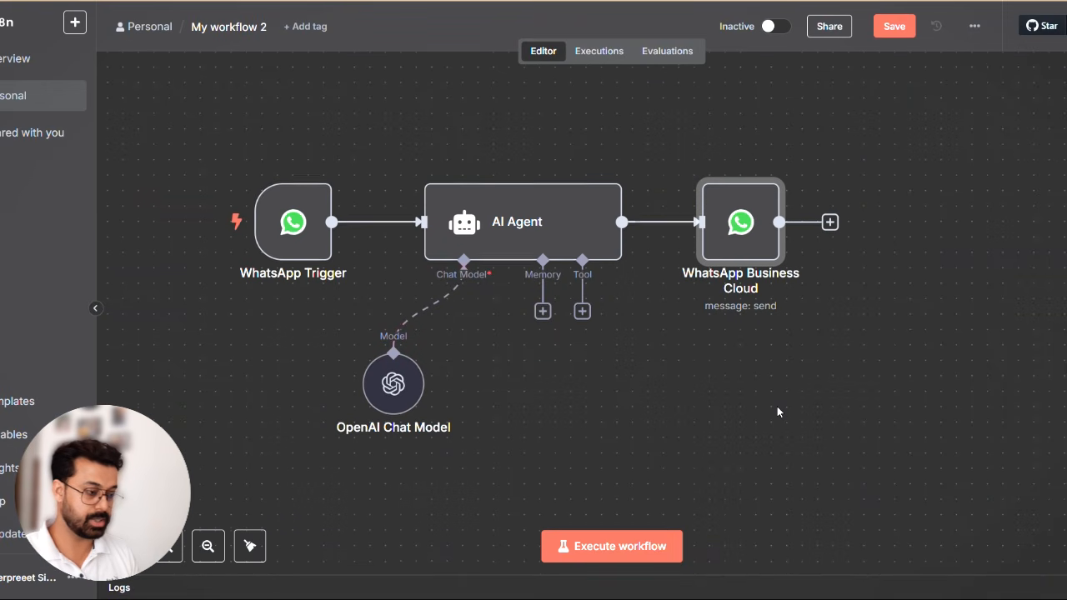
left_click(894, 26)
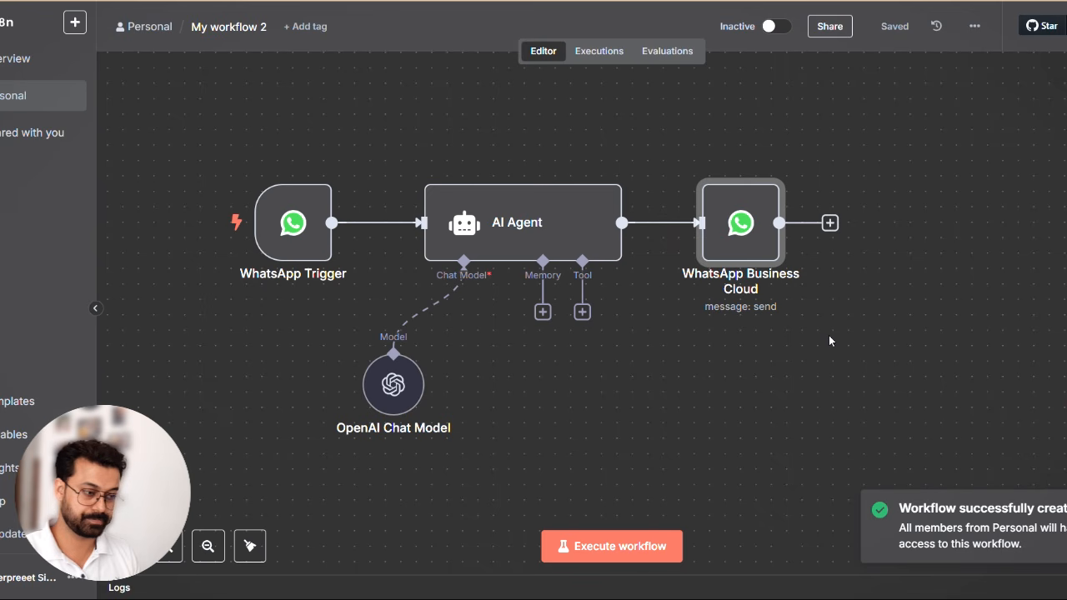
- Execute the workflow, switch to WhatsApp, send "Hi" in the Whatsapp Chatbot Test chat and check the reply
left_click(616, 546)
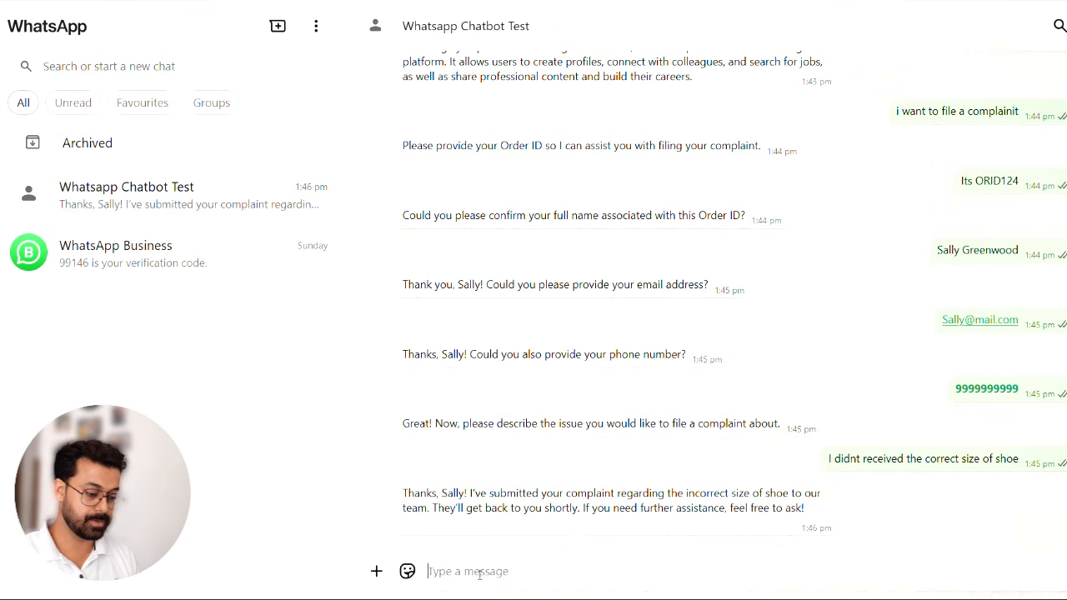
type("Hi")
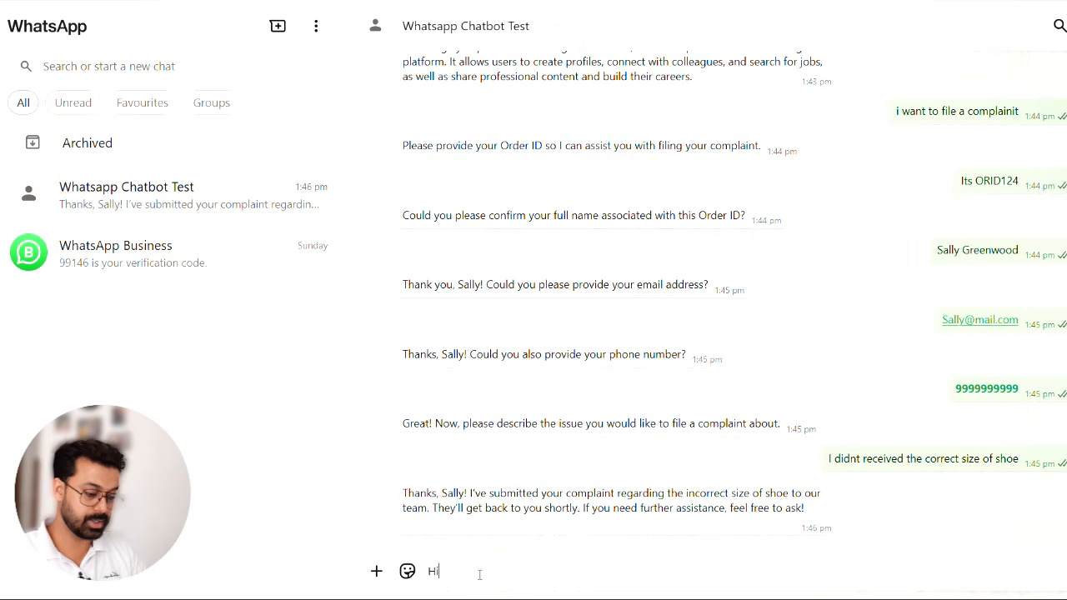
key("Return")
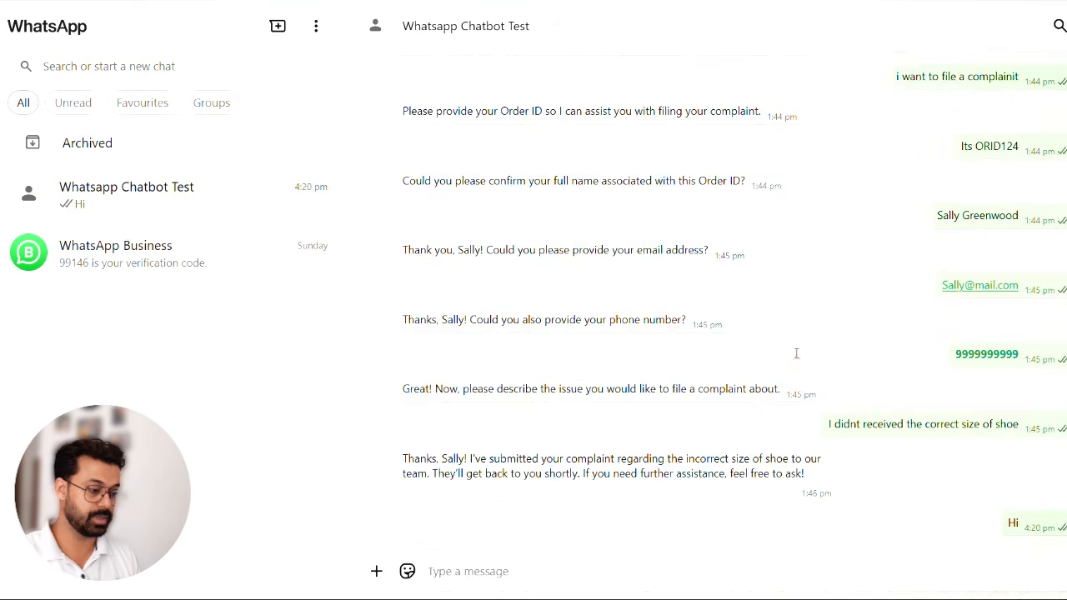
double_click(411, 523)
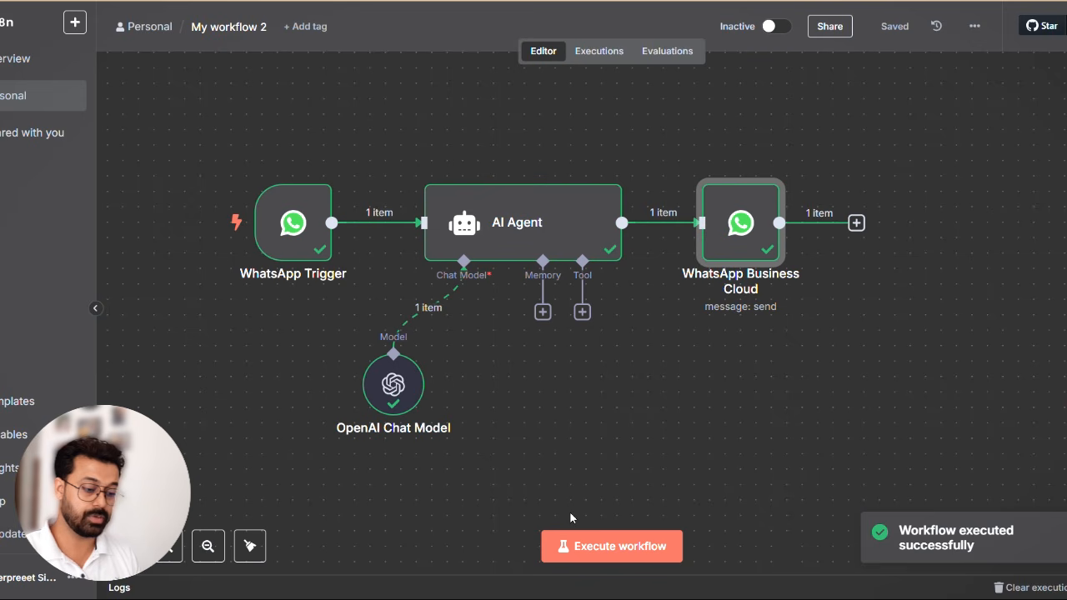
- Back in n8n, replace the AI Agent's user message prompt with the incoming WhatsApp text, {{ $json.messages[0].text.body }}
mouse_move(560, 250)
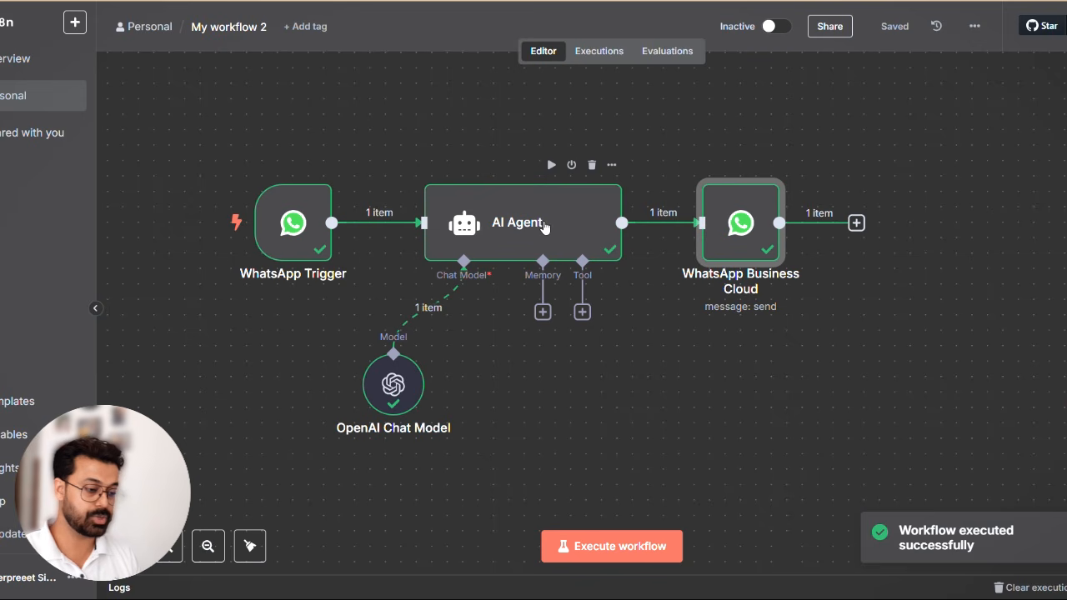
double_click(545, 227)
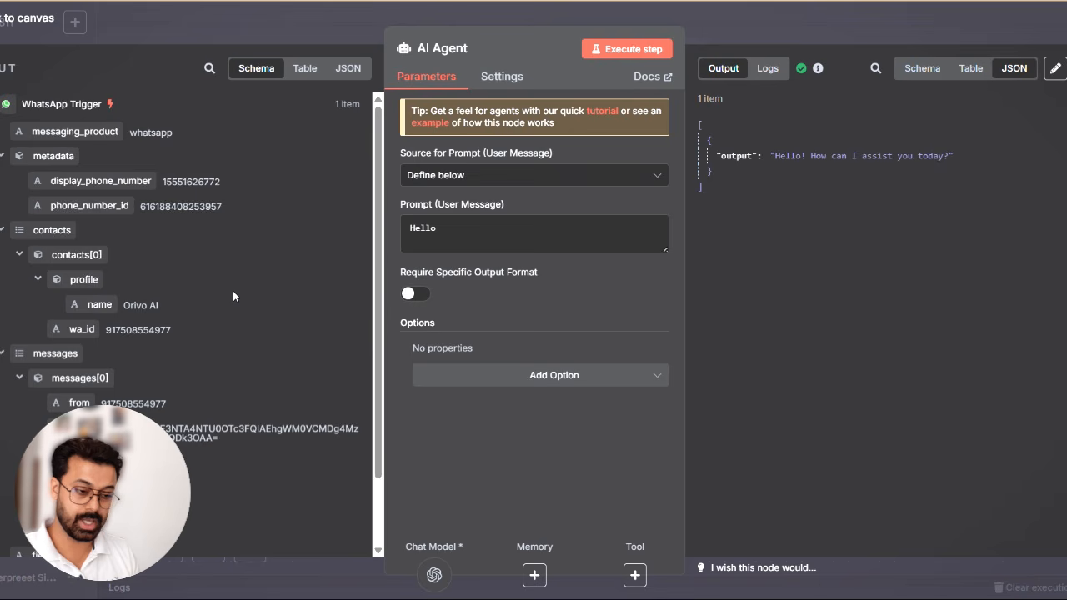
scroll(232, 290, "down", 2)
key("BackSpace")
key("BackSpace")
key("BackSpace")
key("BackSpace")
key("BackSpace")
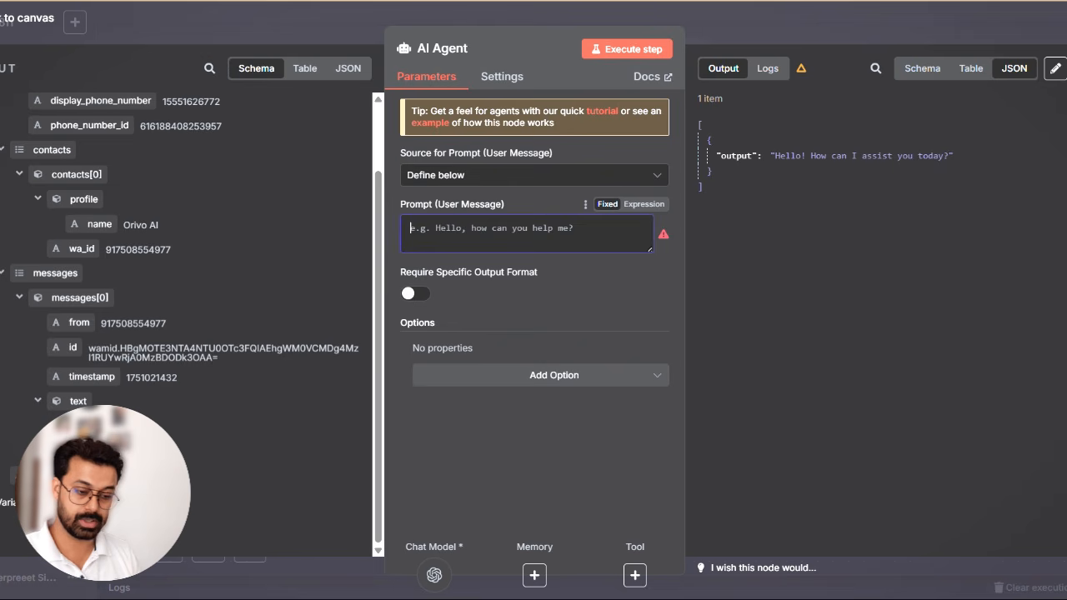
left_click_drag(178, 353, 437, 237)
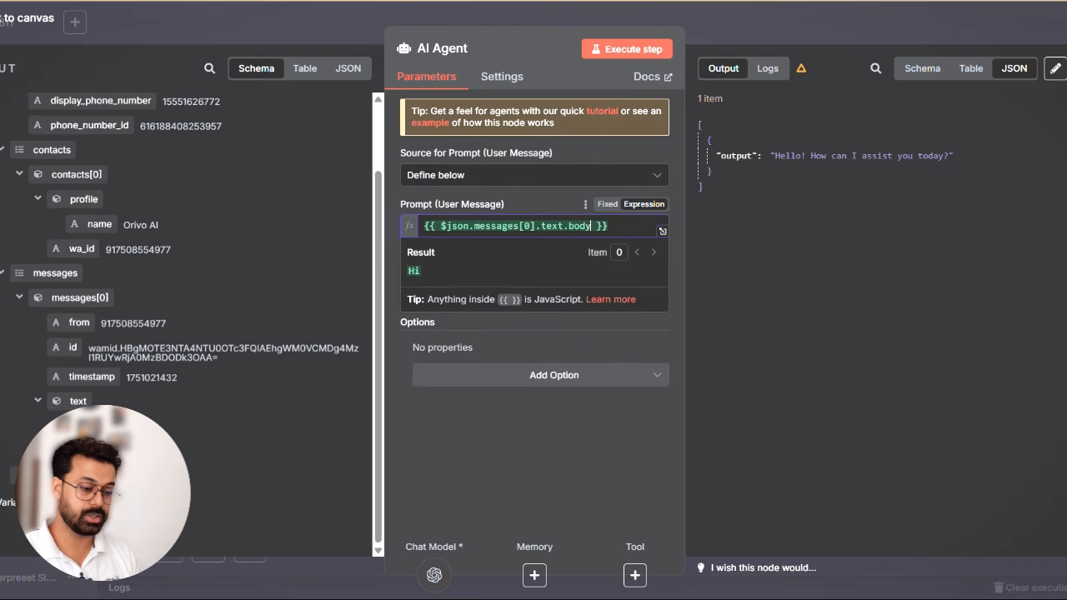
left_click(510, 417)
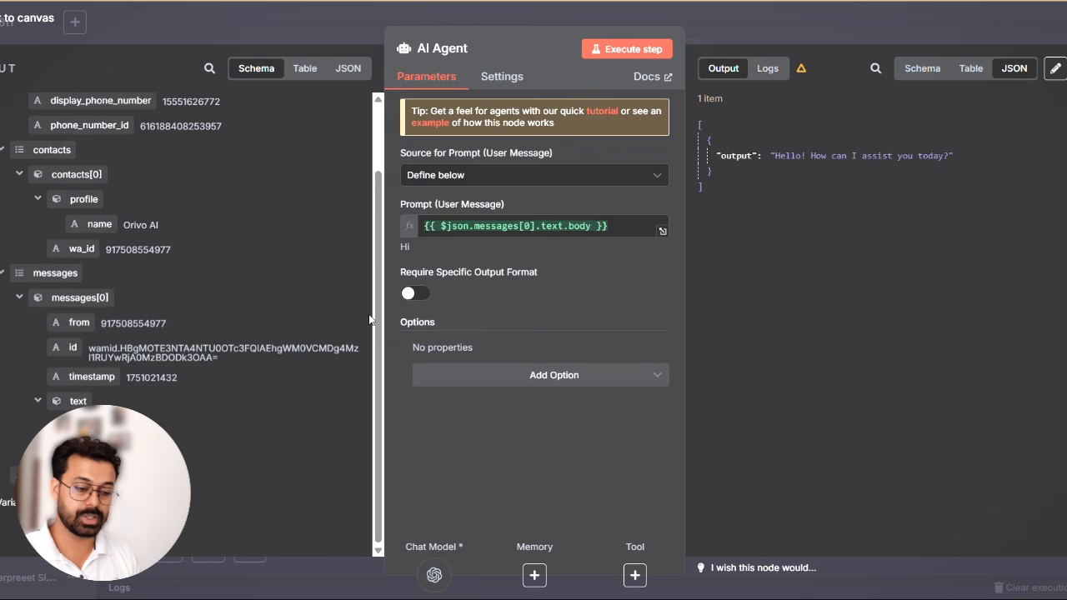
key("Escape")
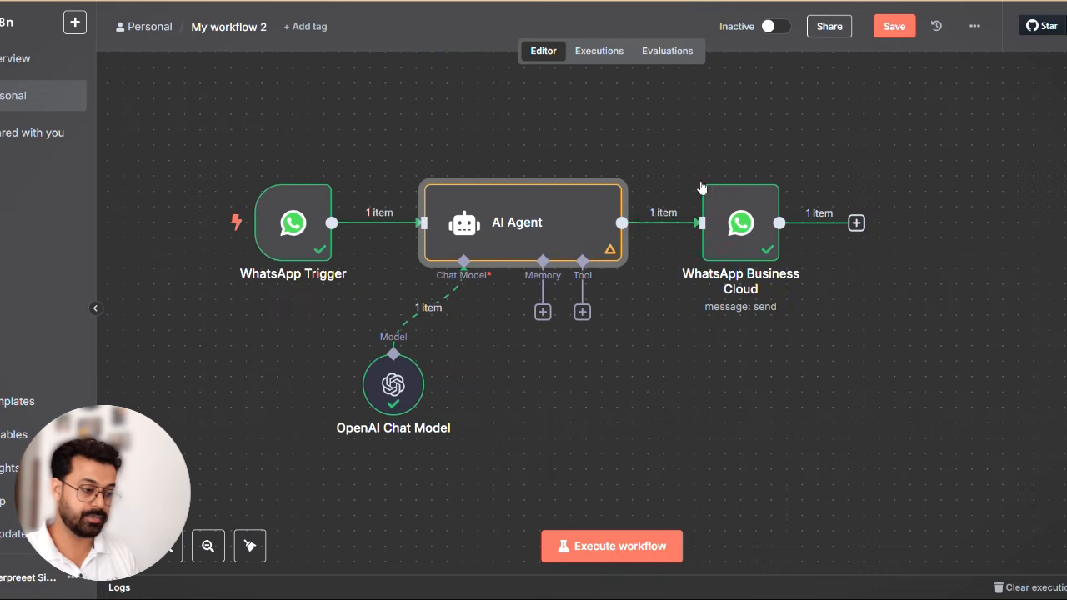
- Replace the WhatsApp Business Cloud node's text body with the AI Agent's output, {{ $json.output }}
double_click(749, 223)
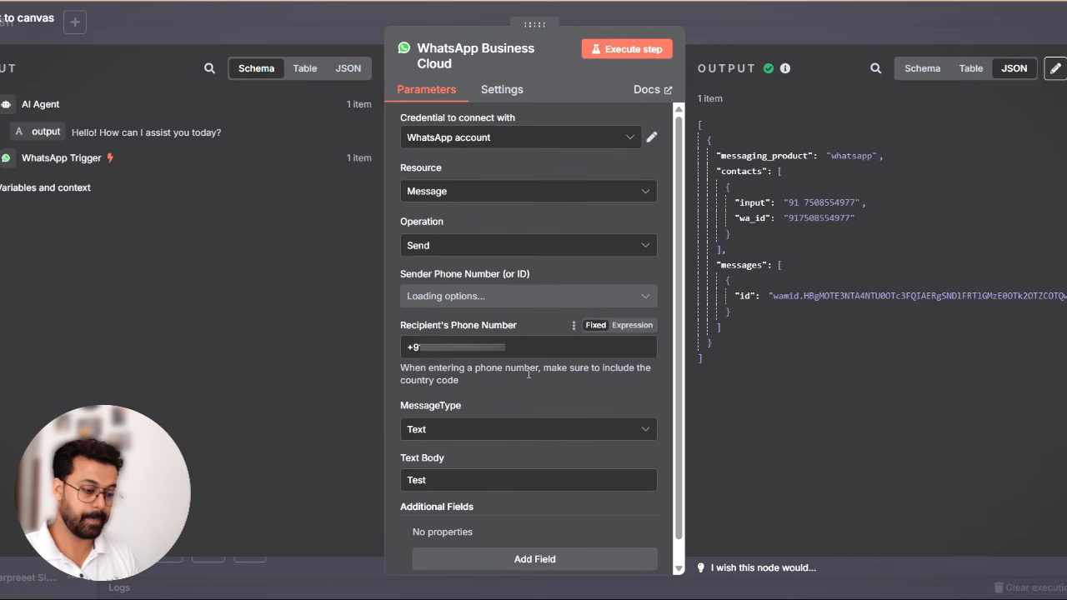
scroll(534, 349, "down", 1)
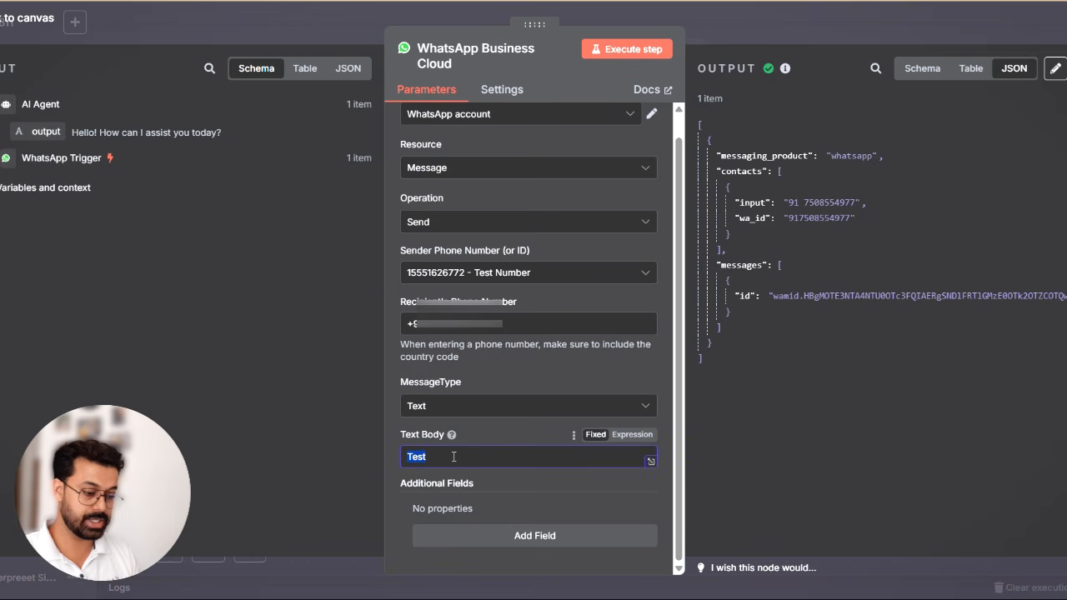
key("BackSpace")
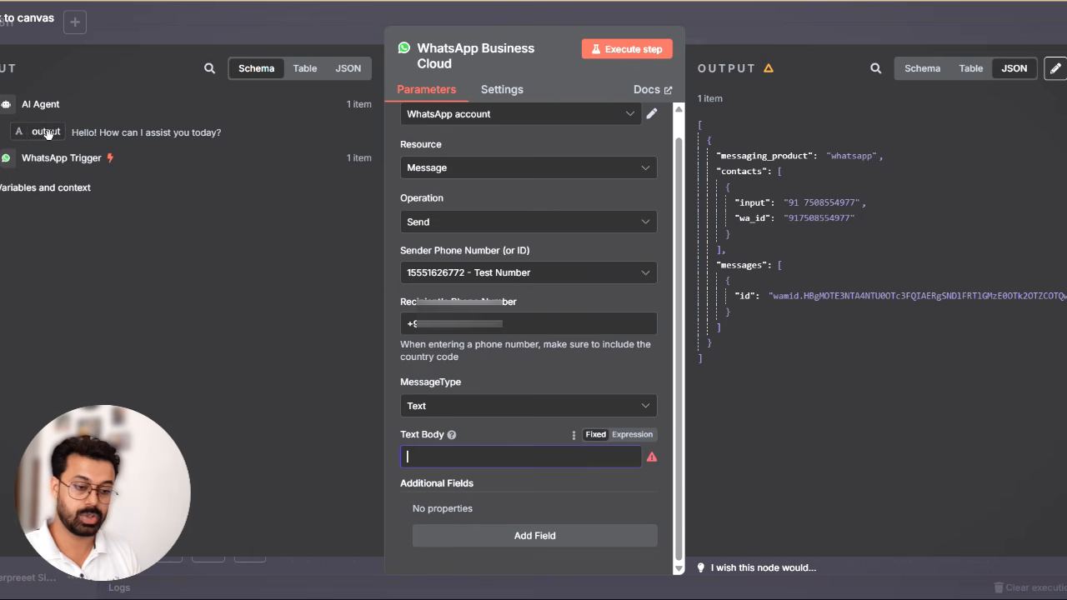
left_click_drag(48, 133, 425, 462)
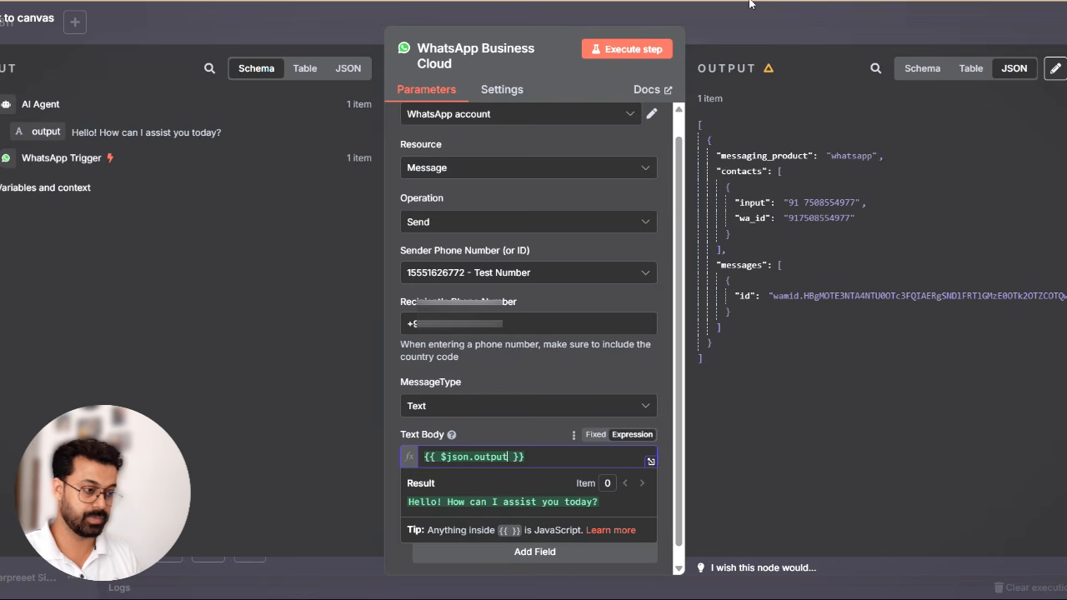
left_click(749, 25)
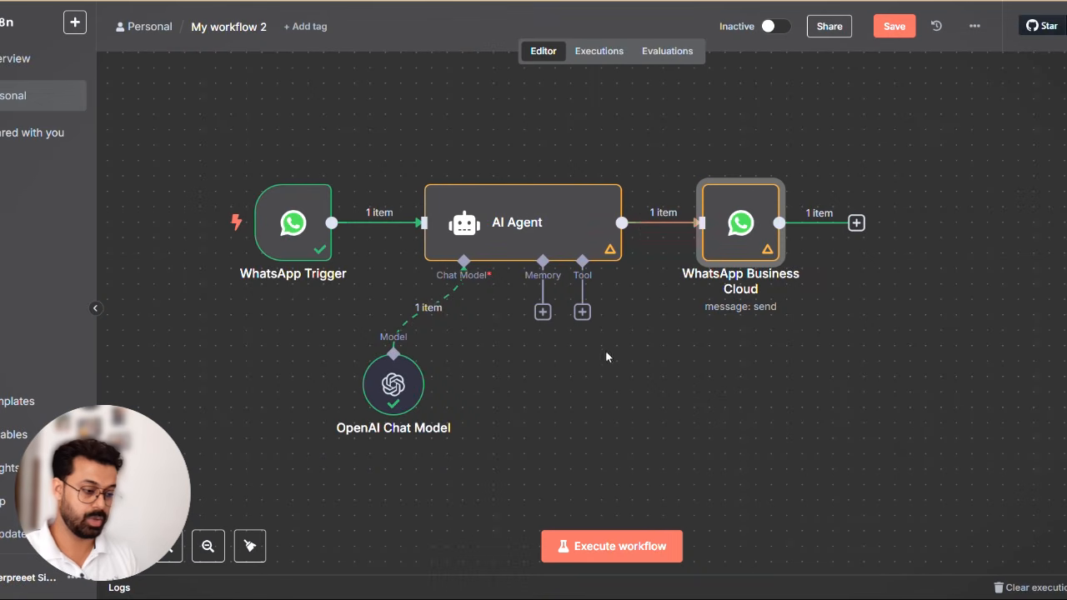
- Save and execute the workflow, switch to WhatsApp and send "Hello" in the Whatsapp Chatbot Test chat
left_click(896, 30)
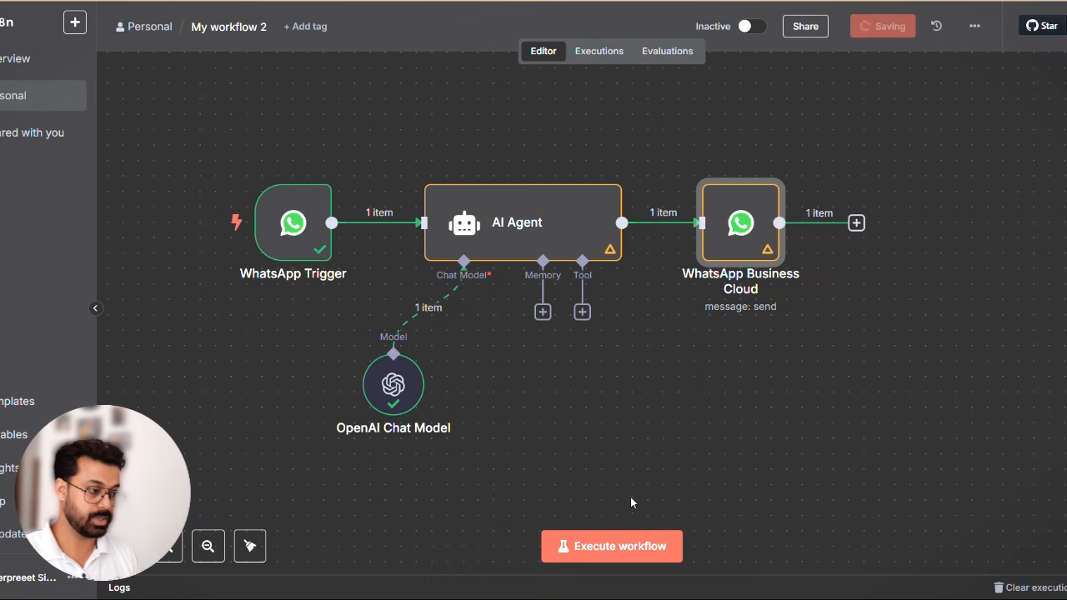
left_click(612, 547)
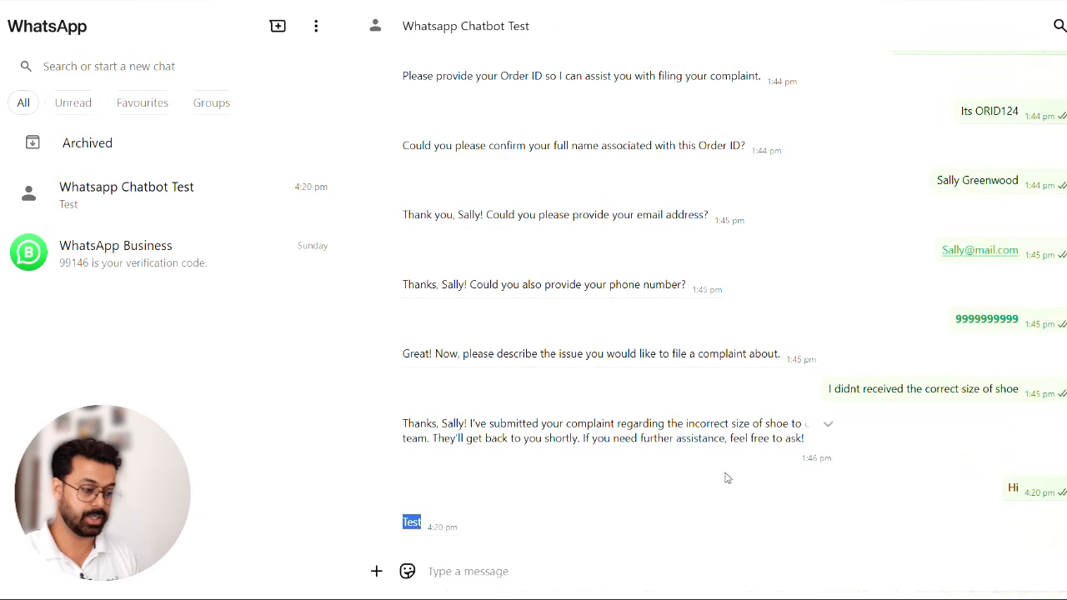
left_click(508, 571)
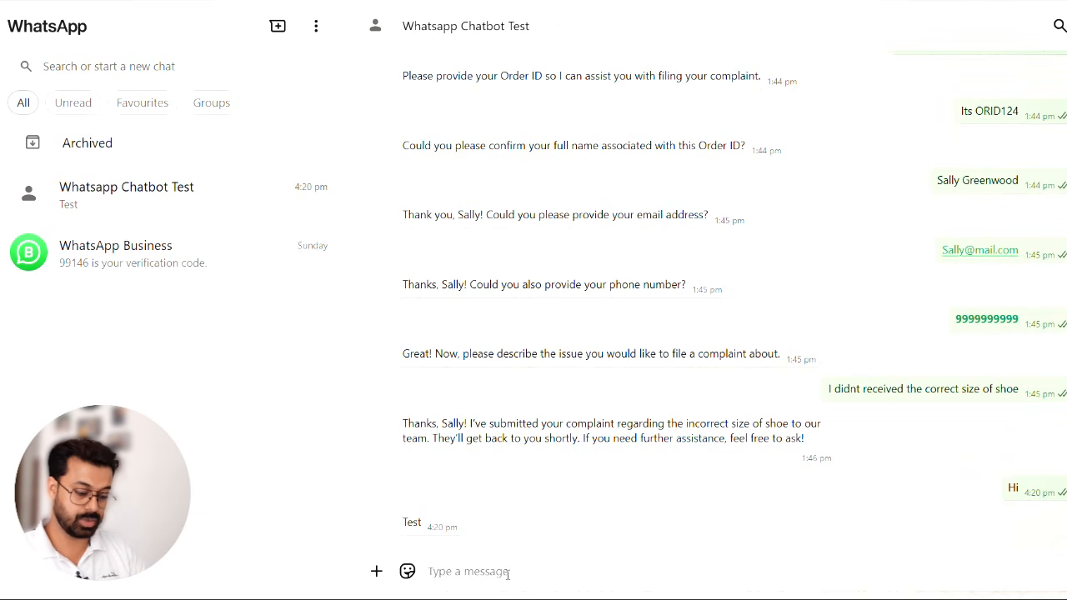
type("Hello")
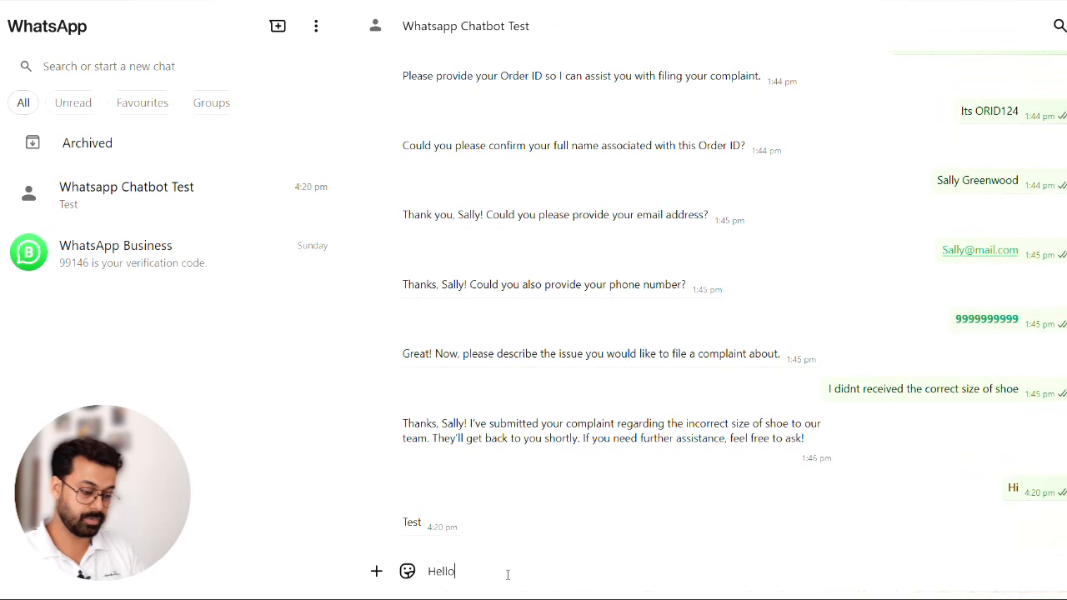
key("Return")
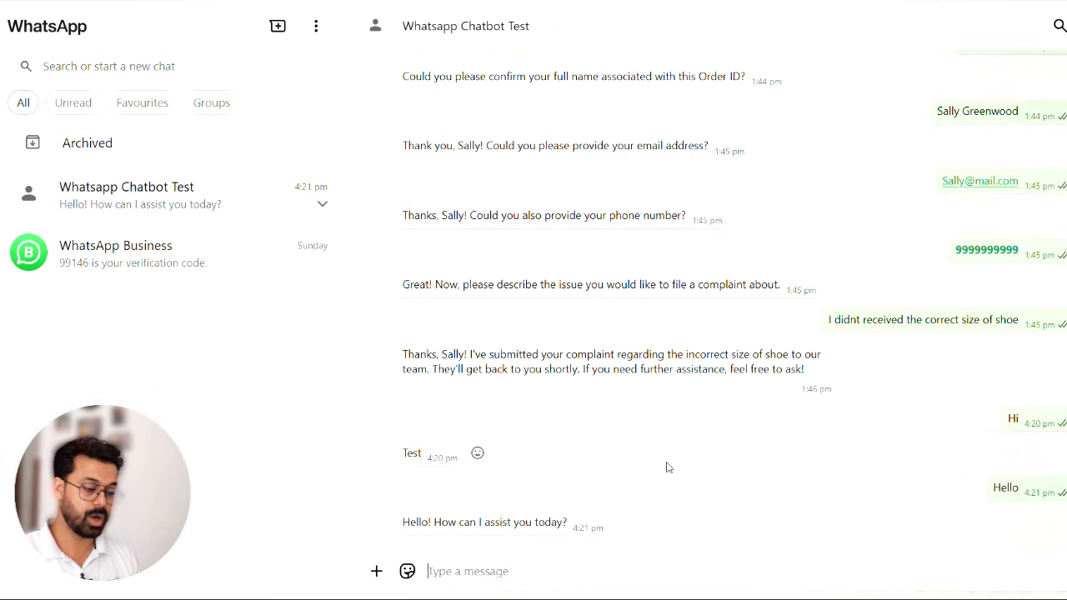
- Return to n8n and examine the WhatsApp Business Cloud node's input and output from the run
key("alt+Tab")
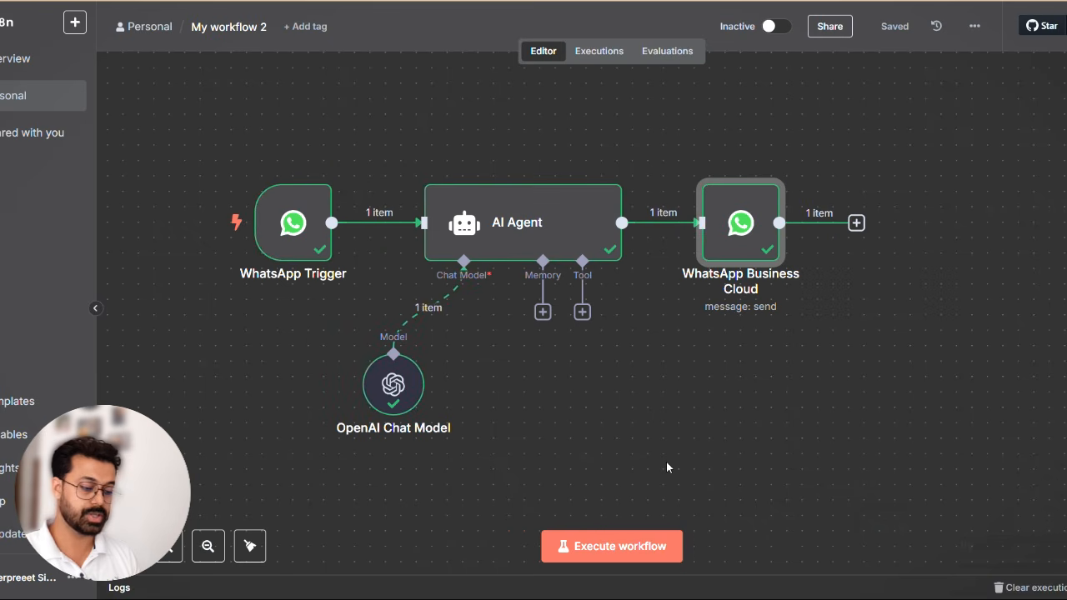
double_click(751, 237)
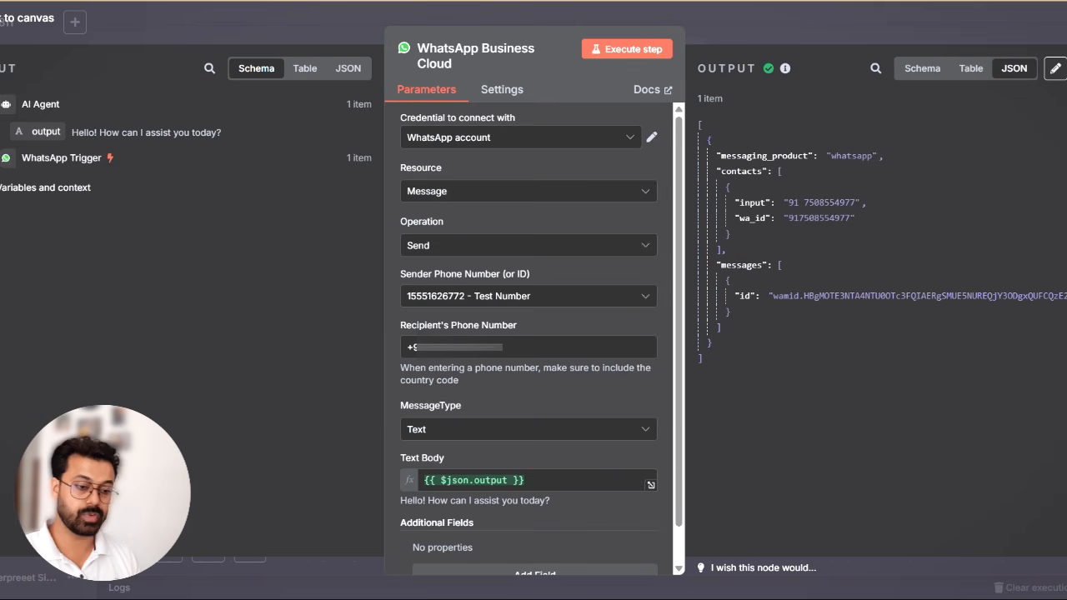
left_click(821, 23)
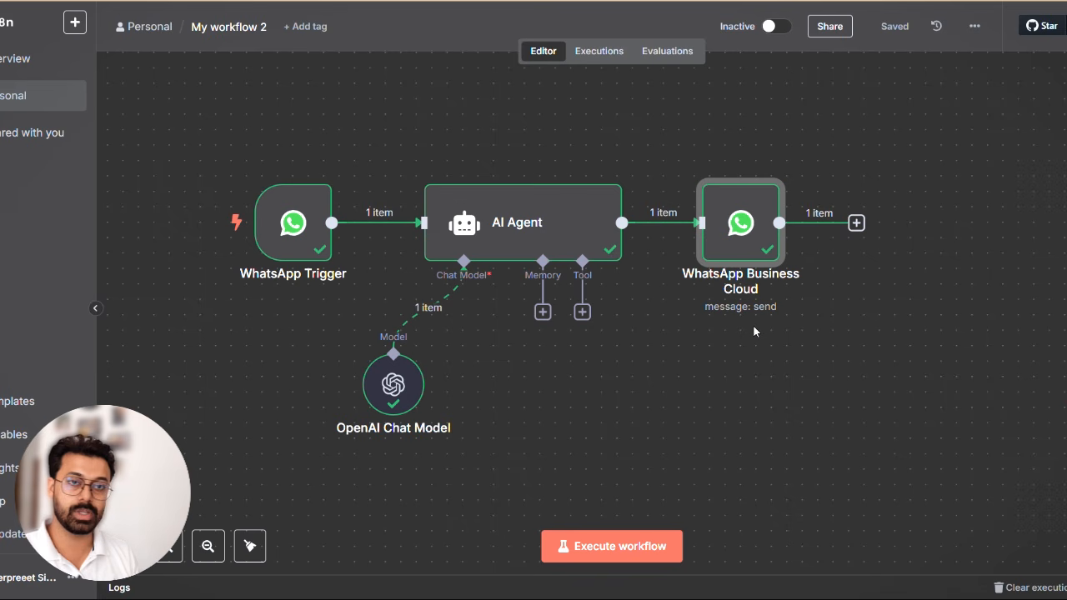
- Move the AI Agent, OpenAI Chat Model and WhatsApp Business Cloud nodes away from the WhatsApp Trigger to leave room for another node
scroll(754, 331, "right", 1)
scroll(754, 332, "up", 1)
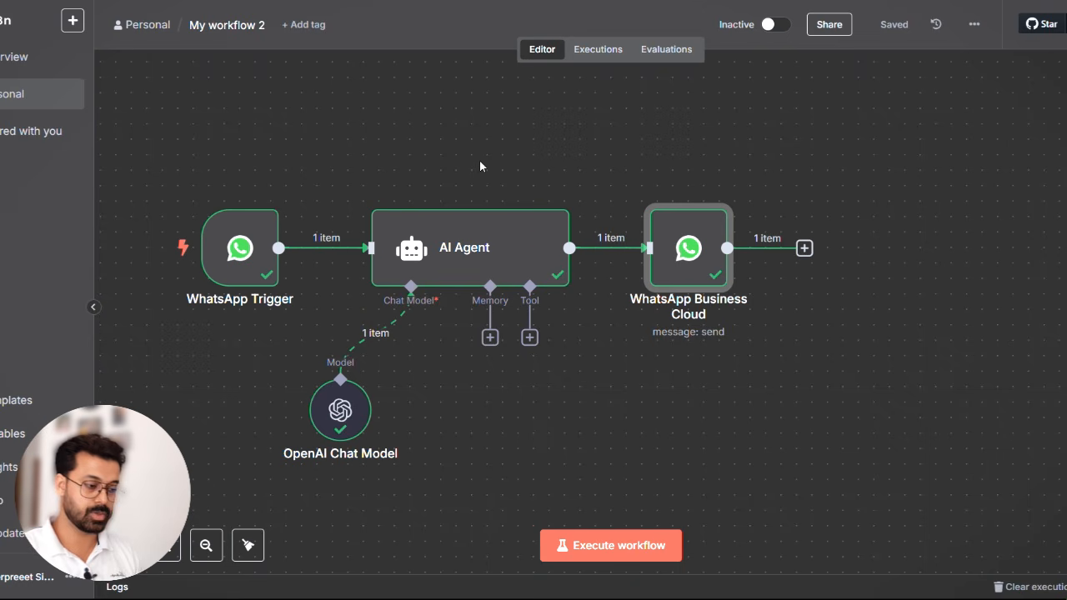
left_click_drag(684, 255, 885, 241)
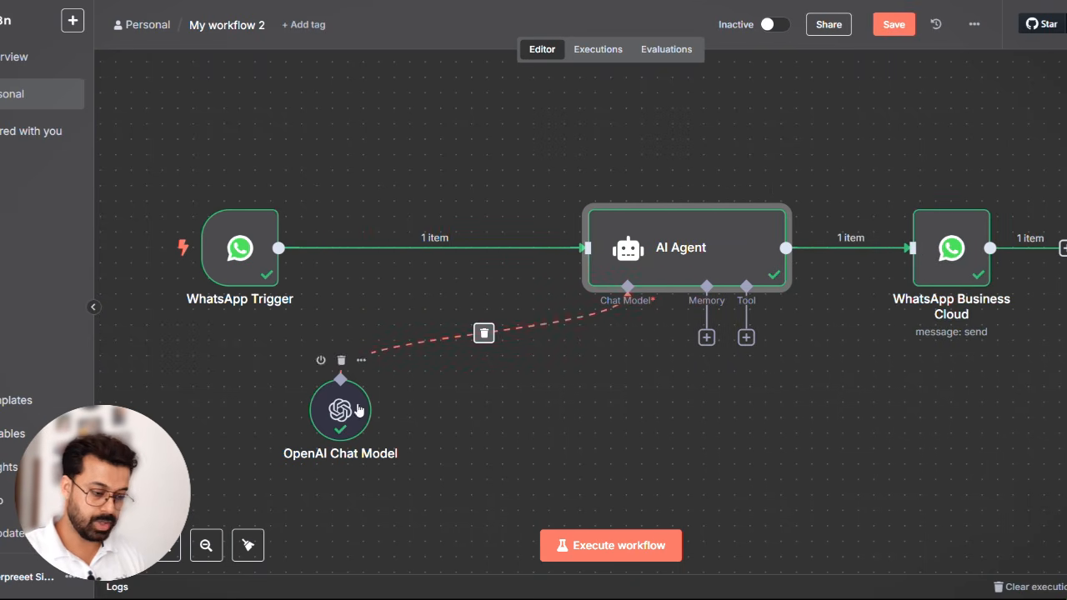
left_click_drag(345, 413, 636, 385)
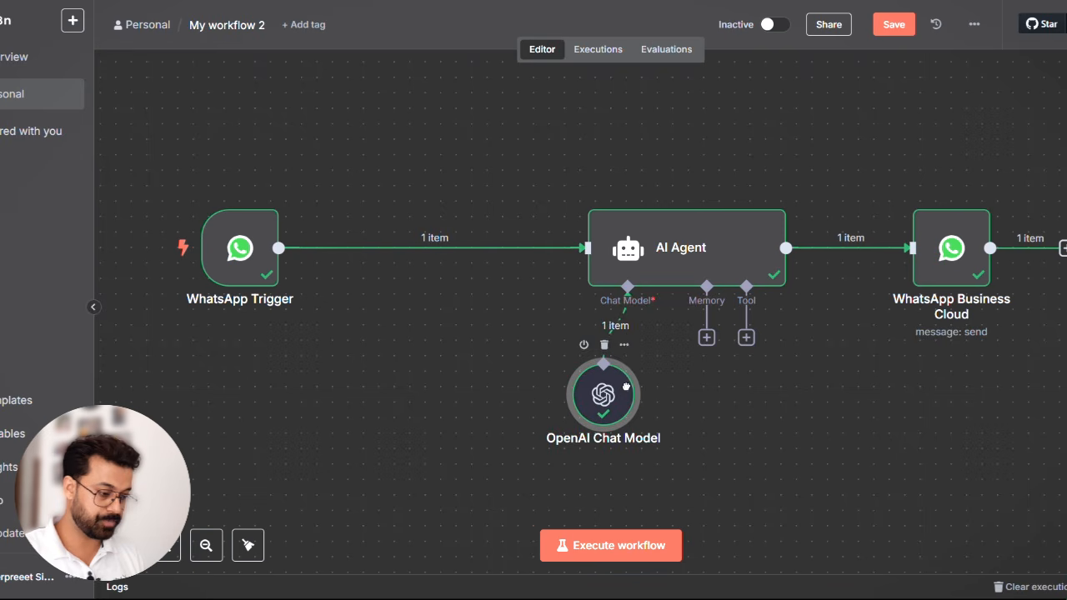
- Add a Switch node to the workflow and place it between the WhatsApp Trigger and the AI Agent
left_click(1066, 73)
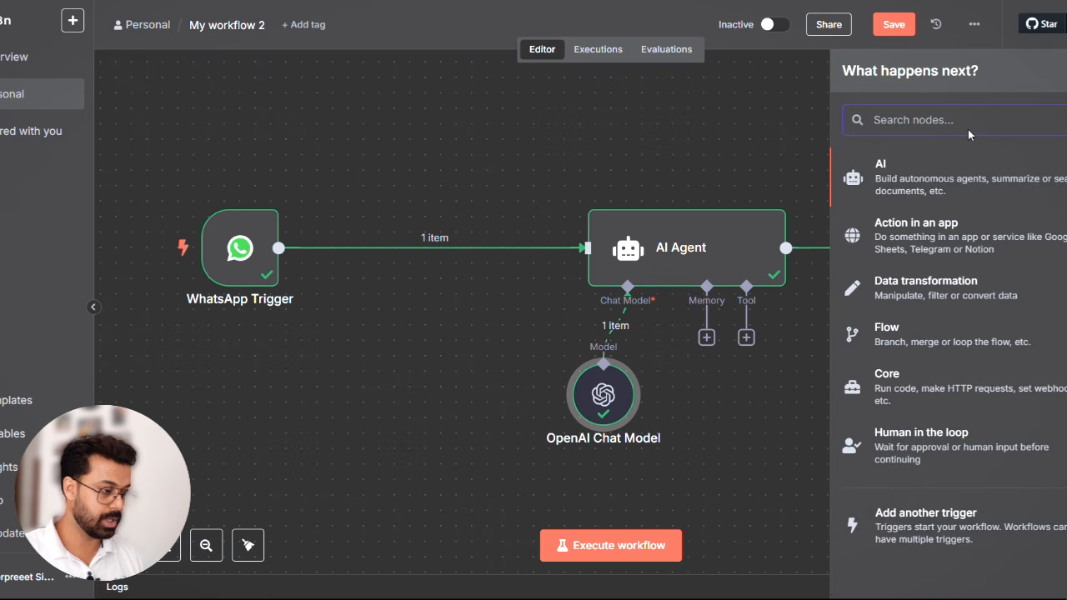
type("swi")
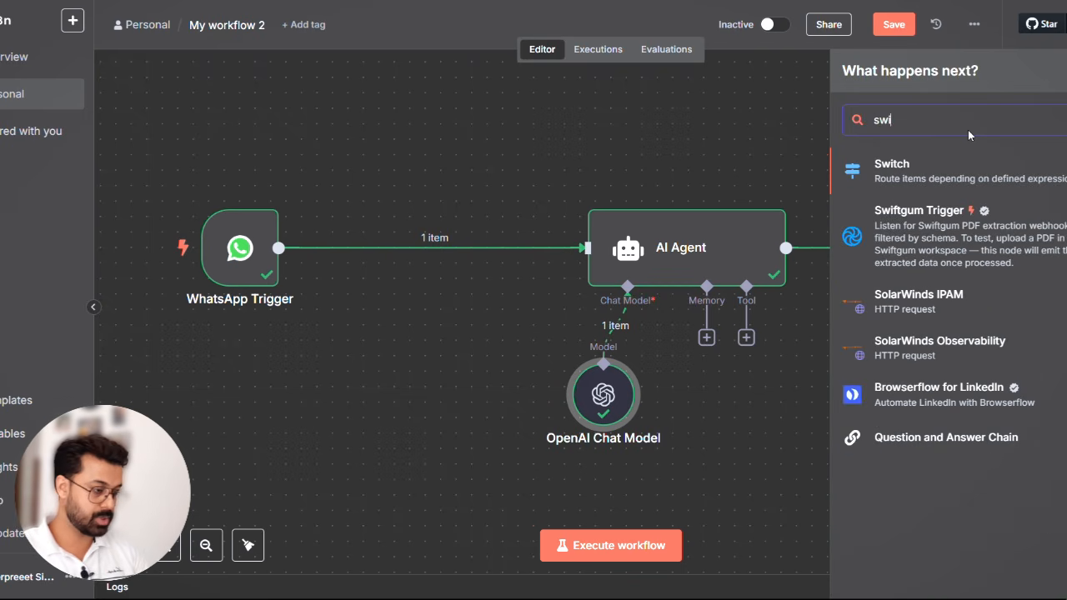
key("Return")
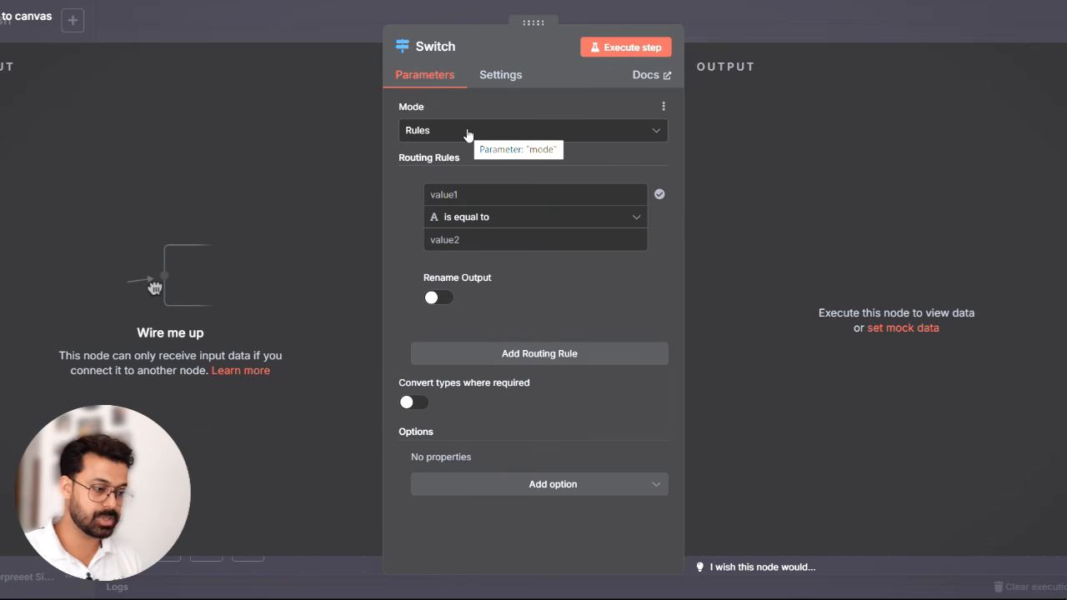
key("Escape")
left_click_drag(762, 205, 450, 352)
- Replace the direct trigger-to-agent connection by wiring WhatsApp Trigger to Switch and Switch to AI Agent, and align the Switch in the row
left_click(446, 245)
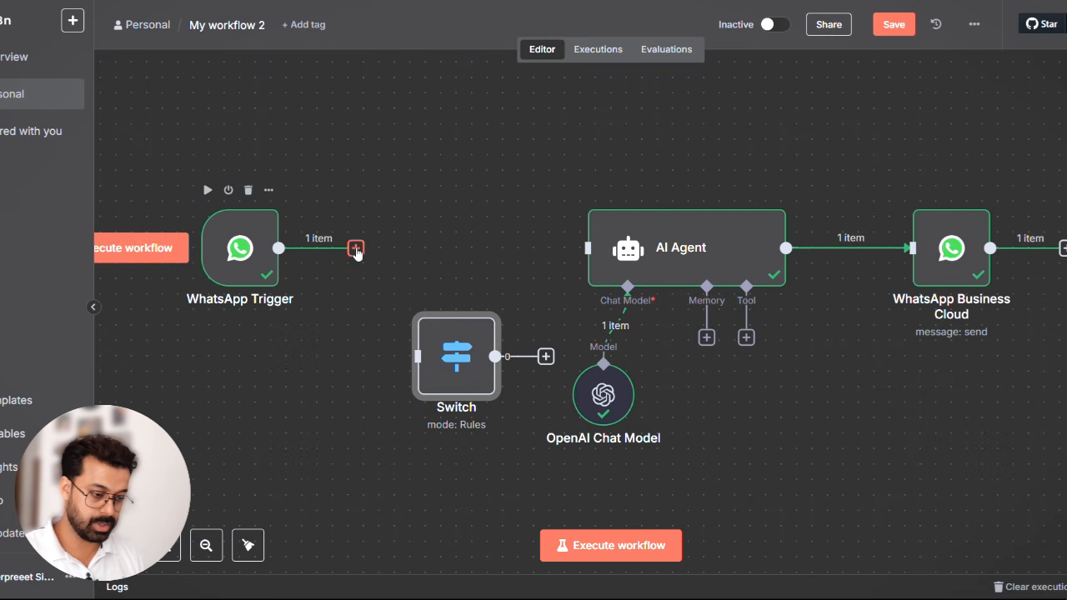
left_click_drag(356, 248, 417, 357)
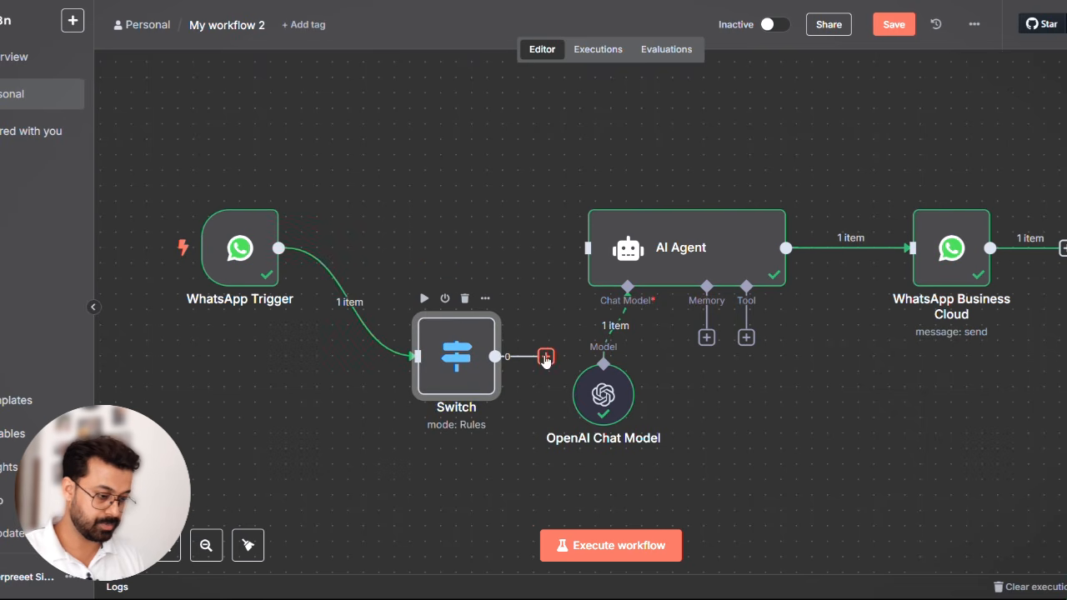
left_click_drag(546, 360, 587, 248)
left_click_drag(454, 350, 423, 244)
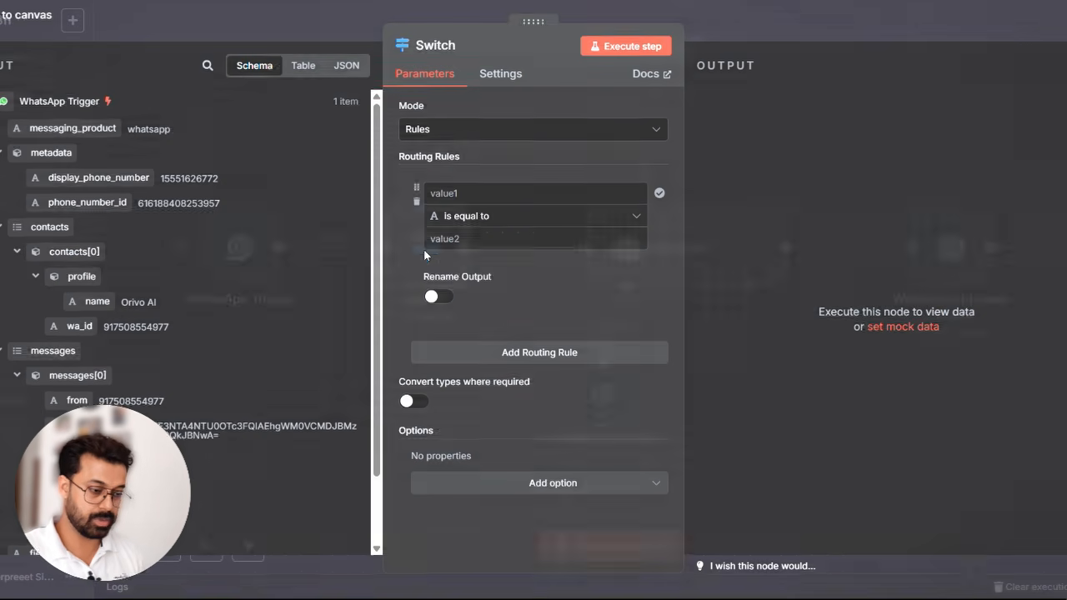
- Set the Switch node's first routing rule to check that the string {{ $json.messages[0].text.body }} exists
double_click(422, 245)
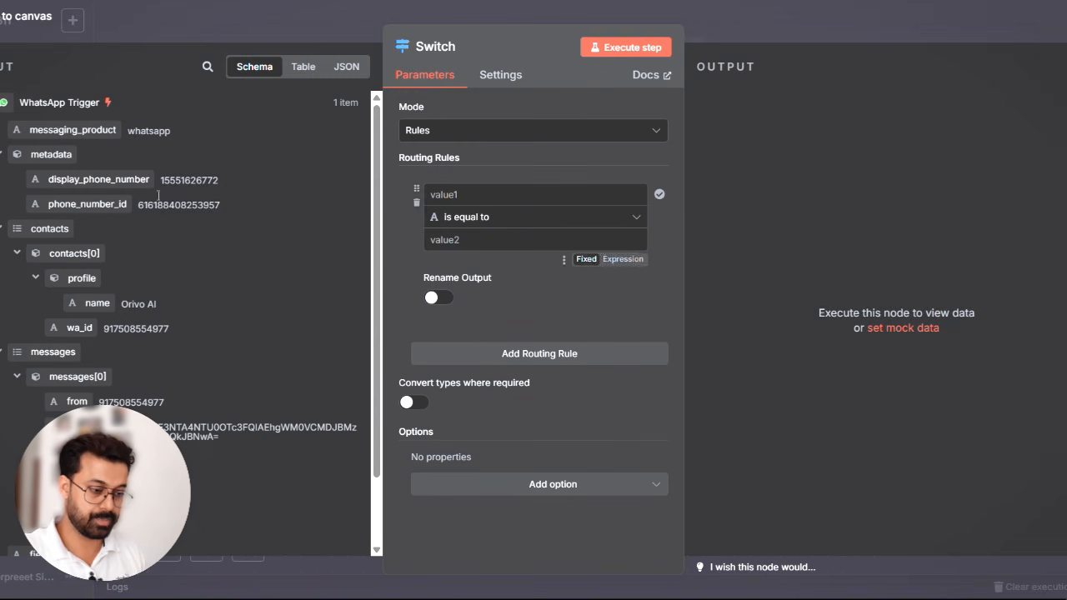
scroll(191, 360, "down", 1)
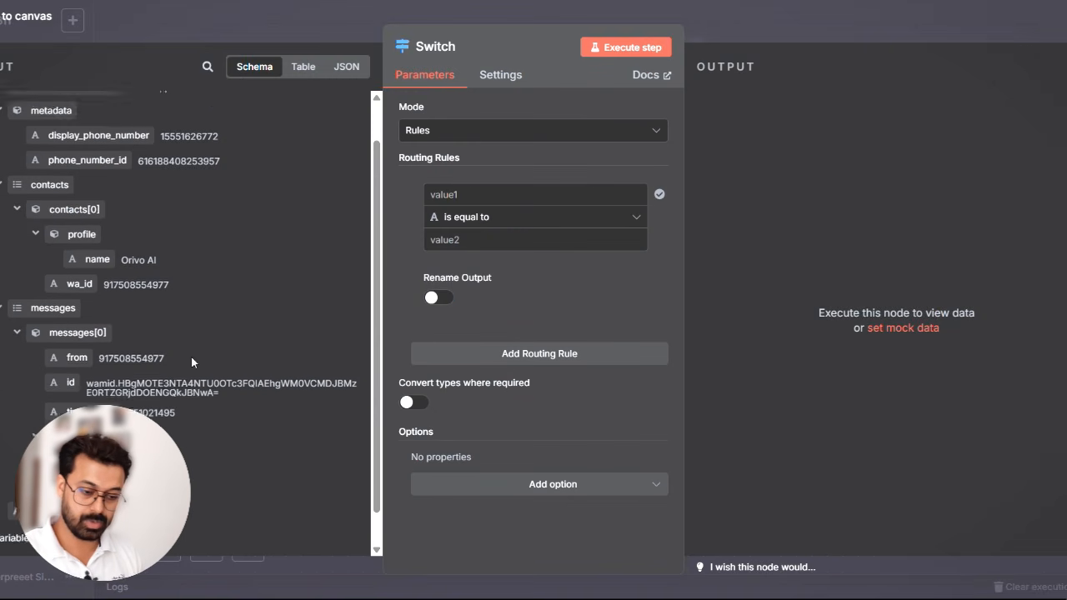
scroll(191, 362, "down", 1)
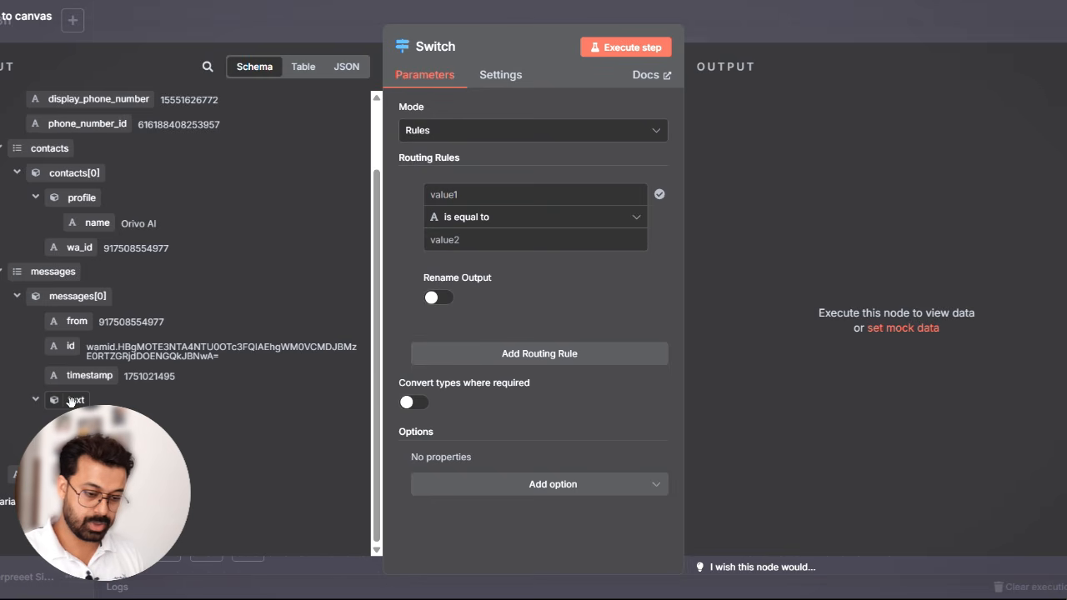
left_click_drag(96, 461, 460, 201)
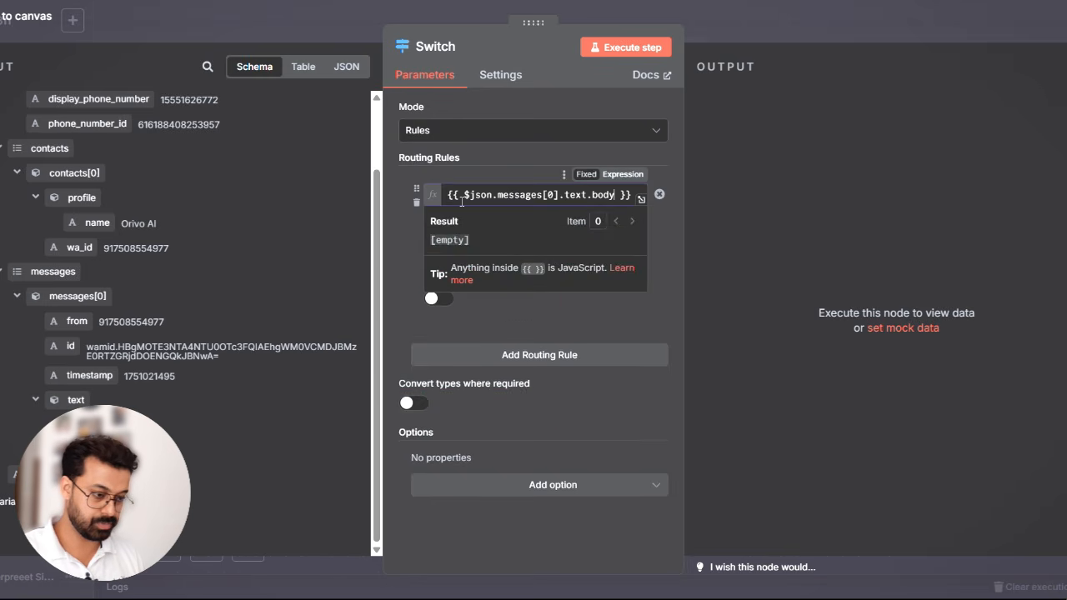
left_click(496, 163)
left_click(484, 218)
mouse_move(504, 262)
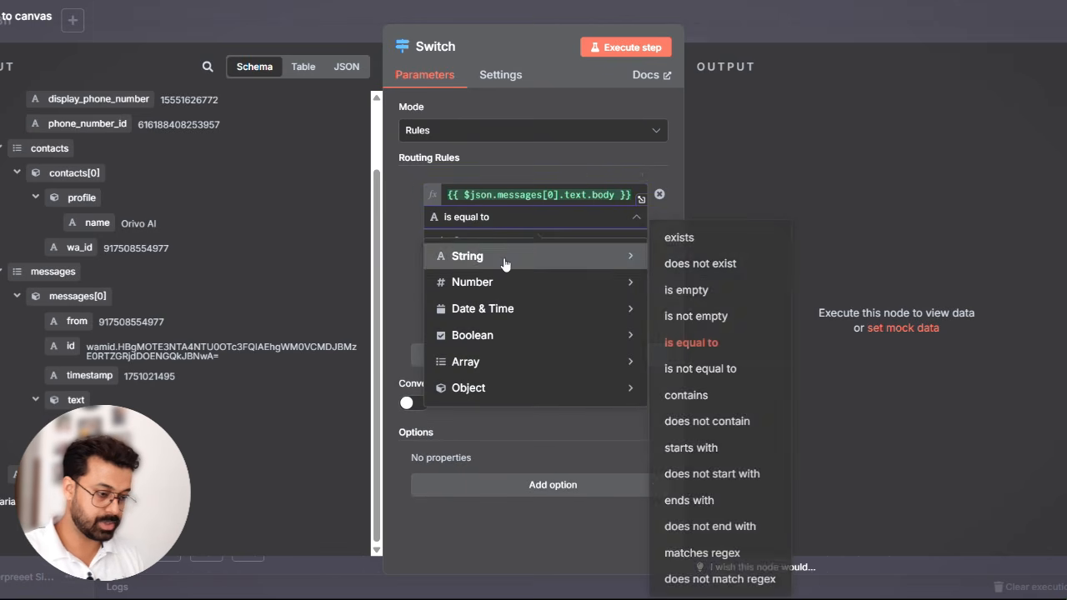
left_click(685, 238)
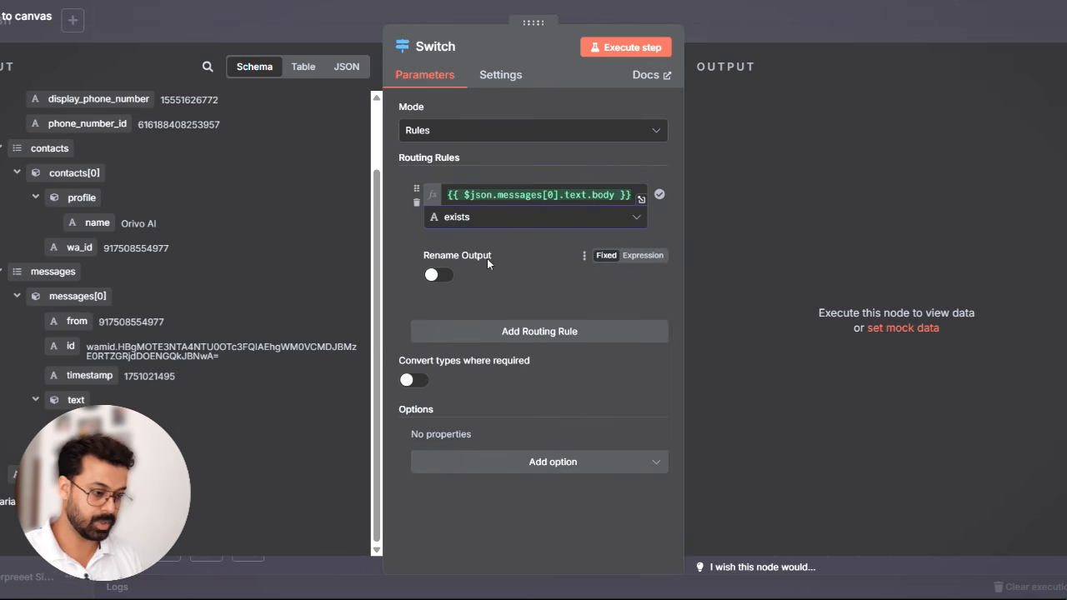
- Enable output renaming for the first routing rule and name the output Text
left_click(444, 275)
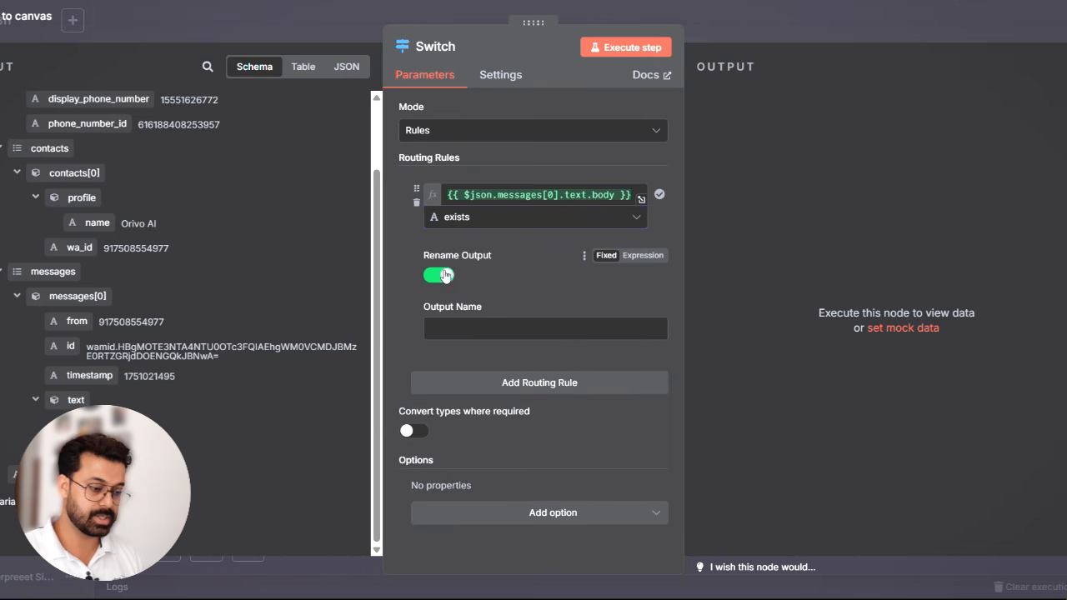
left_click(472, 327)
type("text")
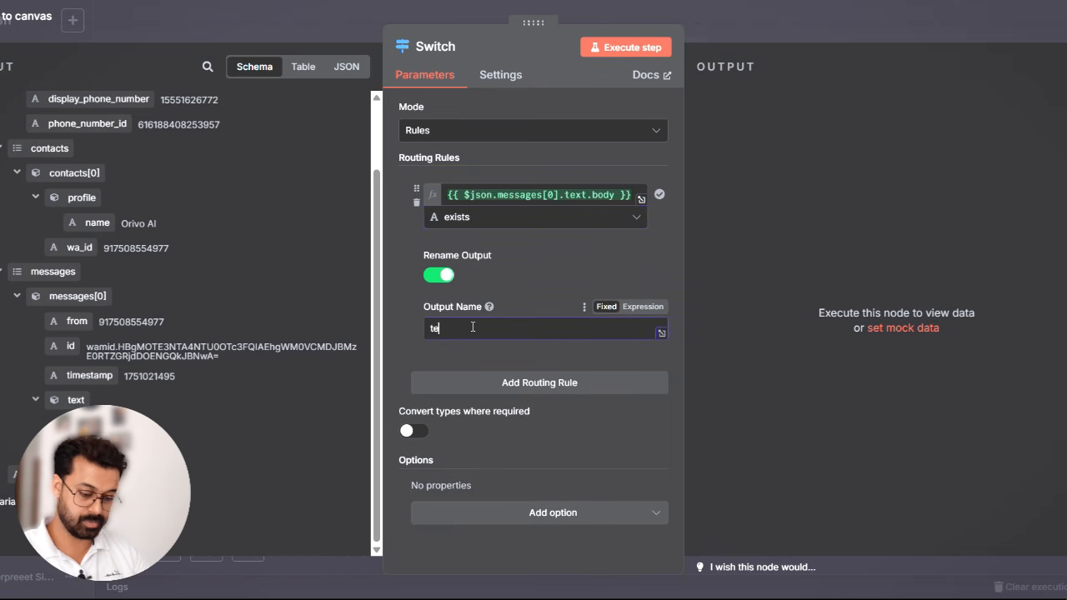
key("Left")
key("Left")
key("Left")
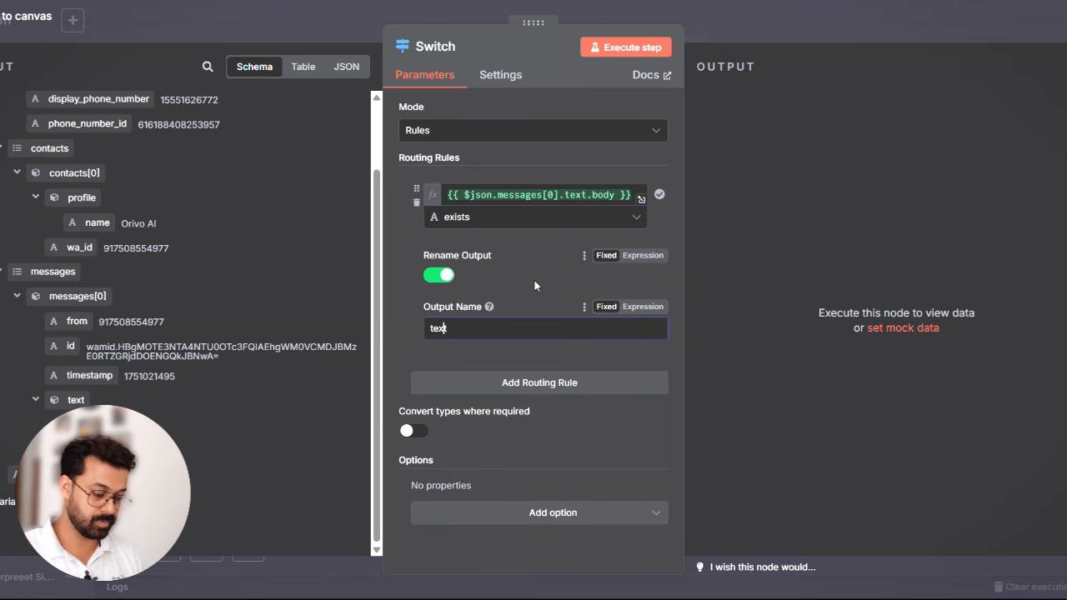
key("BackSpace")
type("T")
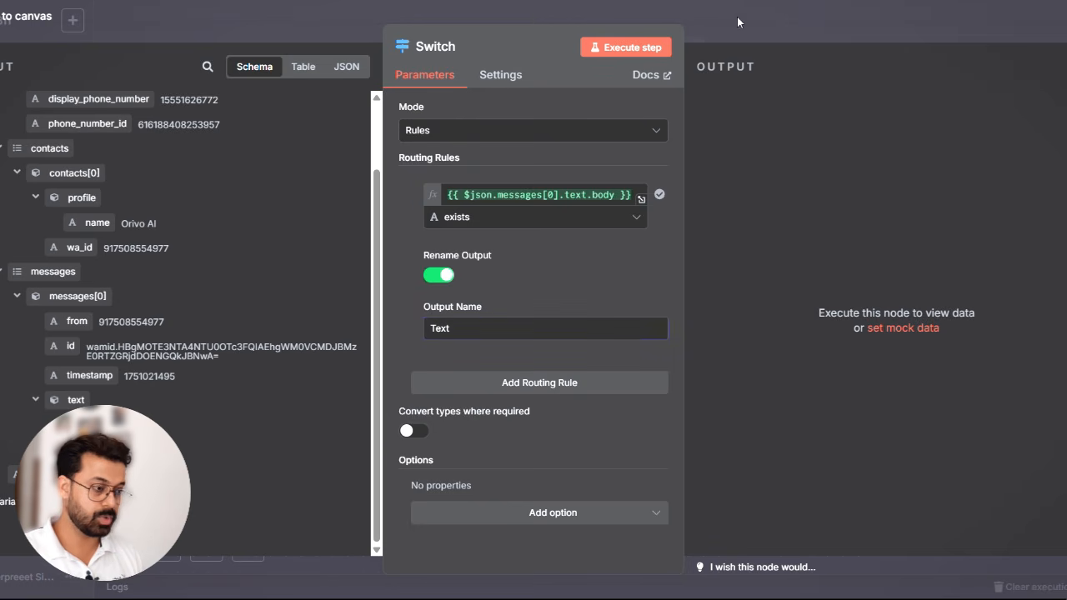
- Close the Switch node, save and execute the workflow, and send a voice message in the Whatsapp Chatbot Test chat
key("ctrl+Tab")
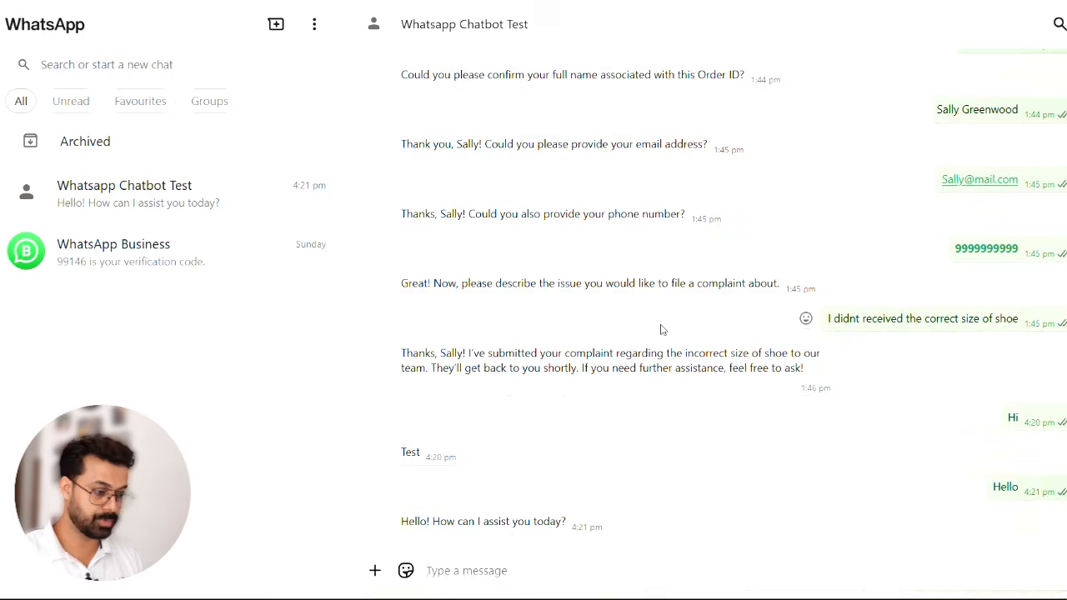
key("alt+Tab")
left_click(759, 21)
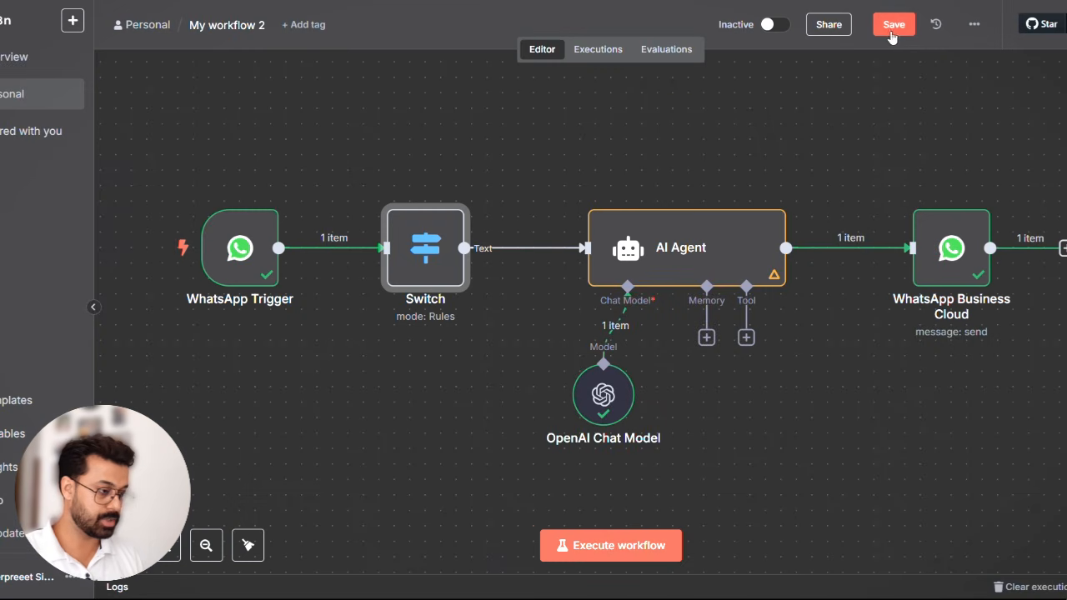
left_click(890, 27)
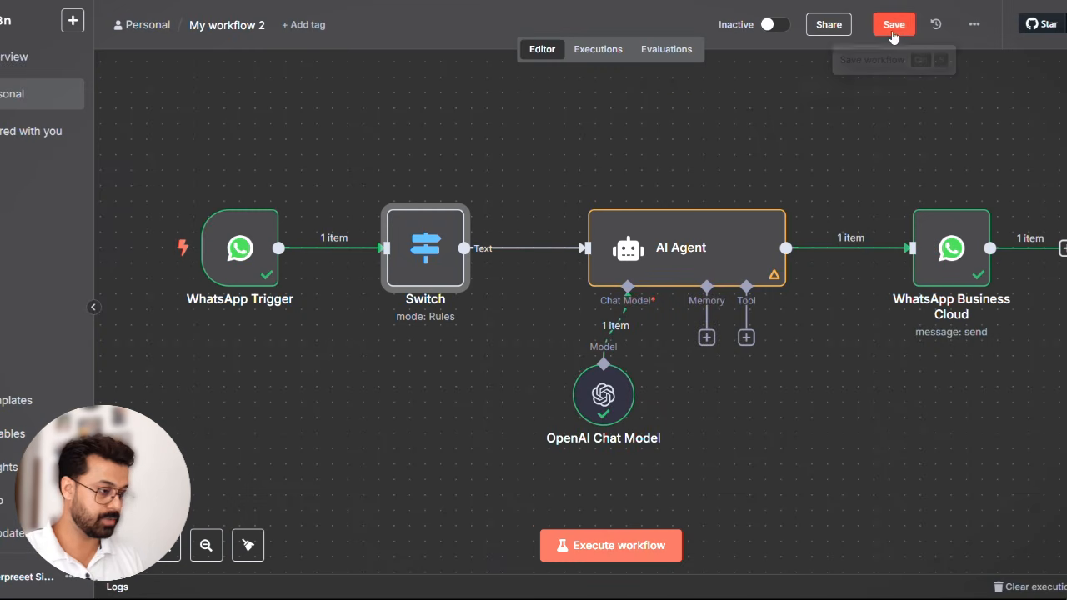
left_click(611, 545)
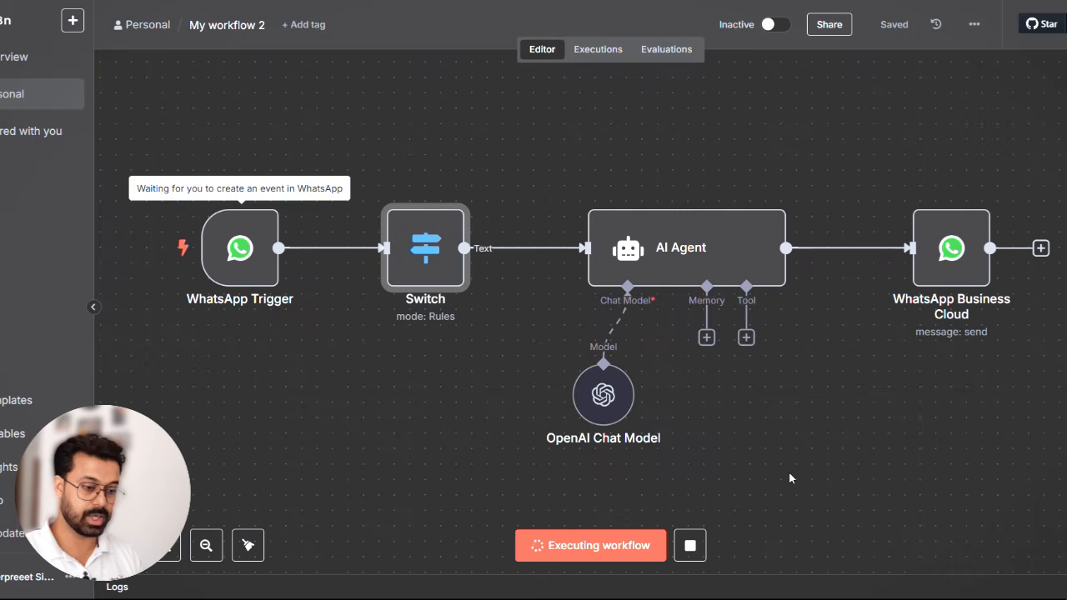
key("alt+Tab")
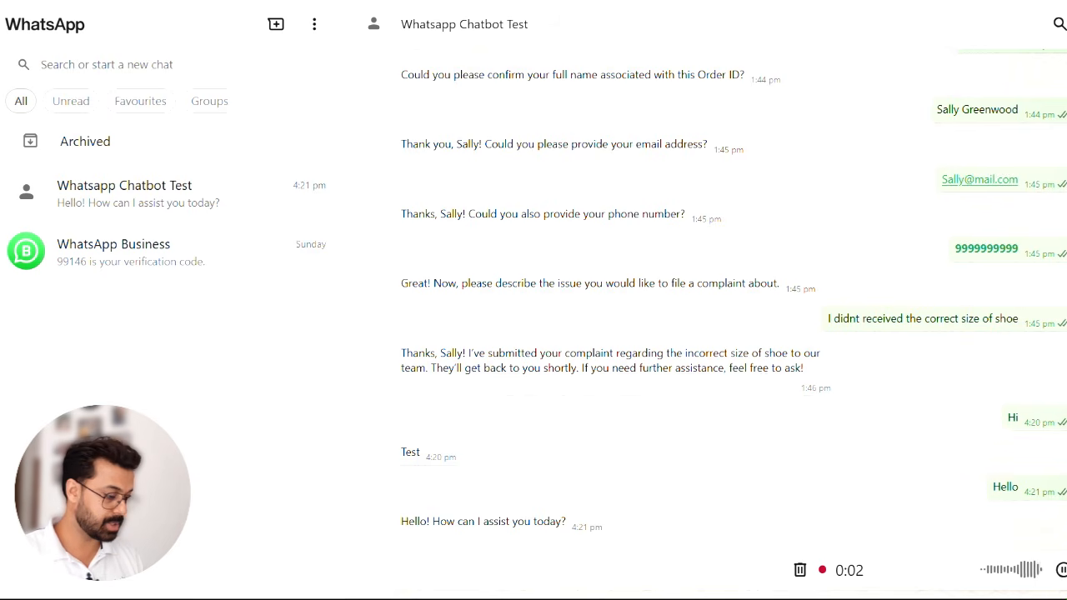
left_click(1066, 570)
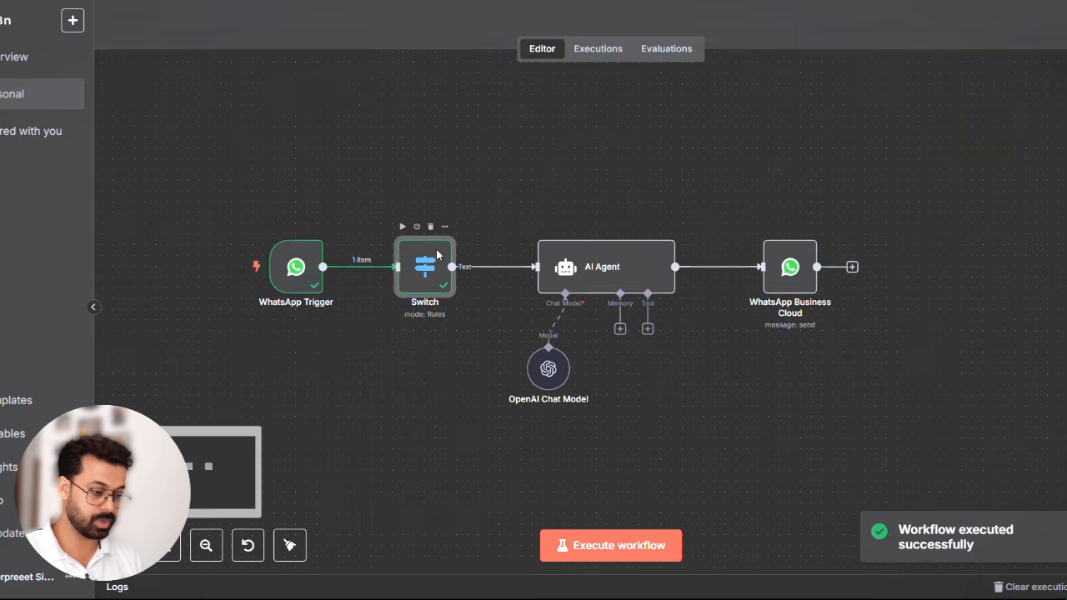
- Add a second routing rule to the Switch node that checks that the object {{ $json.messages[0].audio }} exists
double_click(436, 254)
scroll(183, 334, "down", 3)
left_click(534, 380)
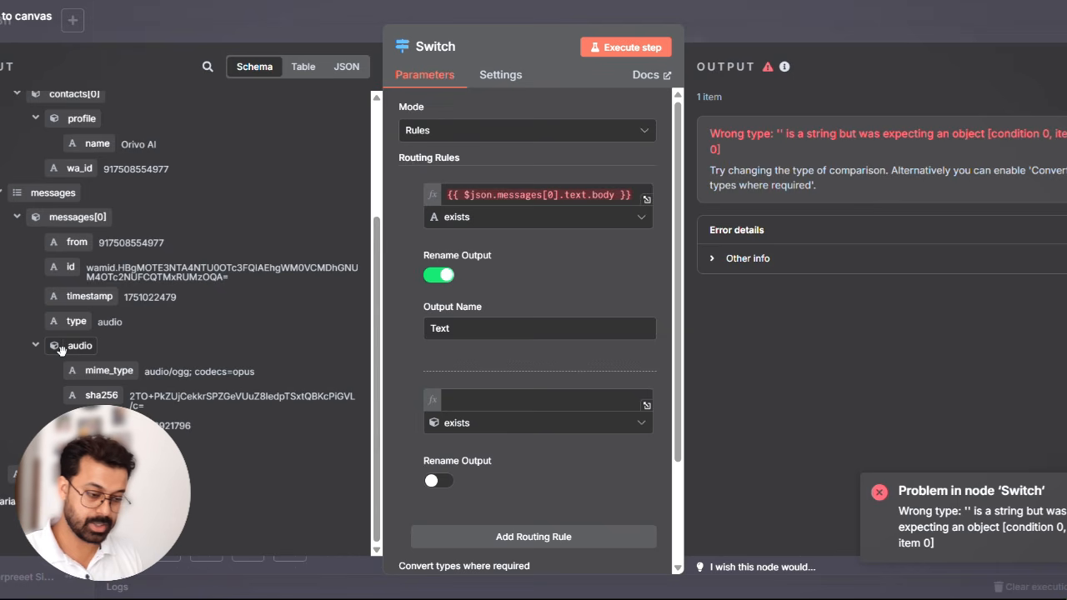
left_click_drag(60, 348, 471, 401)
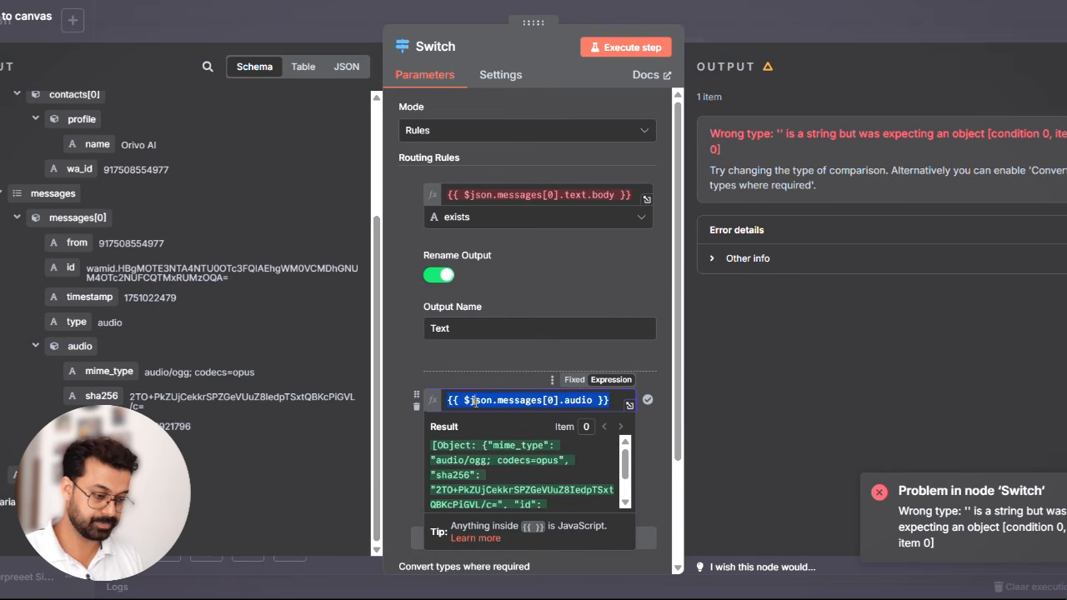
left_click(415, 352)
scroll(530, 358, "down", 2)
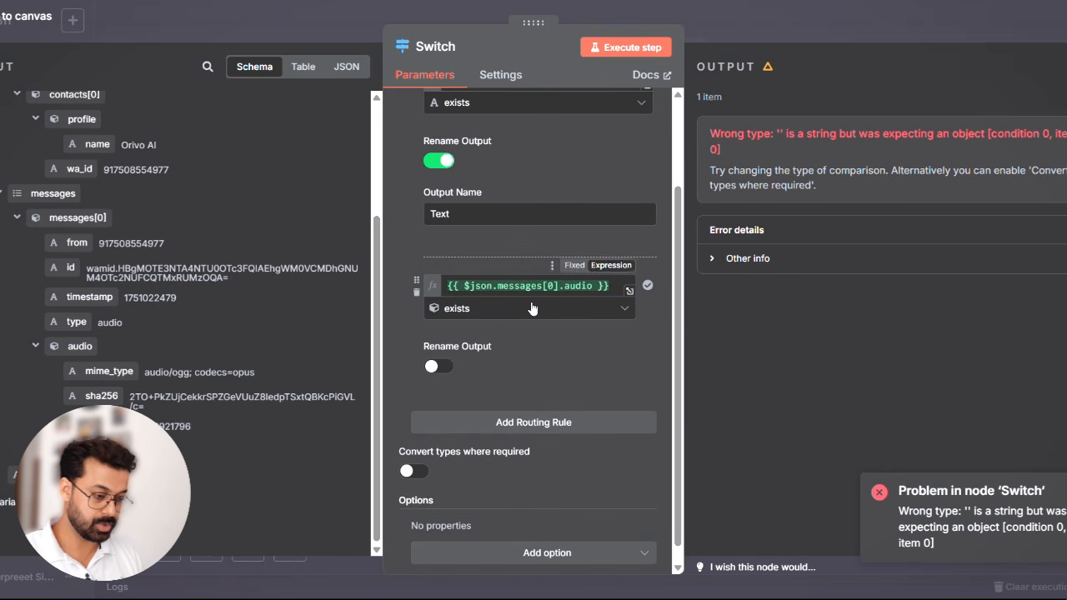
left_click(531, 309)
mouse_move(575, 479)
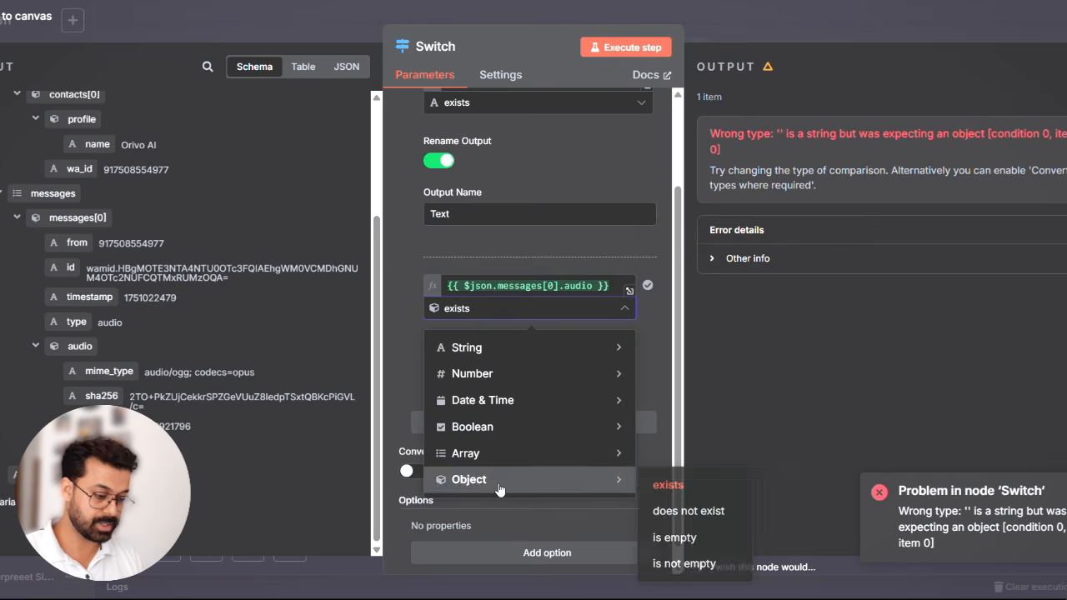
left_click(397, 235)
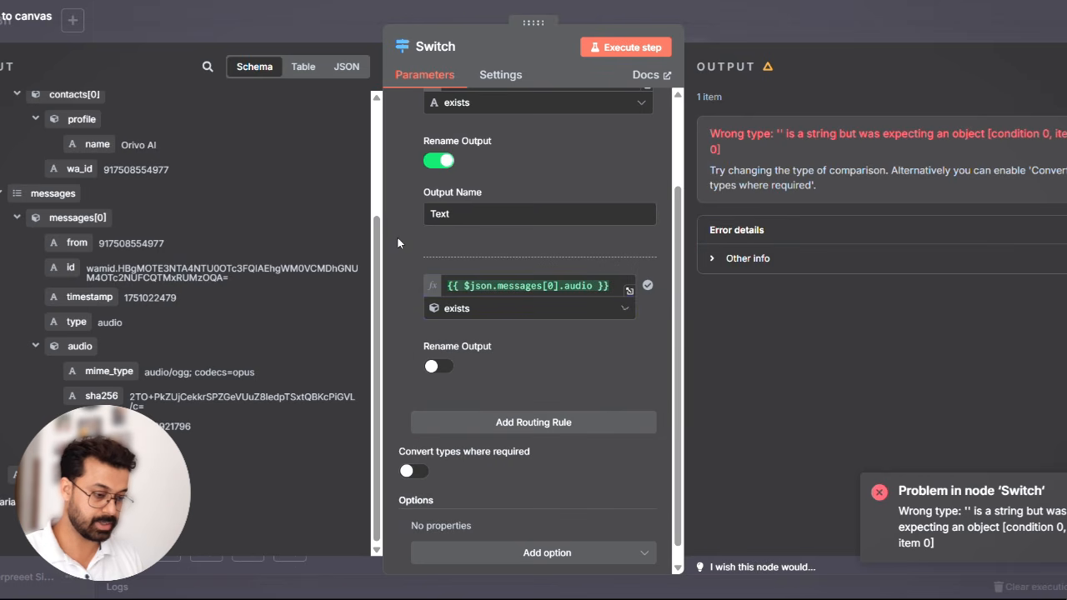
- Enable output renaming for the audio rule, name the output Audio, and add a third routing rule
left_click(440, 367)
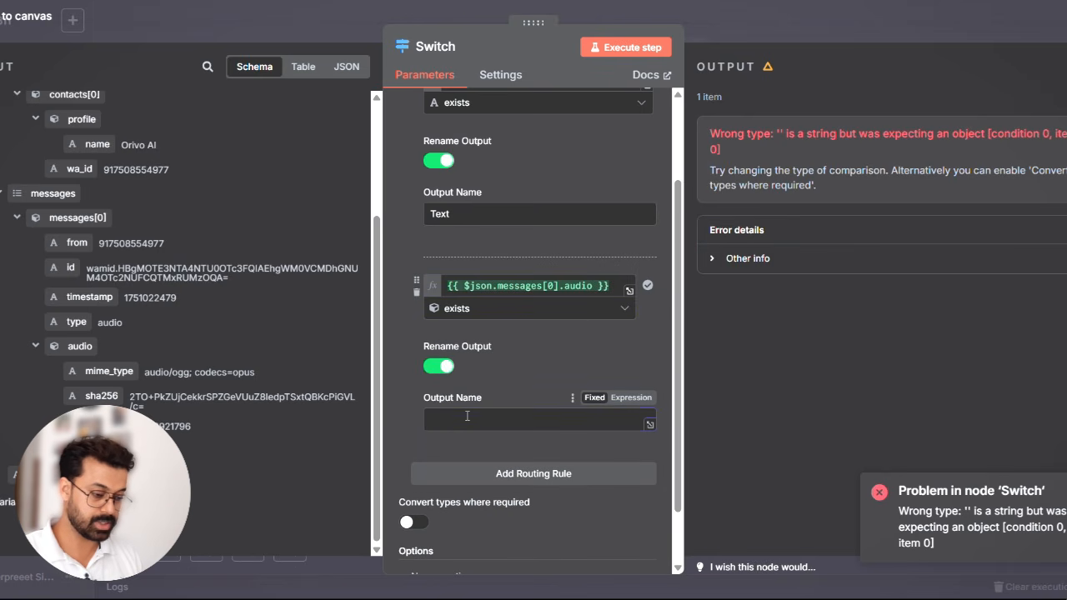
left_click(446, 250)
left_click(540, 475)
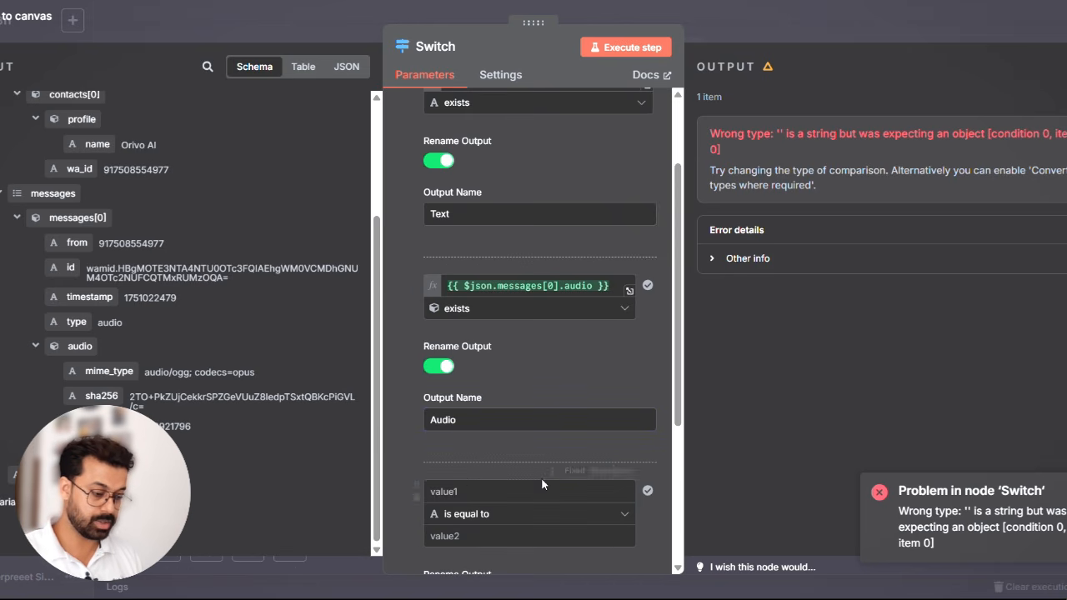
scroll(467, 478, "down", 2)
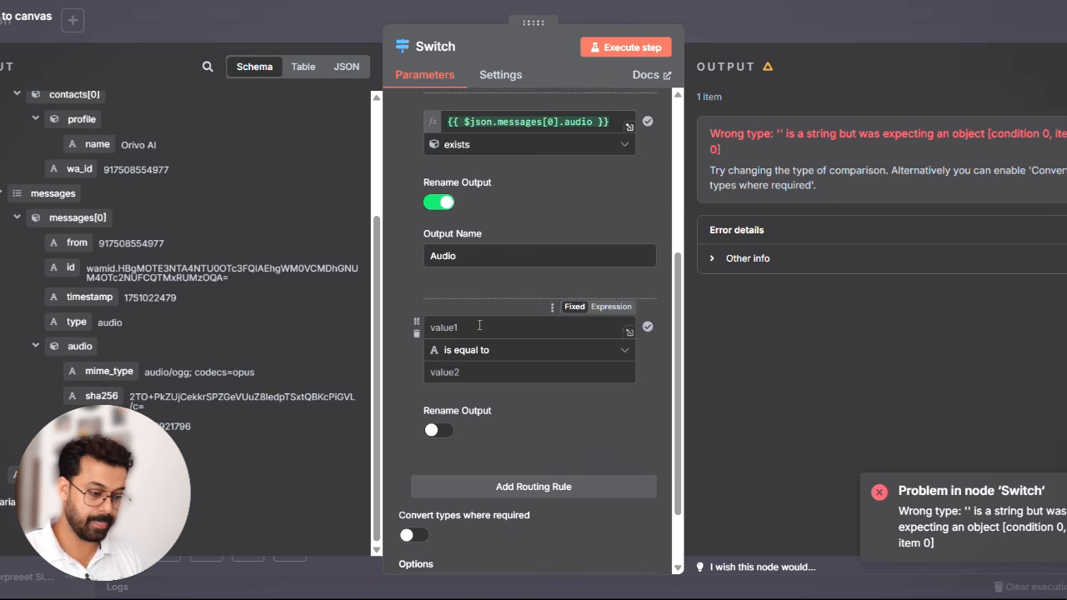
- Close the Switch node and test the workflow by sending the id1vAnPwAU_logos image in the Whatsapp Chatbot Test chat
left_click(857, 24)
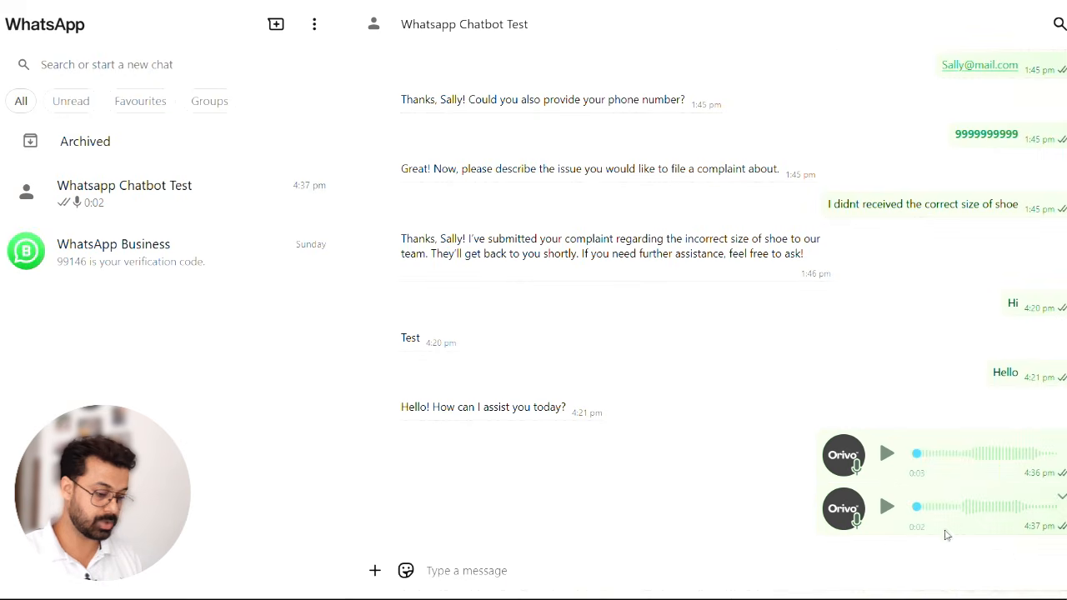
left_click(375, 572)
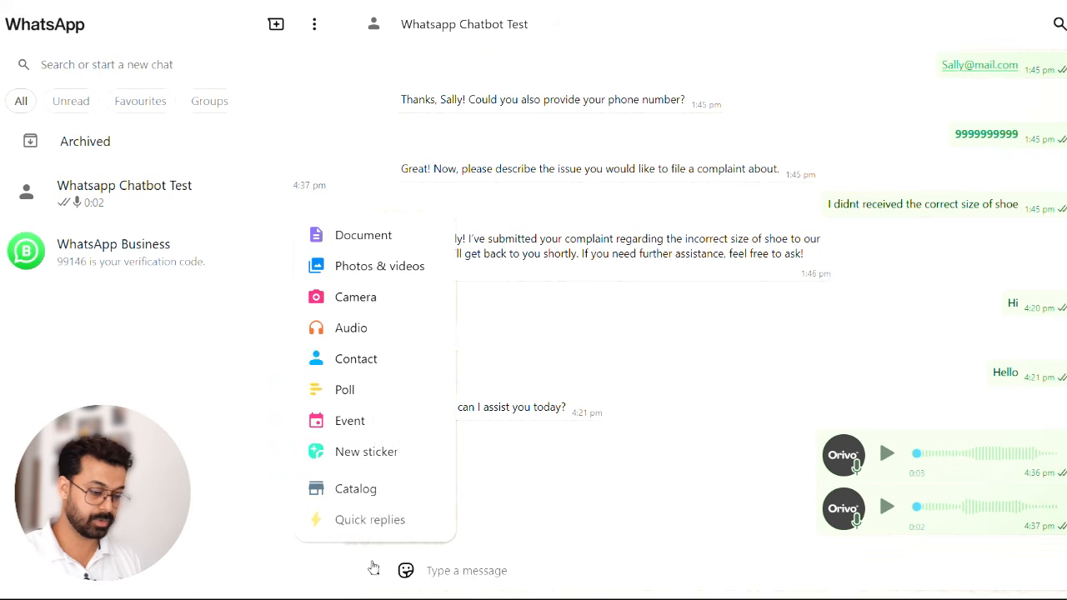
left_click(390, 271)
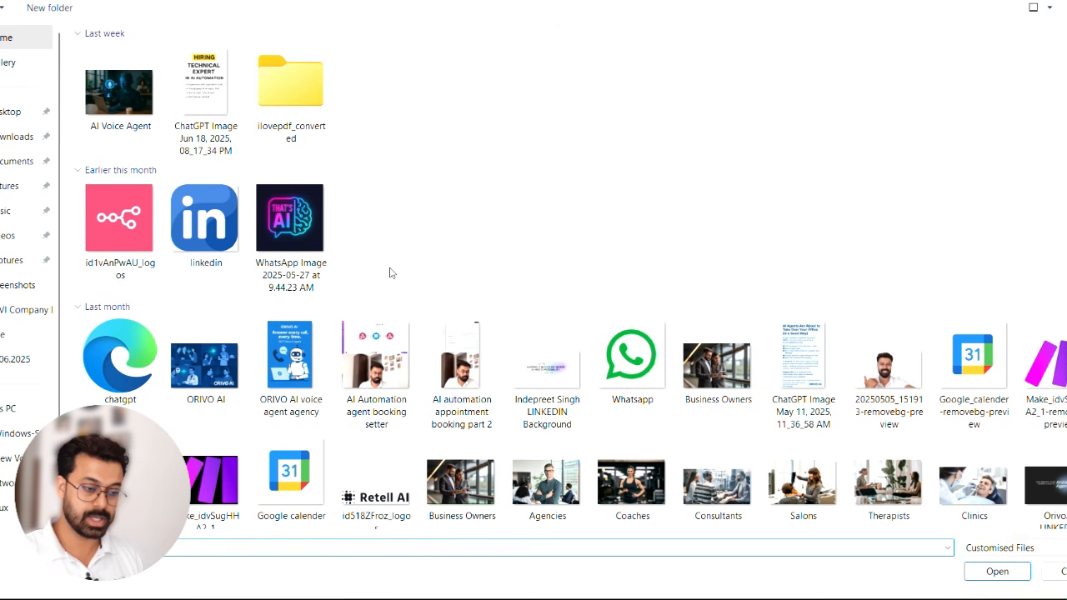
double_click(148, 225)
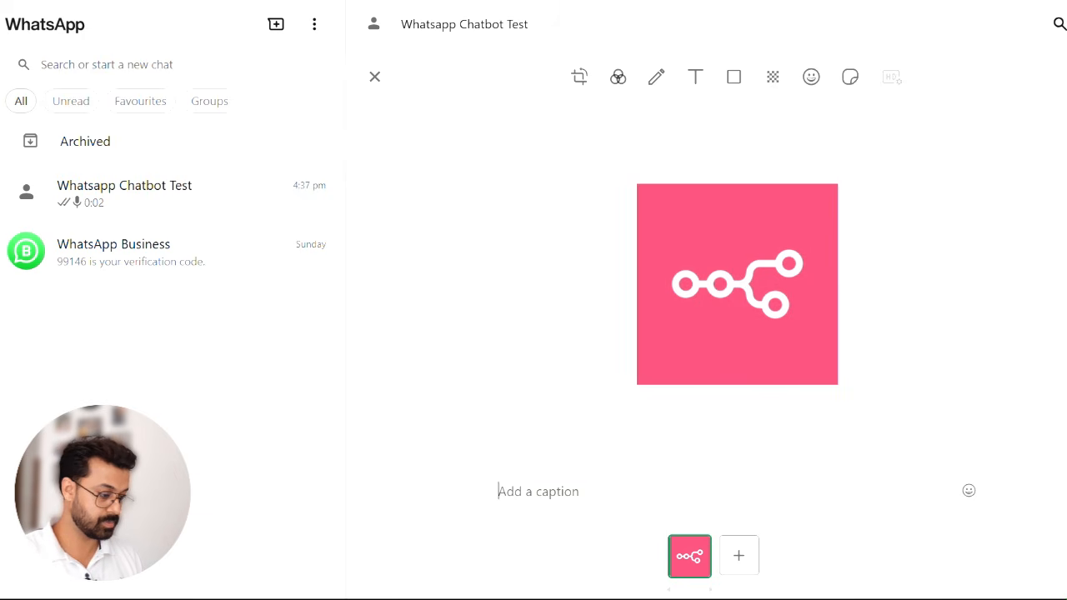
key("Return")
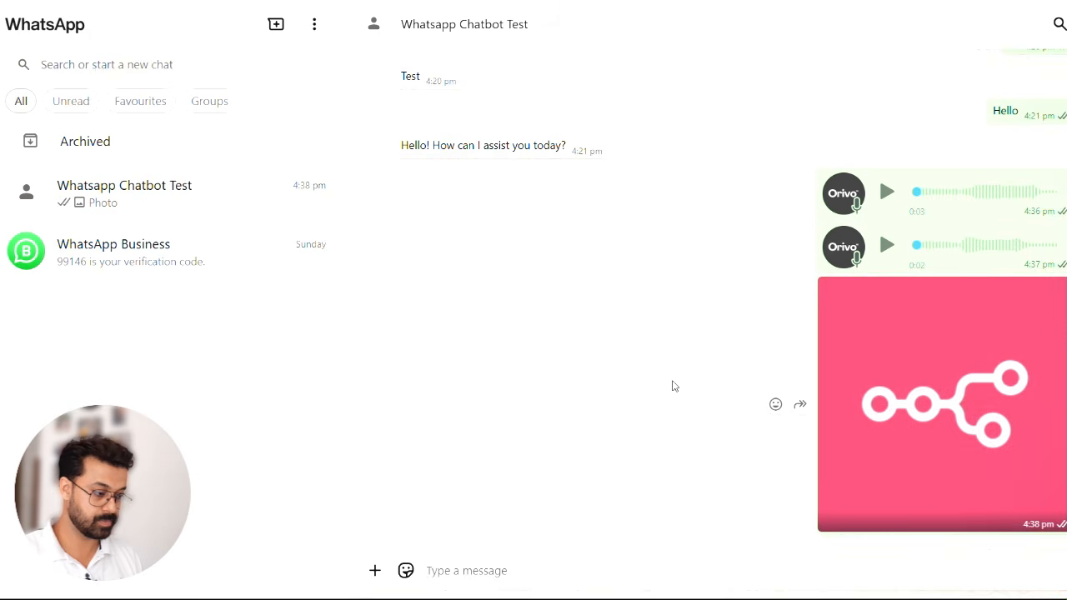
key("alt+Tab")
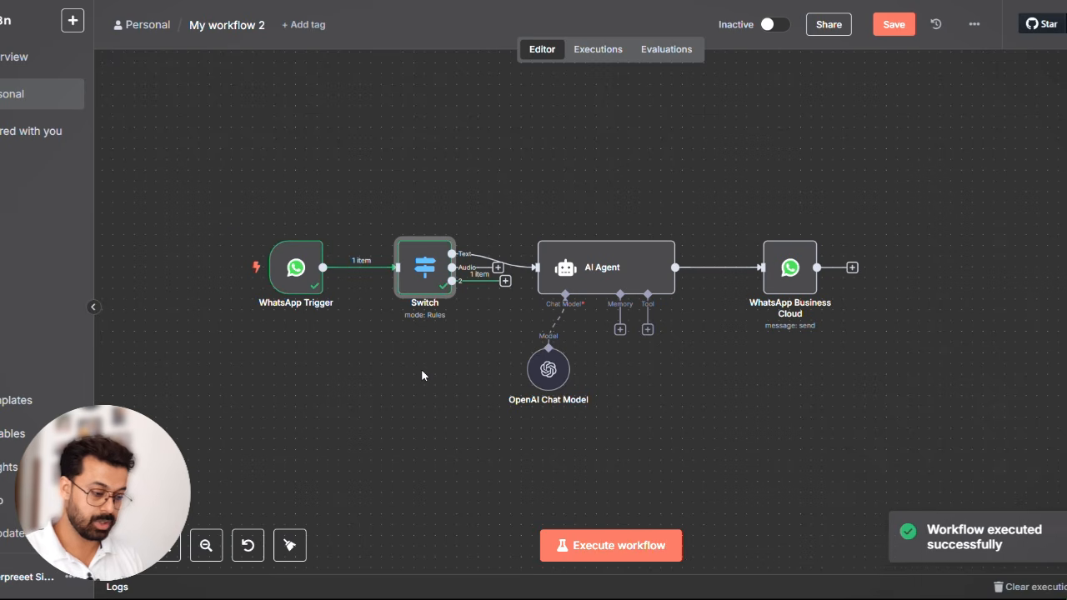
- Set the Switch node's third routing rule to check that the object {{ $json.messages[0].image }} exists
double_click(428, 277)
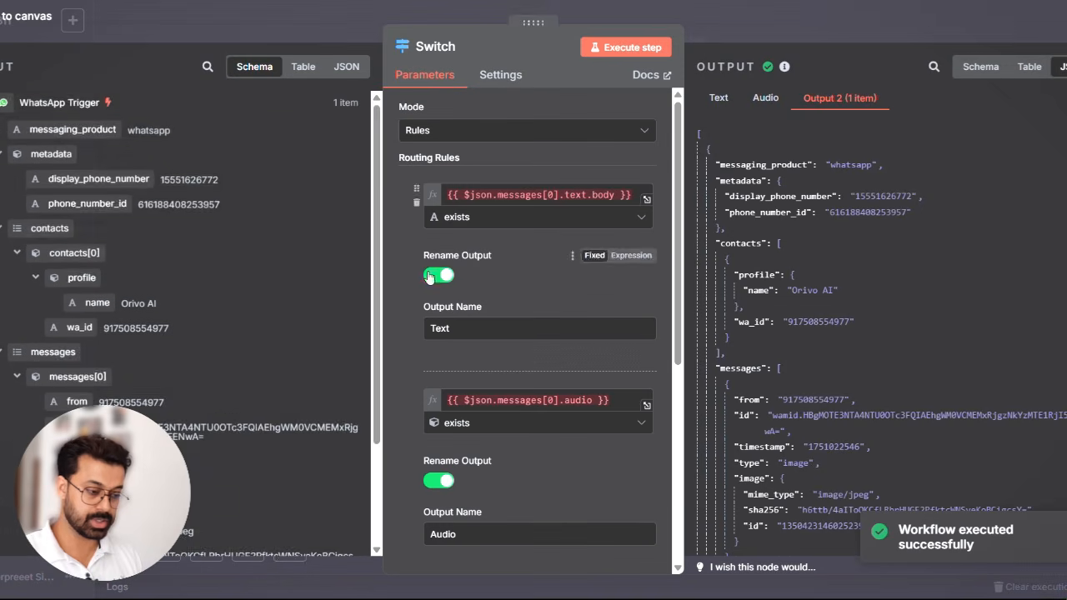
scroll(301, 345, "down", 3)
scroll(518, 393, "down", 4)
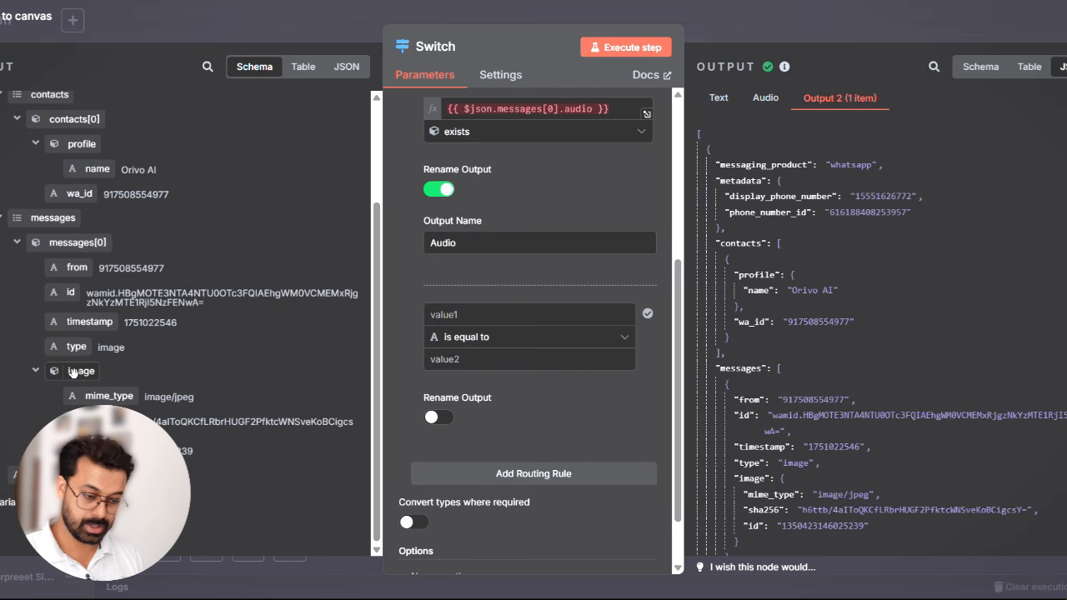
left_click_drag(73, 371, 471, 324)
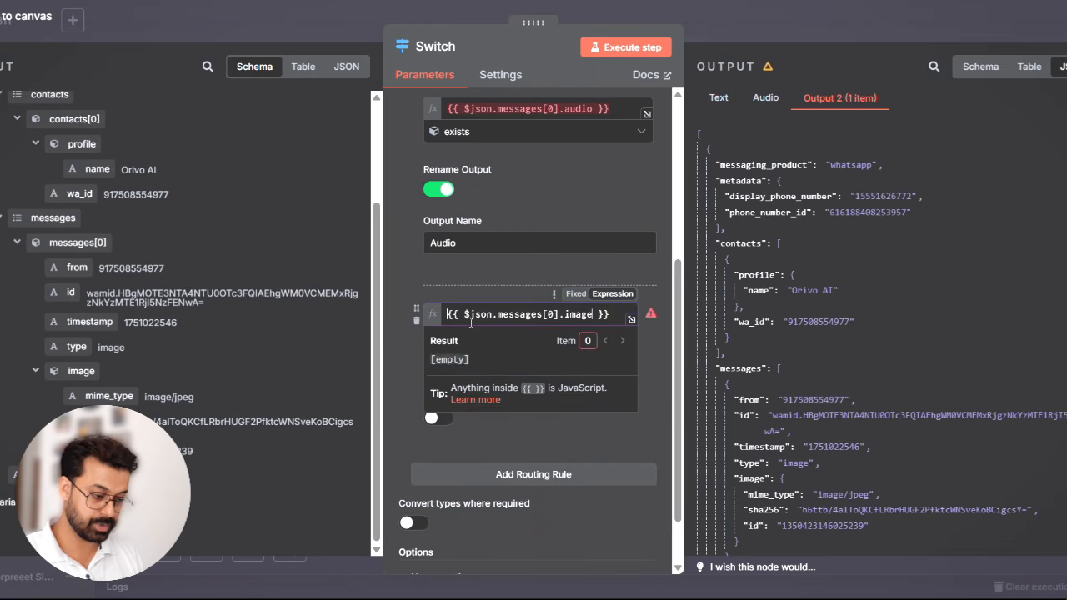
left_click(396, 368)
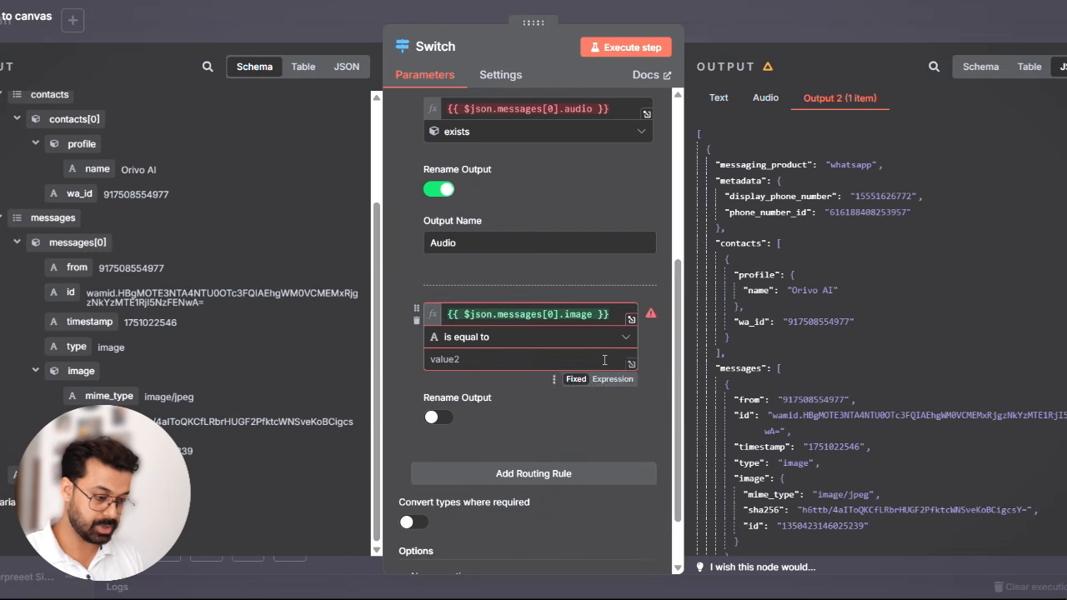
left_click(625, 336)
mouse_move(591, 440)
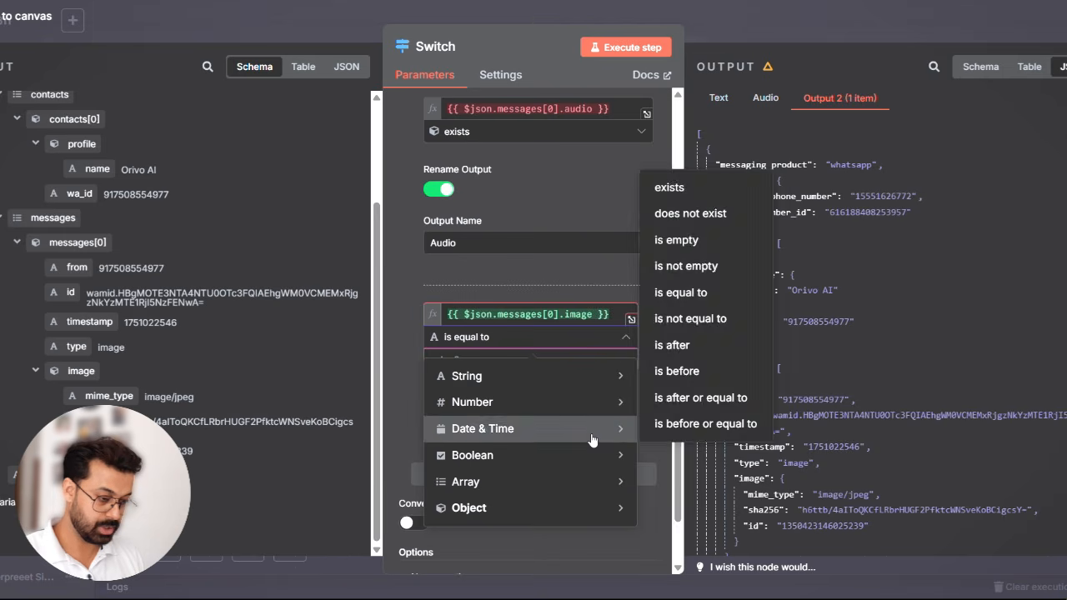
mouse_move(607, 508)
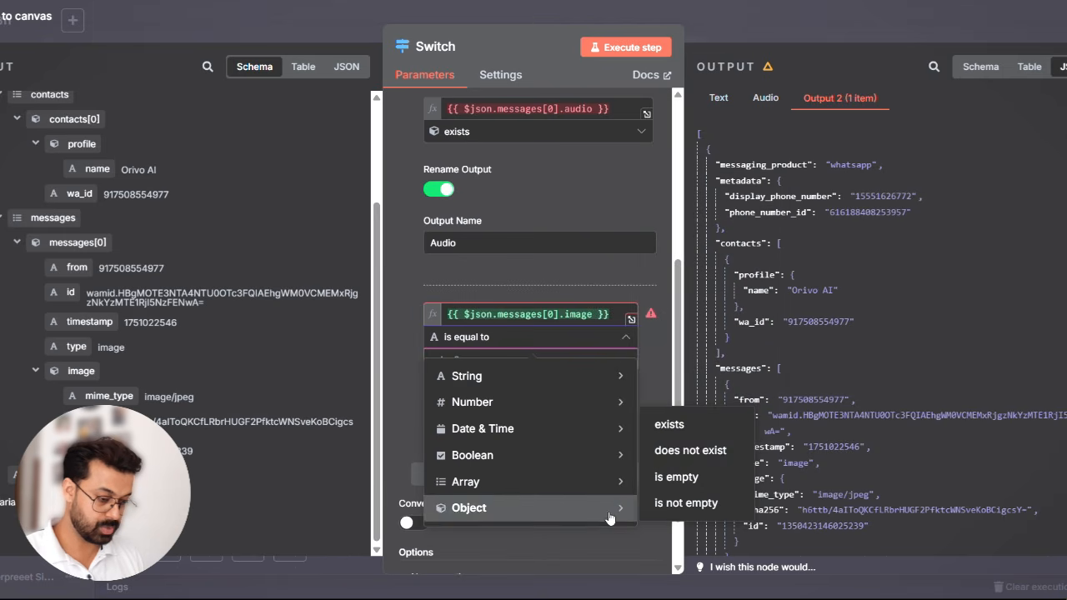
left_click(719, 436)
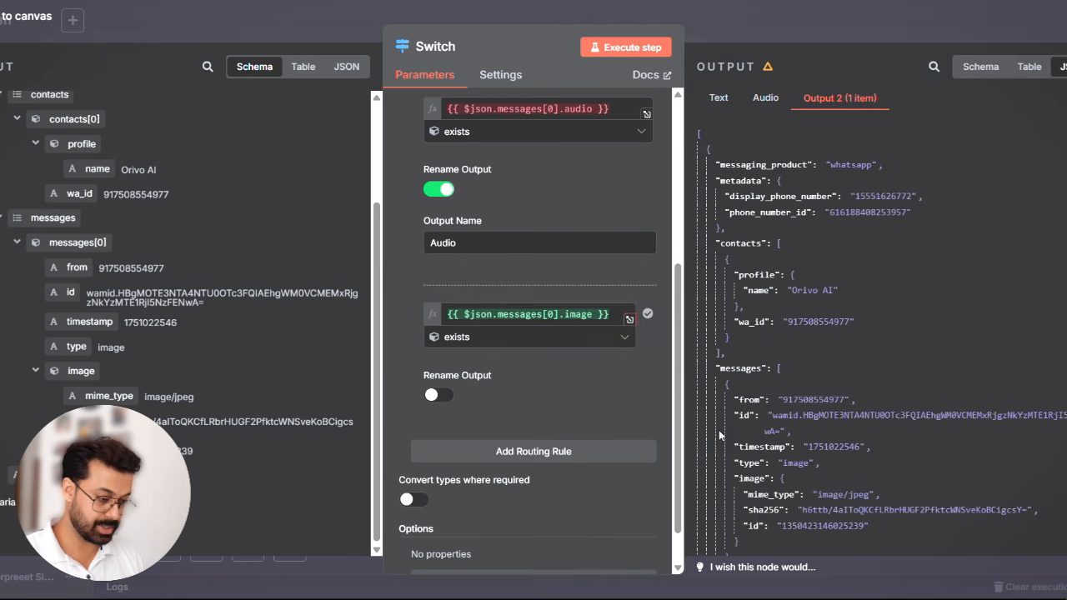
- Enable output renaming for the third routing rule, name the output Image, and close the Switch node
left_click(436, 405)
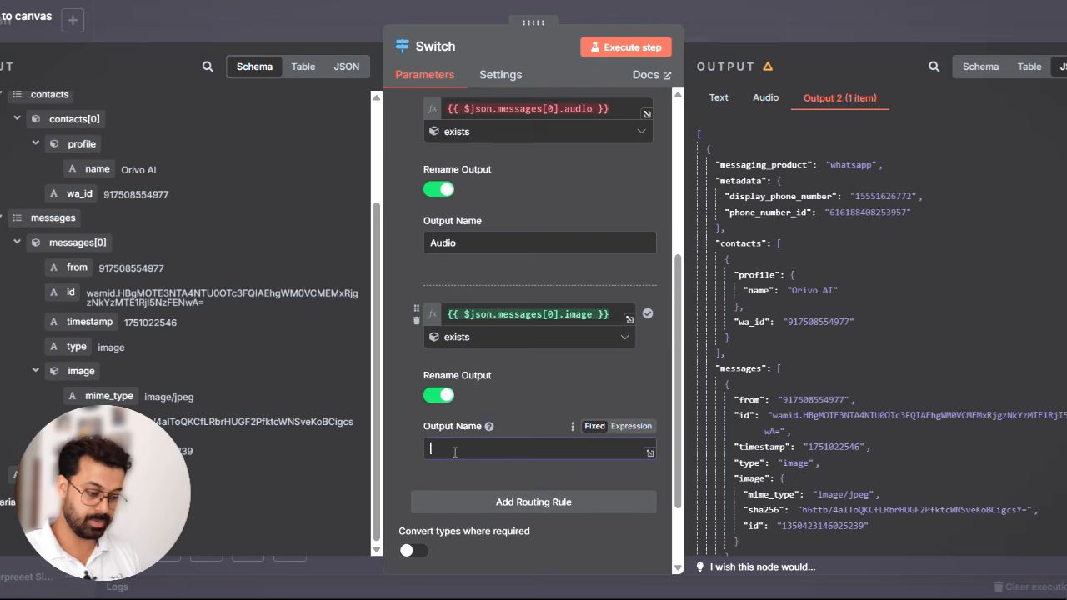
type("Image")
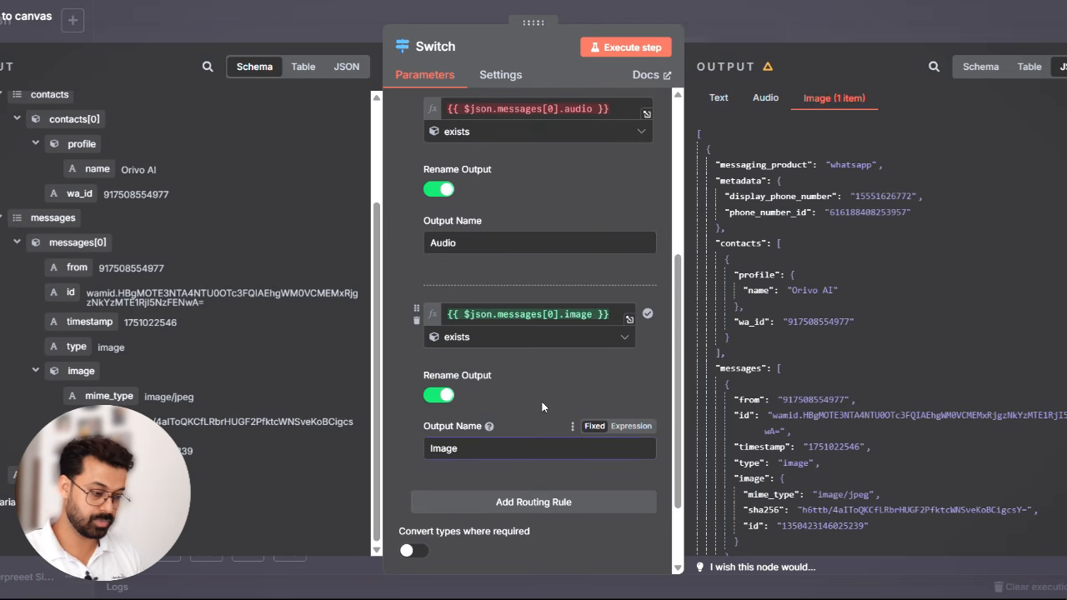
left_click(572, 375)
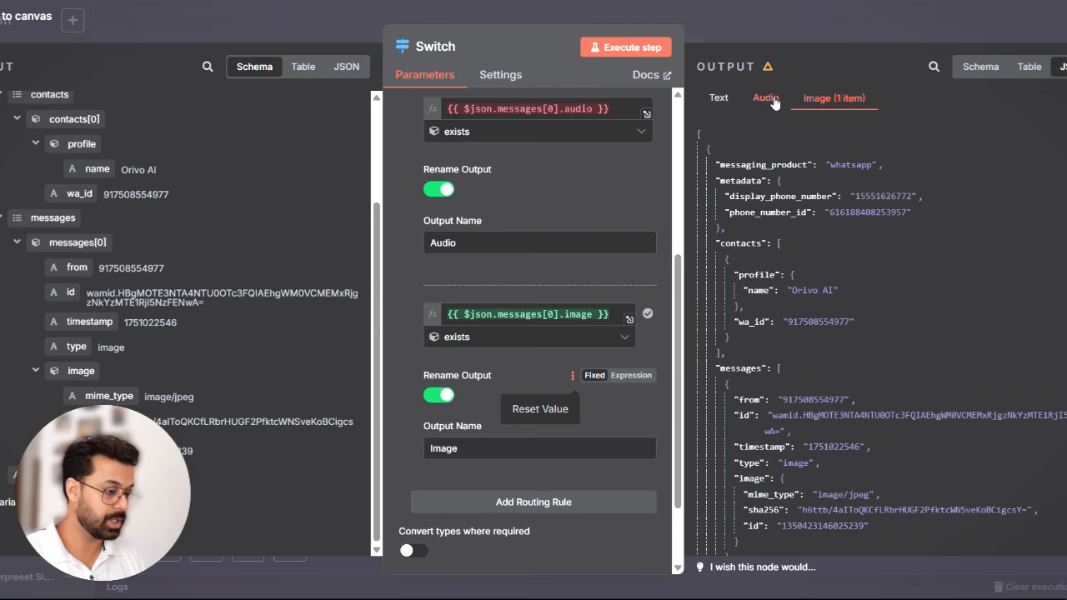
left_click(720, 99)
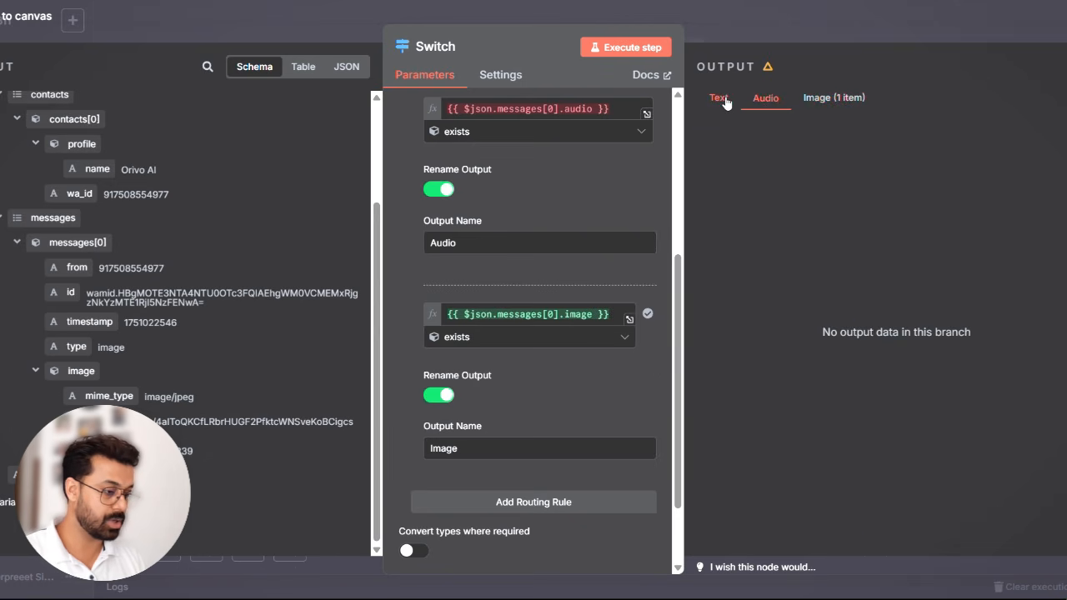
left_click(796, 21)
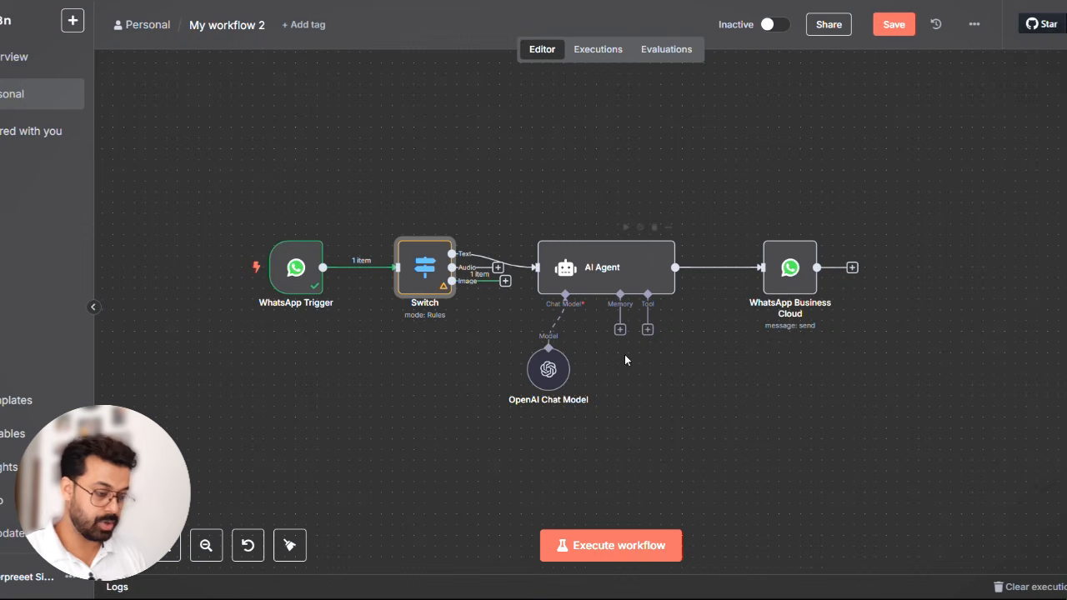
- Tidy up the canvas and move the WhatsApp Trigger and Switch nodes away from the AI Agent to make room between them
left_click(289, 545)
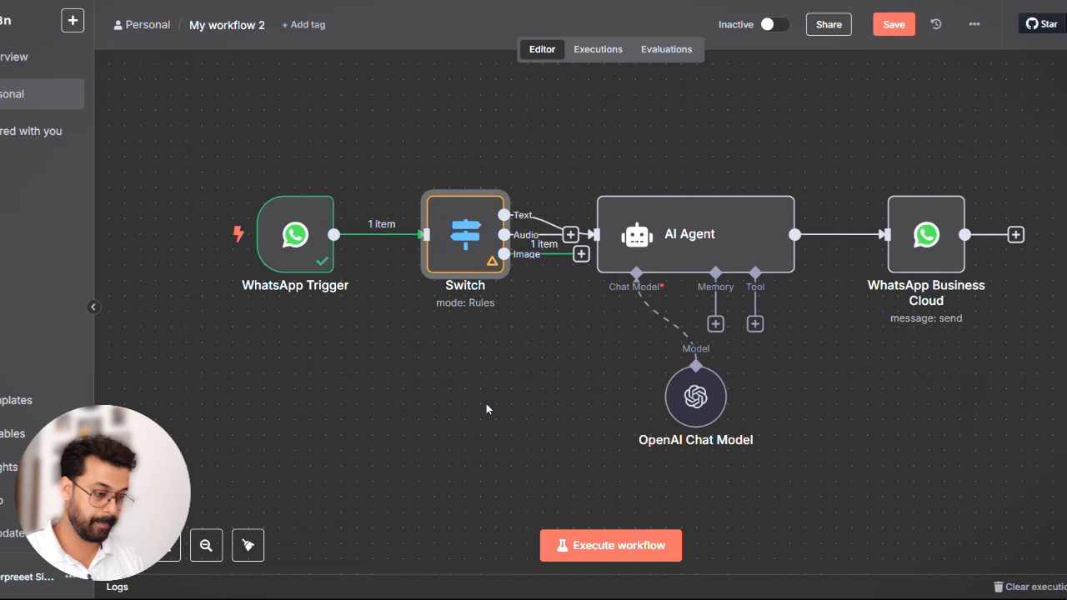
left_click(206, 545)
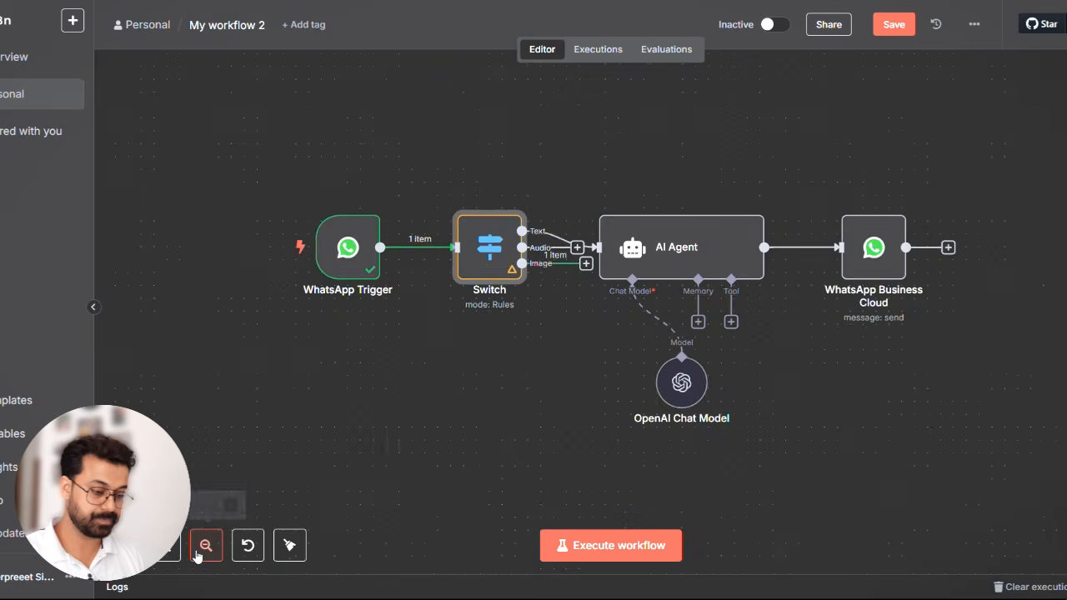
left_click(206, 544)
left_click_drag(429, 284, 285, 281)
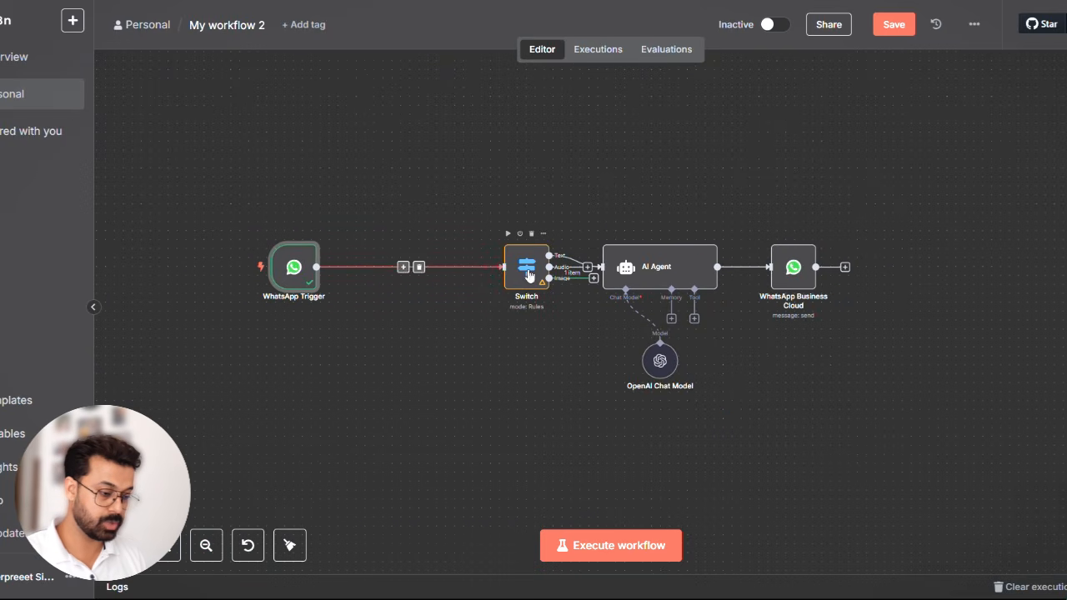
left_click_drag(524, 271, 398, 272)
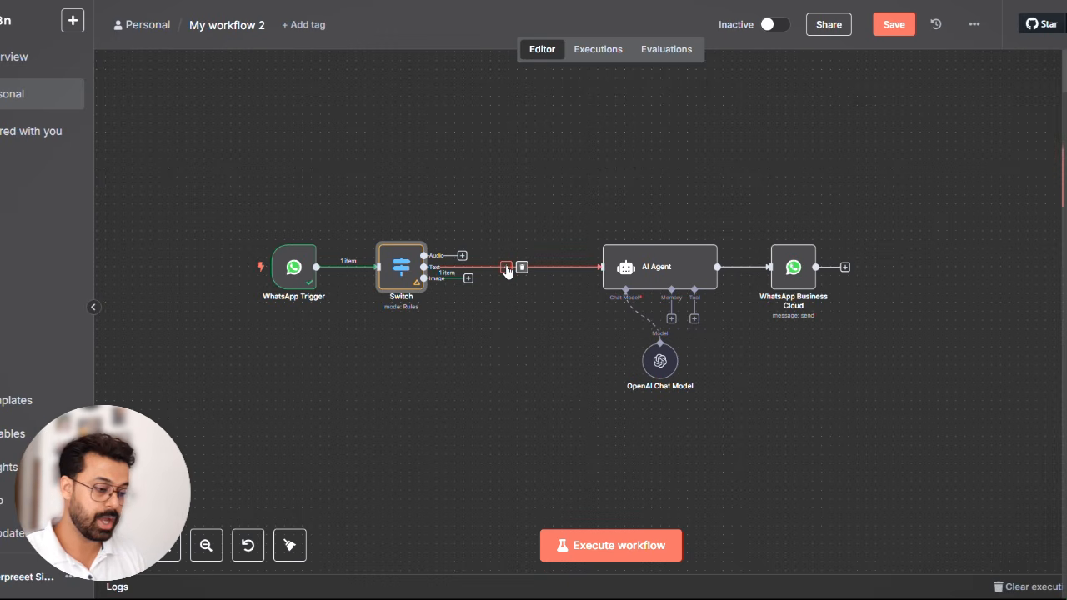
- Insert an Edit Fields (Set) node on the connection between the Switch's Text output and the AI Agent, and close it
left_click(505, 268)
type("set")
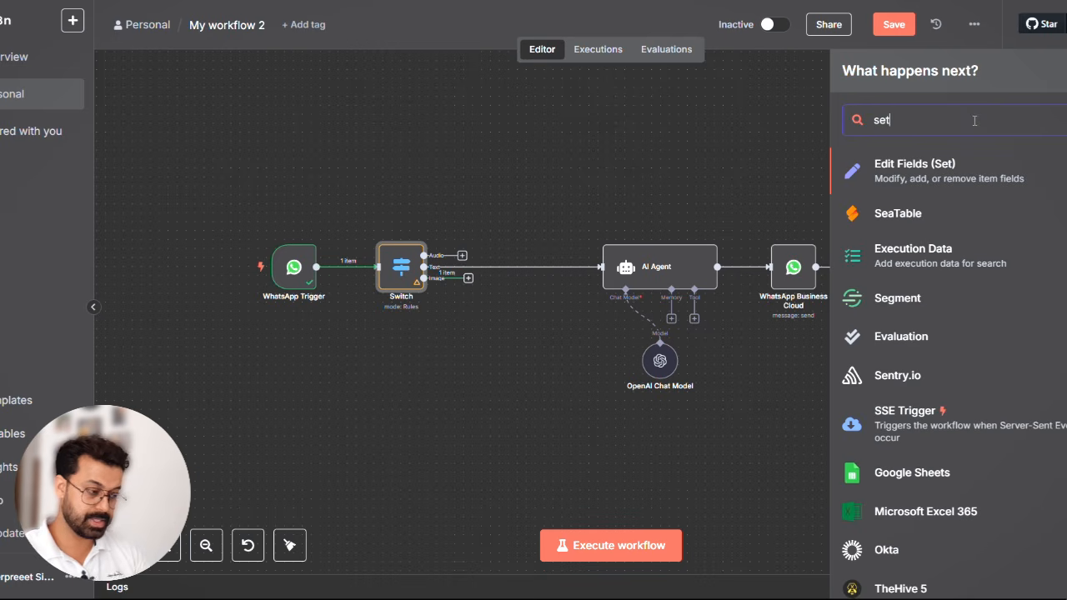
left_click(926, 169)
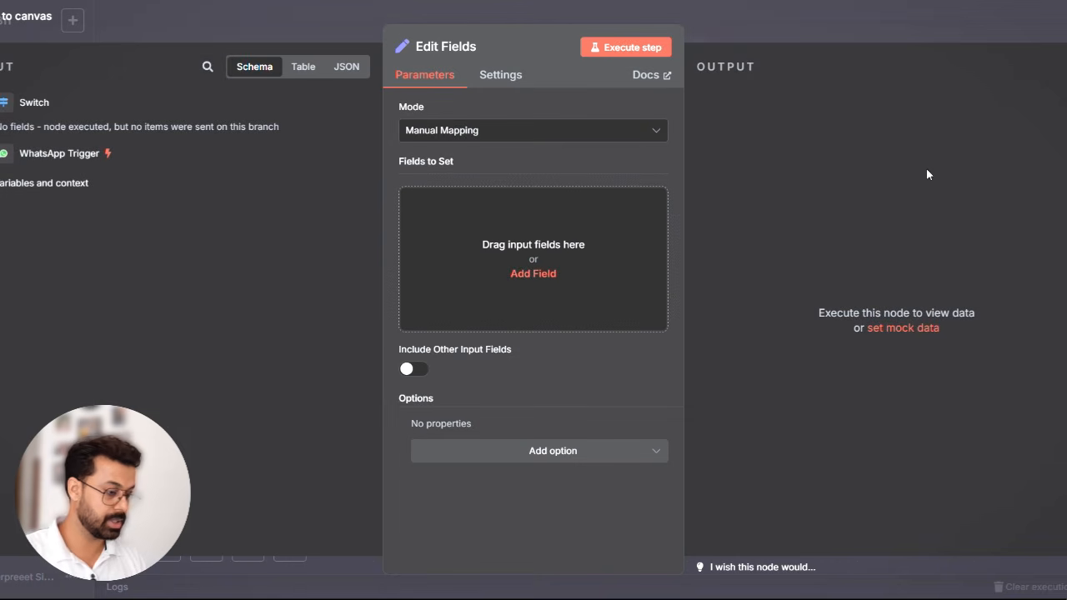
left_click(768, 28)
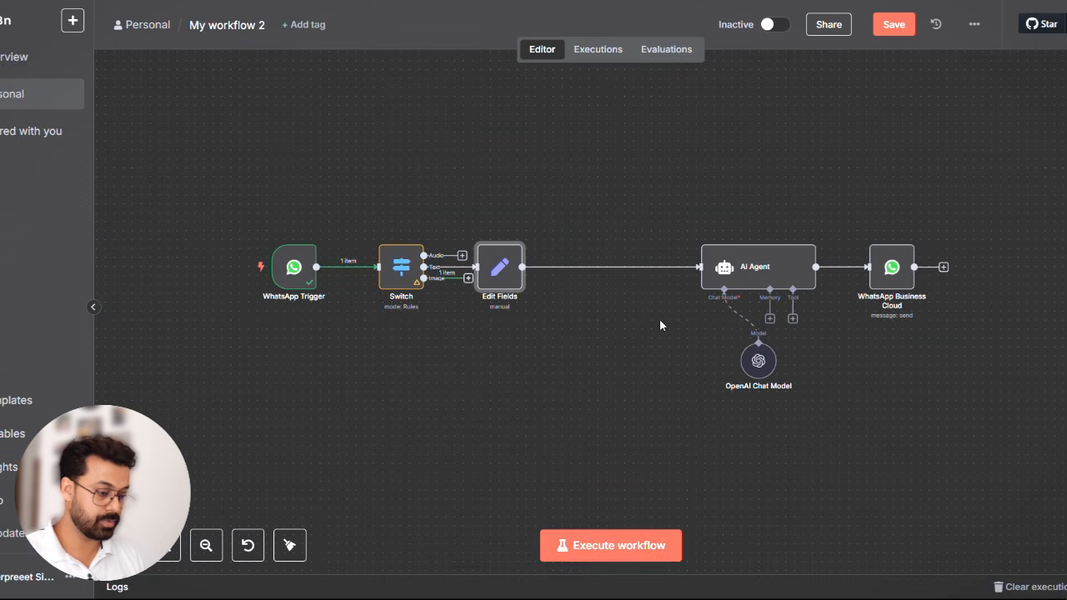
- Execute the workflow and send the message "Hey" in the Whatsapp Chatbot Test chat to supply test data
left_click(584, 545)
key("alt+Tab")
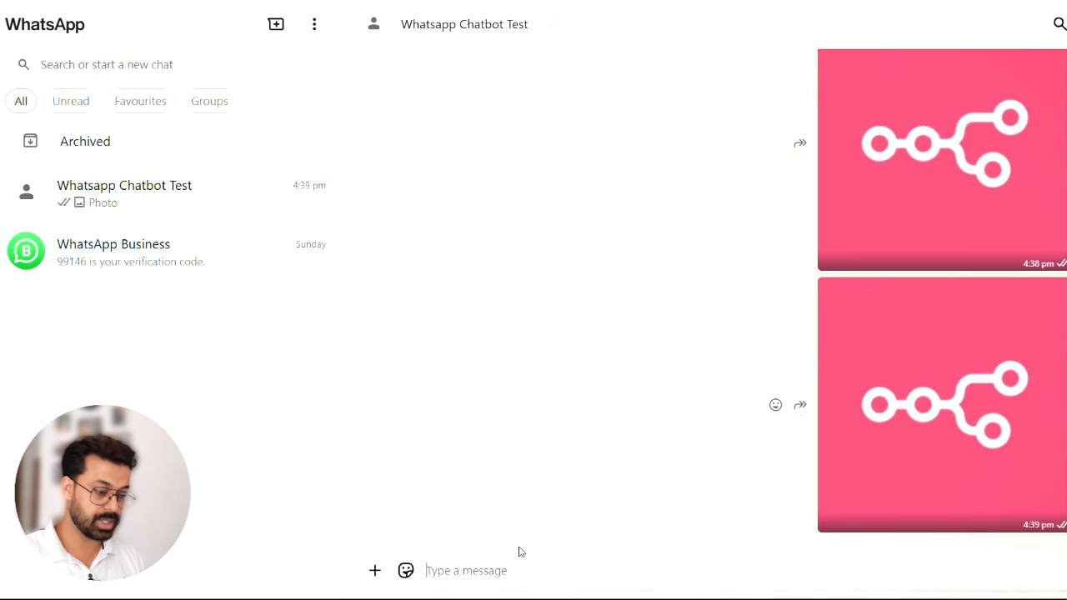
type("H")
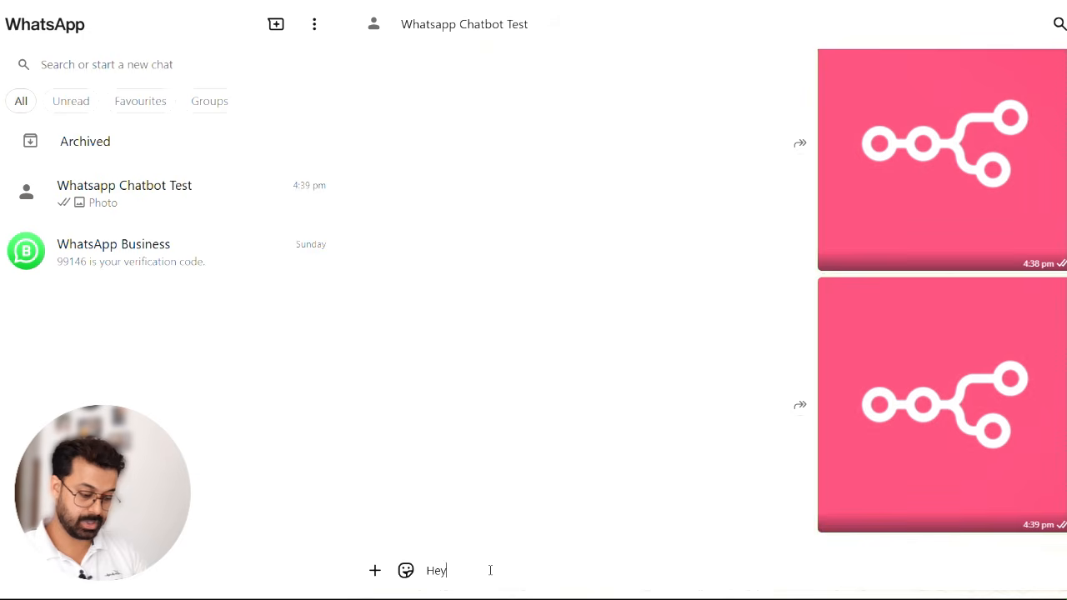
type("ey")
key("Return")
key("alt+Tab")
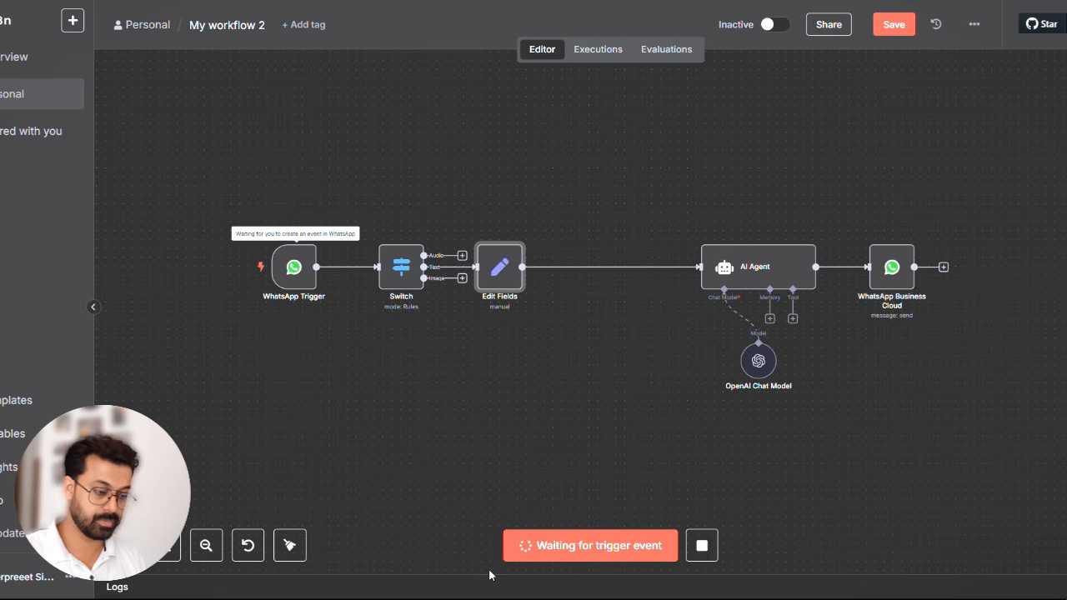
- Map {{ $json.messages[0].text.body }} to a string field named text in the Edit Fields node and close it
double_click(500, 276)
scroll(90, 396, "down", 3)
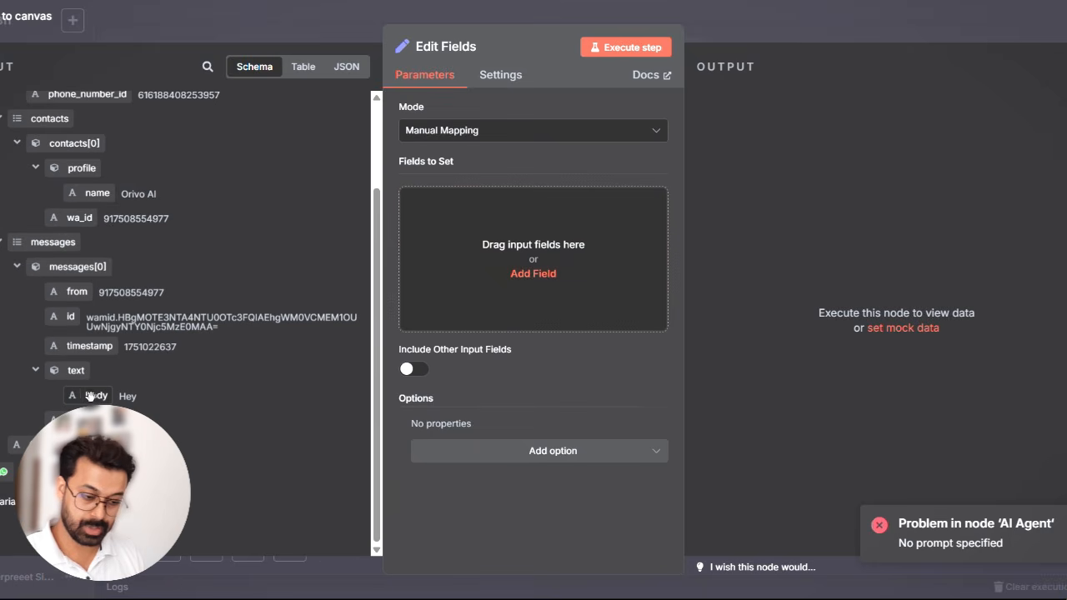
left_click_drag(90, 397, 493, 241)
left_click(493, 196)
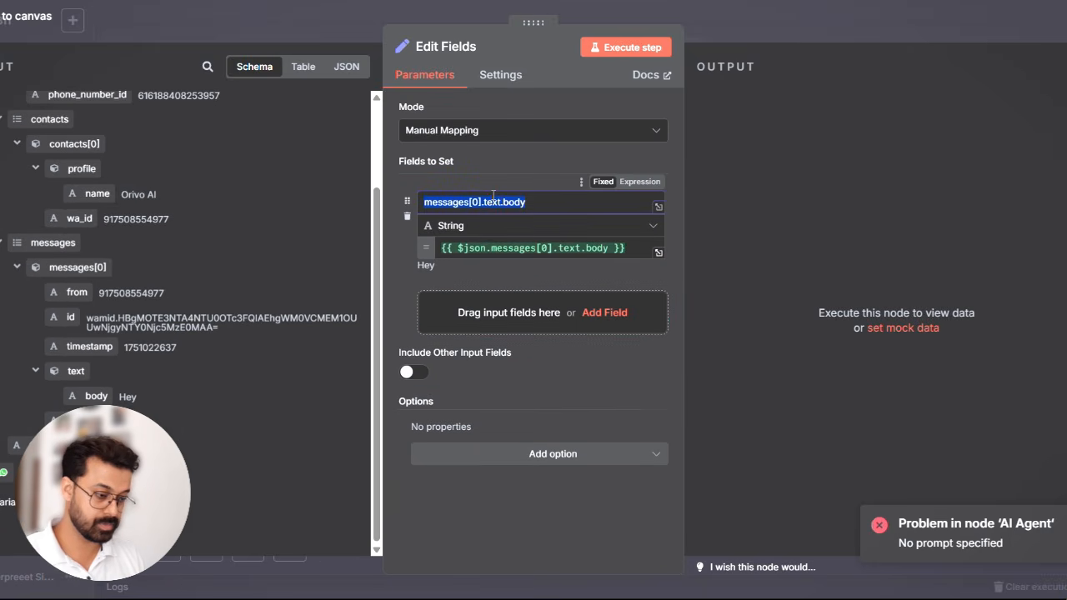
type("text")
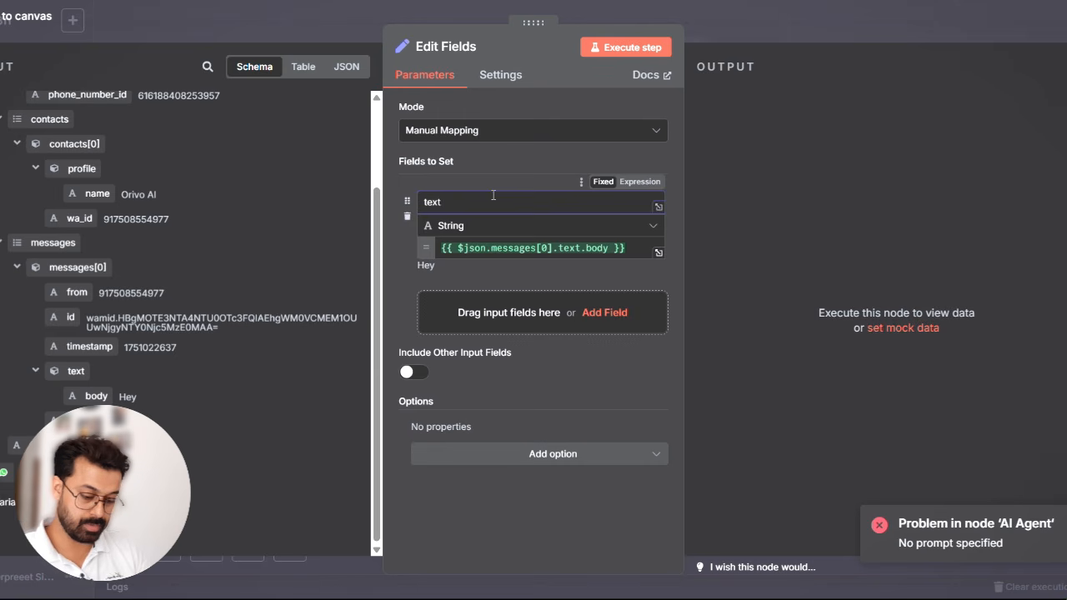
left_click(829, 18)
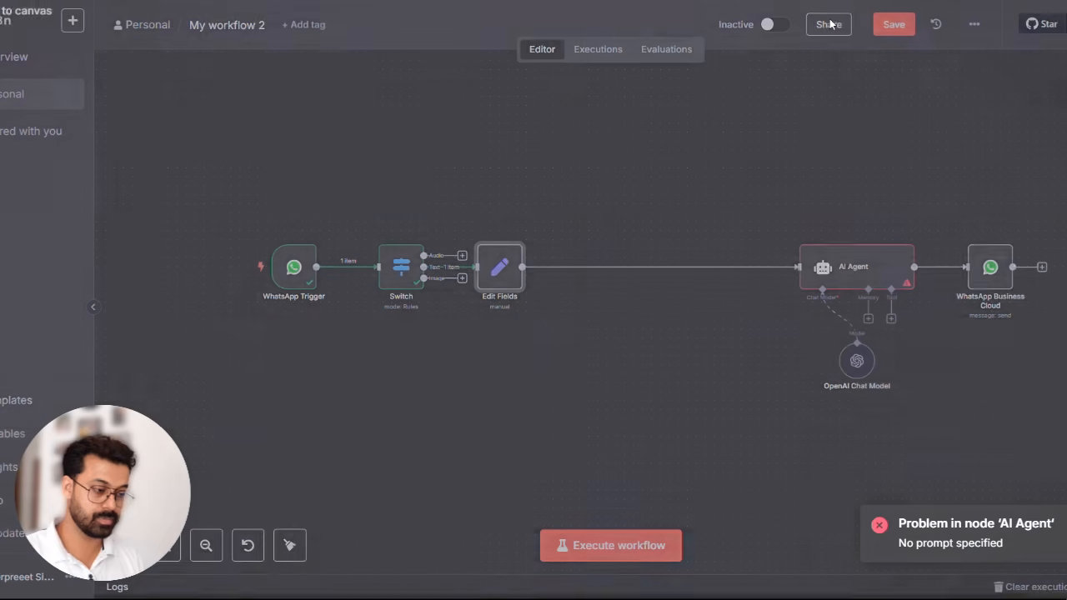
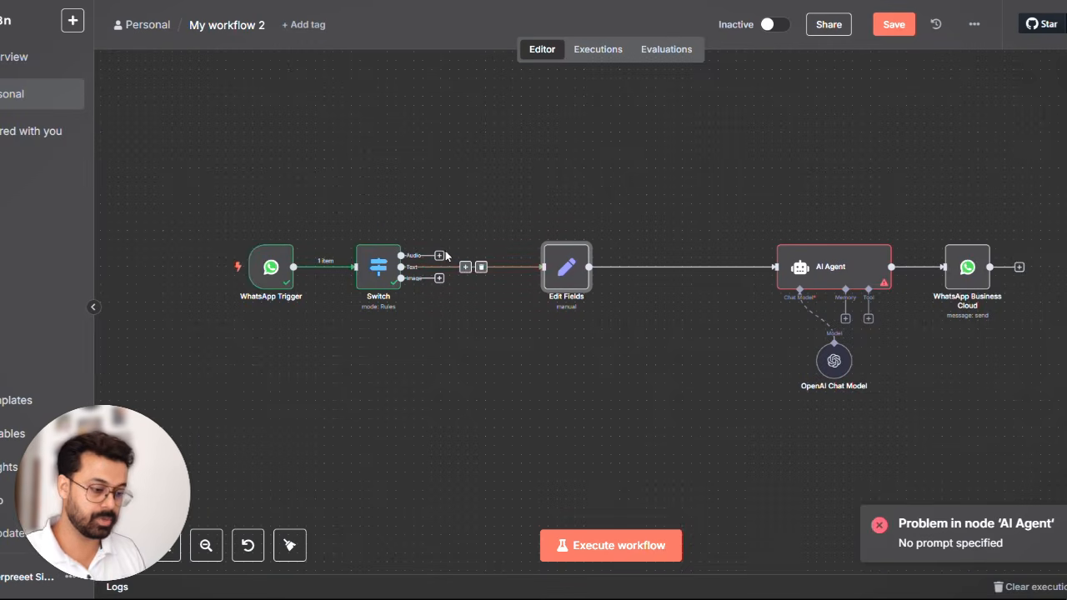
- Add a WhatsApp Business Cloud Download media node to the Switch's Audio output, using the WhatsApp account credential, and close it
left_click(473, 266)
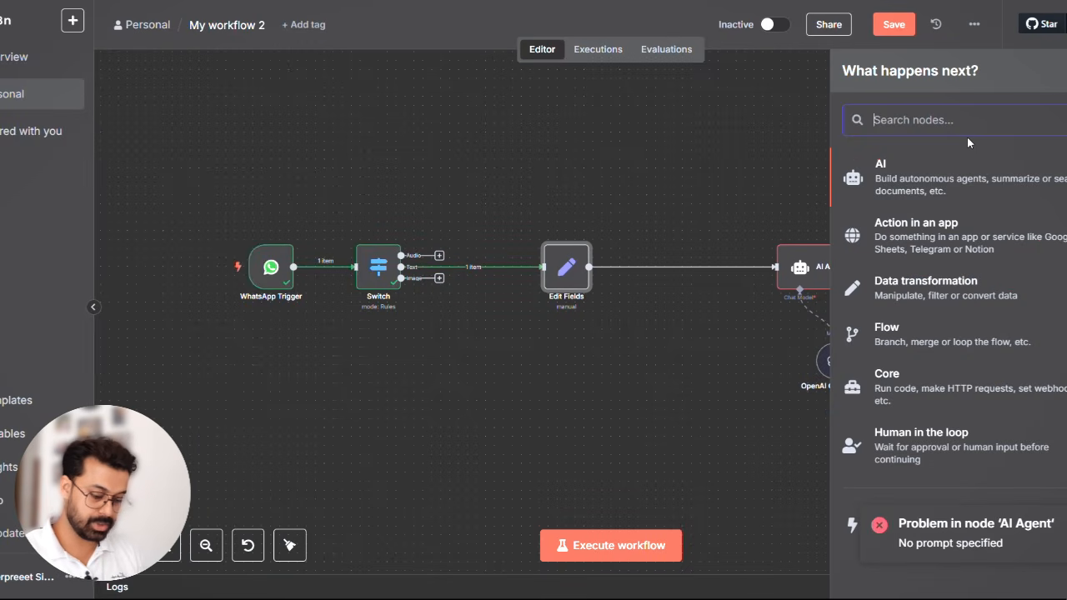
type("what")
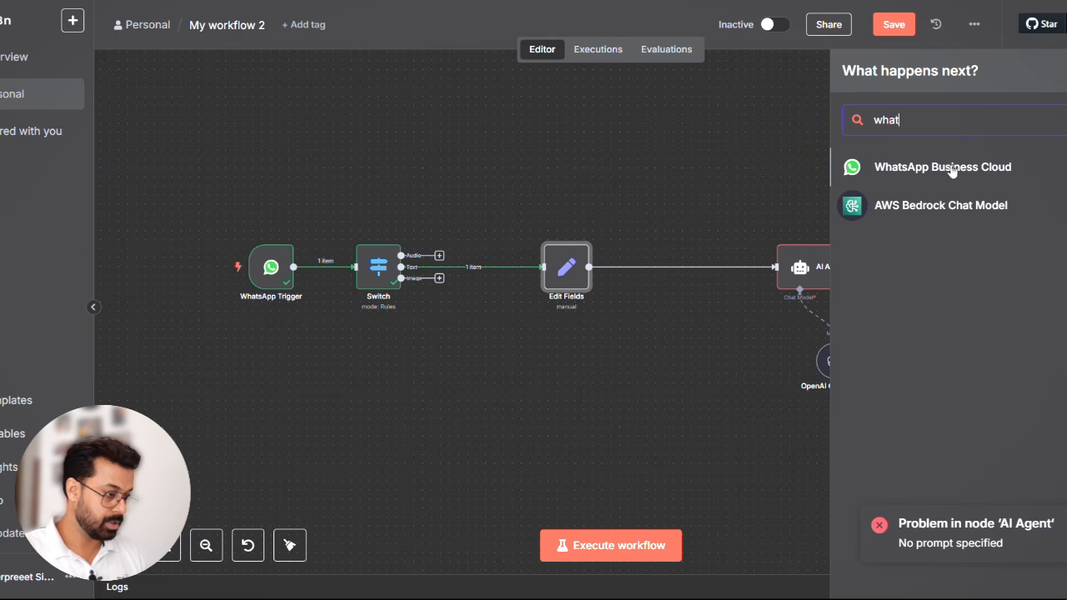
left_click(951, 169)
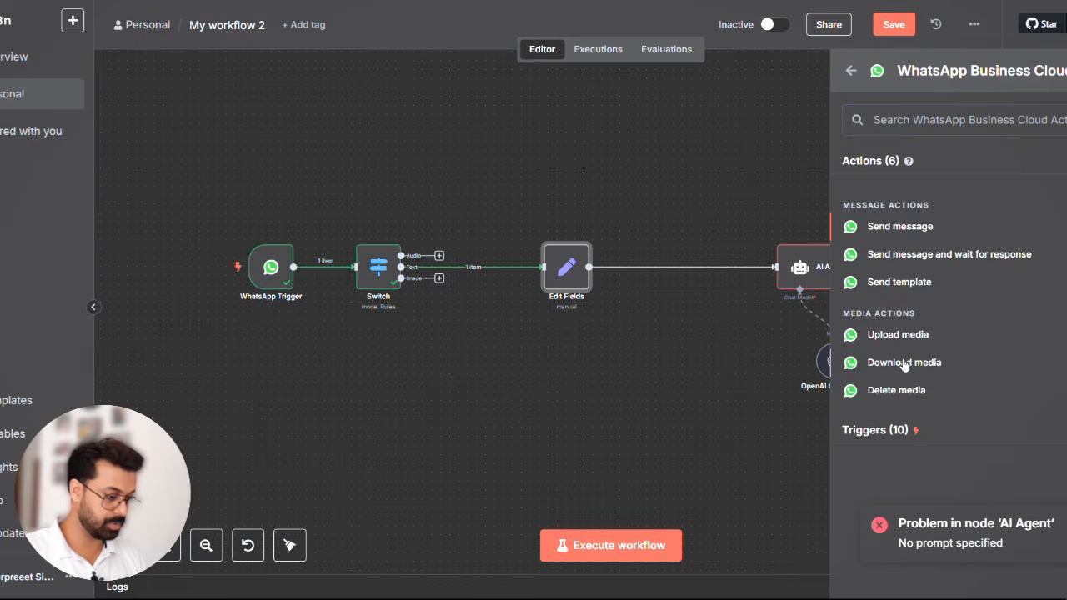
left_click(904, 363)
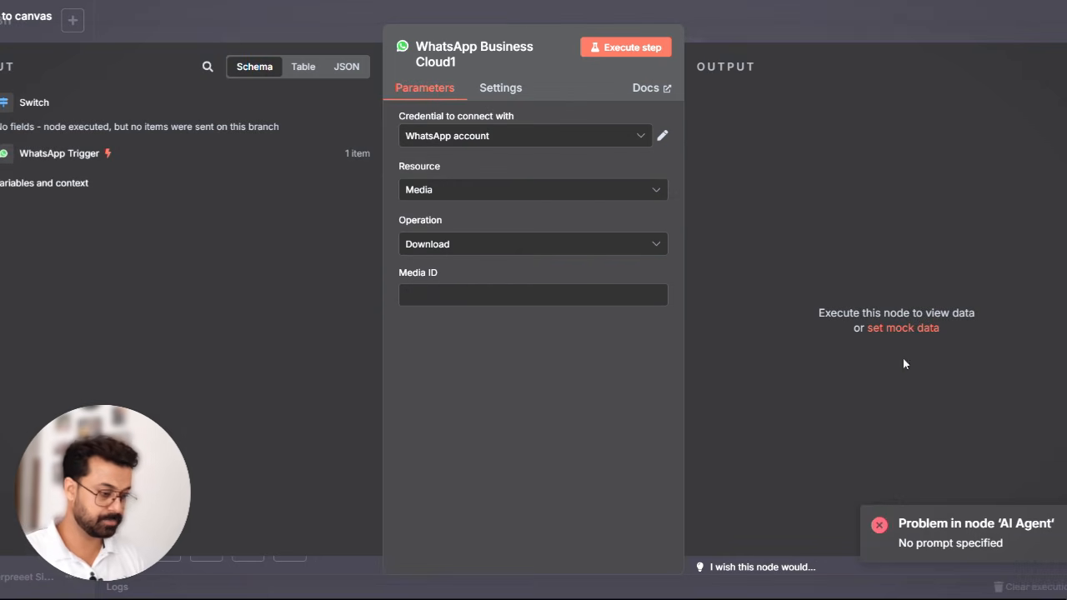
left_click(541, 138)
left_click(488, 181)
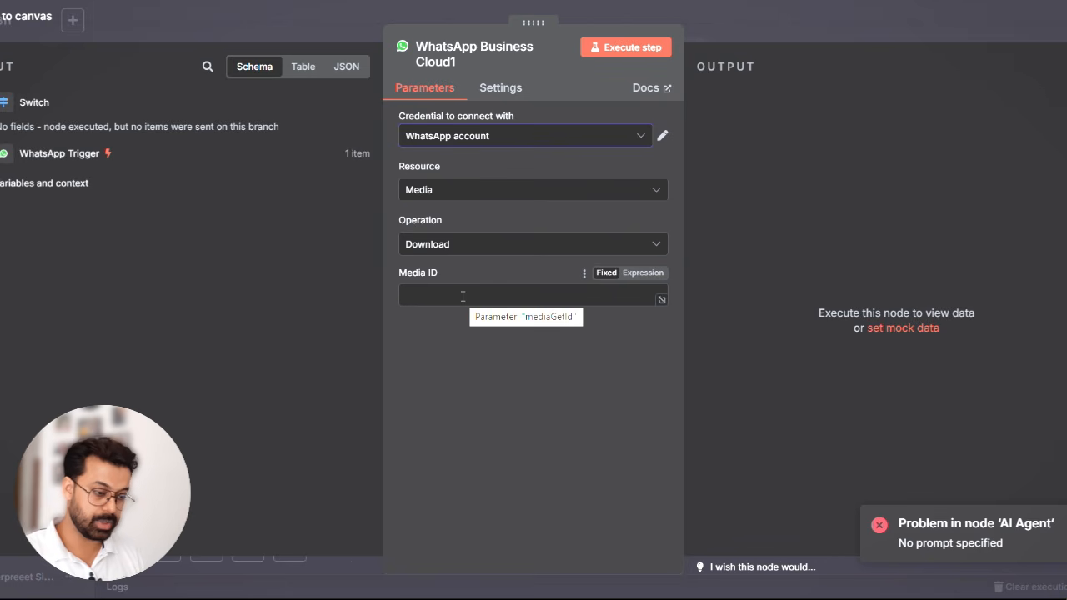
left_click(821, 23)
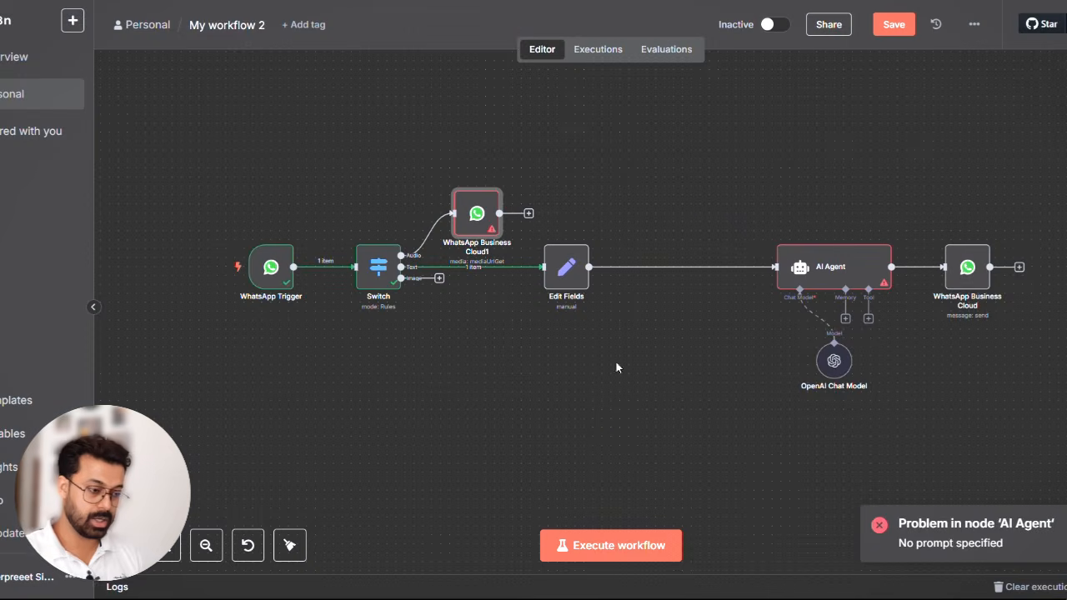
- Execute the workflow and send a short voice message in the Whatsapp Chatbot Test chat to supply audio test data
key("alt+Tab")
key("Escape")
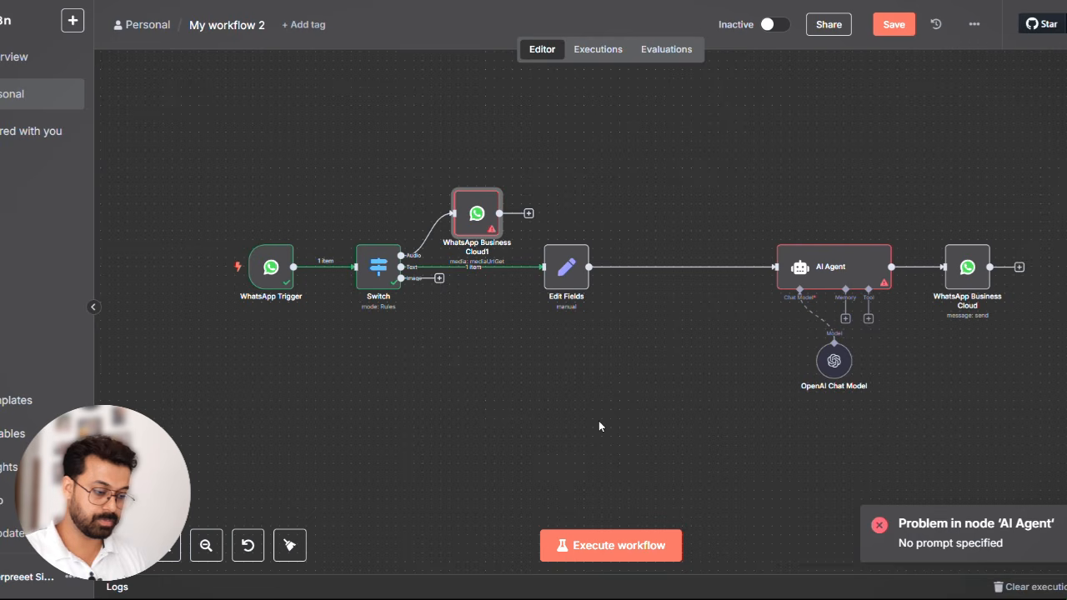
left_click(595, 537)
key("alt+Tab")
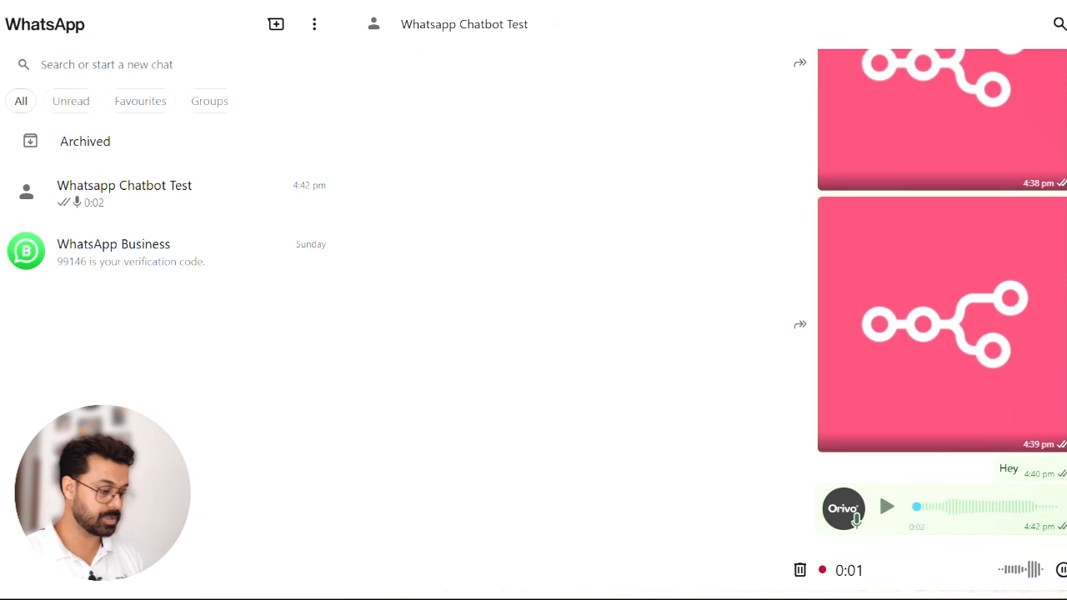
left_click(1066, 569)
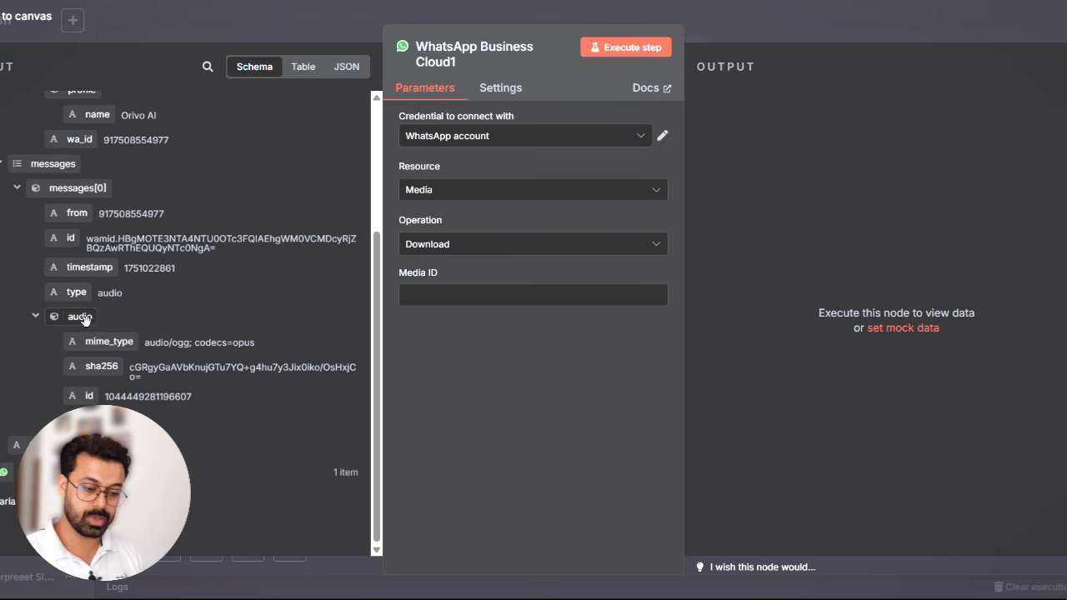
- Map {{ $json.messages[0].audio.id }} to the Media ID of the audio download node and close it
left_click_drag(86, 396, 443, 297)
left_click(478, 405)
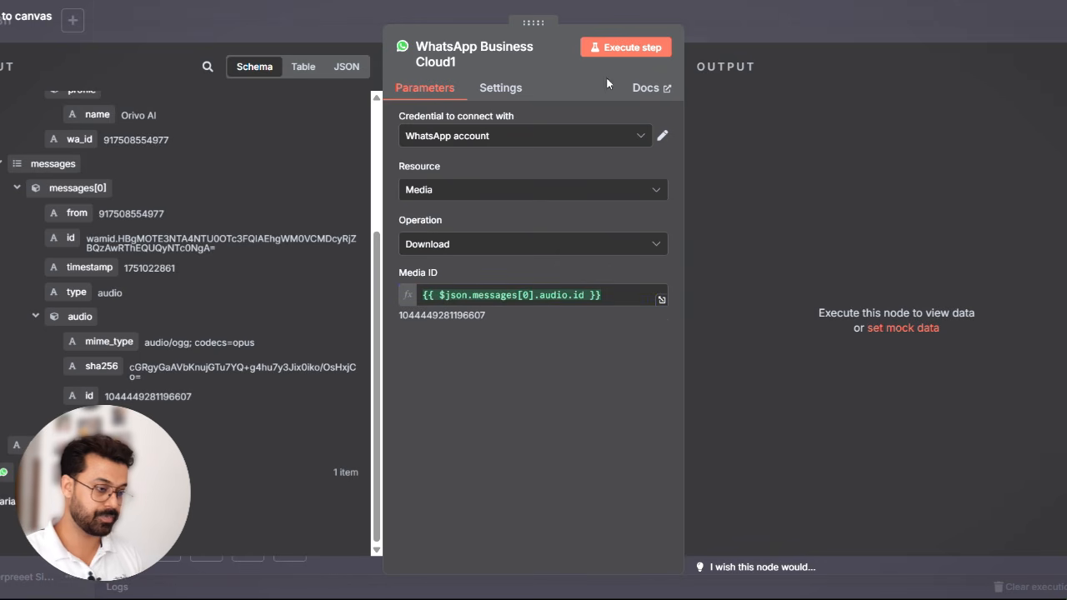
left_click(758, 19)
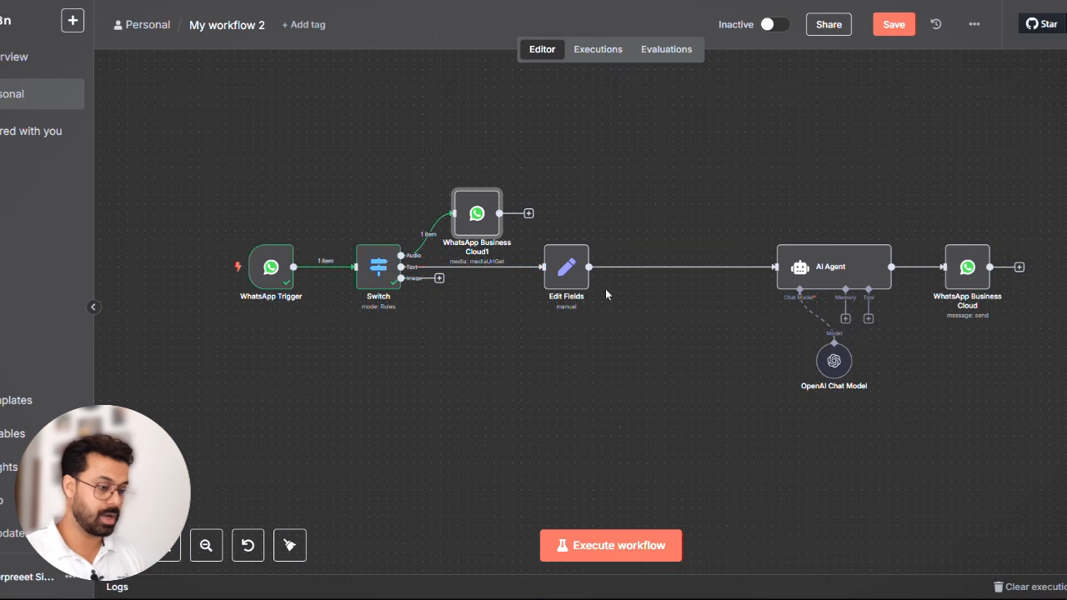
- Add an HTTP Request node after the audio branch's WhatsApp Business Cloud1 node and close it
left_click(528, 214)
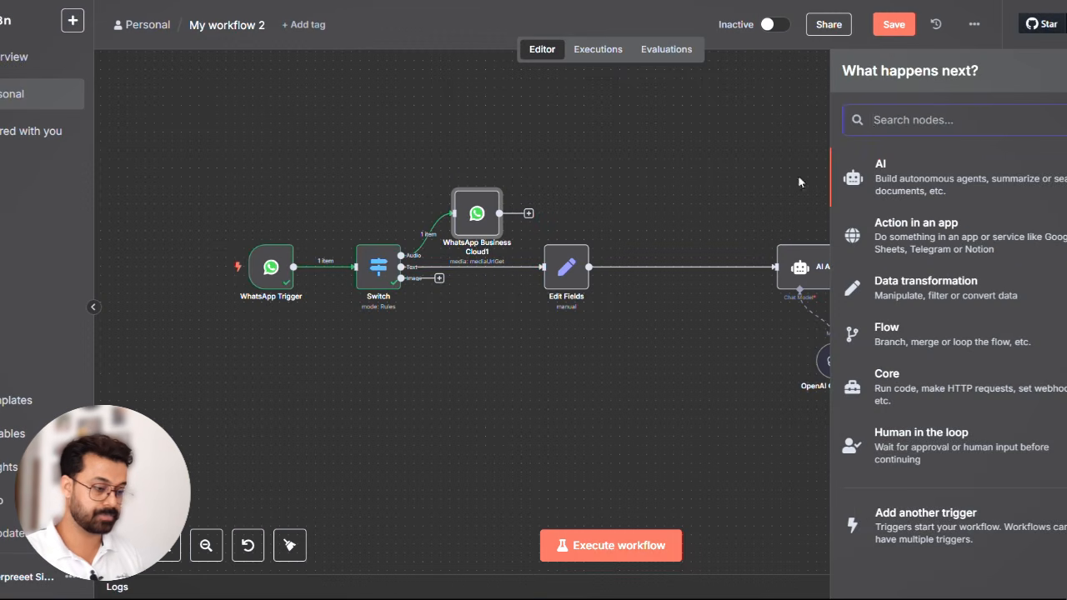
type("htt")
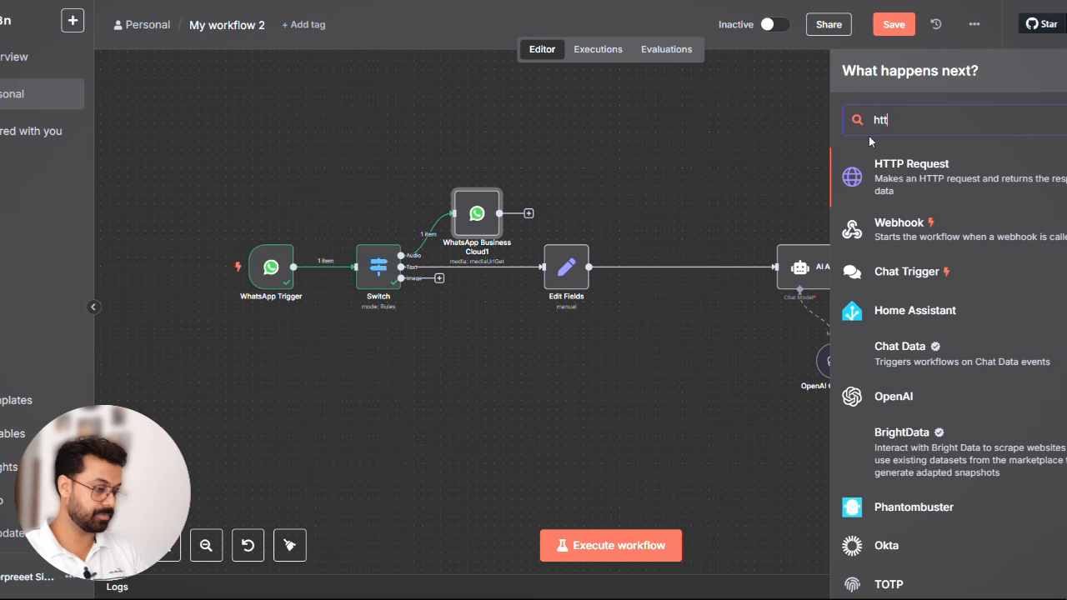
left_click(921, 190)
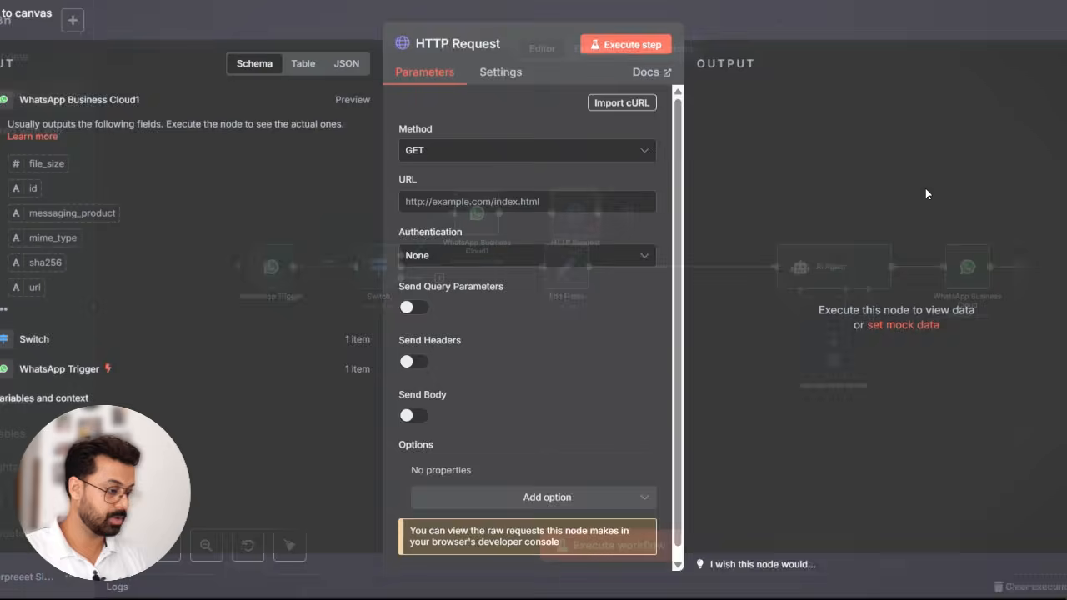
key("Escape")
- Execute the WhatsApp Business Cloud1 node and map its {{ $json.url }} output to the HTTP Request node's URL
left_click(457, 180)
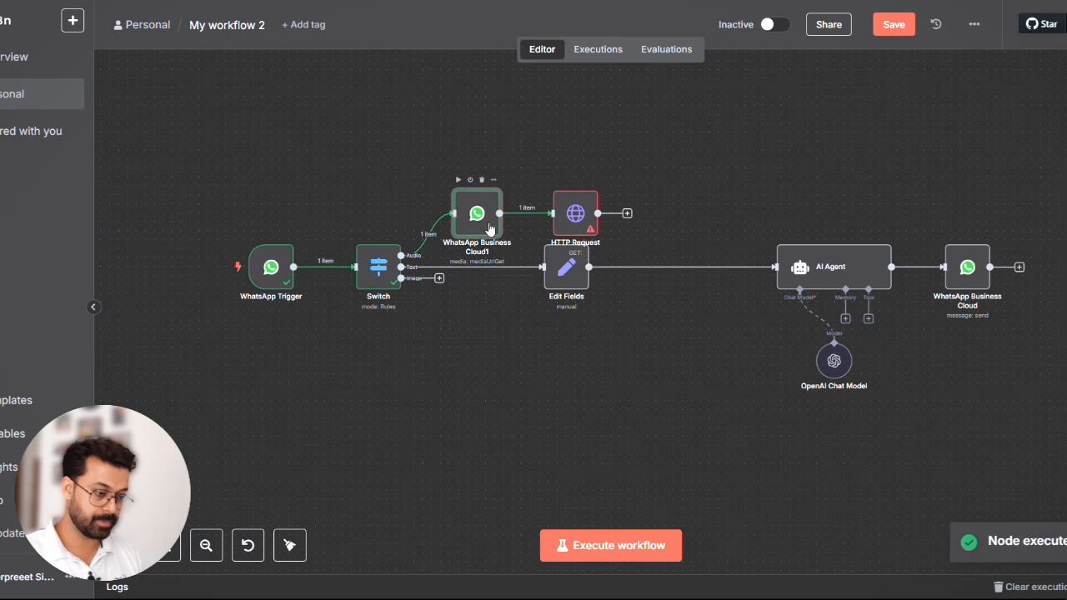
double_click(576, 215)
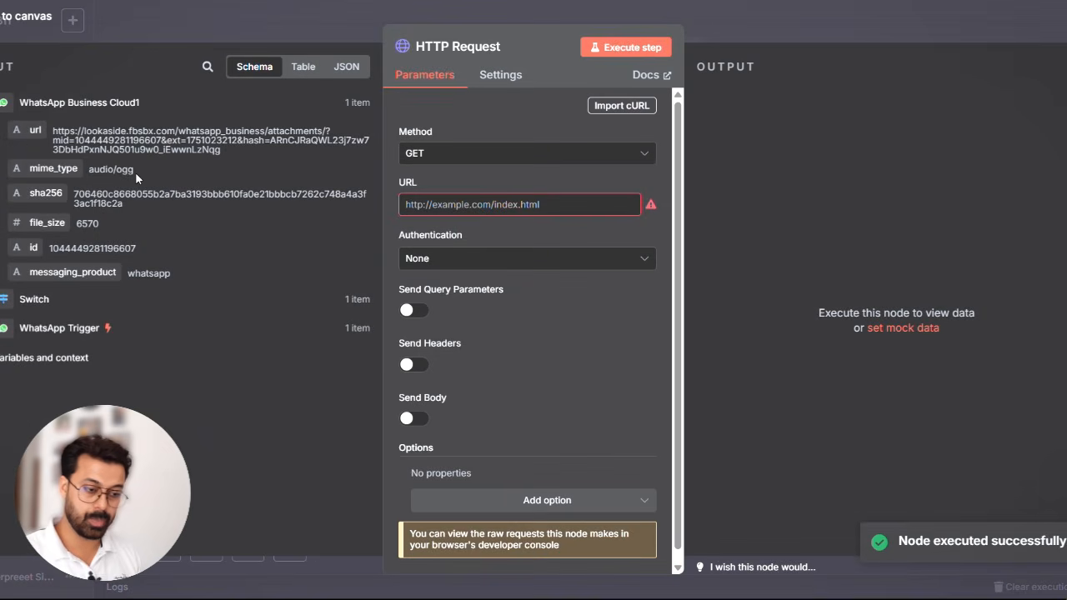
left_click_drag(33, 130, 469, 208)
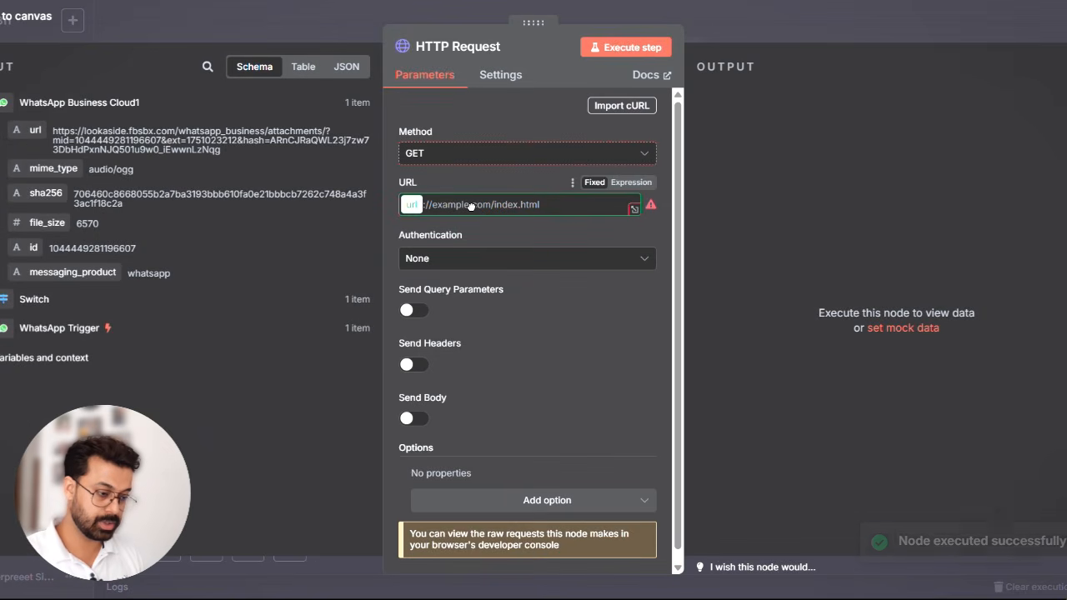
left_click(509, 172)
- Set the HTTP Request's authentication to Generic Credential Type with Header Auth
left_click(496, 286)
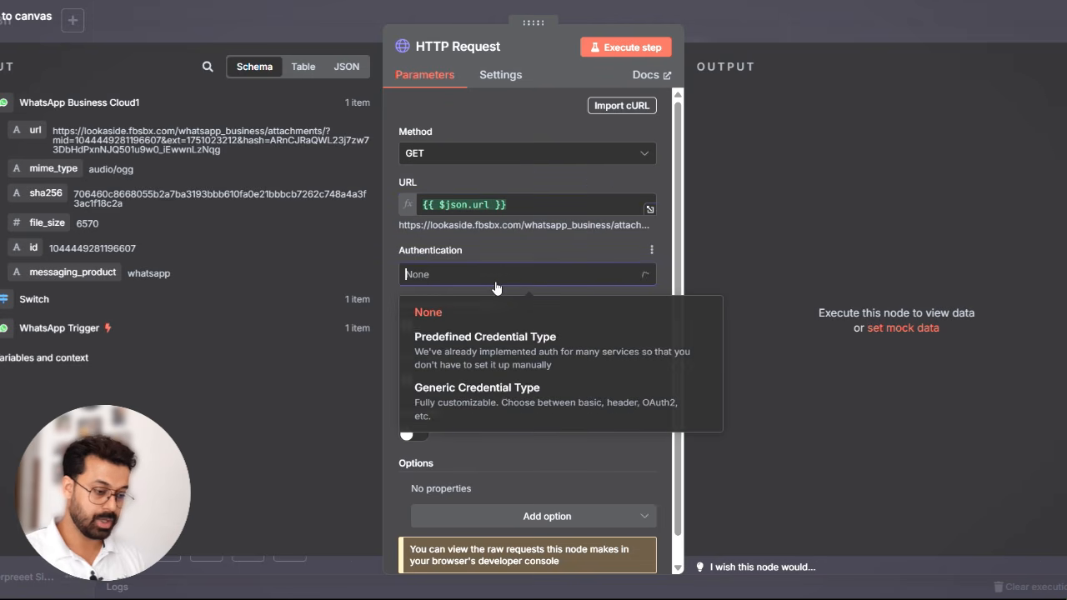
left_click(470, 414)
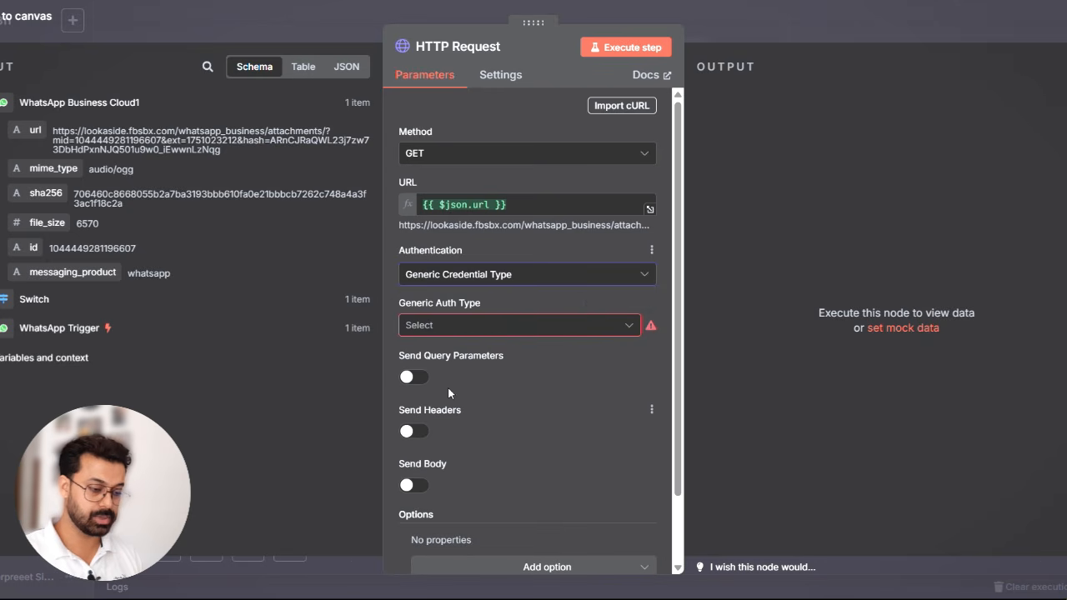
left_click(509, 327)
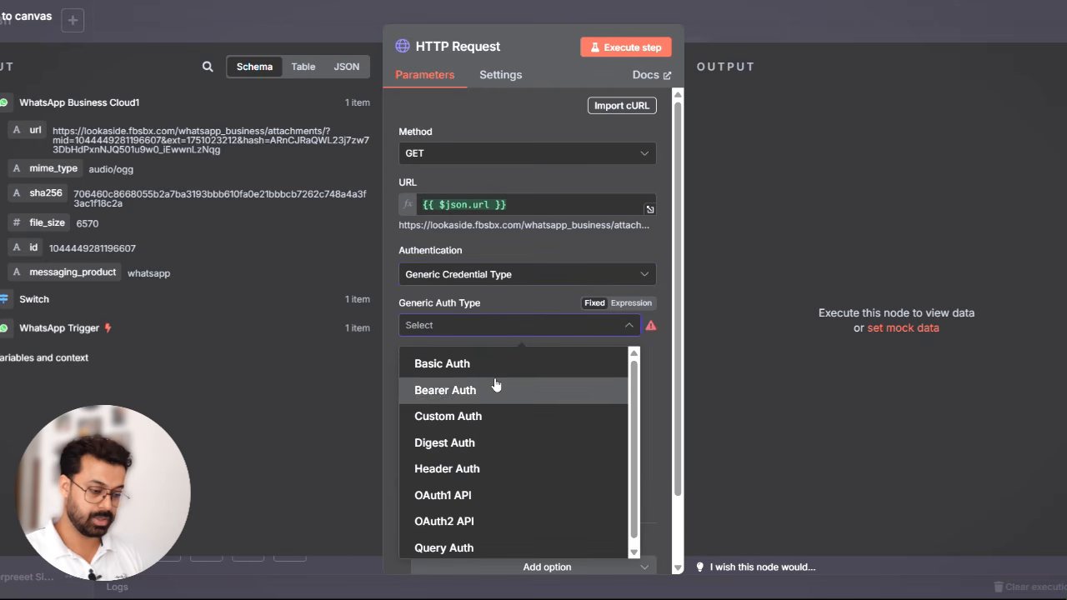
left_click(491, 472)
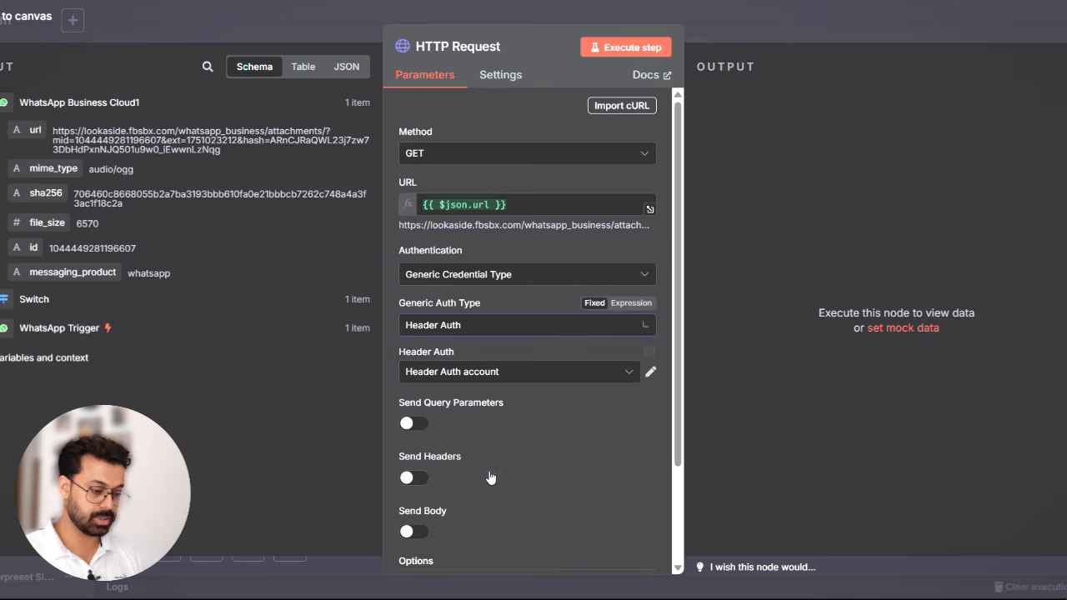
- Create a new Header Auth credential with the name Authorization and begin its value with "Bearer " as an expression
left_click(485, 373)
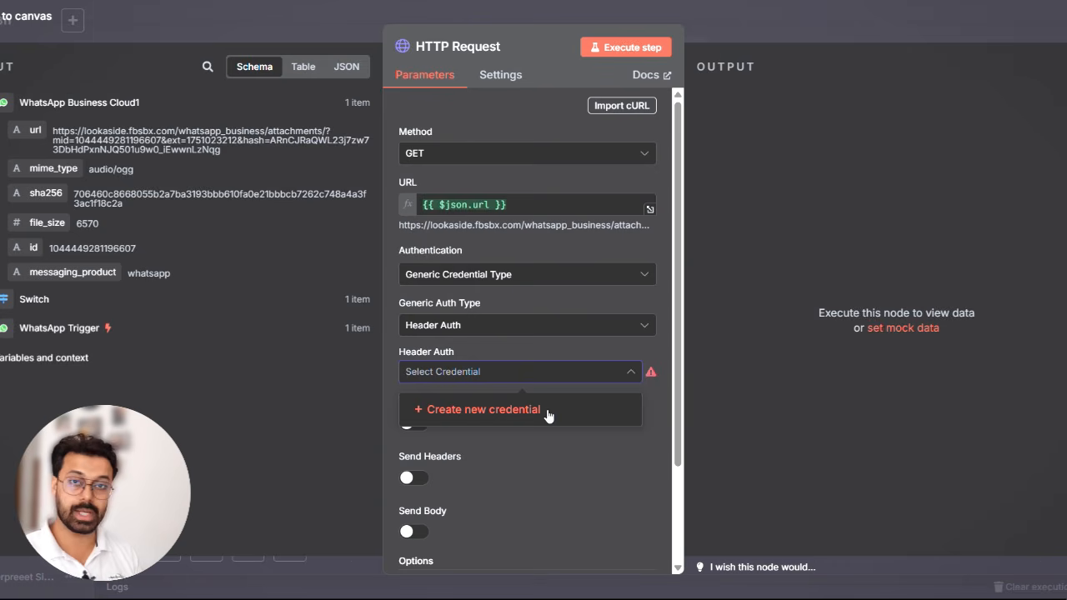
left_click(548, 411)
type("A")
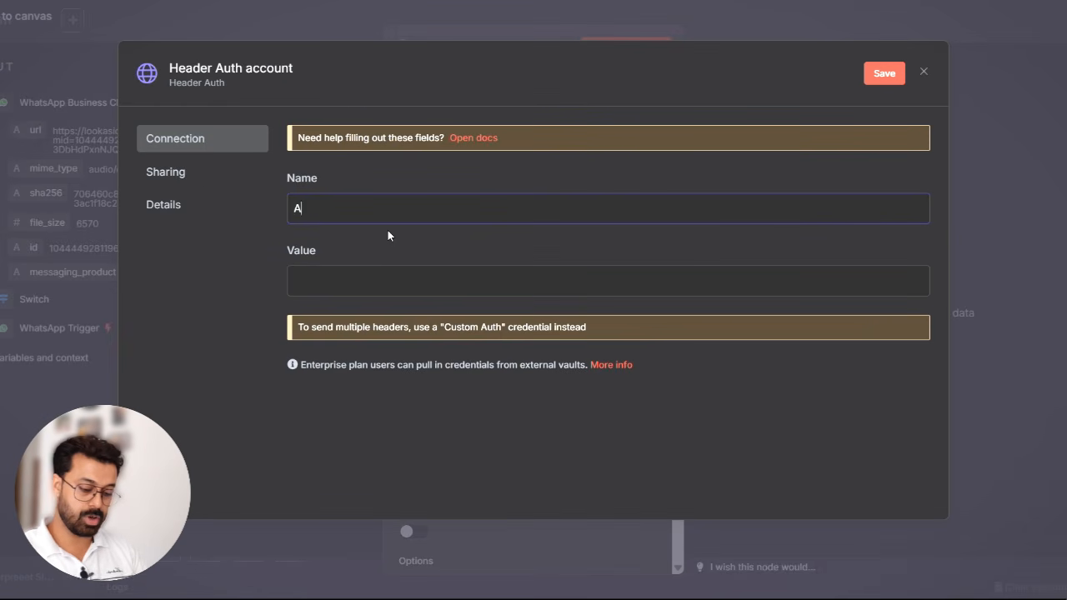
type("orization")
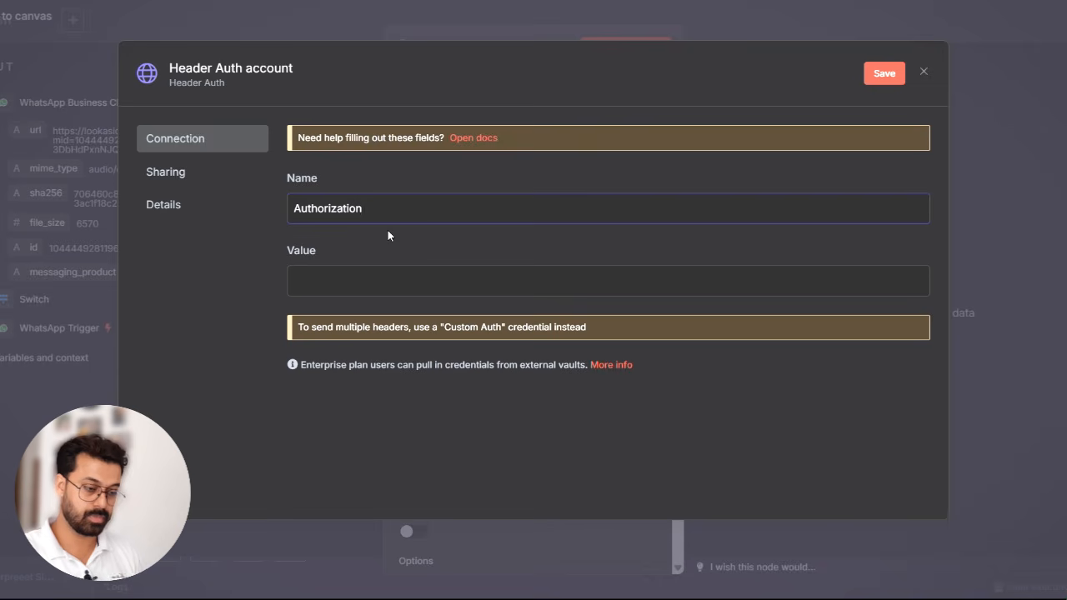
left_click(364, 278)
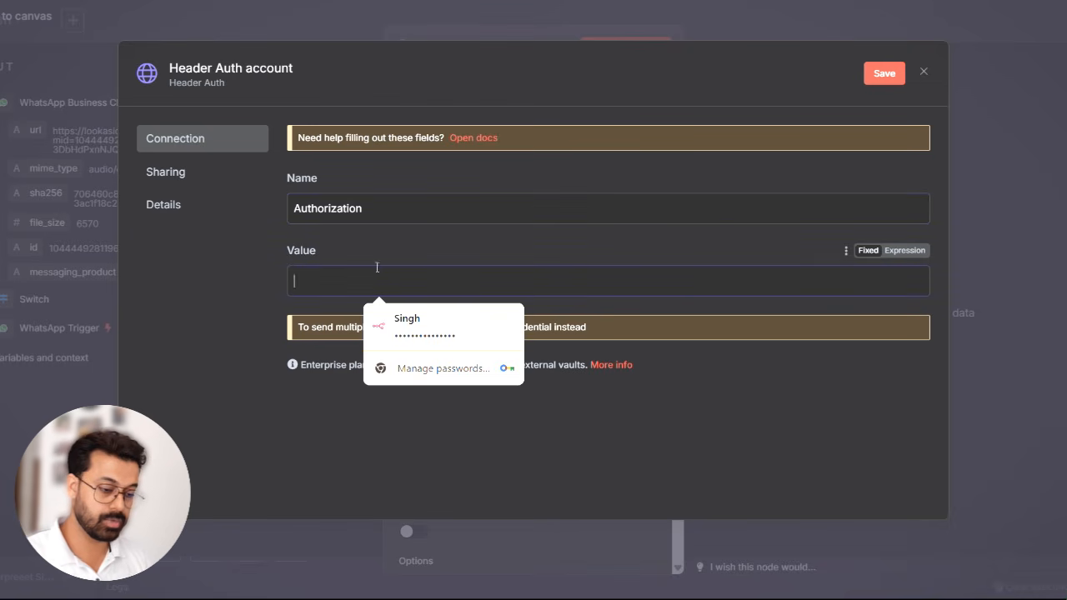
type("Be")
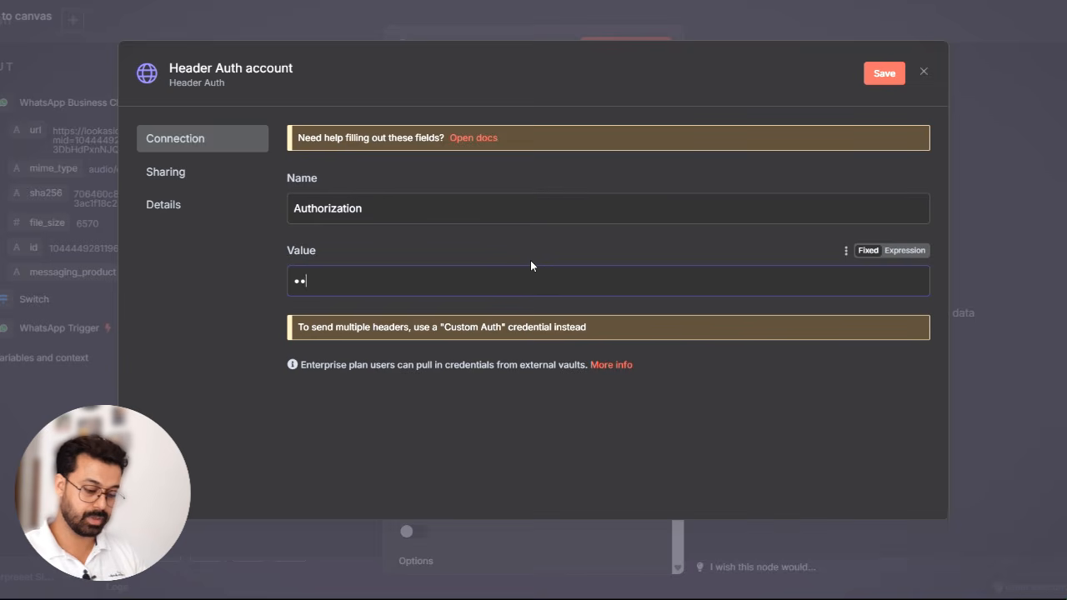
key("BackSpace")
key("BackSpace")
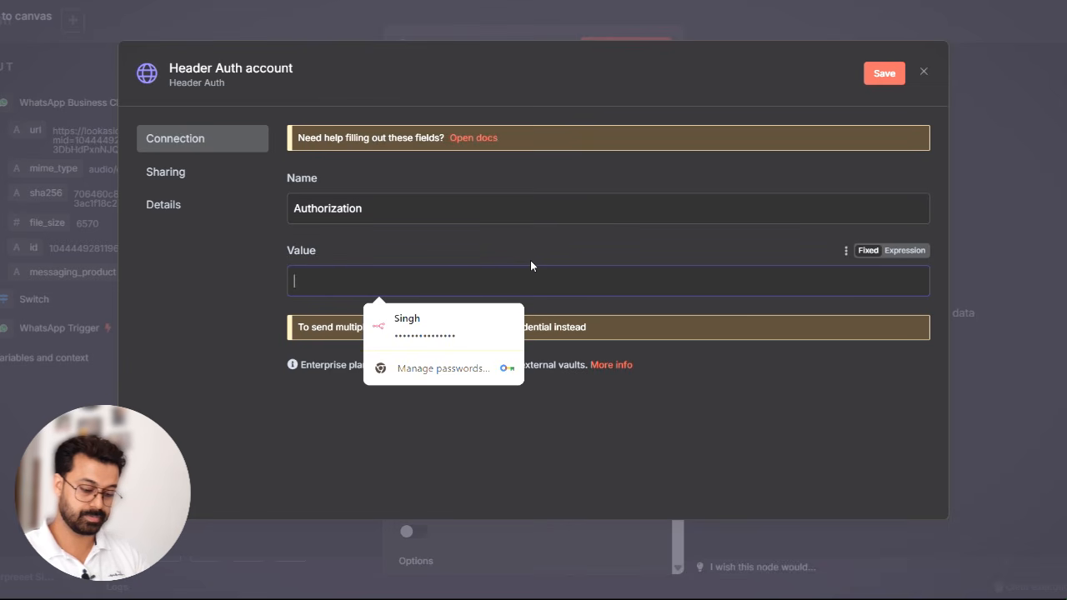
type("Bearer")
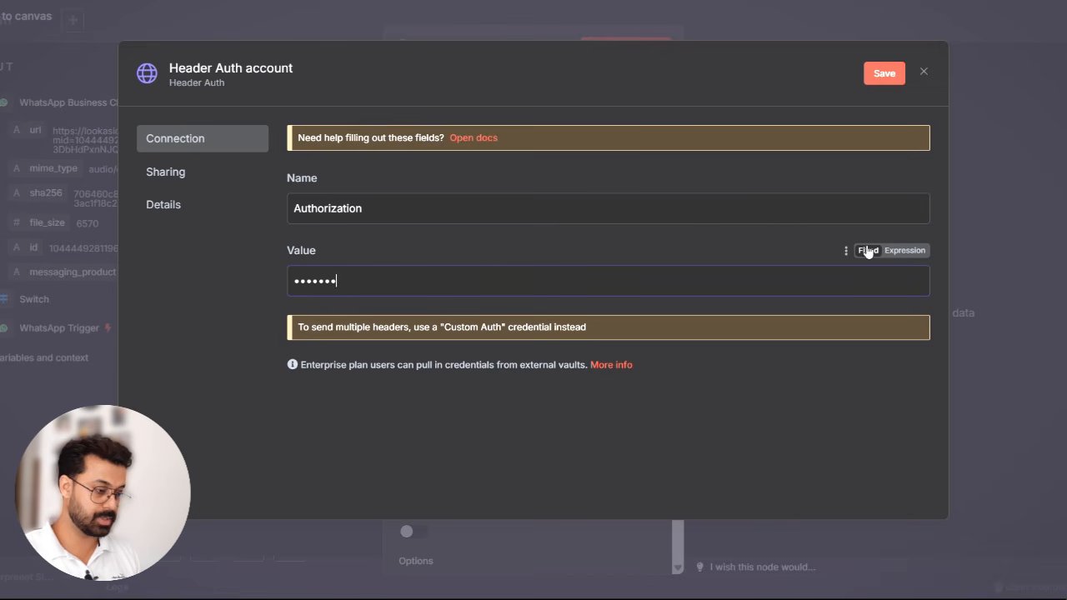
left_click(904, 251)
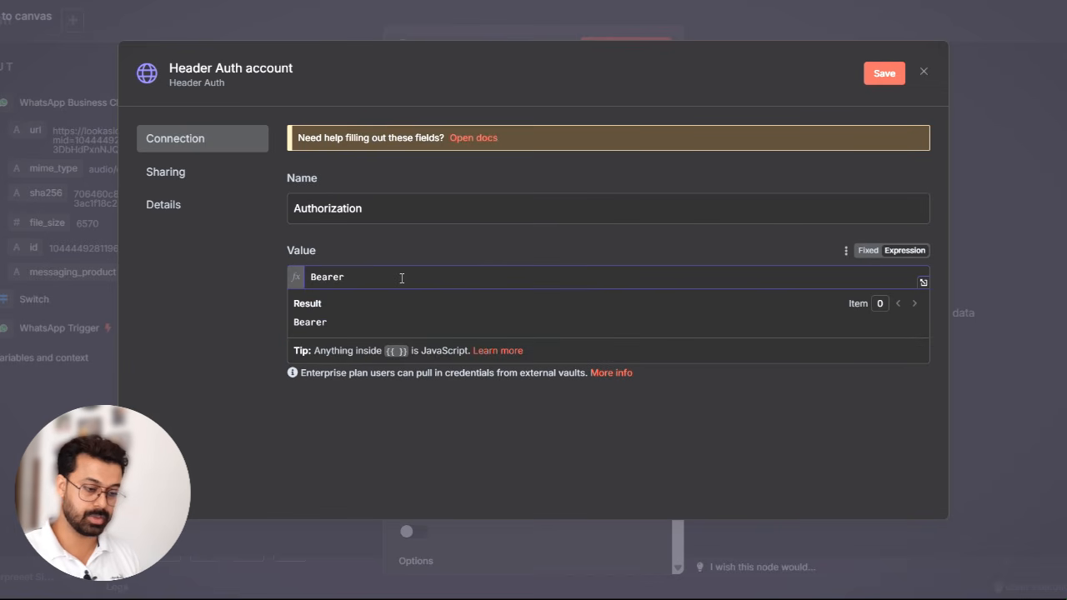
- Copy the temporary access token from Meta's API Setup page, paste it after Bearer, save the credential and close the HTTP Request node
key("alt+Tab")
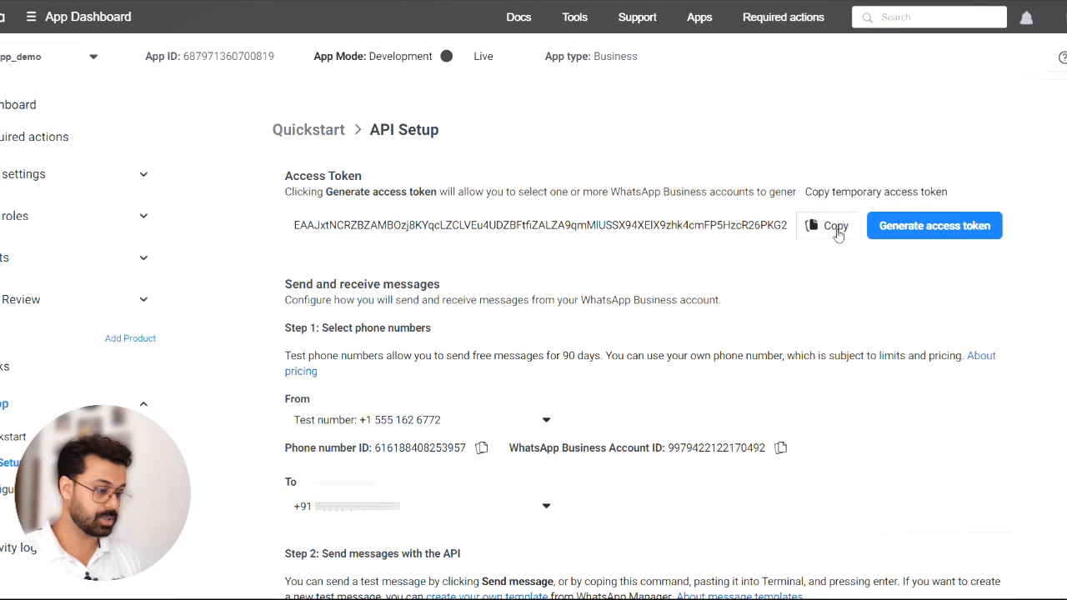
left_click(835, 226)
key("alt+Tab")
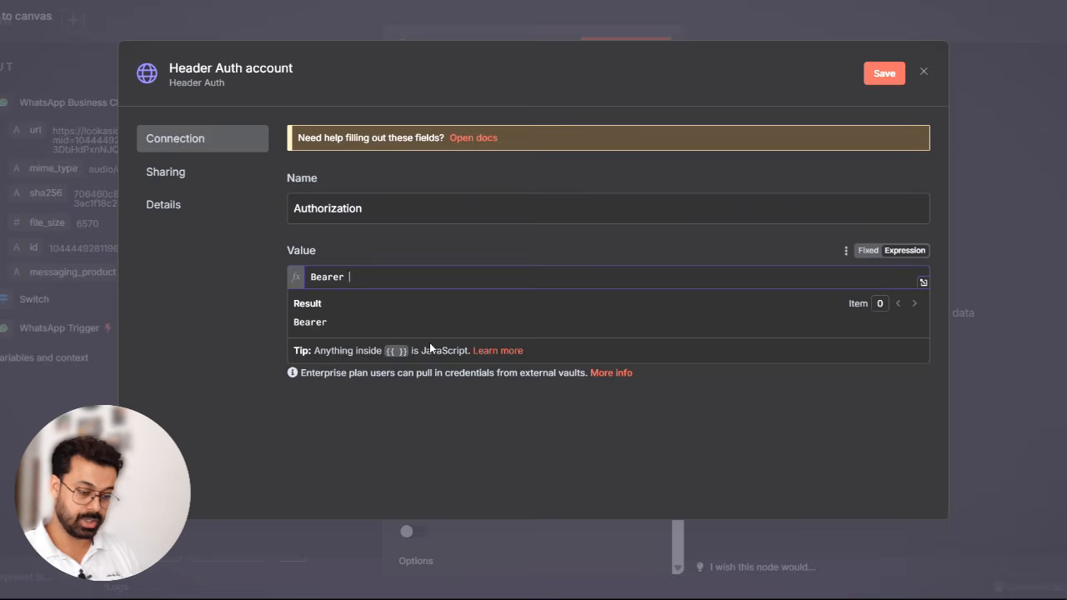
key("ctrl+v")
left_click(890, 73)
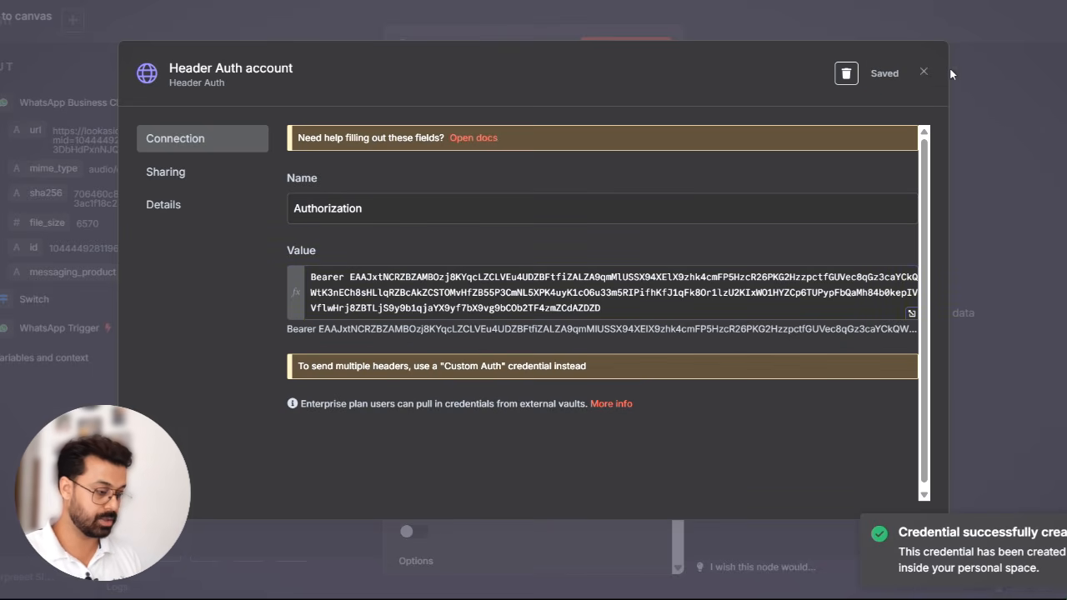
left_click(925, 72)
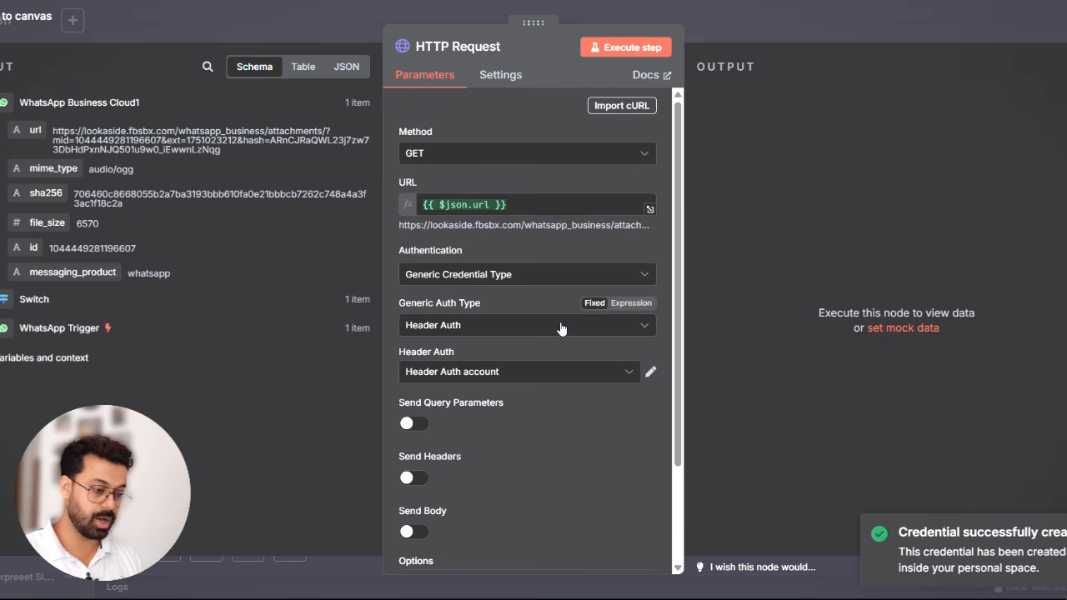
scroll(523, 464, "down", 2)
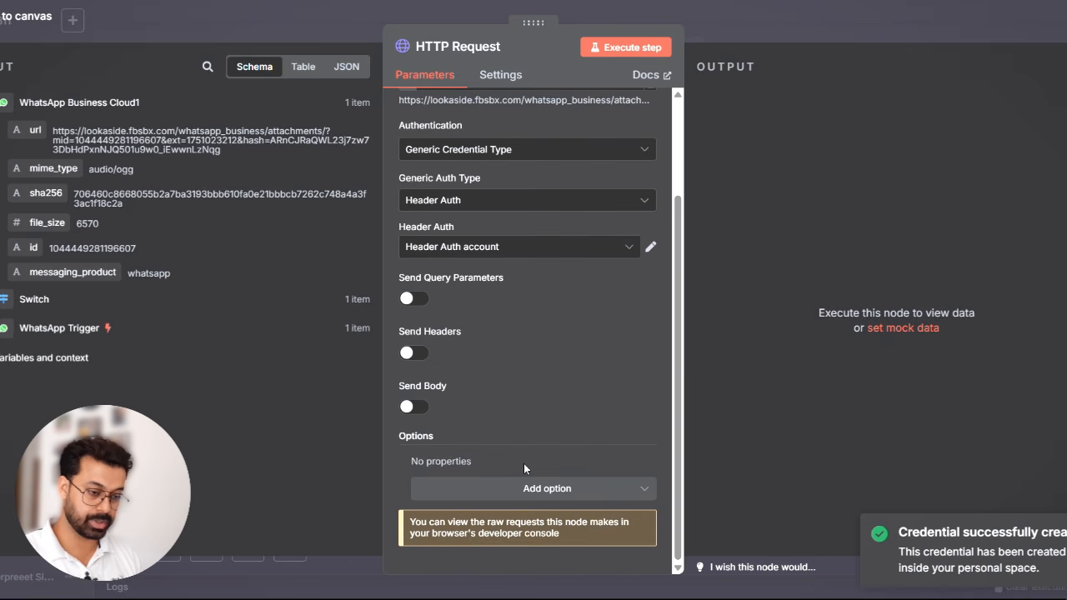
key("Escape")
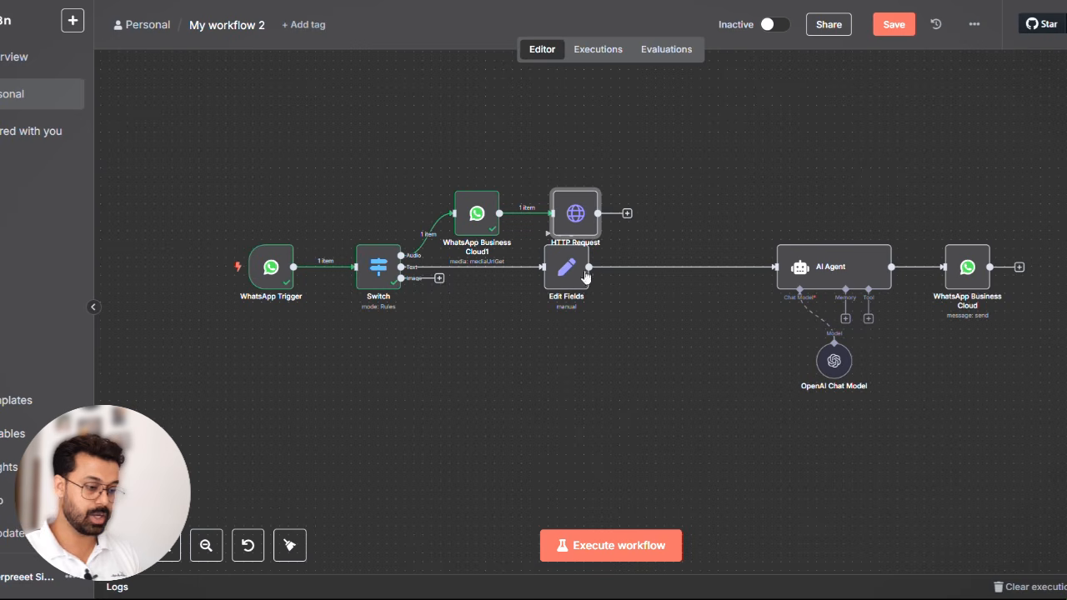
- Tidy up the arrangement of the workflow's nodes on the canvas
left_click(628, 213)
left_click(588, 435)
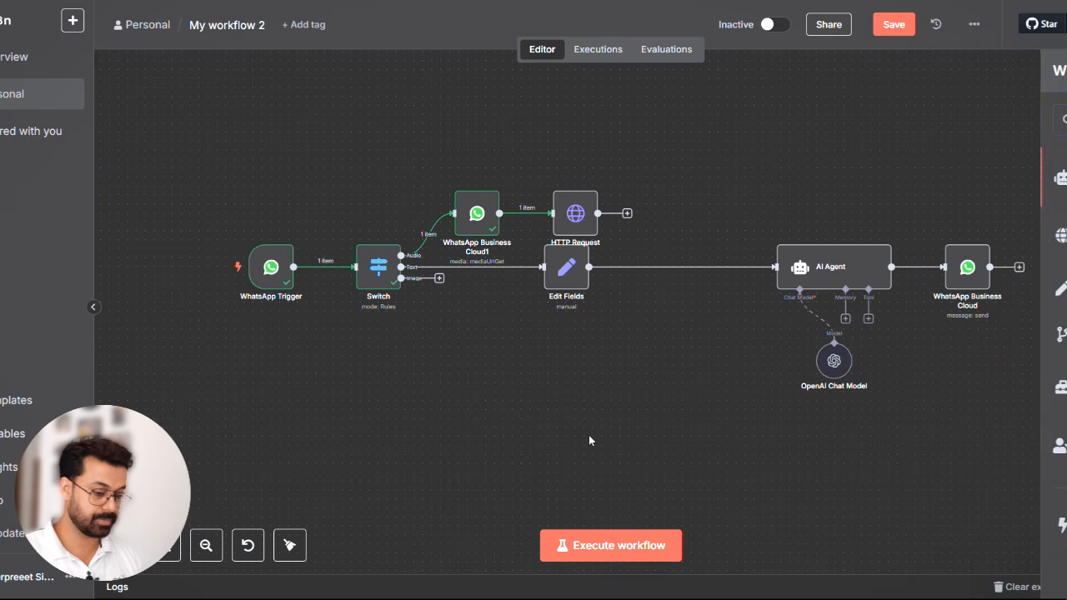
left_click(289, 545)
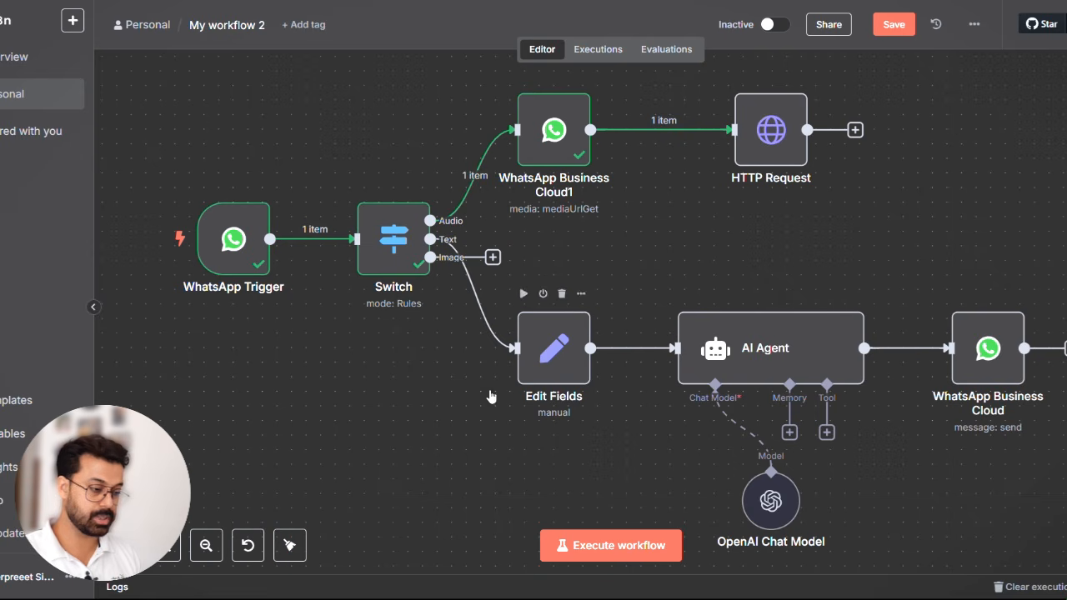
left_click(206, 546)
left_click(208, 553)
left_click(209, 552)
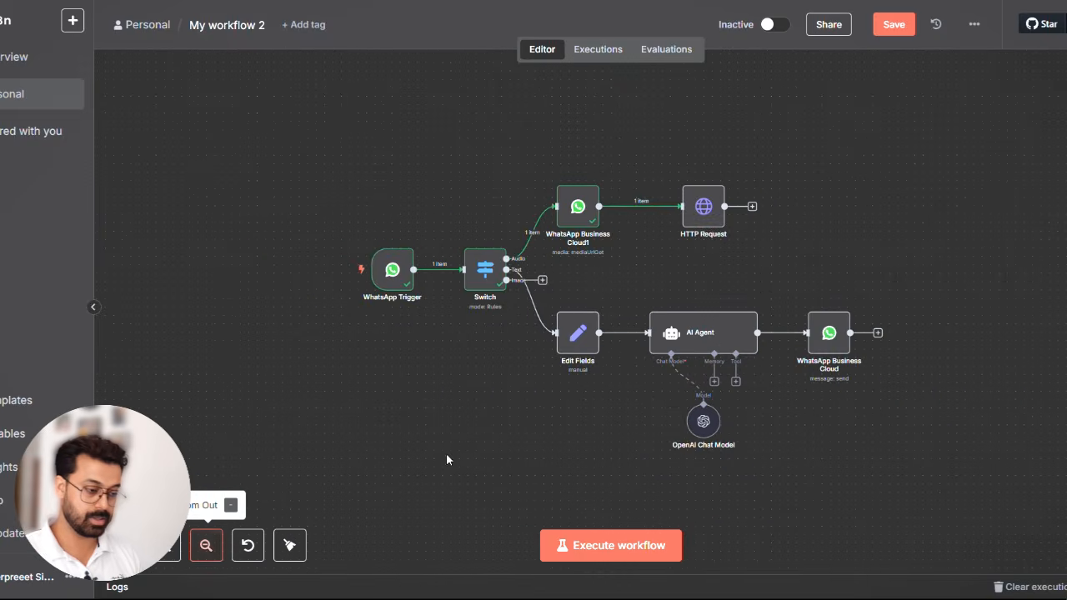
scroll(477, 448, "right", 3)
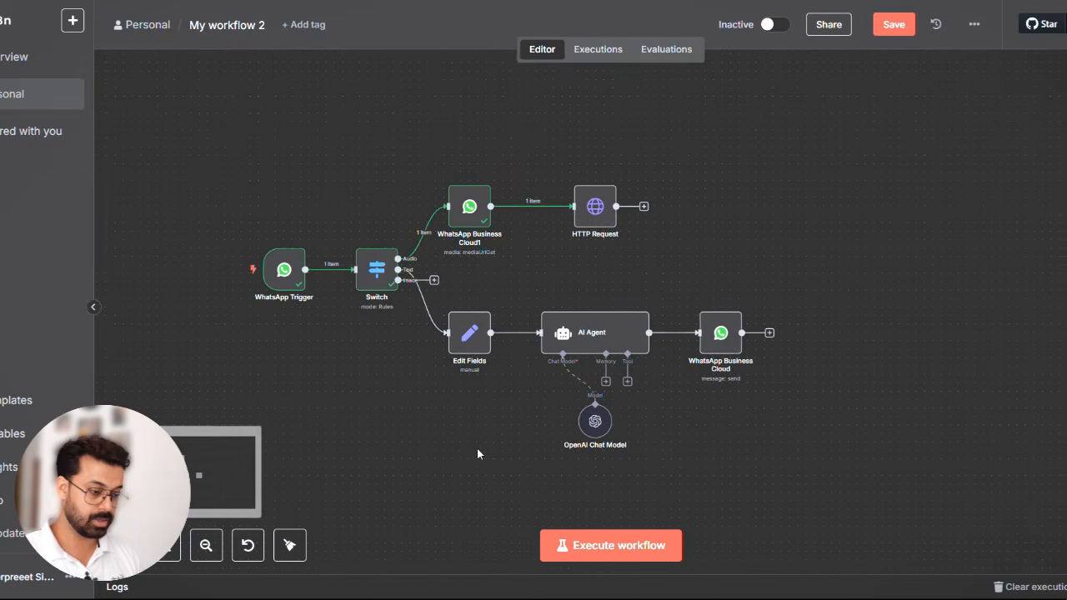
- Rename the WhatsApp Business Cloud1 node as Audio Download URL and return to the canvas
double_click(471, 209)
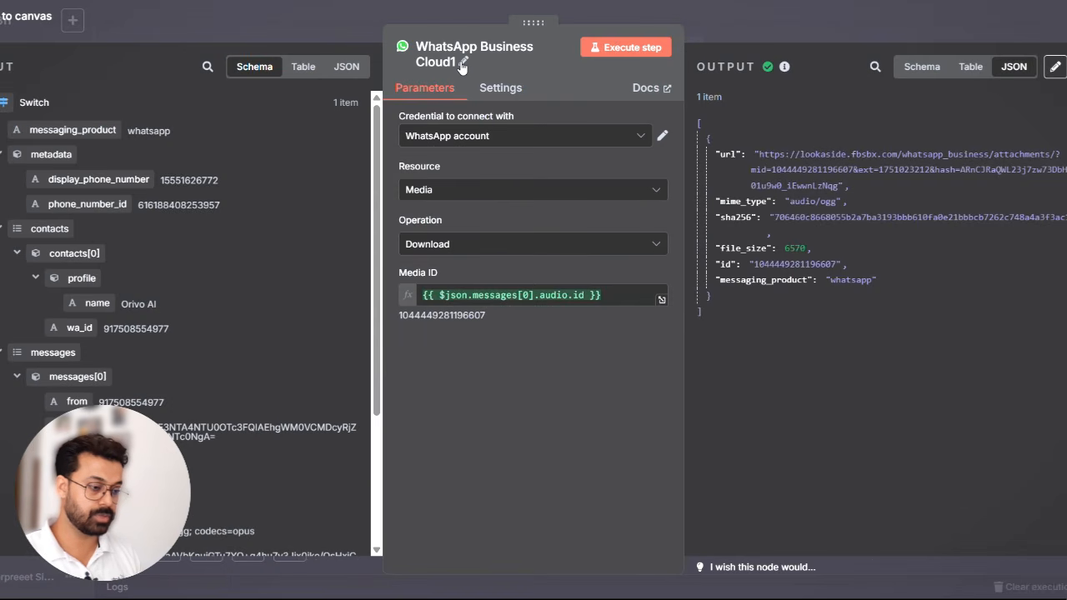
left_click(463, 62)
key("ctrl+a")
type("Audio Download URL")
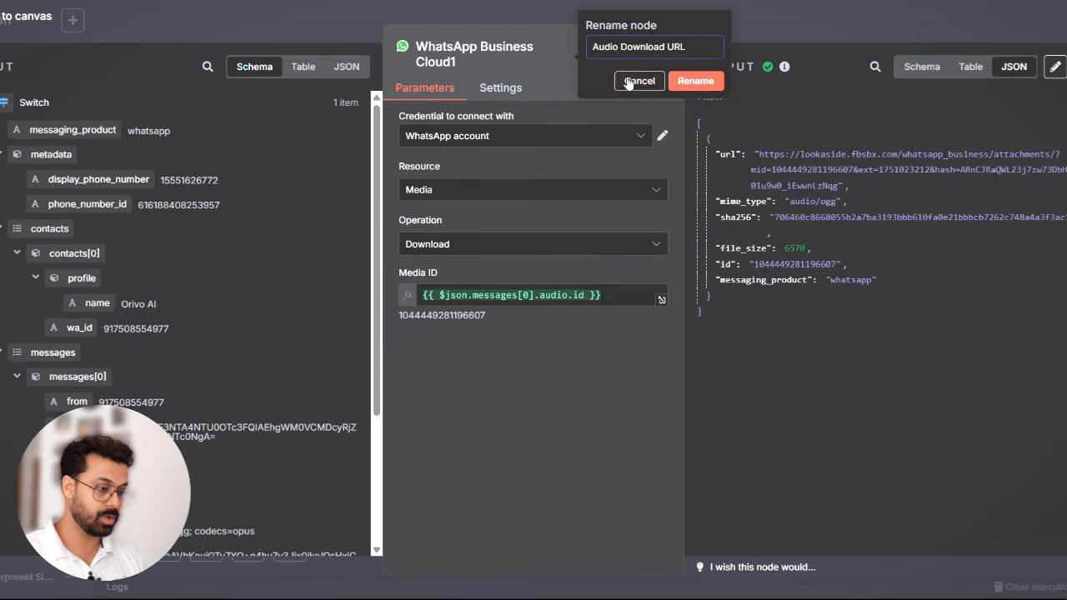
left_click(692, 80)
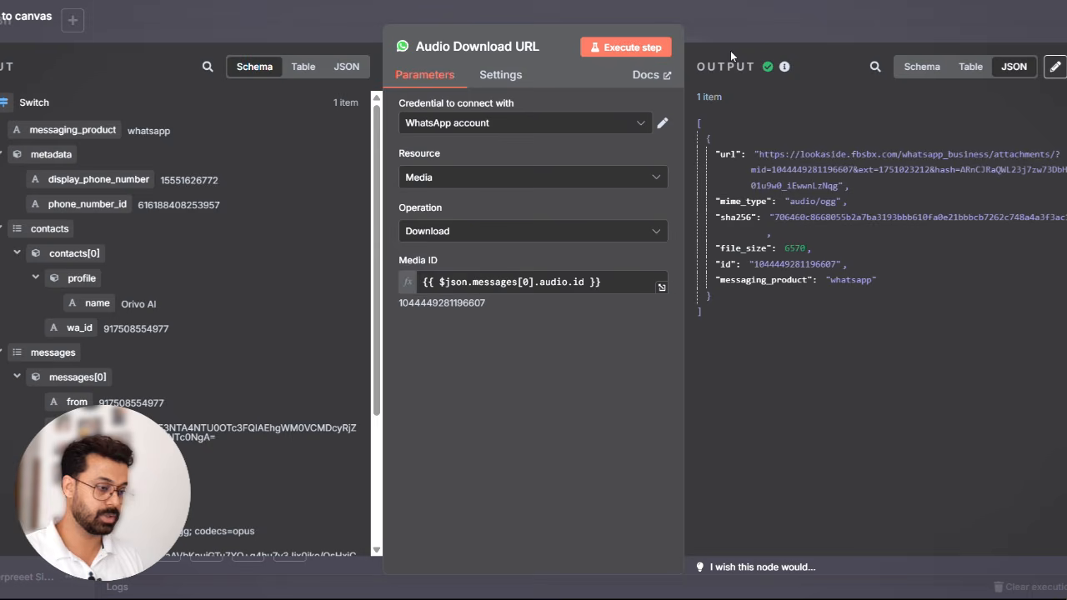
left_click(779, 21)
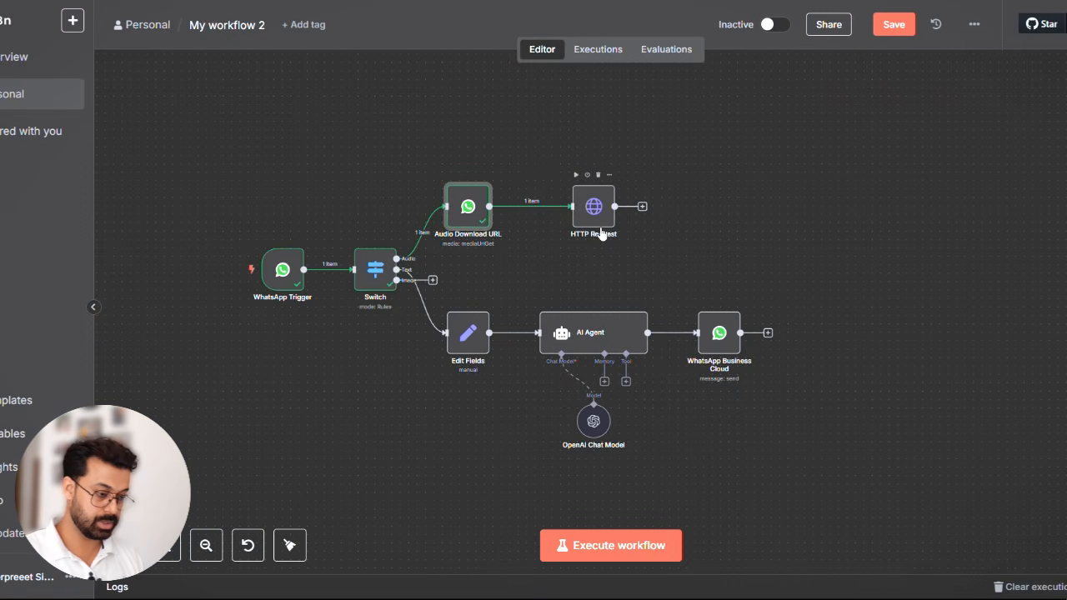
- Add an OpenAI node with the Transcribe a Recording action after the HTTP Request node and return to the canvas
scroll(651, 225, "right", 2)
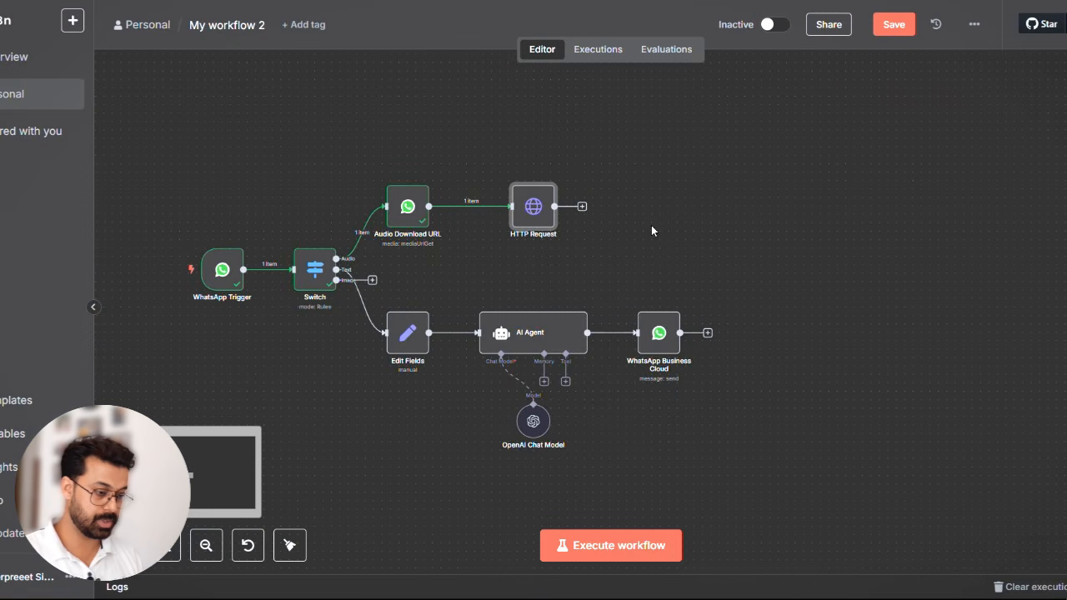
left_click(581, 208)
type("open")
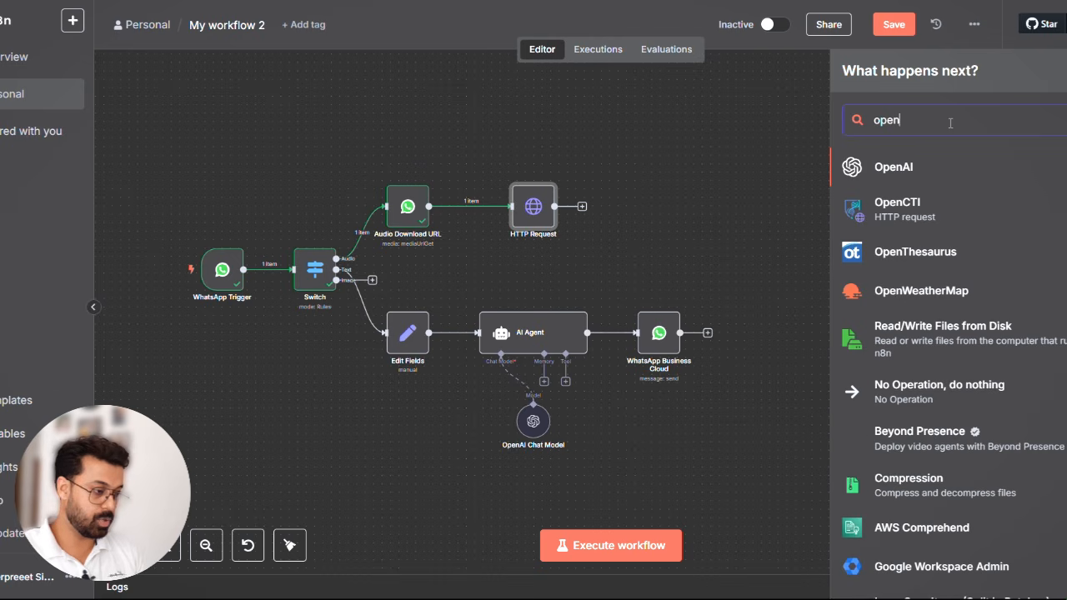
left_click(929, 166)
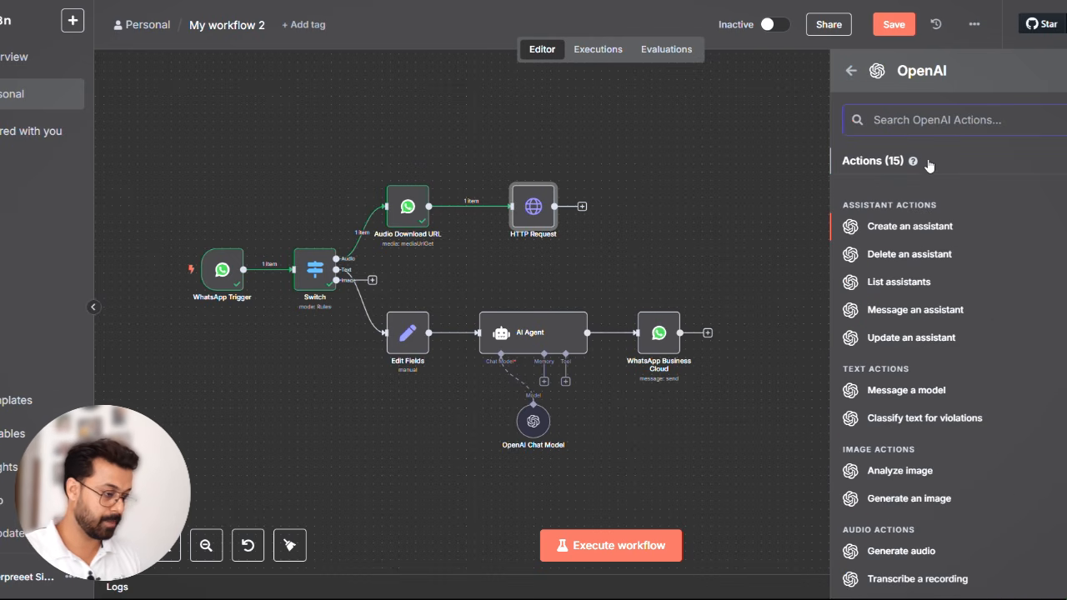
scroll(974, 346, "down", 4)
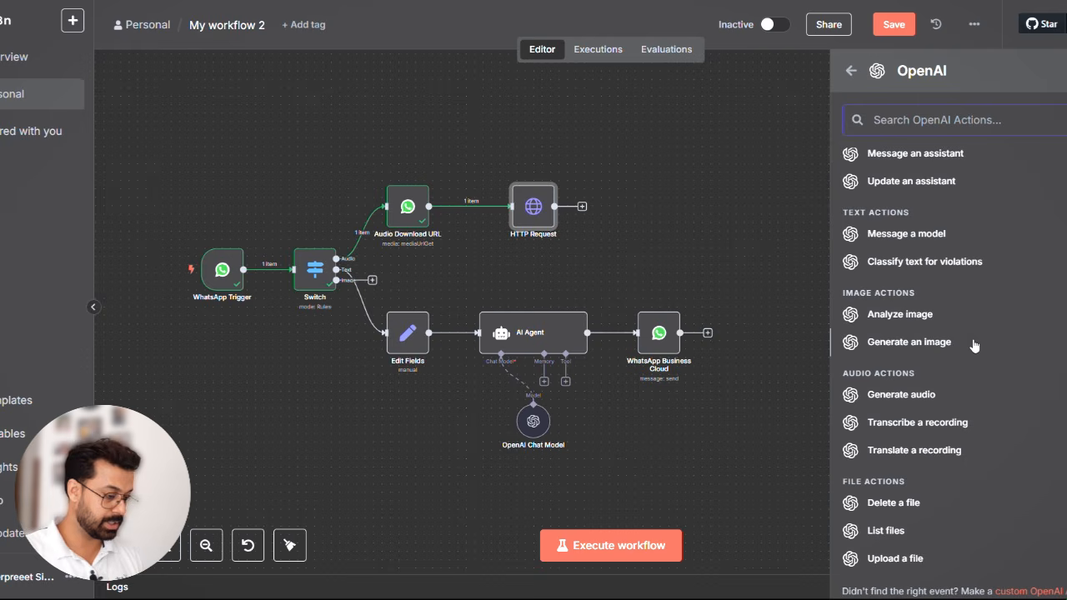
left_click(923, 425)
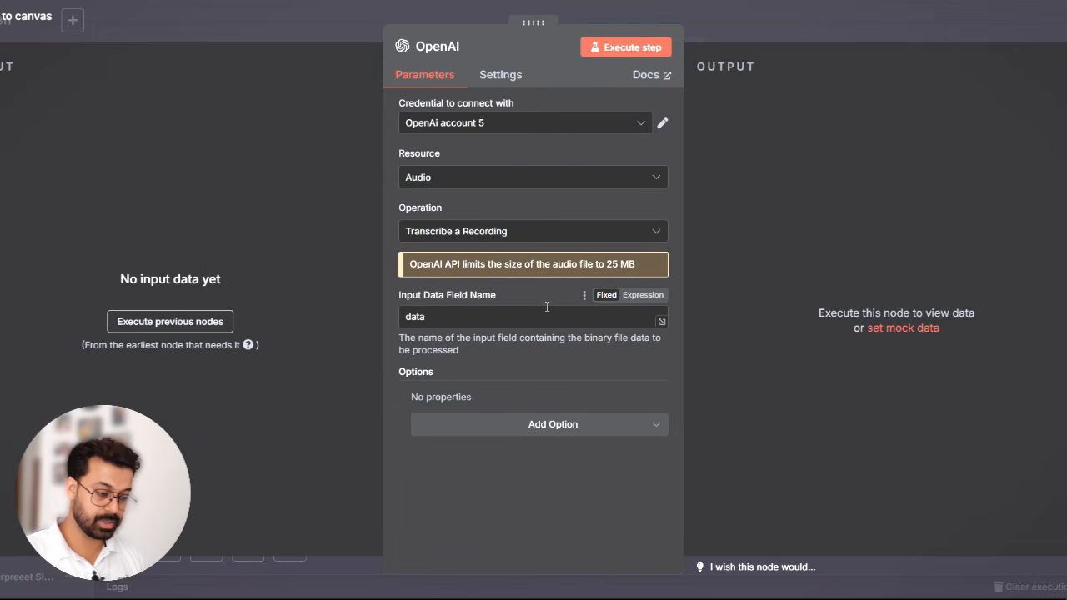
key("Escape")
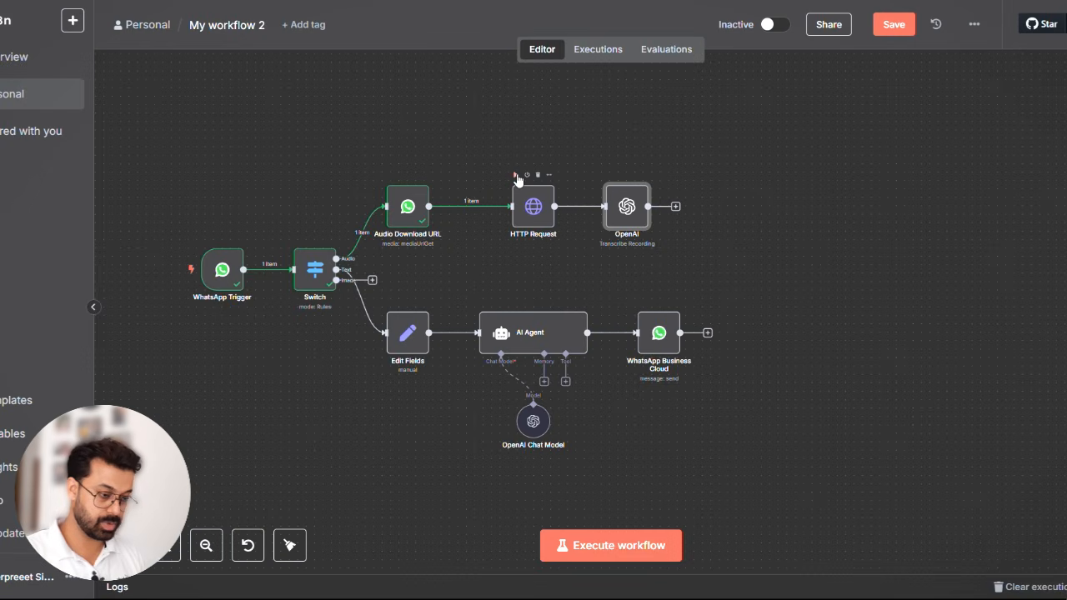
- Execute the HTTP Request node, and run the OpenAI transcription node on the downloaded audio
left_click(515, 175)
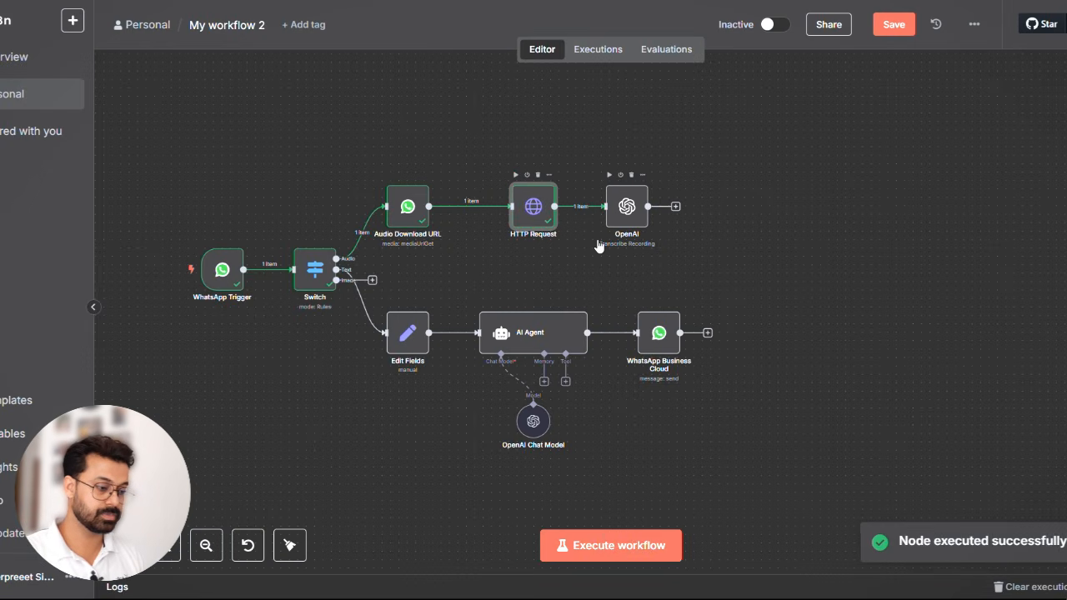
double_click(620, 217)
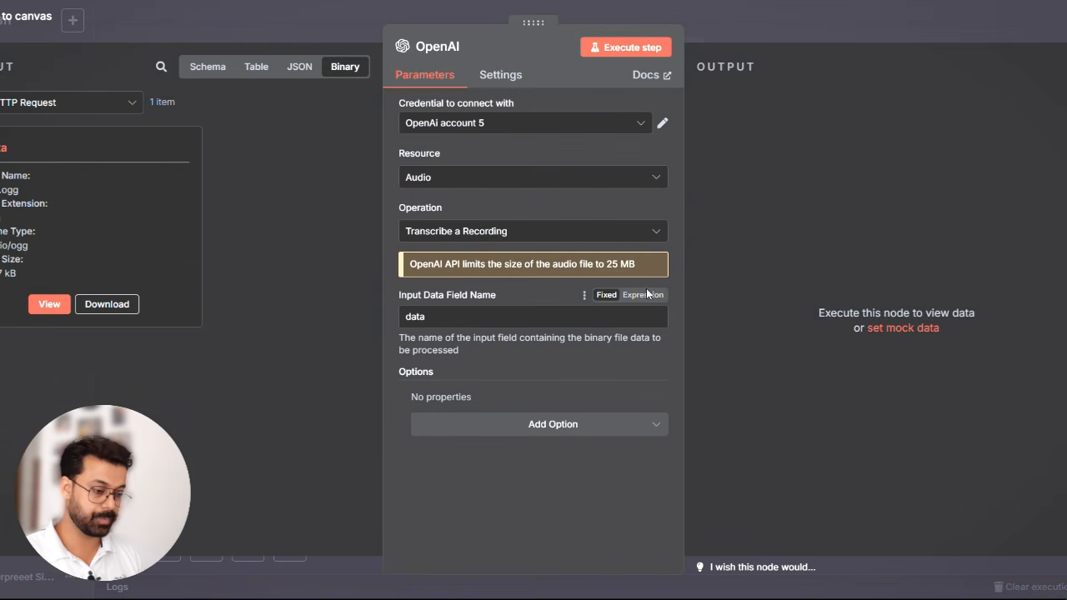
left_click(617, 50)
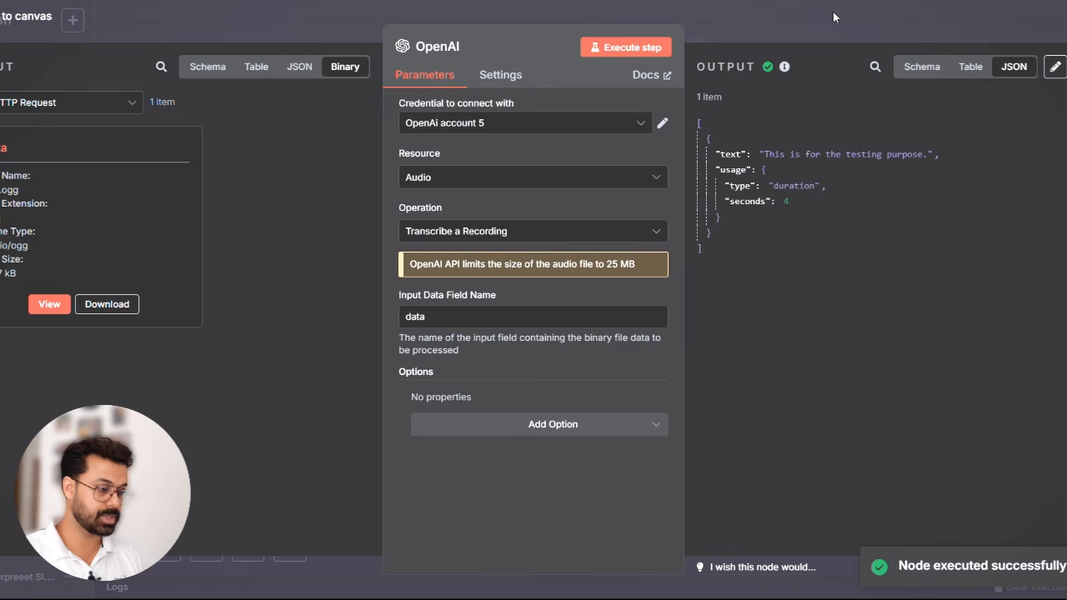
left_click(801, 27)
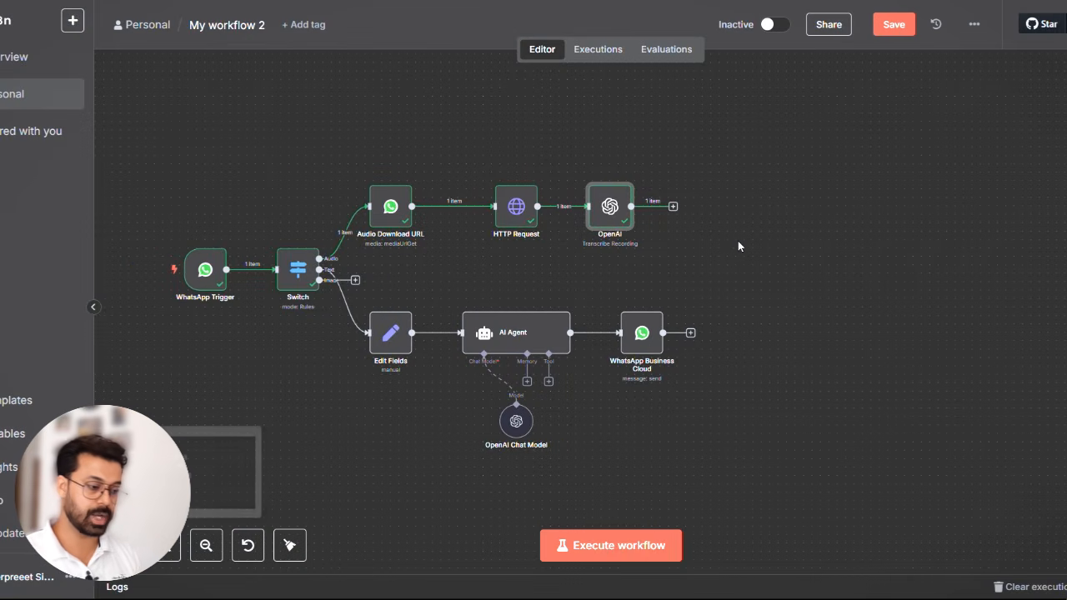
- Connect the OpenAI transcription node's output to the AI Agent and move the WhatsApp Business Cloud node farther from the agent
scroll(744, 260, "right", 2)
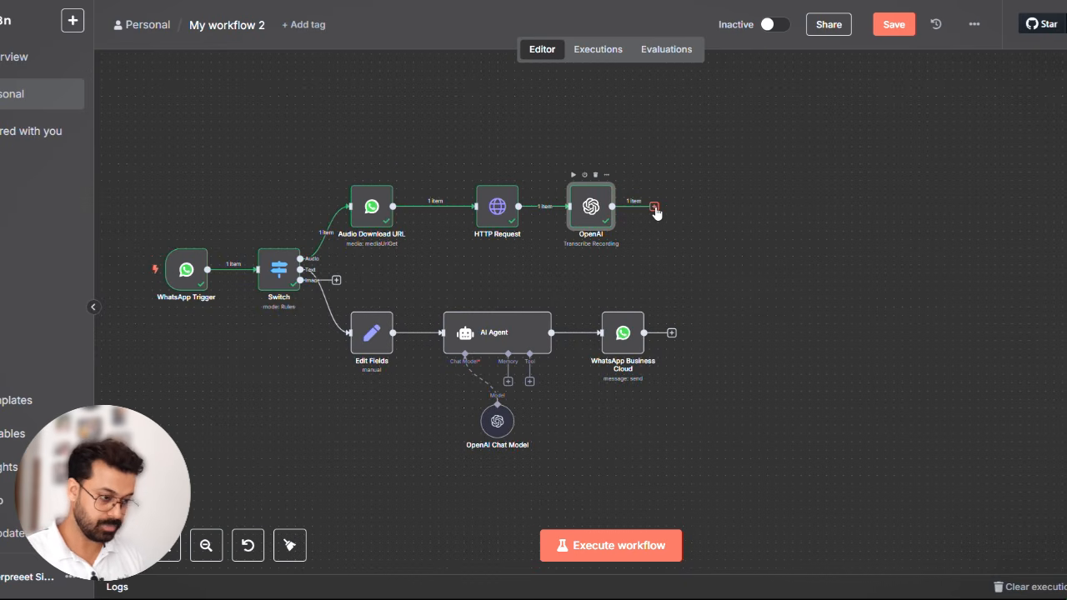
left_click_drag(646, 232, 541, 327)
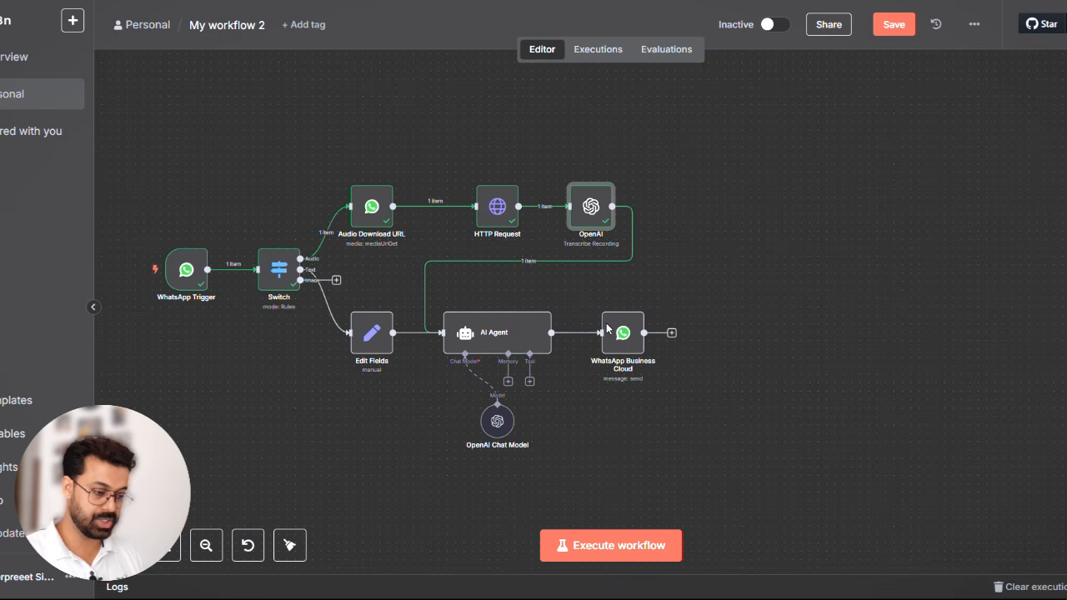
left_click_drag(631, 332, 792, 331)
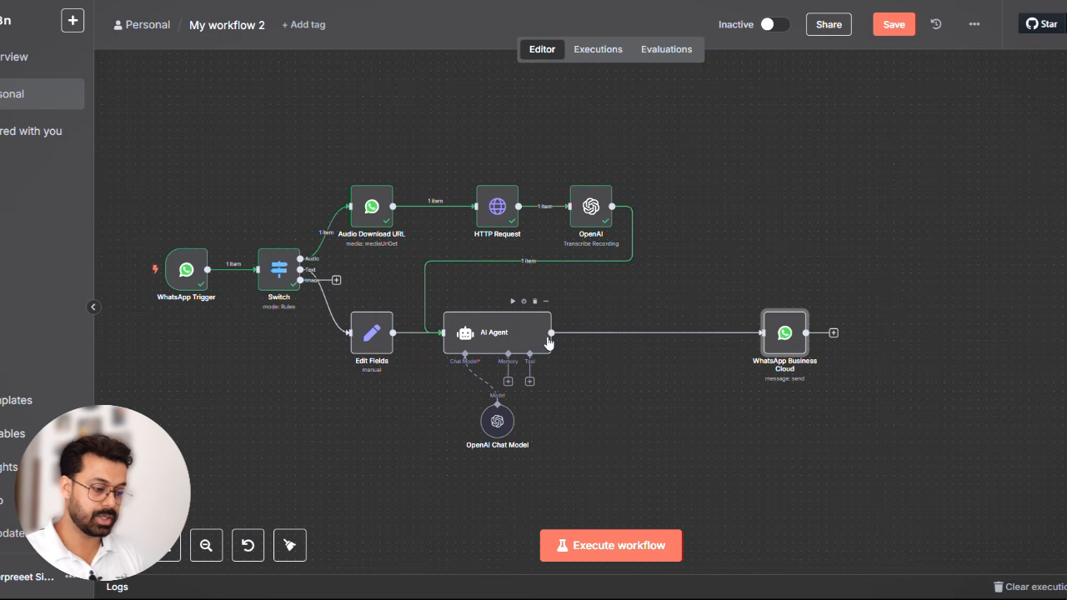
- Insert an If node between the AI Agent and WhatsApp Business Cloud nodes, leaving its conditions empty
left_click(650, 333)
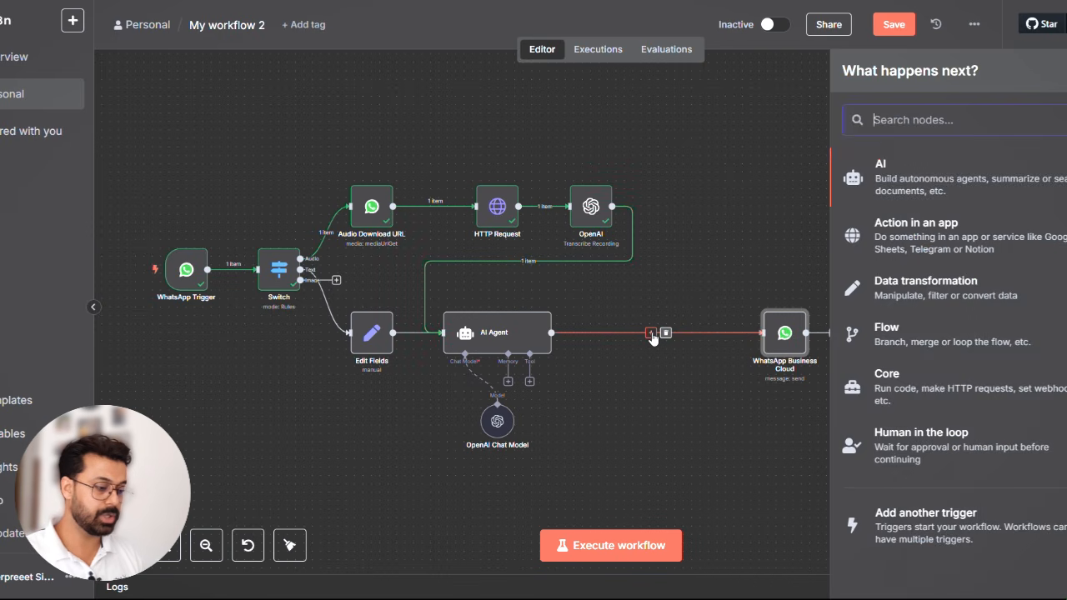
type("if")
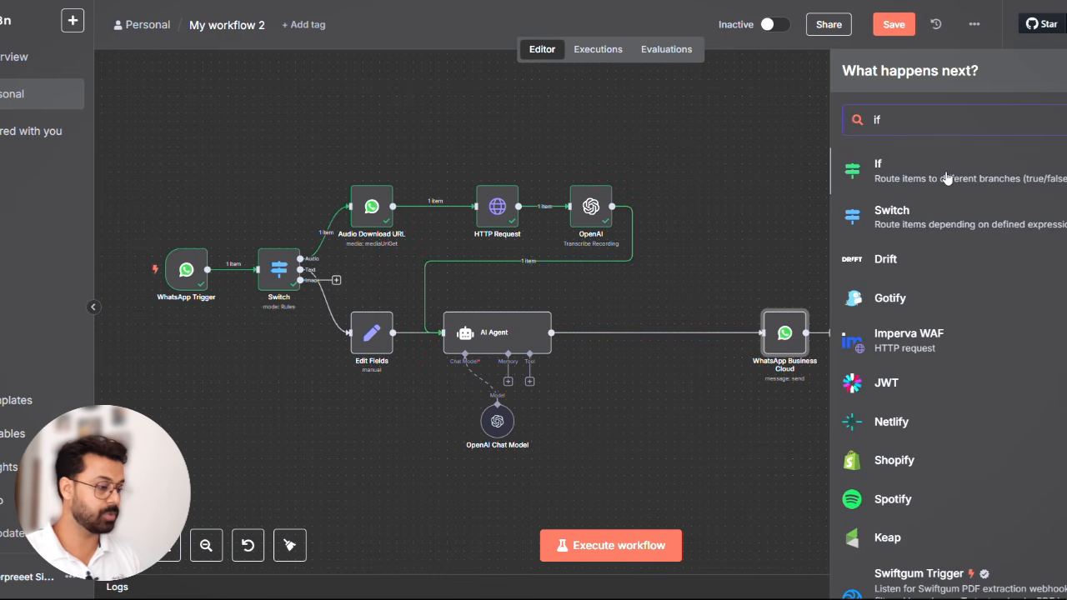
left_click(947, 177)
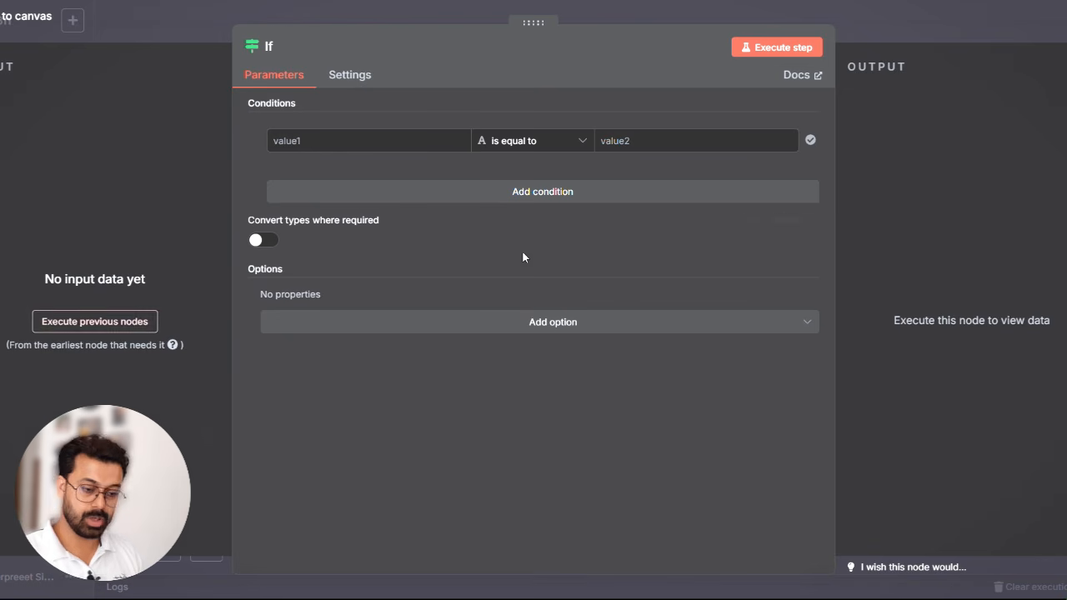
left_click(904, 24)
- Execute the workflow, send the message "Hi" to Whatsapp Chatbot Test in WhatsApp, and switch back to n8n
left_click(596, 552)
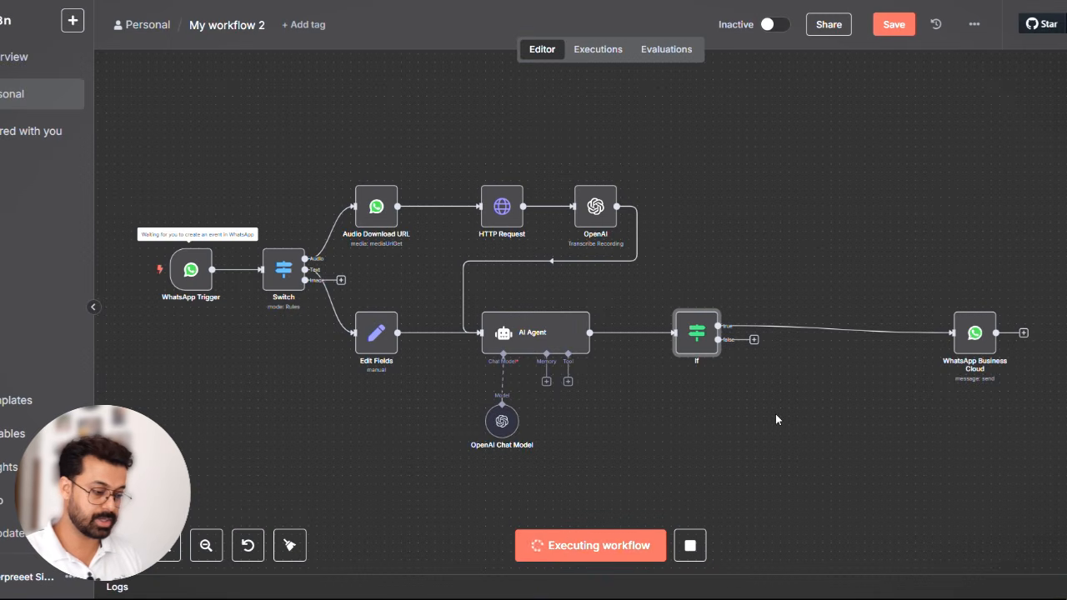
key("alt+Tab")
key("alt+Tab")
key("alt+Tab")
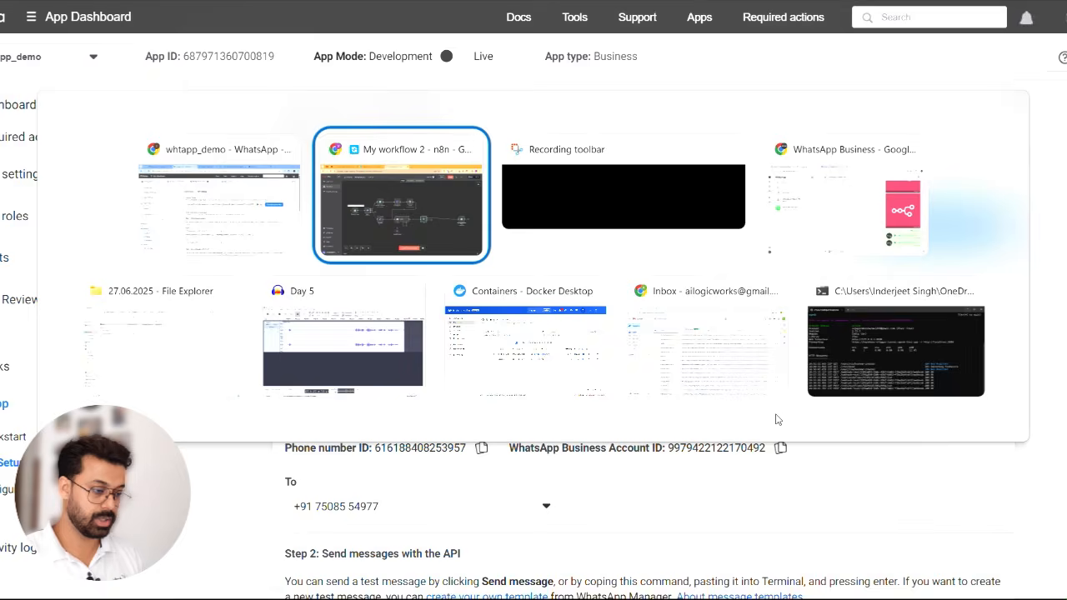
key("alt+Tab")
key("alt+Tab")
left_click(448, 566)
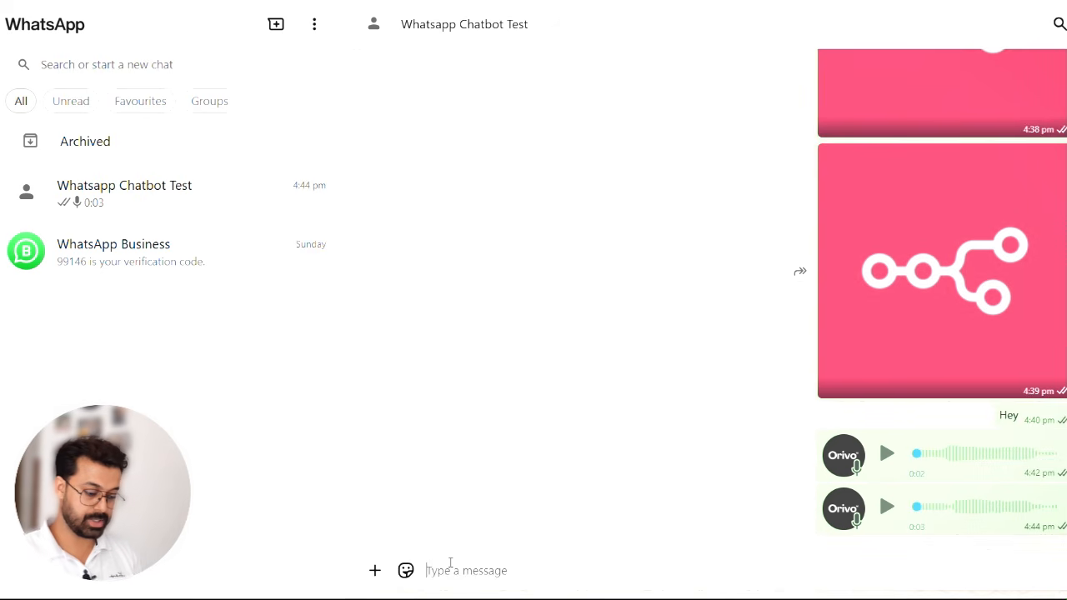
type("Hi")
key("Return")
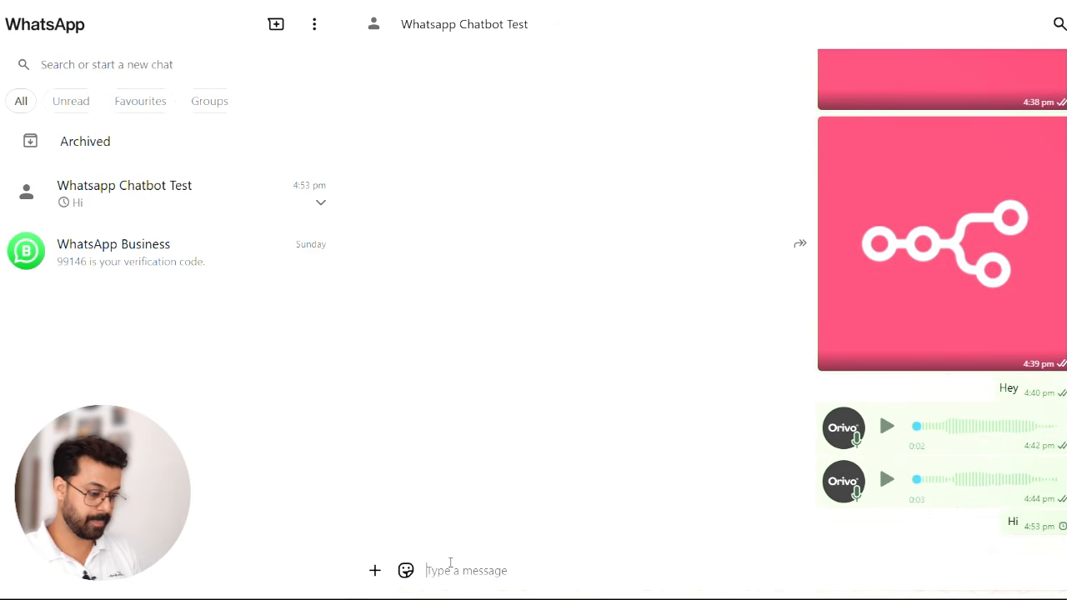
key("alt+Tab")
key("alt+Tab")
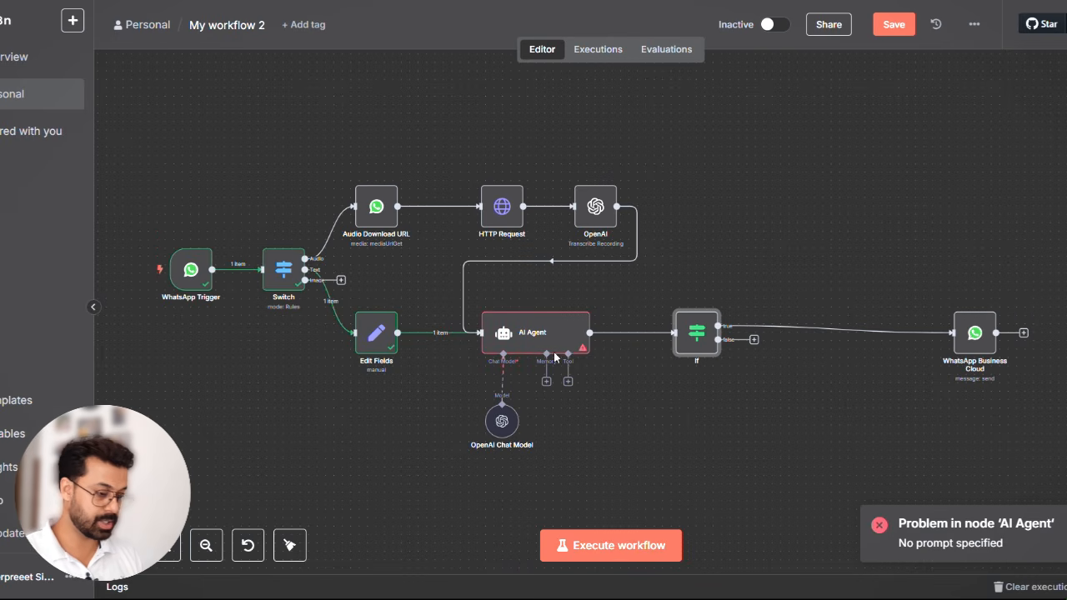
- Replace the AI Agent's user message prompt with the Edit Fields text value, {{ $json.text }}, and close the node
double_click(520, 335)
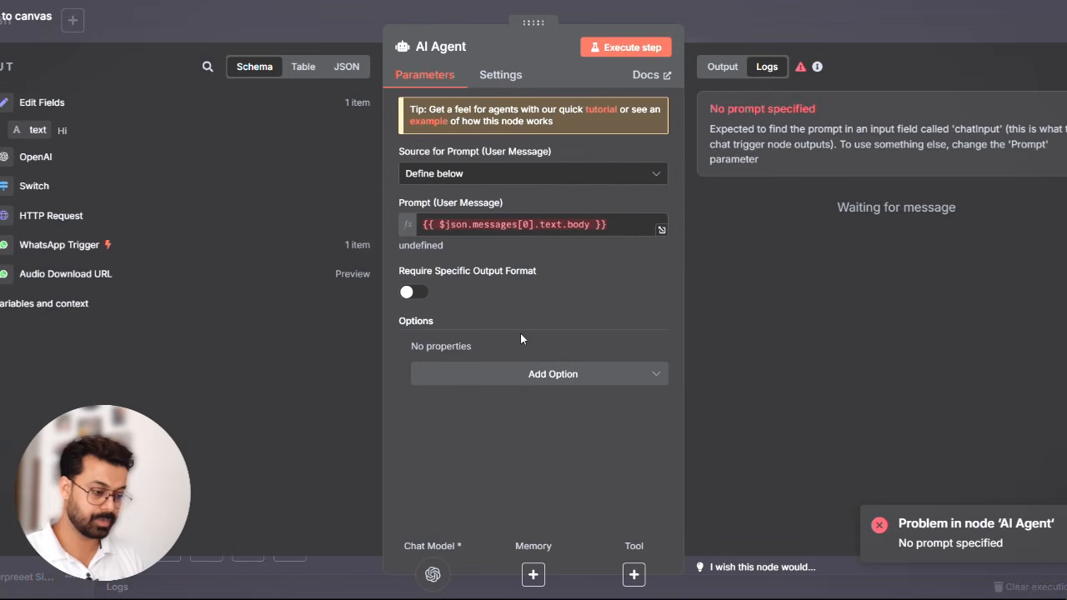
left_click(583, 224)
key("ctrl+a")
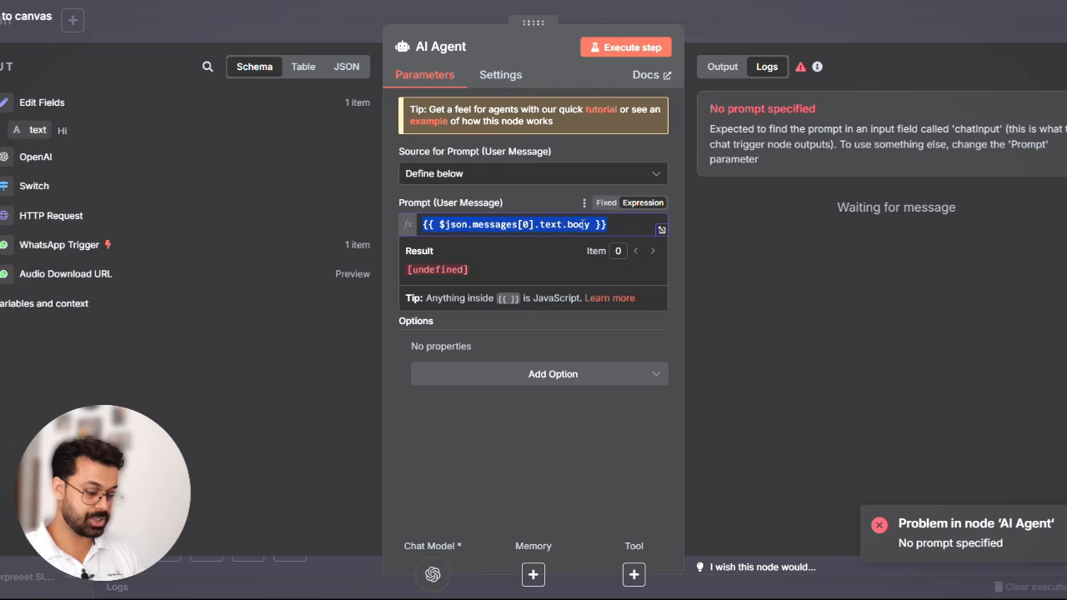
key("BackSpace")
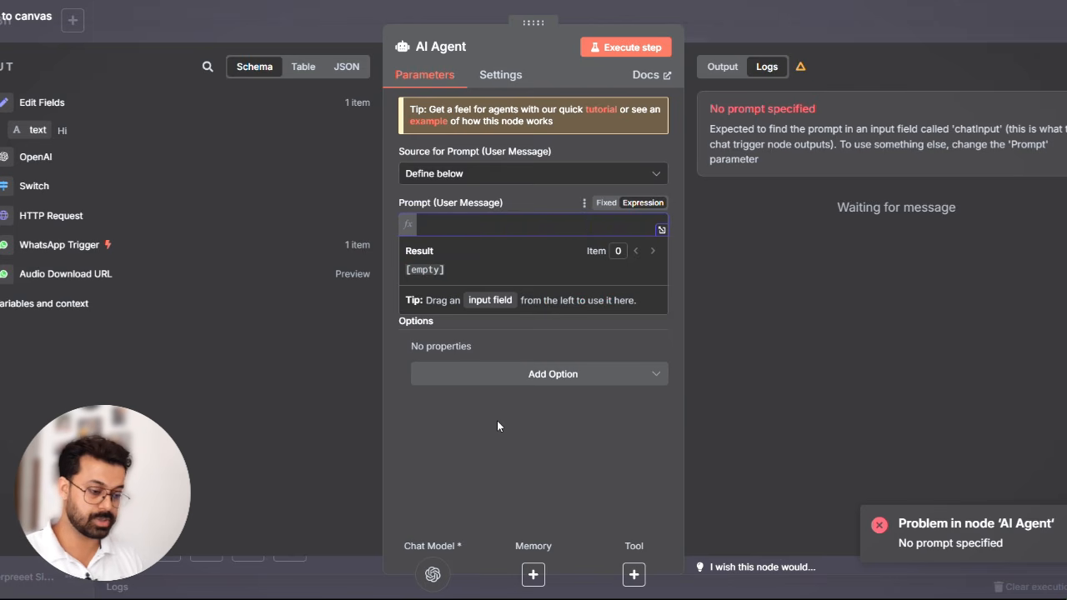
left_click_drag(37, 130, 444, 220)
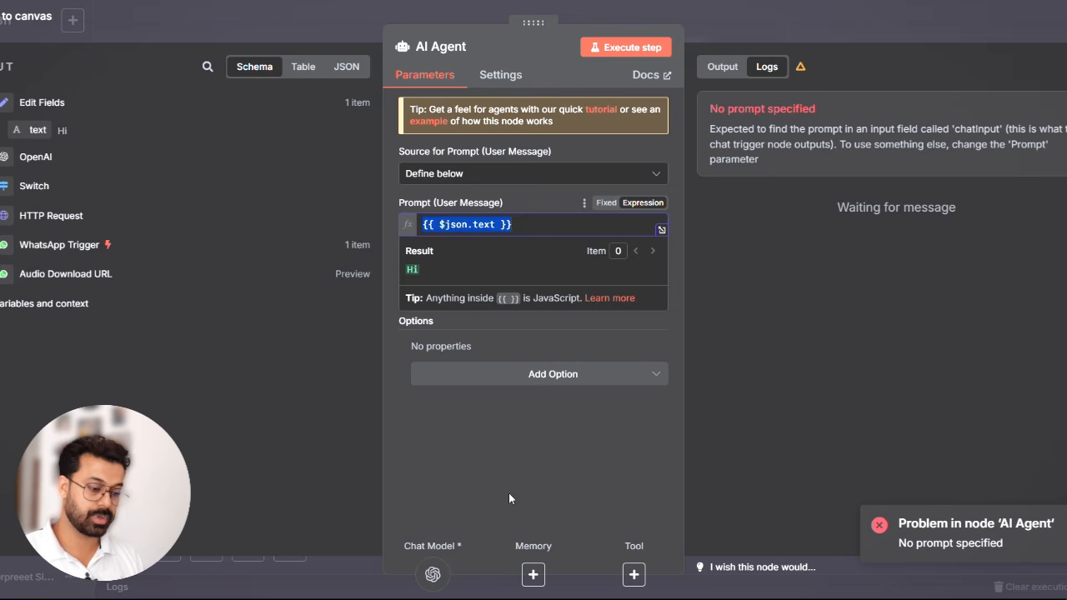
left_click(537, 469)
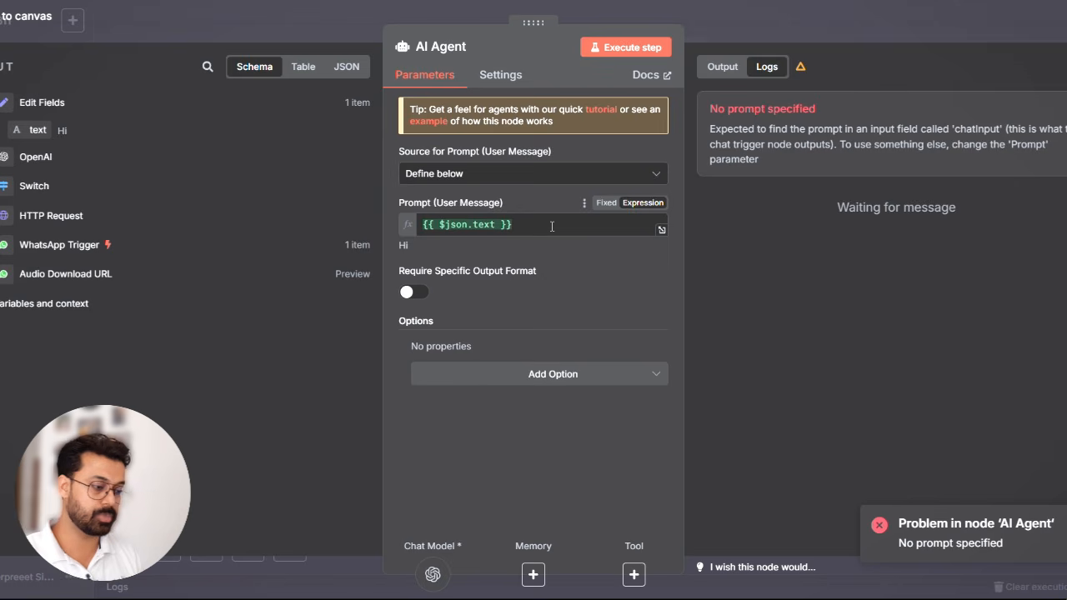
left_click(860, 24)
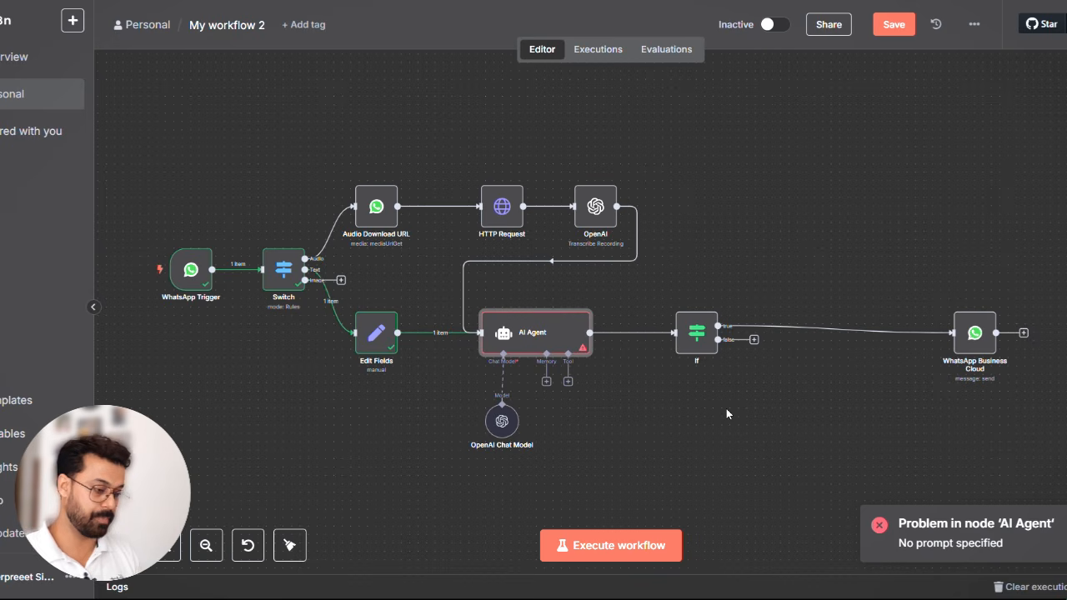
- Execute only the AI Agent node with the new prompt, leaving the If node's condition empty
double_click(696, 332)
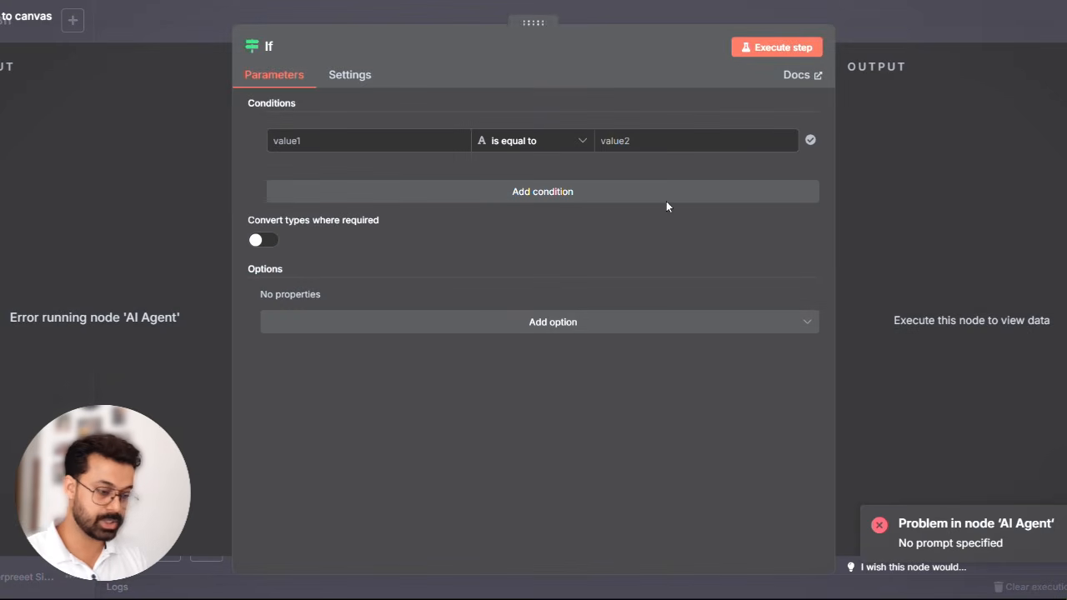
key("Escape")
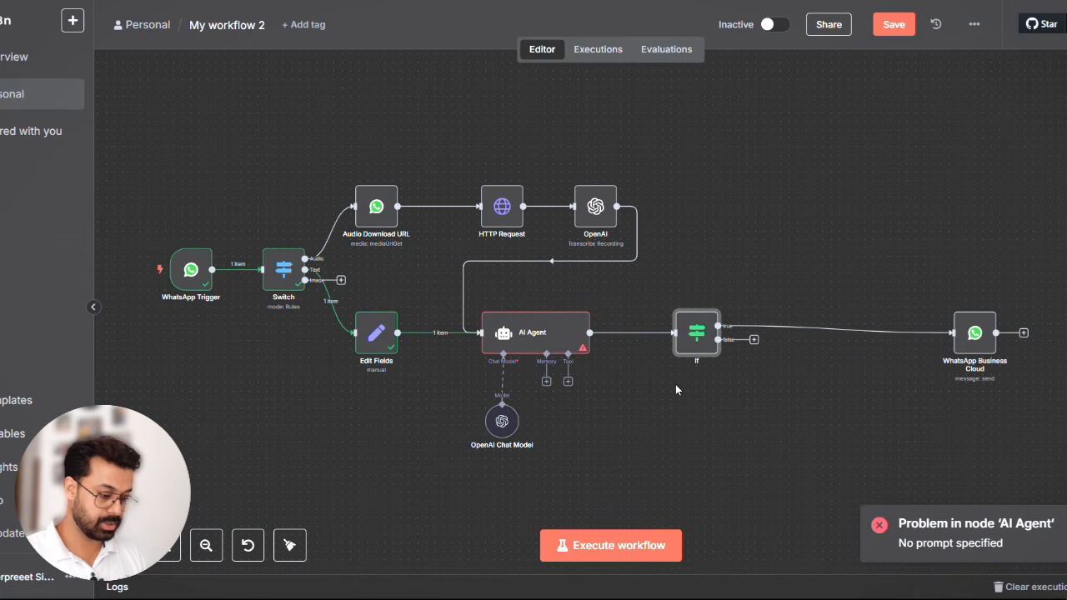
mouse_move(537, 327)
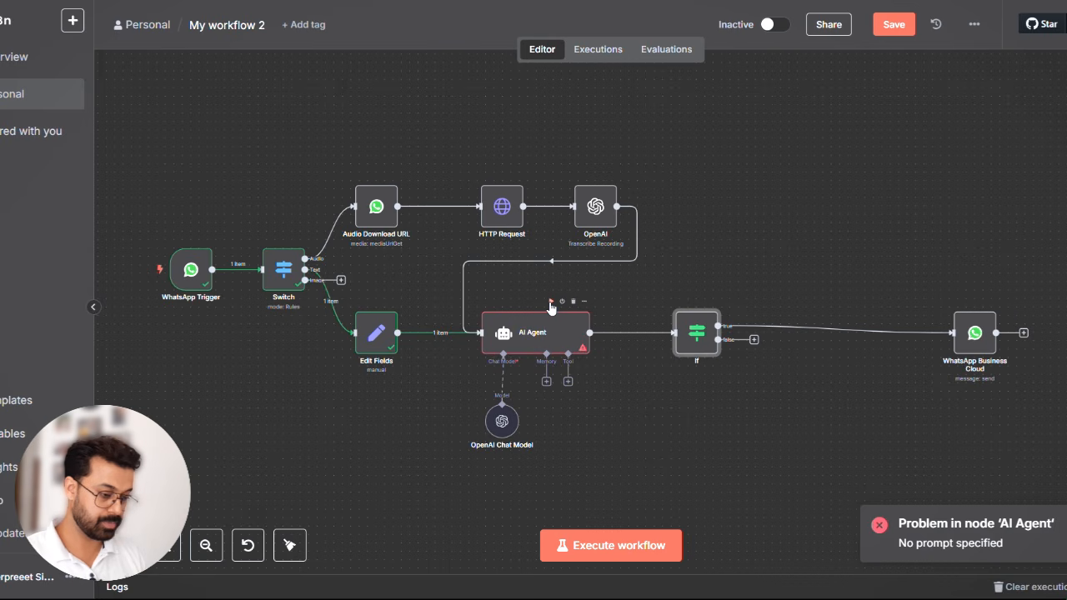
left_click(550, 303)
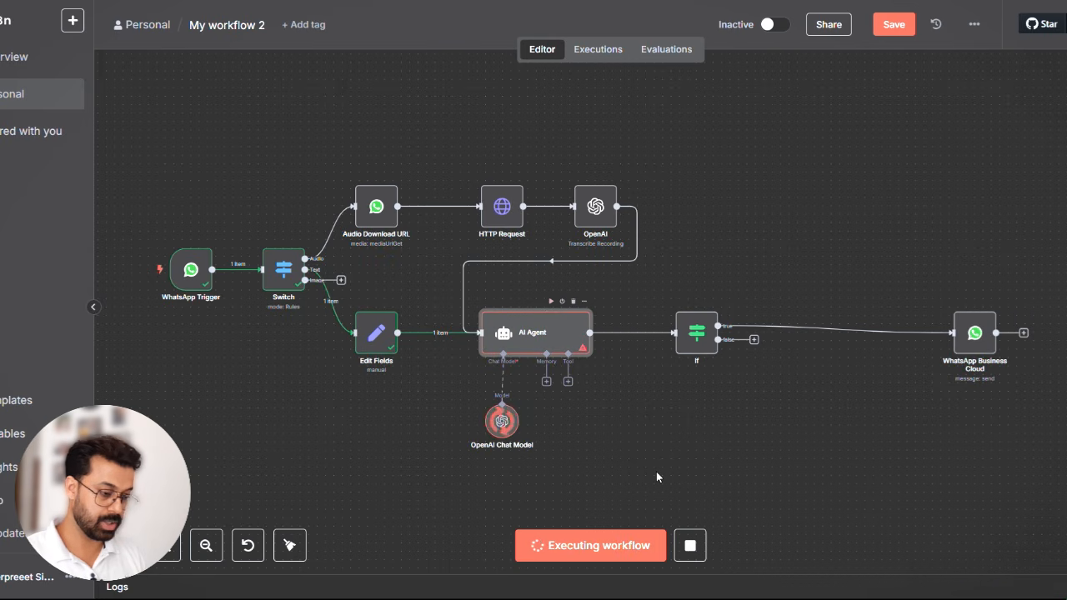
left_click(704, 333)
- Switch to WhatsApp, send a recorded voice message to Whatsapp Chatbot Test, open the chatbot's reply, and return to n8n
key("alt+Tab")
key("alt+Tab")
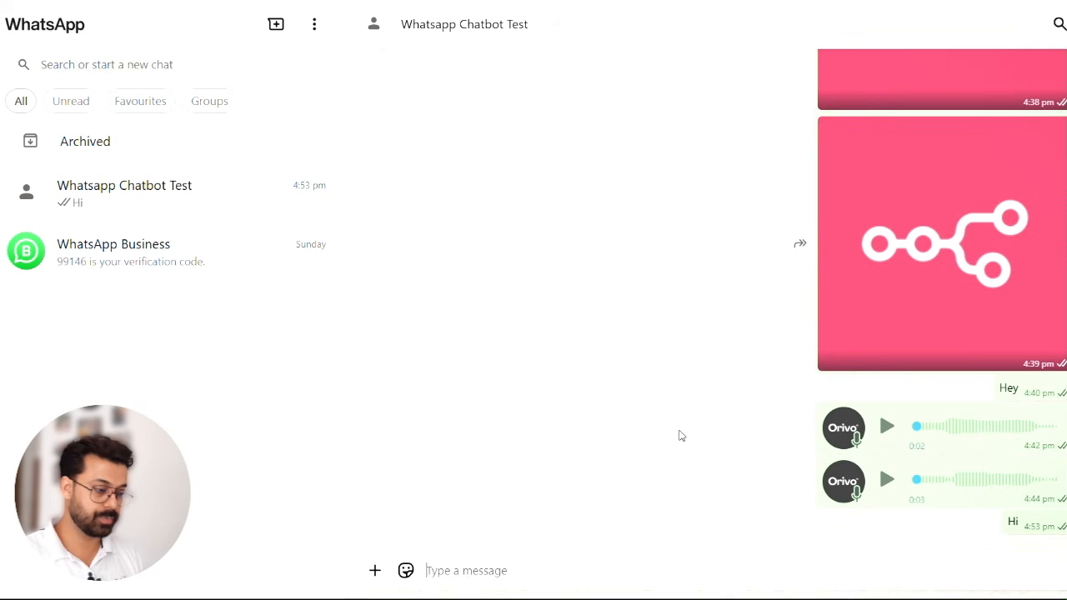
left_click(1065, 570)
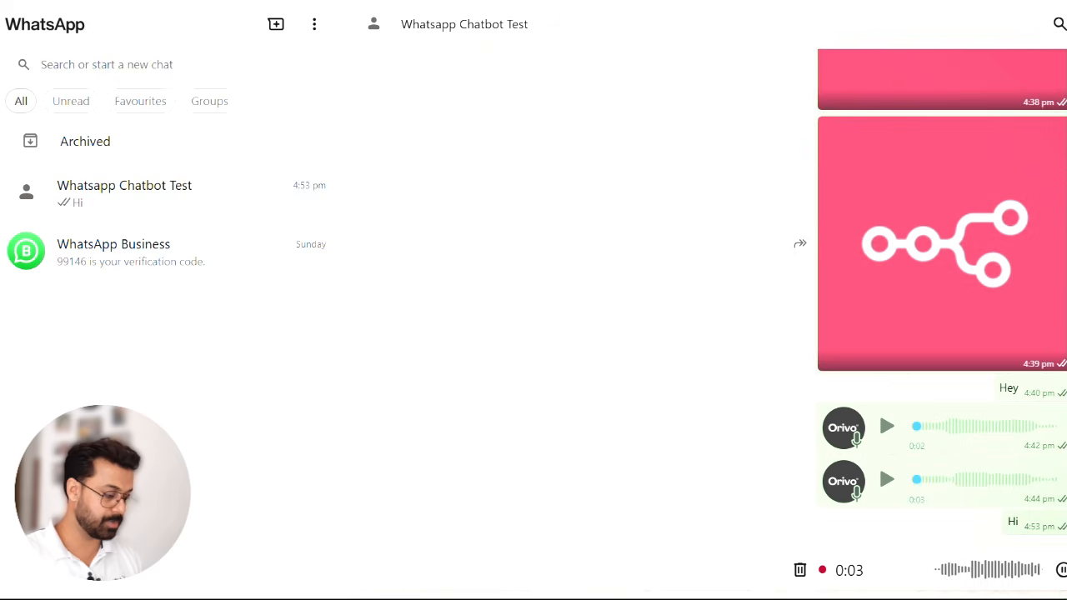
left_click(1065, 570)
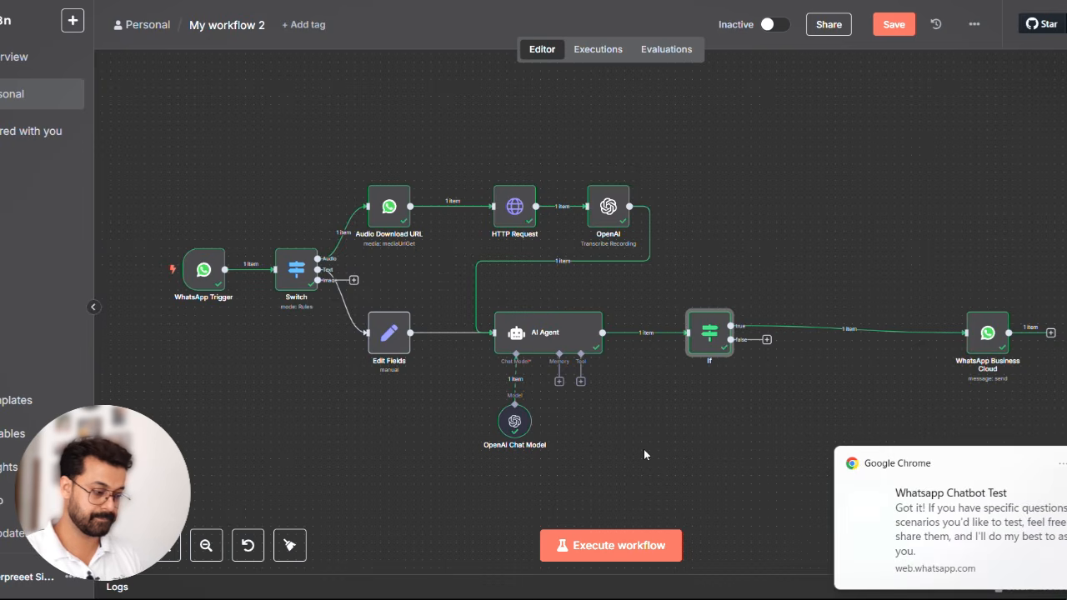
left_click(964, 538)
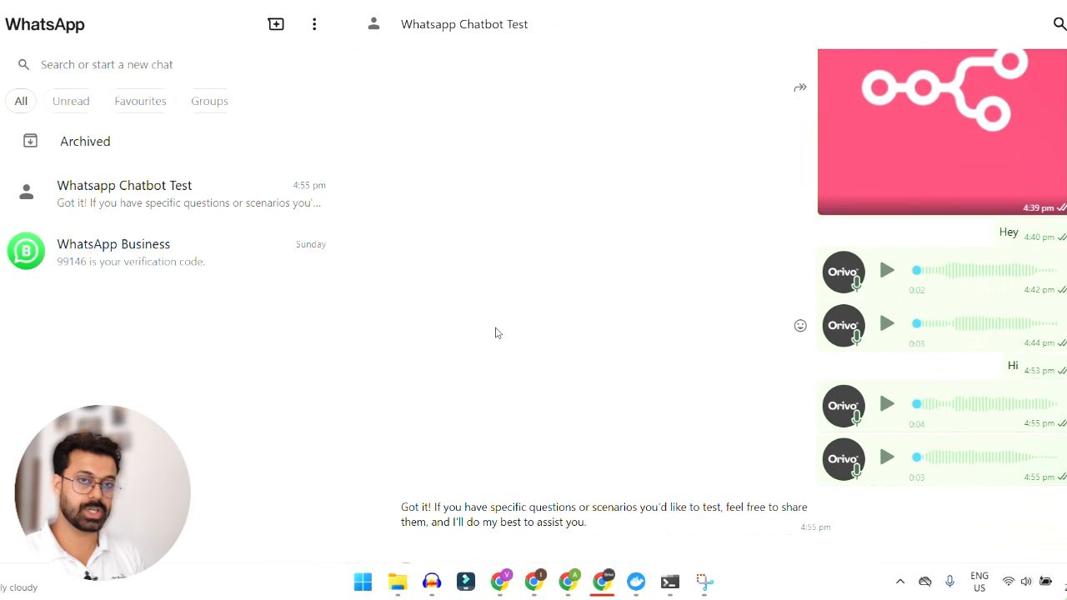
key("alt+Tab")
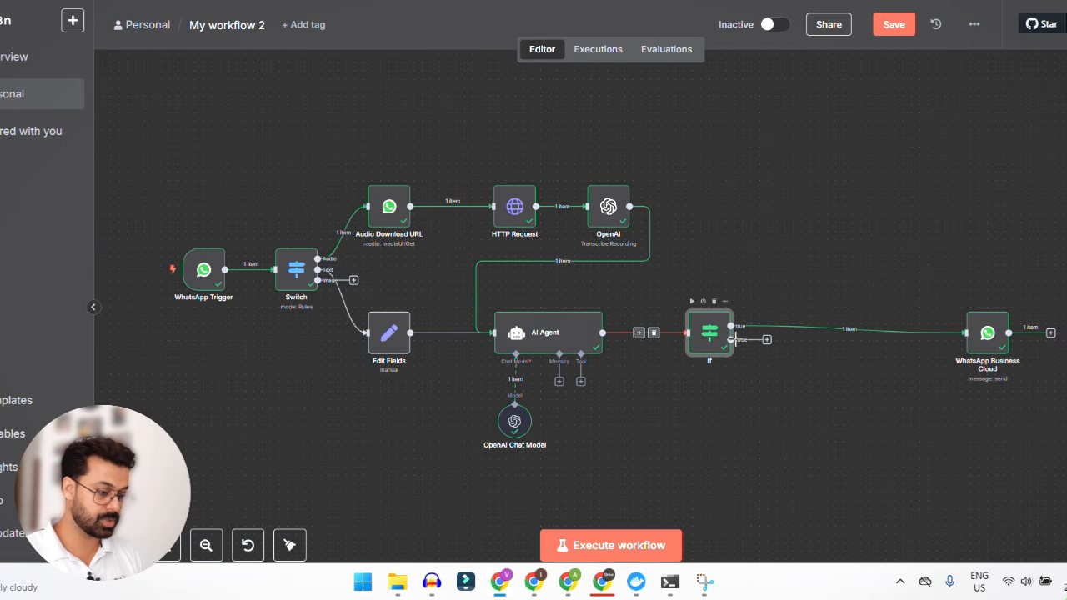
- Set the If node's condition to check that the object {{ $('Switch').item.json.messages[0].audio }} exists, and close the node
double_click(716, 341)
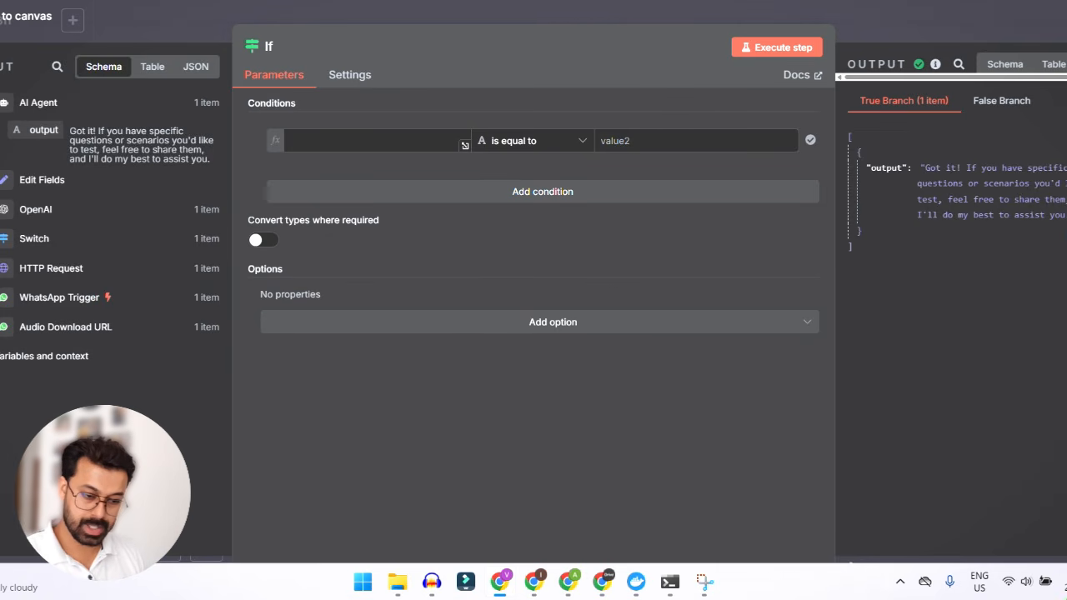
left_click(16, 239)
scroll(103, 314, "down", 5)
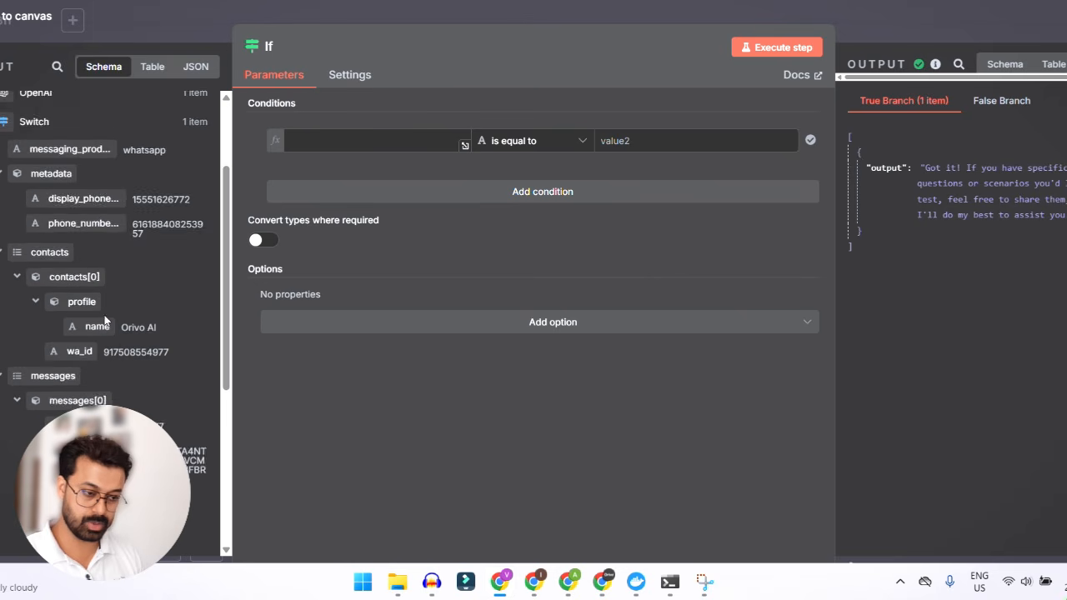
scroll(88, 302, "down", 3)
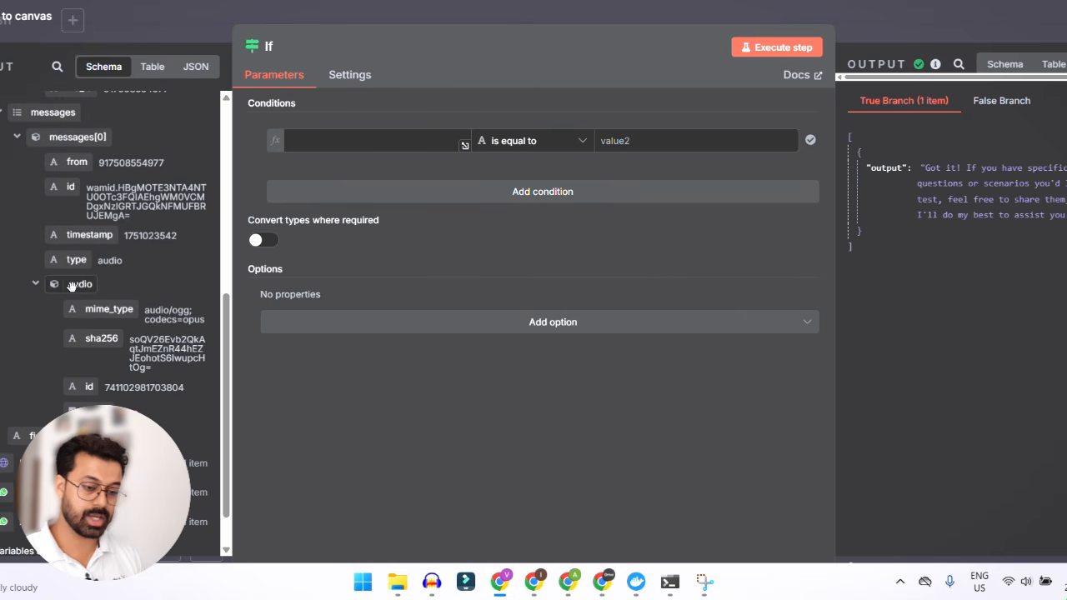
left_click_drag(70, 285, 333, 143)
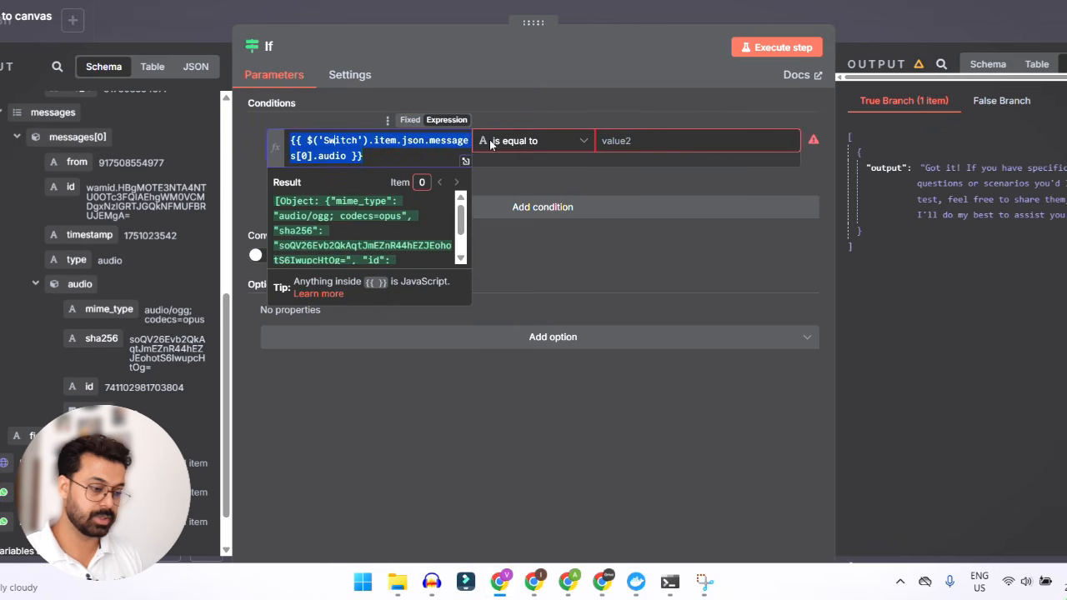
left_click(541, 140)
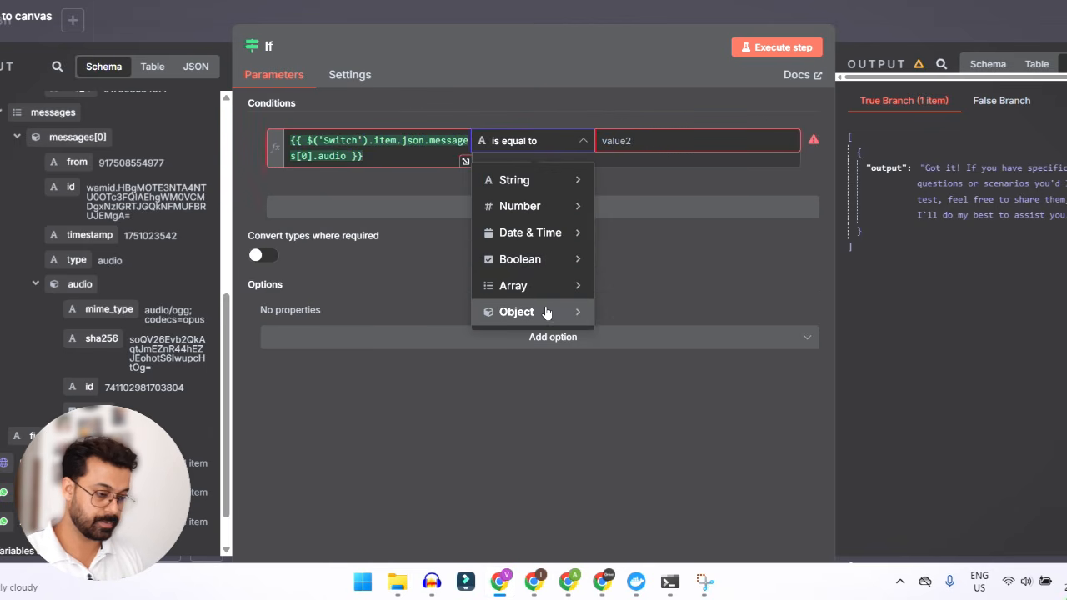
mouse_move(555, 315)
left_click(651, 318)
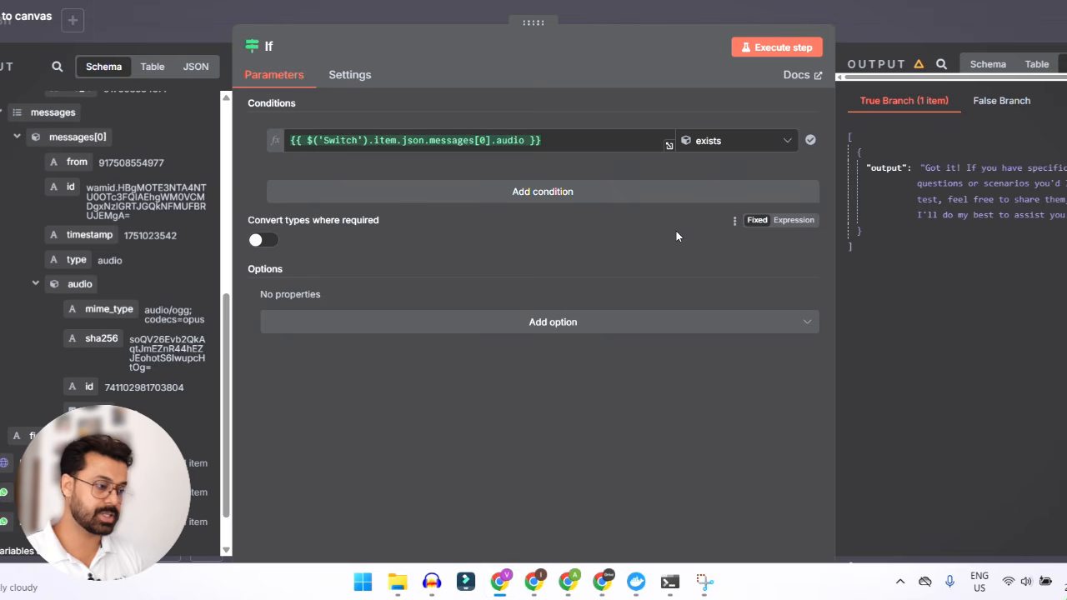
left_click(892, 26)
- Remove the connection from the If node's true branch and connect its false branch to WhatsApp Business Cloud
mouse_move(759, 331)
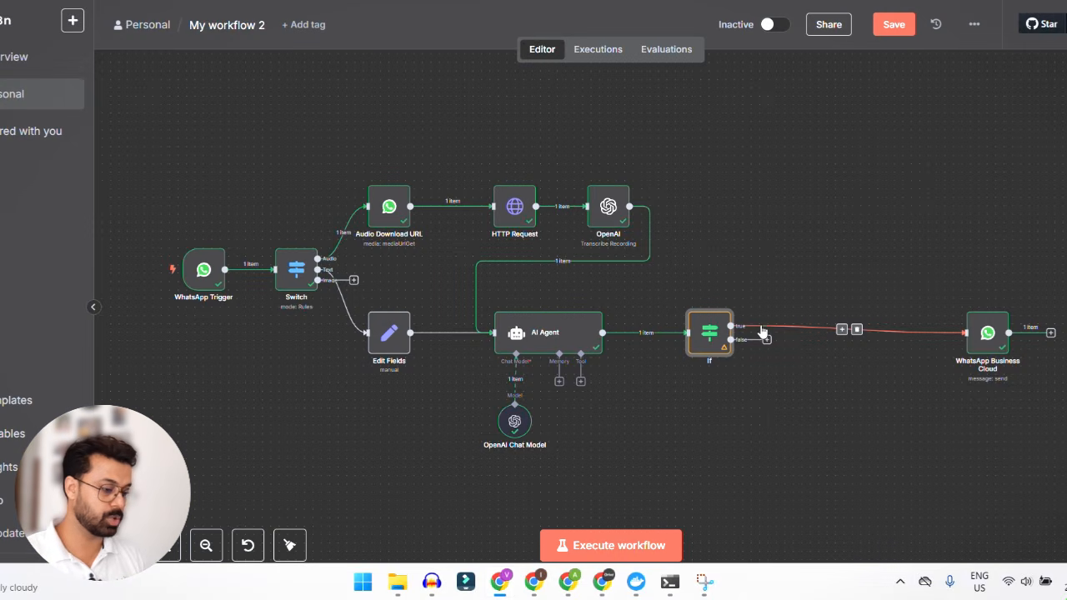
left_click(858, 330)
left_click_drag(768, 344, 966, 334)
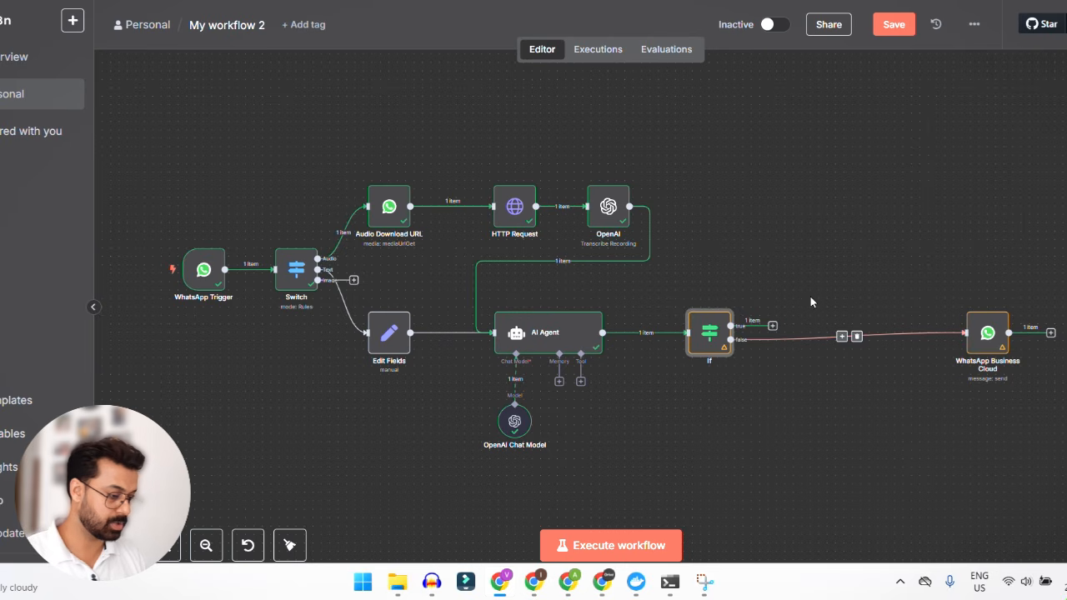
- Add an OpenAI node with the Generate Audio operation to the If node's true branch
left_click(773, 326)
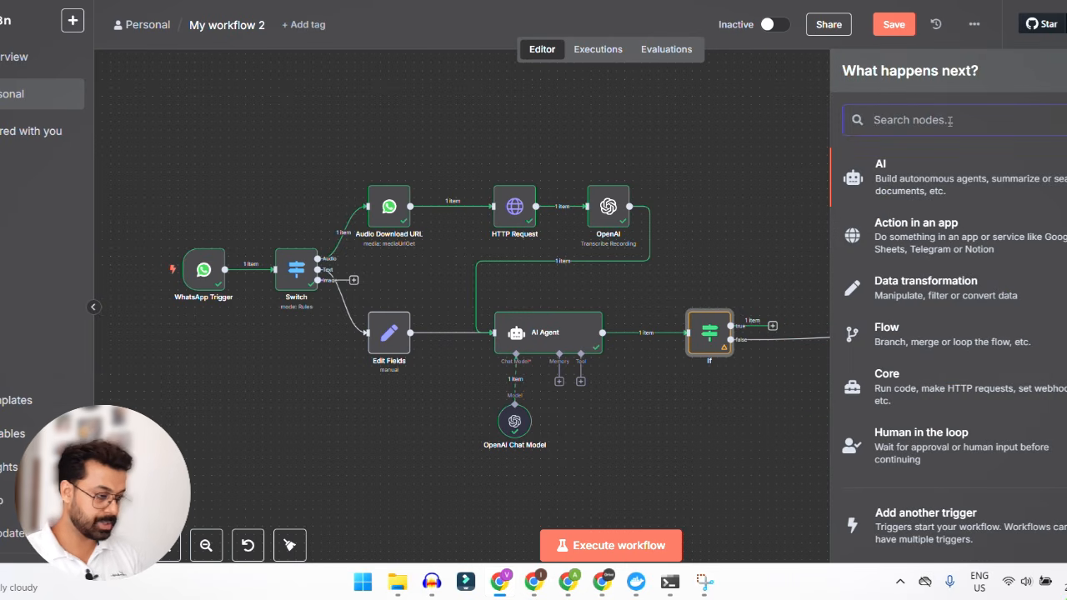
type("open ai")
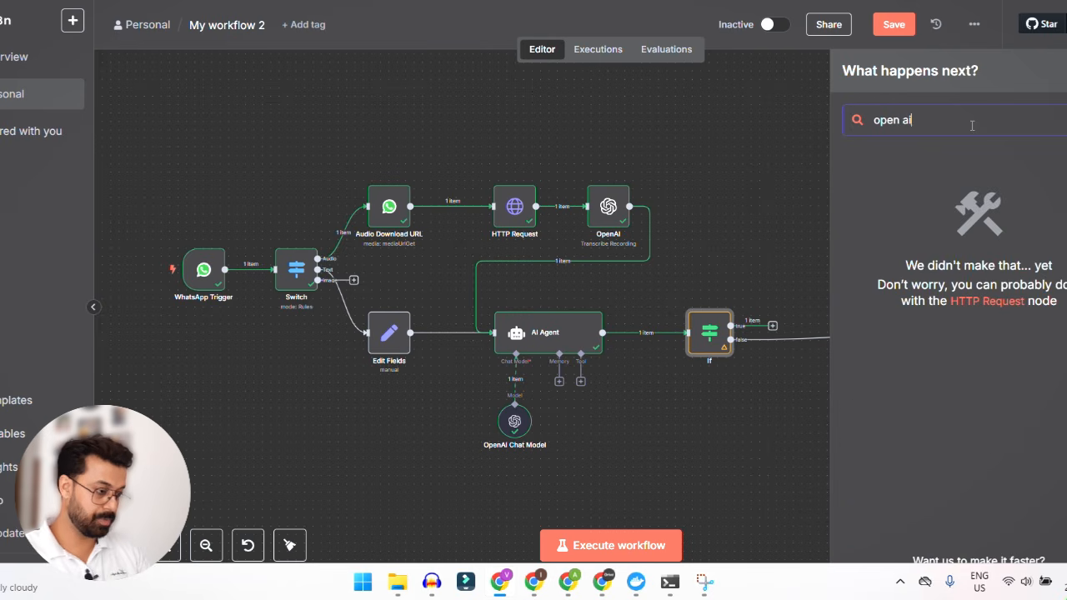
key("BackSpace")
key("BackSpace")
key("BackSpace")
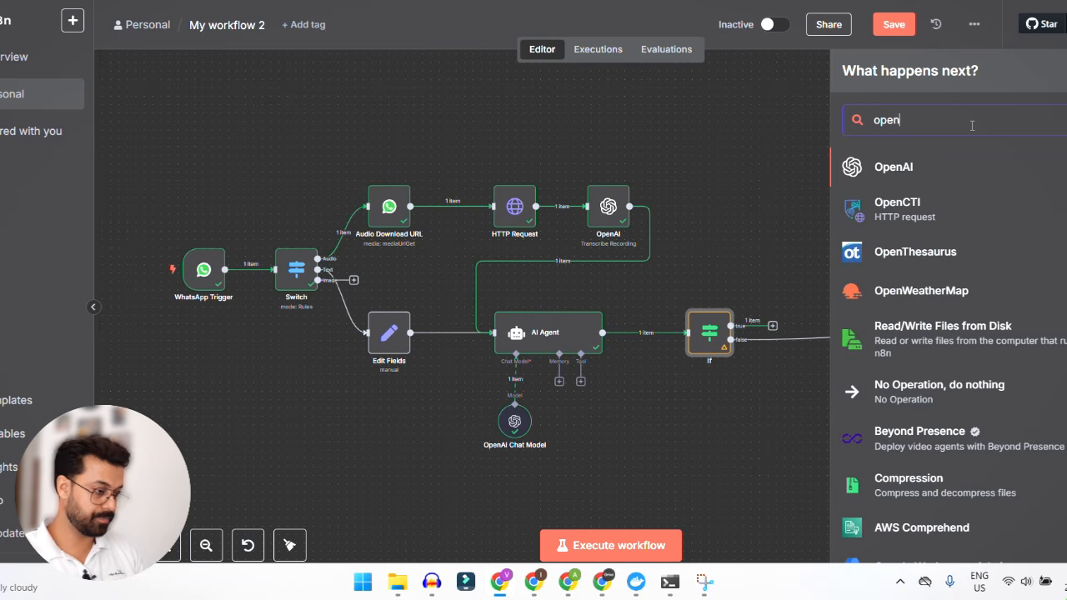
left_click(930, 175)
scroll(958, 333, "down", 2)
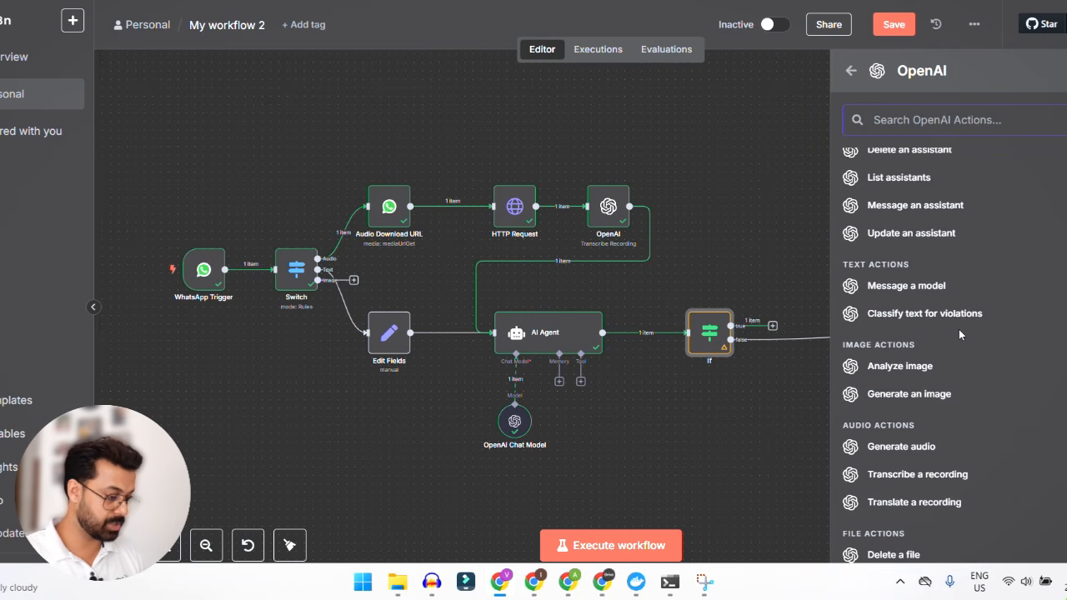
left_click(900, 392)
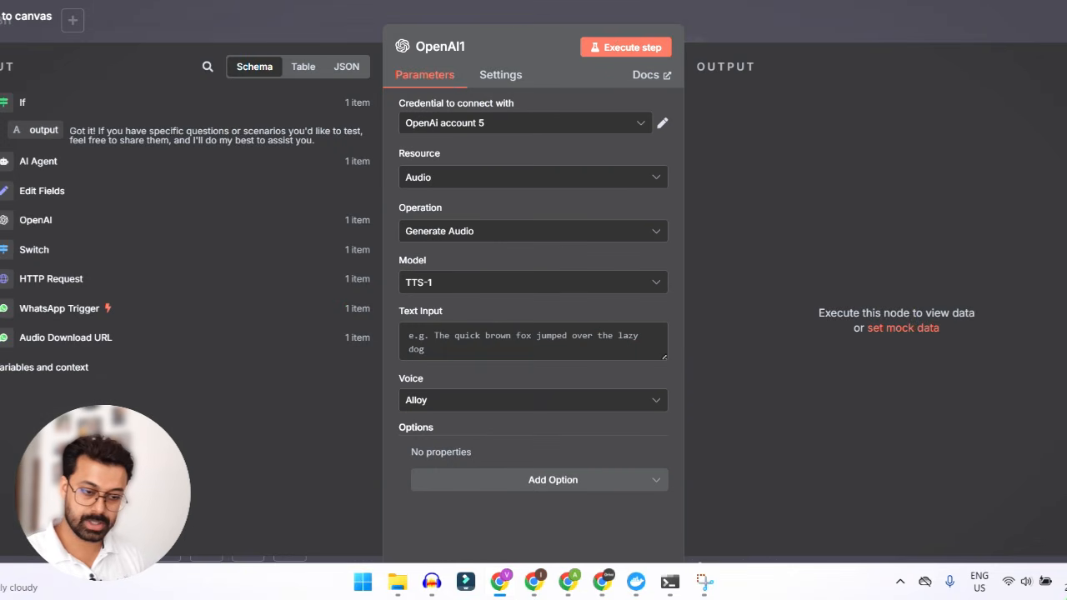
- Set the audio node's text input to the AI Agent output, {{ $('AI Agent').item.json.output }}
left_click(34, 161)
left_click_drag(38, 188, 438, 343)
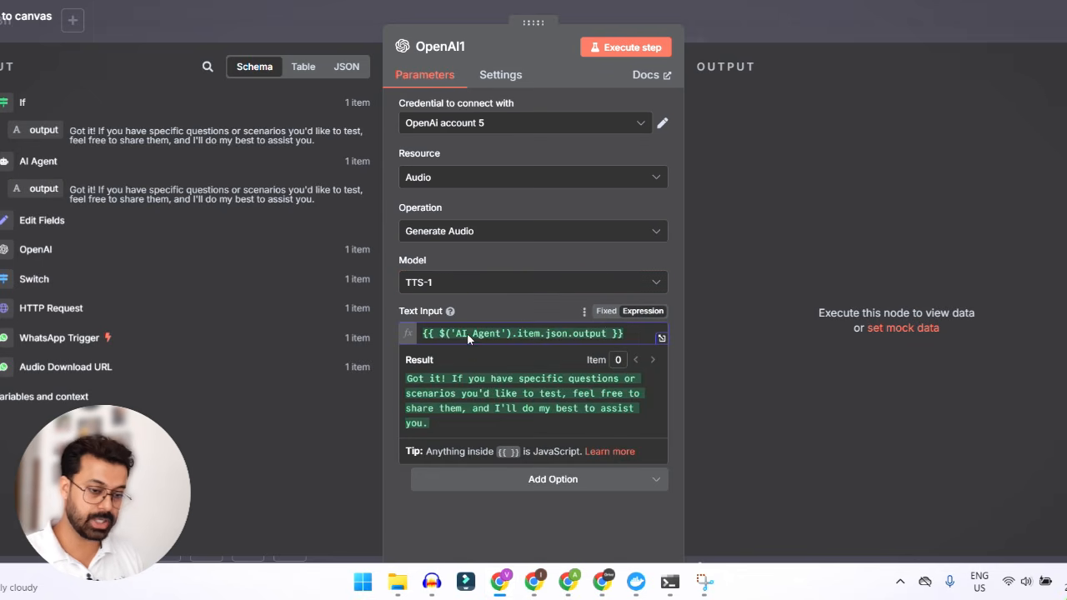
left_click(542, 313)
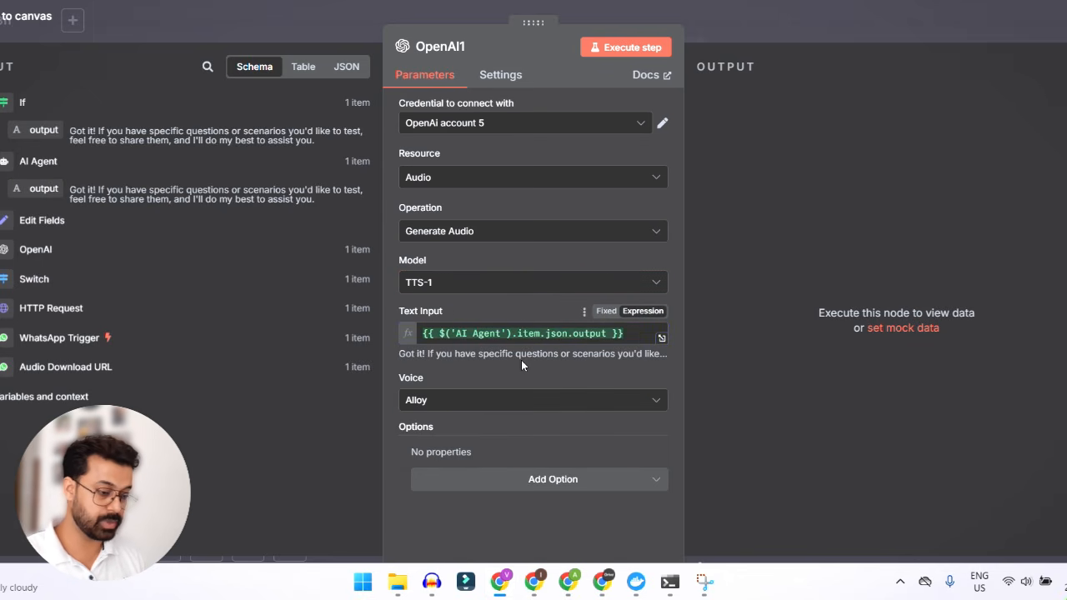
left_click(469, 405)
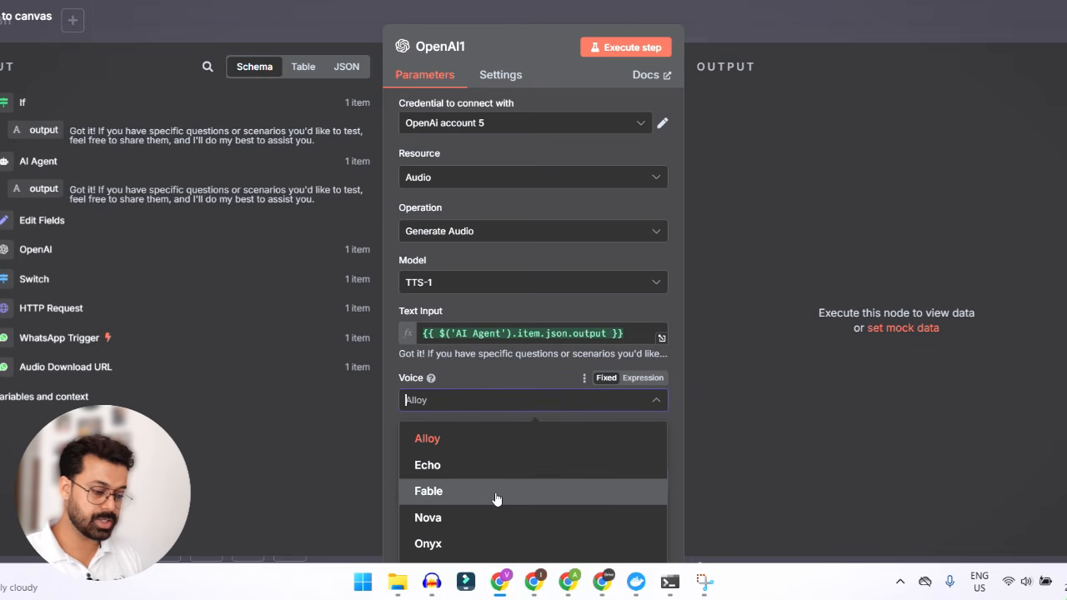
left_click(491, 372)
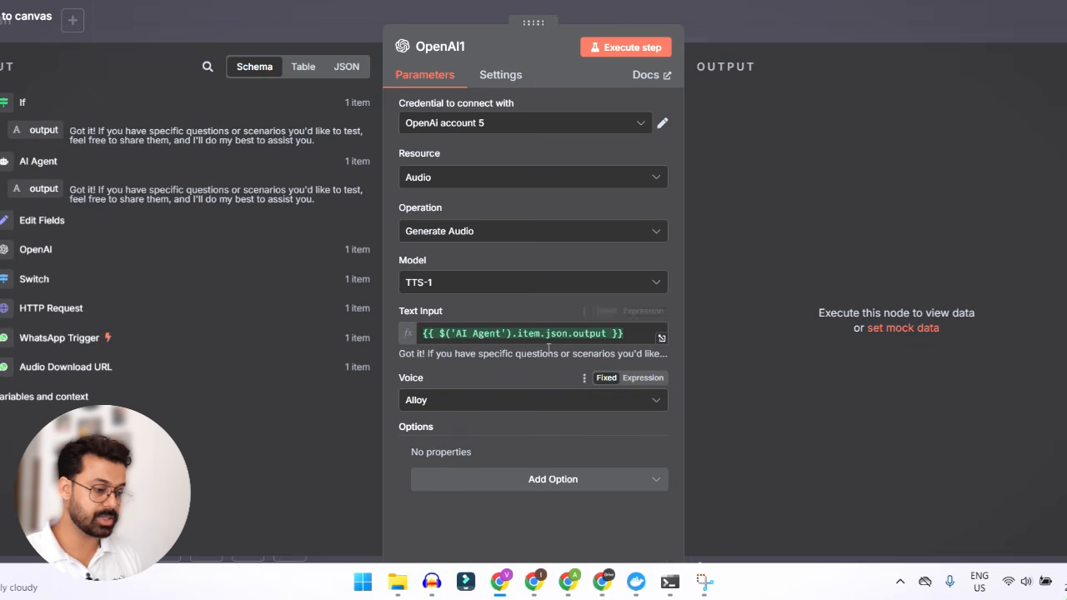
left_click(550, 489)
left_click(550, 485)
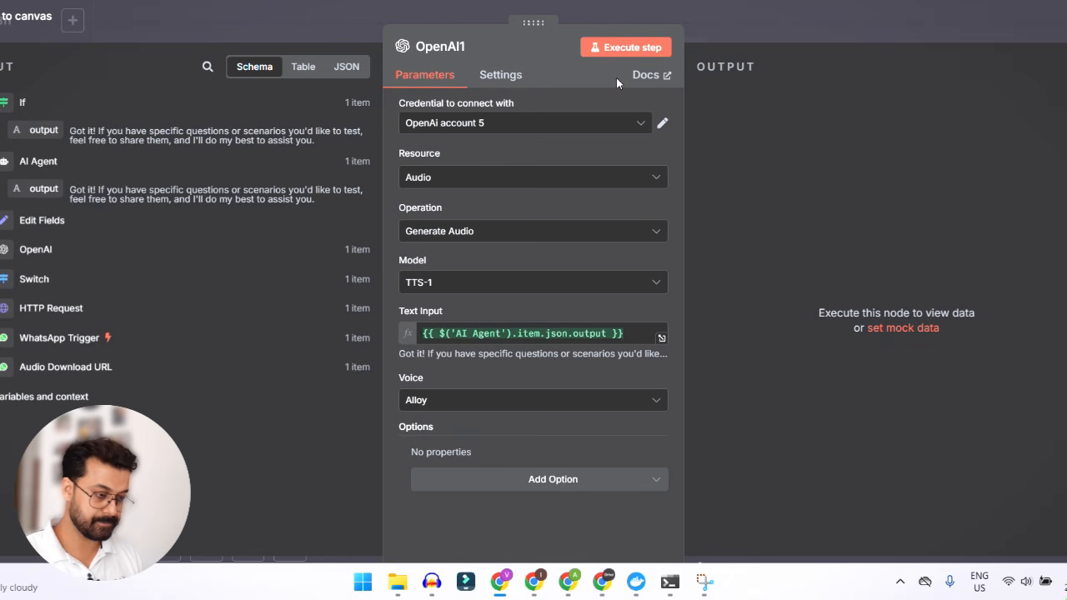
left_click(525, 486)
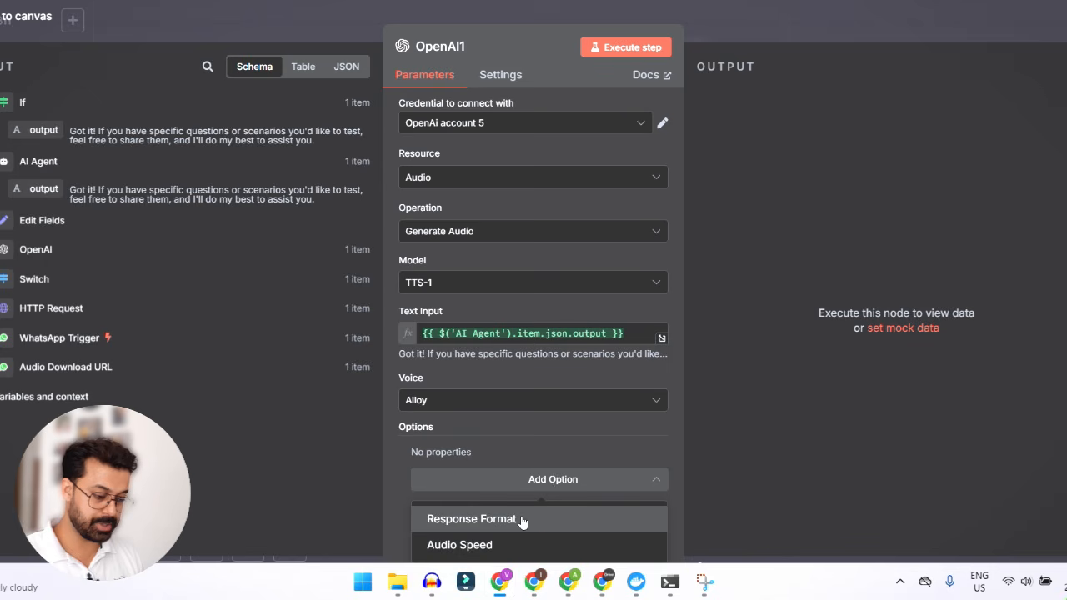
left_click(567, 446)
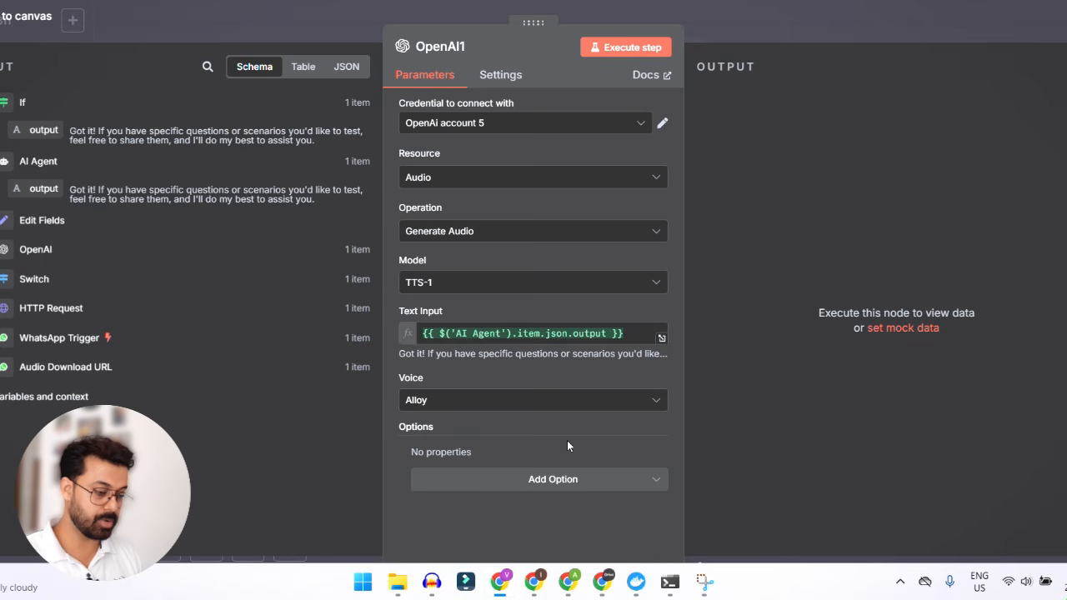
- Execute the OpenAI audio generation step, close the node, and move it higher above the If node's true branch
left_click(635, 50)
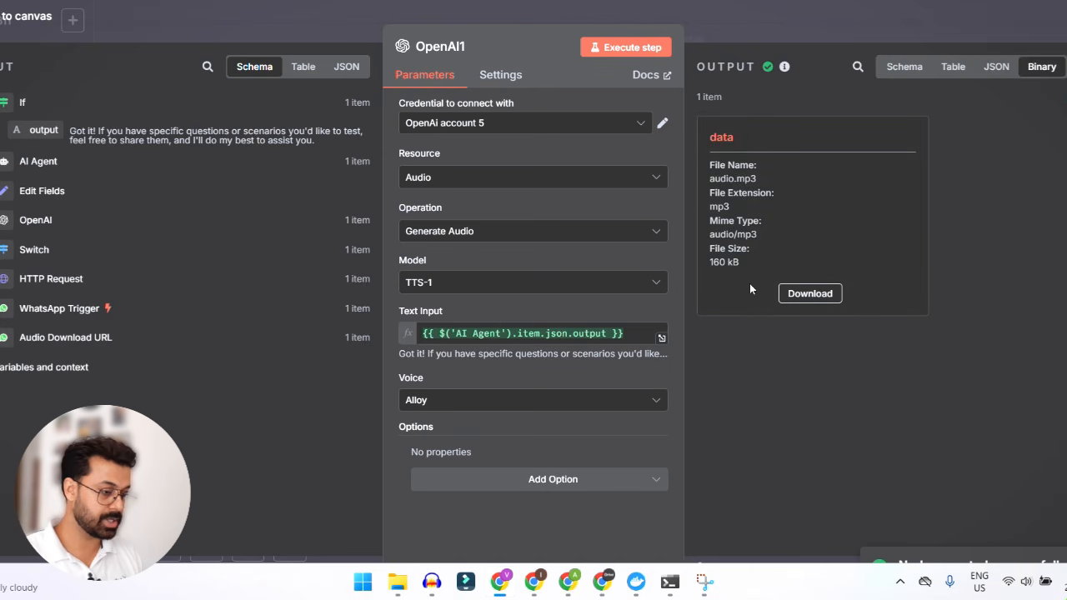
left_click(820, 25)
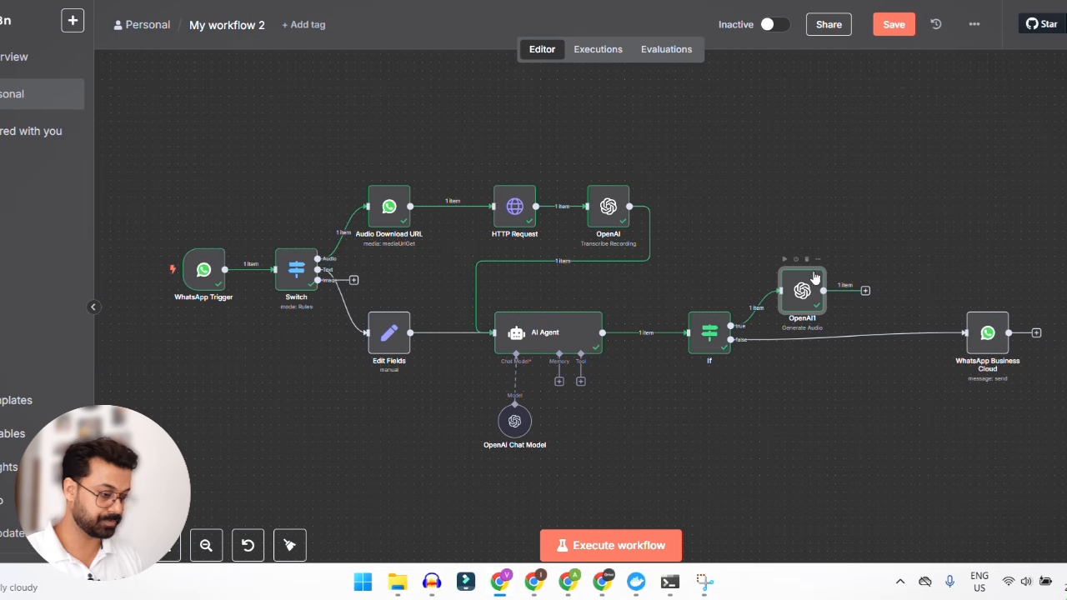
left_click_drag(814, 278, 797, 219)
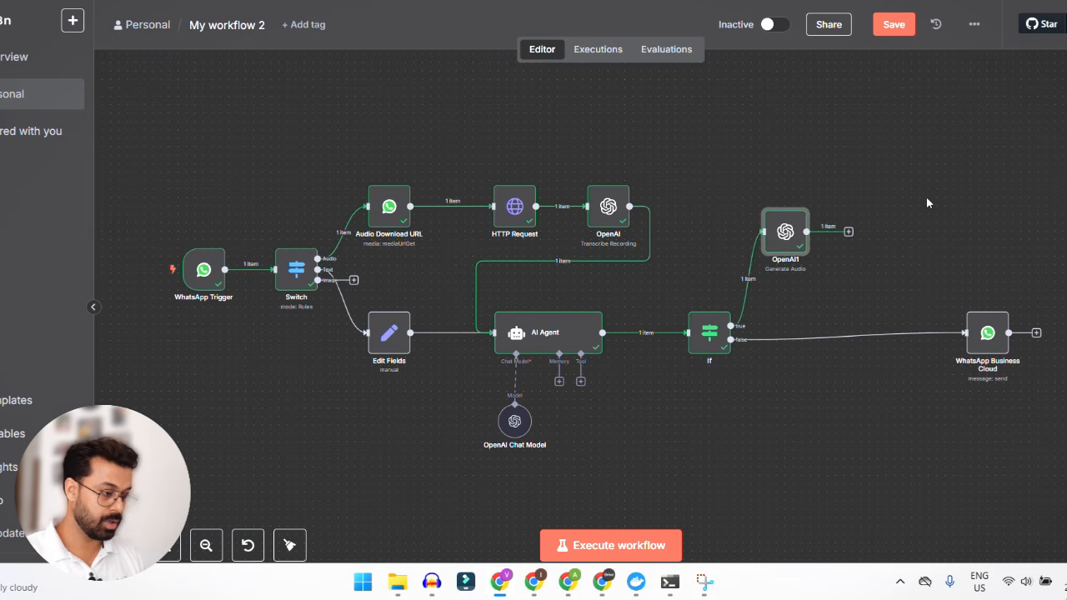
- Add a Code node after the OpenAI Generate Audio node
scroll(924, 207, "right", 2)
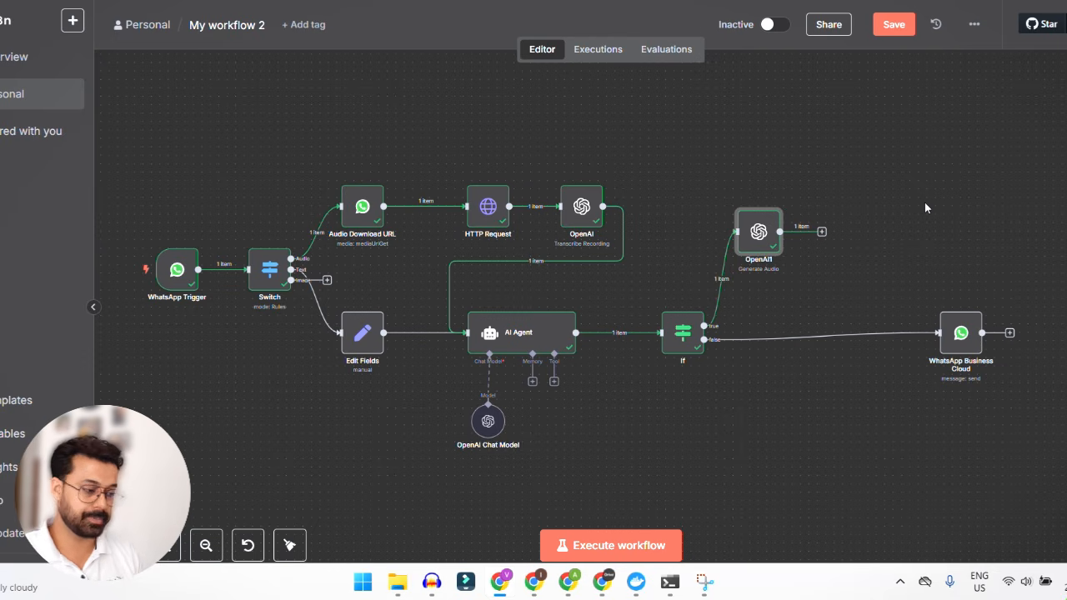
left_click(822, 233)
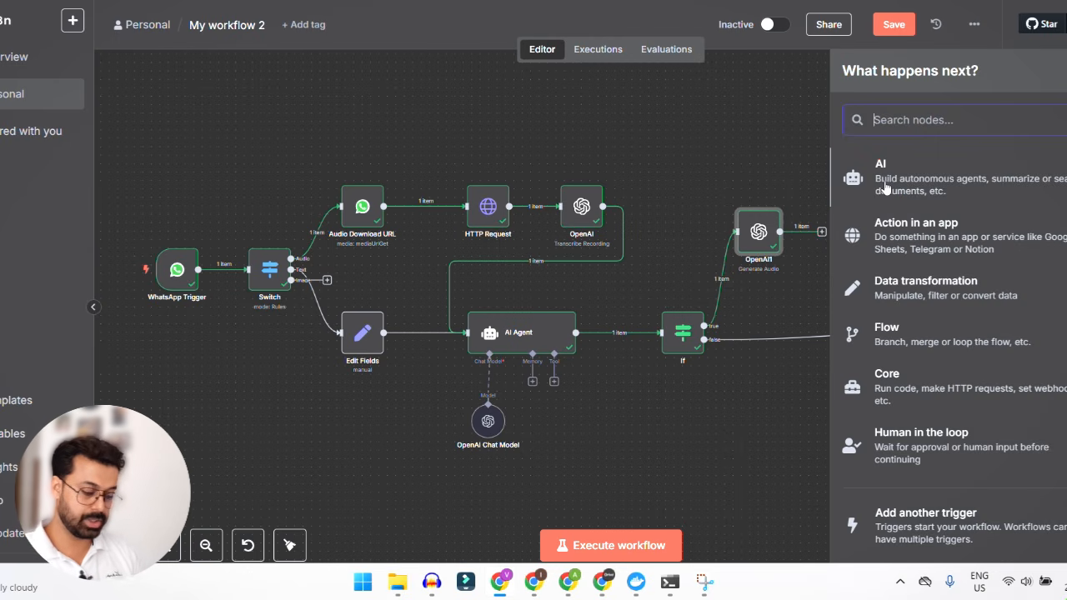
type("code")
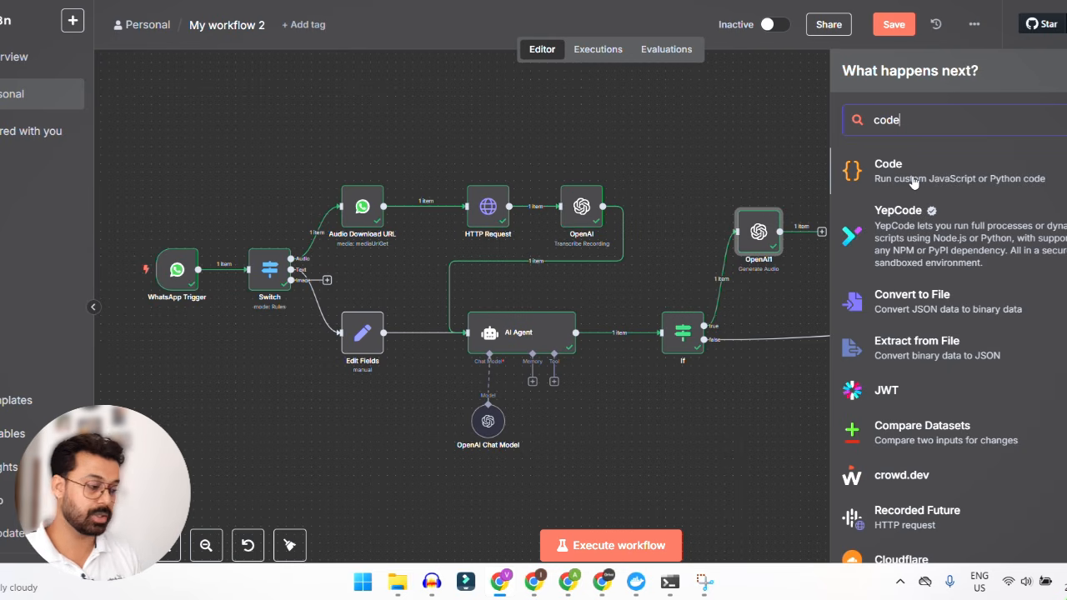
left_click(913, 180)
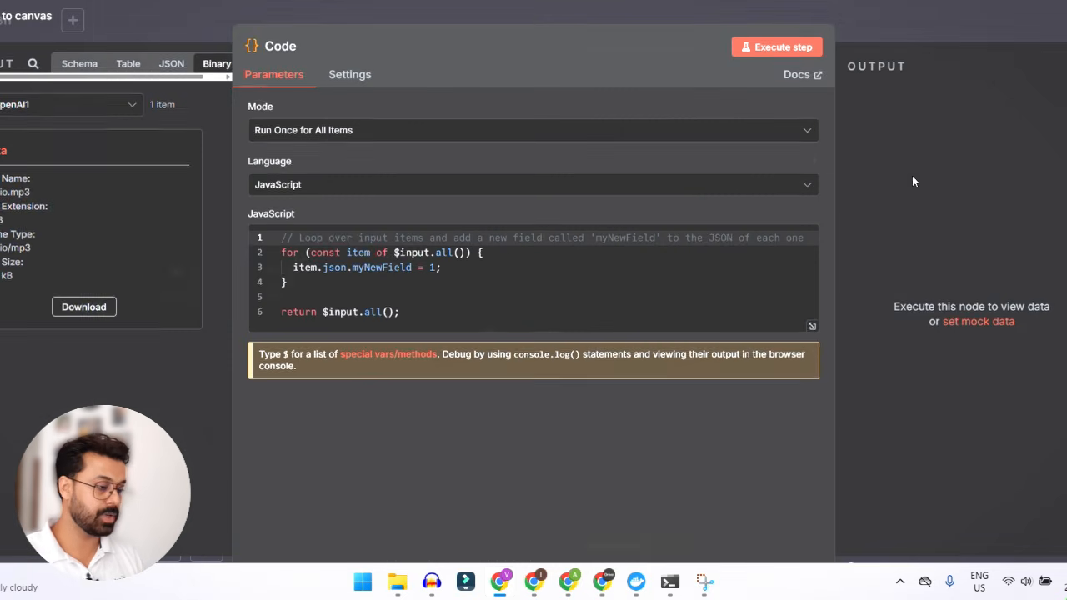
- Replace the node's JavaScript with "const inputItem = items[0]; inputItem.binary.data.mimeType = 'audio/mpeg'; return inputItem;", execute the step and close the node
left_click(457, 285)
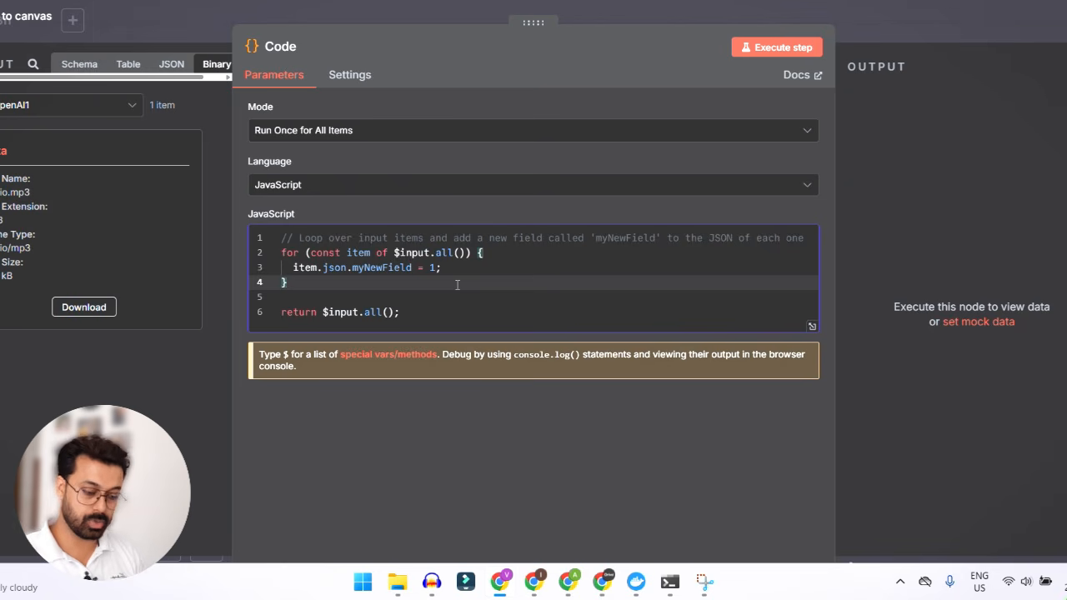
key("ctrl+a")
type("const inputItem = items[0]; inputItem.binary.data.mimeType = 'audio/mpeg'; return inputItem;")
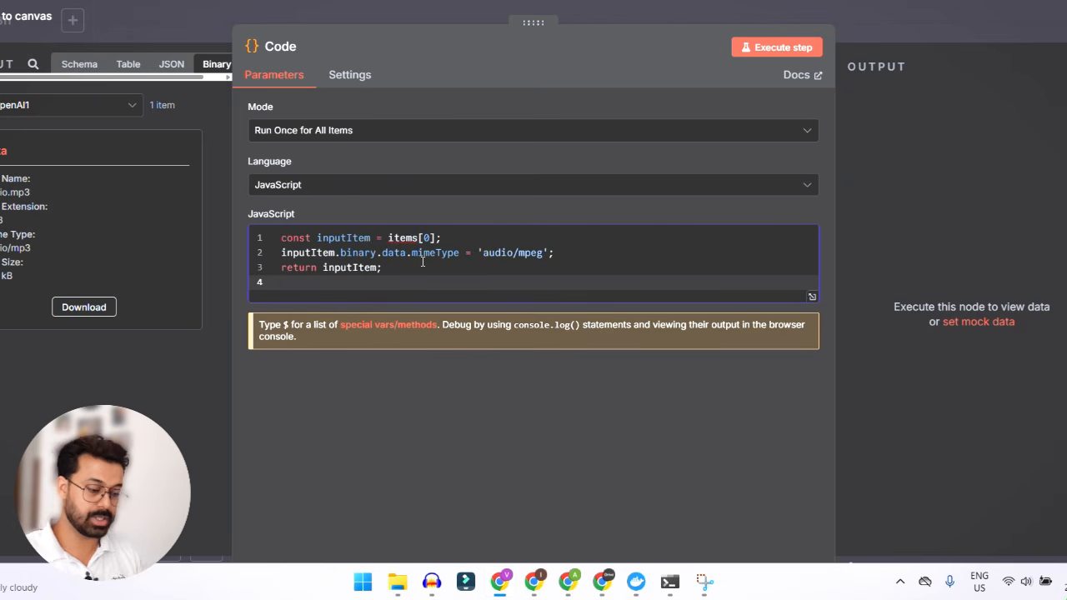
key("BackSpace")
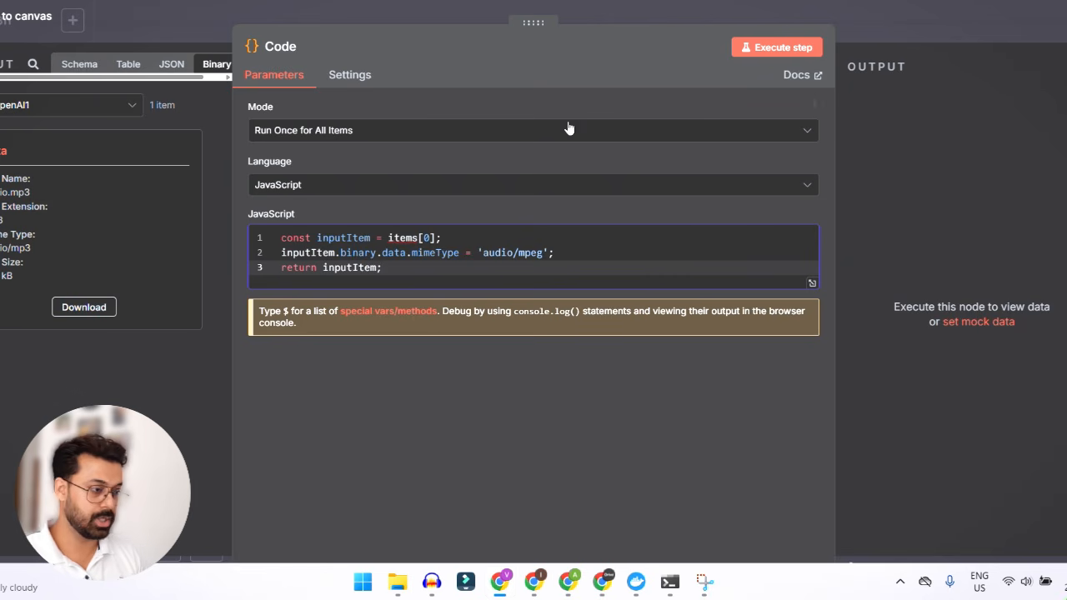
left_click(782, 48)
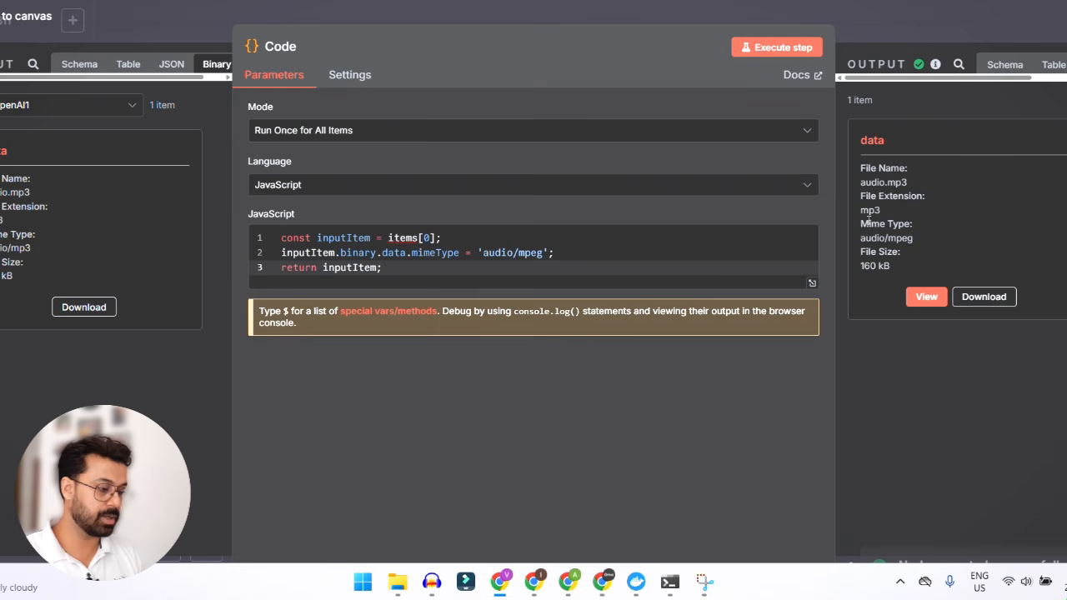
left_click(904, 30)
- Add a WhatsApp Business Cloud node with the Send message action after the Code node
scroll(822, 285, "right", 2)
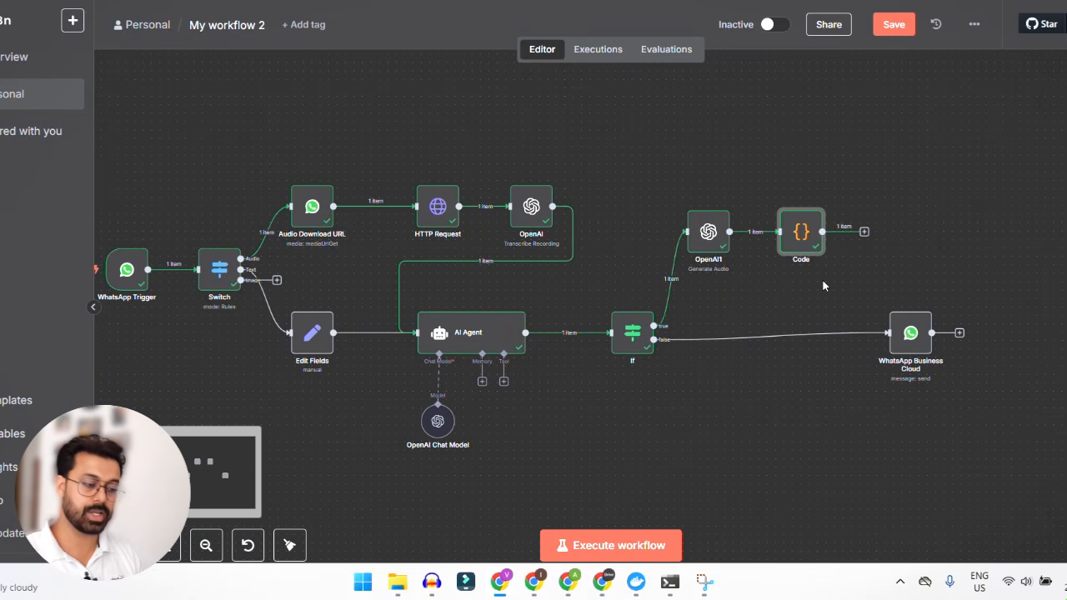
left_click(865, 231)
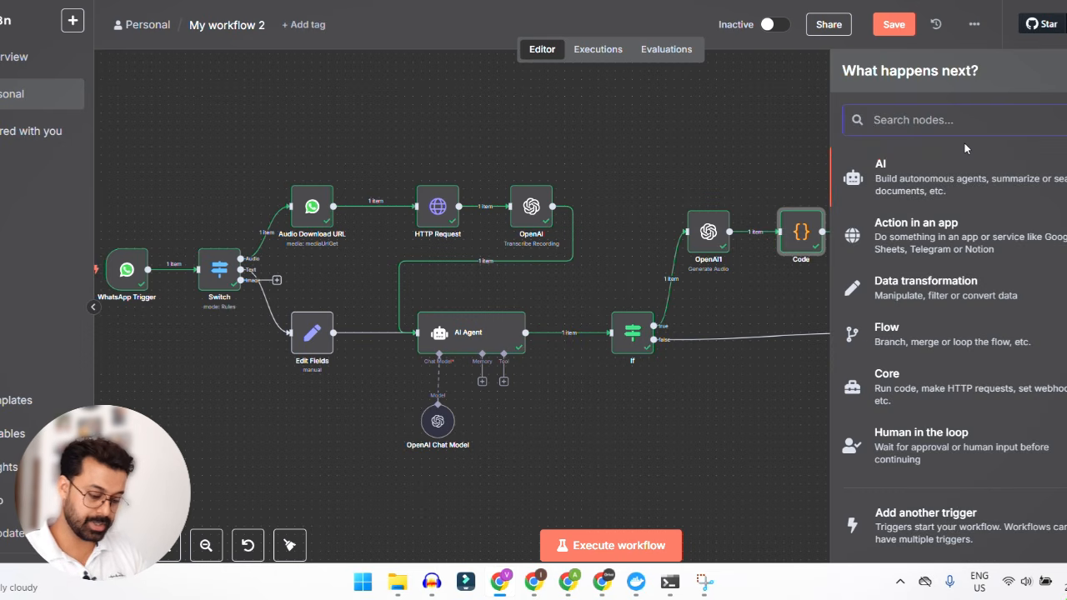
type("what")
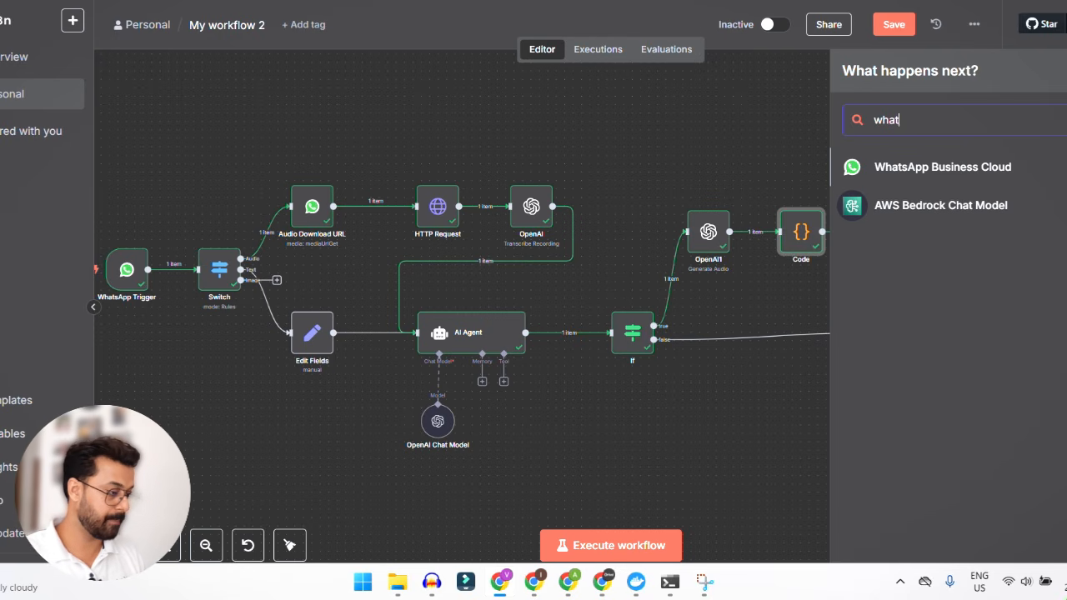
key("Return")
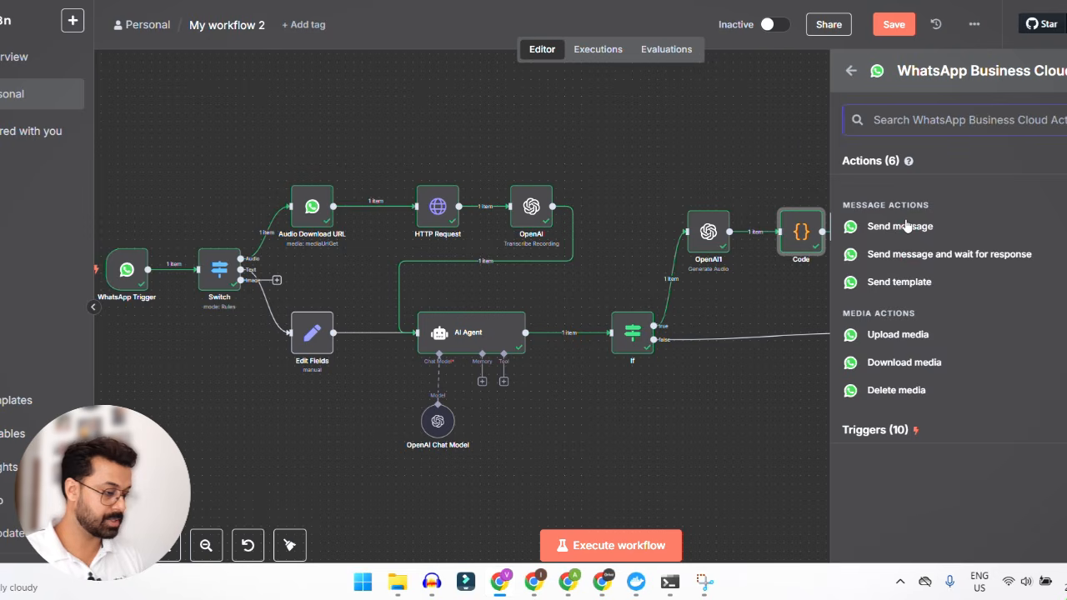
left_click(900, 226)
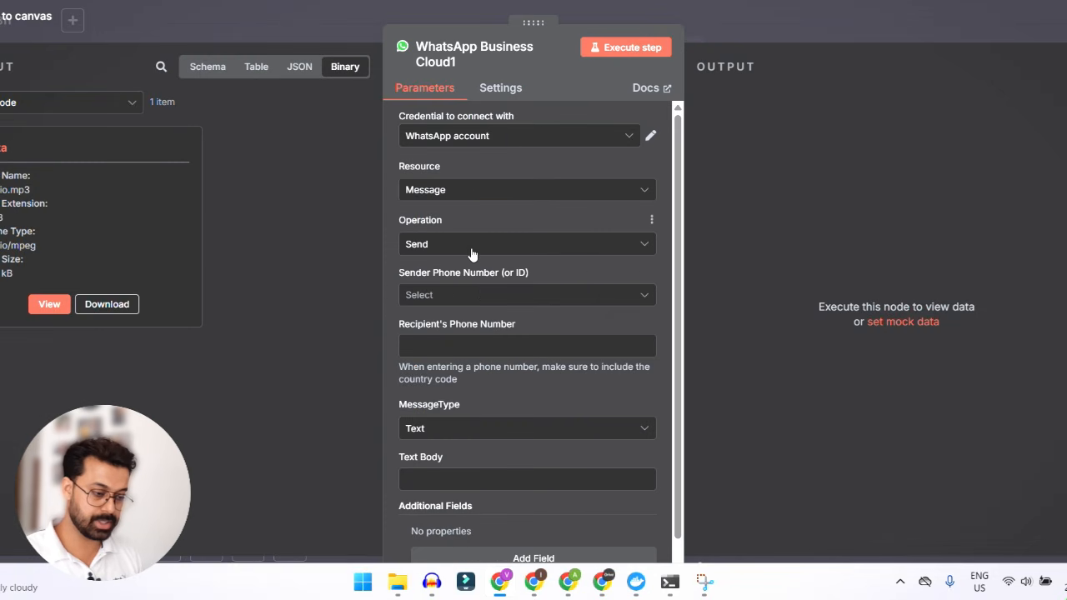
- Choose the Test Number as the sender and enter the recipient's phone number with its country code
left_click(464, 295)
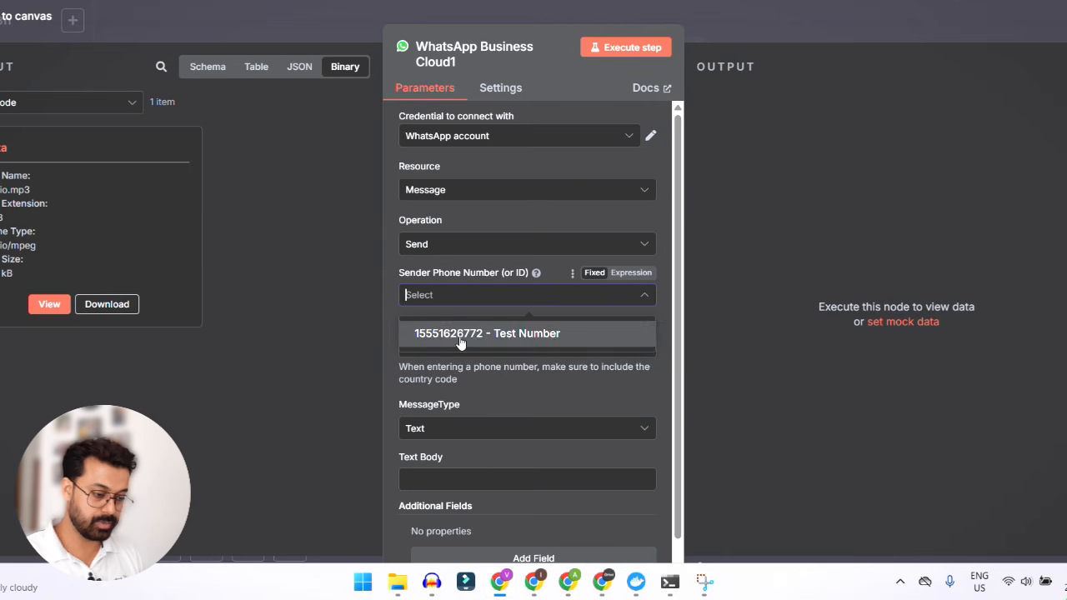
left_click(460, 341)
left_click(447, 342)
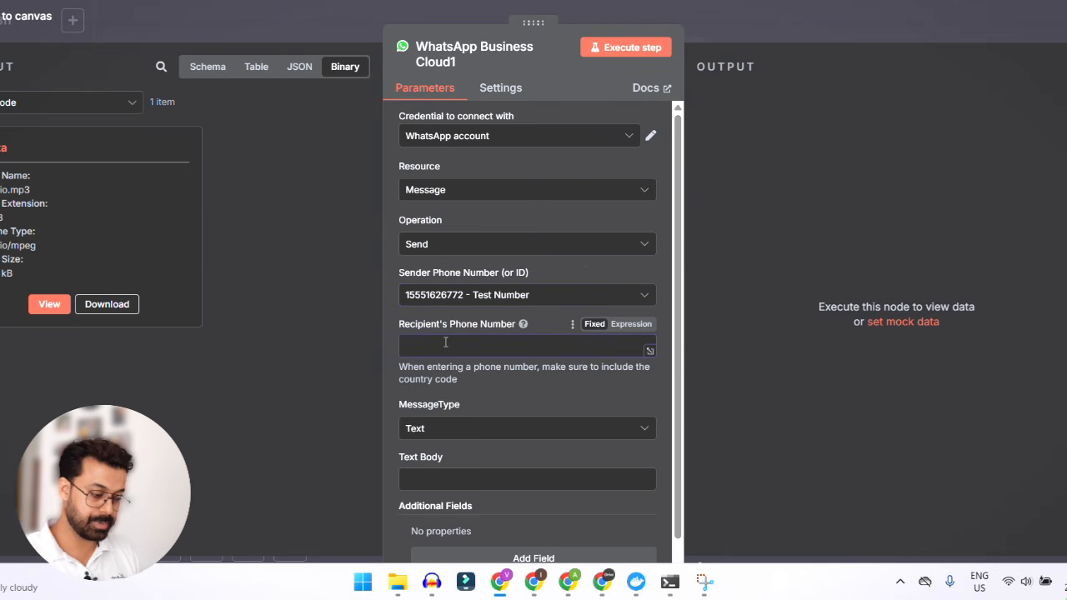
type("+91")
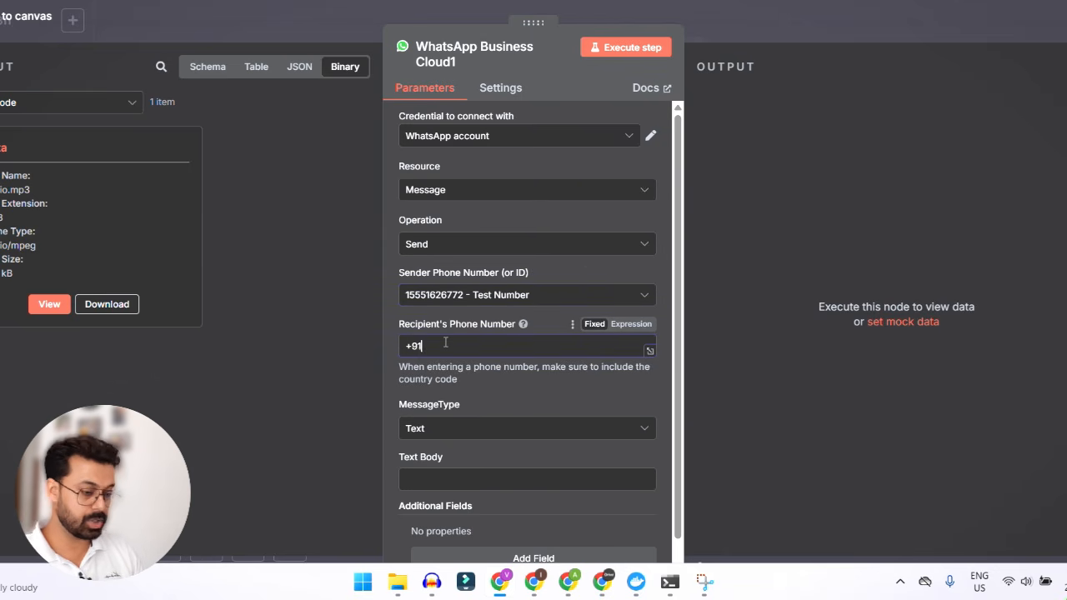
key("ctrl+a")
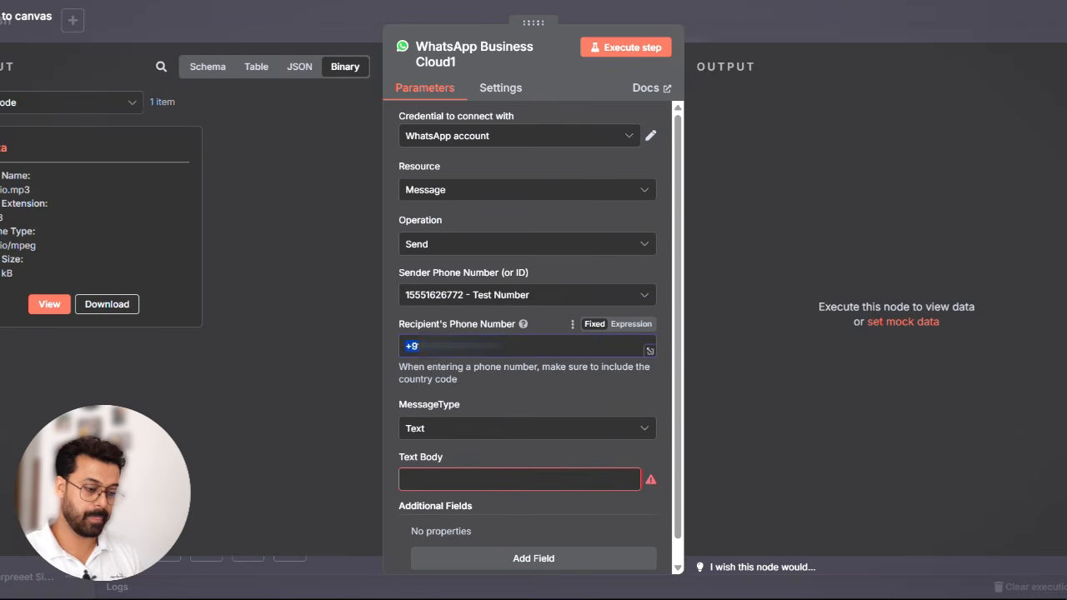
key("ctrl+v")
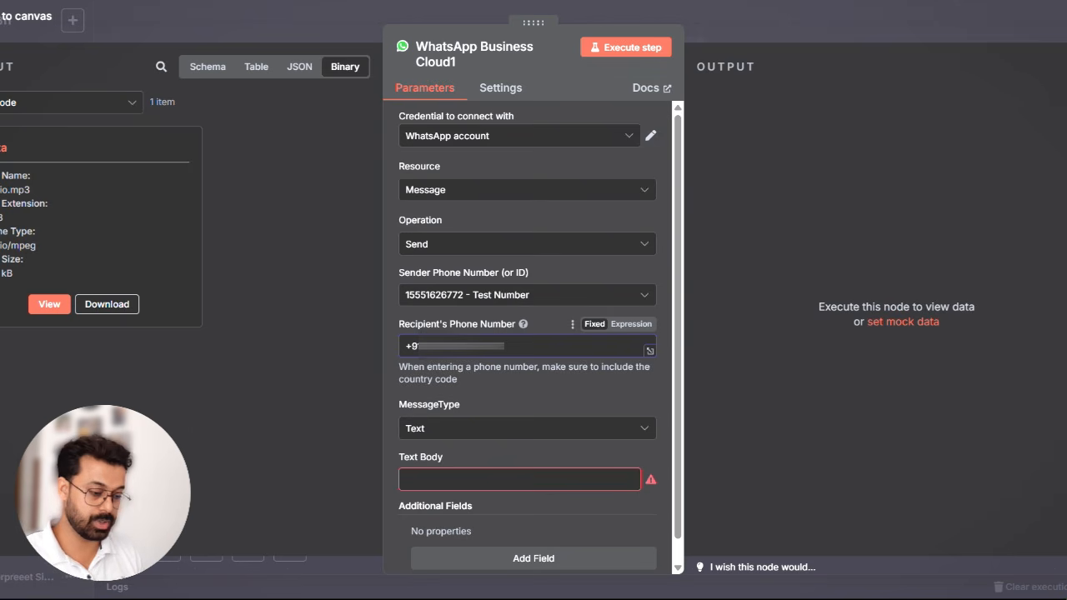
- Set the message type to Audio with the audio taken from n8n, execute the WhatsApp send step and close the node
scroll(518, 419, "down", 1)
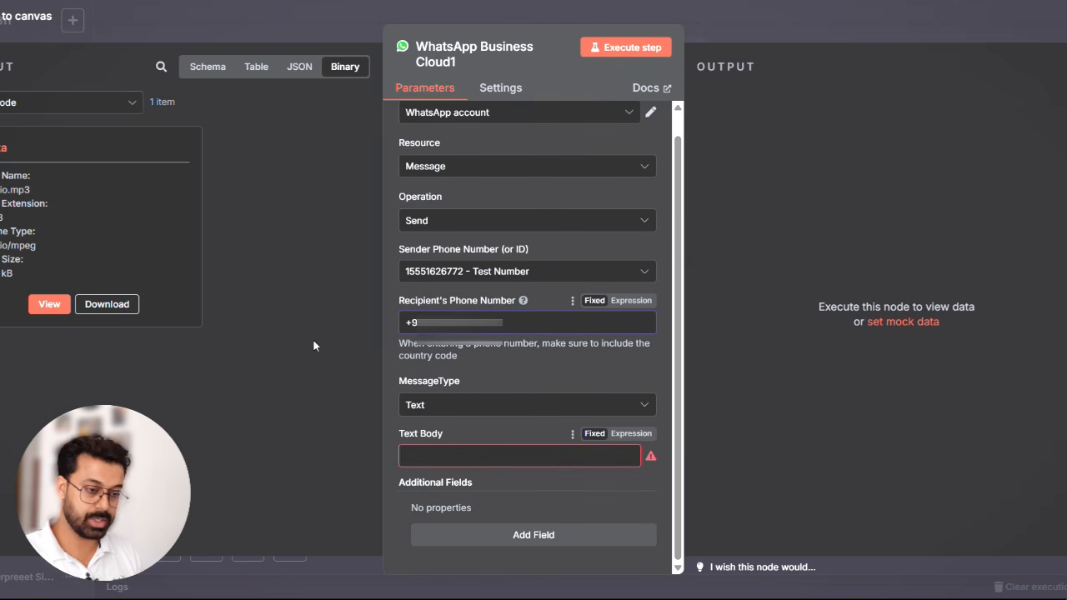
left_click(459, 405)
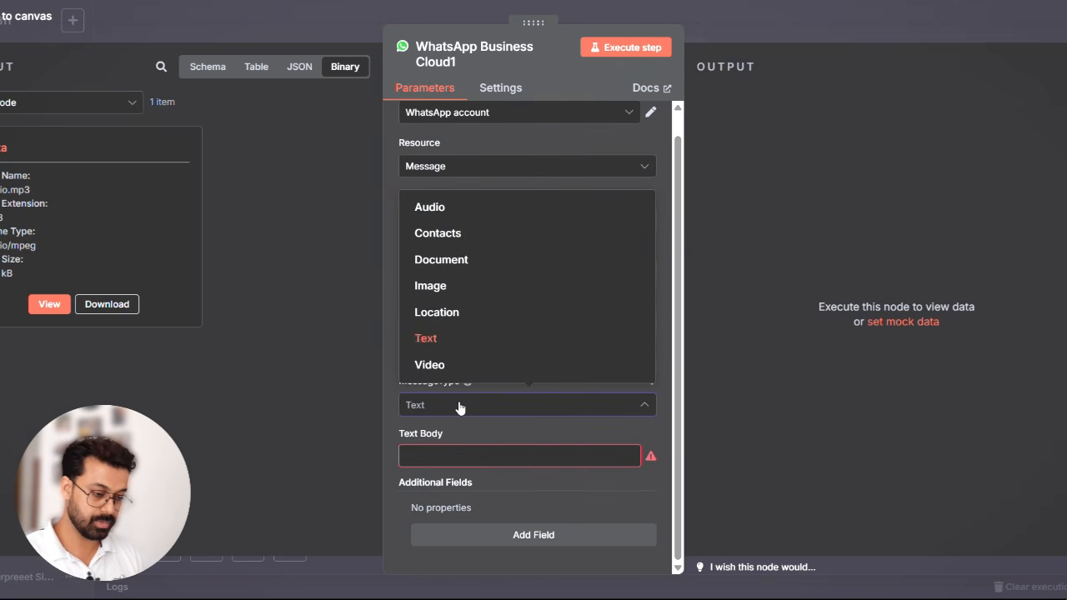
left_click(454, 219)
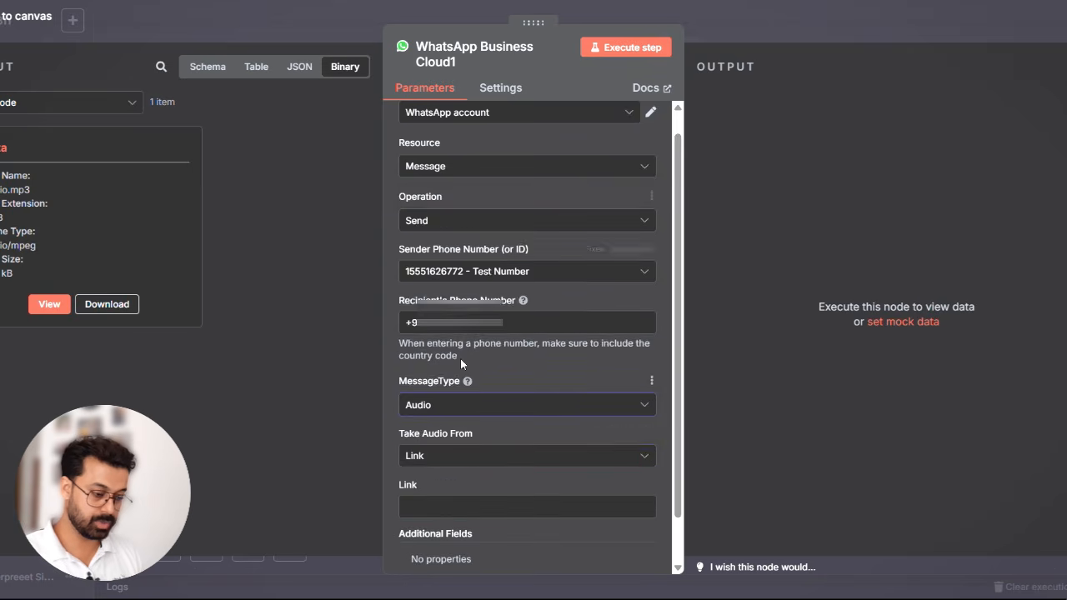
scroll(512, 433, "down", 2)
left_click(510, 408)
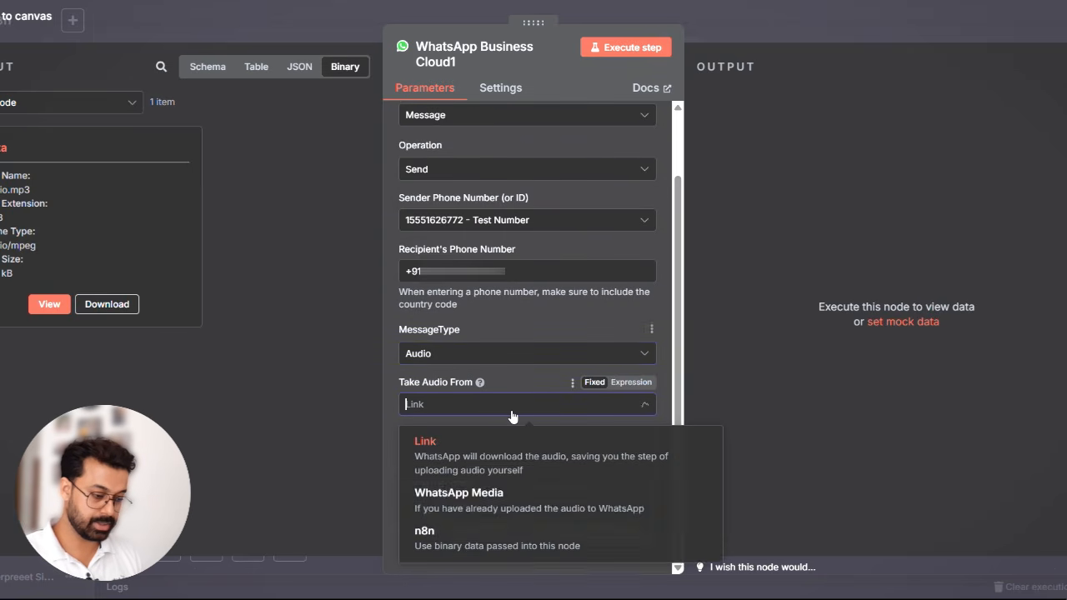
left_click(450, 554)
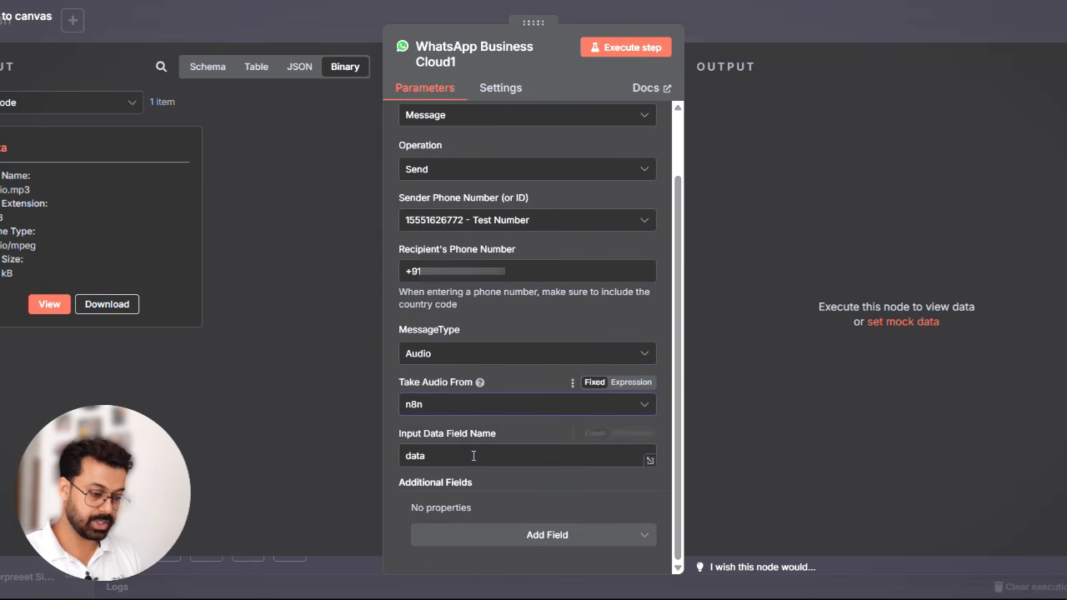
left_click(626, 48)
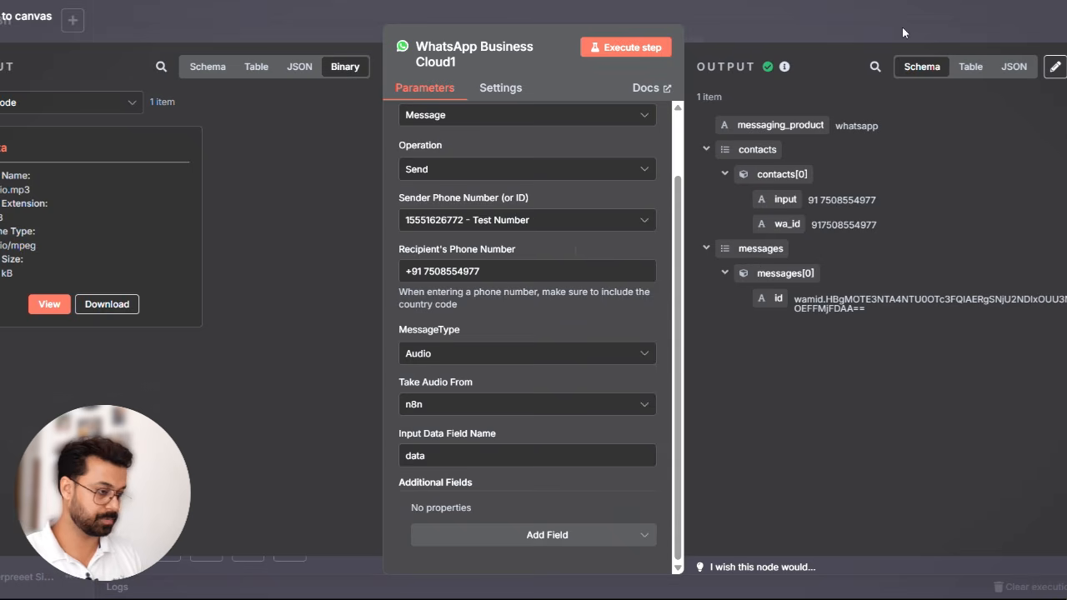
left_click(921, 18)
- Add a WhatsApp Business Cloud Download media node to the Switch's Image output and place it below the Edit Fields node
scroll(659, 405, "left", 4)
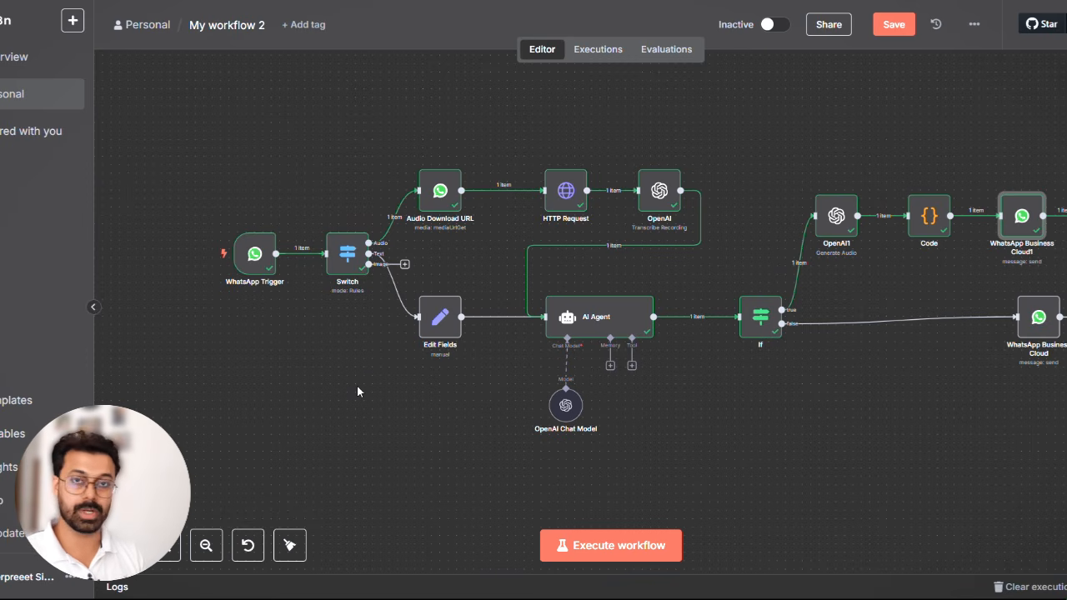
left_click(405, 265)
type("wh")
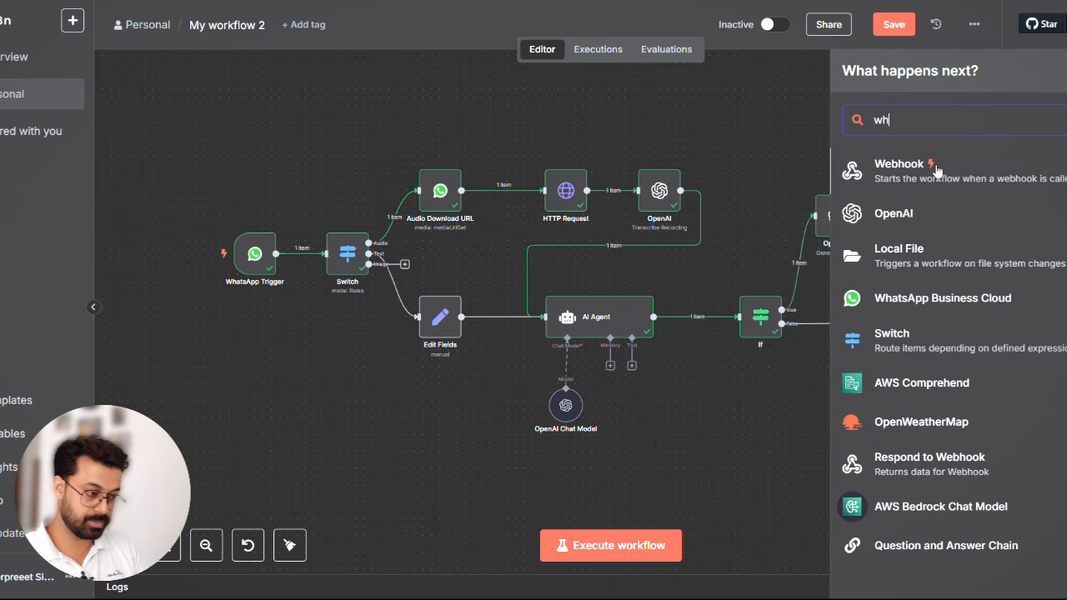
type("a")
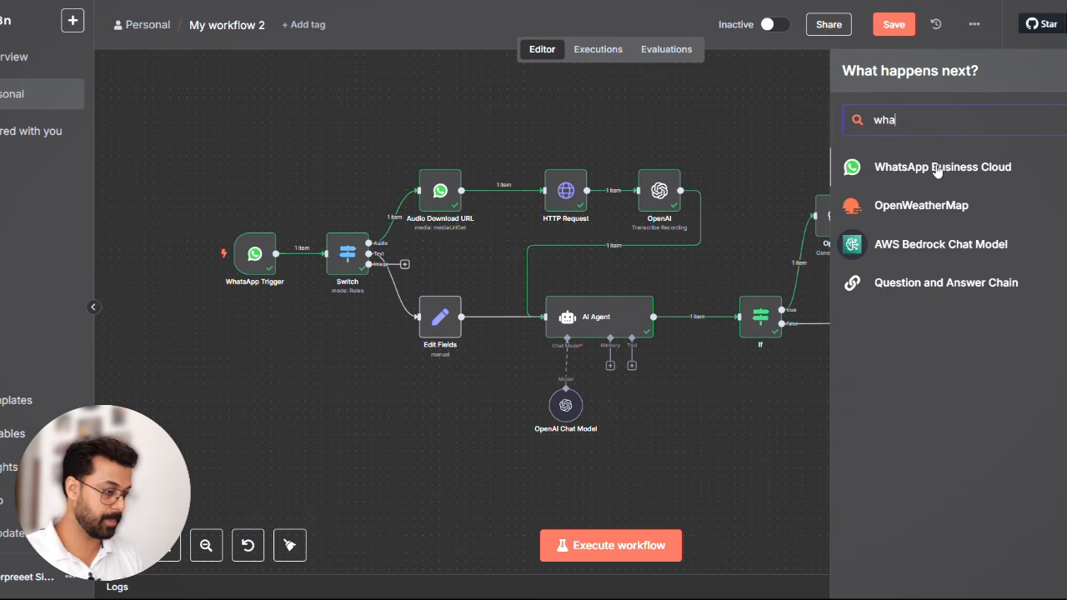
left_click(937, 170)
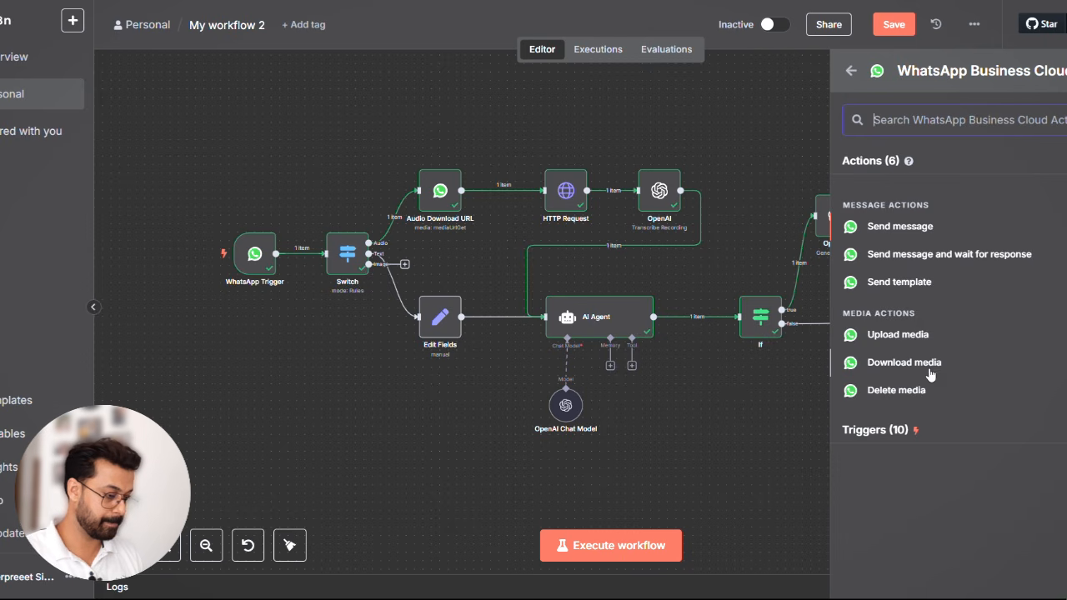
left_click(908, 364)
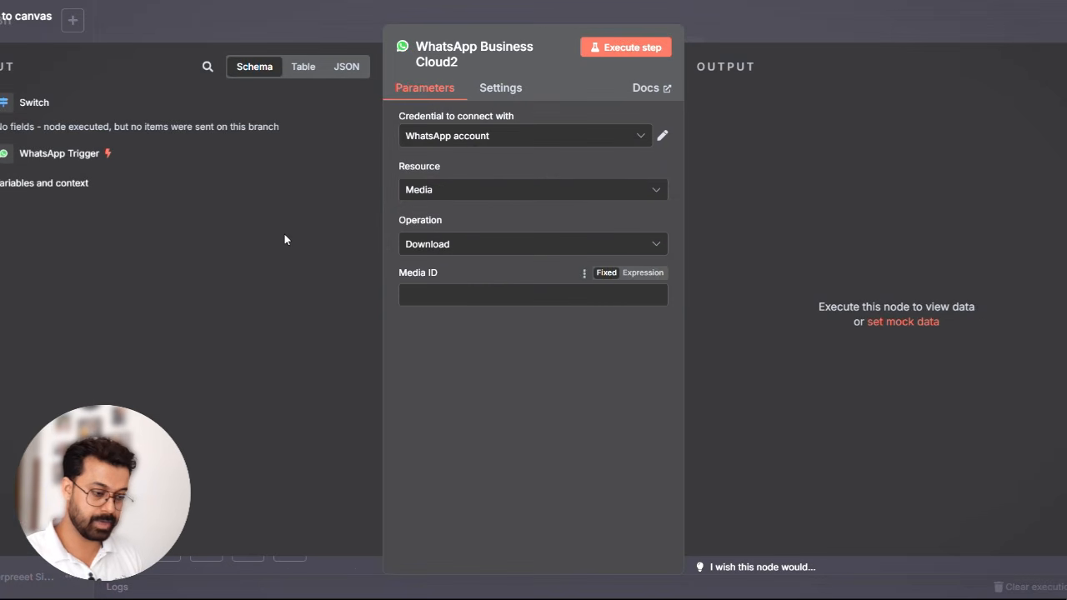
left_click(873, 23)
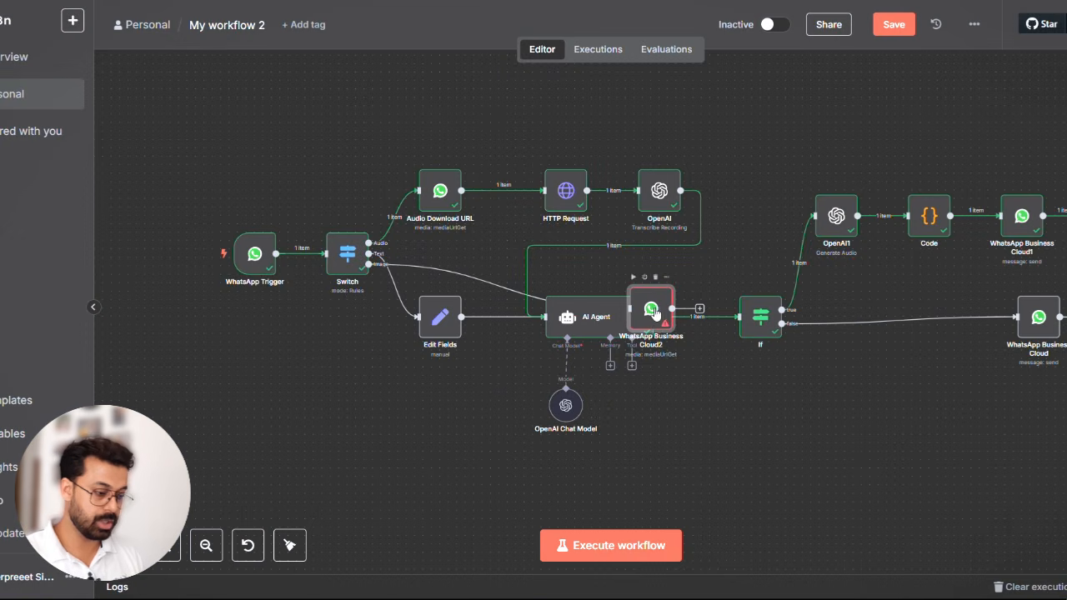
left_click_drag(654, 313, 409, 421)
- Try to execute the whole workflow, and save it
key("alt+Tab")
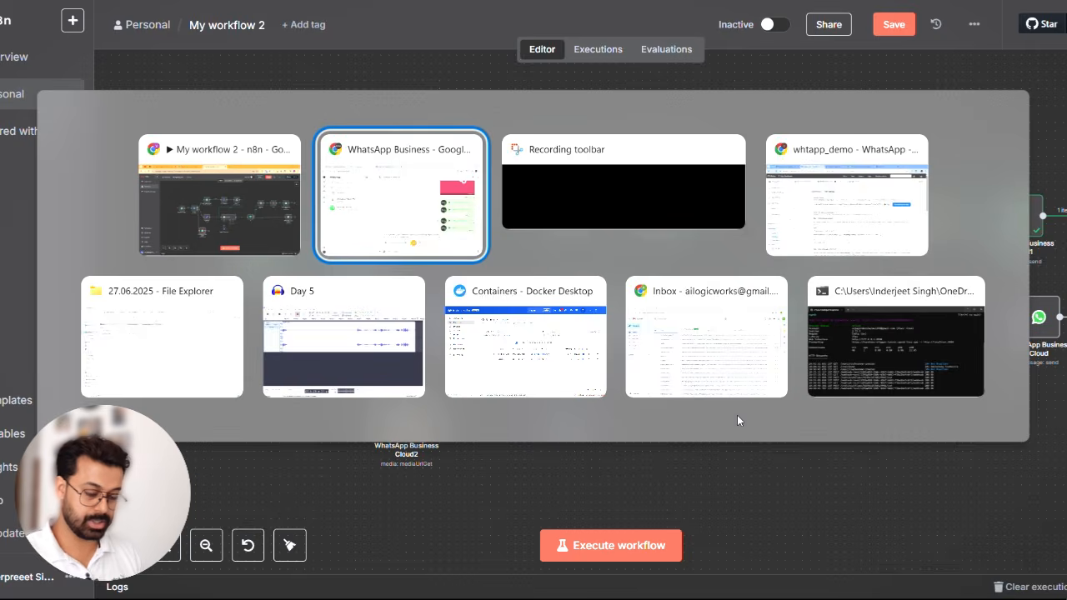
key("alt+Tab")
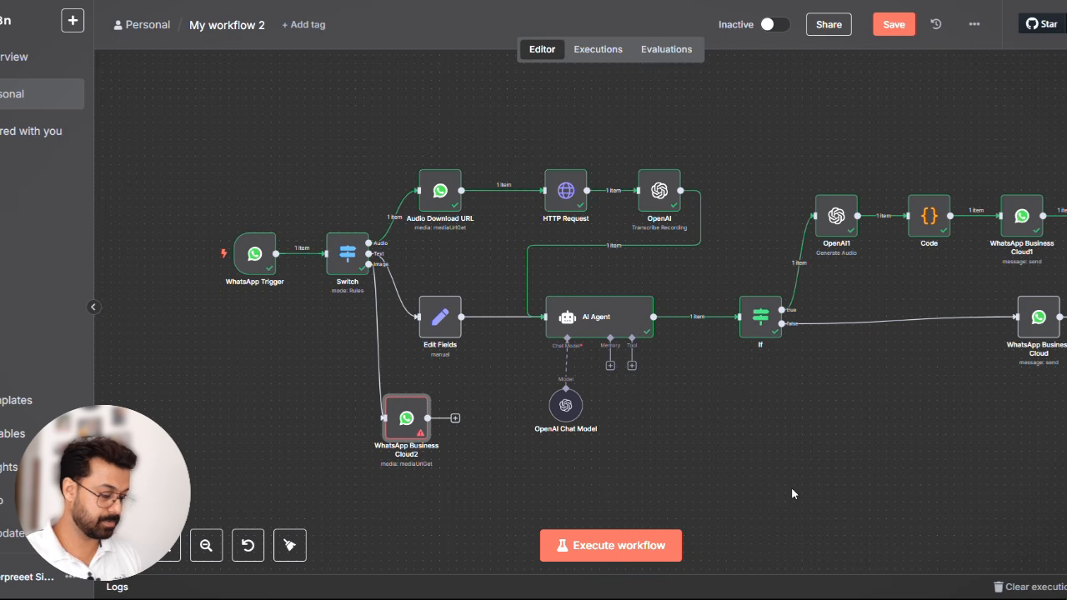
left_click(613, 544)
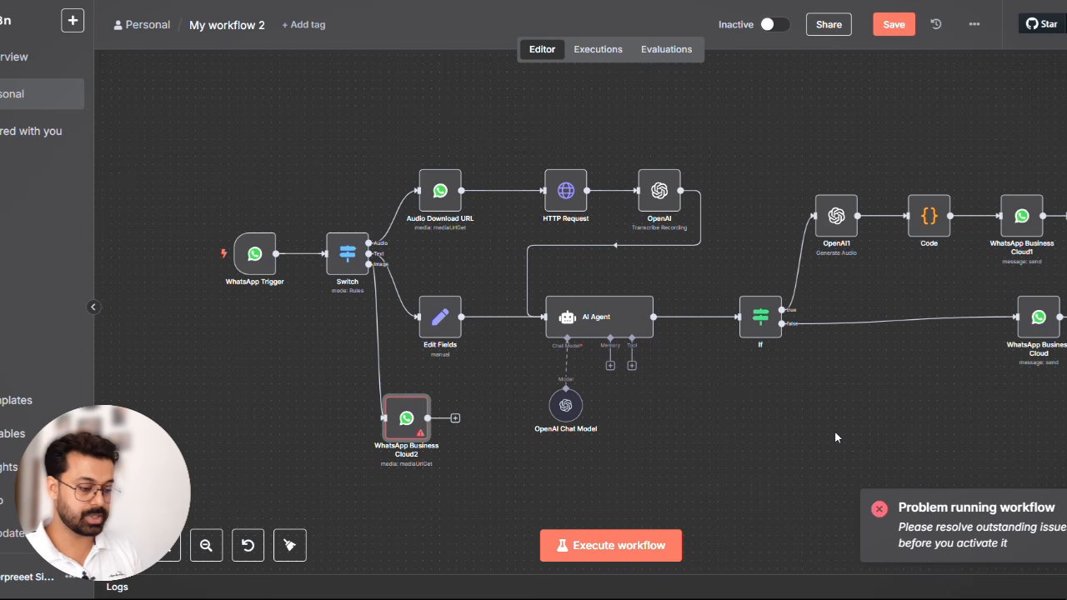
left_click(893, 25)
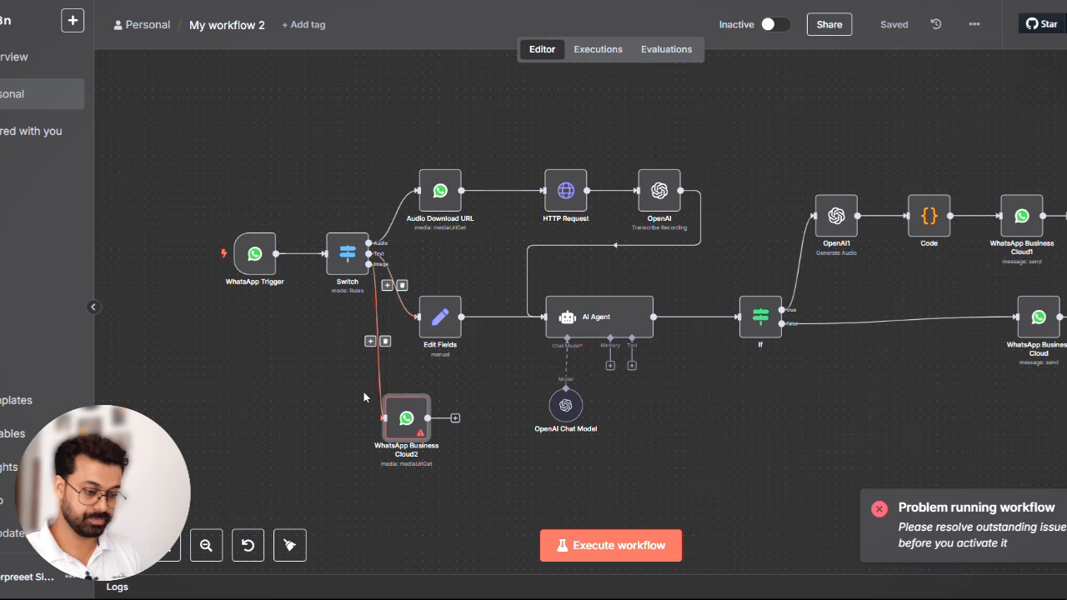
- Remove the connection between the Switch's Image output and the WhatsApp media download node
left_click(384, 340)
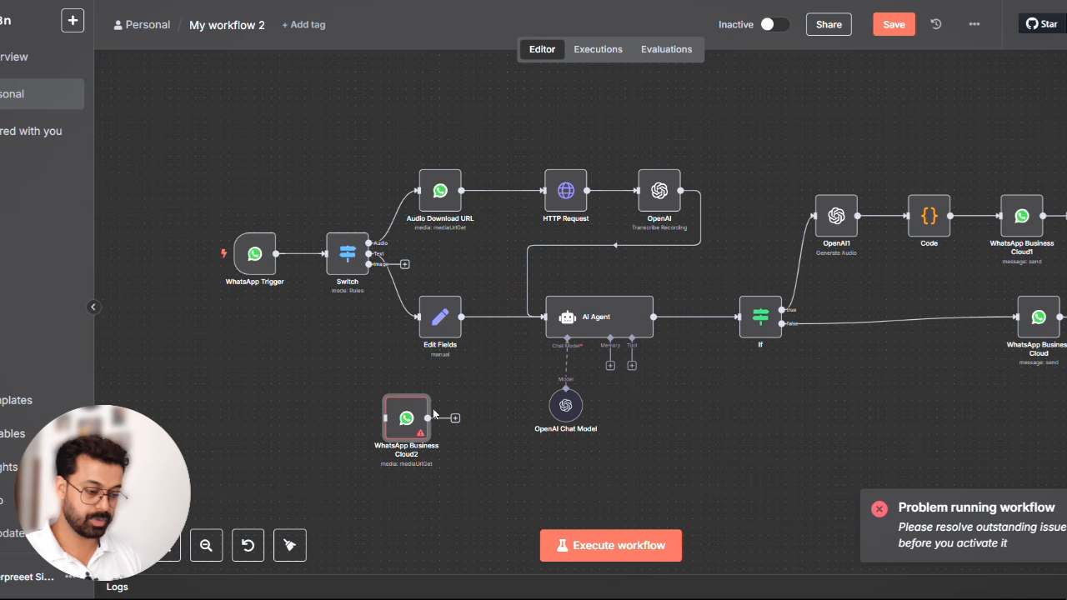
- Delete the disconnected WhatsApp media download node and execute the workflow
left_click(412, 388)
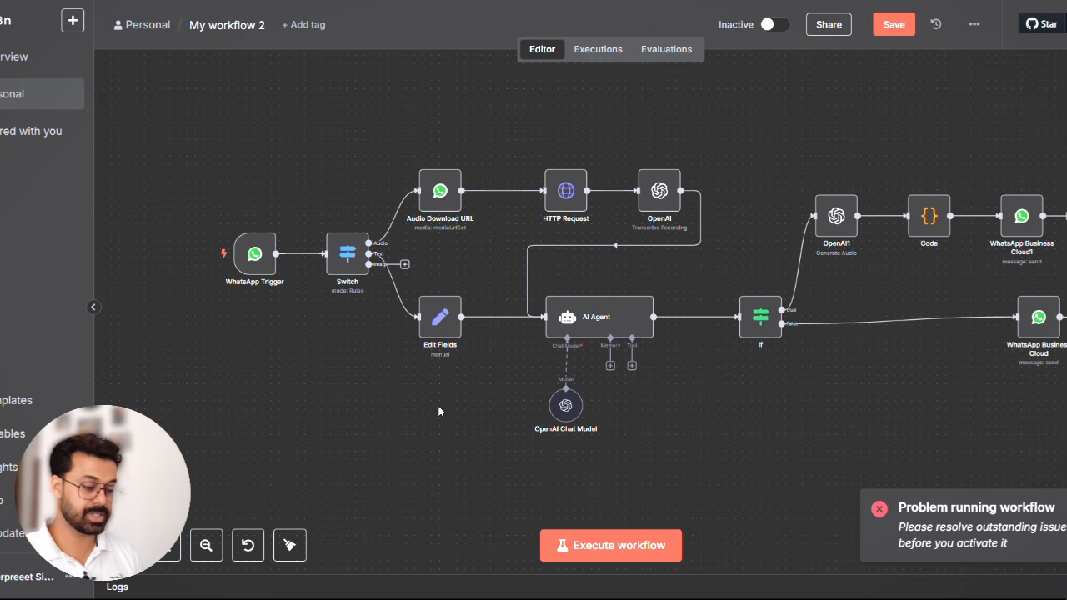
left_click(626, 542)
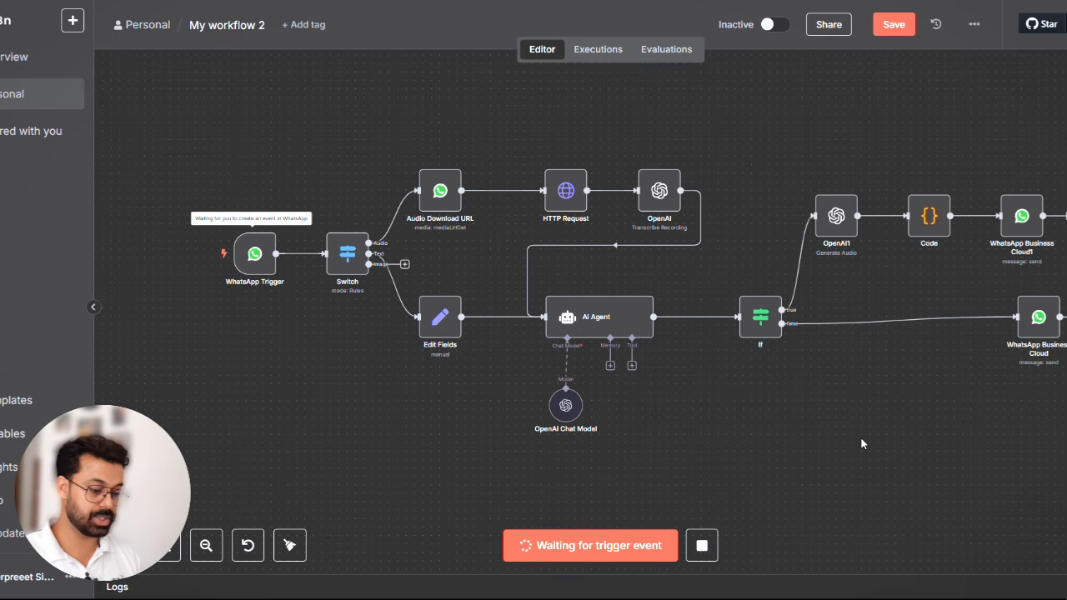
- Switch to WhatsApp, send the id1vAnPwAU_logos image to the Whatsapp Chatbot Test chat, and return to n8n
key("alt+Tab")
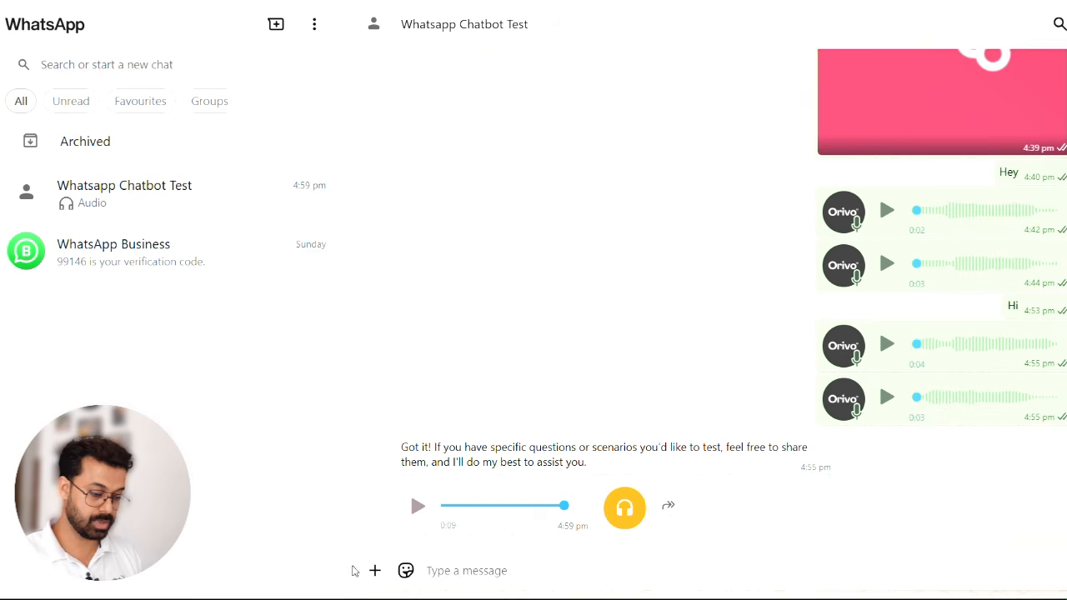
left_click(376, 572)
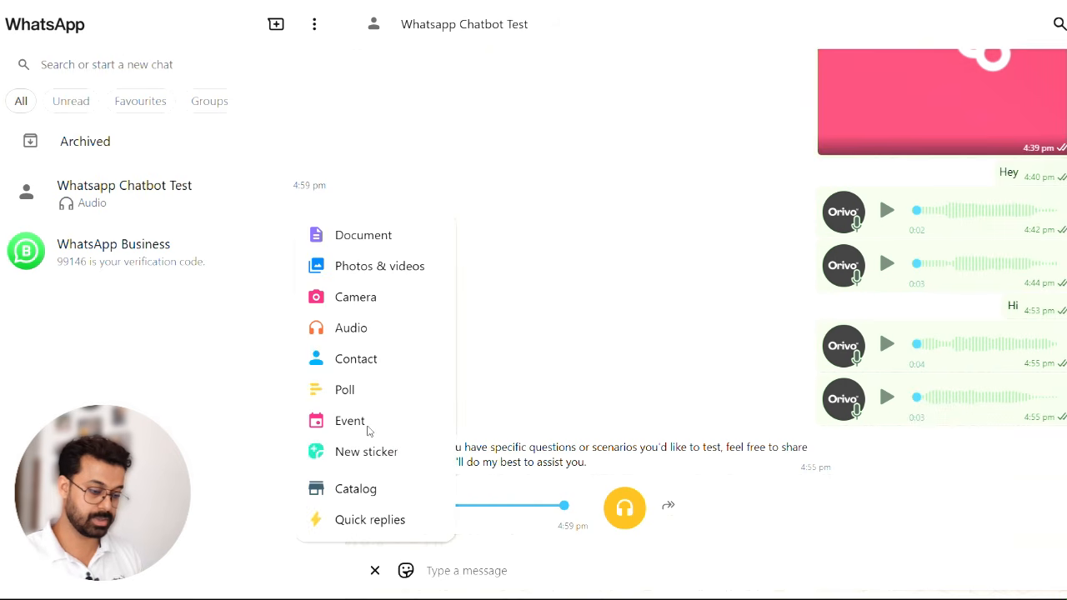
left_click(409, 267)
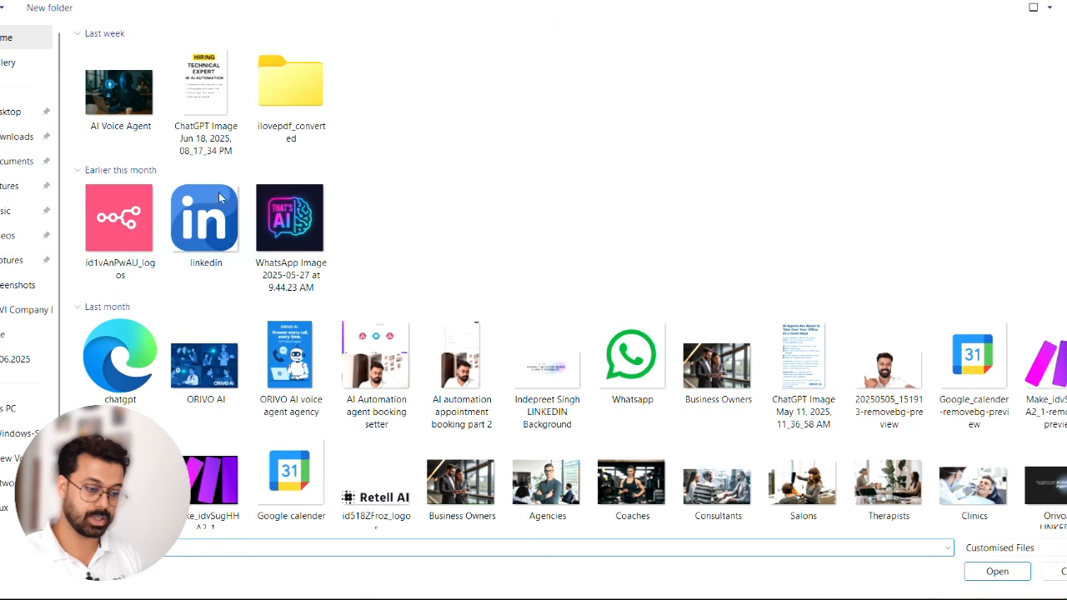
double_click(117, 229)
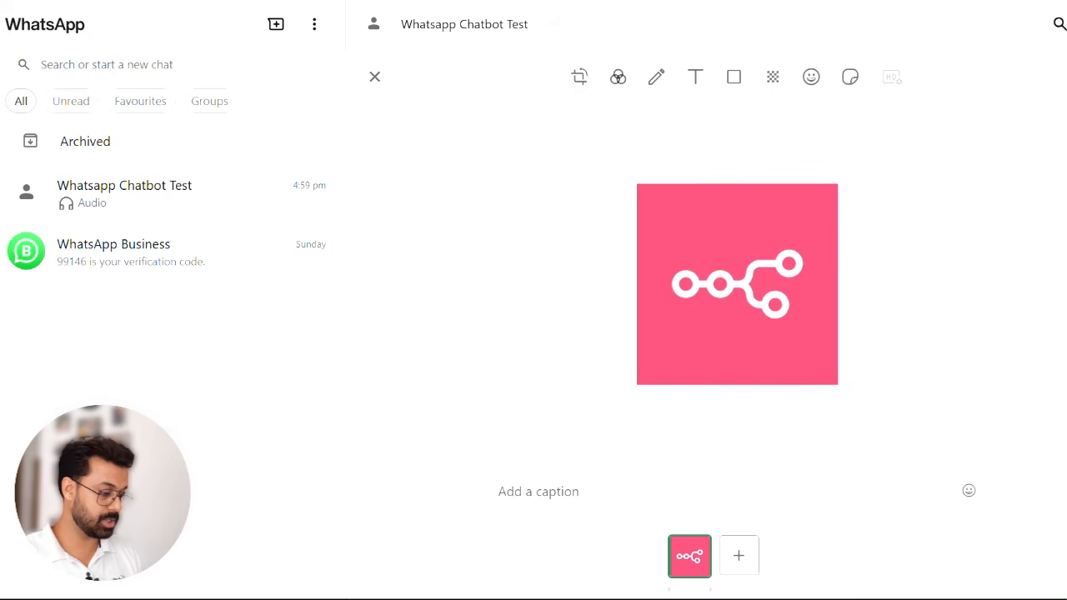
left_click(1065, 555)
key("alt+Tab")
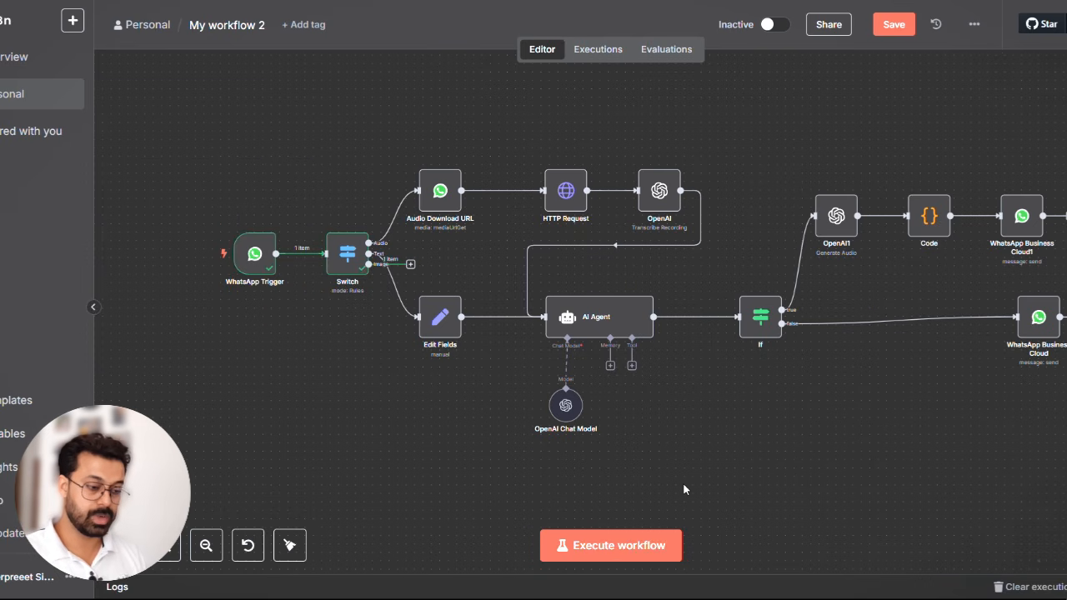
- Add a WhatsApp Business Cloud Download media node to the Switch's Image output
left_click(410, 264)
type("what")
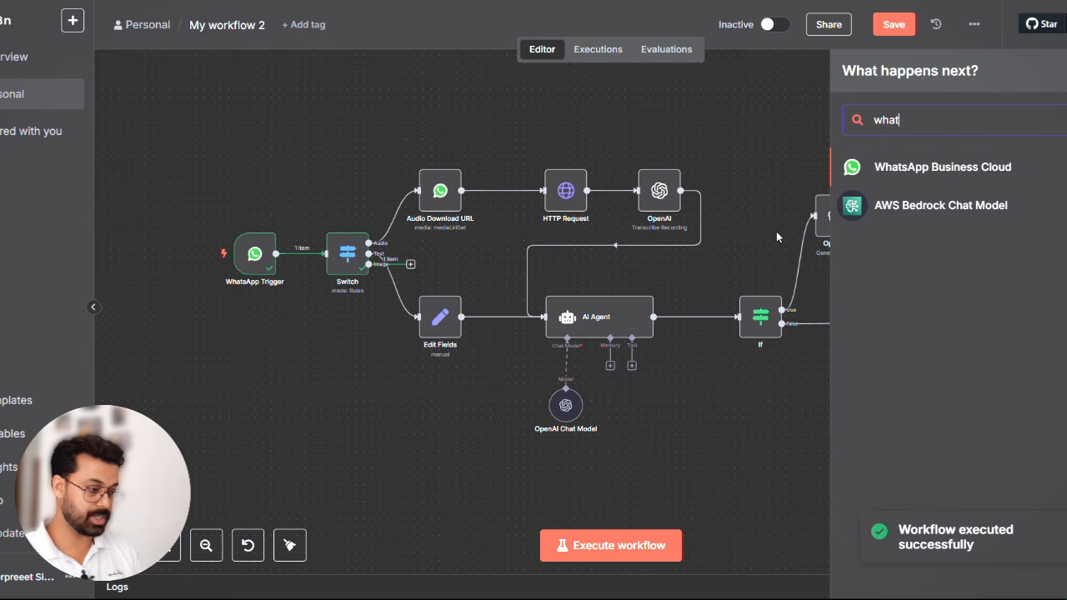
left_click(1004, 177)
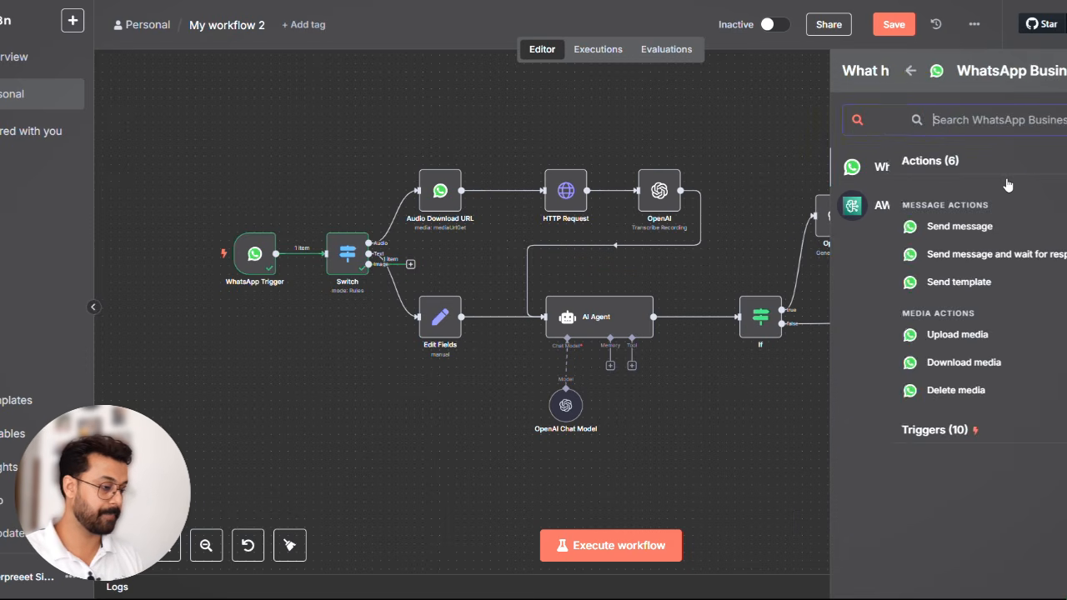
left_click(908, 365)
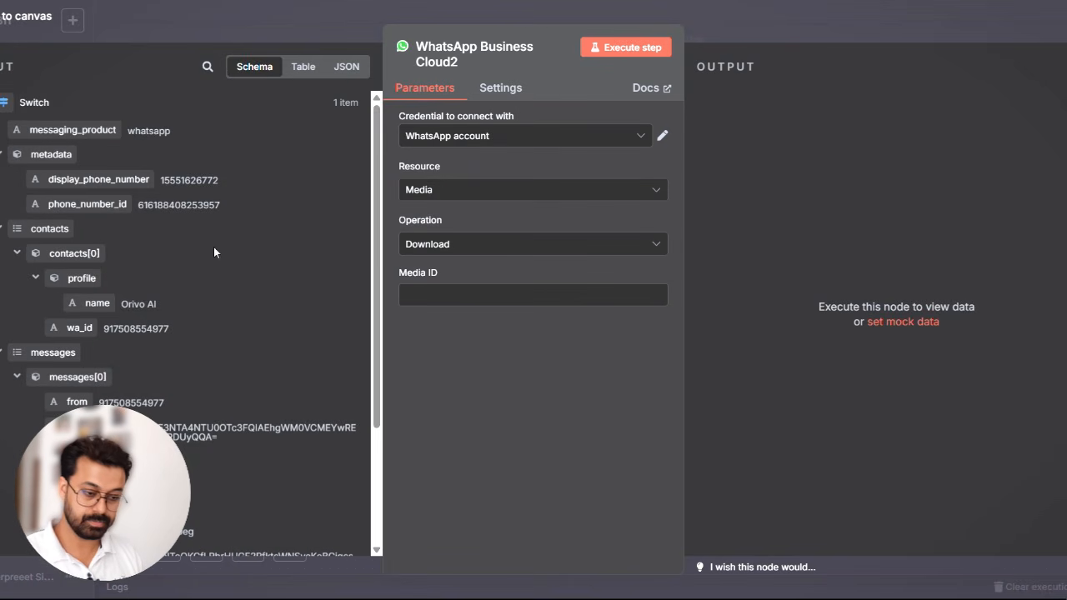
- Set the Media ID to {{ $json.messages[0].image.id }} from the Switch data, execute the download node and close it
scroll(141, 248, "down", 3)
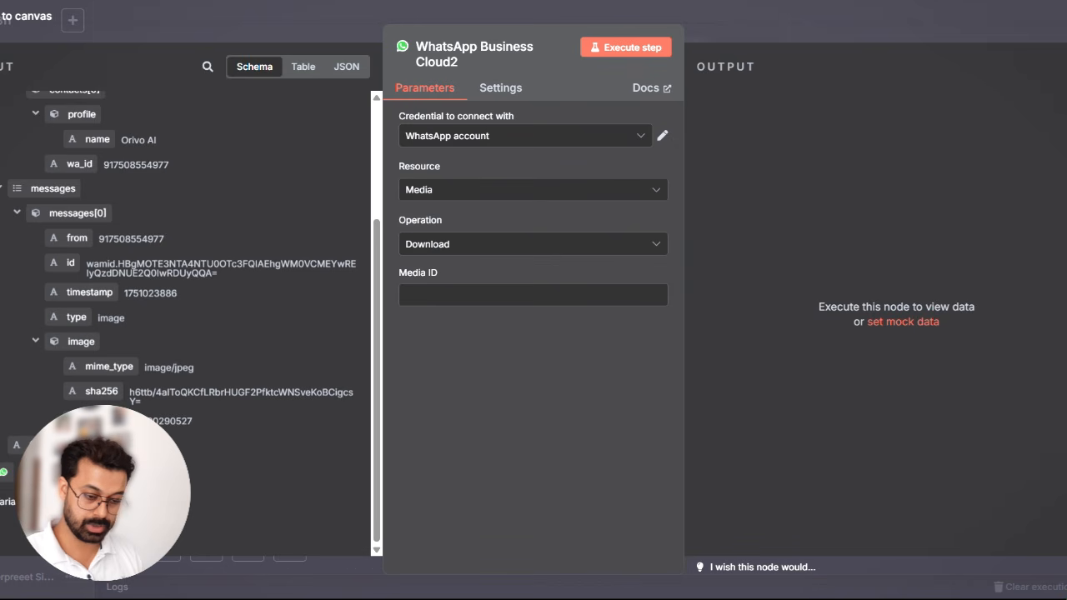
left_click_drag(100, 420, 440, 297)
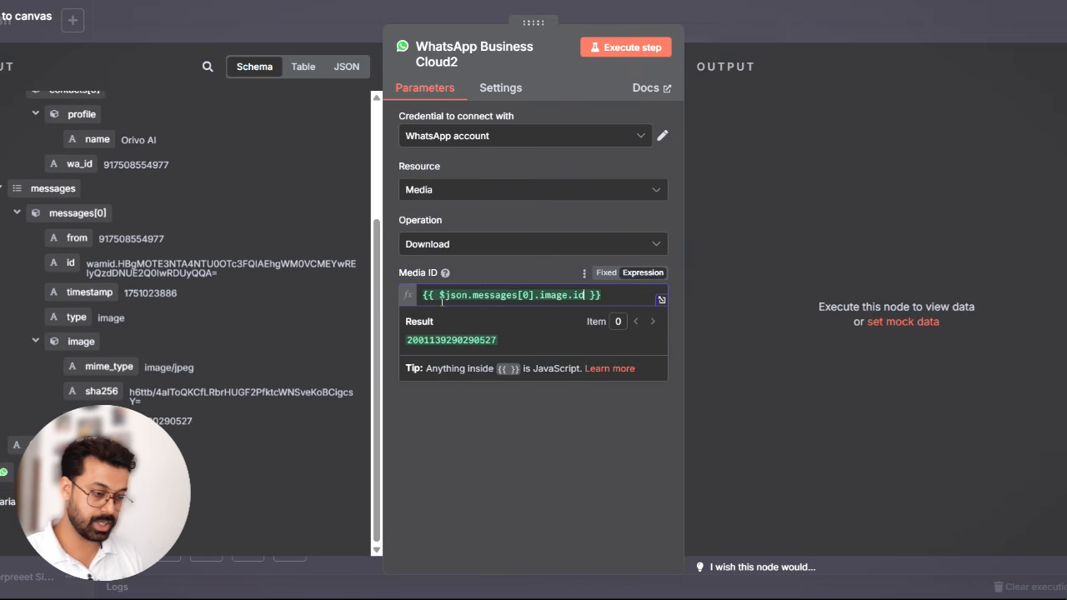
left_click(625, 47)
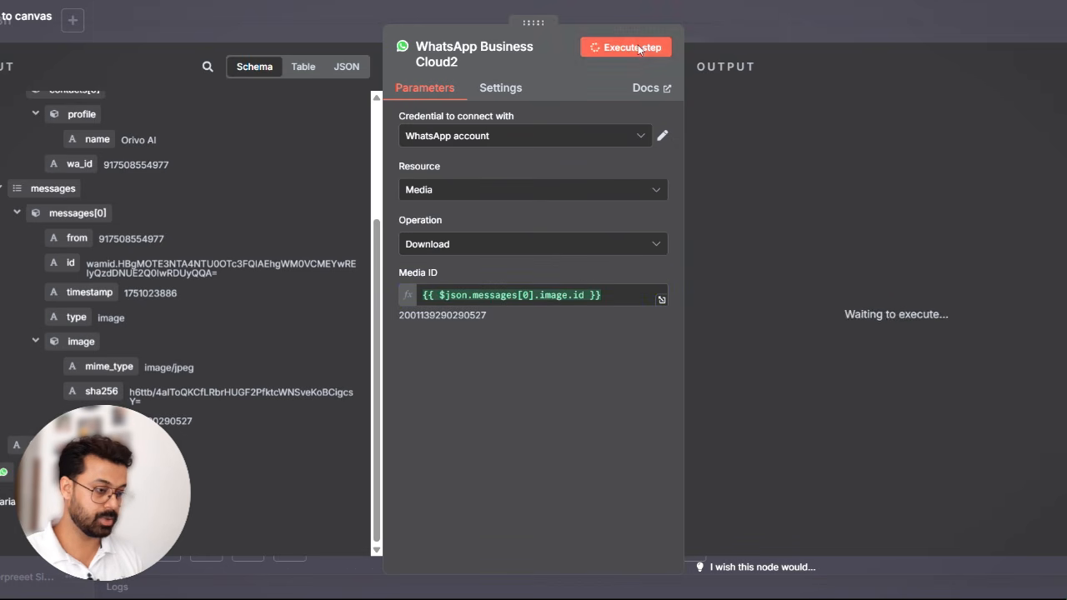
left_click(763, 21)
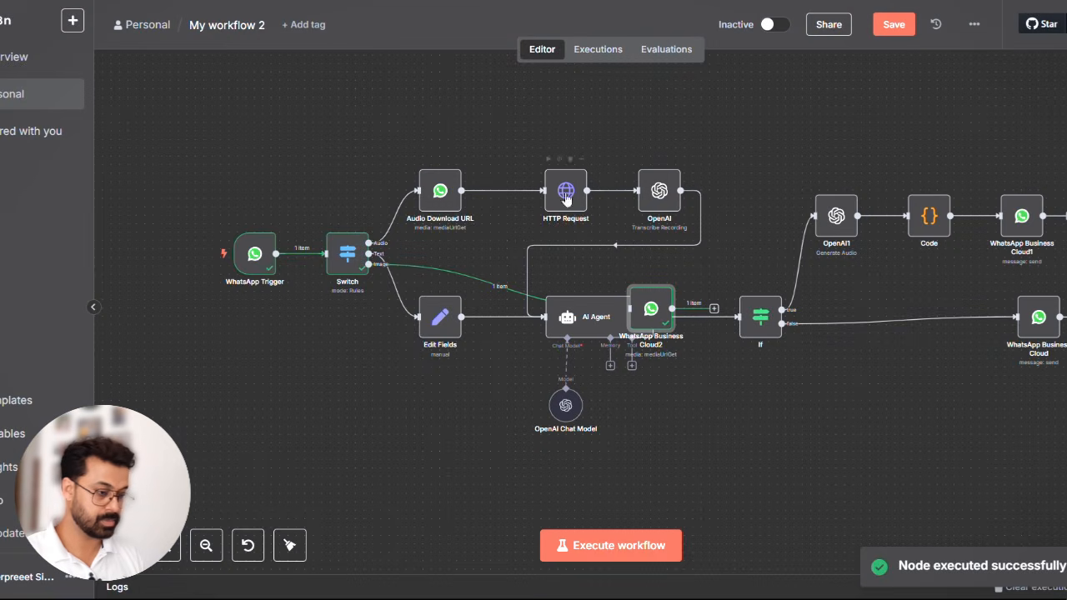
- Place the new WhatsApp download node below the Switch and rename it Image URL
left_click_drag(640, 320, 360, 419)
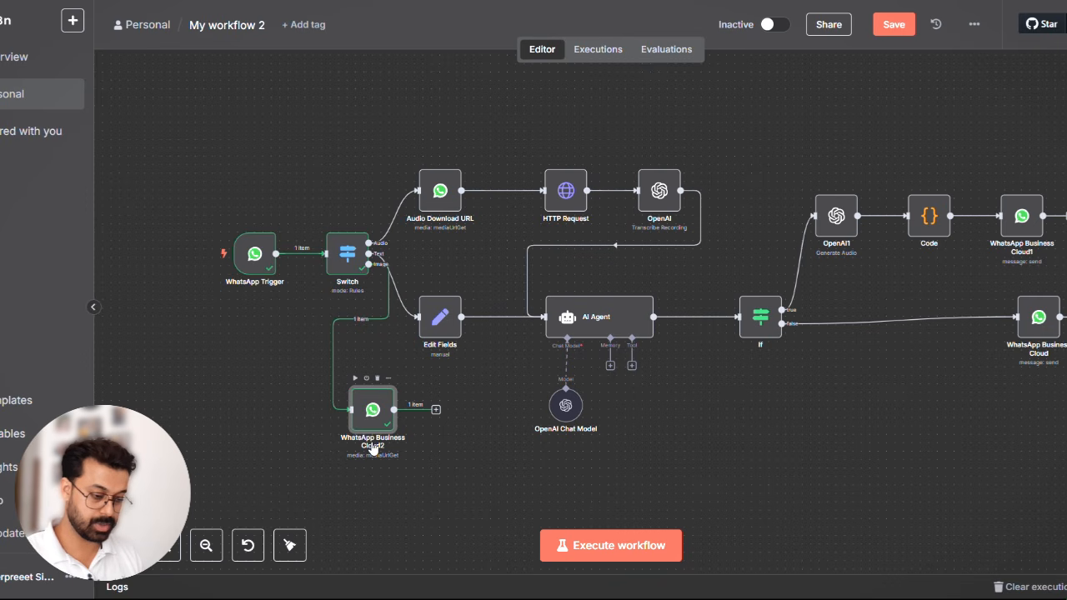
double_click(372, 419)
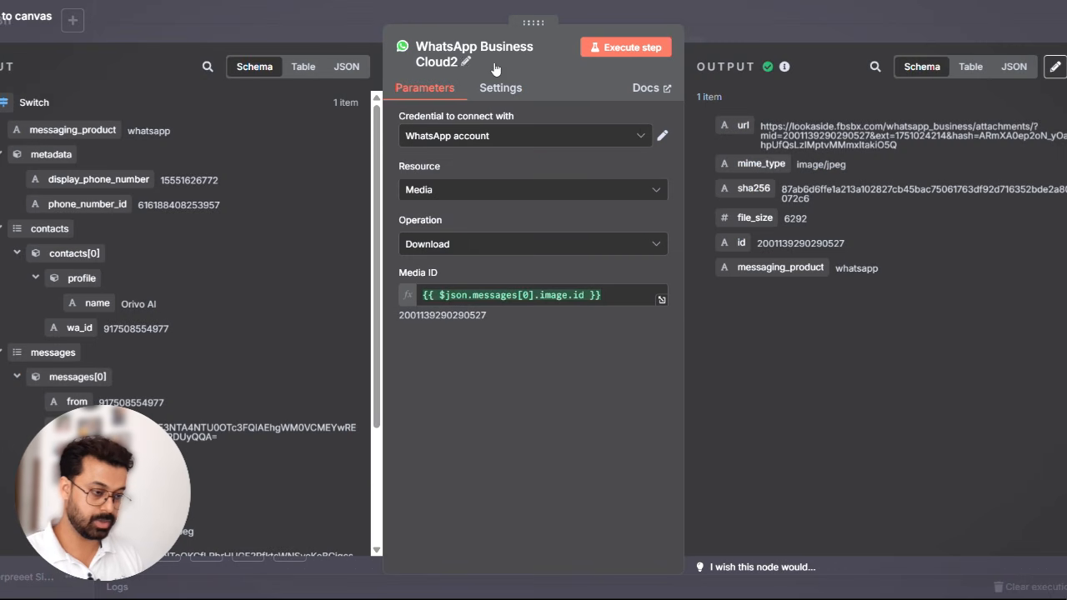
left_click(464, 63)
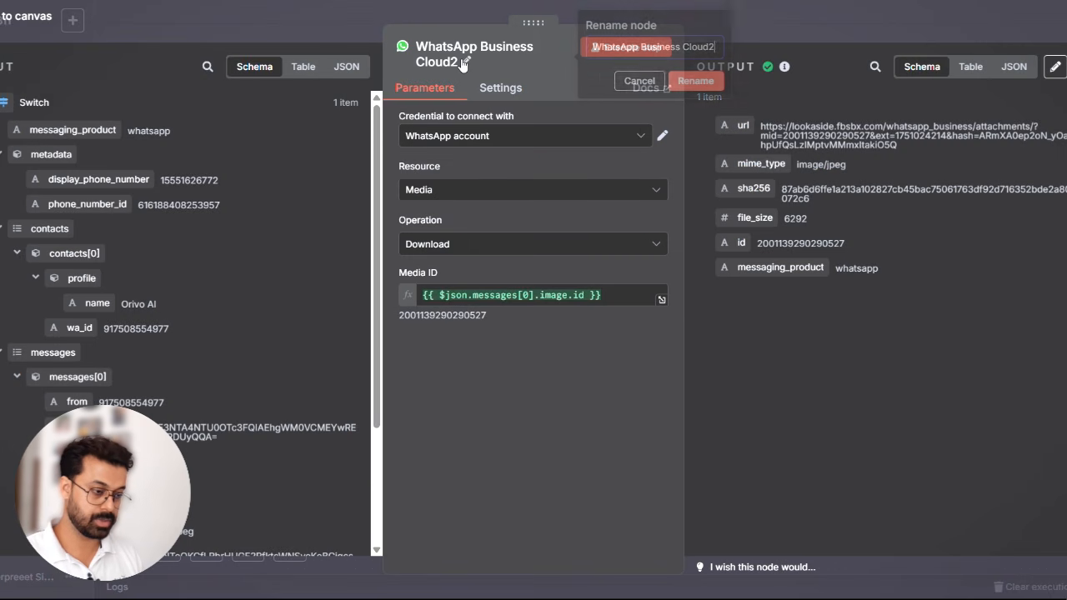
triple_click(617, 53)
type("Image URL")
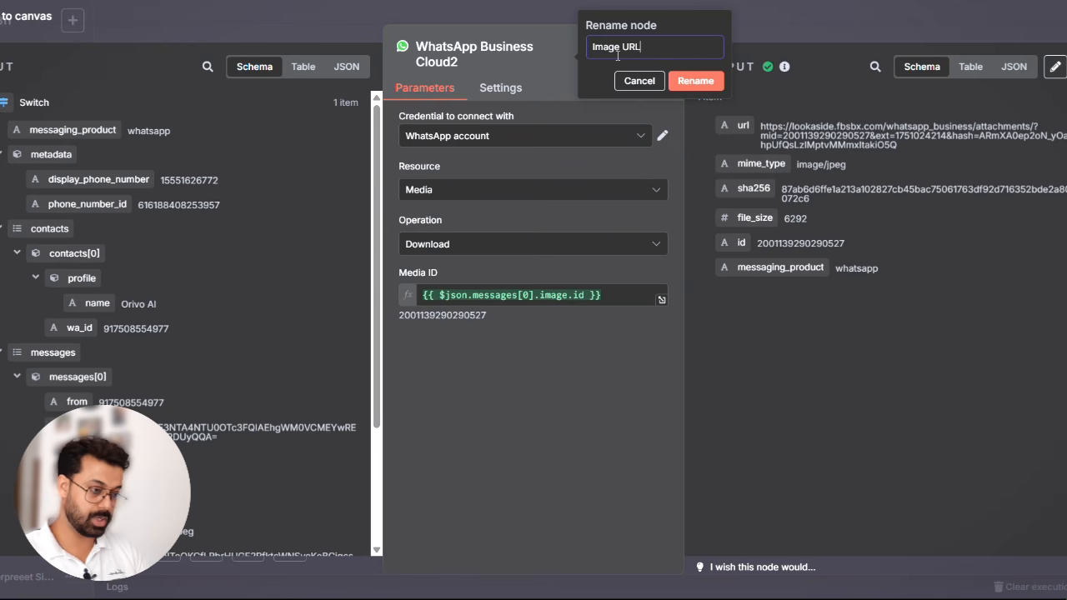
left_click(695, 81)
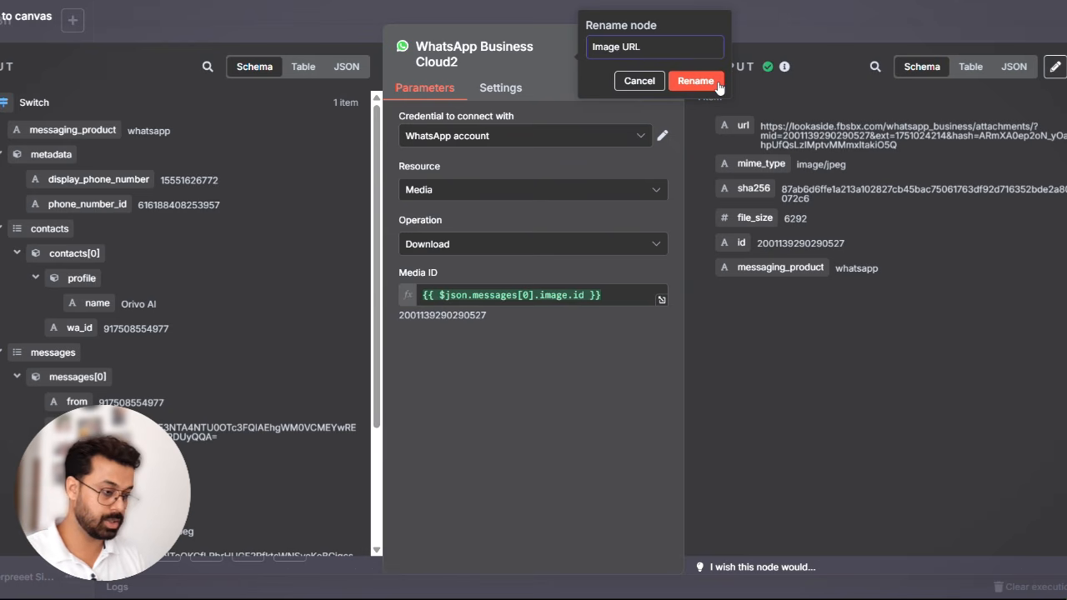
left_click(790, 22)
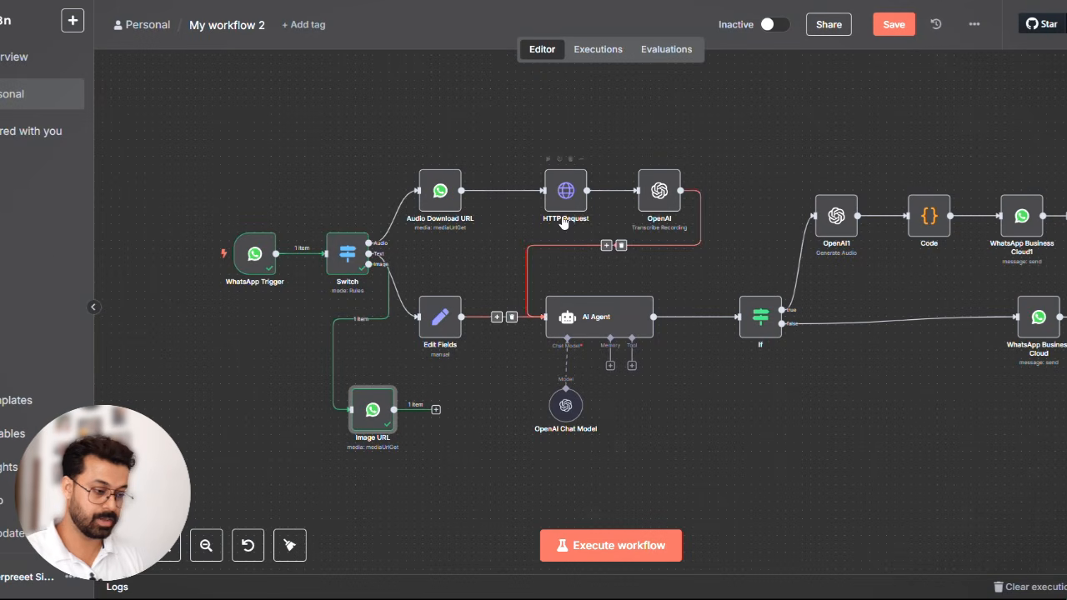
- Duplicate the HTTP Request node and place the copy beside Image URL, connected to its output
left_click(582, 159)
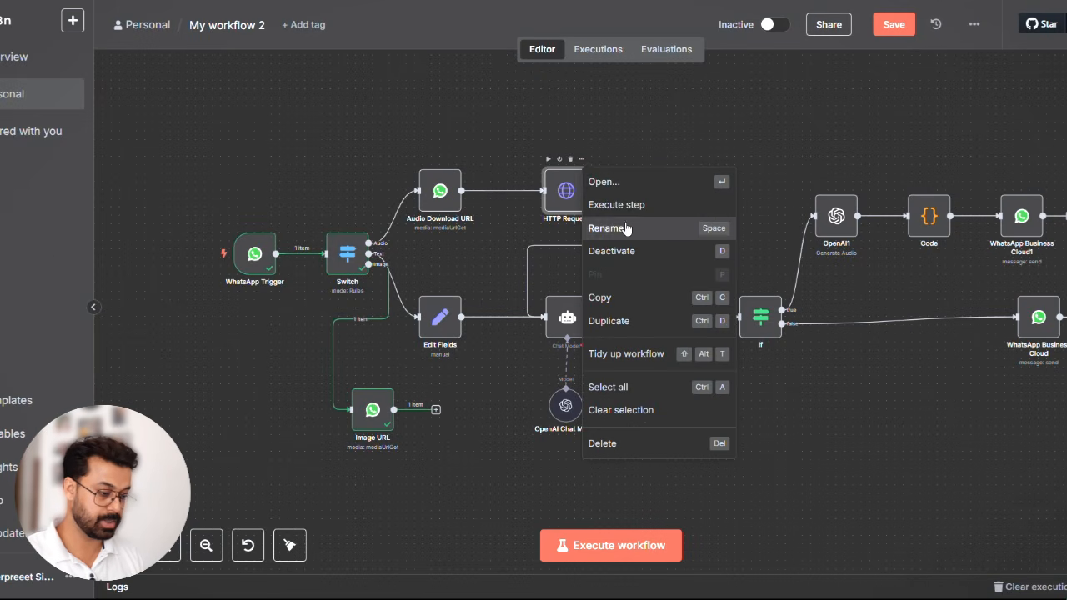
left_click(616, 328)
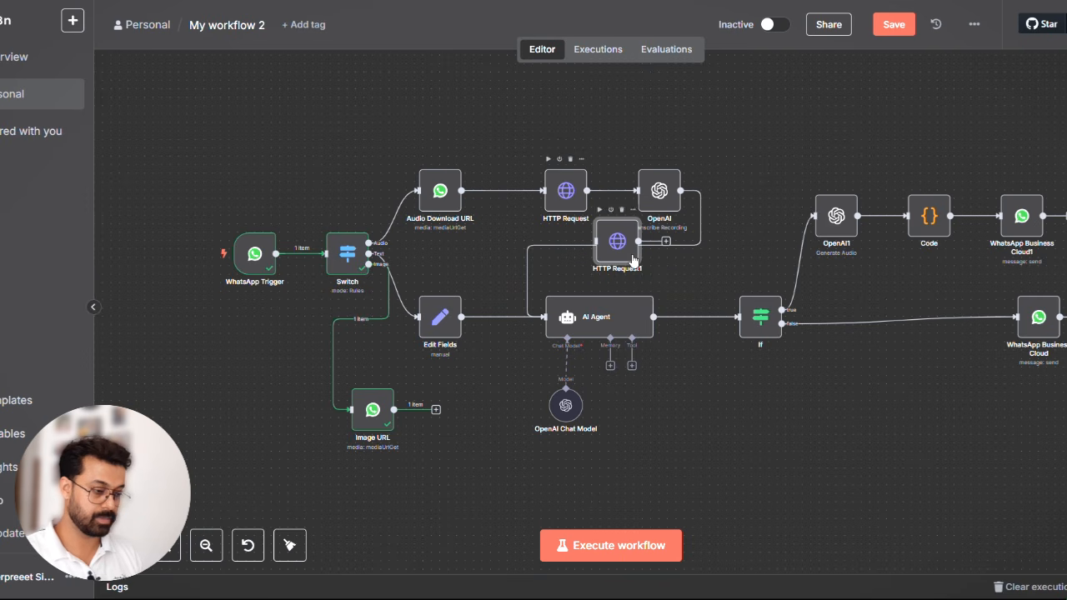
left_click_drag(620, 251, 465, 453)
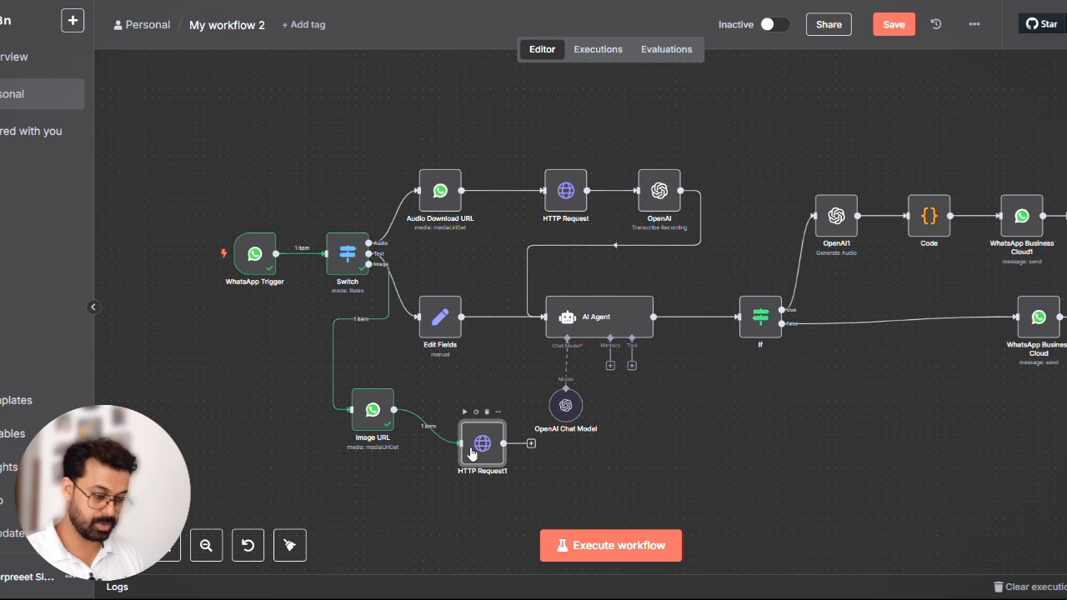
- Remap the duplicated HTTP Request's URL to {{ $json.url }} from Image URL, execute the node and close it
double_click(471, 452)
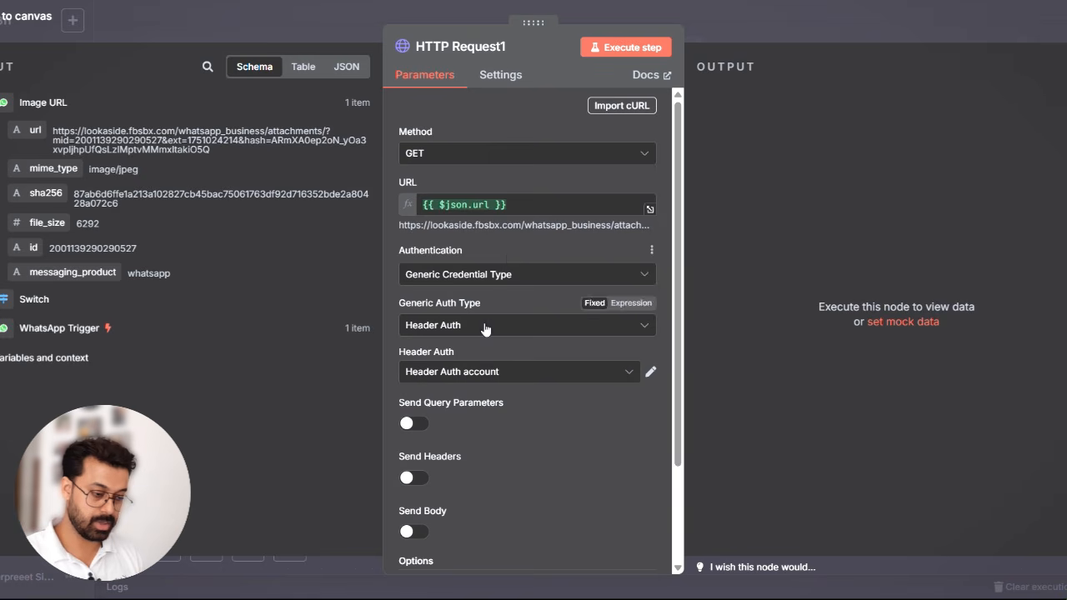
scroll(514, 403, "down", 3)
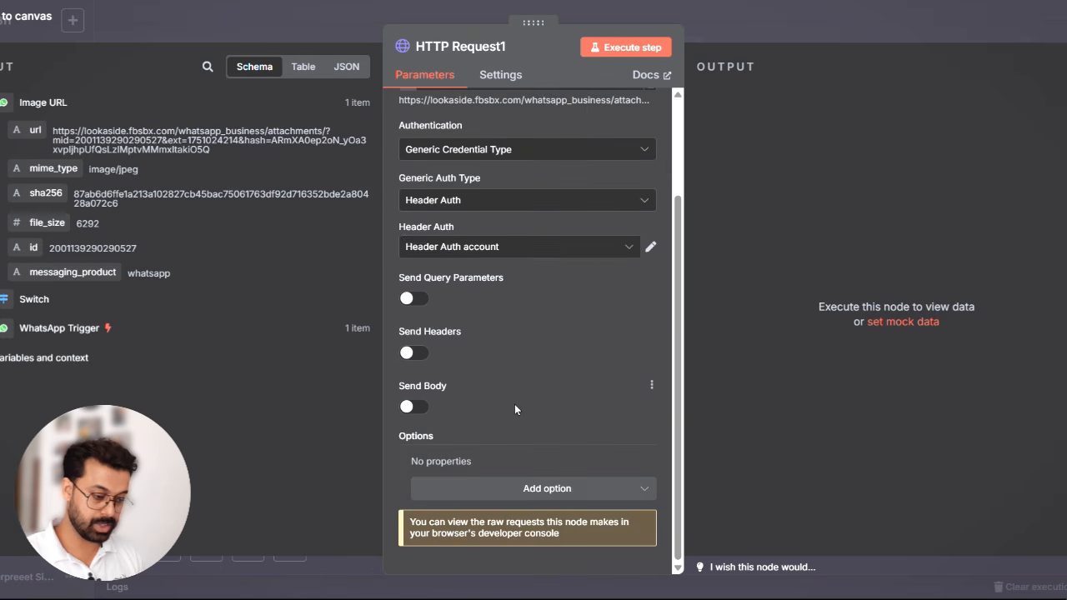
scroll(514, 404, "up", 3)
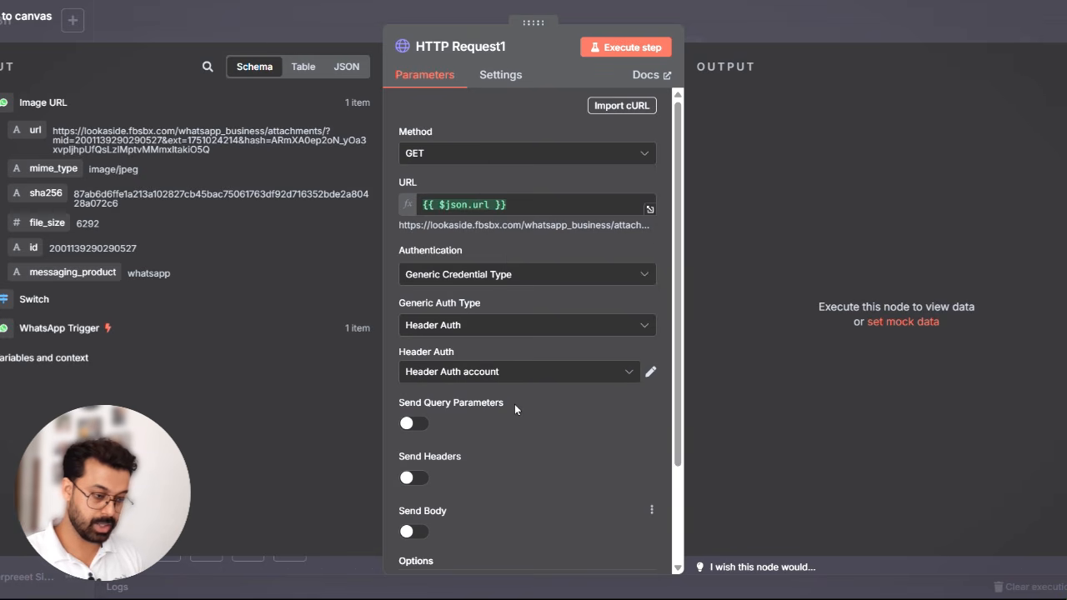
left_click(522, 203)
key("ctrl+a")
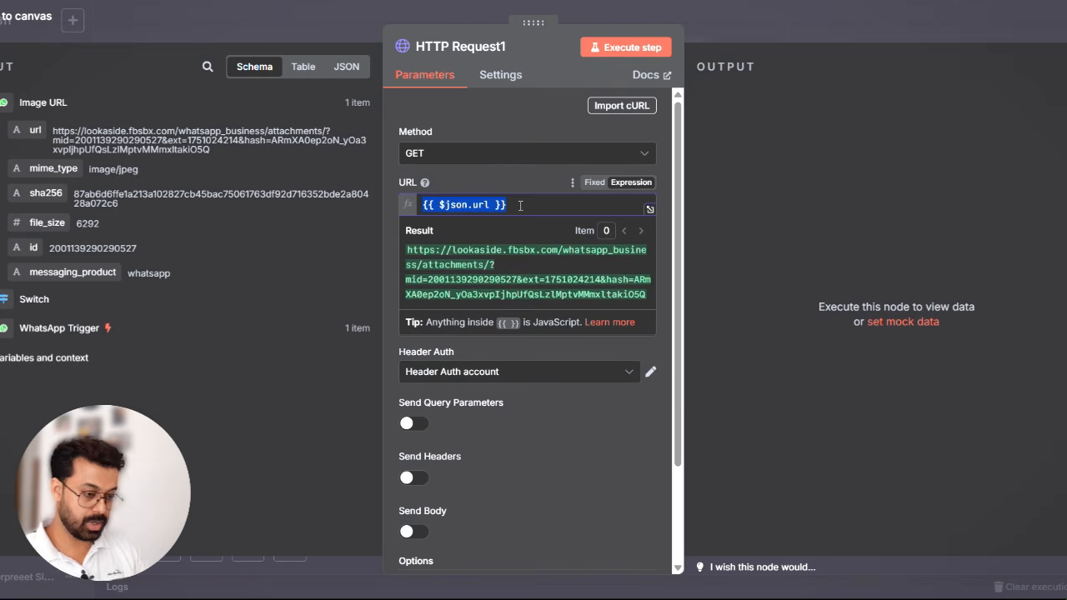
key("BackSpace")
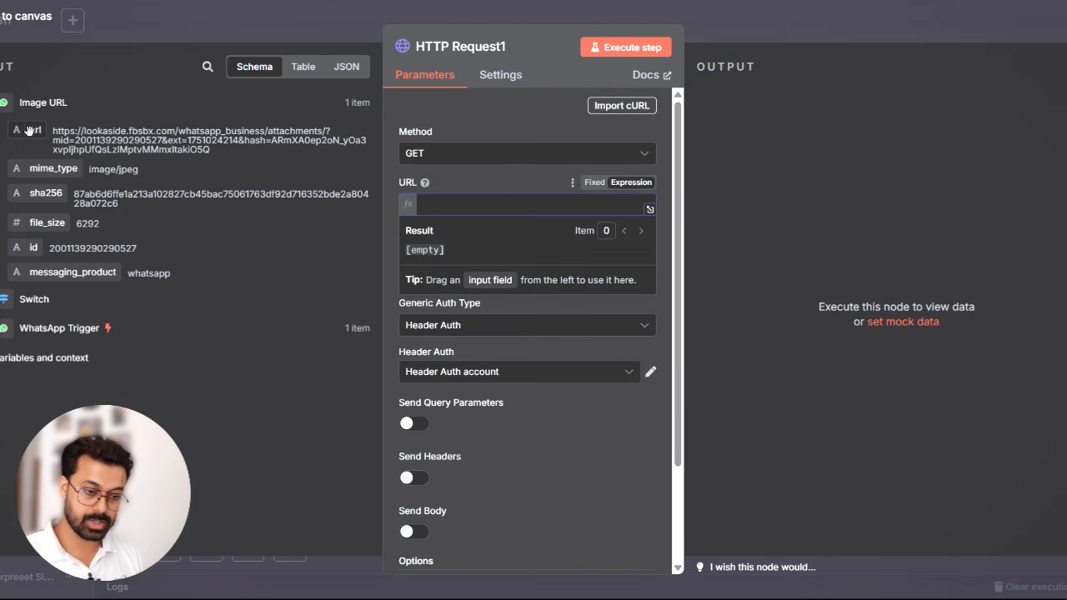
left_click_drag(30, 130, 452, 205)
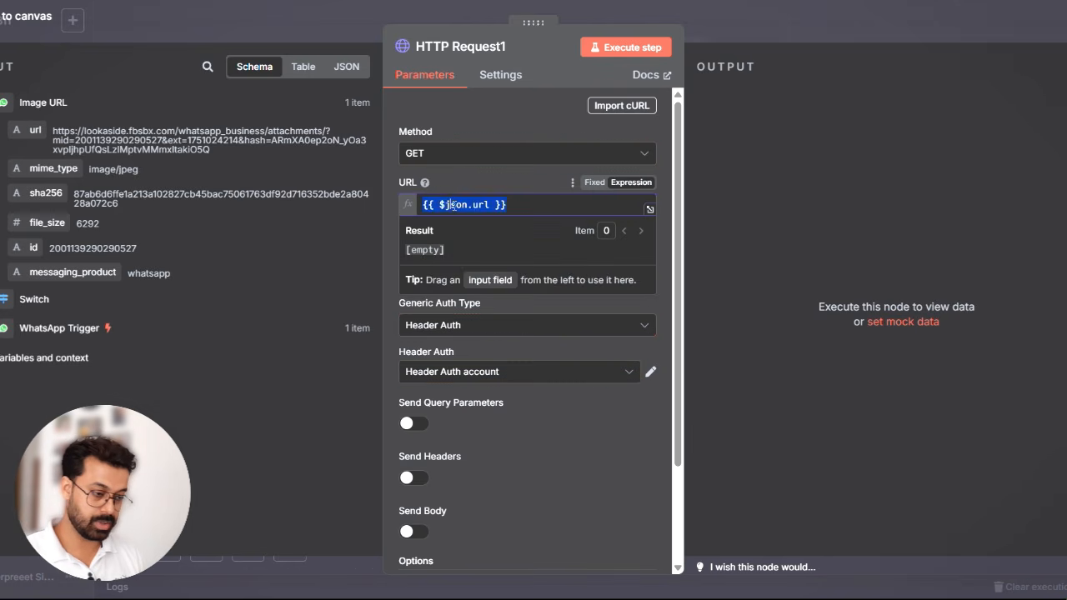
left_click(528, 107)
left_click(623, 50)
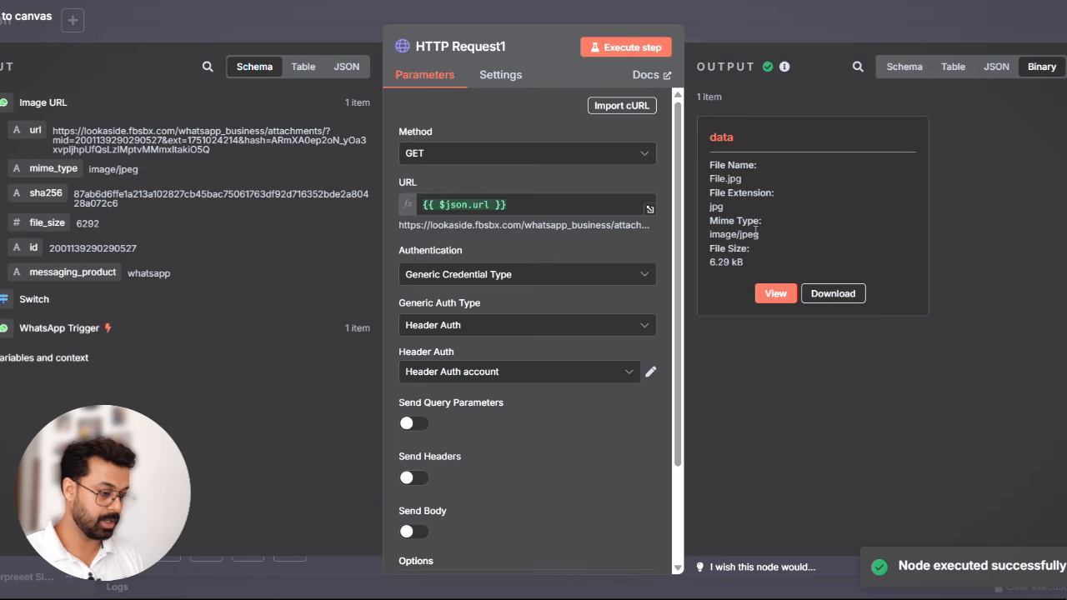
left_click(862, 30)
- Add an OpenAI node with the Analyze image action after HTTP Request1
left_click(472, 430)
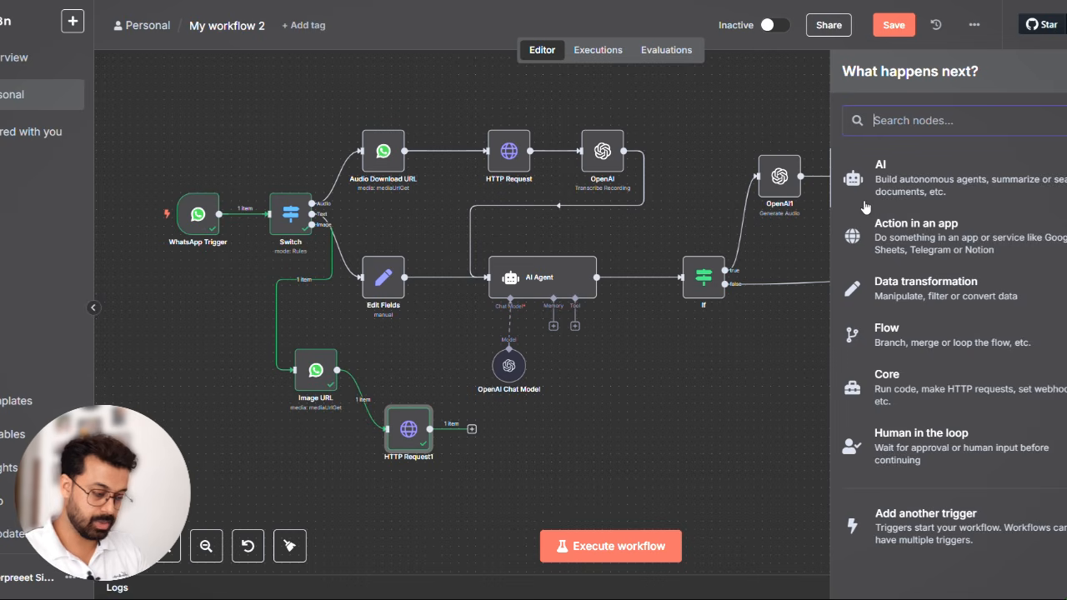
type("ope")
left_click(850, 173)
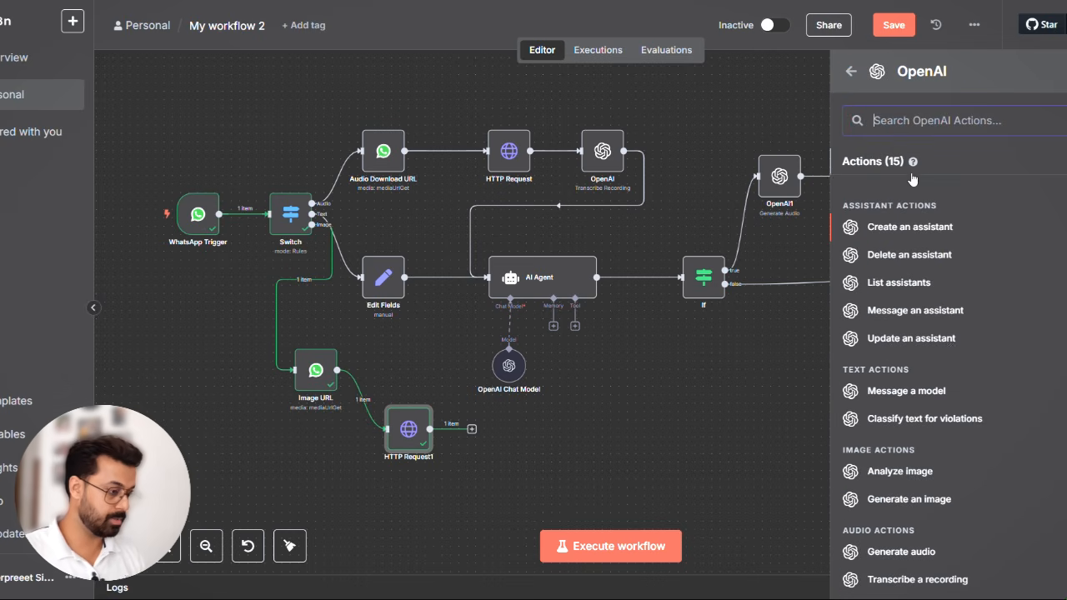
scroll(947, 349, "down", 1)
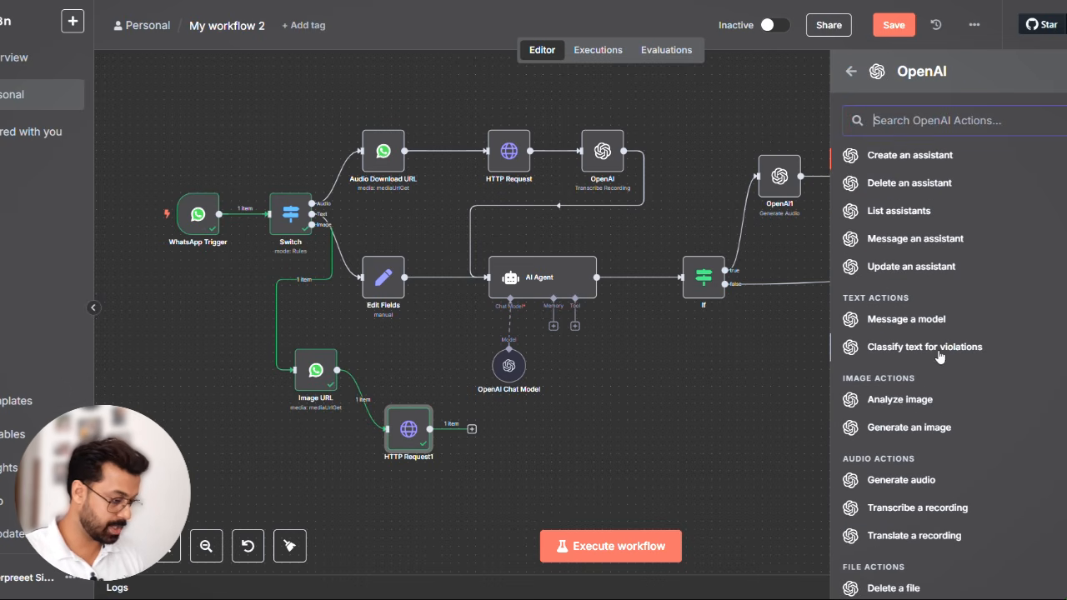
left_click(904, 399)
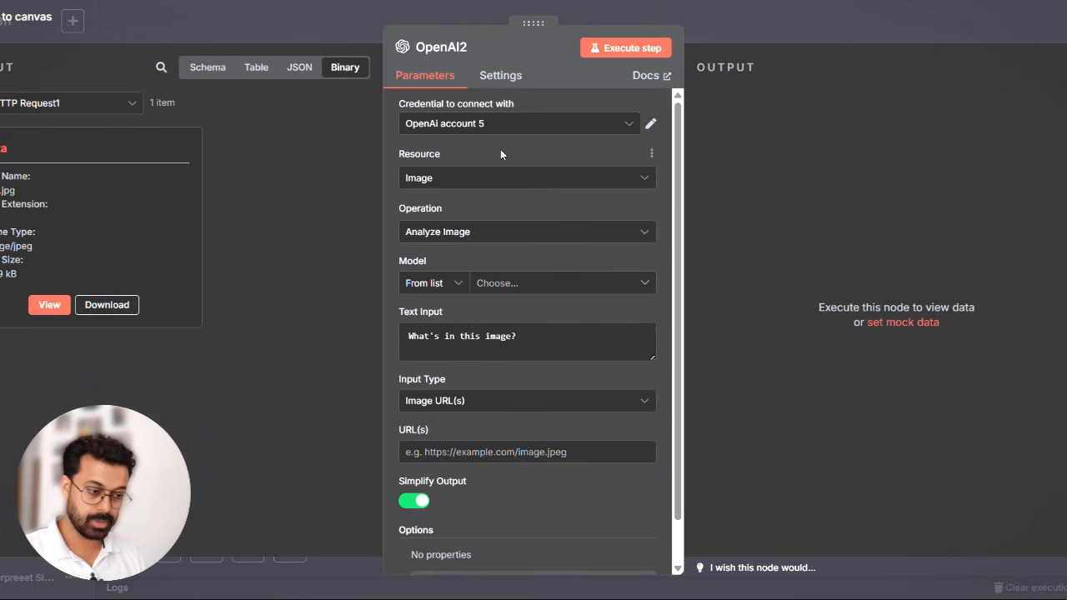
- Set the image analysis model to GPT-4O-MINI, view the incoming data as a schema and close the node
left_click(518, 289)
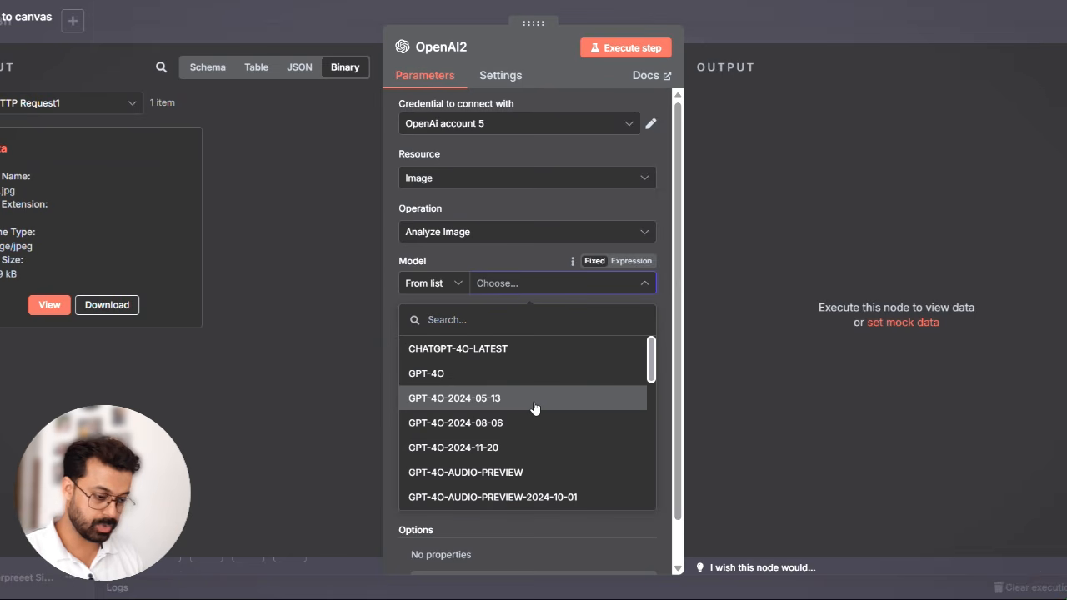
scroll(534, 407, "down", 4)
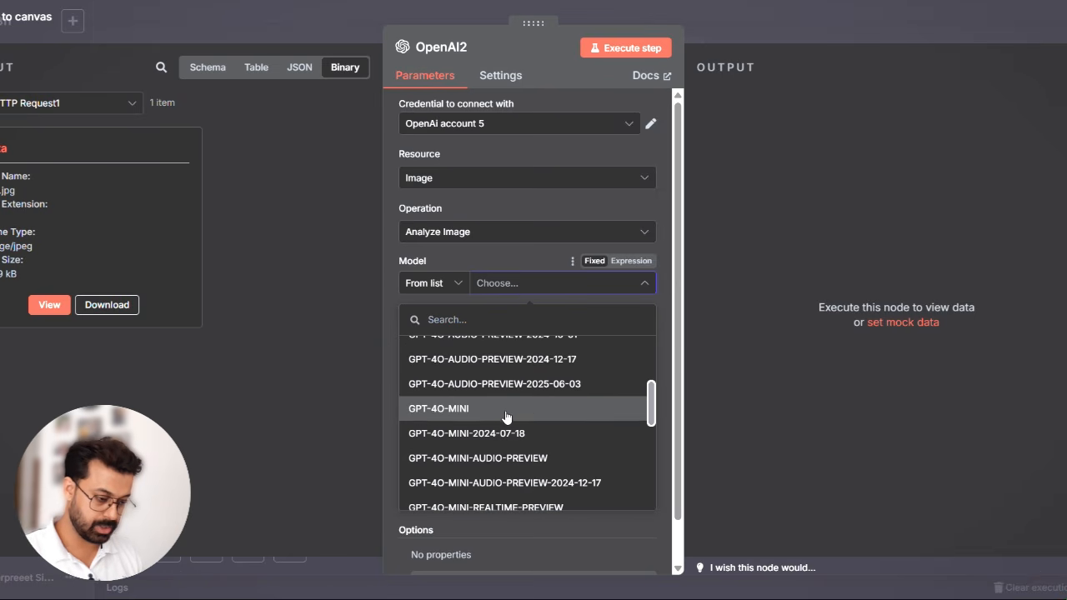
left_click(505, 409)
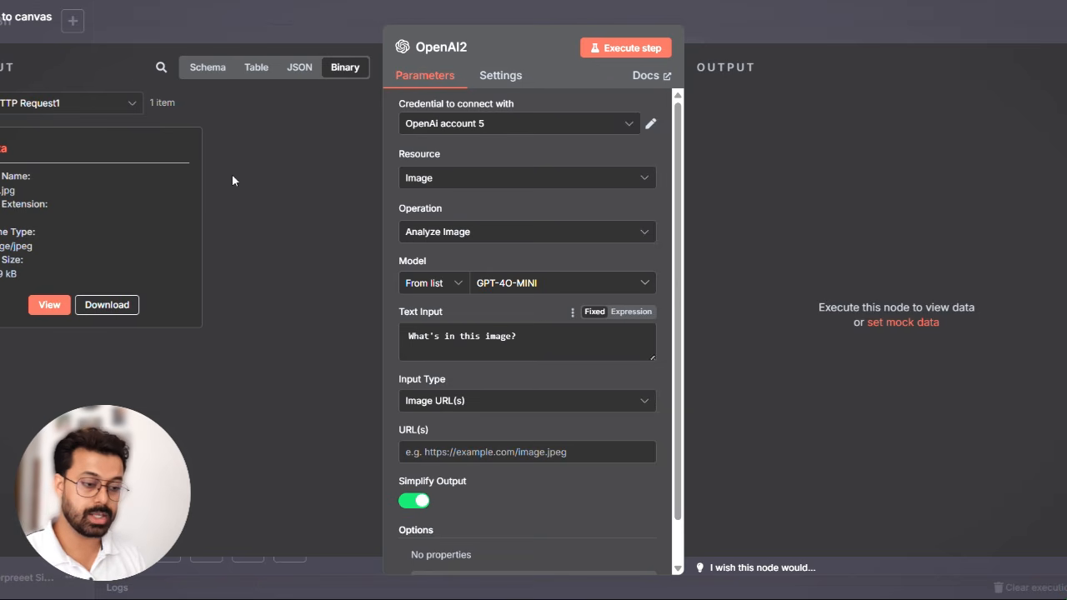
left_click(207, 75)
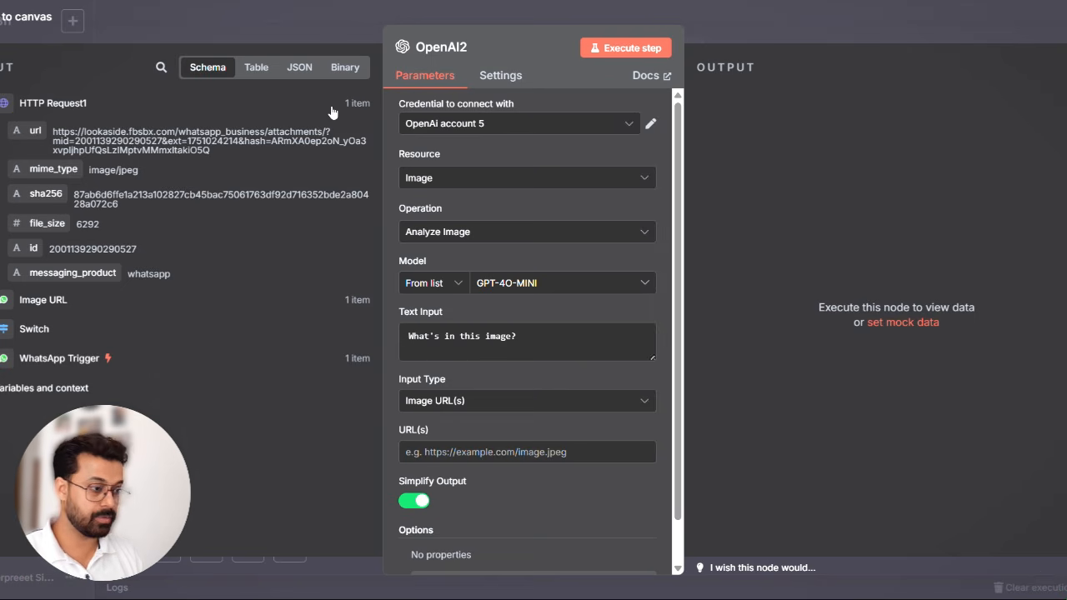
left_click(733, 20)
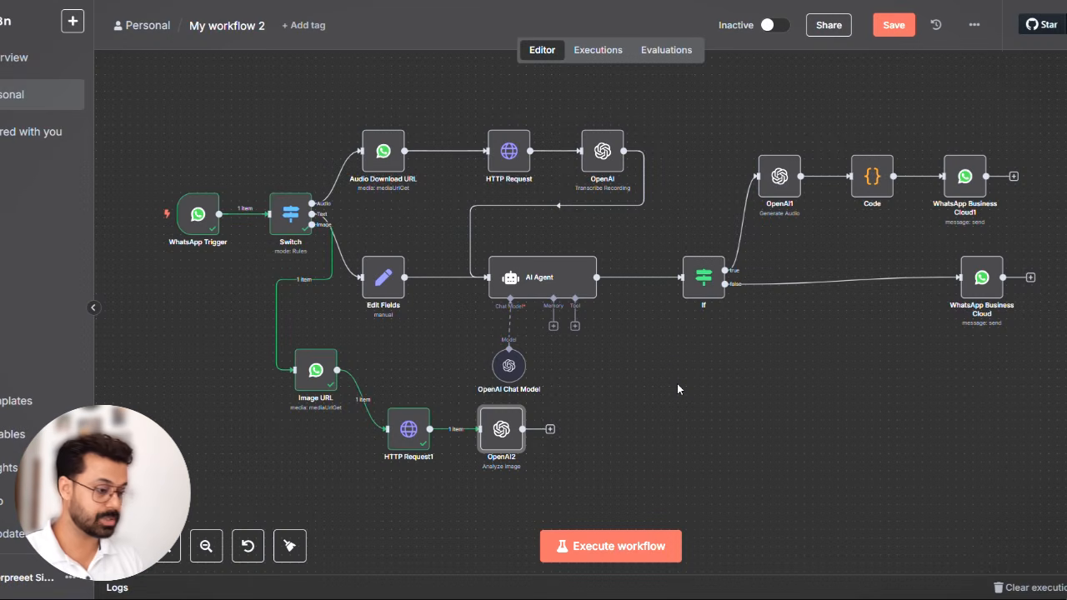
- Save the workflow and start a test execution that waits for a WhatsApp message
scroll(677, 386, "left", 2)
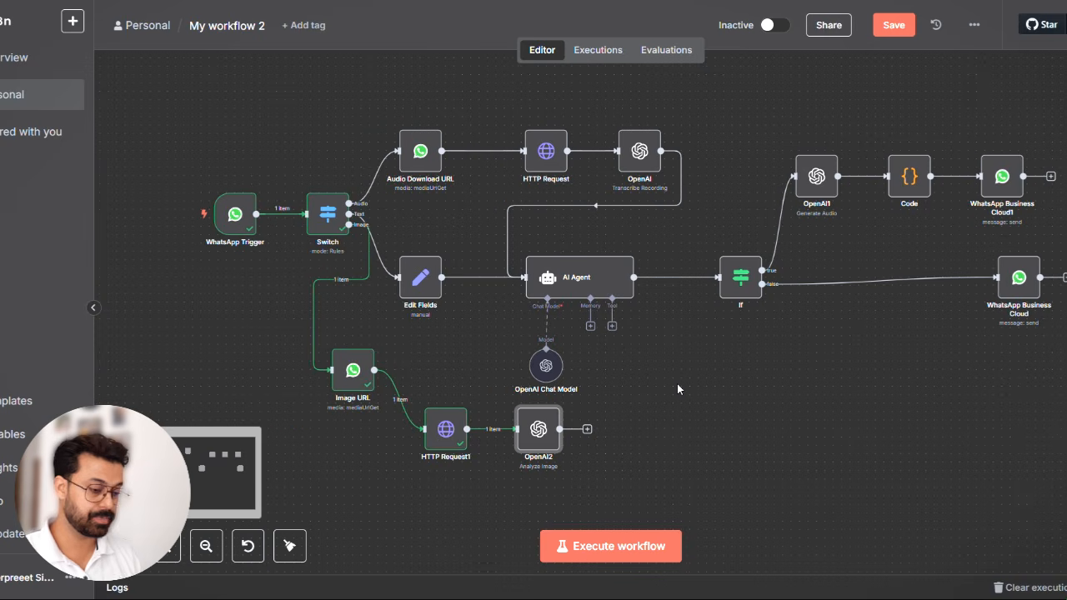
left_click(893, 27)
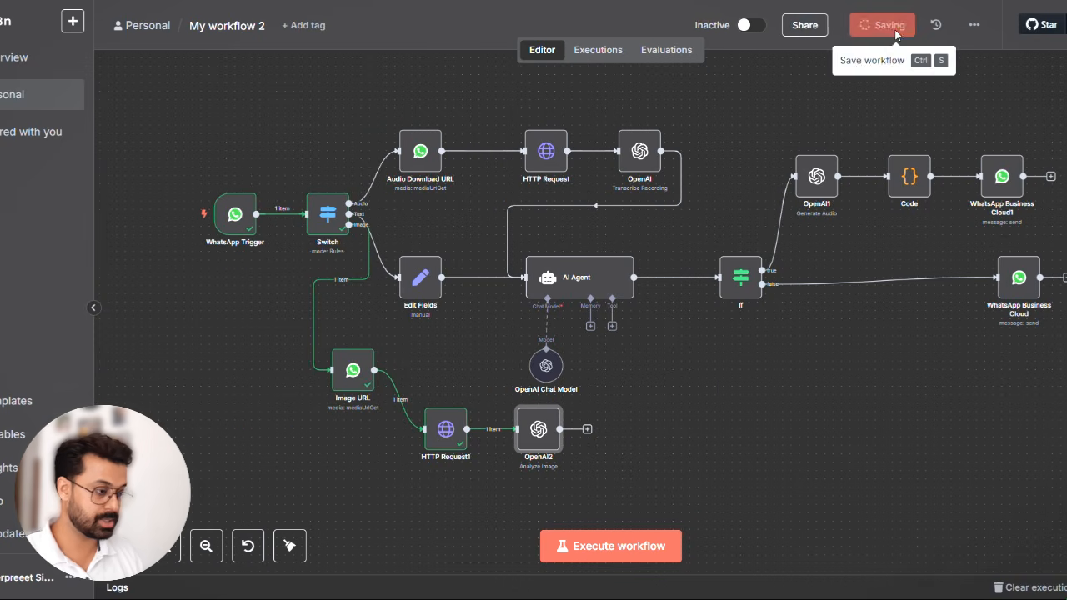
left_click(604, 547)
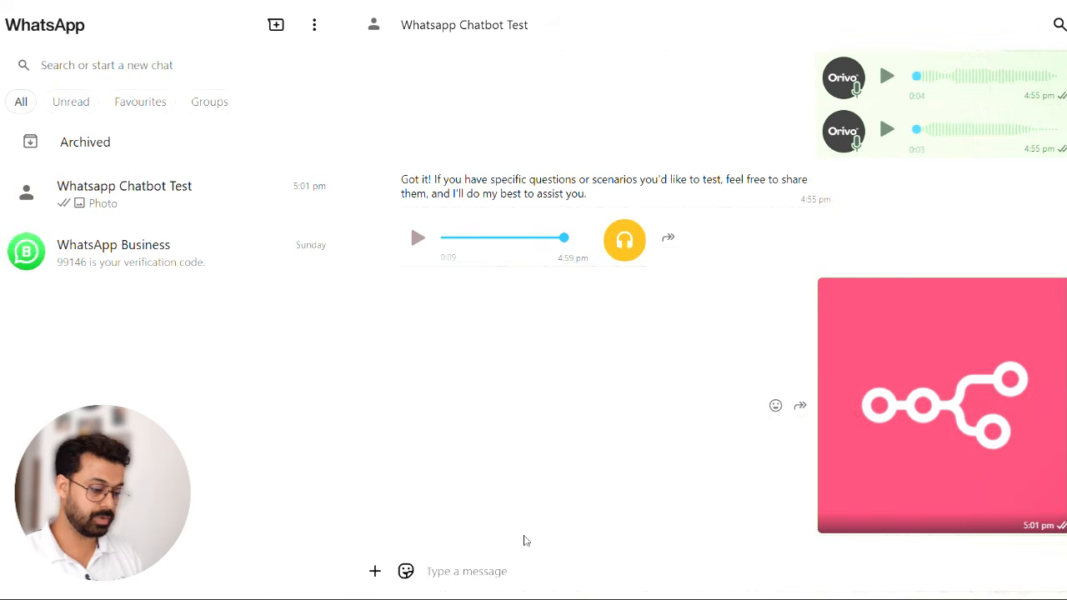
- In the WhatsApp chatbot test chat, send the pink n8n logo image with the caption "what is this image is about ?"
left_click(374, 571)
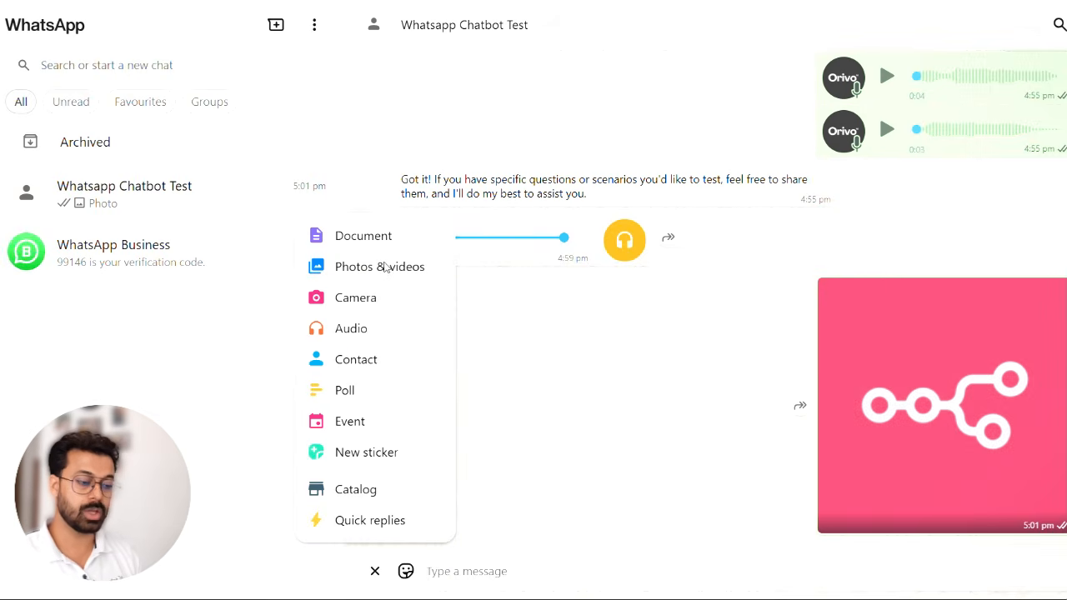
left_click(385, 267)
double_click(128, 225)
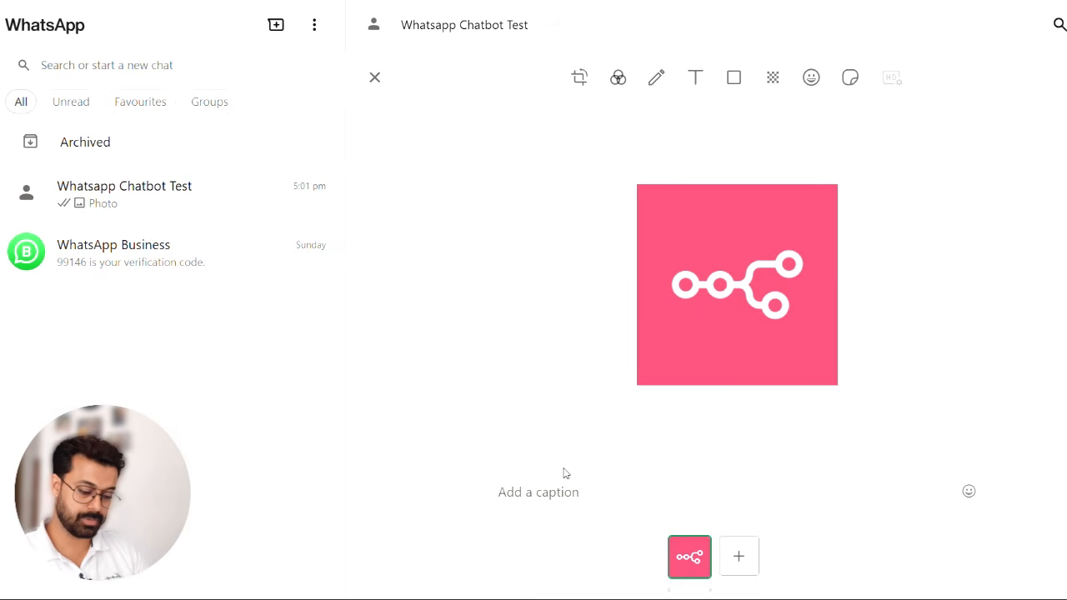
type("what")
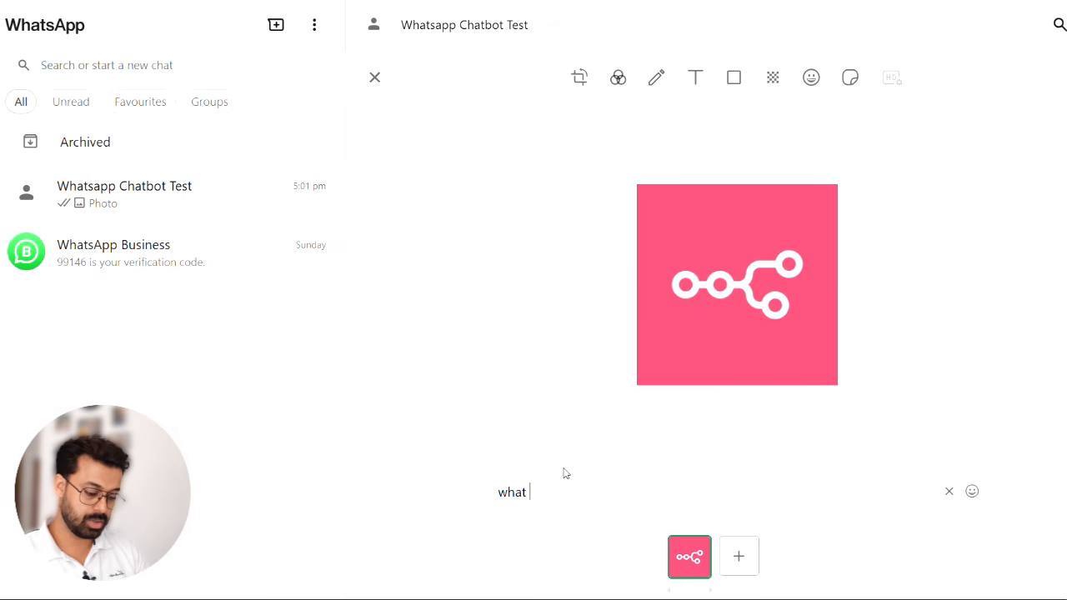
type(" is this ")
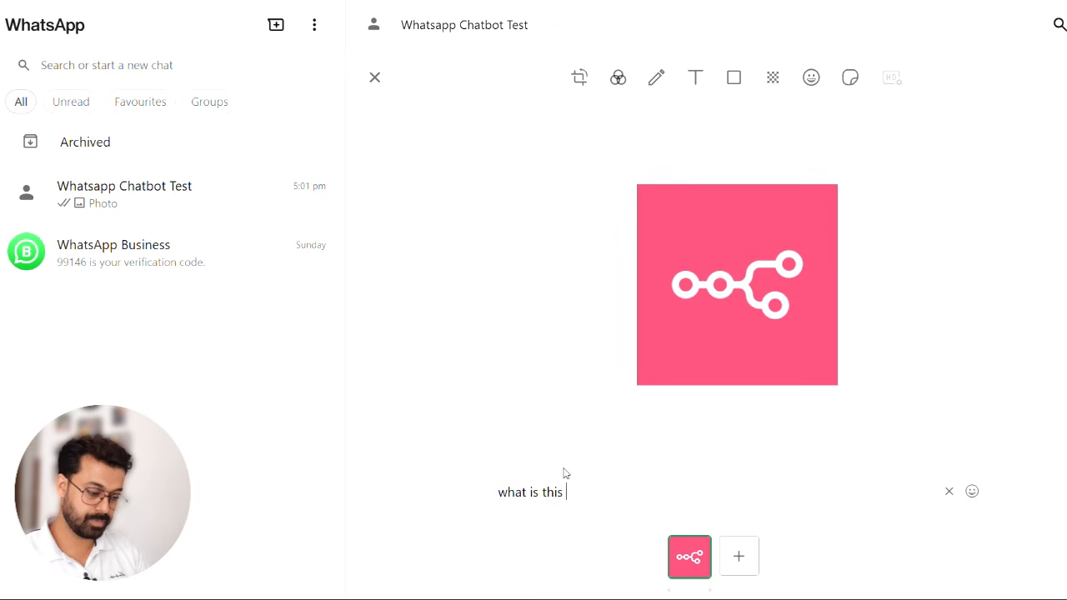
type("image is about ")
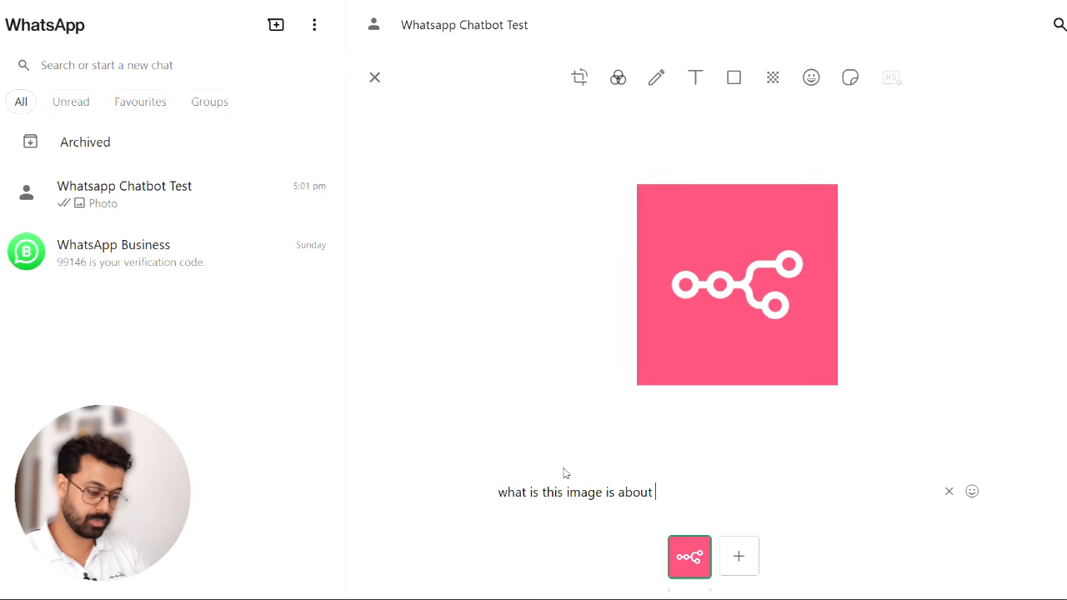
type("?")
key("Return")
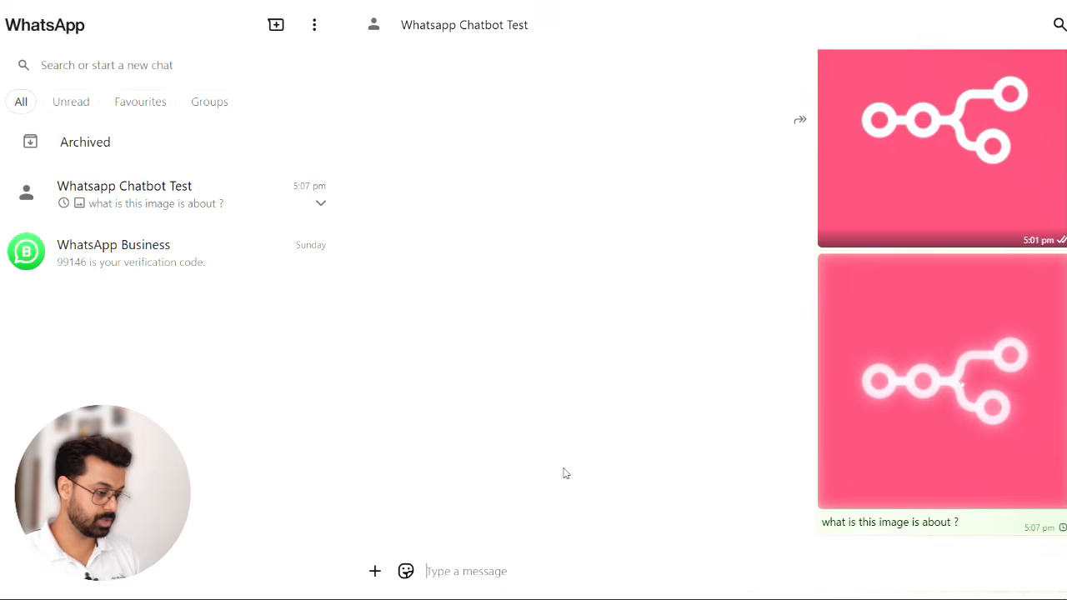
- Back in n8n, replace OpenAI2's Text Input with the WhatsApp Trigger's caption expression {{ $('WhatsApp Trigger').item.json.messages[0].image.caption }}
key("alt+Tab")
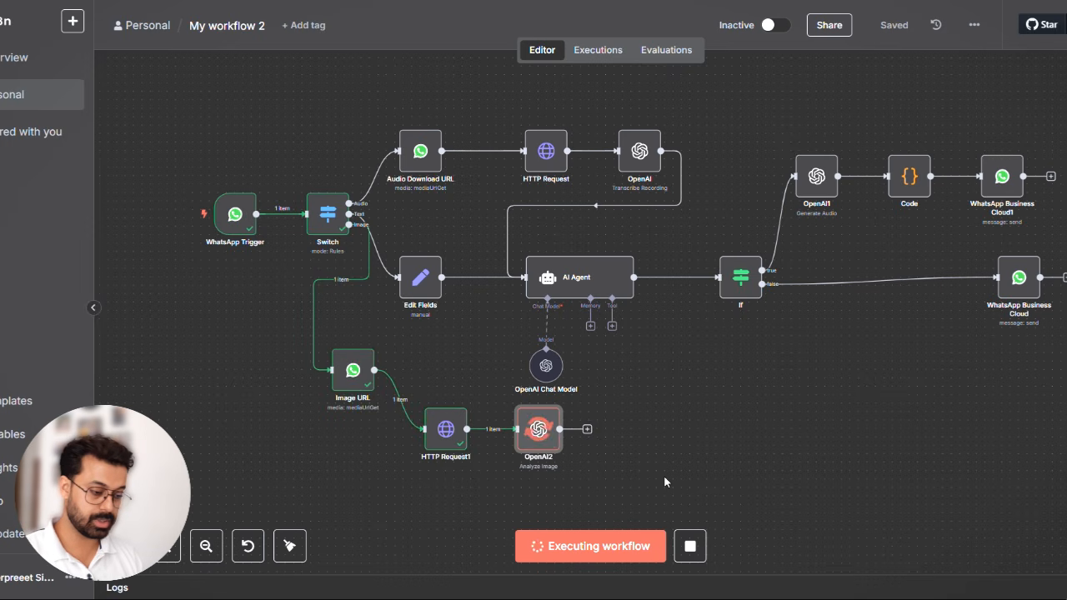
double_click(541, 434)
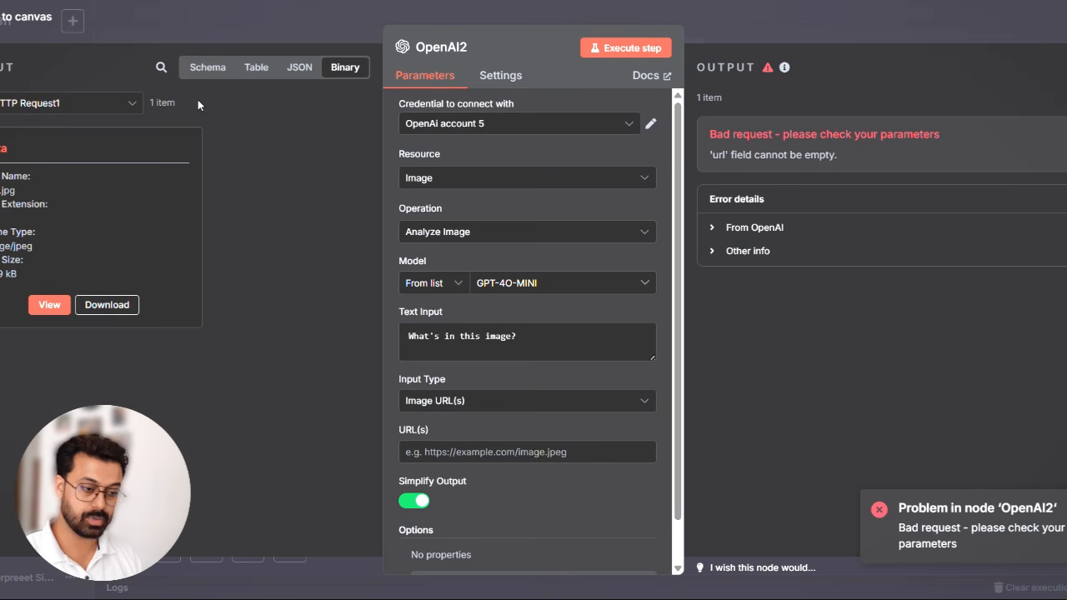
left_click(208, 74)
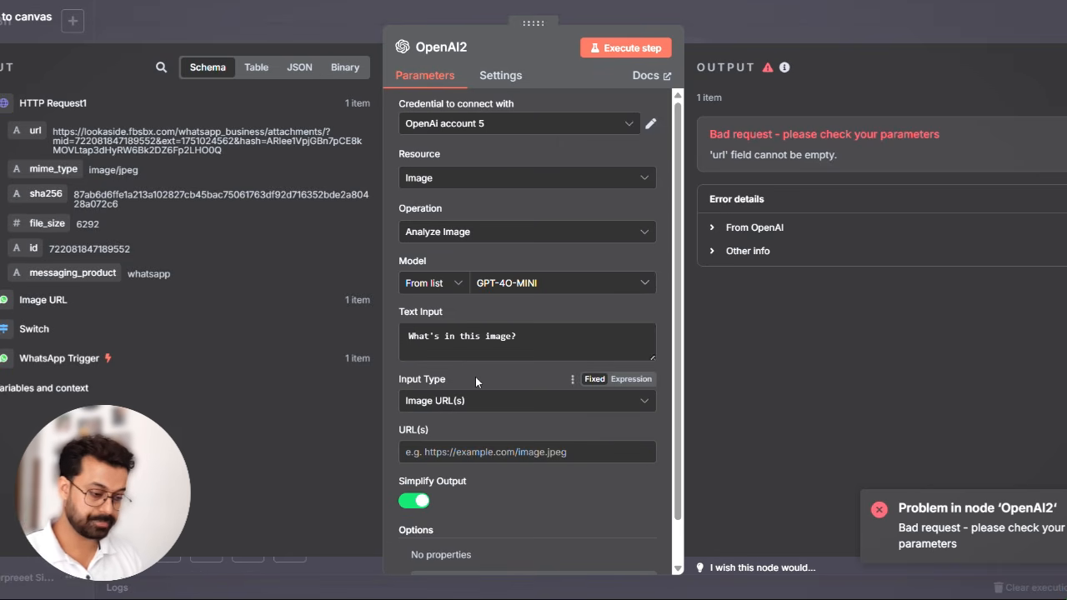
scroll(191, 333, "down", 10)
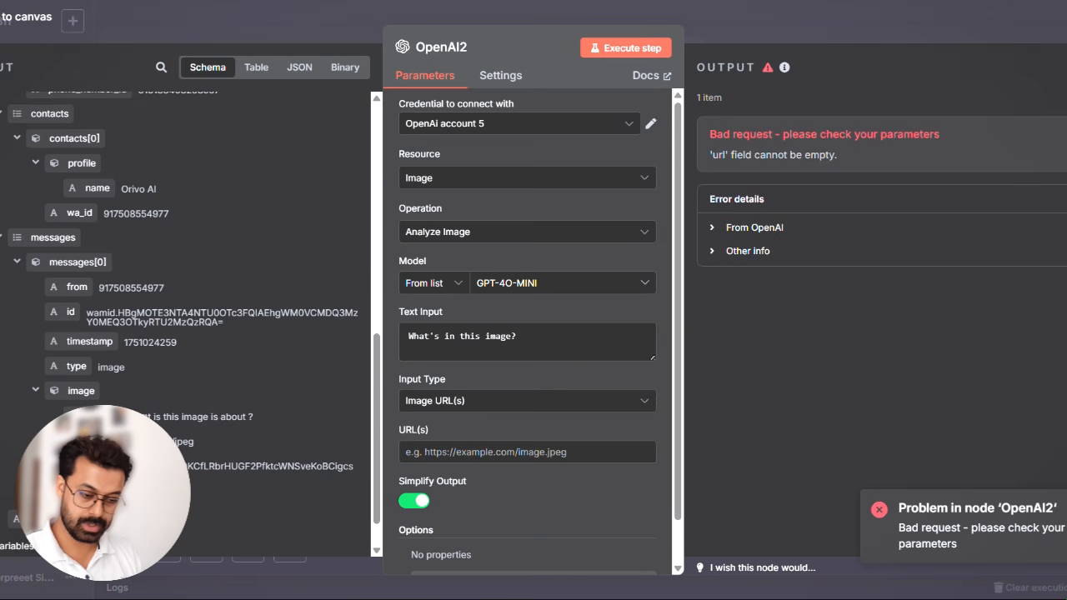
scroll(66, 202, "down", 1)
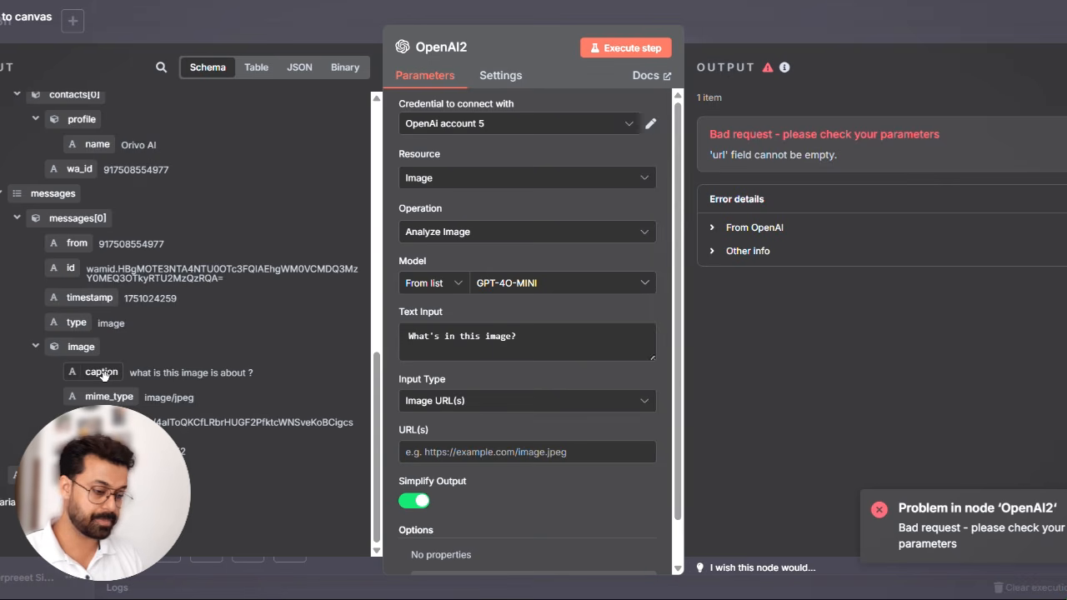
scroll(256, 277, "up", 5)
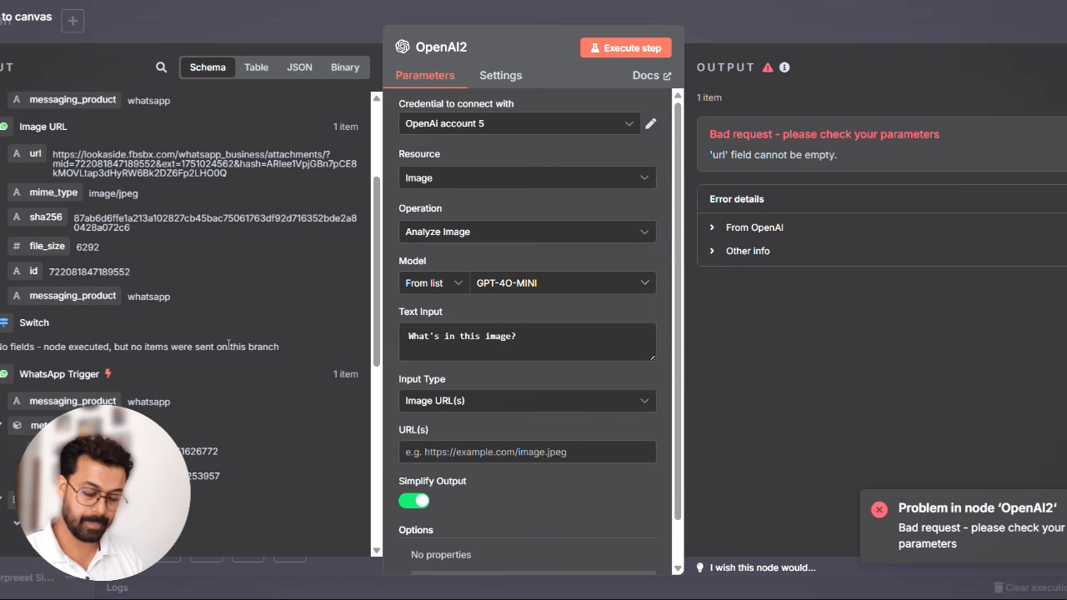
scroll(227, 343, "up", 2)
scroll(227, 343, "up", 2)
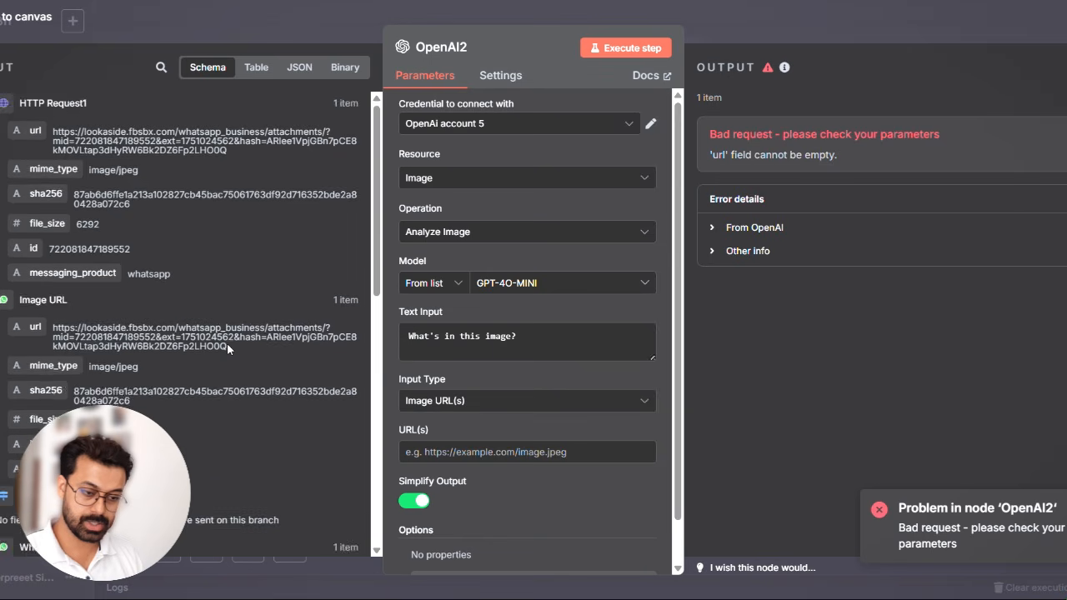
scroll(227, 342, "down", 3)
scroll(227, 343, "up", 3)
scroll(227, 342, "down", 8)
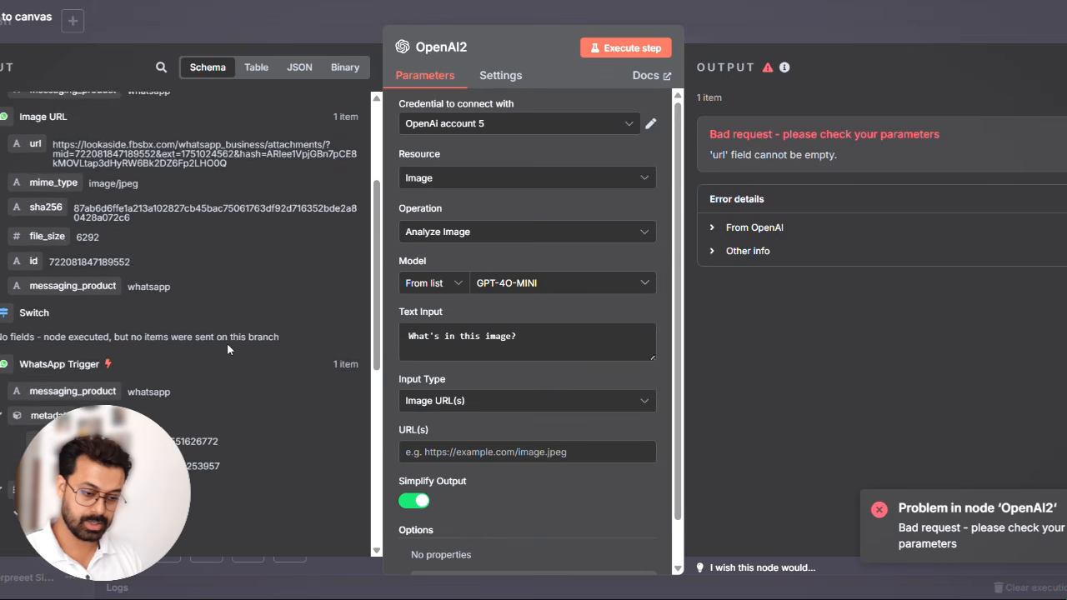
scroll(227, 343, "down", 5)
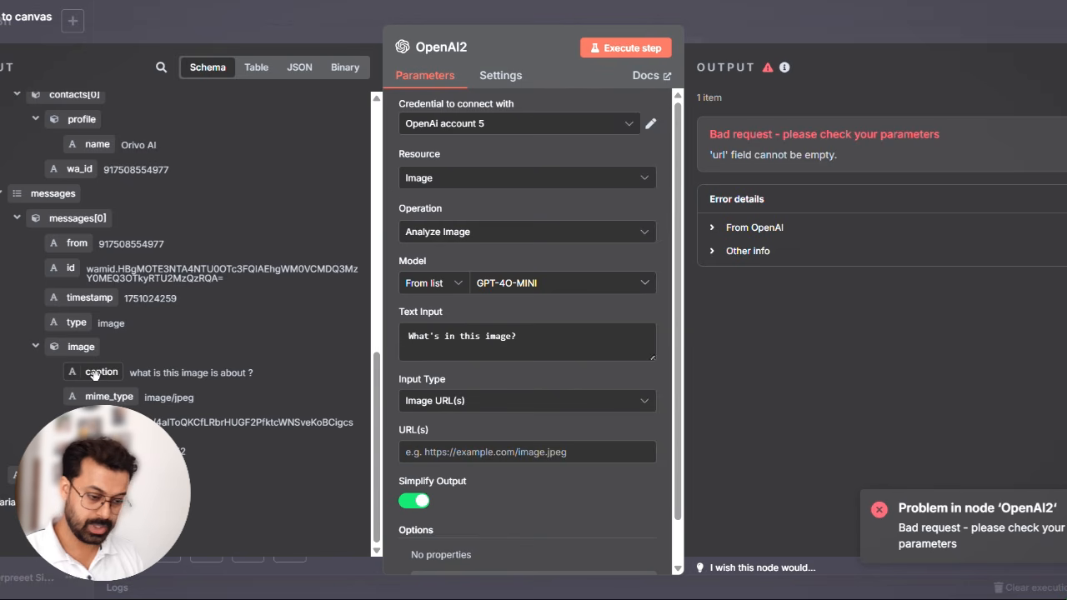
left_click_drag(94, 374, 421, 340)
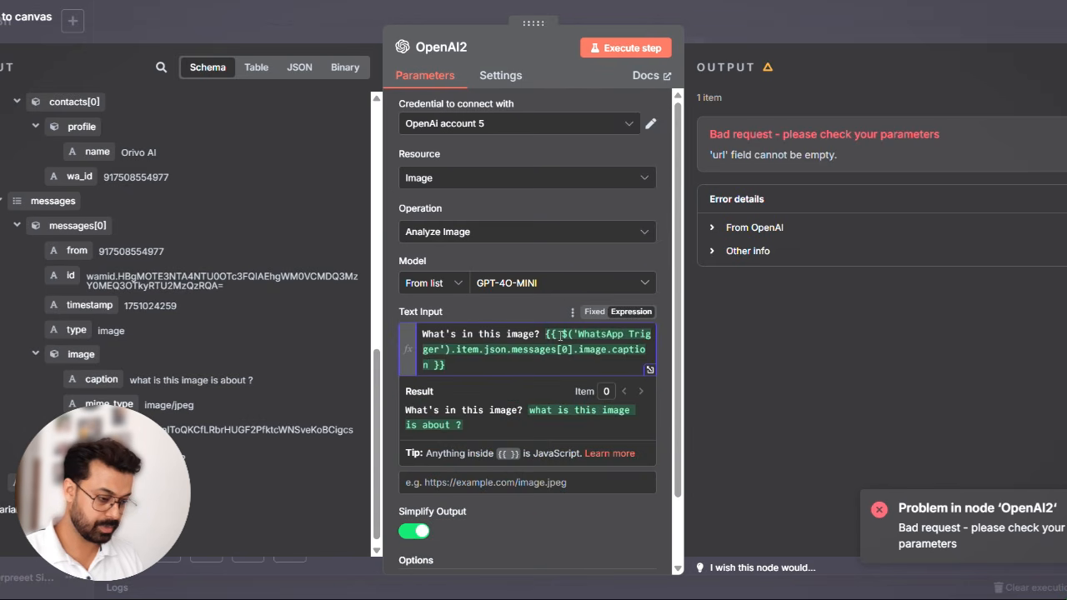
left_click_drag(546, 333, 385, 334)
key("ctrl+c")
key("BackSpace")
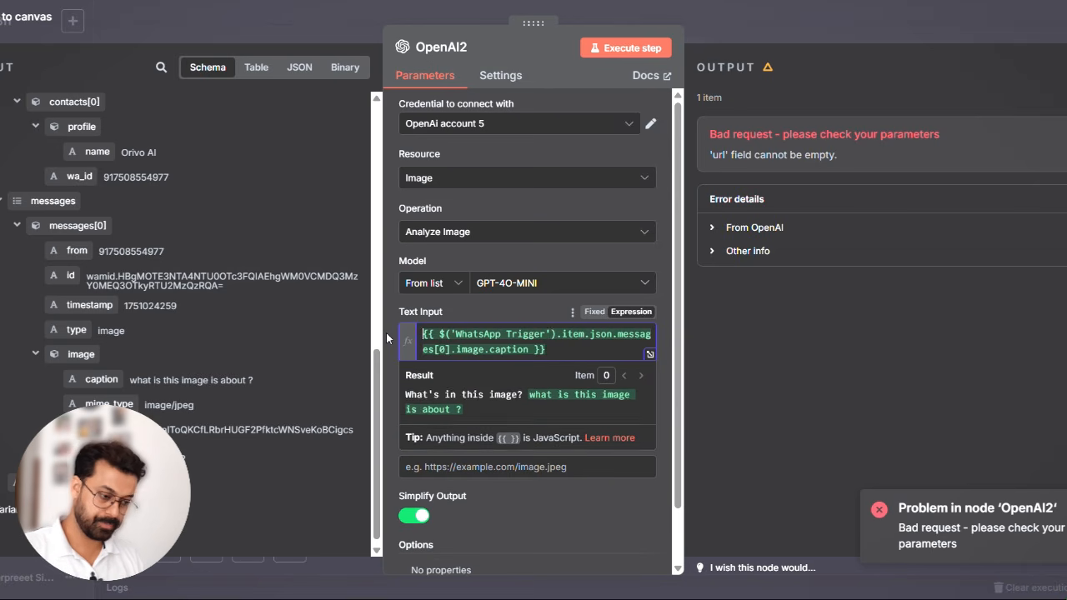
- Extend the Text Input's caption expression with the fallback || "What's in this image?" inside the braces
left_click(650, 355)
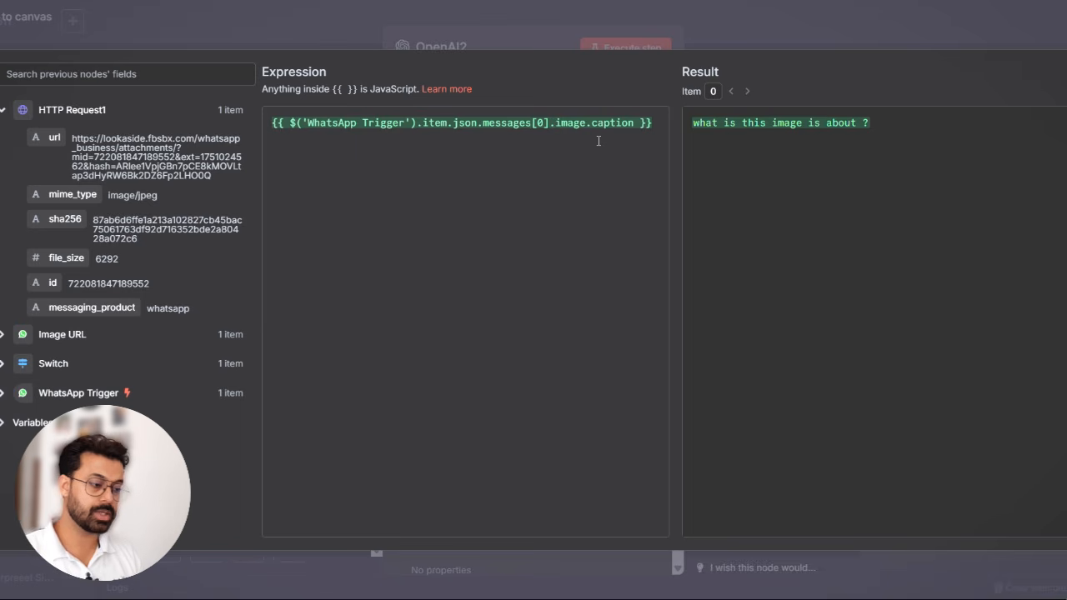
left_click(641, 124)
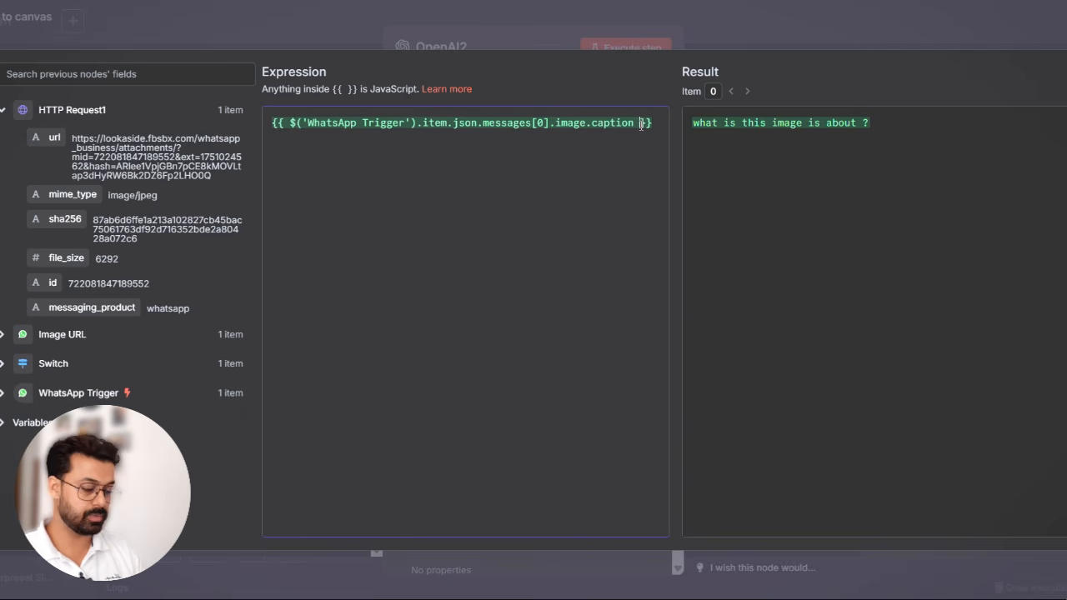
type("|| ")
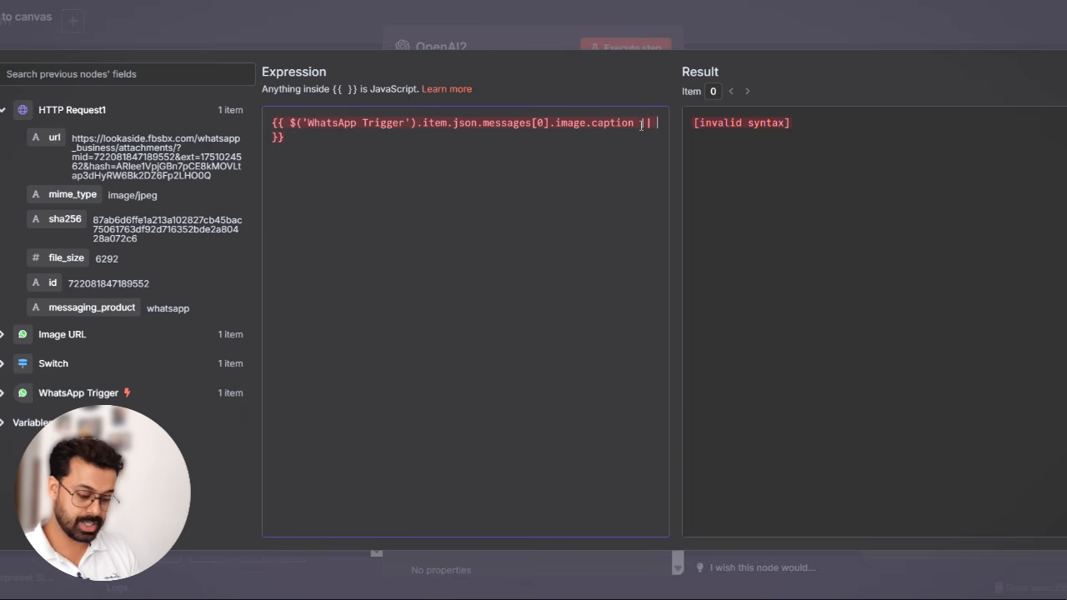
type("\"\"")
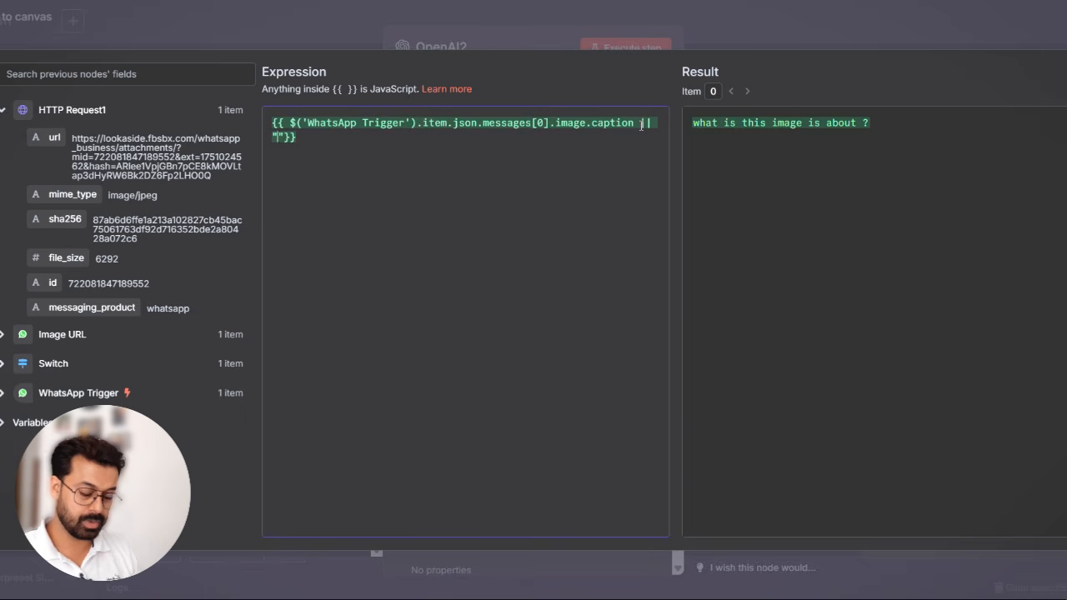
key("ctrl+v")
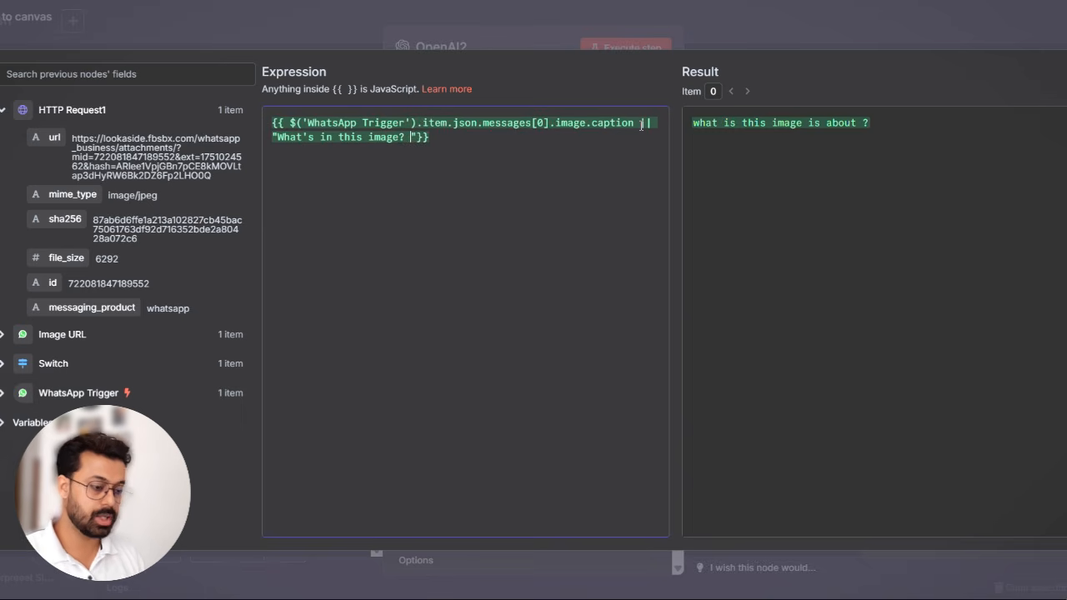
key("BackSpace")
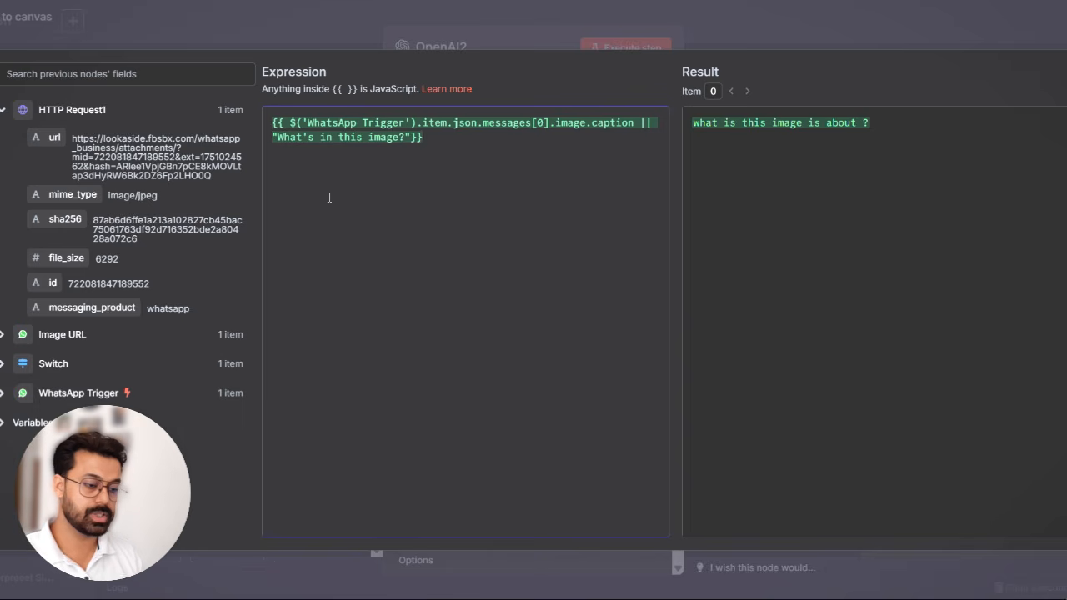
- Set OpenAI2's Input Type to Binary File(s), keeping data as the input data field name, and execute the node
left_click(798, 20)
scroll(515, 441, "down", 1)
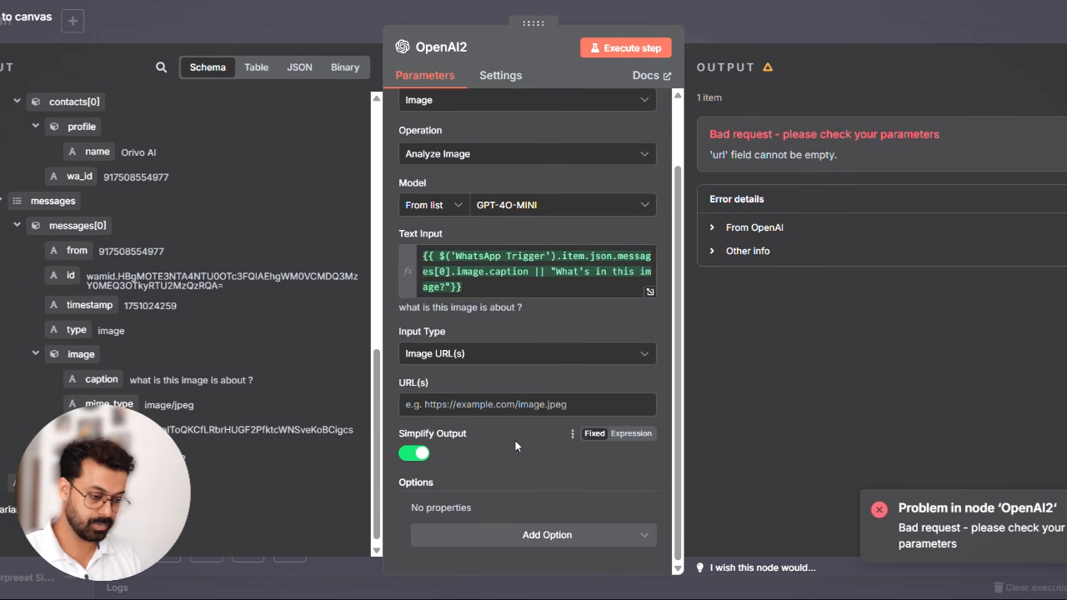
left_click(453, 408)
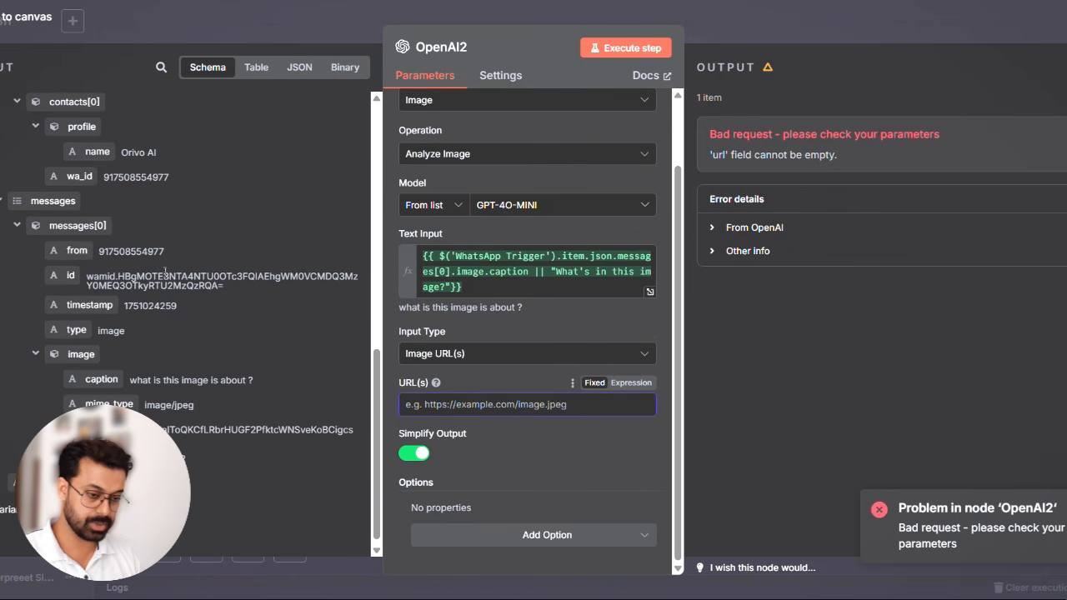
left_click(454, 353)
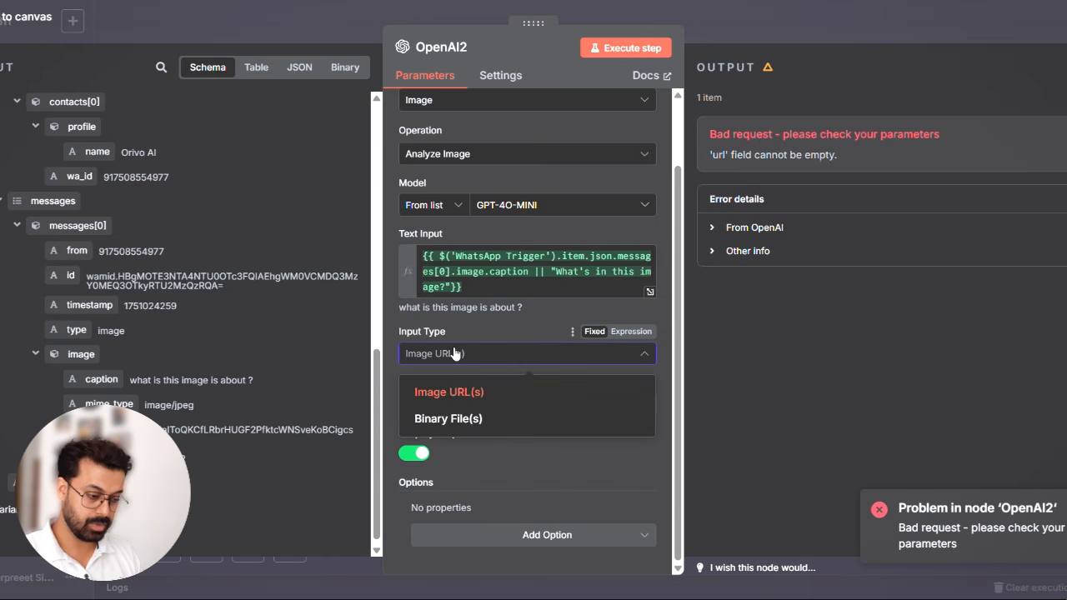
left_click(465, 419)
scroll(548, 441, "down", 1)
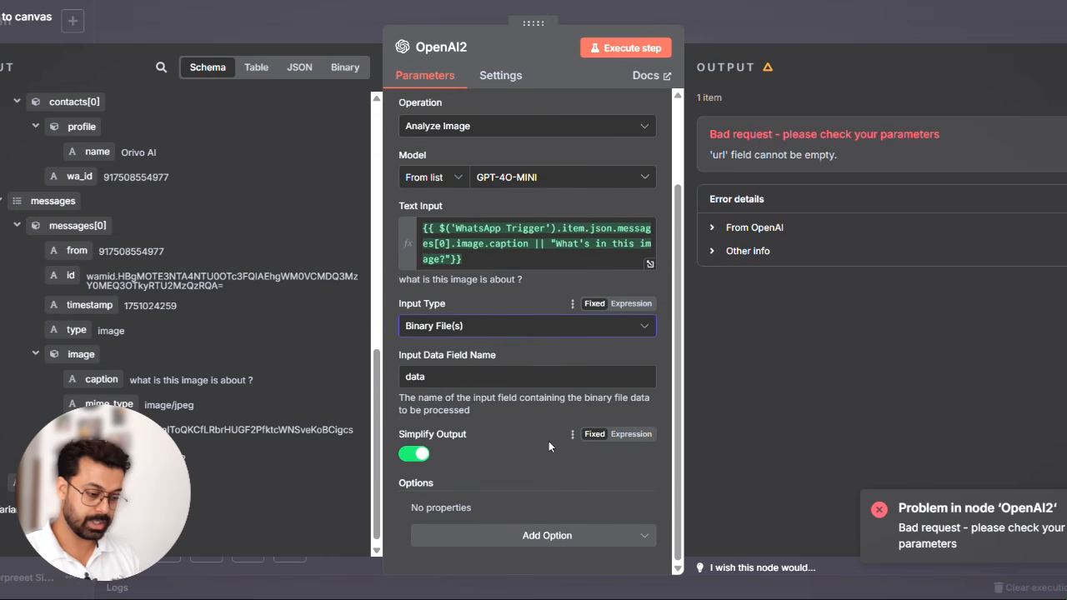
left_click(633, 48)
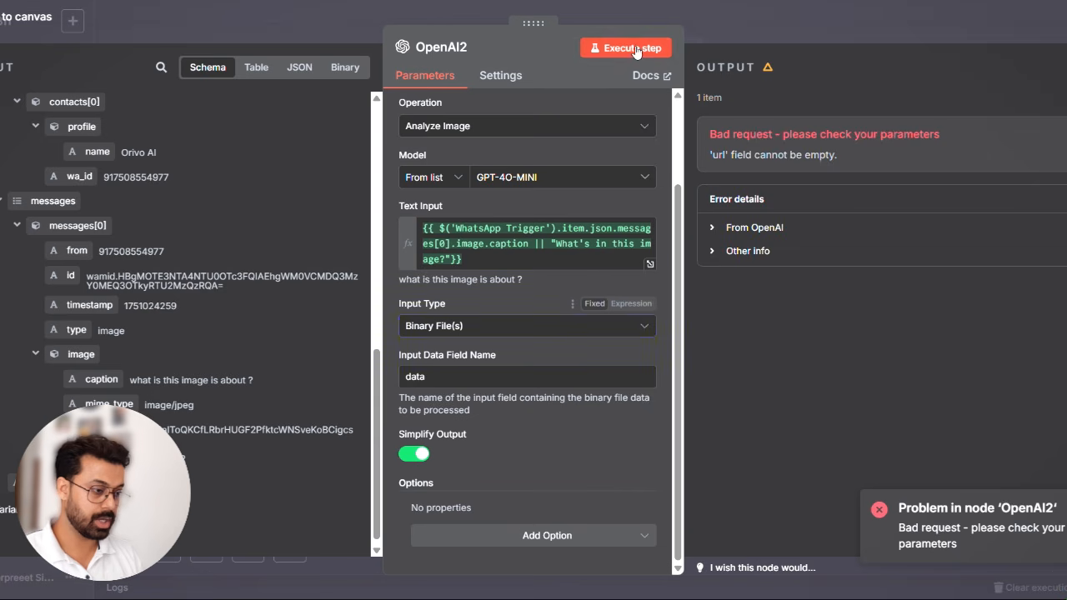
left_click(635, 50)
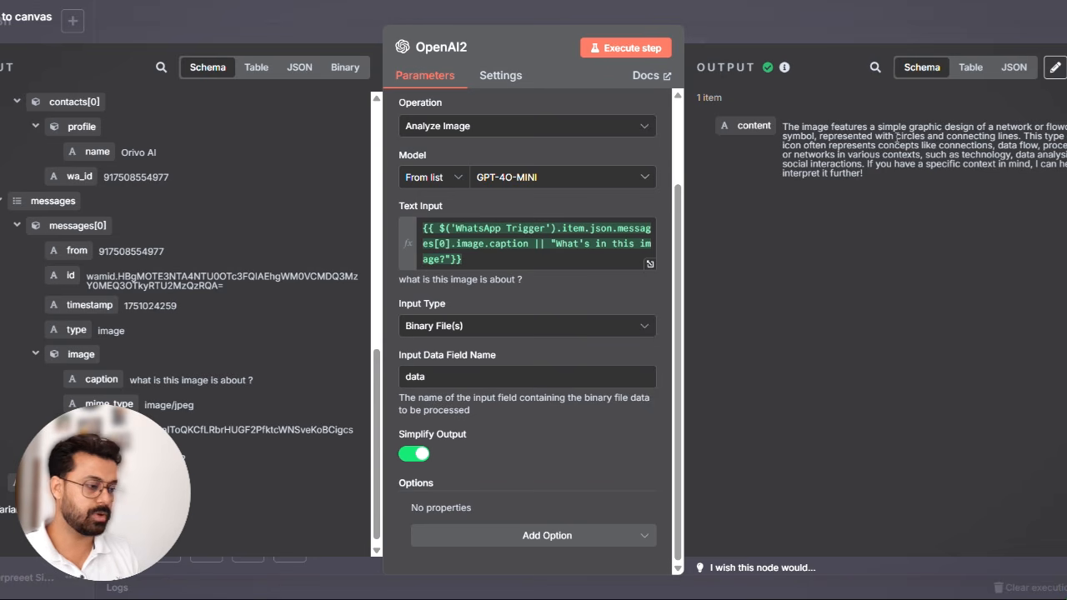
left_click(819, 26)
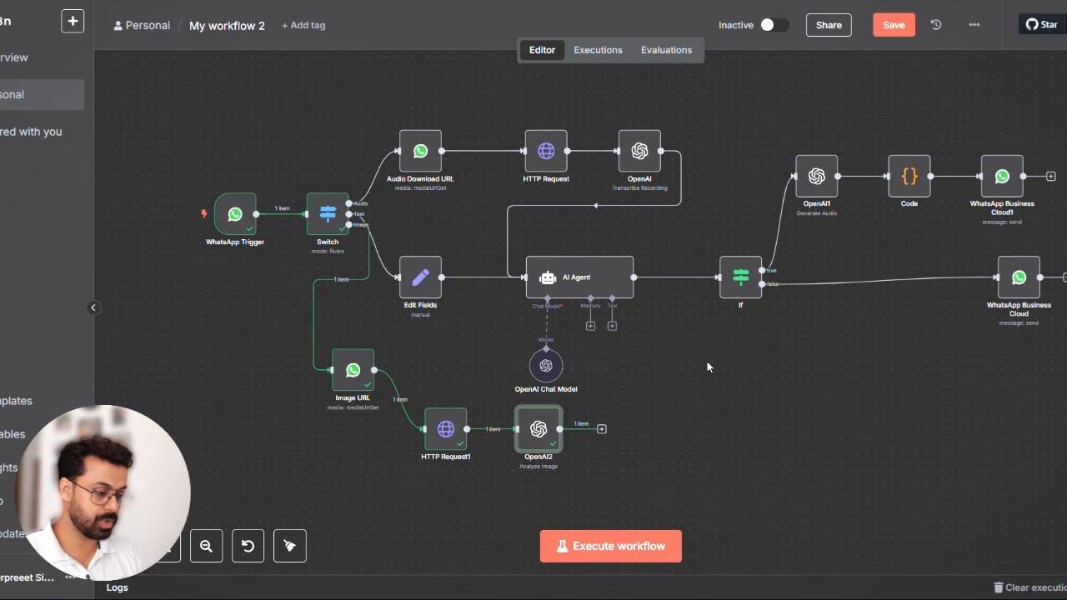
- Add an Edit Fields (Set) node after OpenAI2 and map OpenAI2's content into it as a string field, {{ $json.content }}
scroll(712, 412, "right", 3)
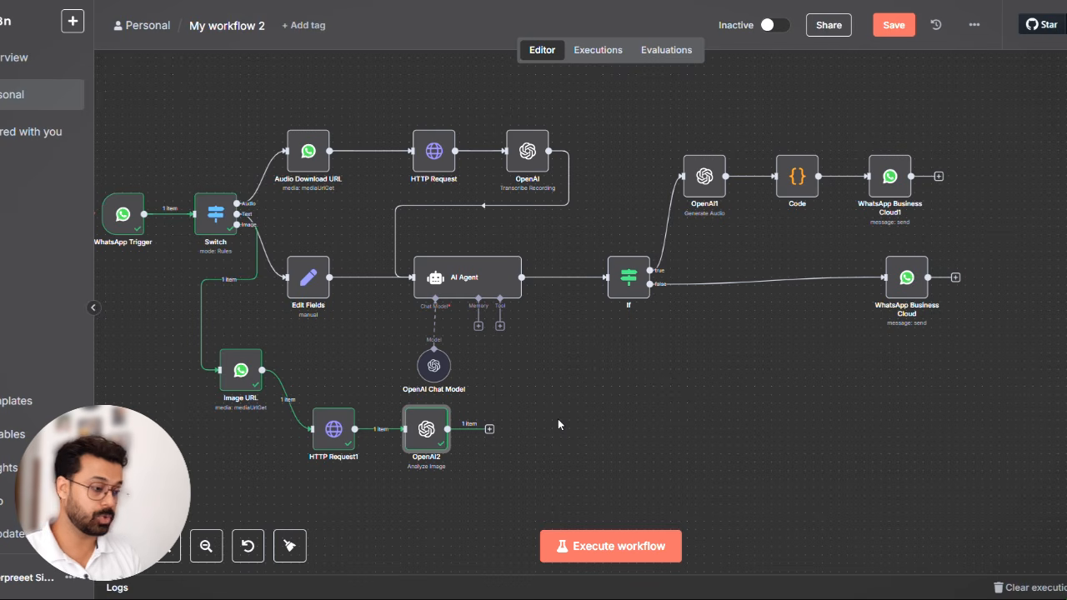
left_click(490, 428)
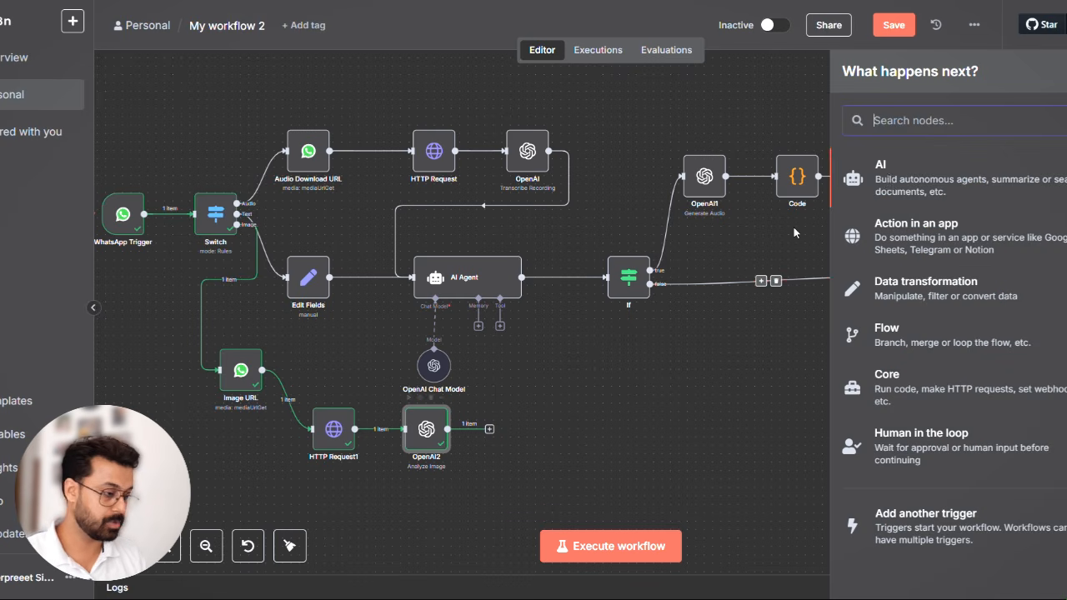
type("set")
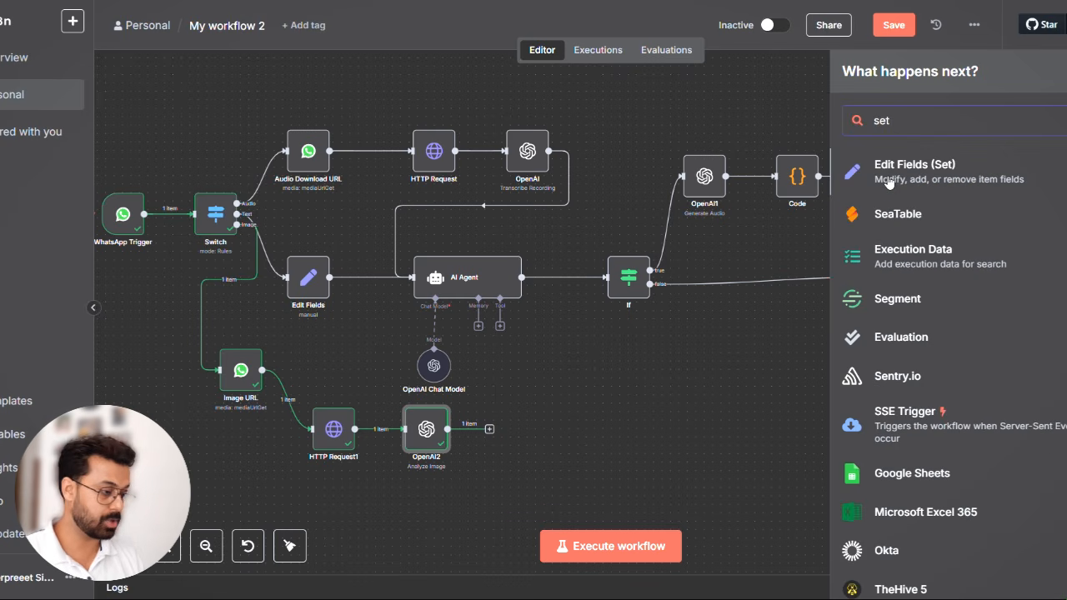
left_click(888, 181)
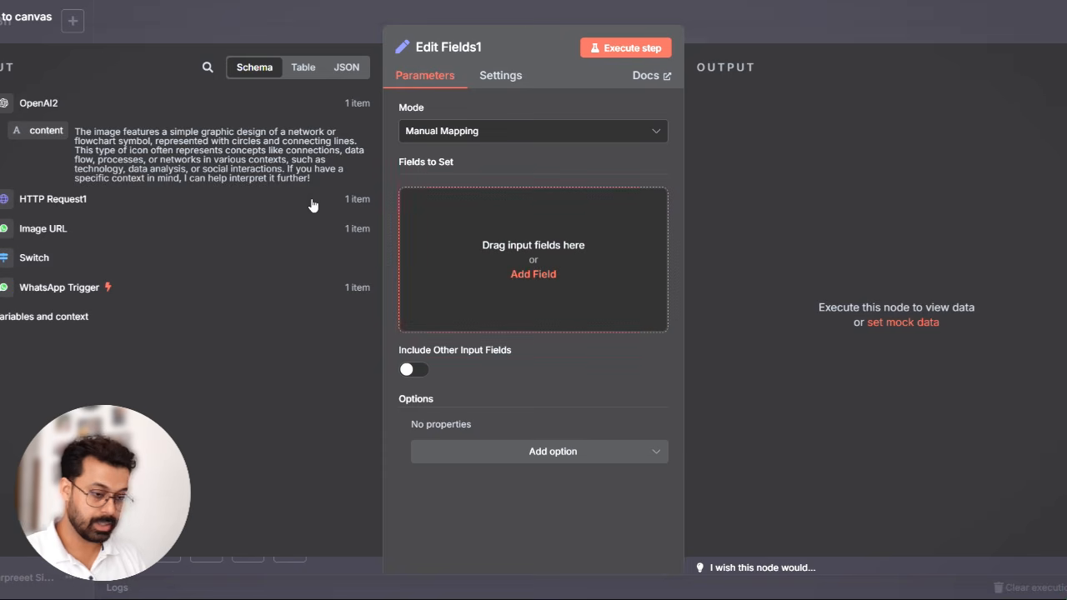
left_click_drag(37, 131, 479, 248)
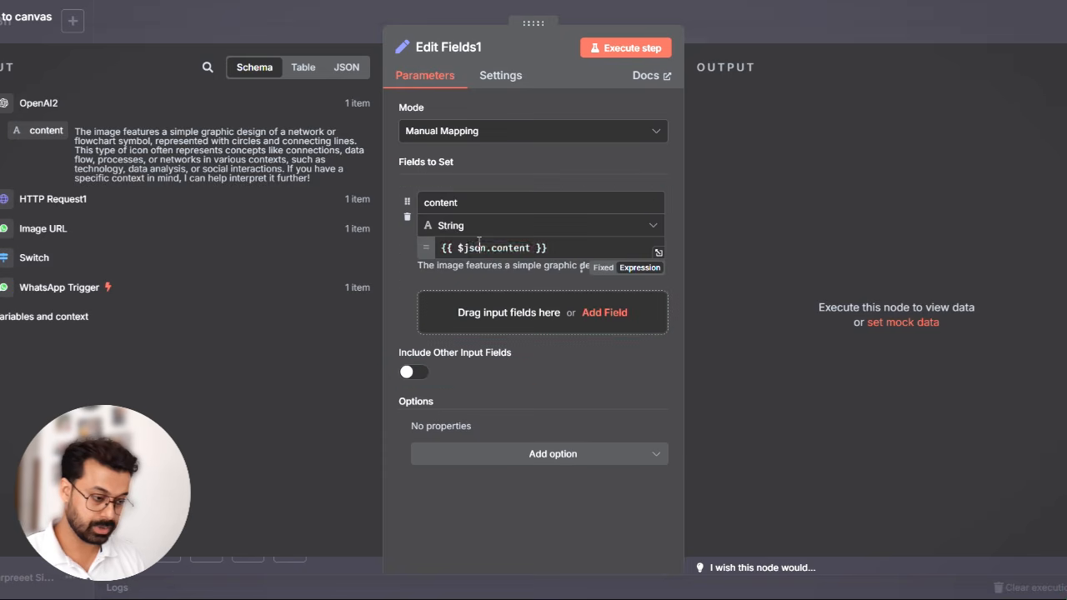
- Rename the mapped content field to output, execute the Edit Fields1 node and return to the canvas
double_click(449, 203)
type("output")
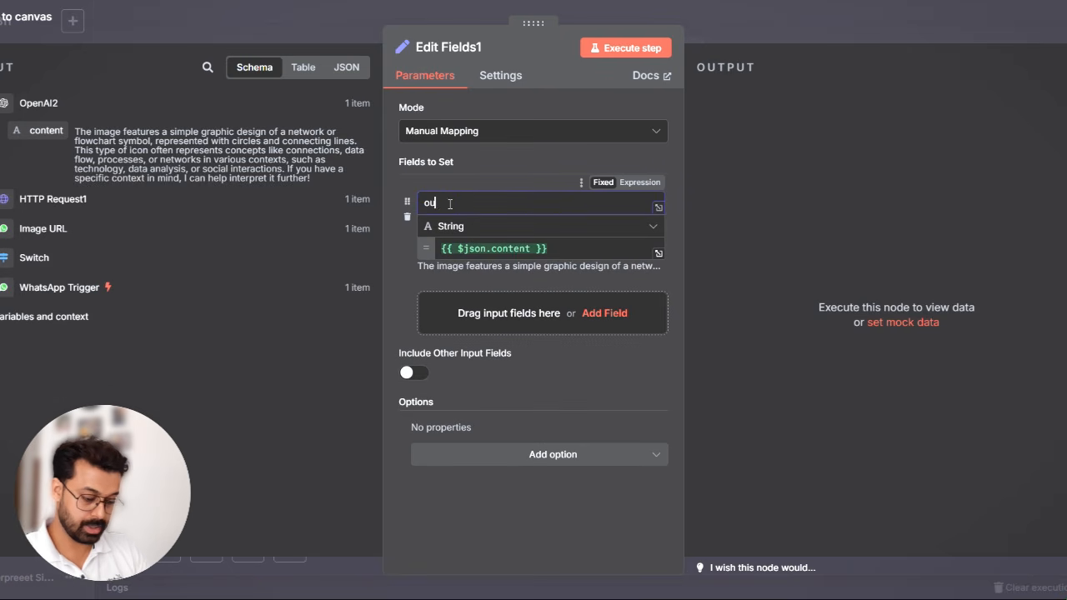
left_click(655, 49)
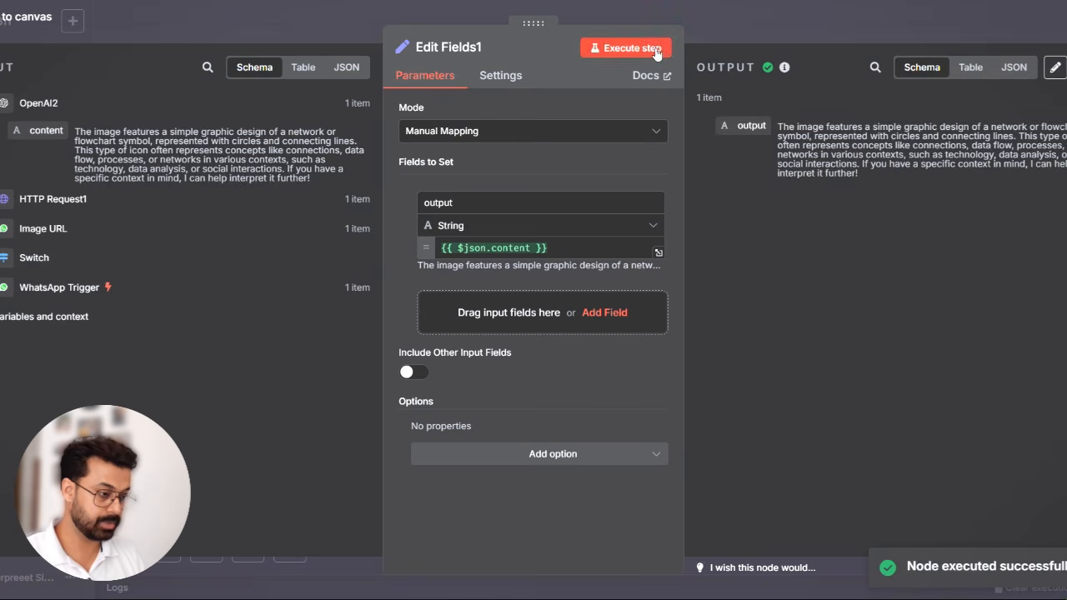
left_click(758, 33)
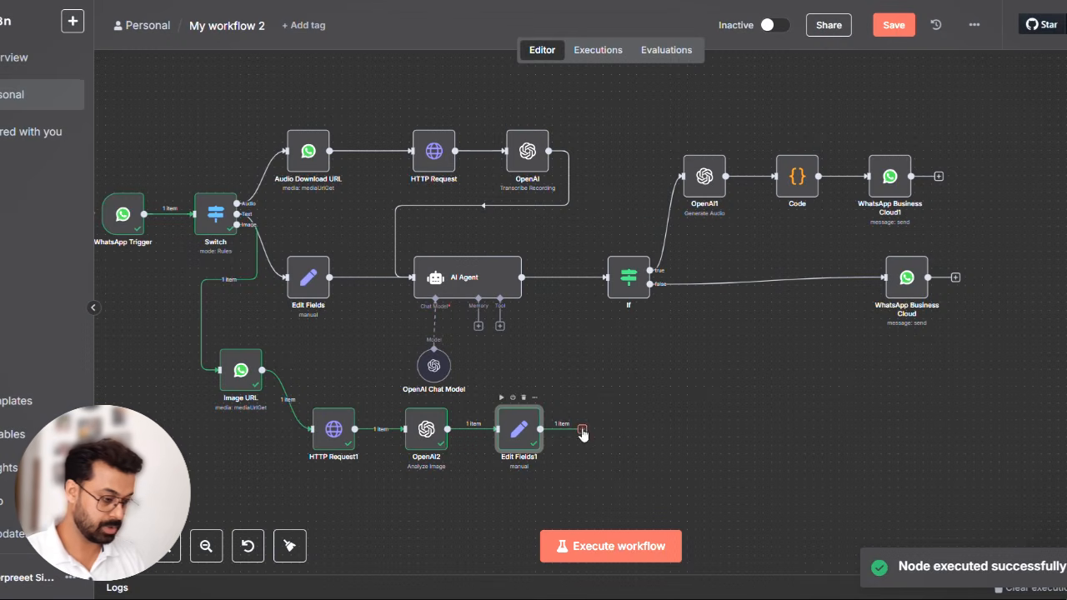
- Connect Edit Fields1's output to the WhatsApp Business Cloud text-reply node and execute that node
left_click_drag(583, 430, 880, 286)
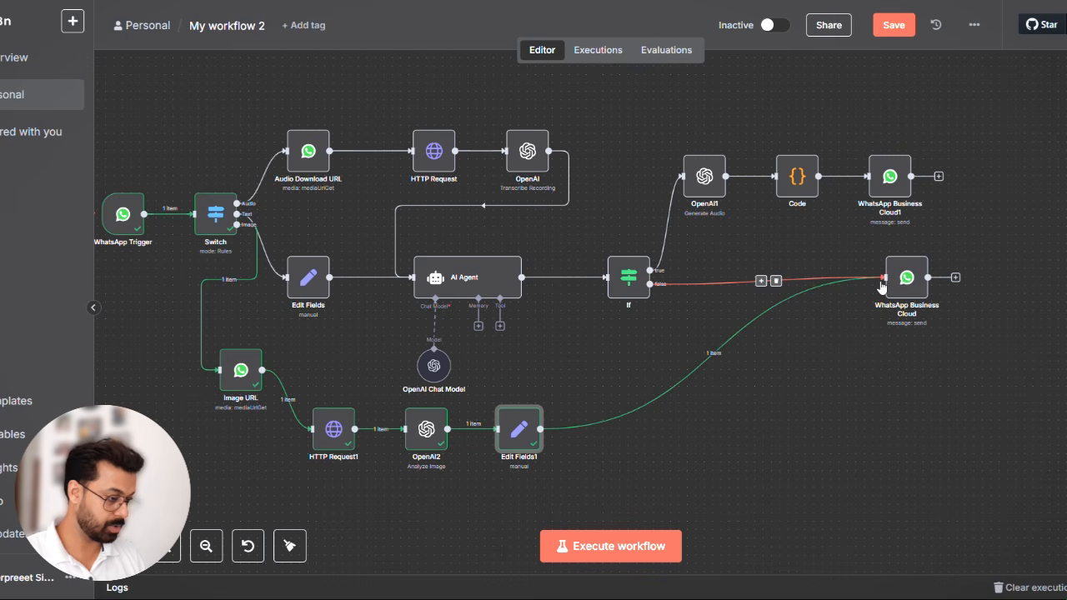
left_click(889, 248)
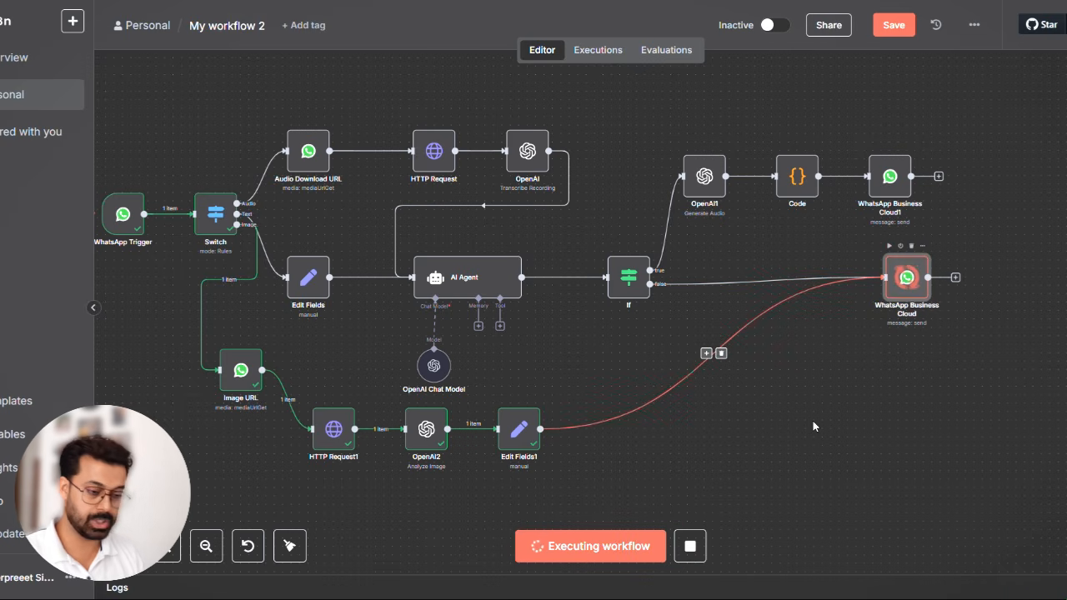
- Check the image reply in the WhatsApp chatbot test chat, and return to n8n to save the workflow
key("alt+Tab")
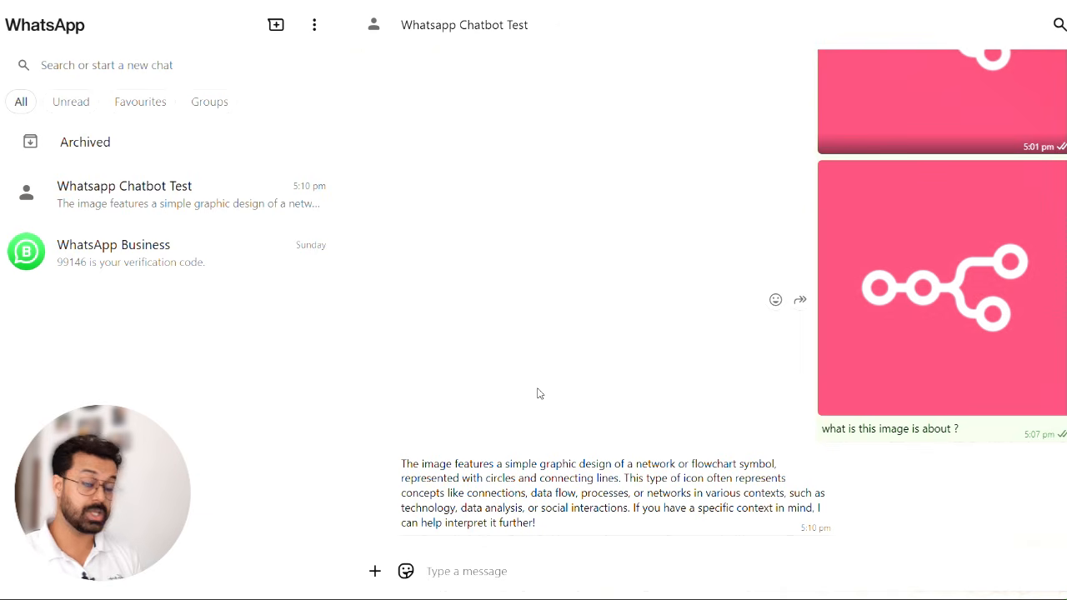
key("alt+Tab")
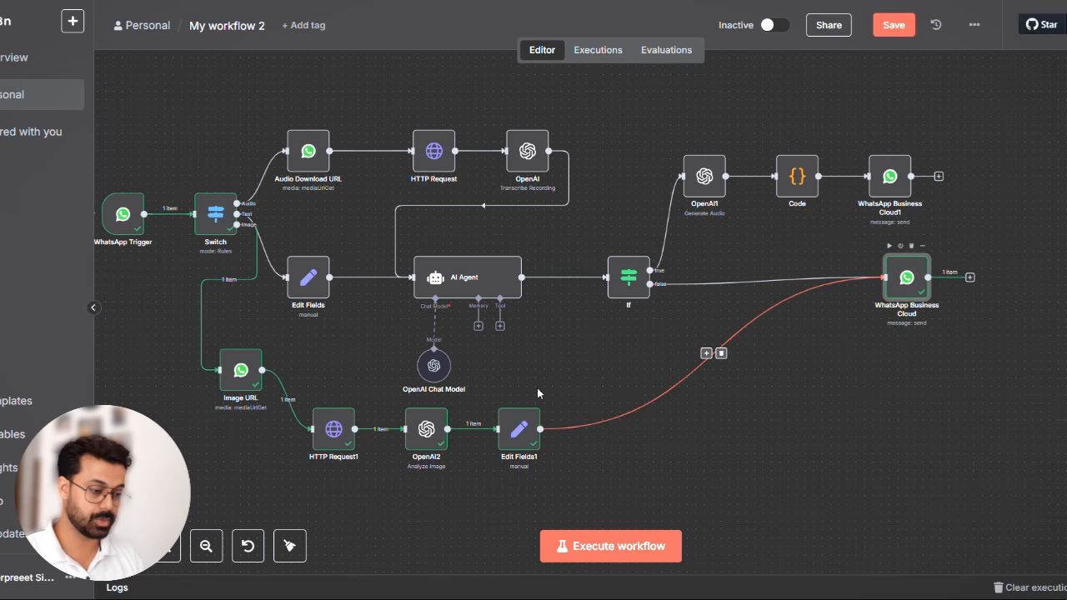
scroll(382, 400, "left", 3)
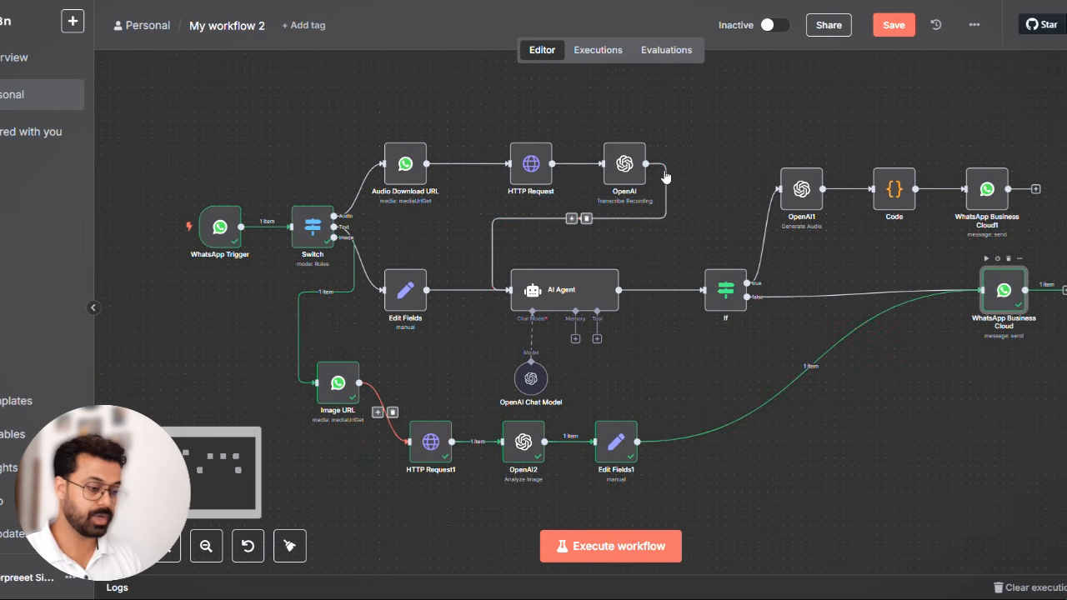
left_click(884, 32)
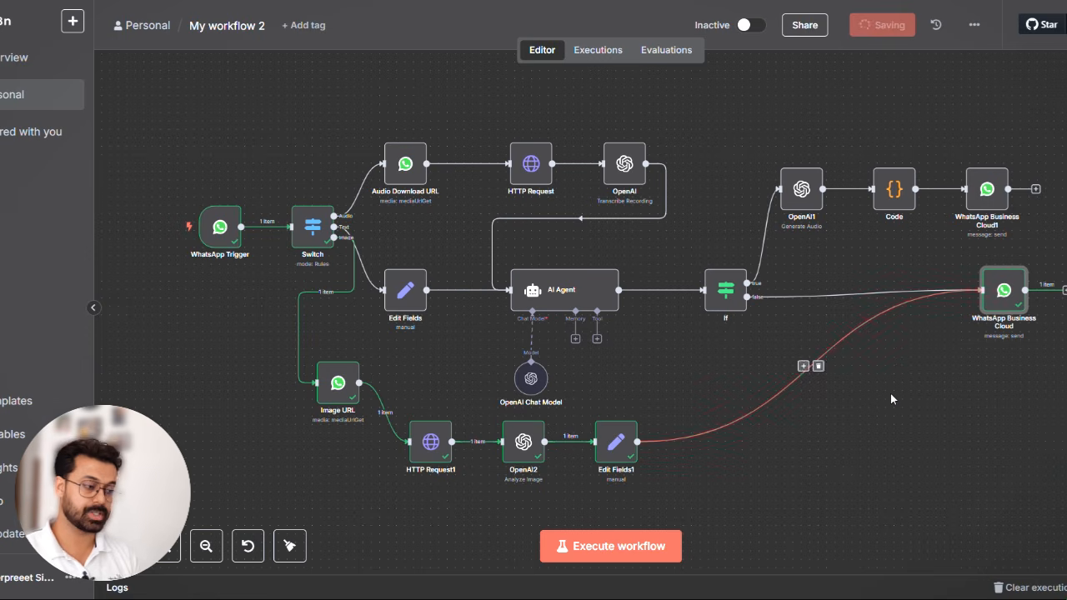
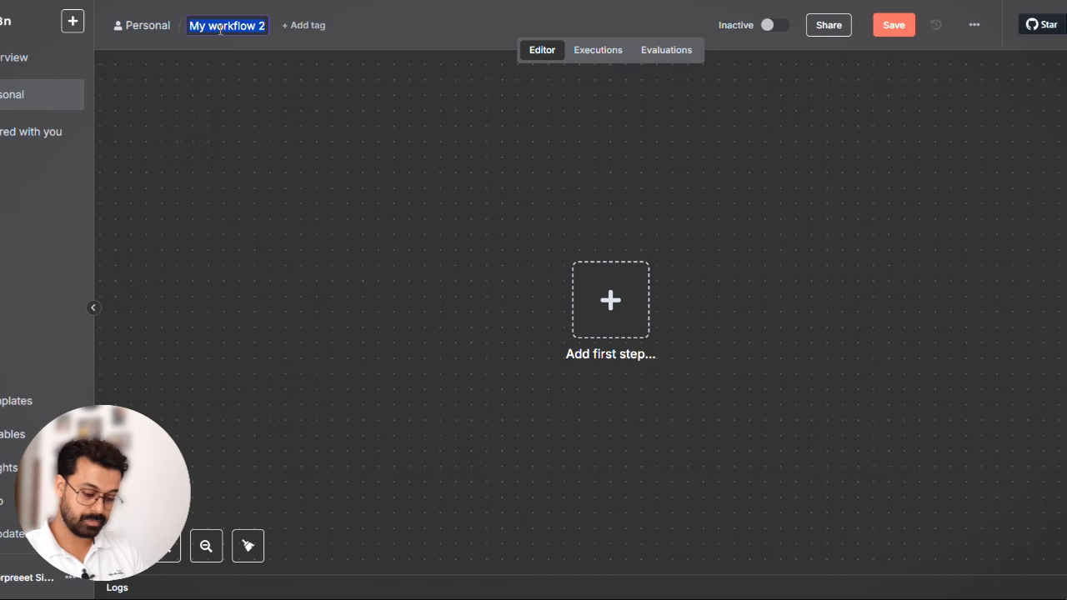
- Rename the new workflow to Whatsapp app demo KB
type("Whatsapp ap")
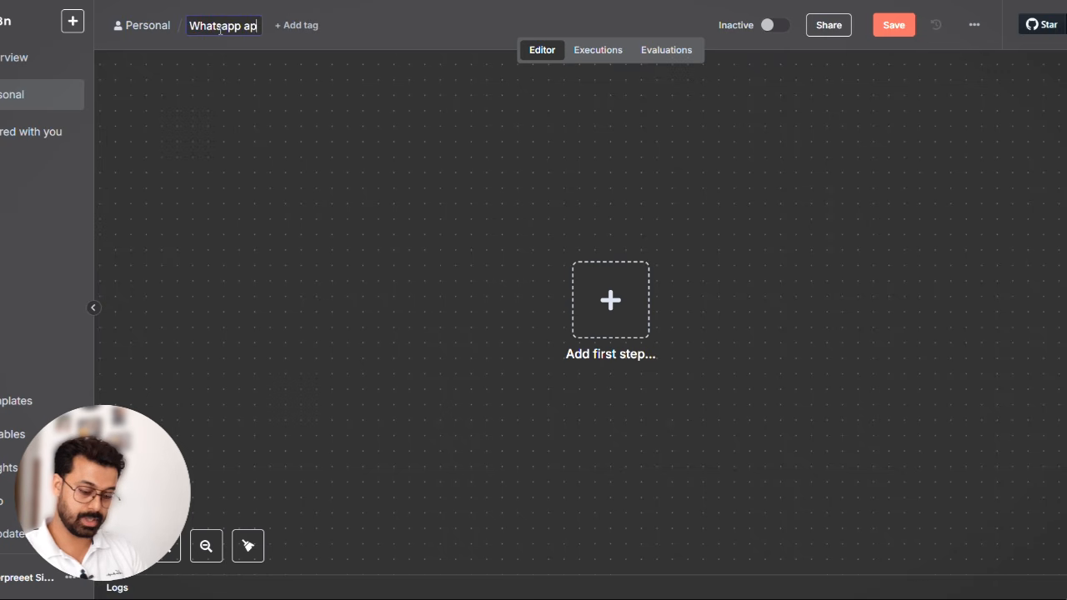
type("p demo ")
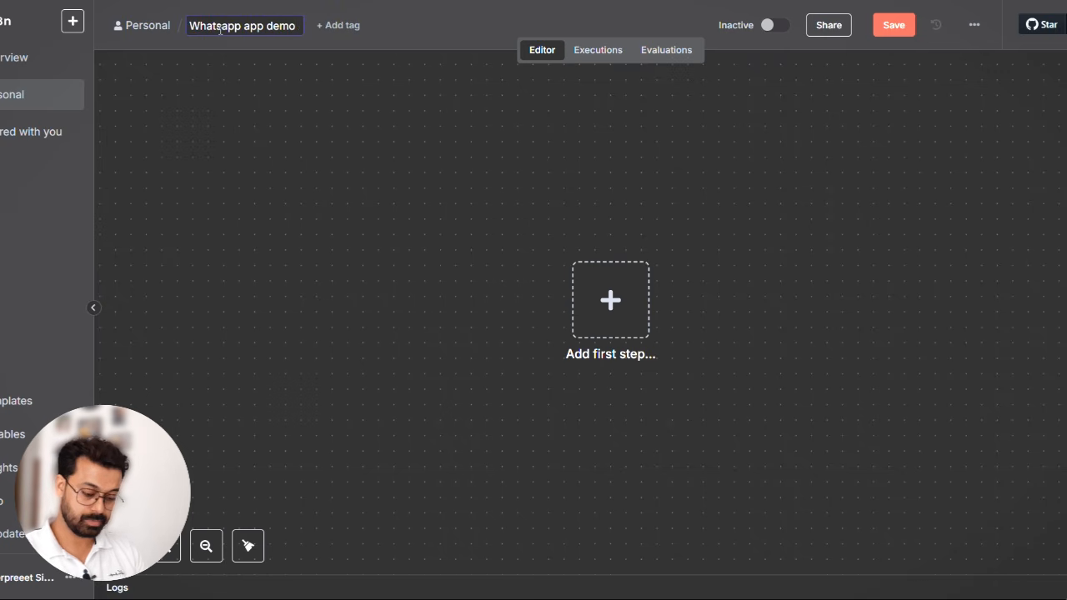
type("KB")
left_click(370, 176)
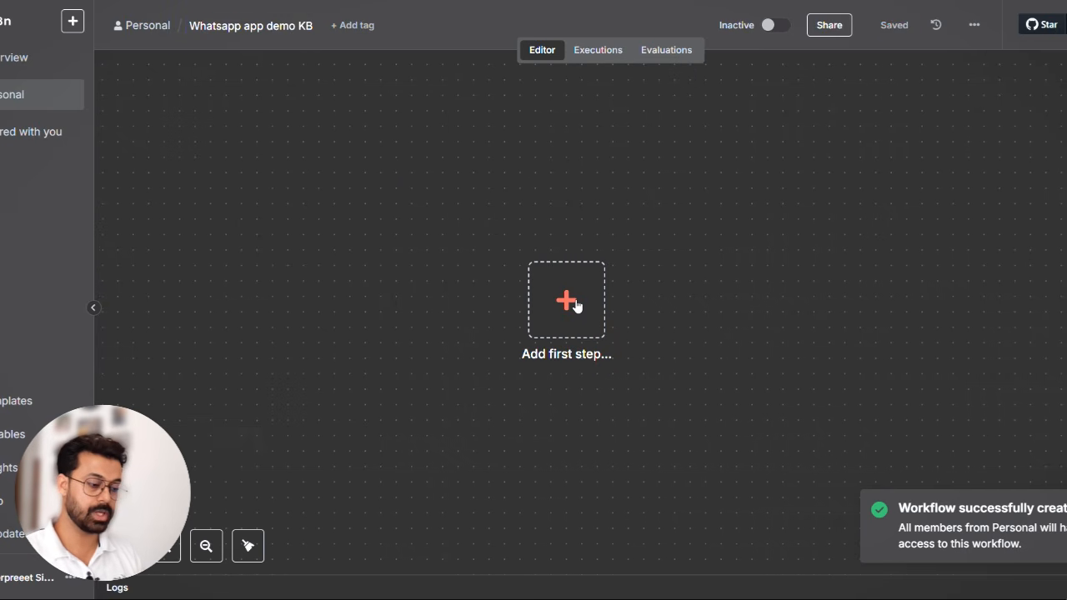
- Add a Google Drive search node as the first step and start a new Google Drive OAuth2 credential for it
left_click(574, 303)
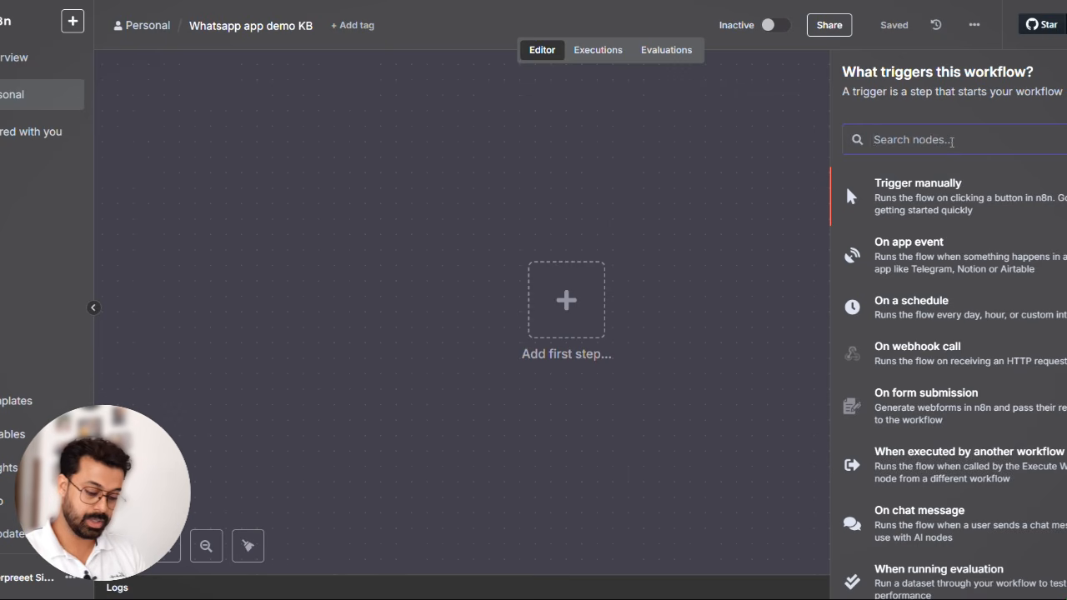
type("dive")
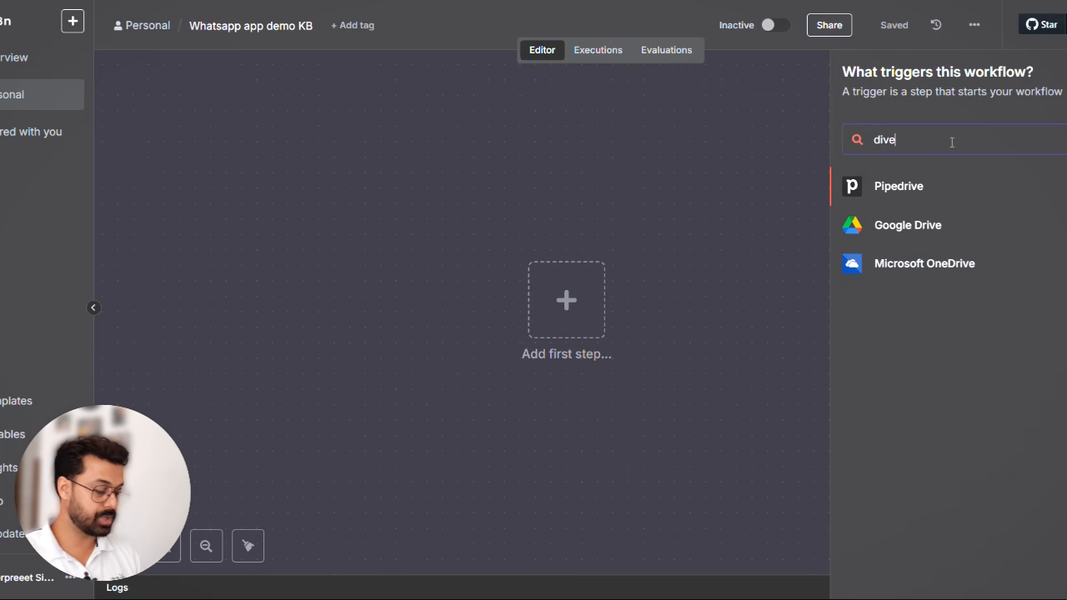
left_click(915, 226)
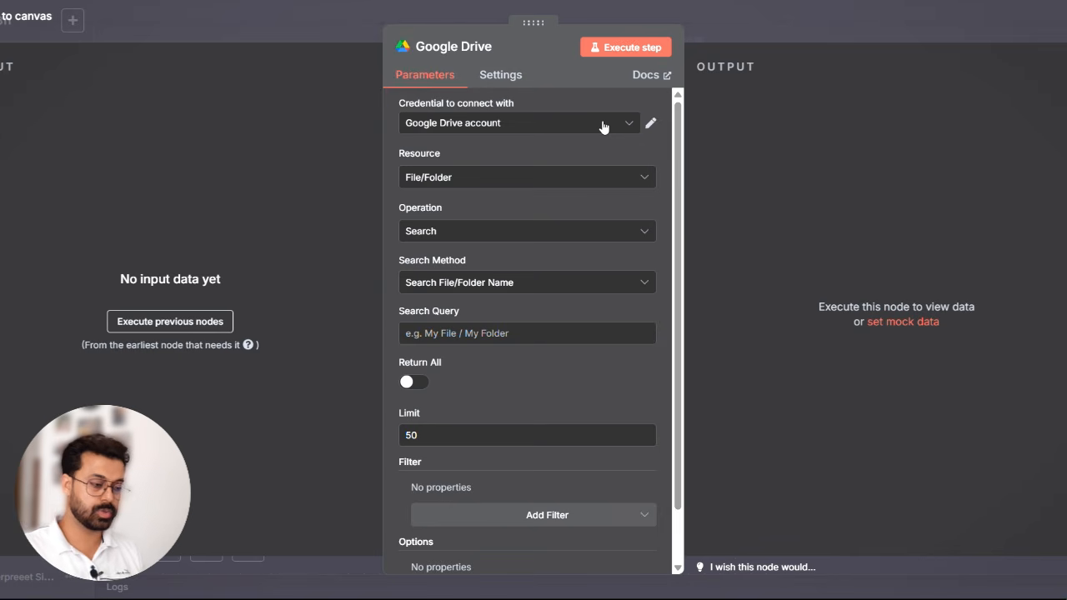
left_click(604, 126)
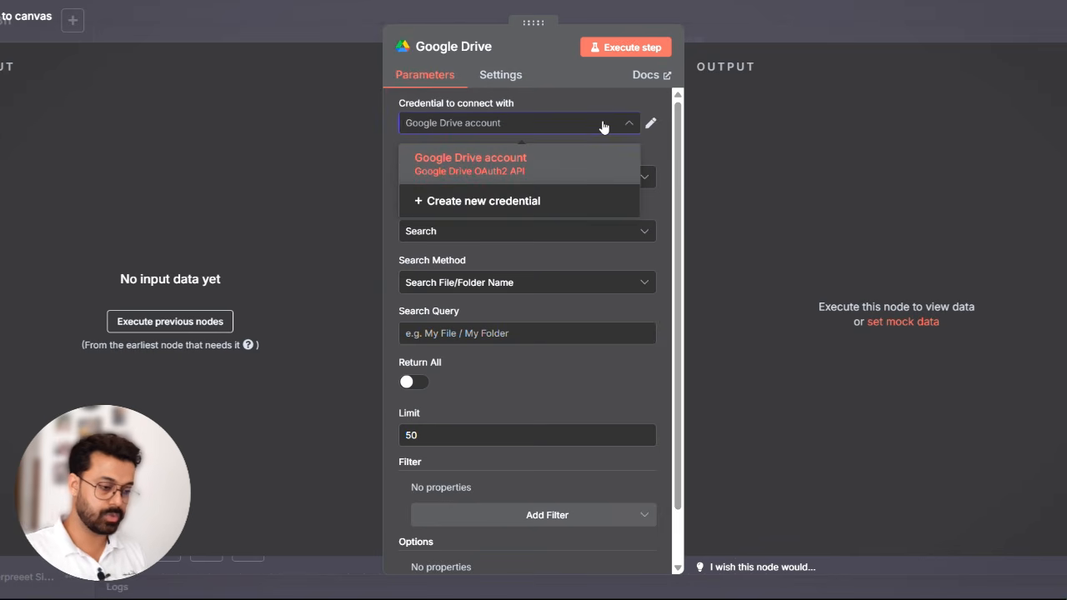
left_click(480, 204)
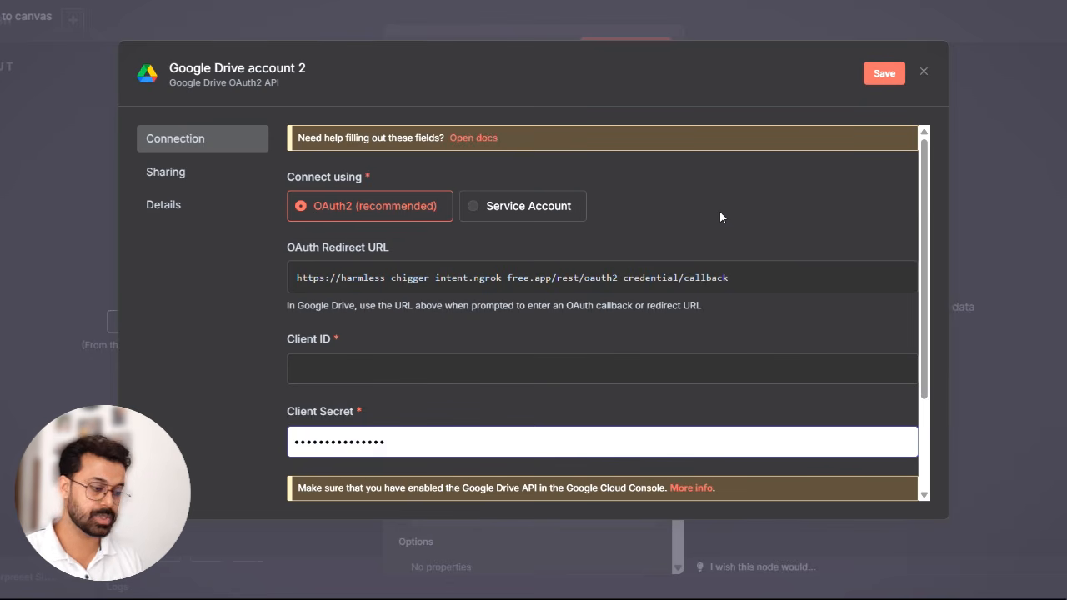
- Clear the prefilled Client Secret in the new Google Drive credential
scroll(555, 333, "down", 1)
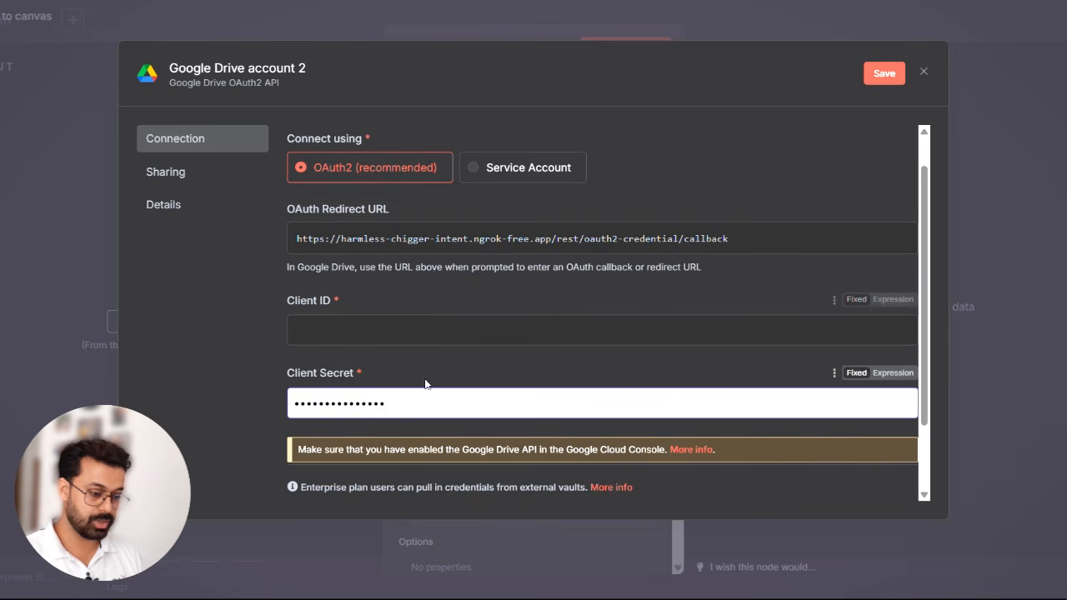
double_click(410, 414)
key("BackSpace")
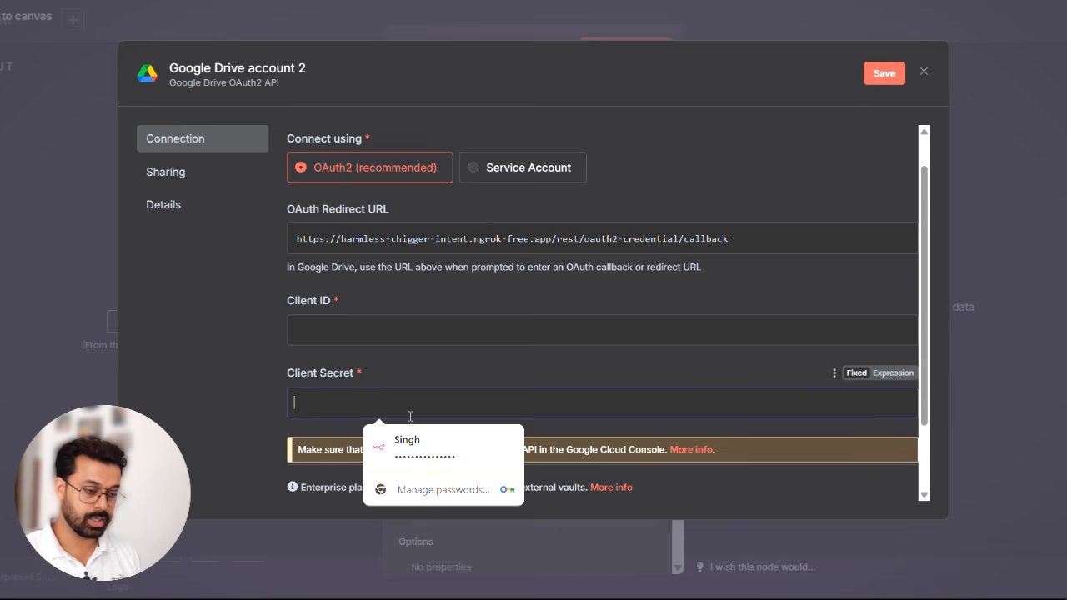
left_click(169, 313)
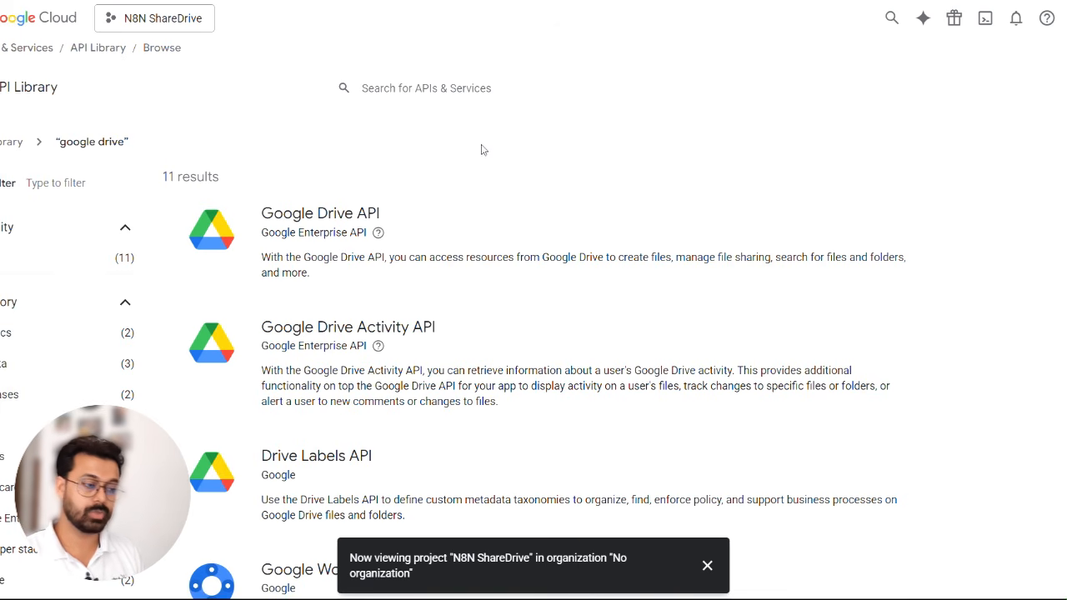
- Switch to the Google Cloud console's welcome page and start a new project
left_click(43, 18)
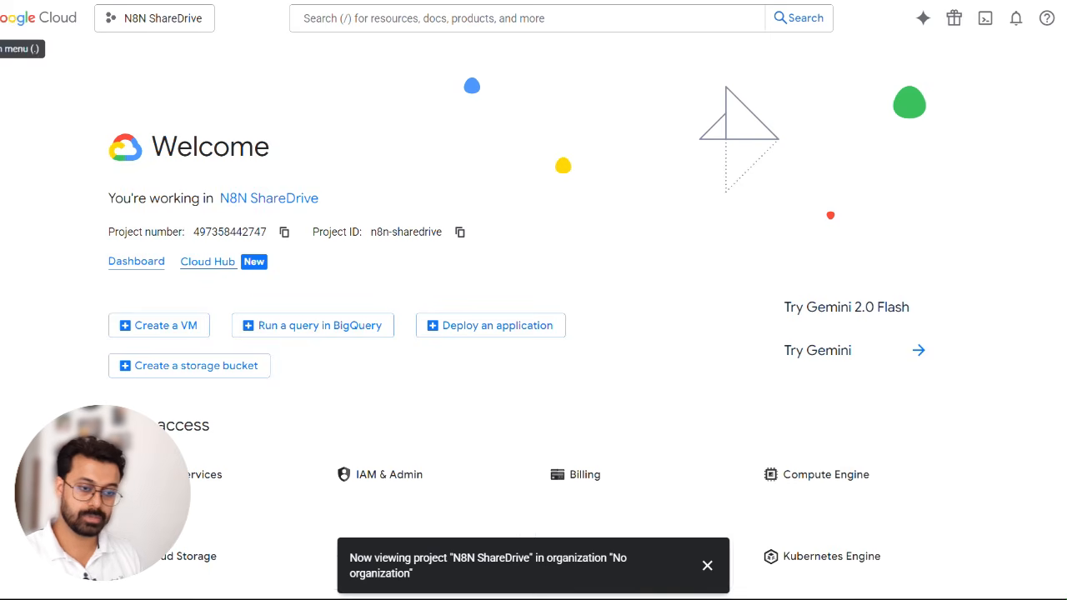
left_click(129, 16)
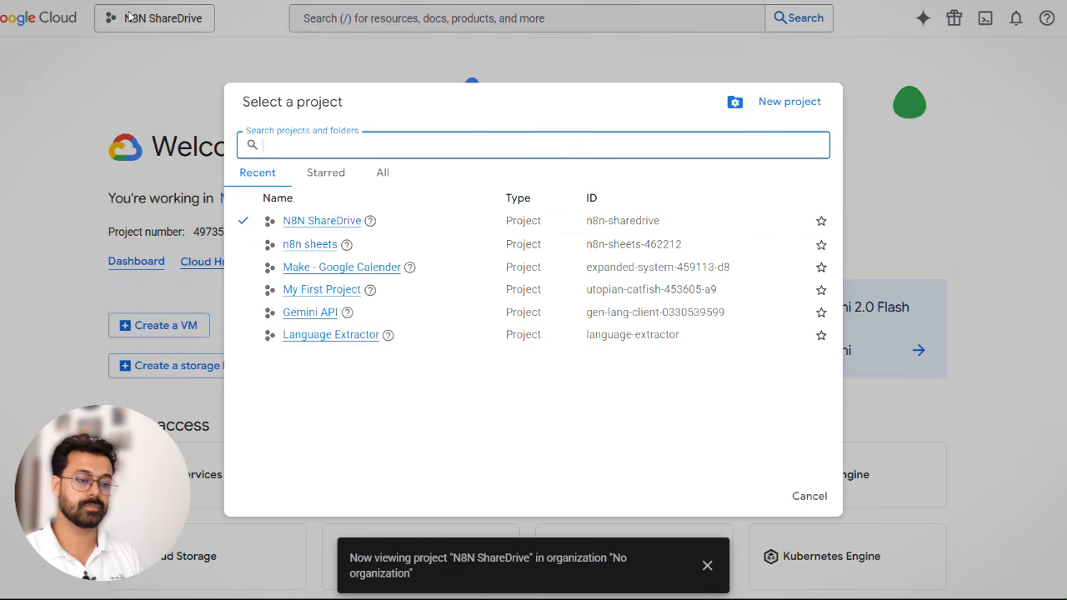
left_click(789, 102)
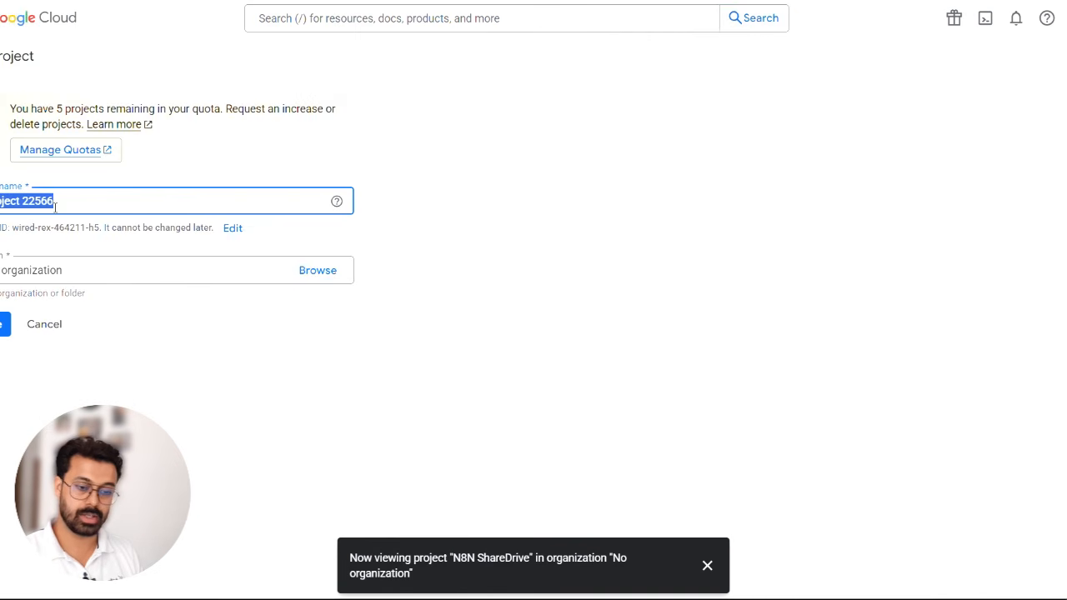
- Name the project N8N Share Drive Chatbot and create it with no organization
left_click(65, 204)
key("ctrl+a")
key("BackSpace")
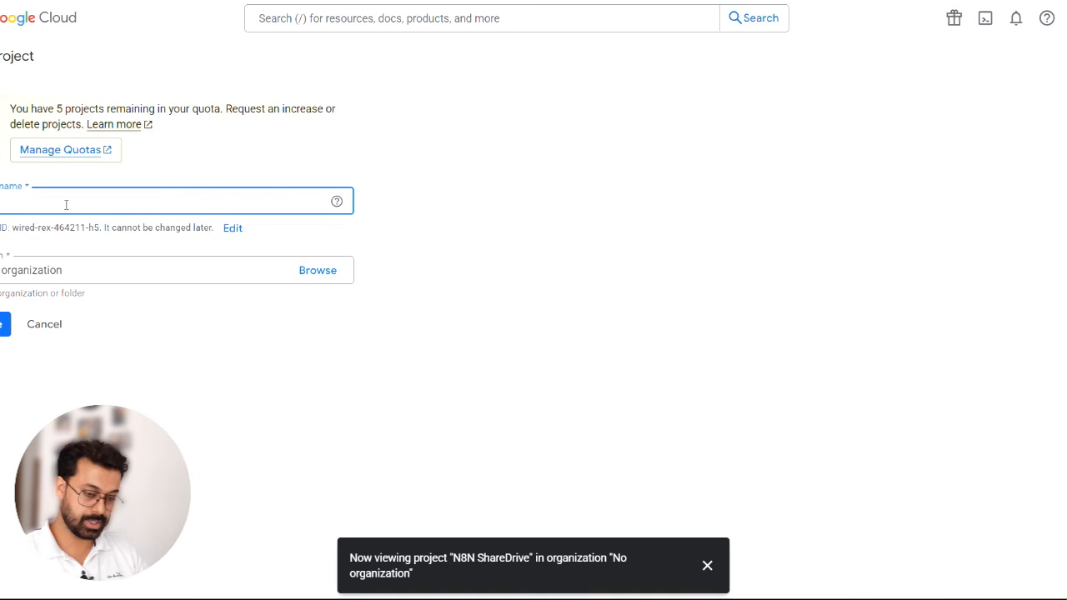
left_click(66, 204)
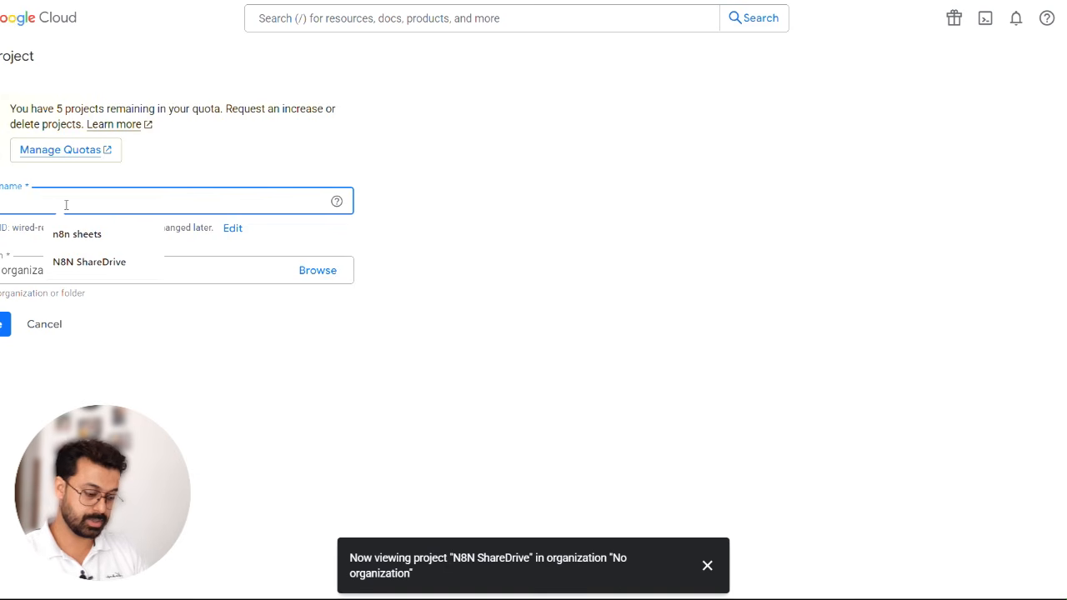
type("N8N Share")
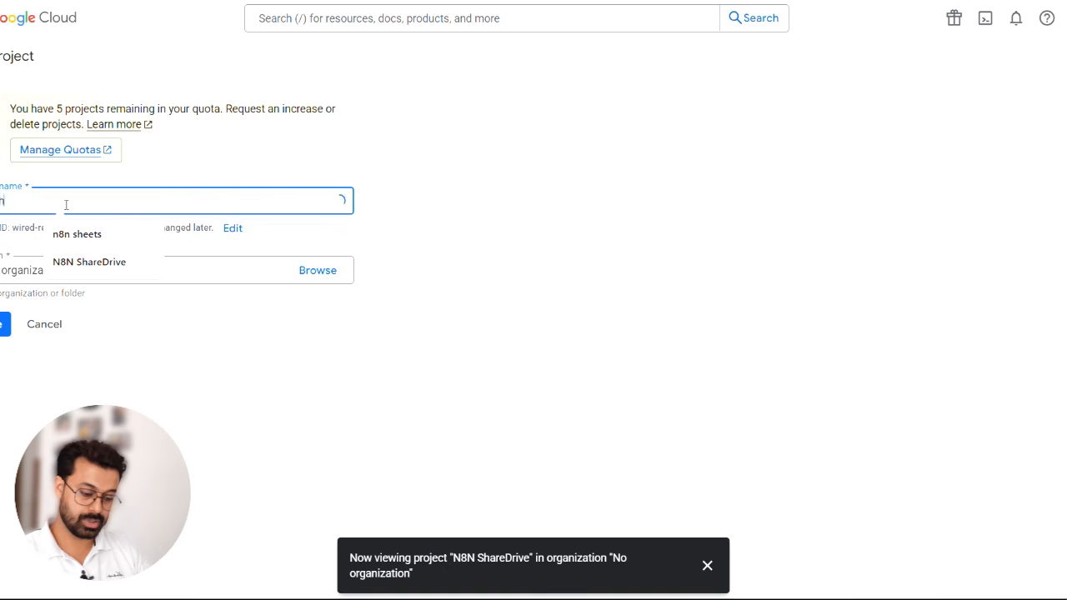
type(" Drive")
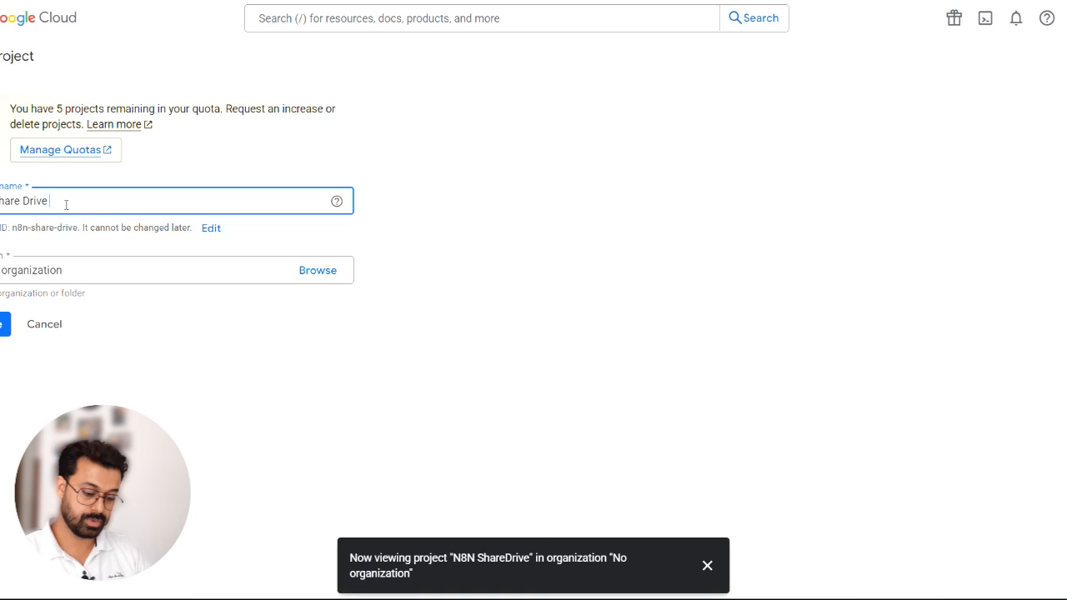
type(" Chat")
type("bot")
key("BackSpace")
key("BackSpace")
key("BackSpace")
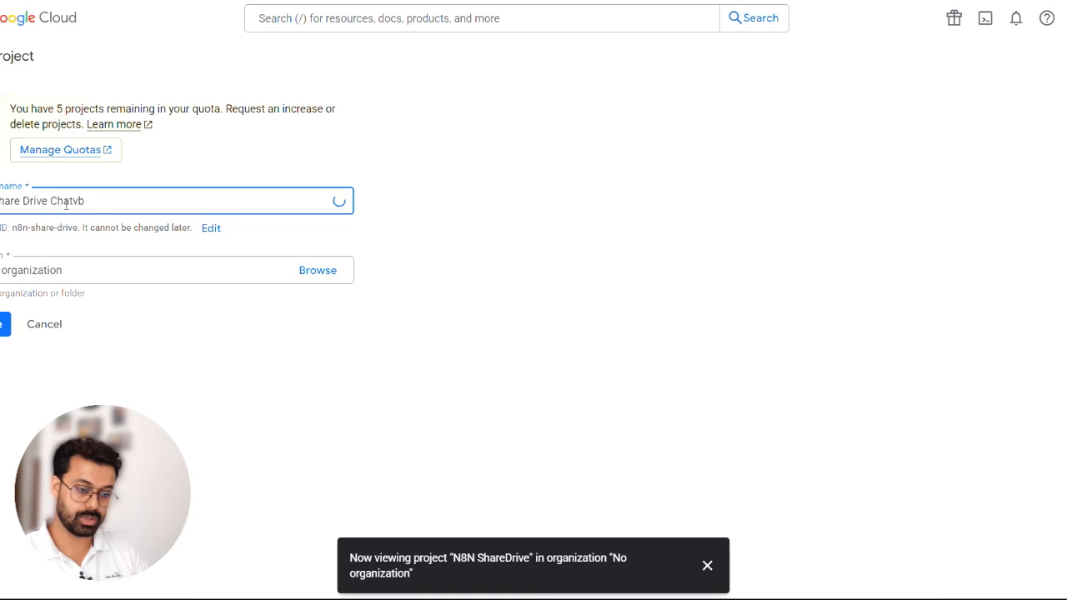
type("bot")
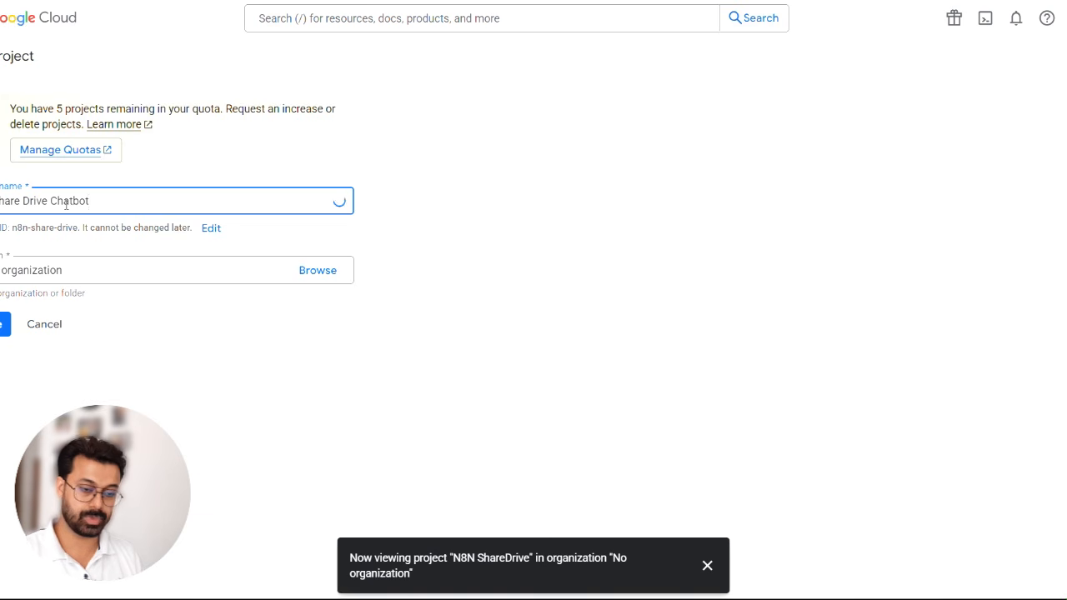
left_click(88, 268)
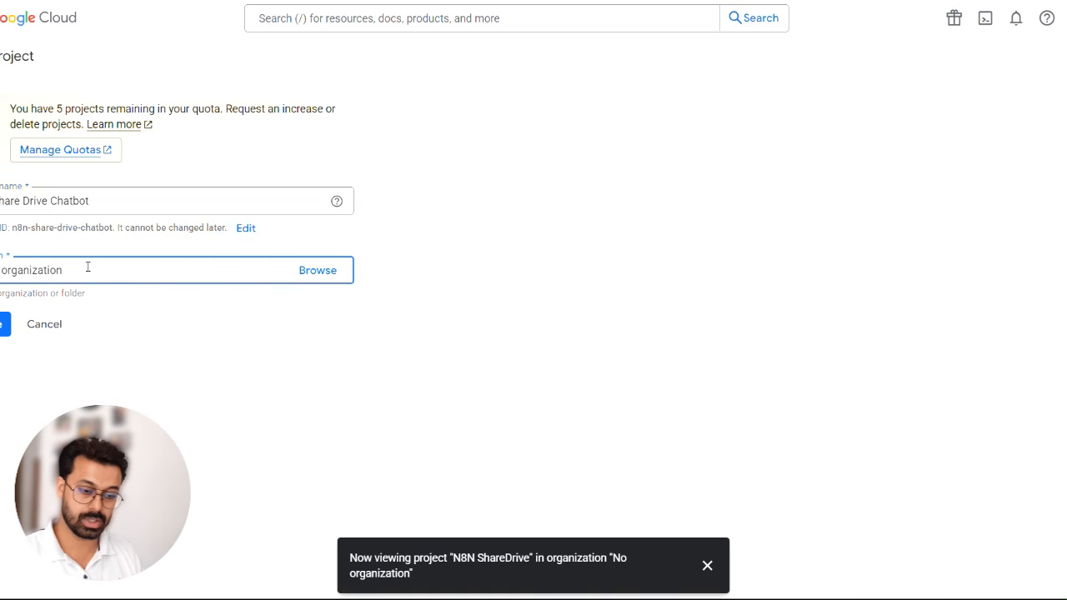
left_click(4, 324)
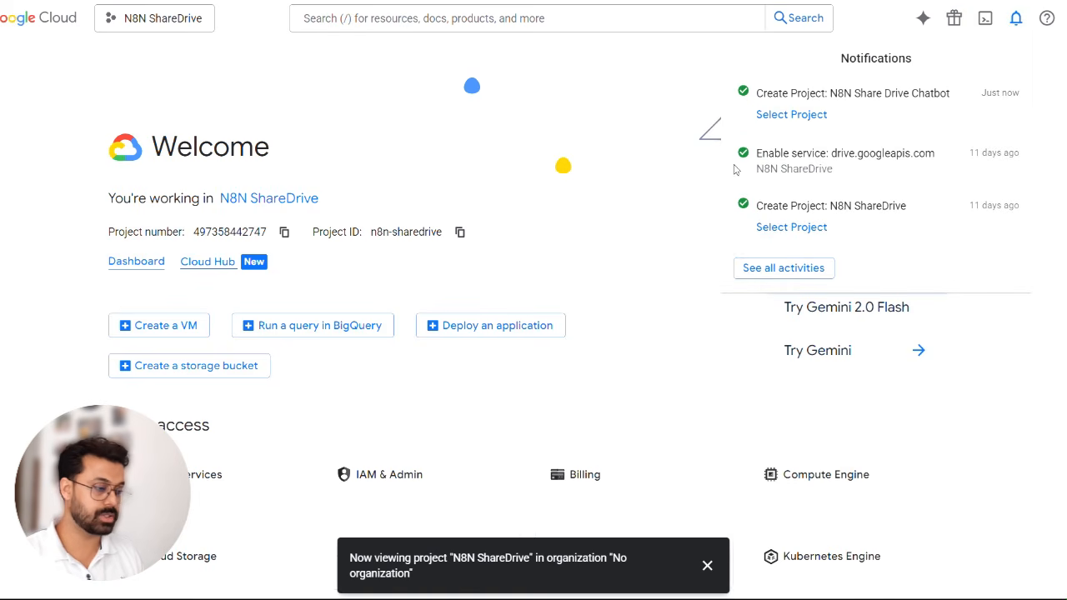
- Make N8N Share Drive Chatbot the active project and open its API Library
left_click(796, 117)
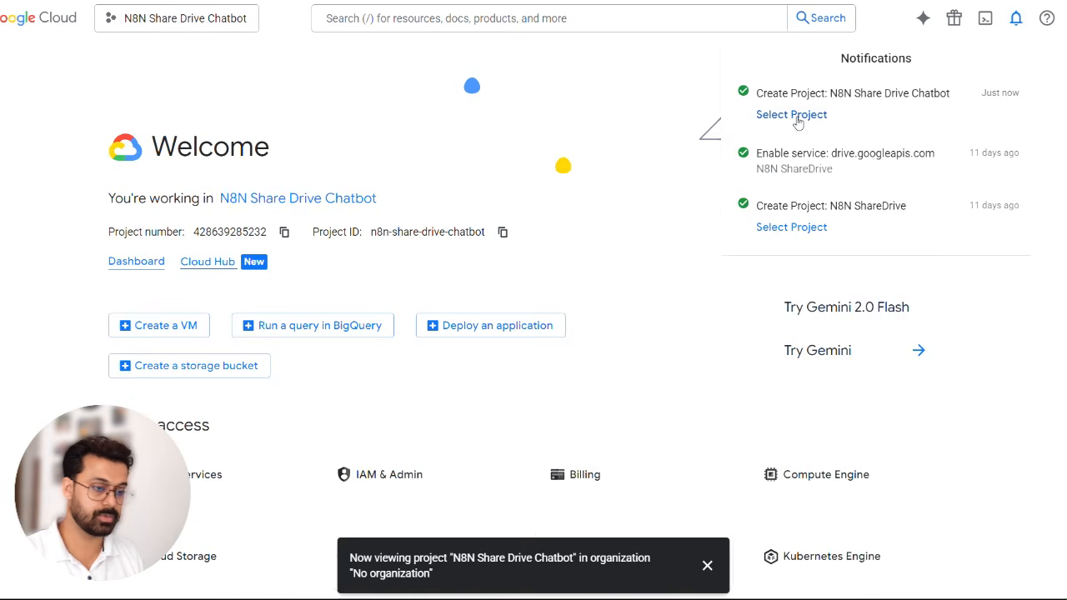
left_click(577, 115)
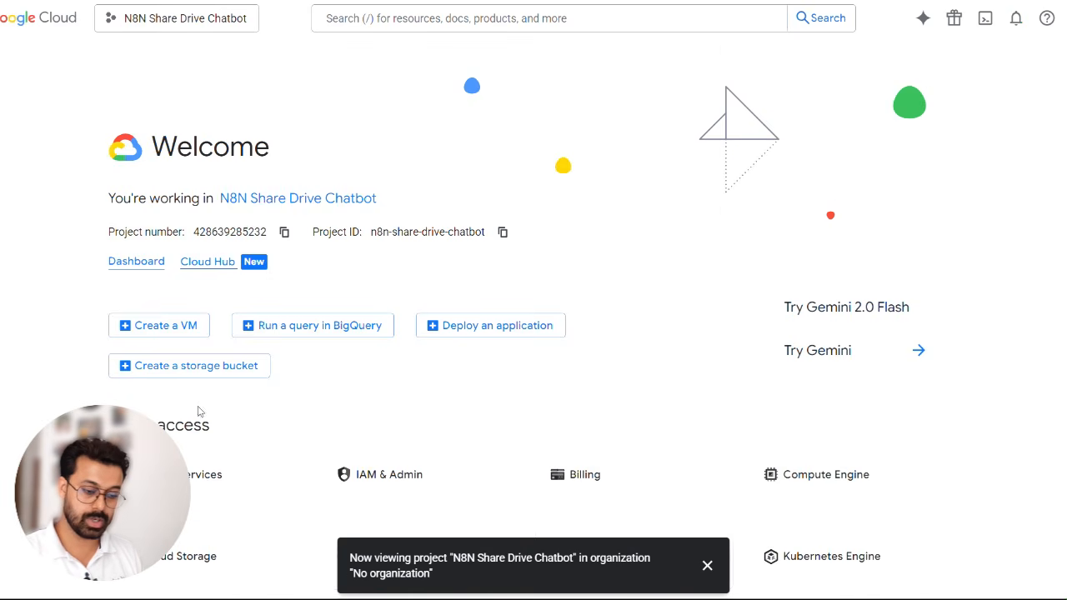
left_click(190, 474)
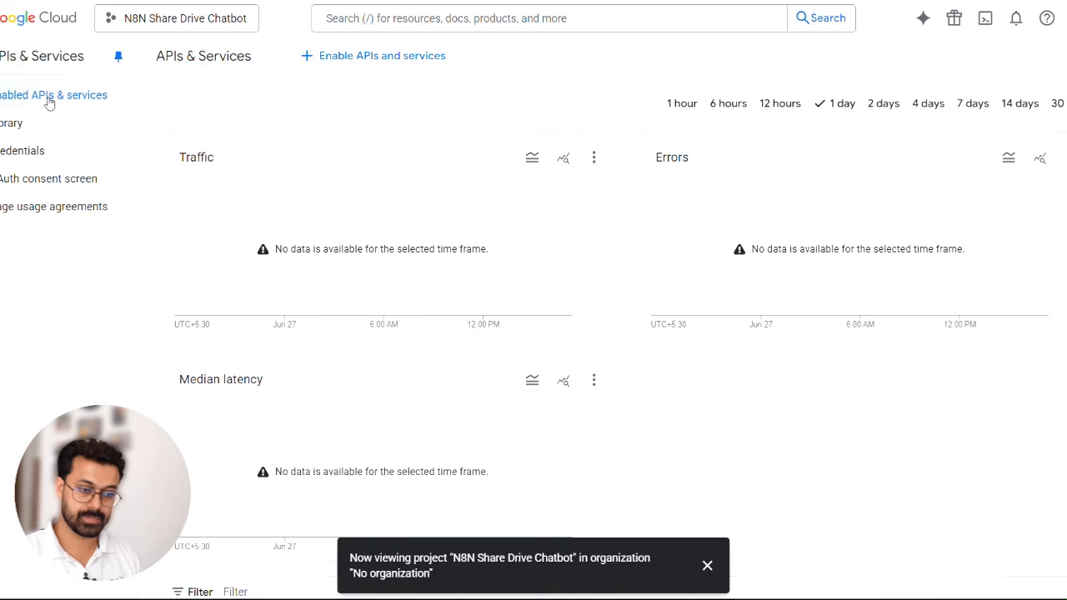
left_click(347, 56)
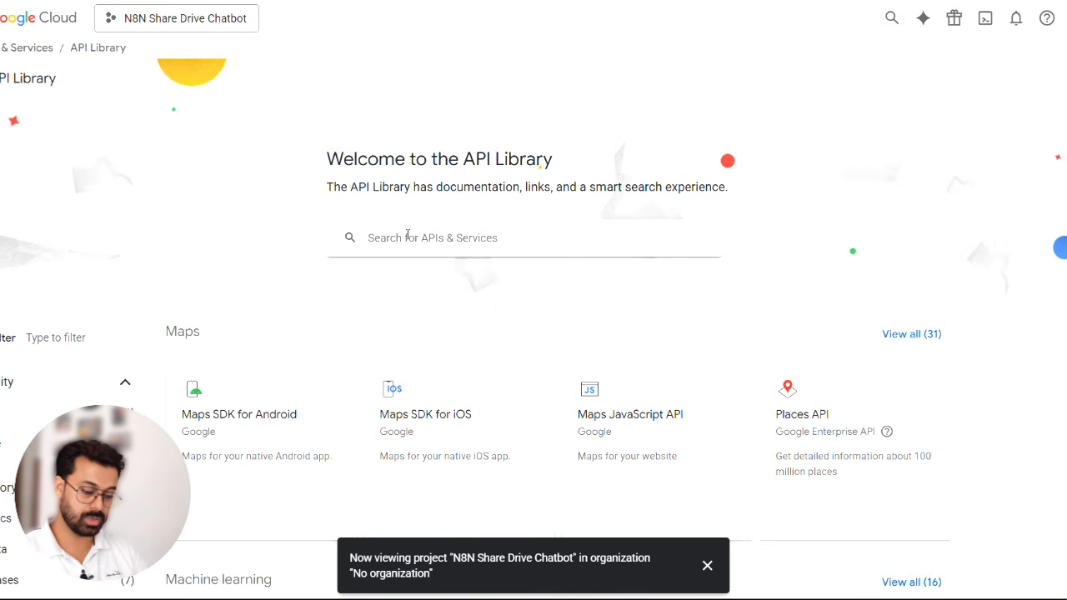
- Search the API Library for "google drive" and enable the Google Drive API for the project
left_click(408, 235)
type("drive")
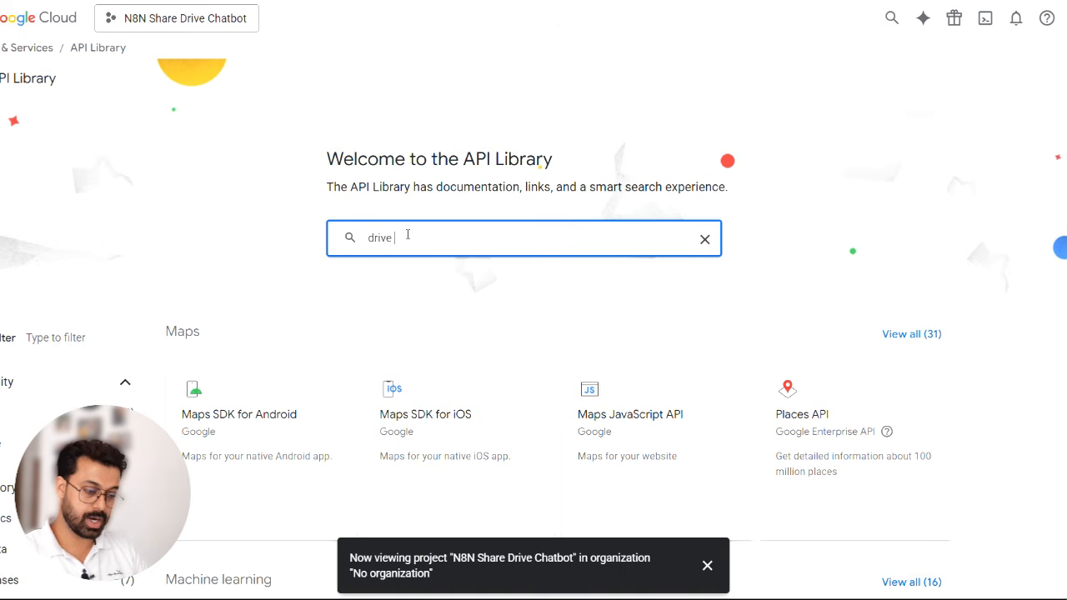
key("BackSpace")
key("BackSpace")
key("BackSpace")
key("BackSpace")
key("BackSpace")
key("BackSpace")
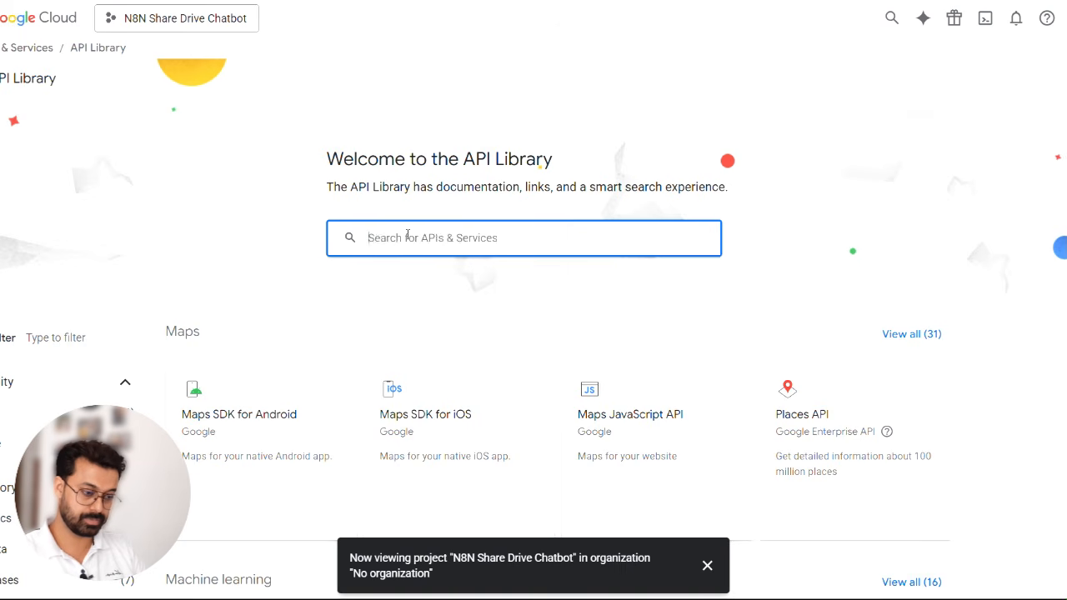
type("google drive")
key("Return")
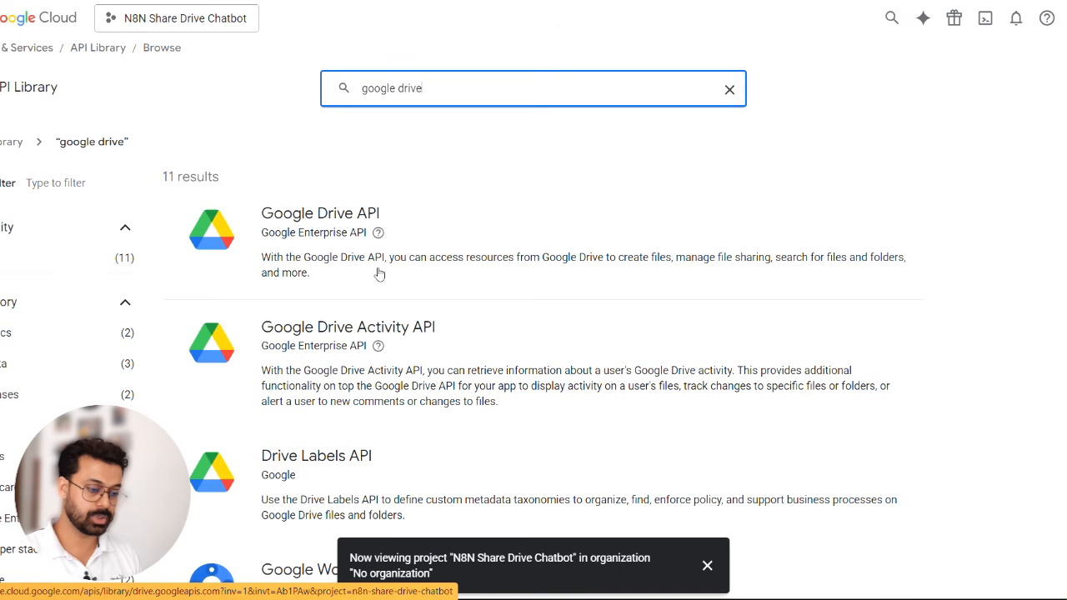
left_click(619, 267)
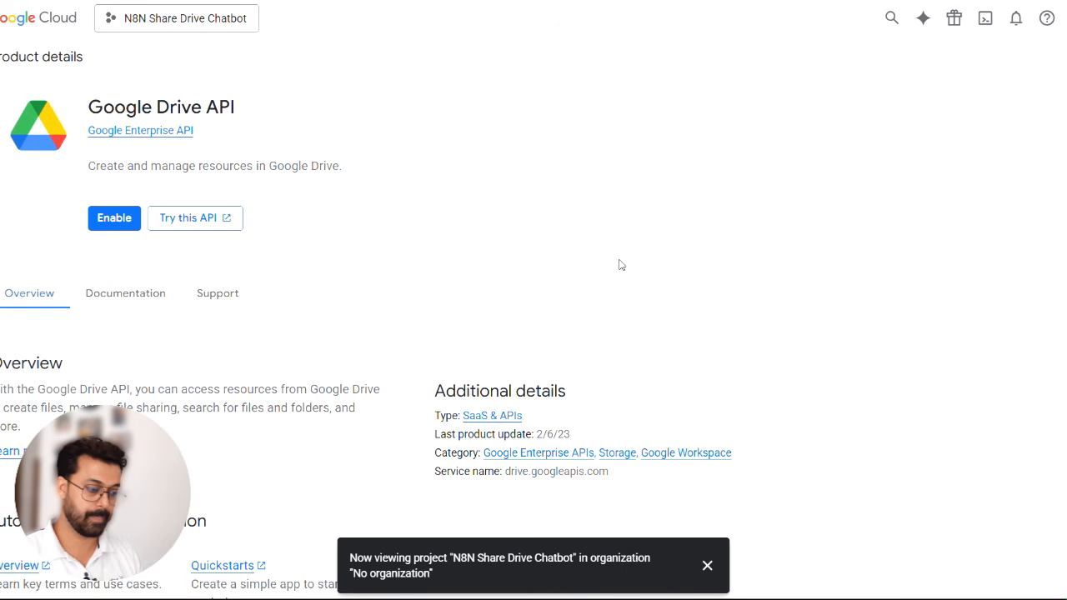
left_click(103, 223)
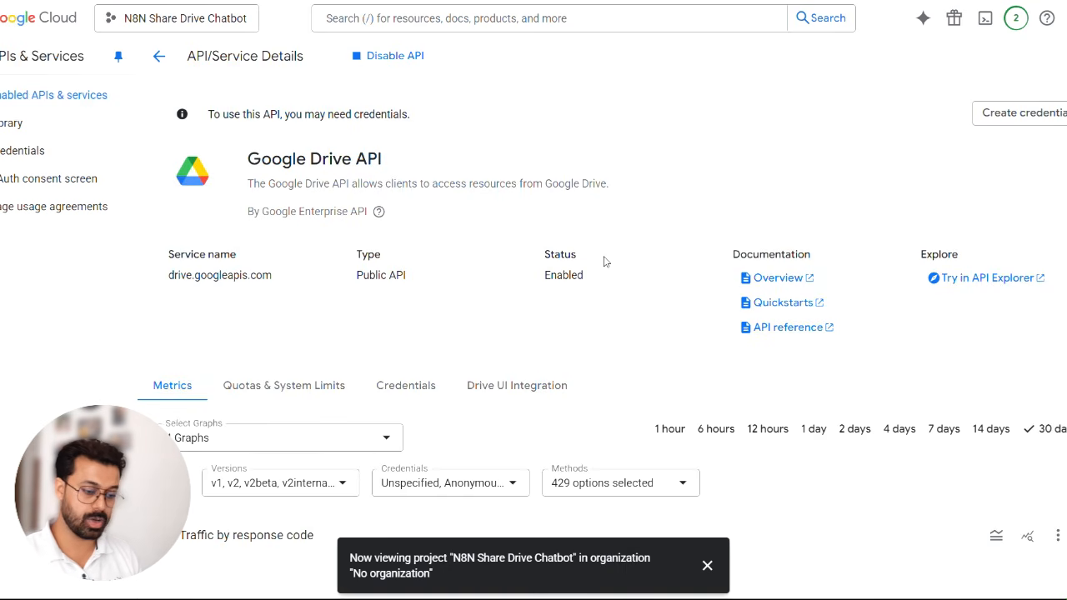
- Start creating credentials for the Google Drive API with User data access and continue to the OAuth consent screen details
scroll(605, 261, "down", 3)
scroll(605, 261, "up", 3)
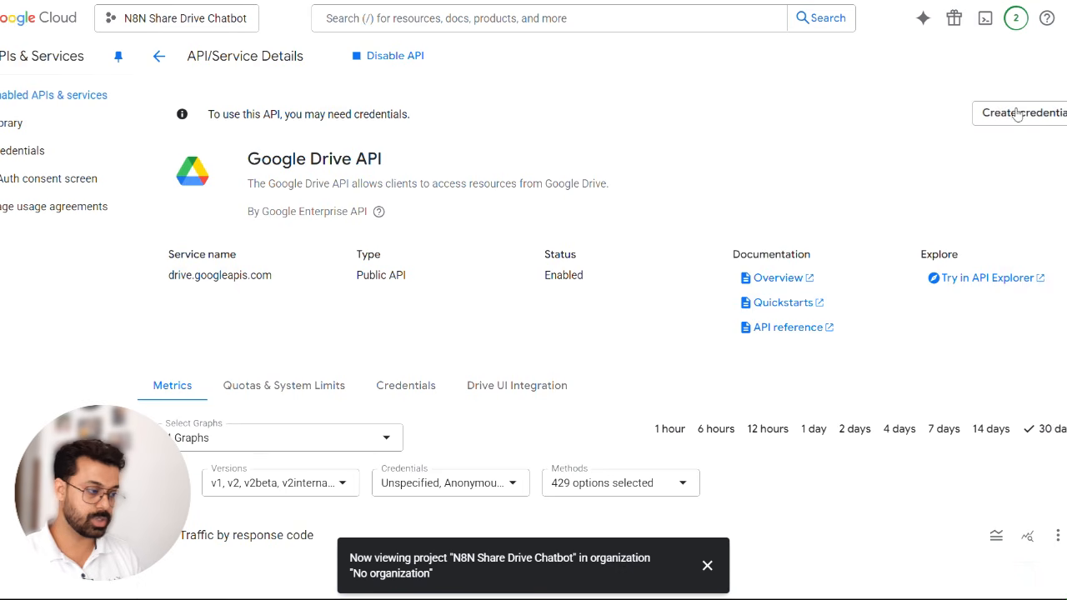
left_click(1039, 120)
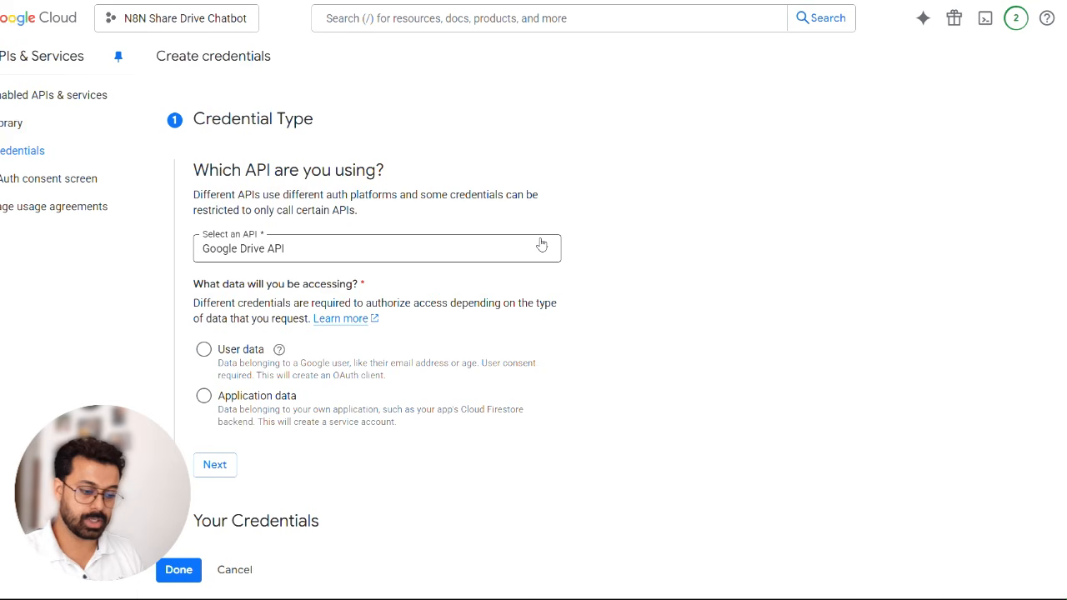
left_click(204, 350)
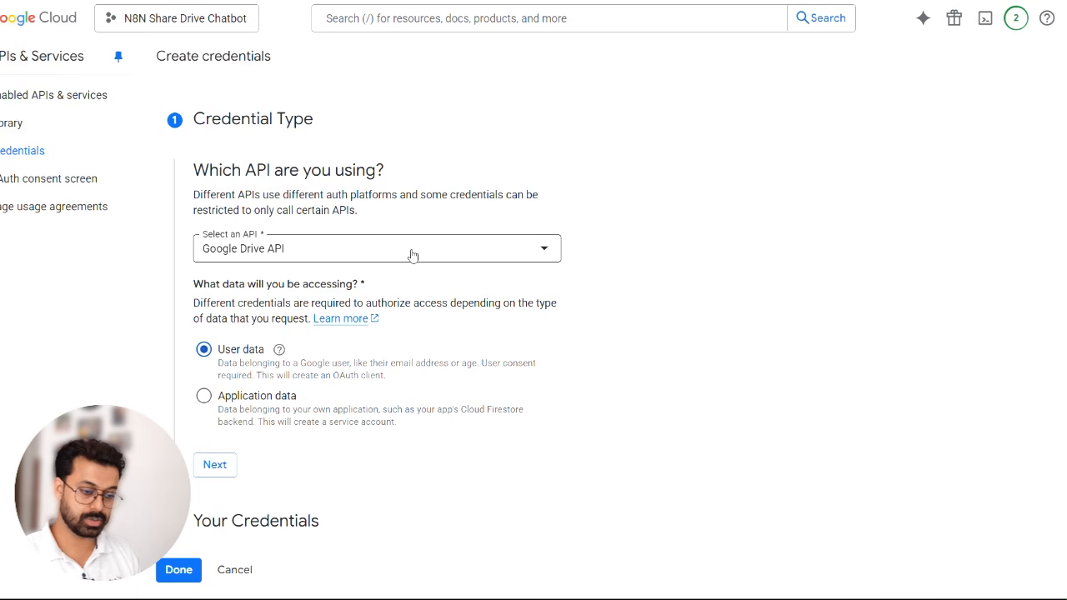
left_click(215, 466)
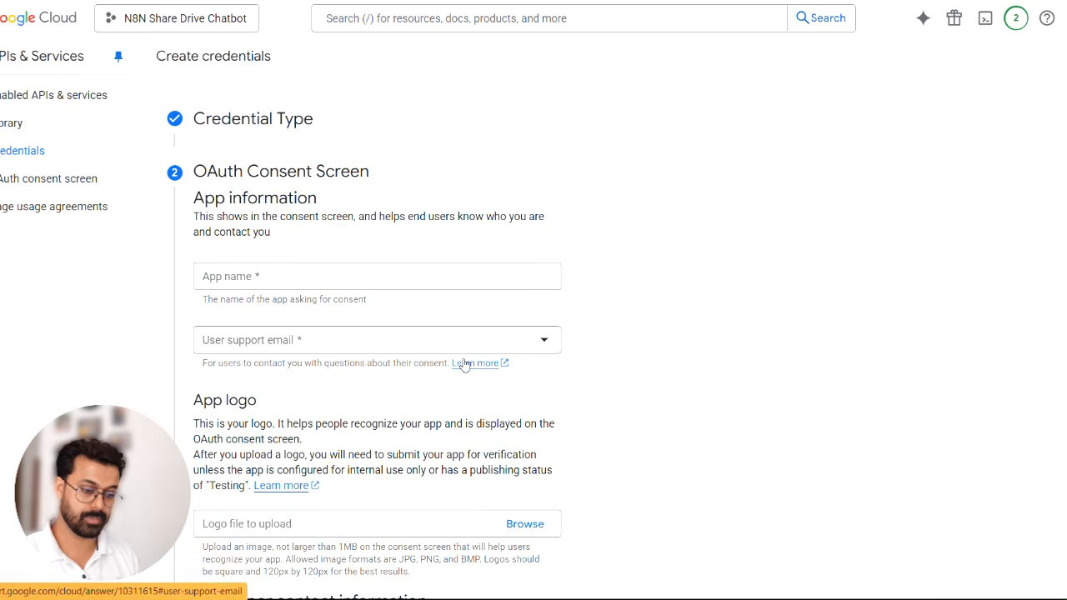
- Set the consent screen's app name to Whatsapp_Chatbot and choose the account's own address as the user support email
scroll(464, 365, "down", 1)
left_click(309, 236)
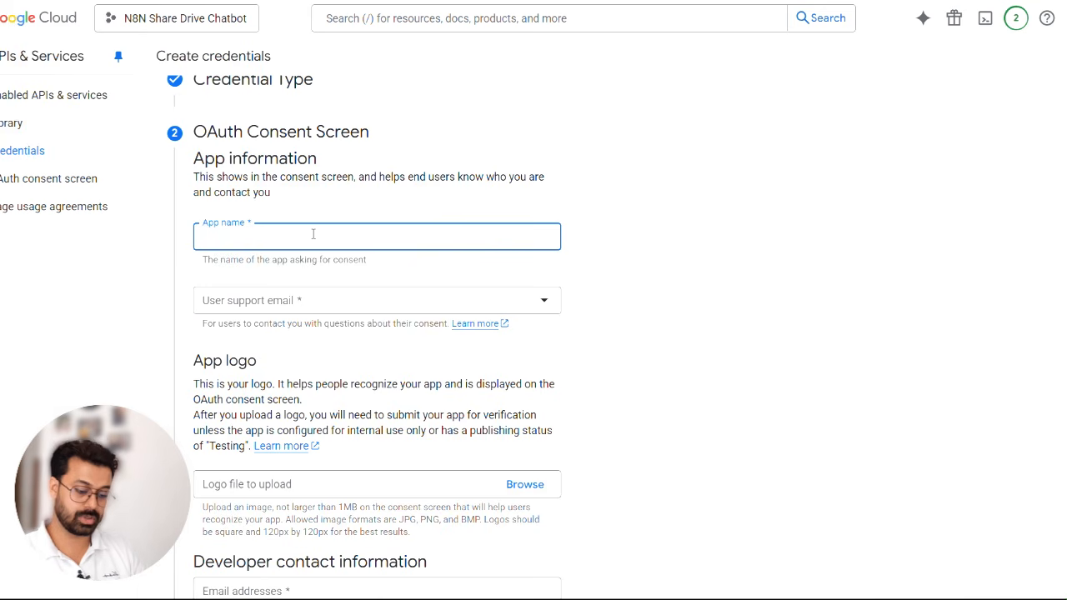
type("Whatsapp")
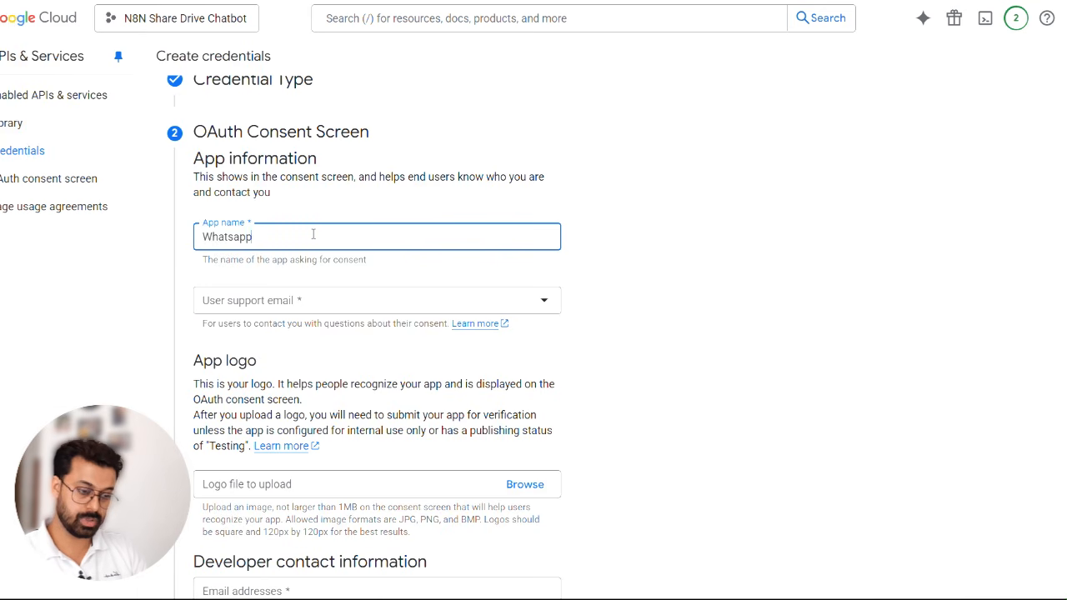
type("_")
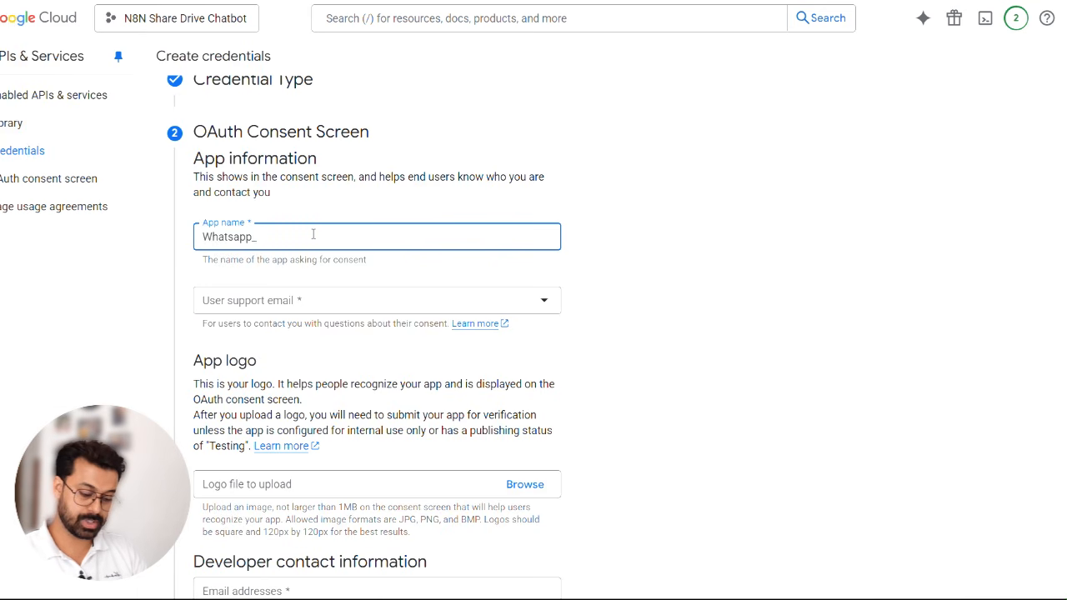
type("Chatbot")
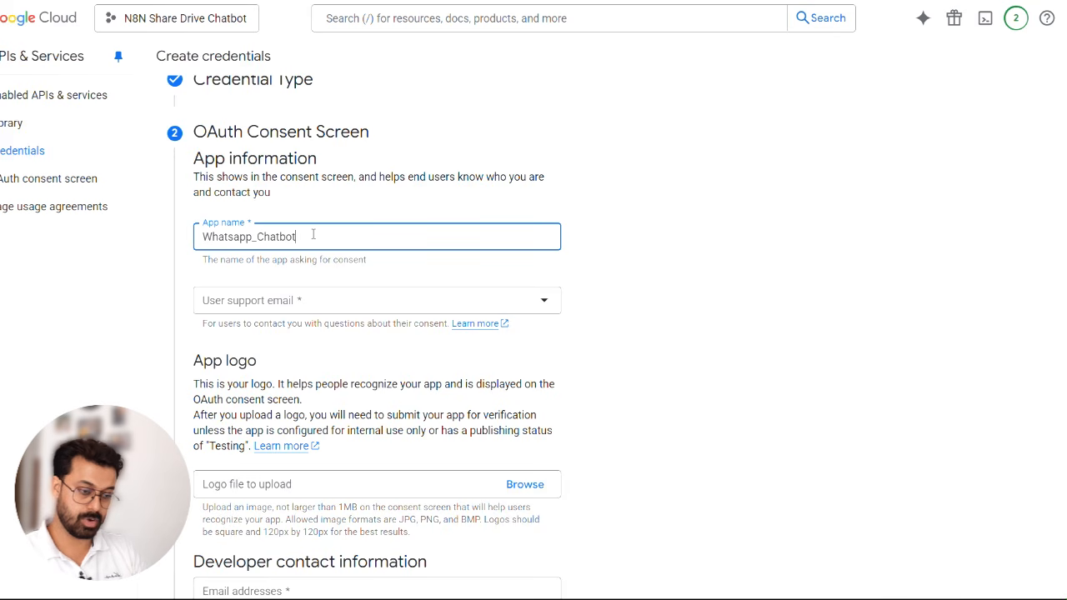
left_click(293, 301)
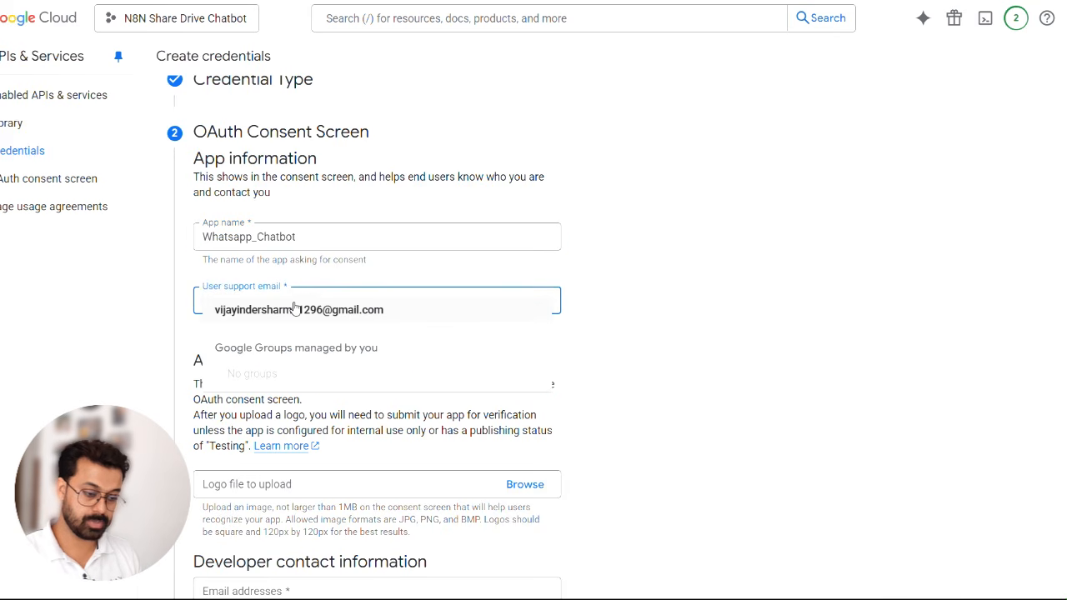
left_click(293, 310)
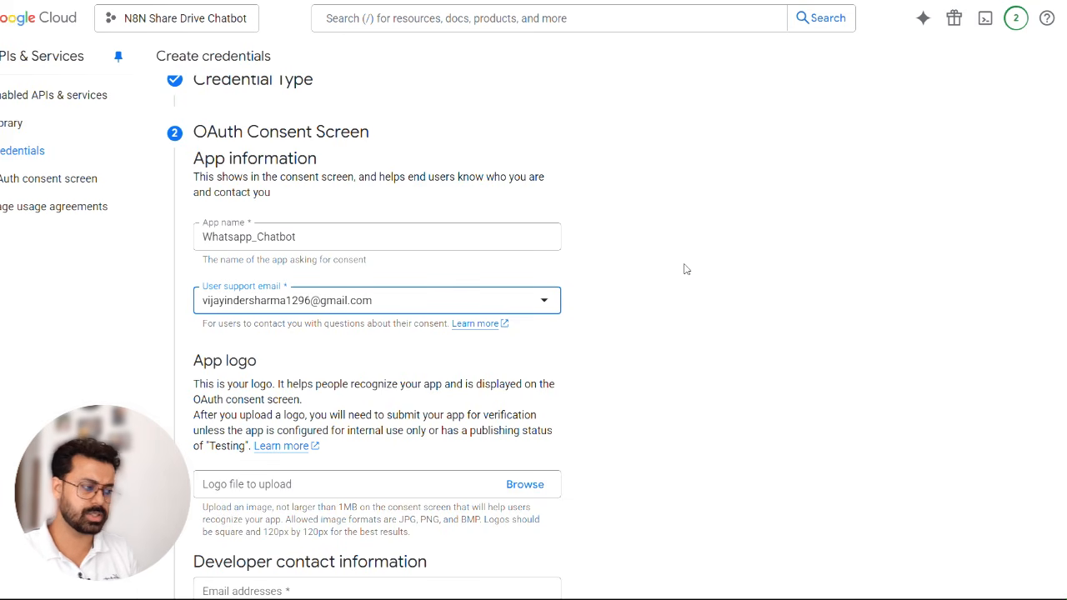
- Enter the developer contact email address and save the OAuth consent screen details to continue to the scopes
scroll(686, 269, "down", 2)
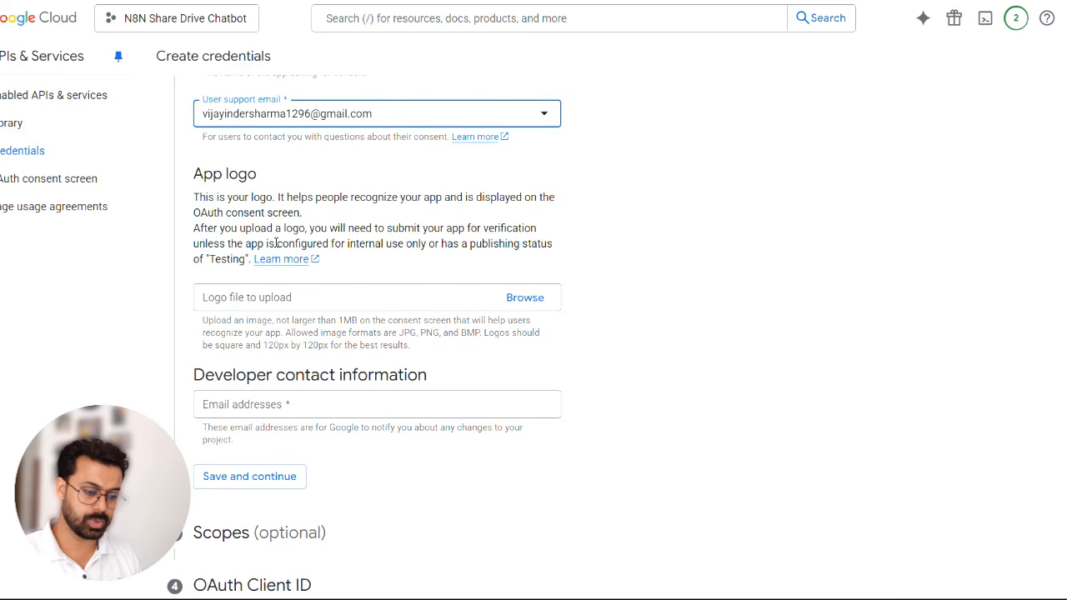
scroll(384, 316, "down", 1)
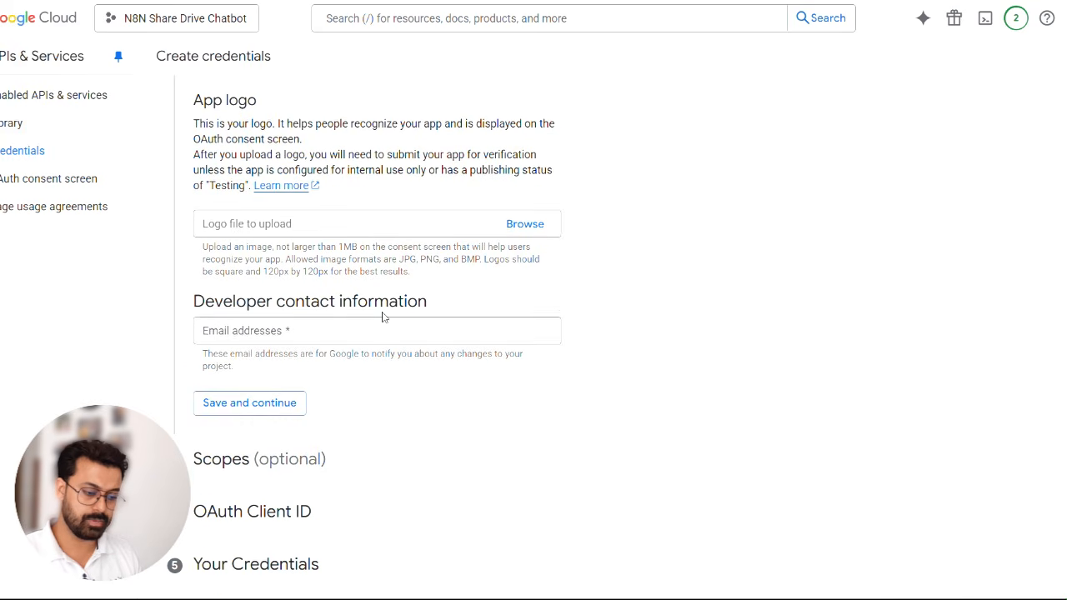
left_click(284, 341)
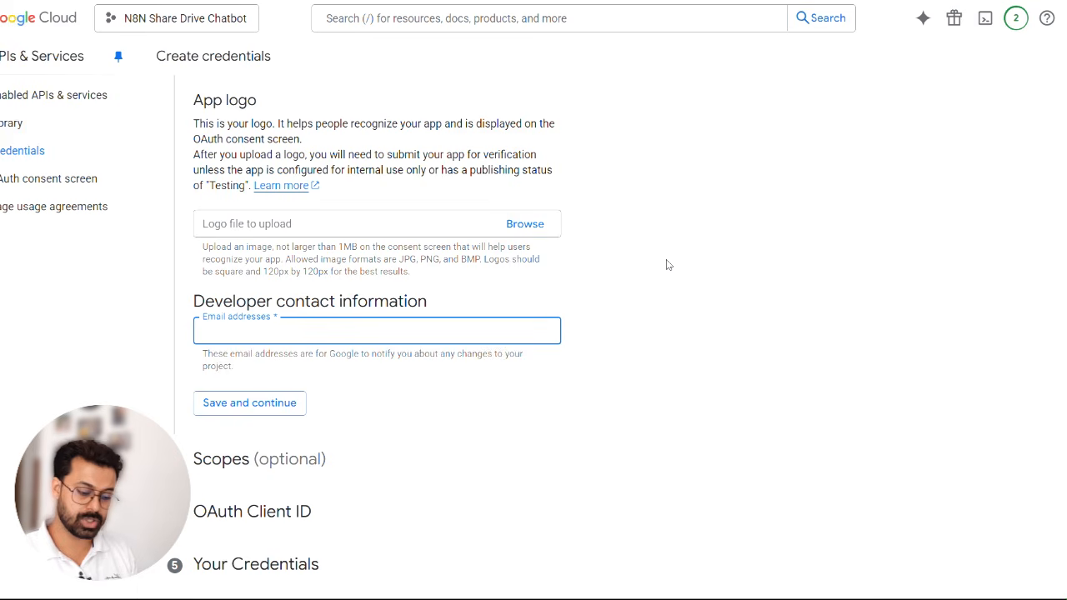
scroll(667, 265, "up", 2)
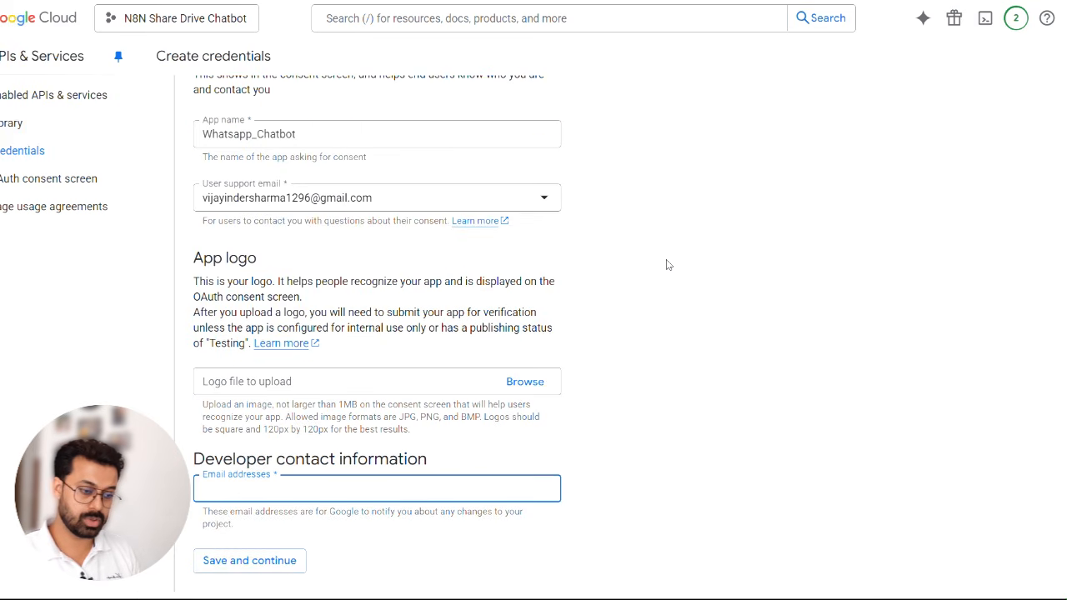
scroll(668, 265, "down", 1)
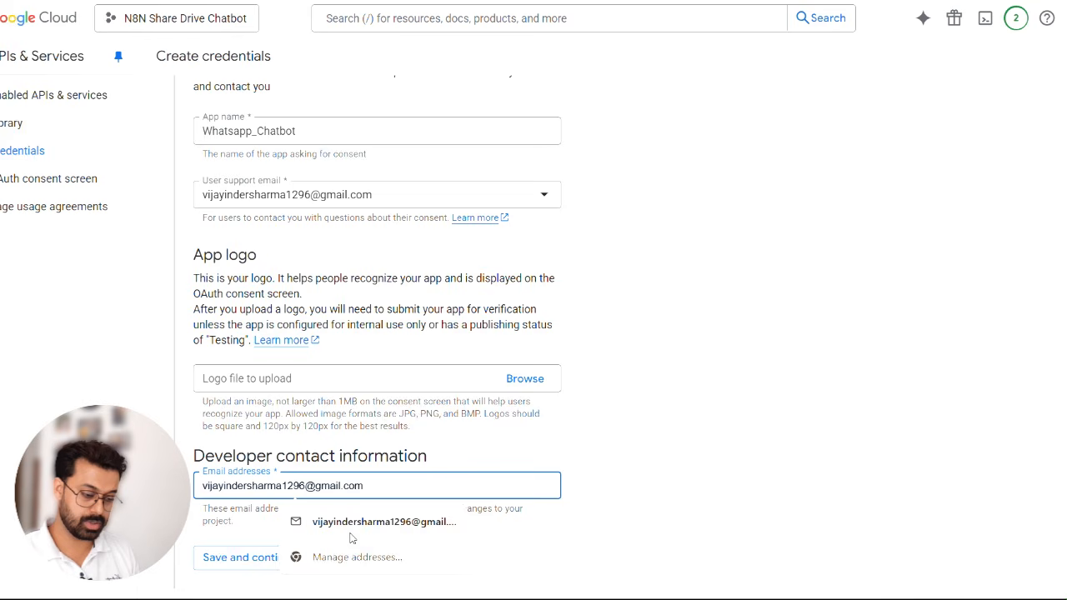
left_click(372, 523)
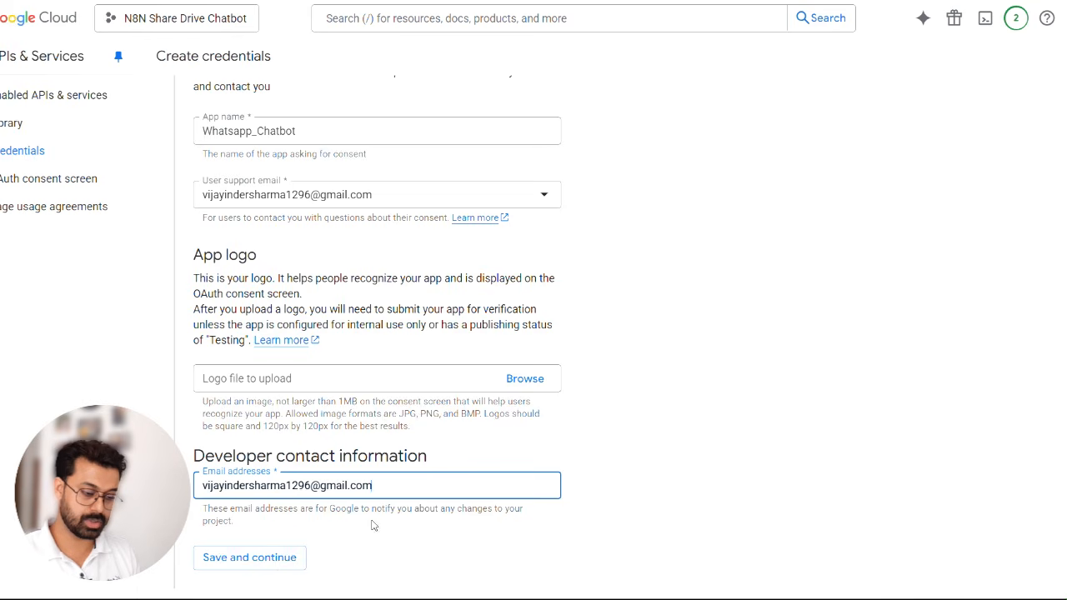
scroll(703, 423, "down", 3)
left_click(264, 383)
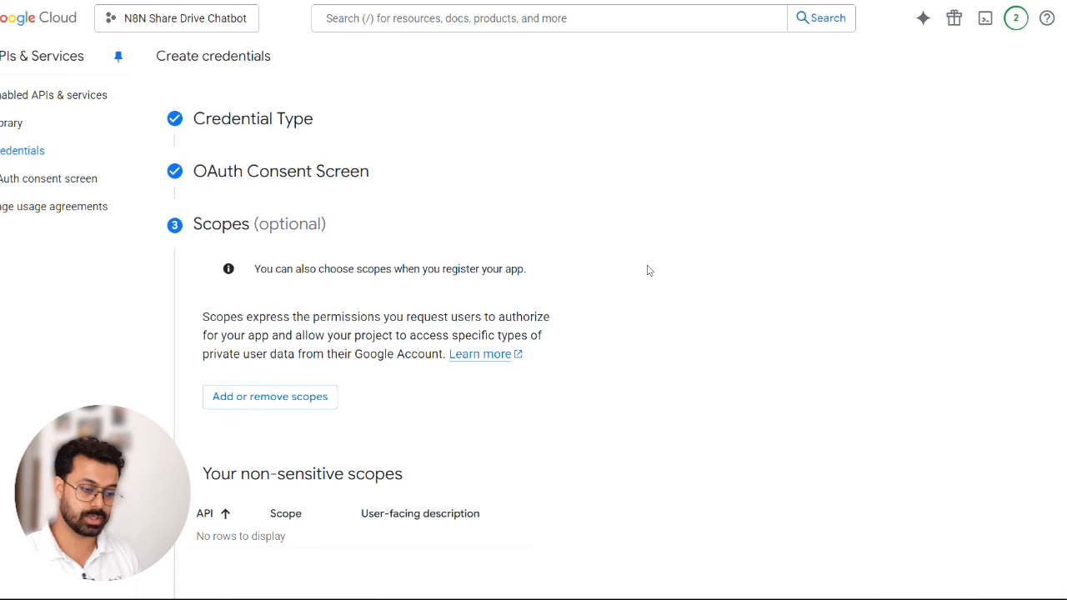
- List 50 available scopes per page and select every Google Drive API scope, from .../auth/drive through .../auth/gmail.readonly
left_click(251, 394)
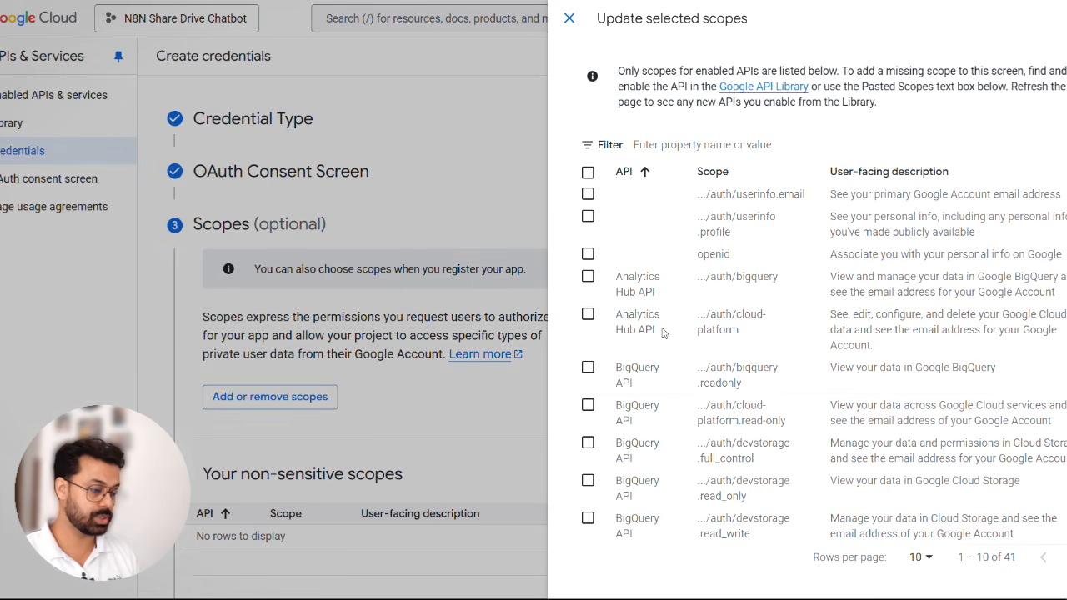
scroll(663, 332, "down", 5)
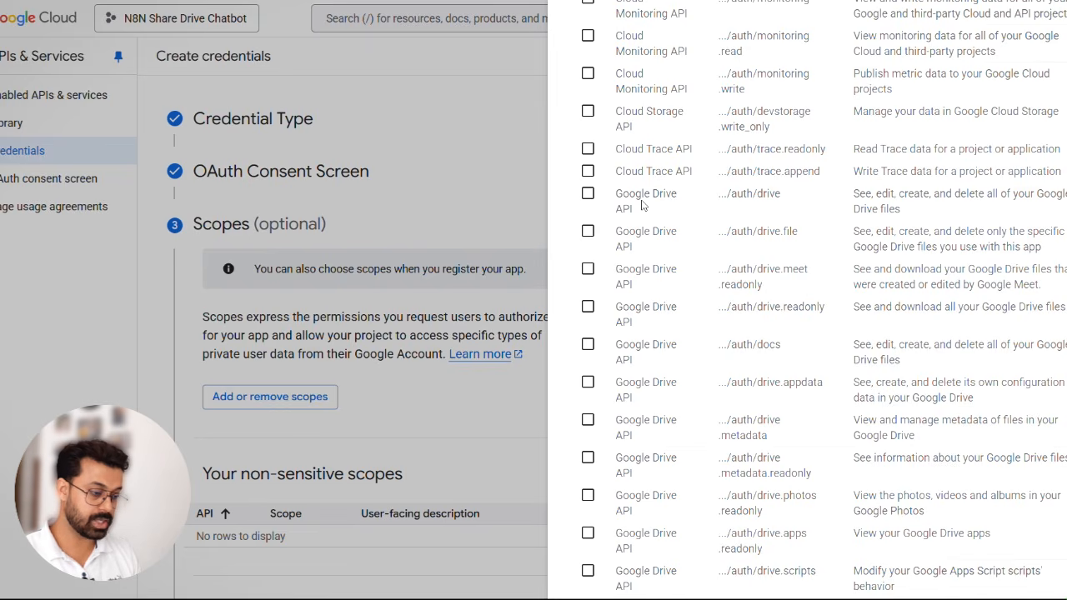
left_click(588, 194)
double_click(588, 231)
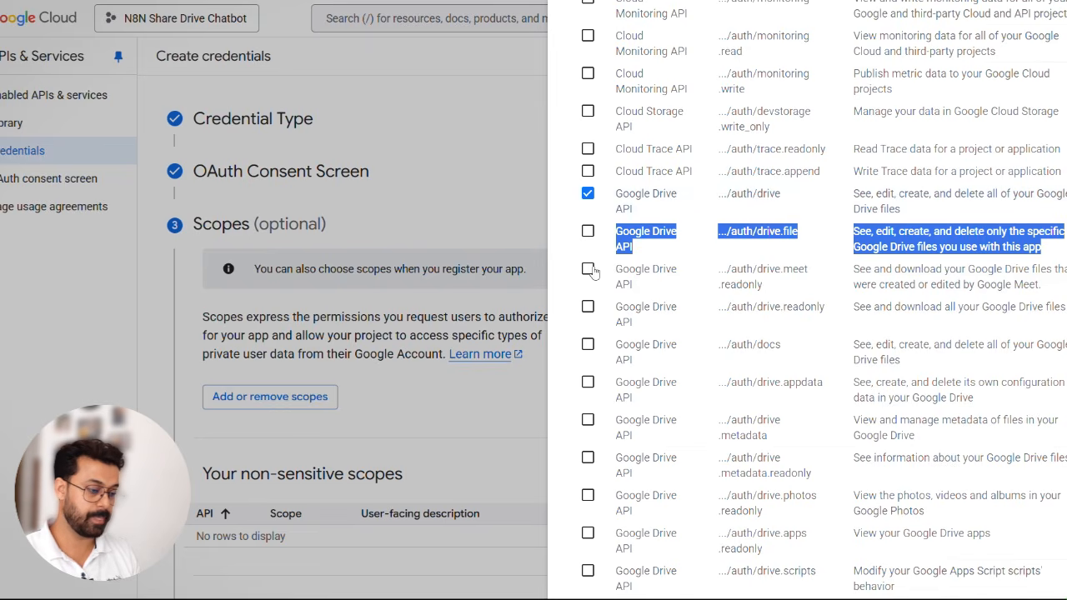
left_click(588, 270)
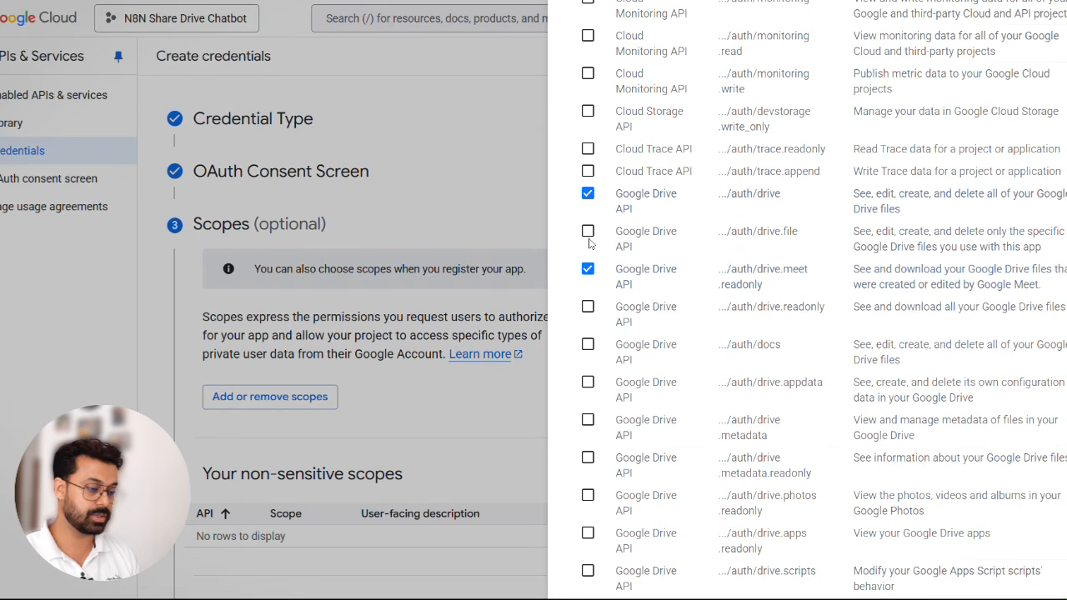
left_click(587, 232)
left_click(588, 307)
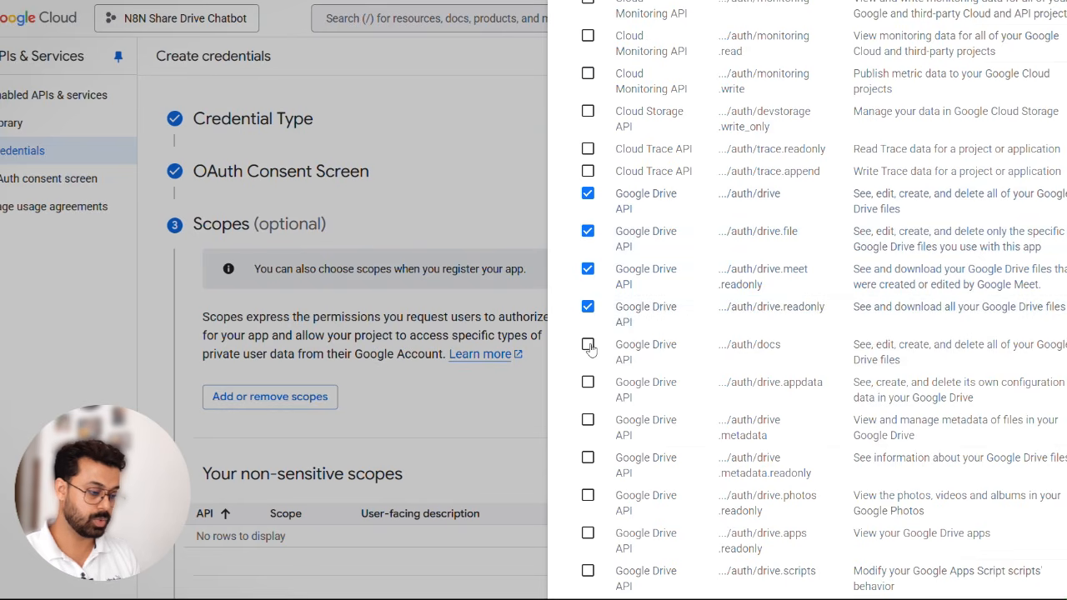
left_click(588, 345)
left_click(588, 385)
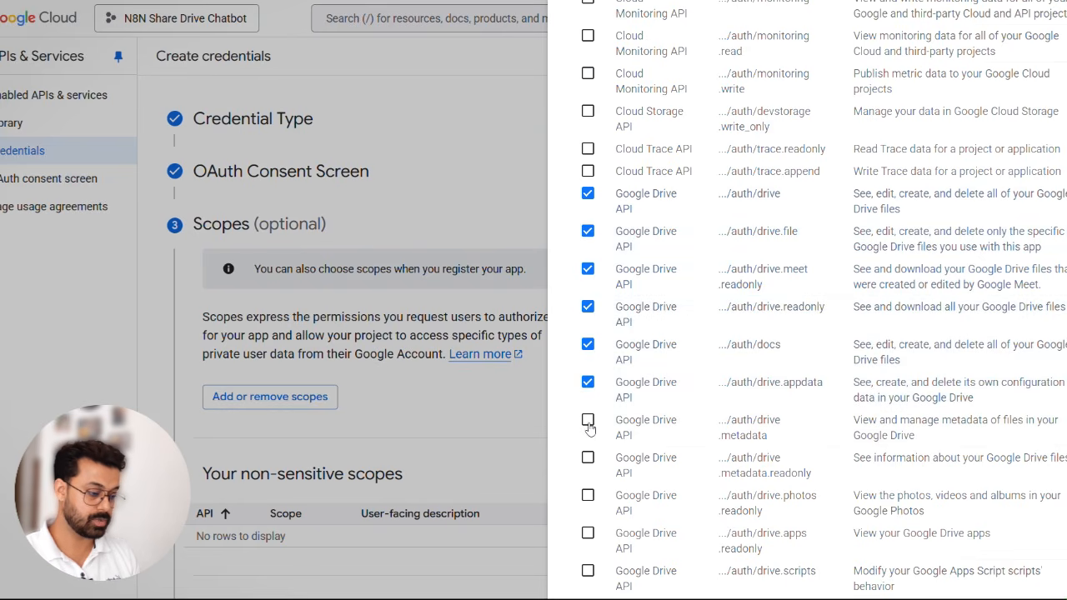
left_click(588, 422)
left_click(587, 458)
left_click(587, 495)
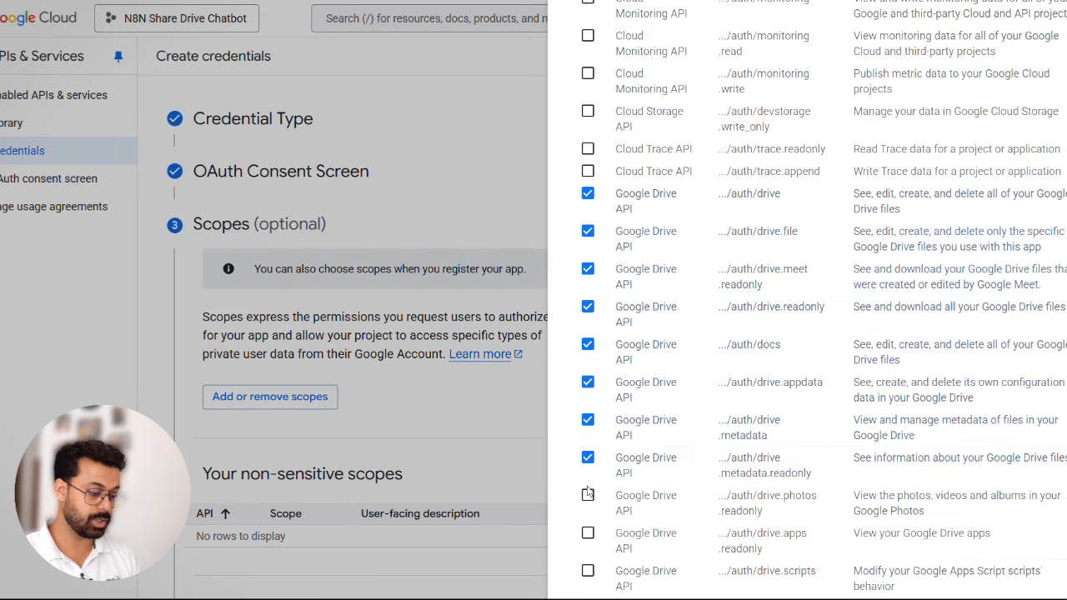
left_click(588, 532)
scroll(587, 532, "down", 1)
left_click(589, 456)
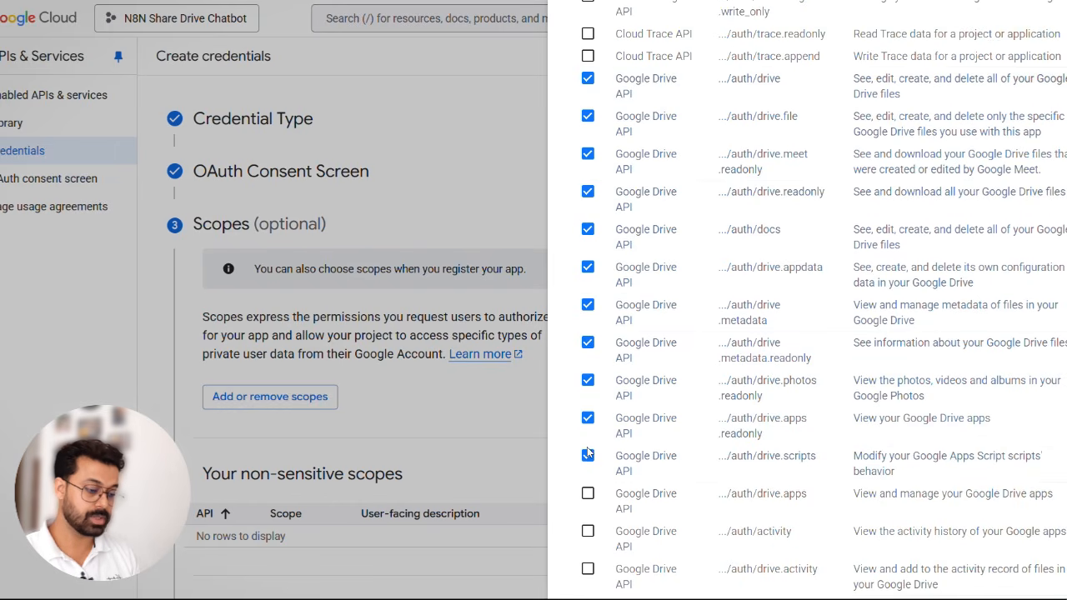
left_click(588, 495)
left_click(588, 530)
scroll(666, 435, "down", 2)
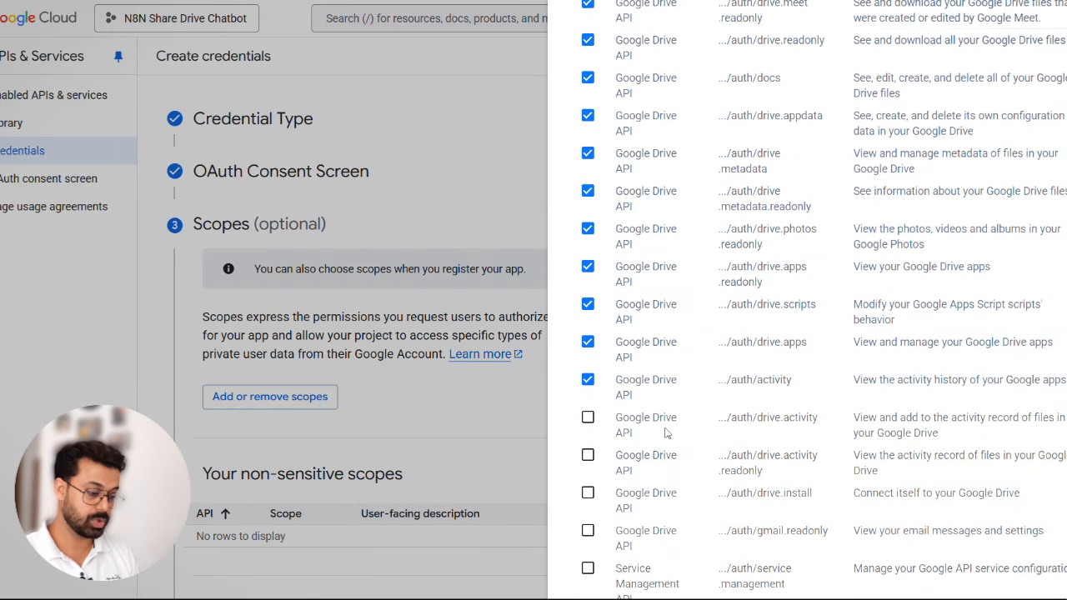
left_click(588, 422)
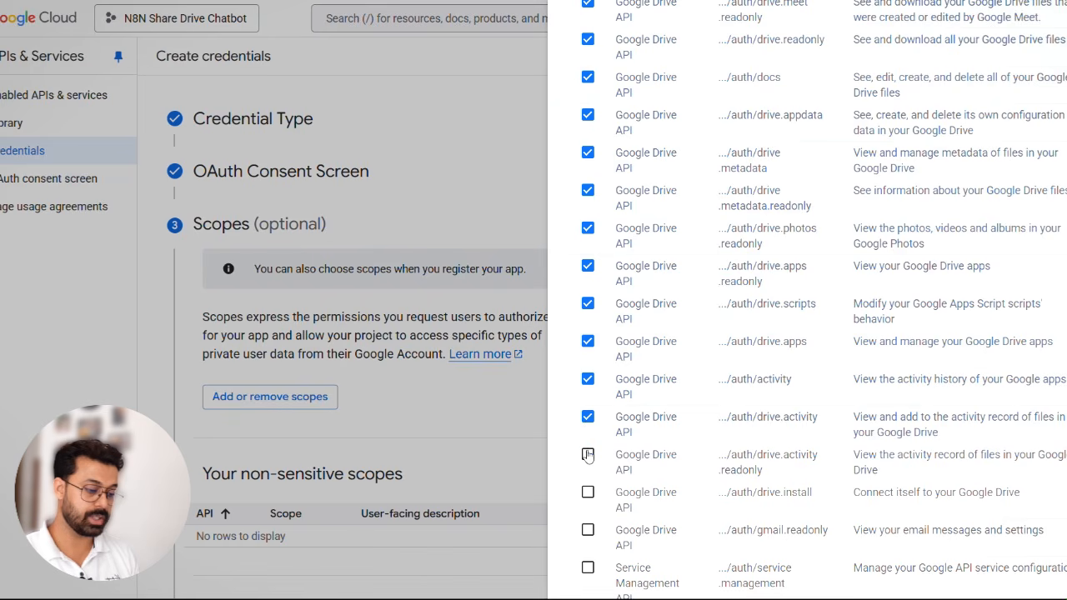
left_click(588, 456)
left_click(589, 493)
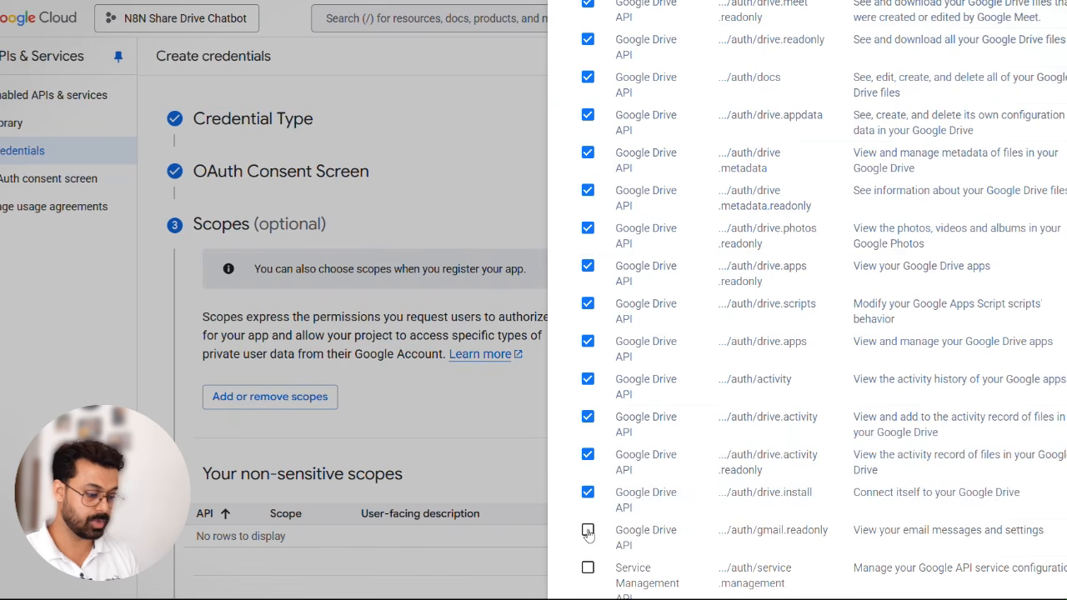
left_click(588, 531)
- Apply the selected scopes to the app, then save them and continue to the OAuth Client ID details
scroll(695, 456, "down", 2)
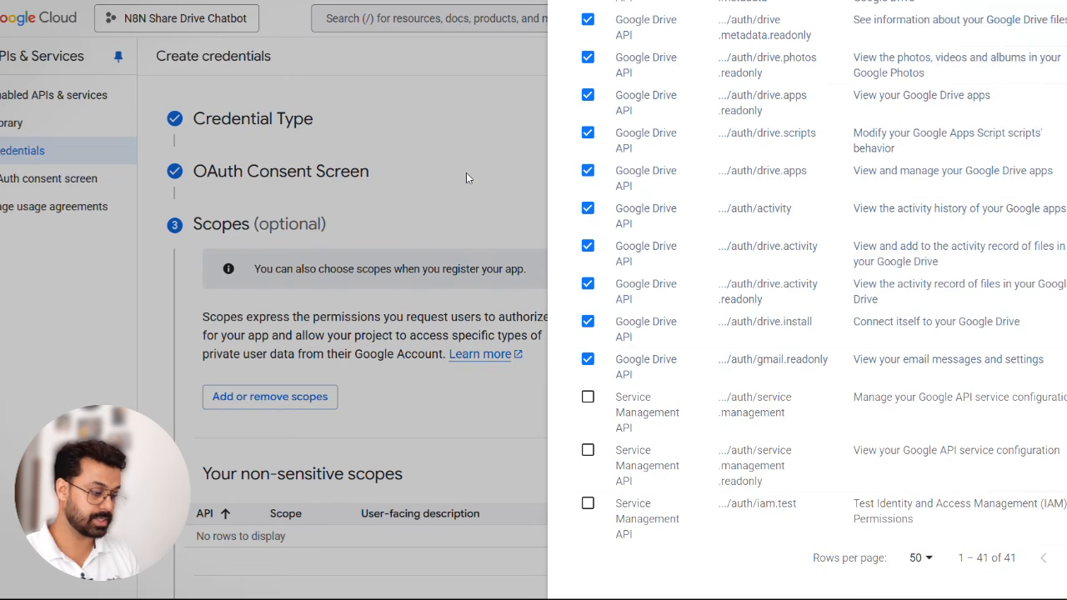
scroll(930, 313, "down", 3)
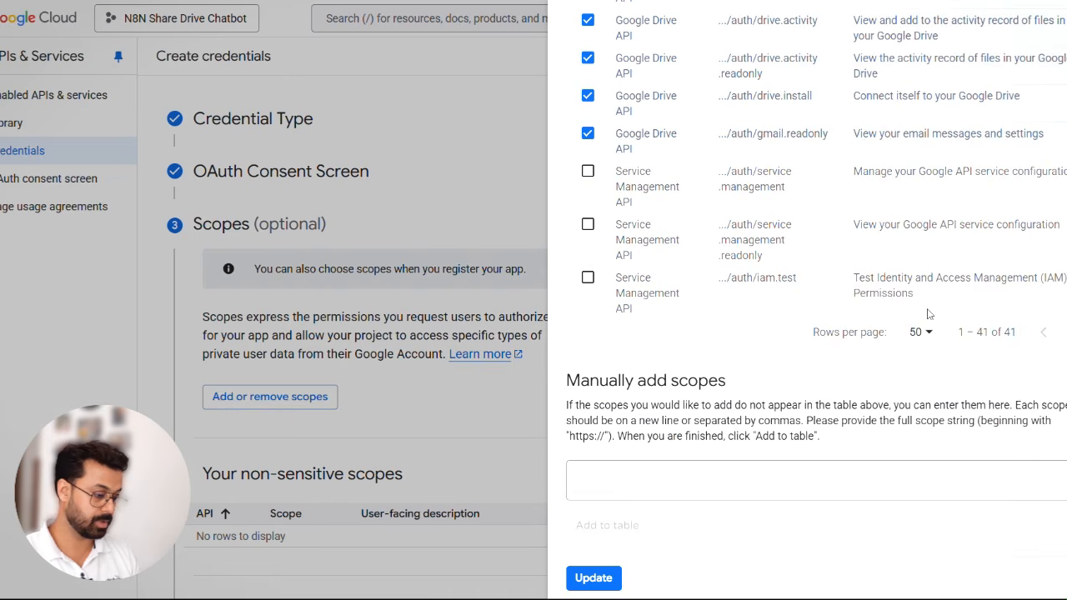
left_click(607, 585)
scroll(562, 412, "down", 3)
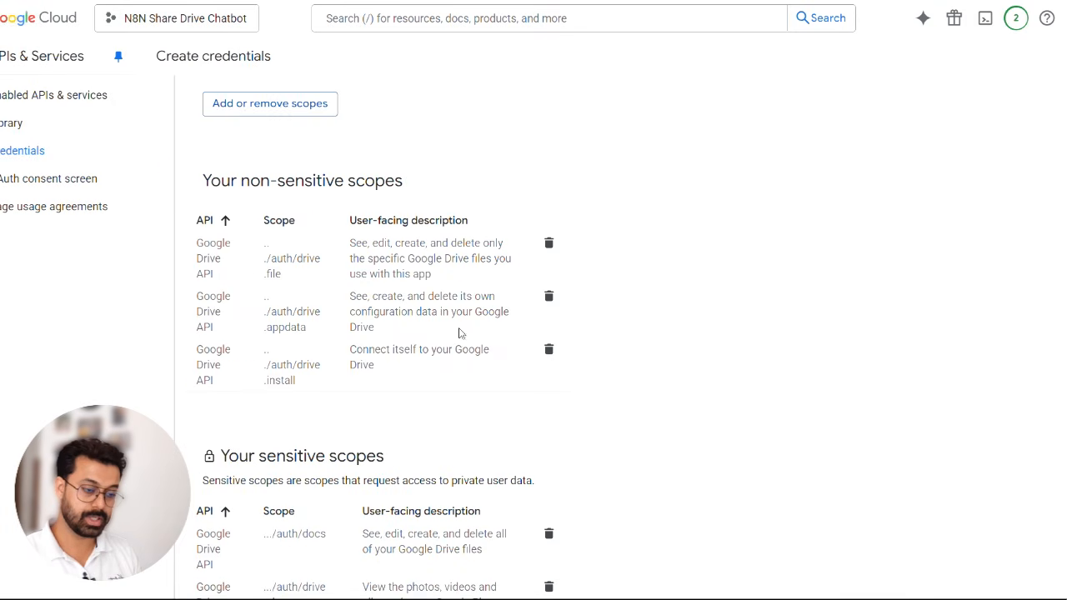
scroll(651, 283, "down", 15)
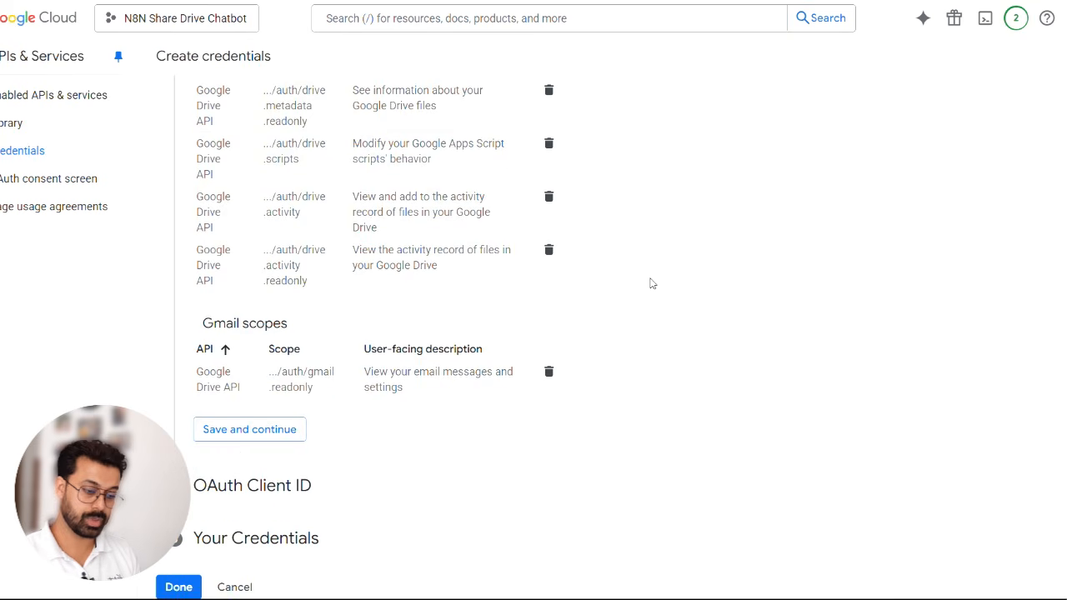
left_click(254, 434)
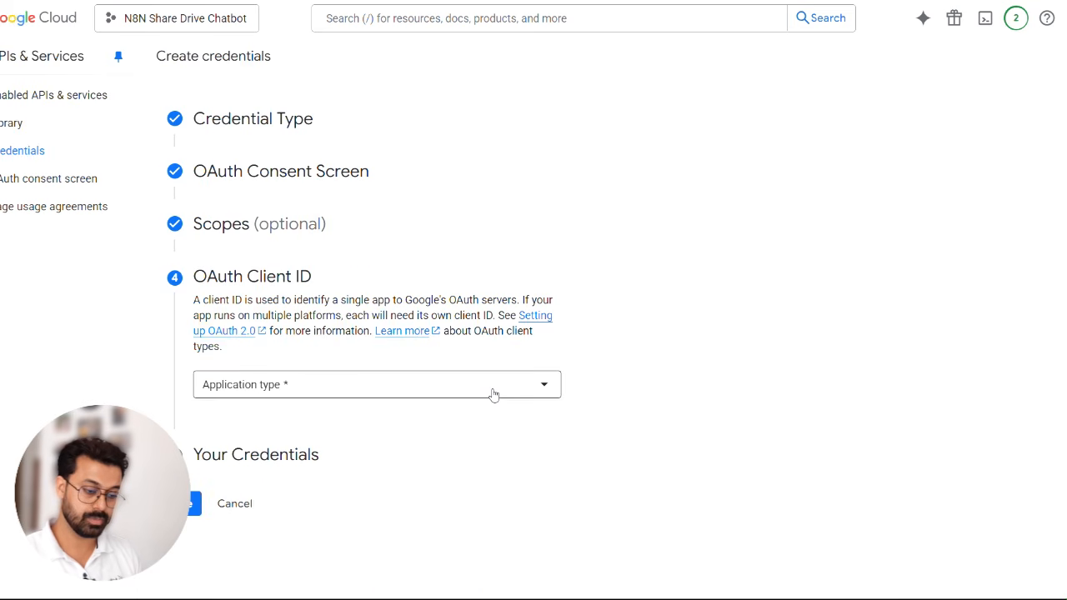
- Set the OAuth client's application type to Web application and name the client n8n
left_click(341, 386)
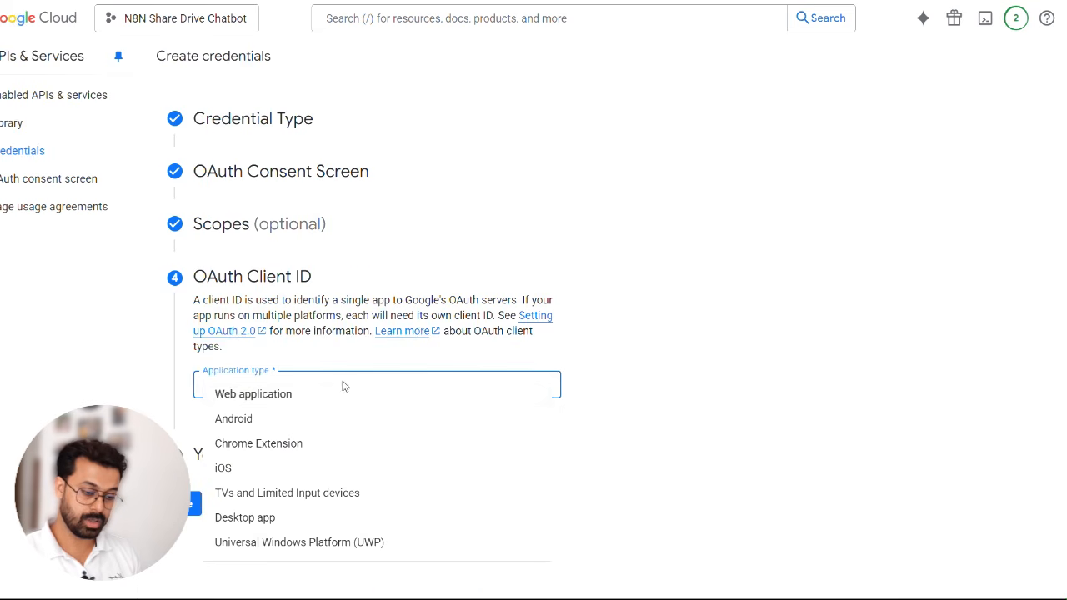
left_click(294, 397)
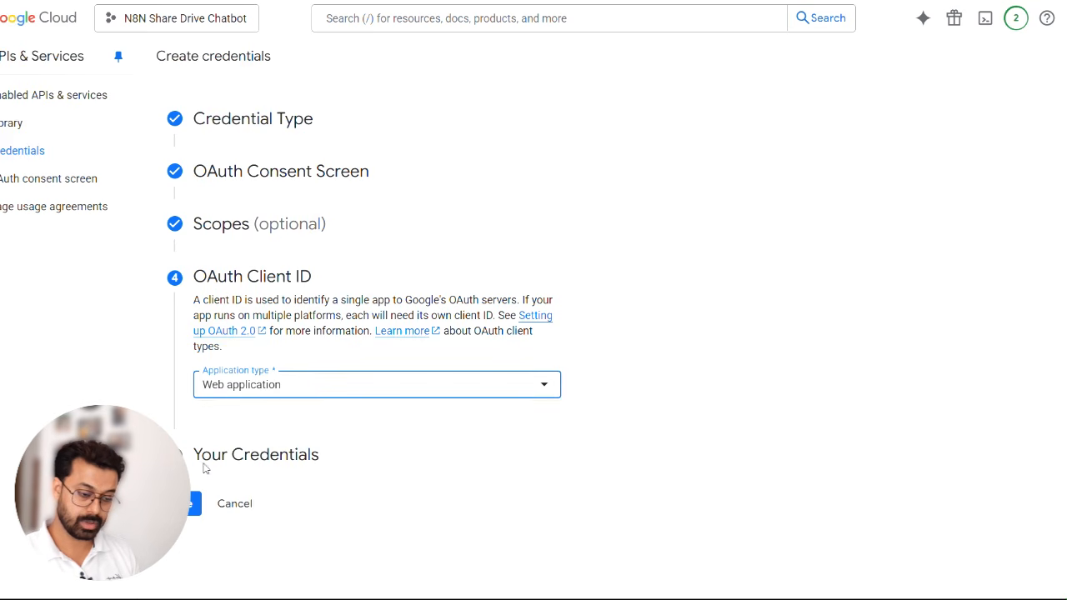
left_click(305, 382)
left_click(718, 362)
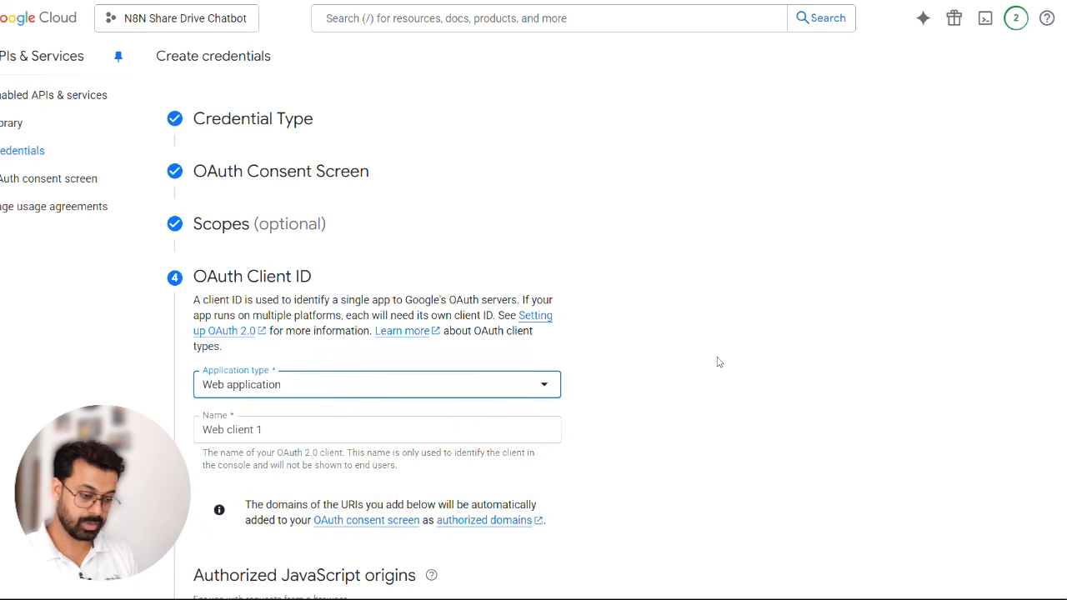
scroll(617, 374, "down", 1)
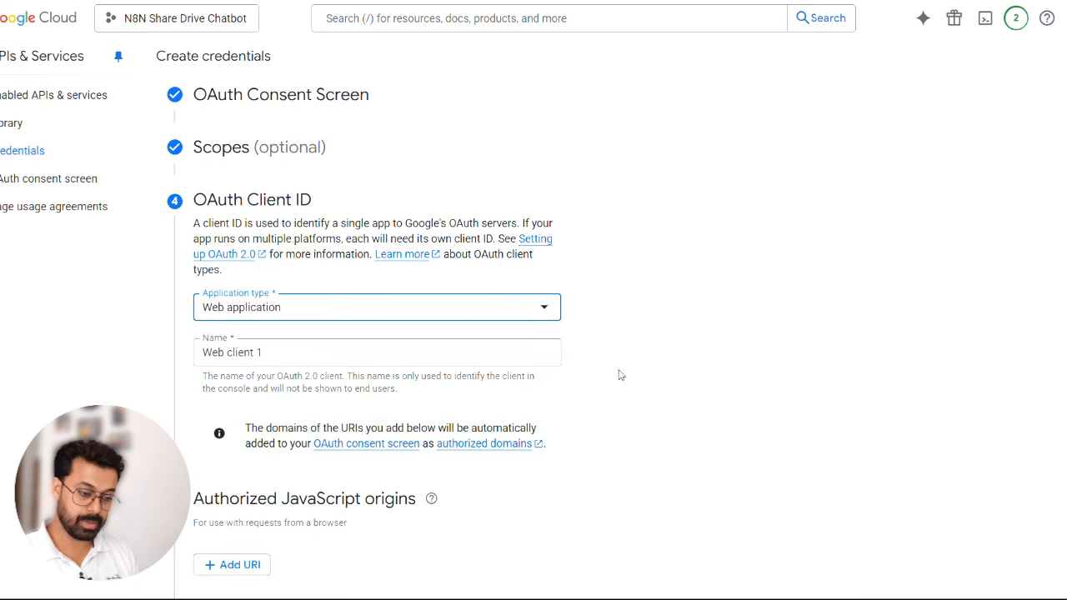
triple_click(319, 348)
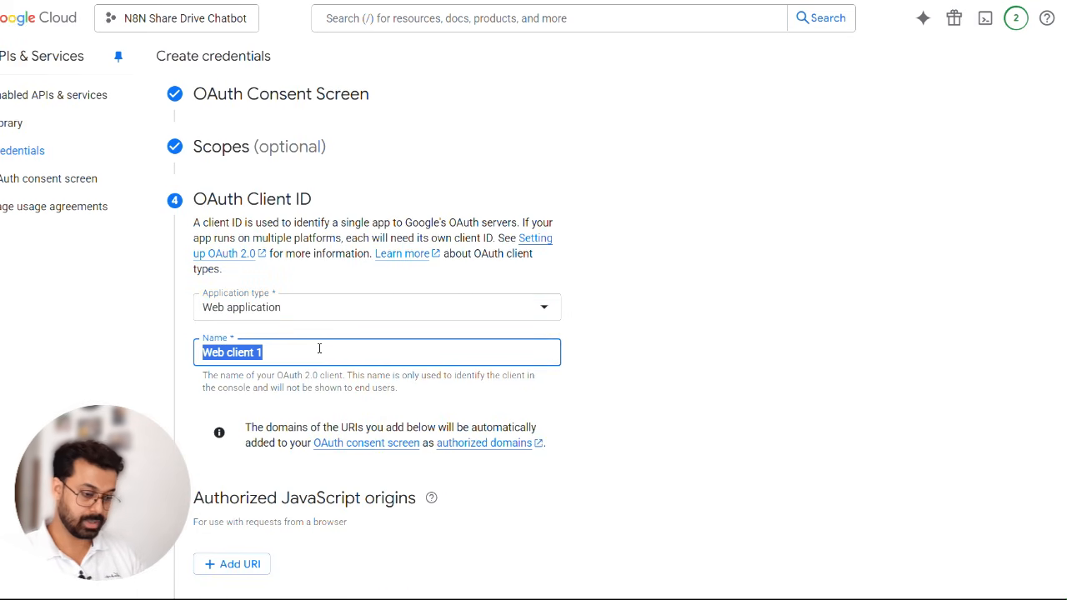
type("n8n")
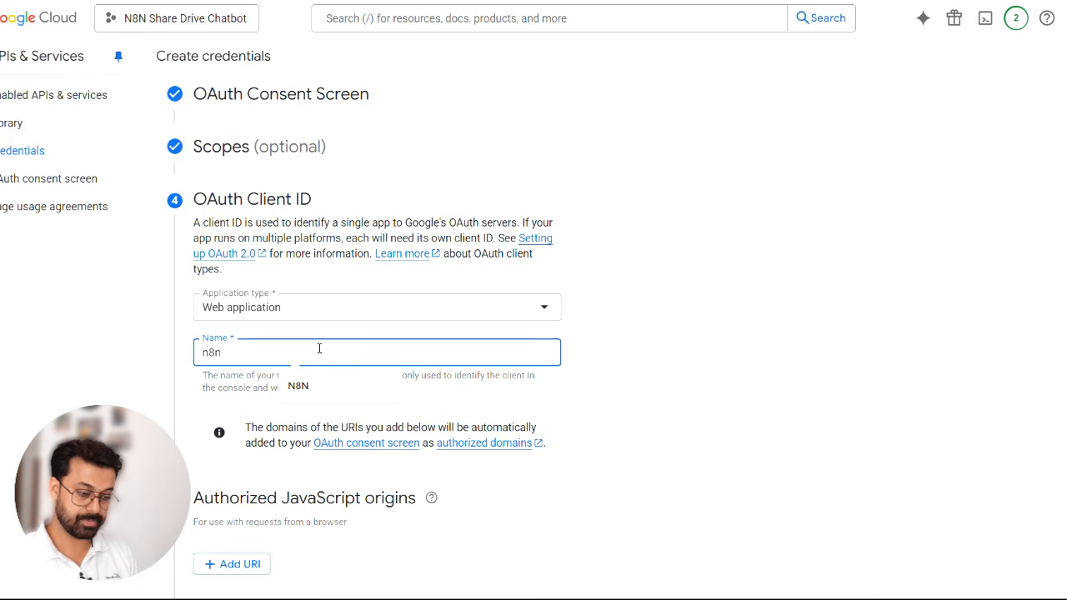
left_click(664, 368)
- Add the OAuth Redirect URL from n8n's Google Drive credential as an authorized redirect URI and create the OAuth client
scroll(633, 371, "down", 2)
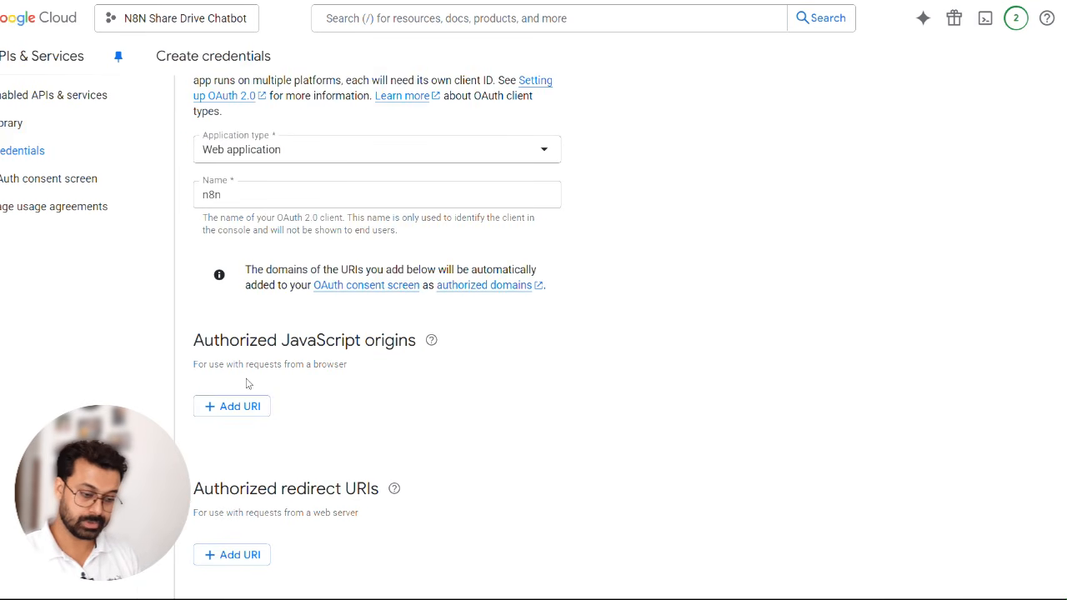
scroll(375, 374, "down", 1)
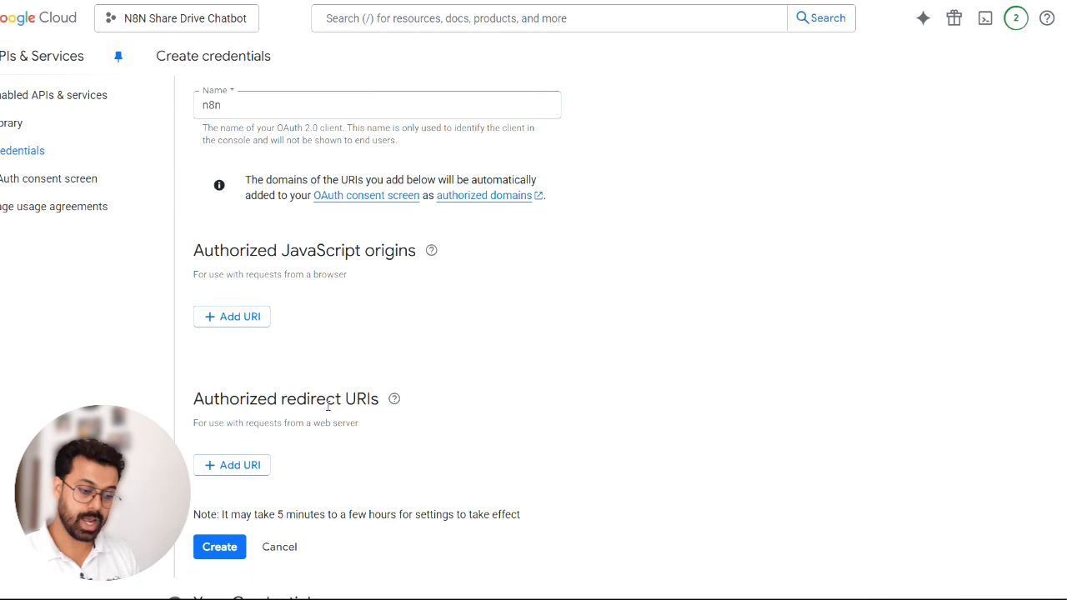
left_click(247, 467)
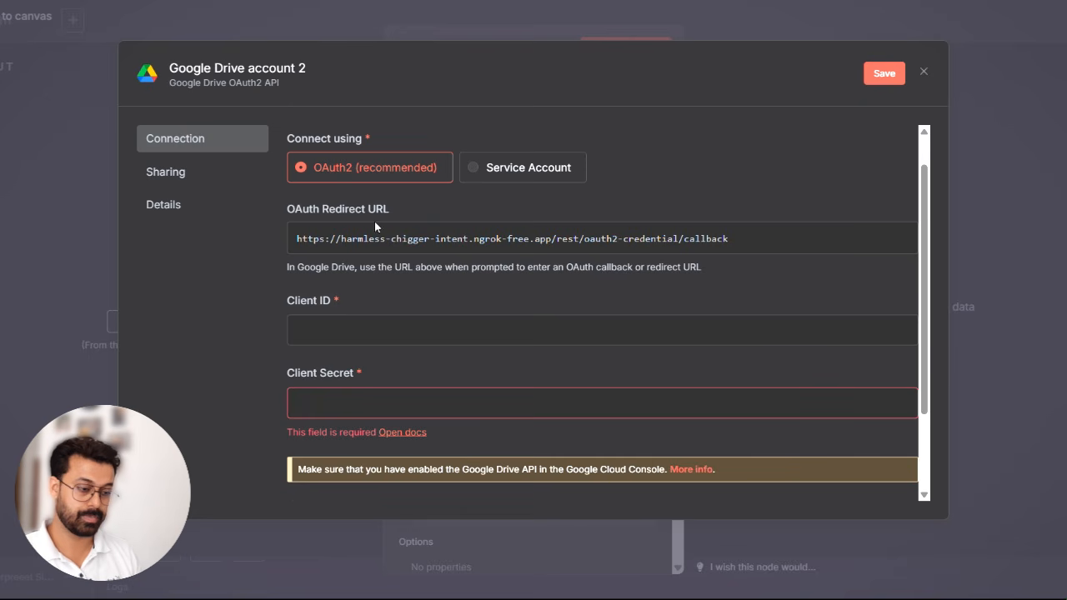
mouse_move(375, 243)
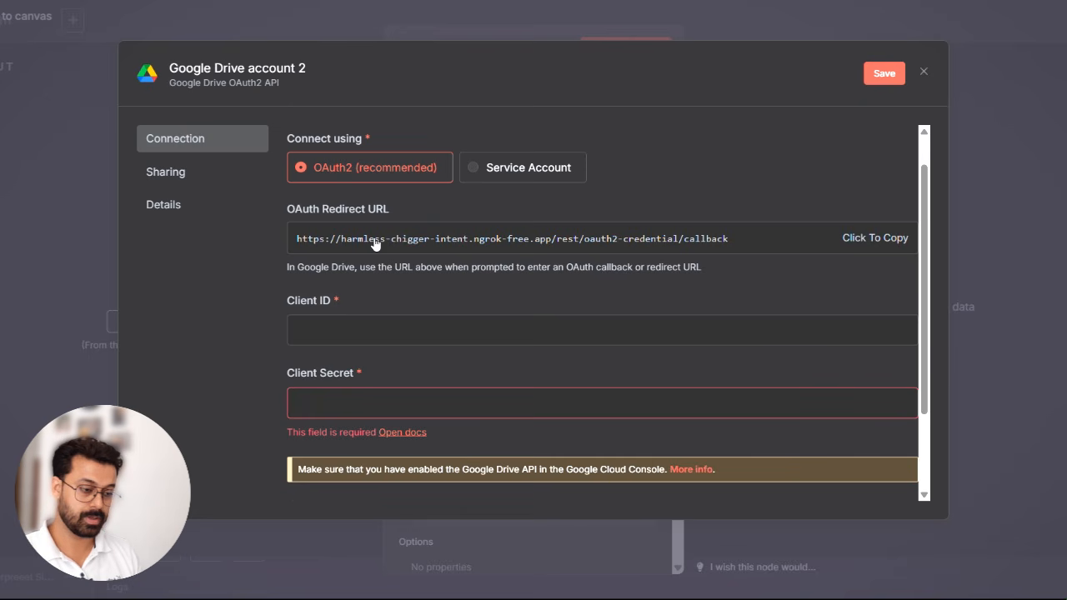
left_click(861, 240)
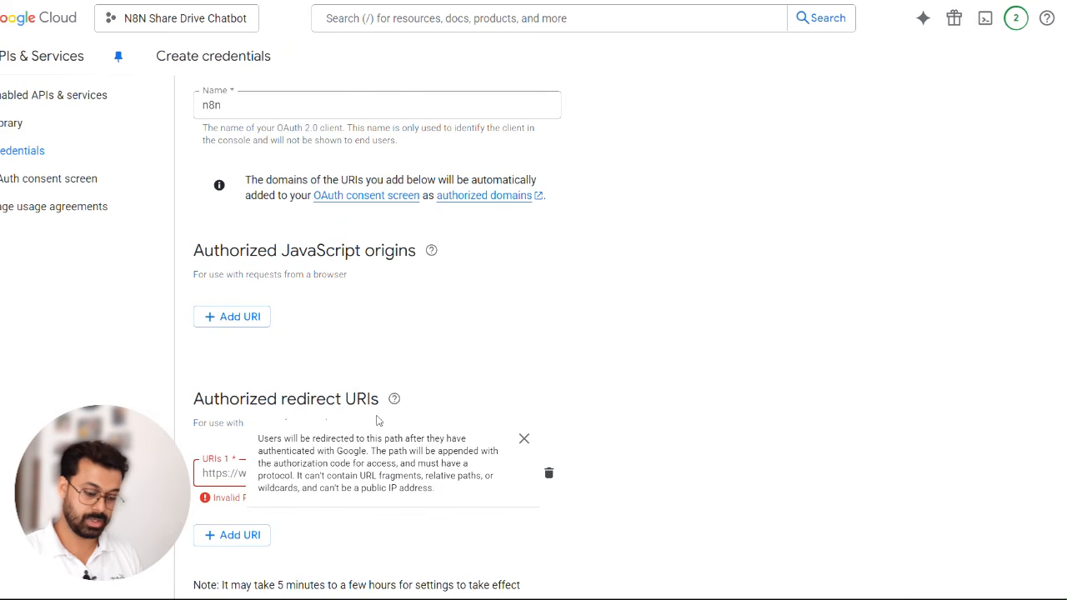
key("ctrl+v")
left_click(709, 367)
scroll(711, 368, "down", 1)
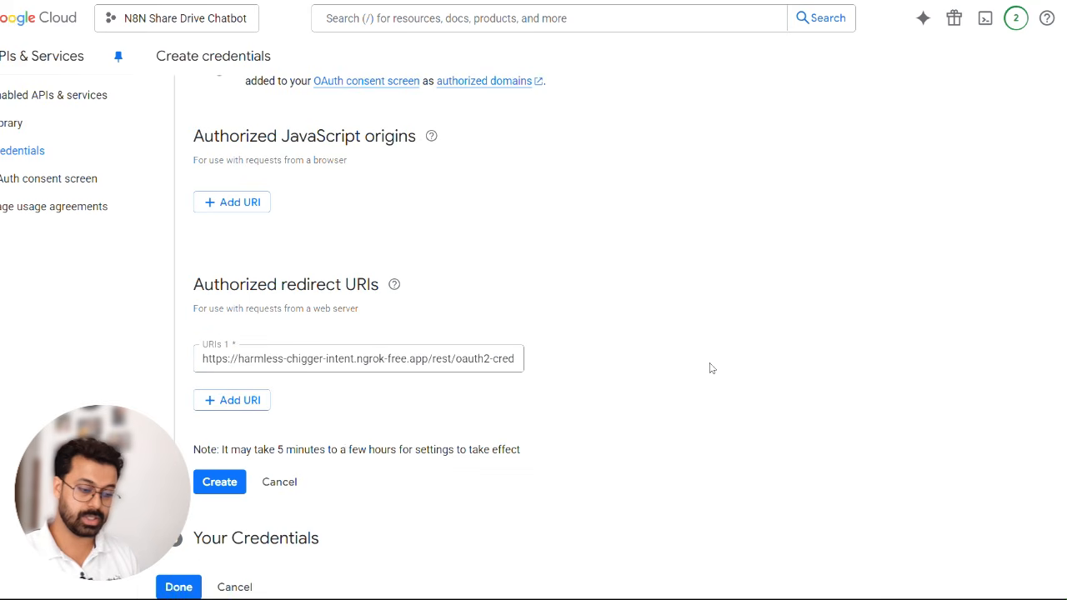
left_click(222, 483)
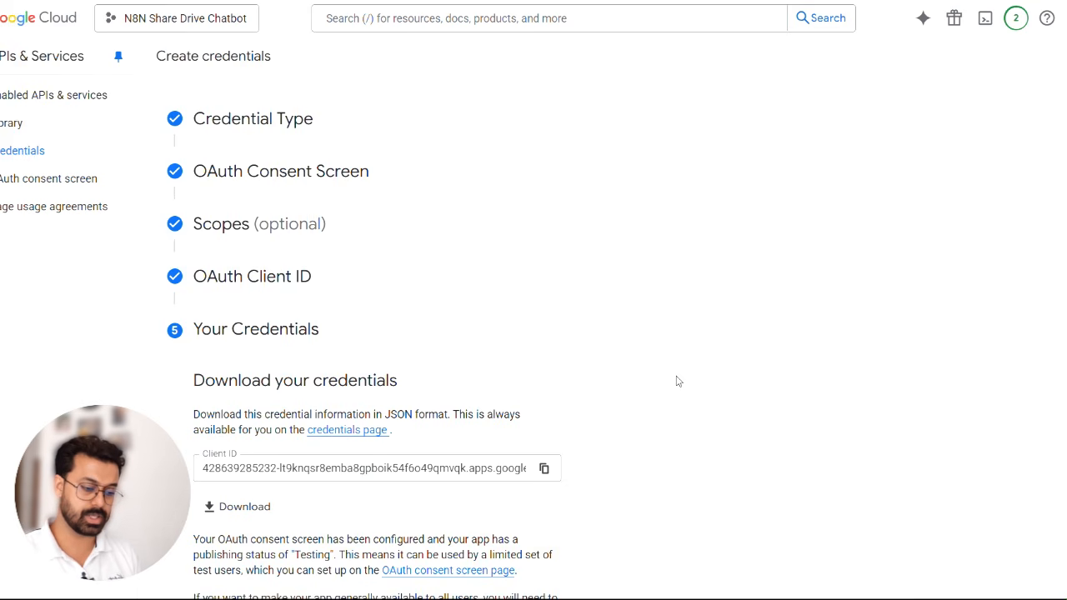
- Copy the new OAuth client ID from Google Cloud into the Client ID field of n8n's Google Drive credential
scroll(679, 382, "down", 2)
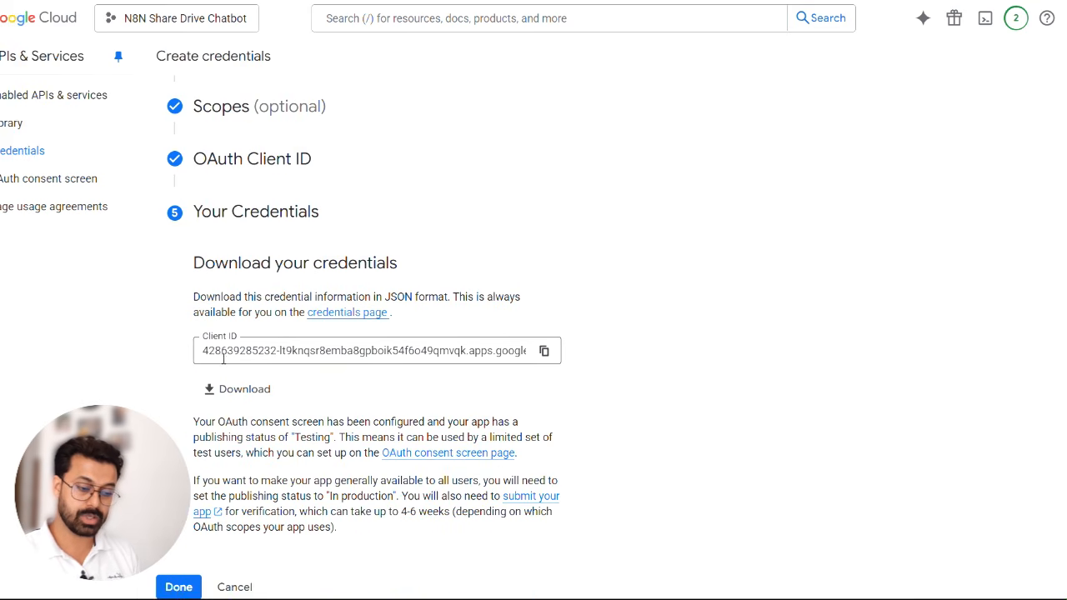
left_click(544, 351)
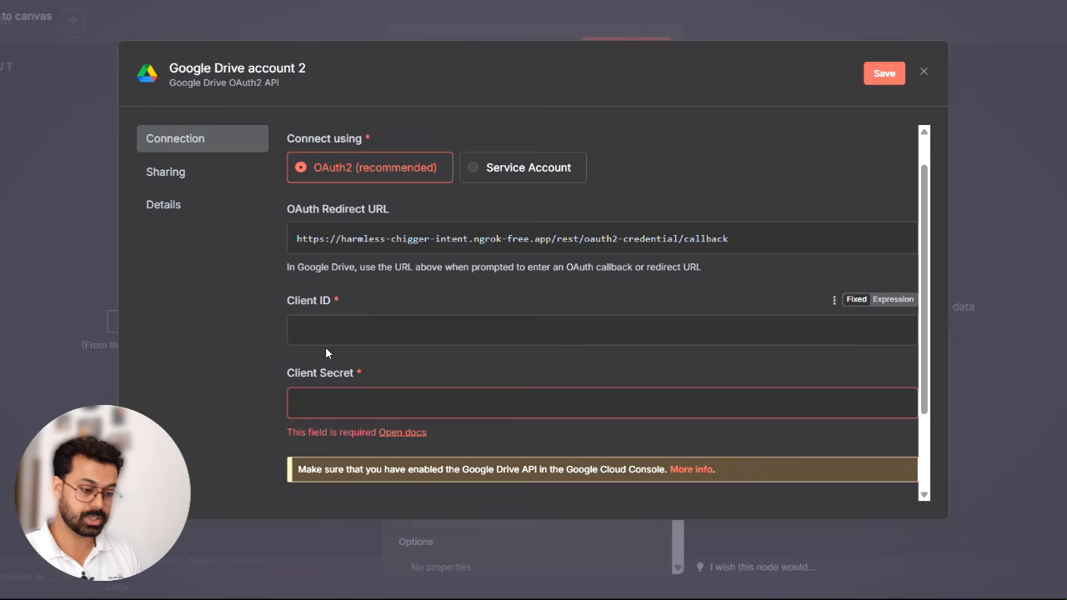
key("ctrl+v")
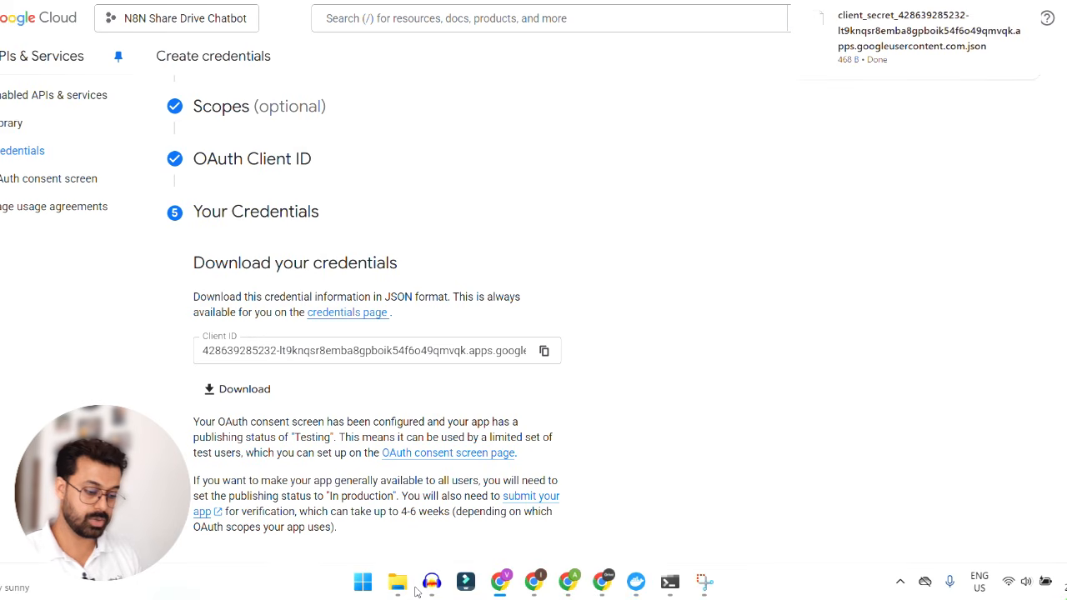
- Open the downloaded client secret JSON file in Notepad, for this one time only
left_click(901, 51)
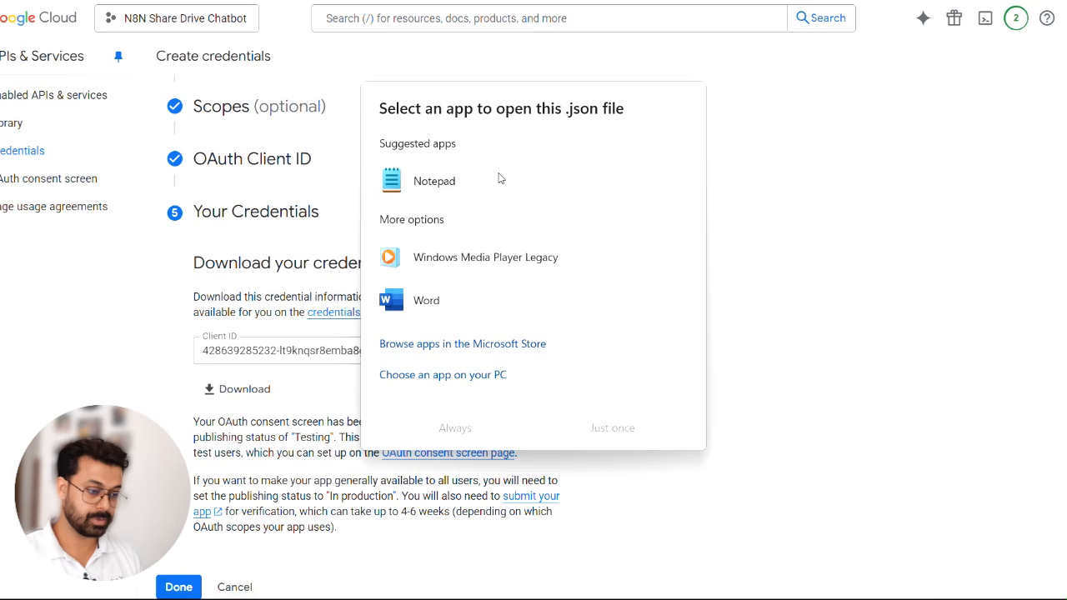
left_click(500, 177)
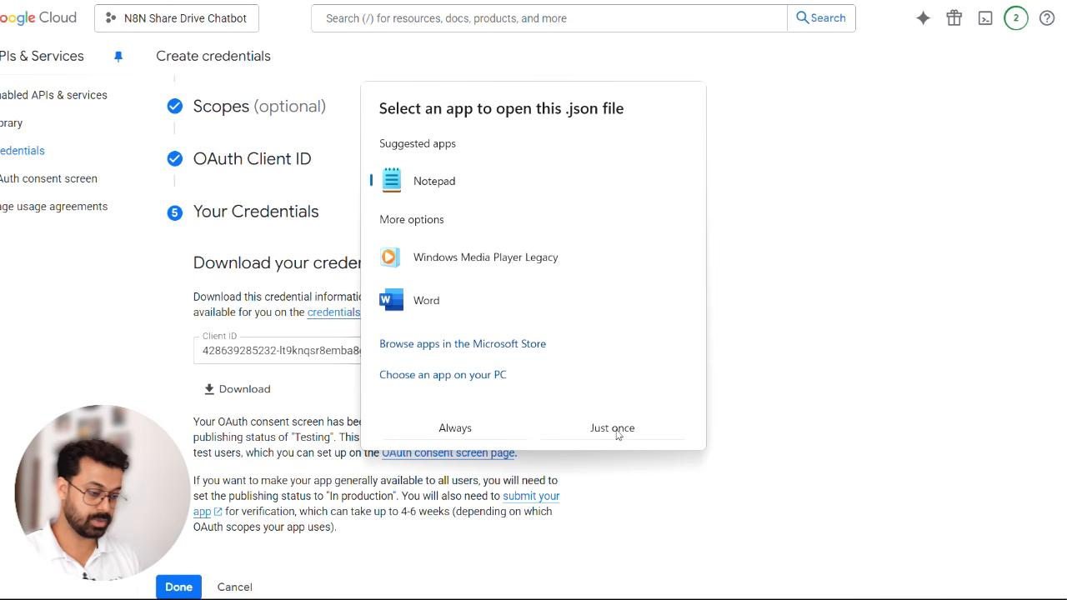
left_click(617, 430)
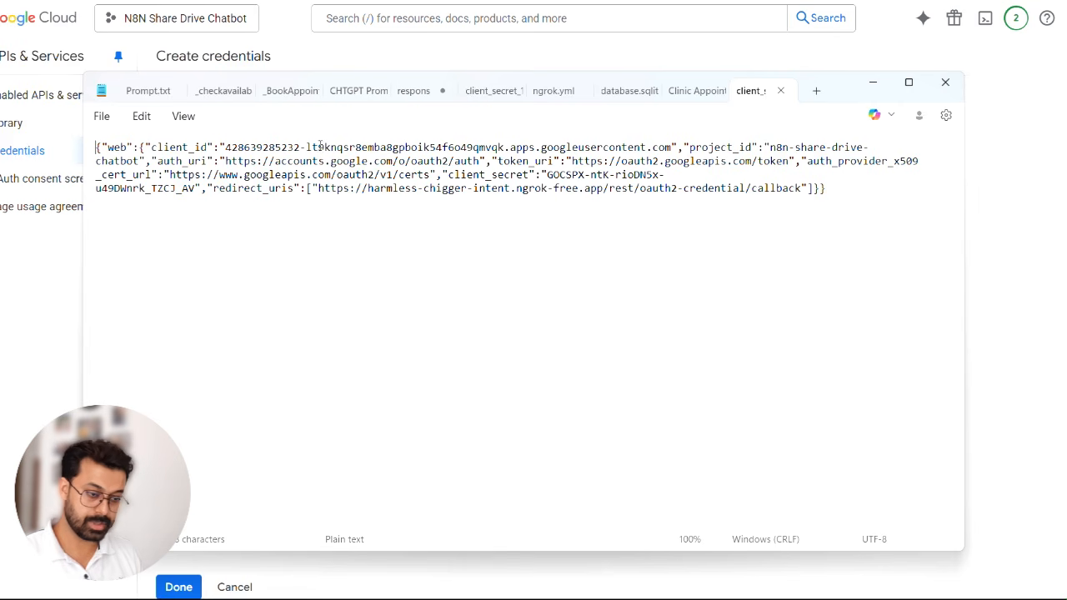
- Copy the client_secret value from the JSON file into the Client Secret field of n8n's Google Drive credential and save the credential
left_click_drag(214, 175, 198, 190)
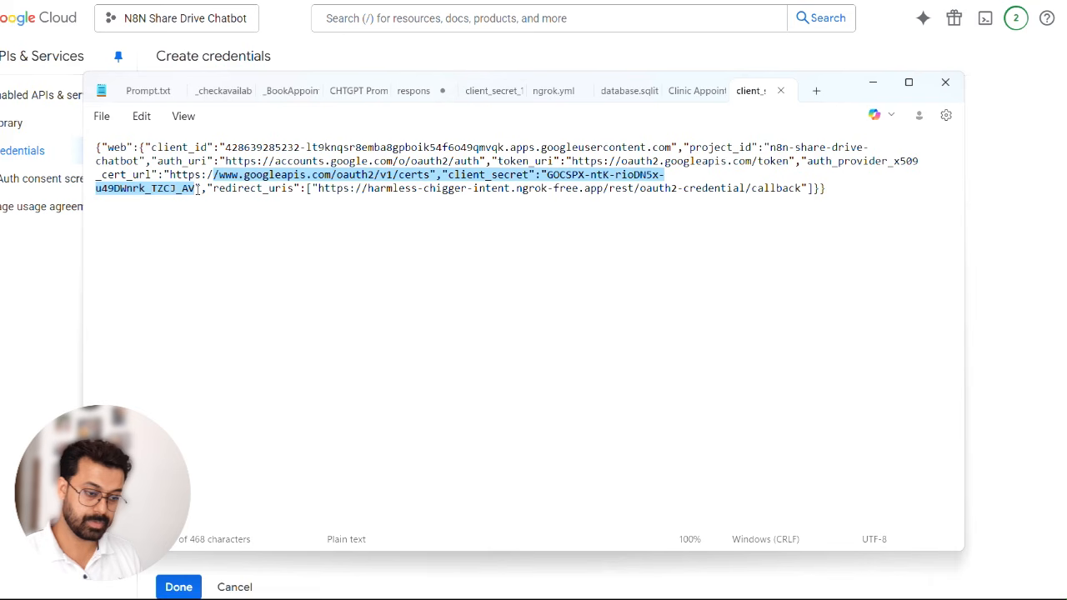
left_click(525, 204)
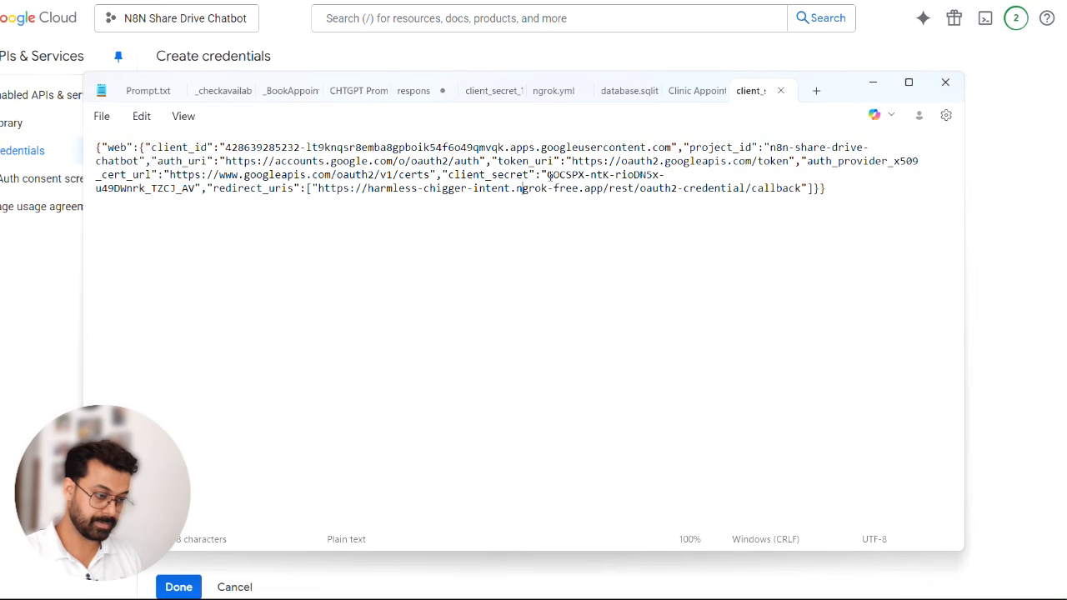
left_click_drag(547, 175, 193, 198)
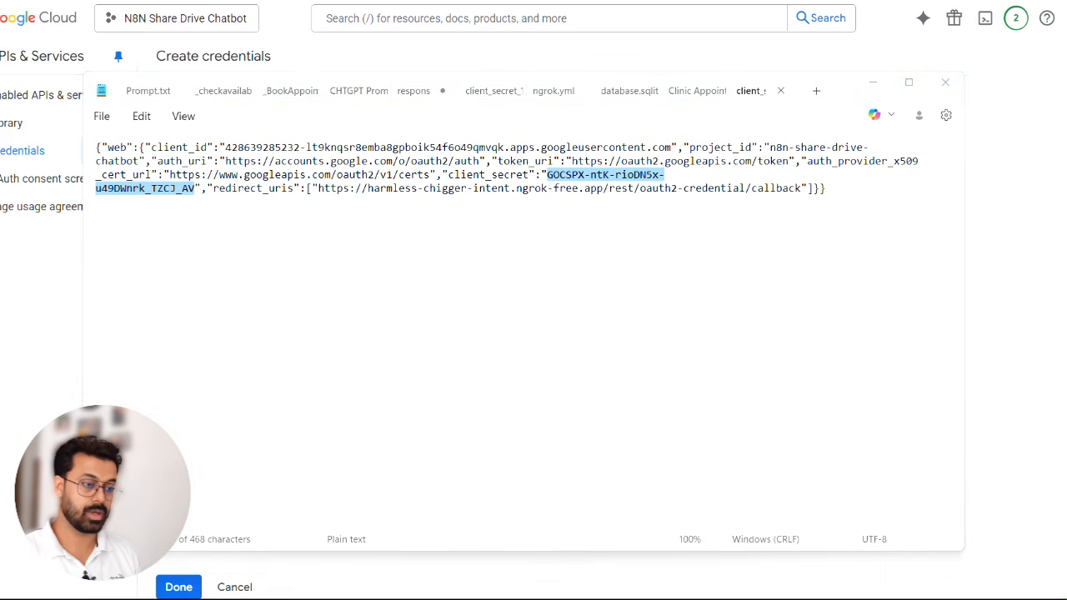
key("alt+Tab")
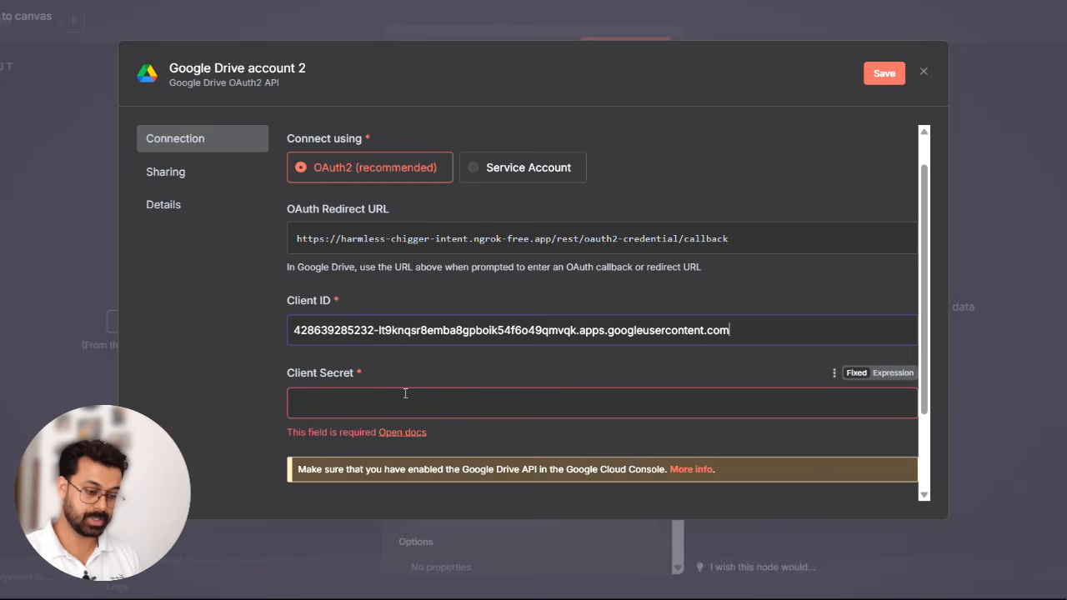
left_click(405, 402)
key("ctrl+v")
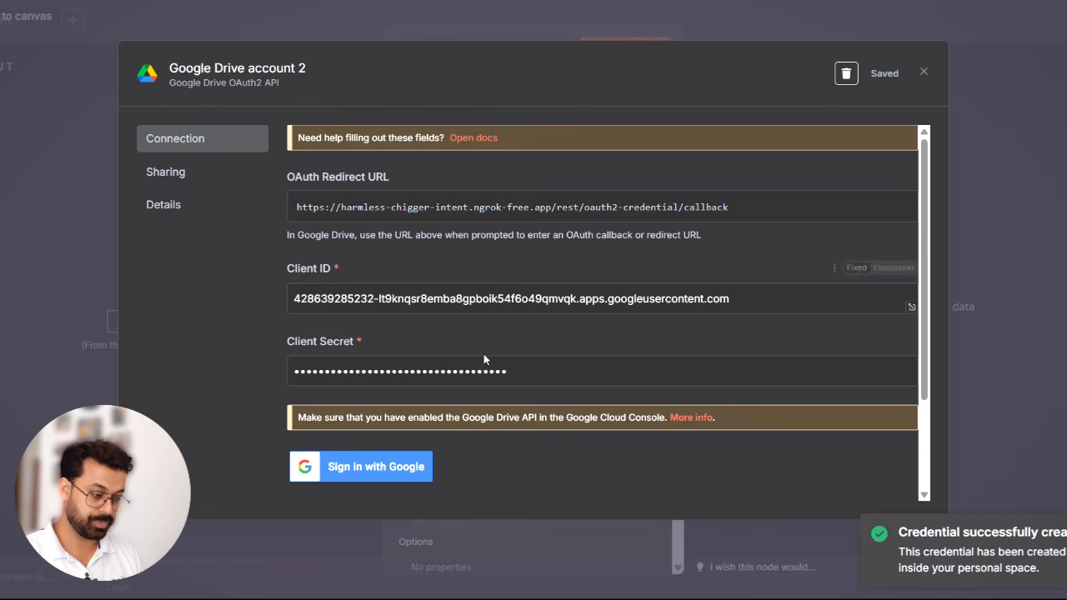
- Leave the Google Drive credential dialog, save the Whatsapp app demo KB workflow and reload its page
left_click(1010, 27)
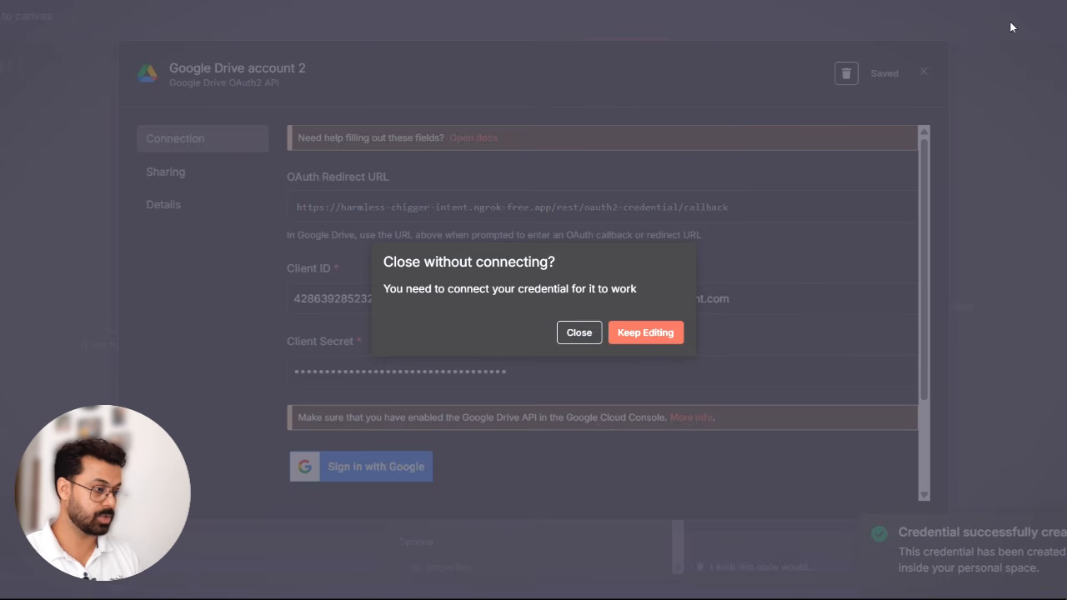
left_click(641, 333)
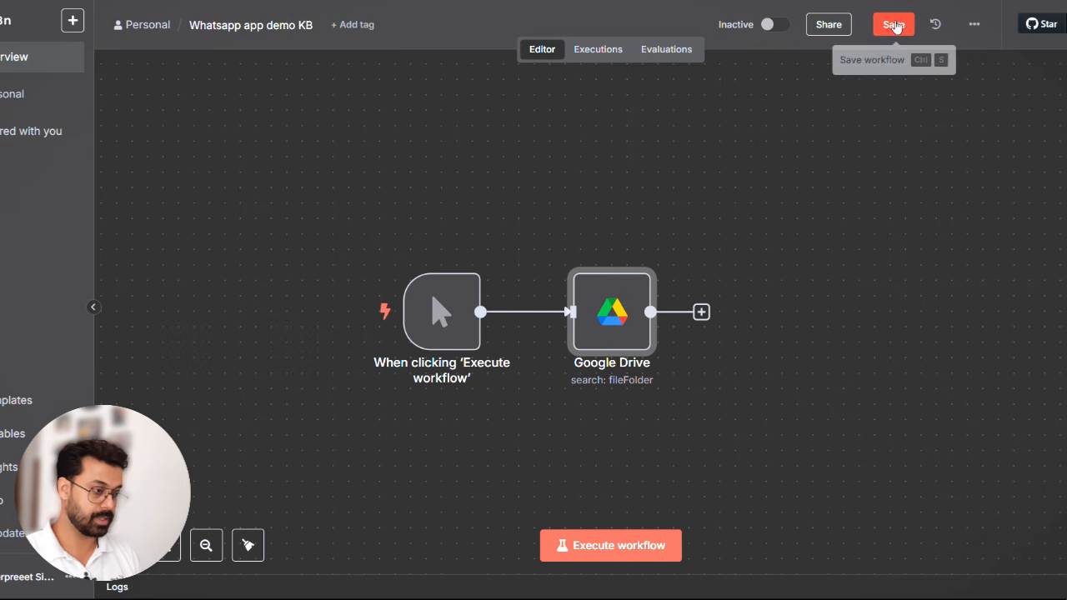
left_click(893, 26)
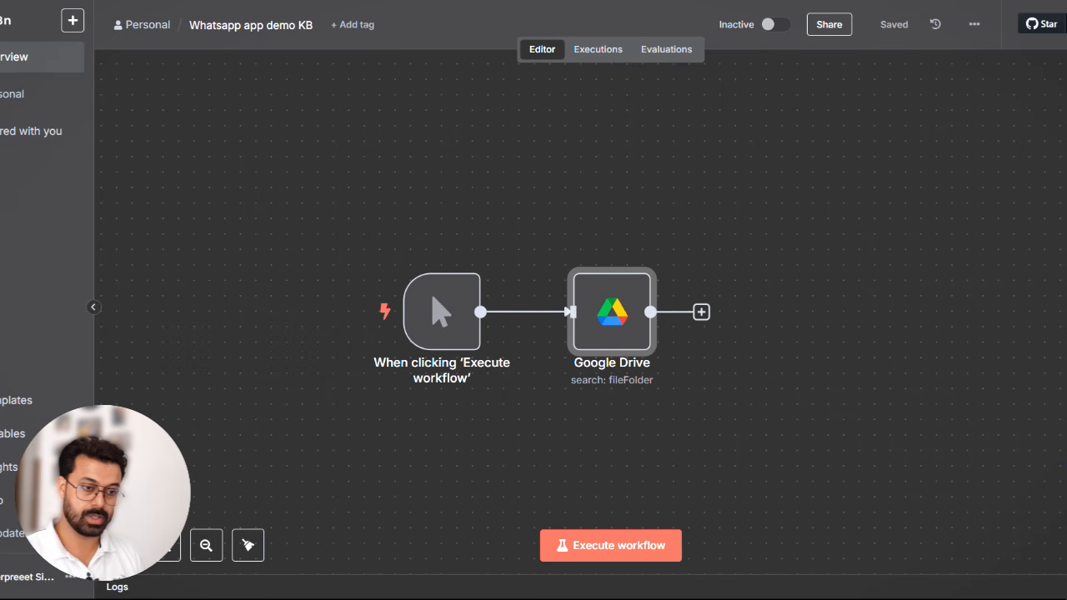
key("F5")
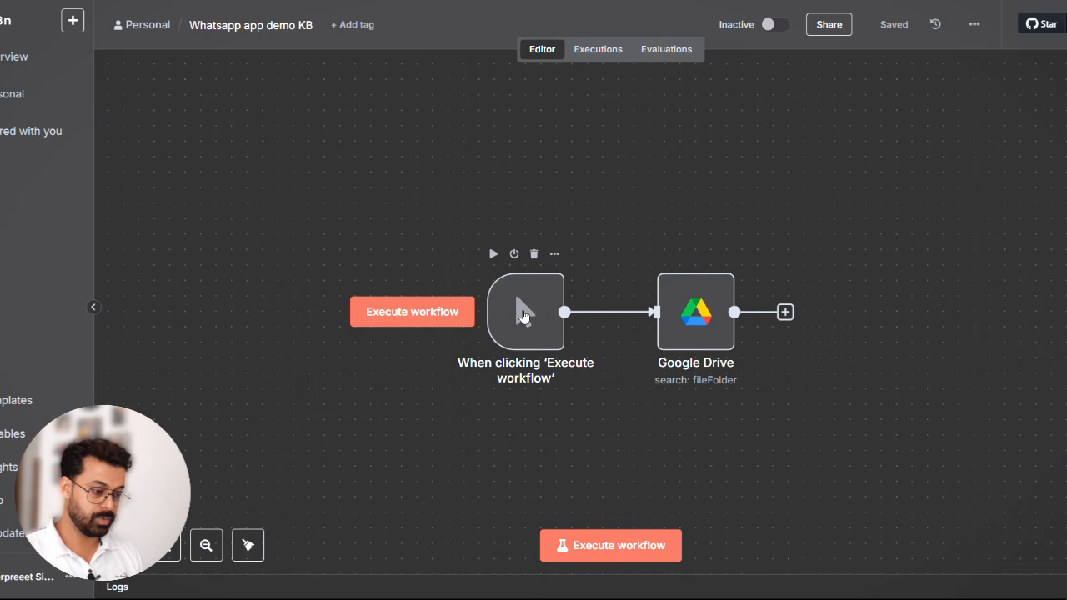
- Delete the manual 'Execute workflow' trigger node and move the Google Drive node into the freed space on the canvas
left_click(534, 252)
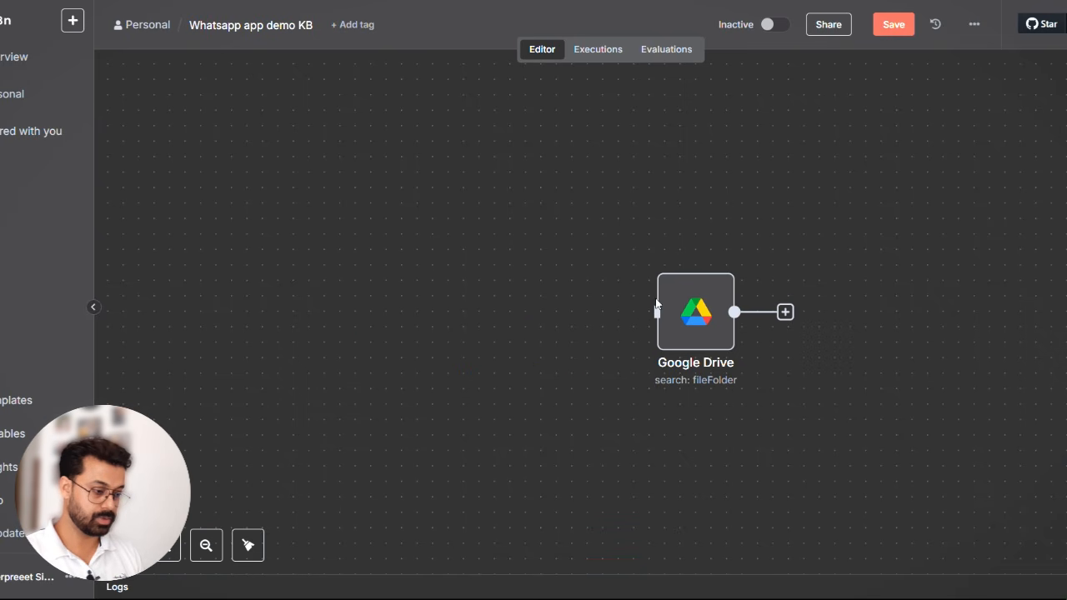
left_click_drag(677, 322, 408, 304)
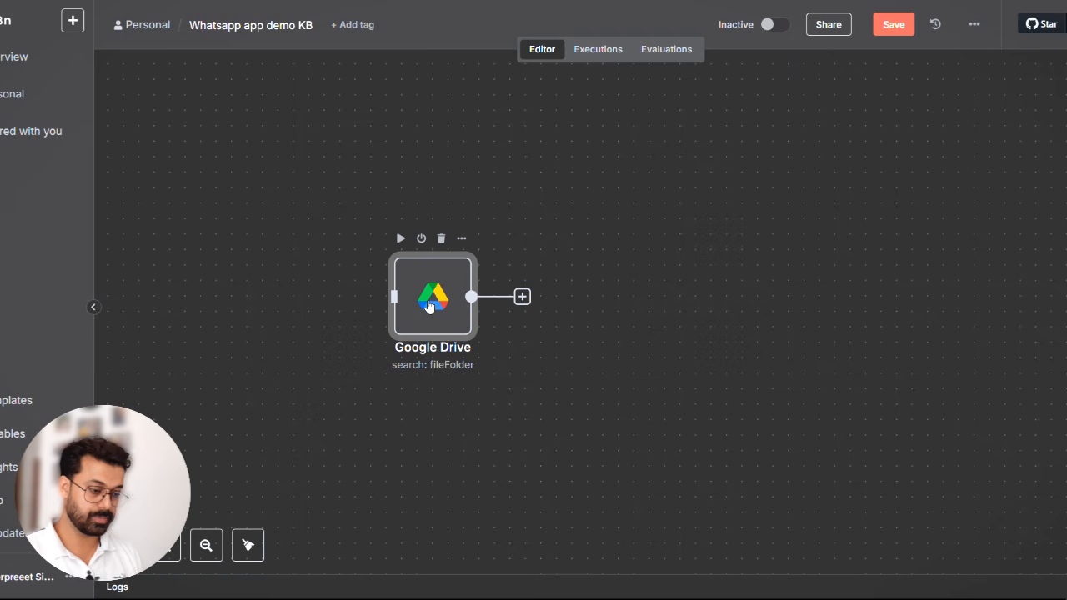
- Reopen the Google Drive account 2 credential from the Google Drive node and try to sign in with the Google account
double_click(429, 307)
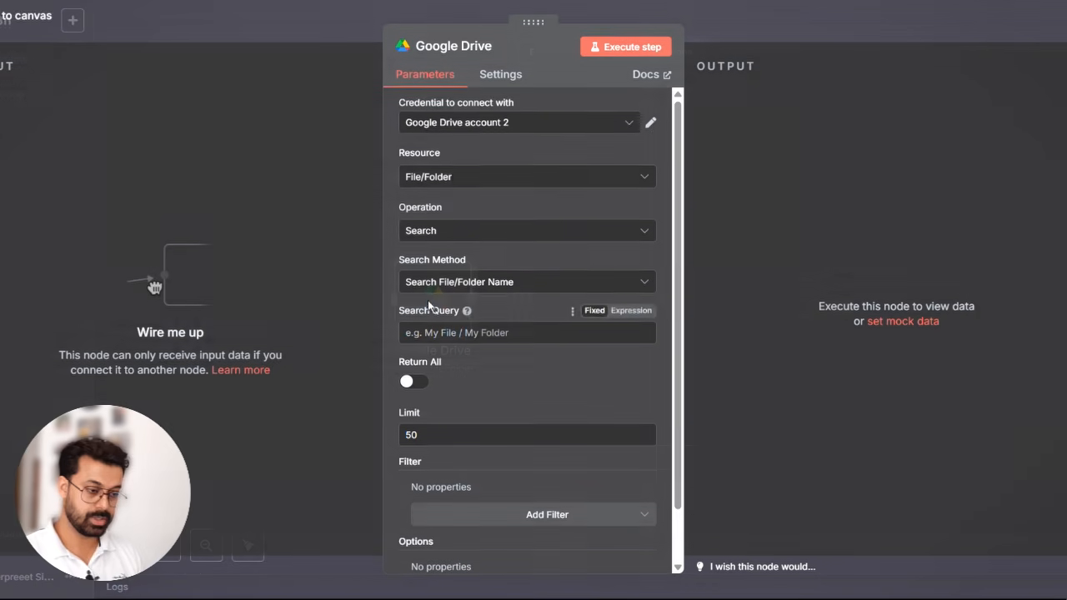
left_click(651, 124)
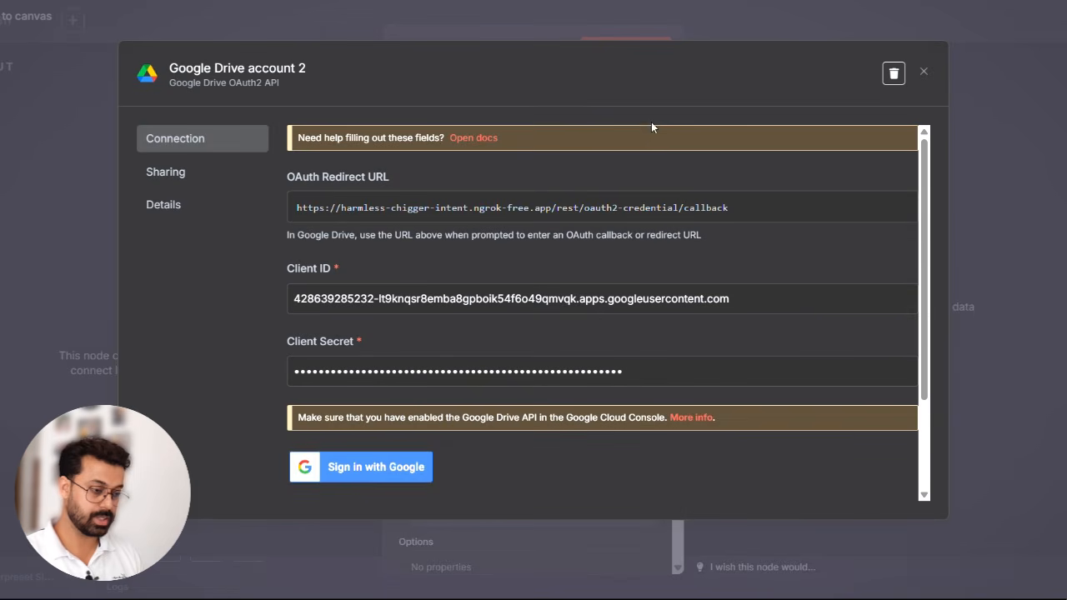
left_click(358, 469)
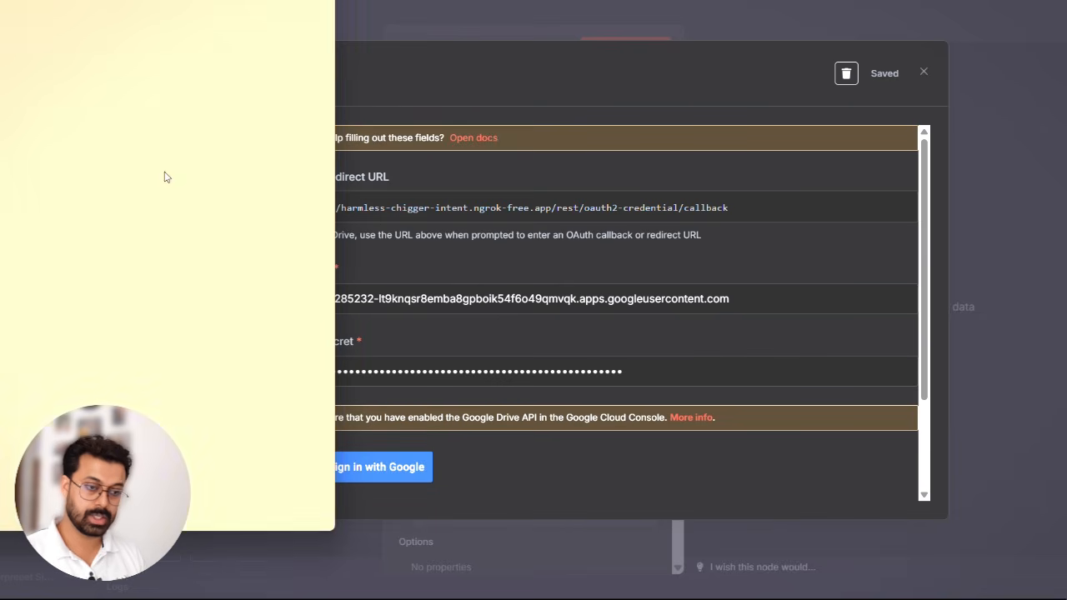
left_click(68, 179)
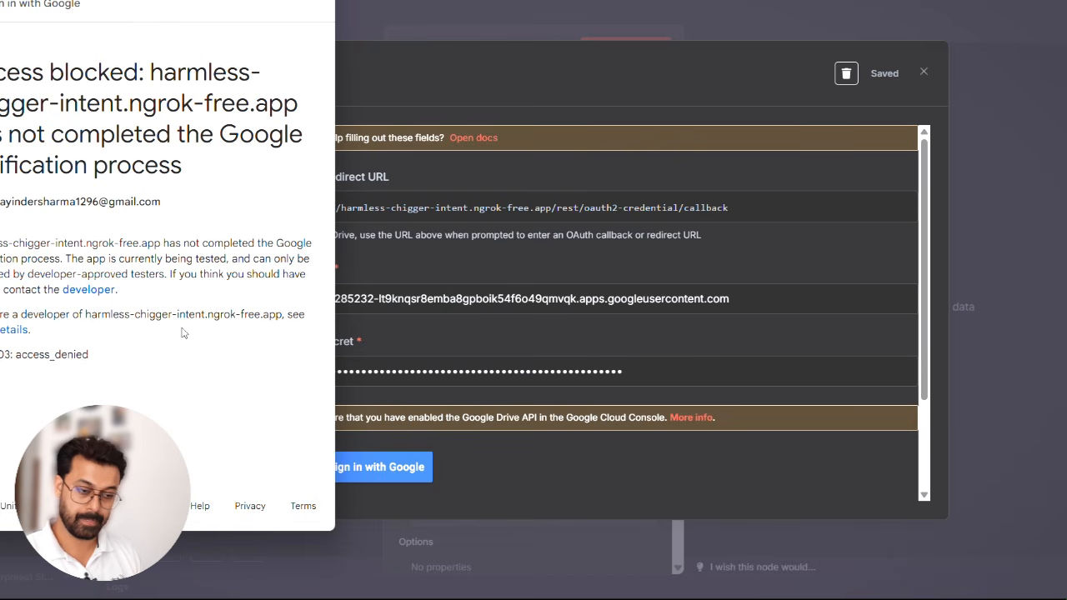
left_click(316, 0)
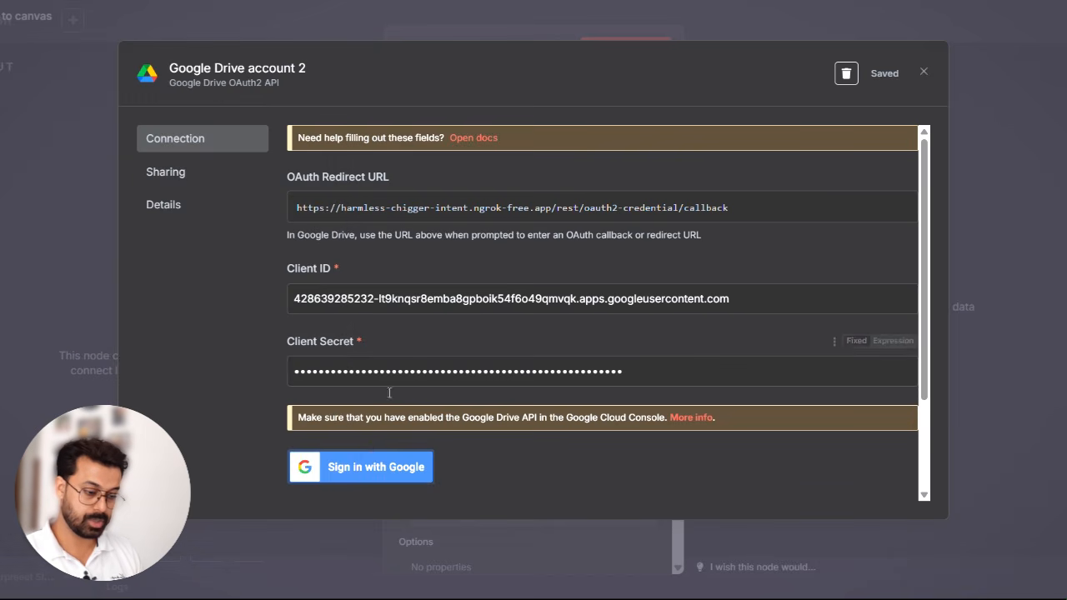
- Try again to sign in to the Google Drive account 2 credential with the Google account, and close the sign-in window
left_click(367, 465)
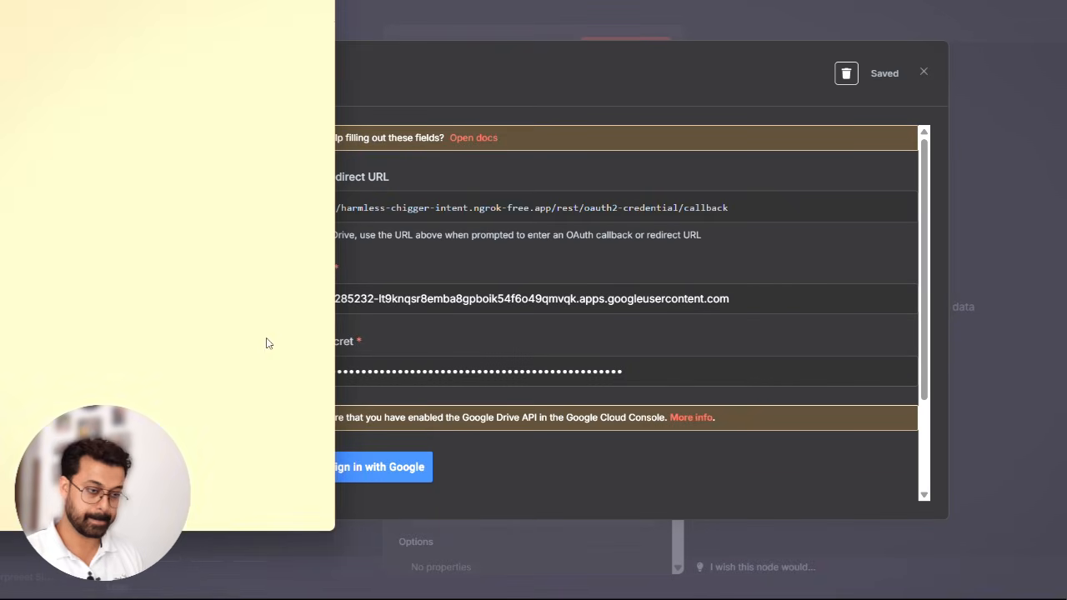
left_click(84, 177)
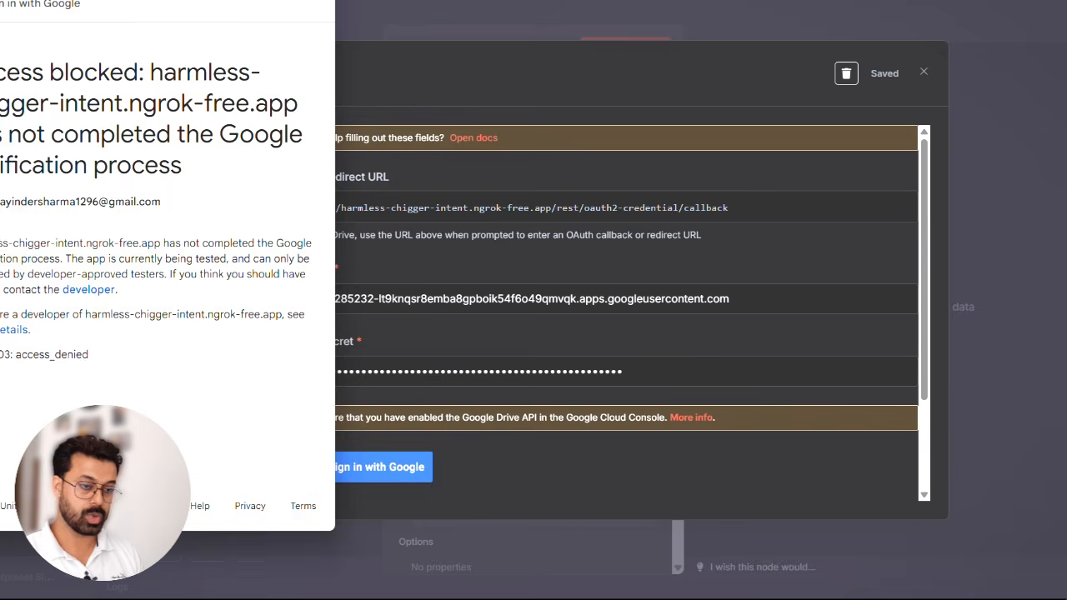
key("ctrl+w")
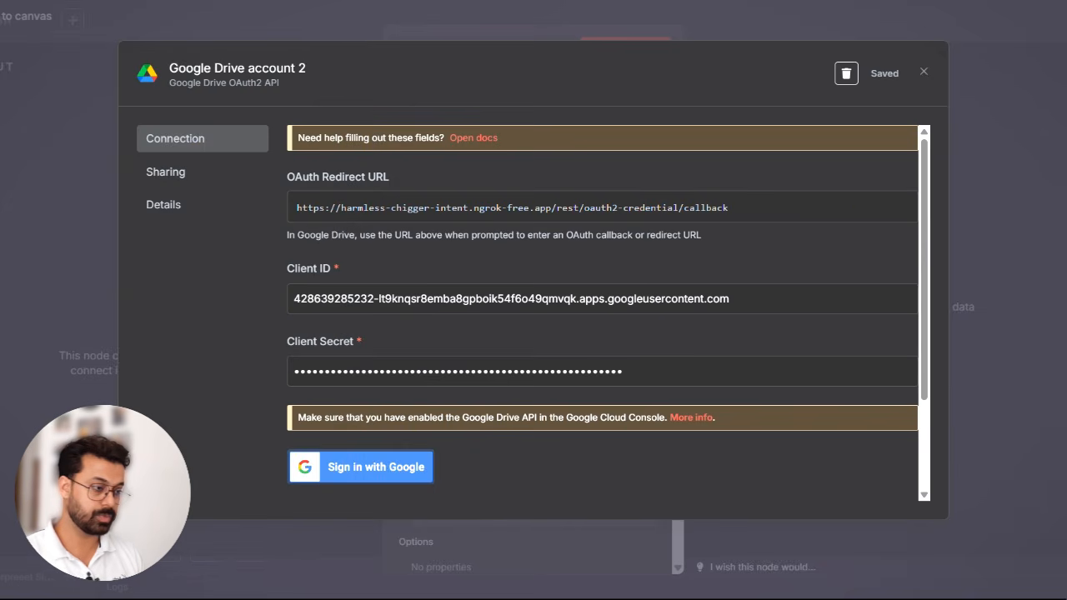
- Switch to the Google Cloud console and finish the Create credentials wizard for the N8N Share Drive Chatbot project
key("ctrl+Tab")
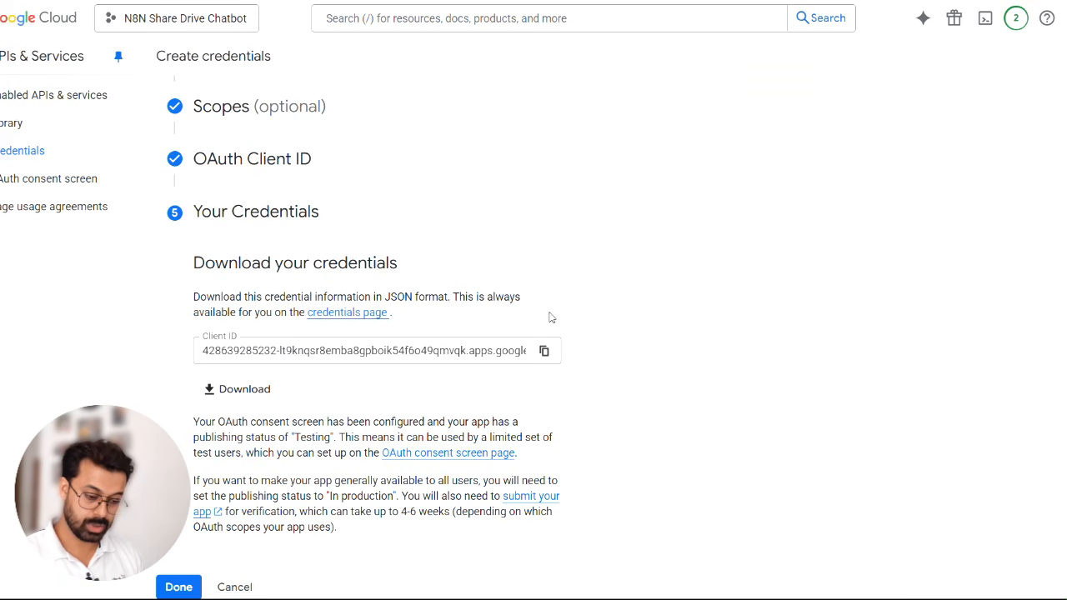
left_click(186, 586)
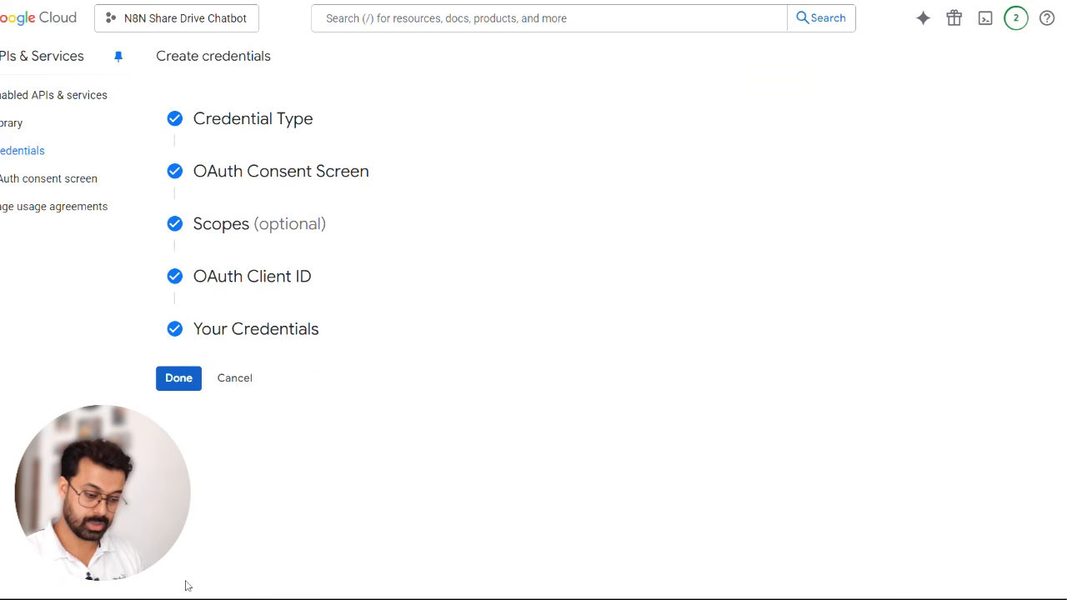
left_click(175, 380)
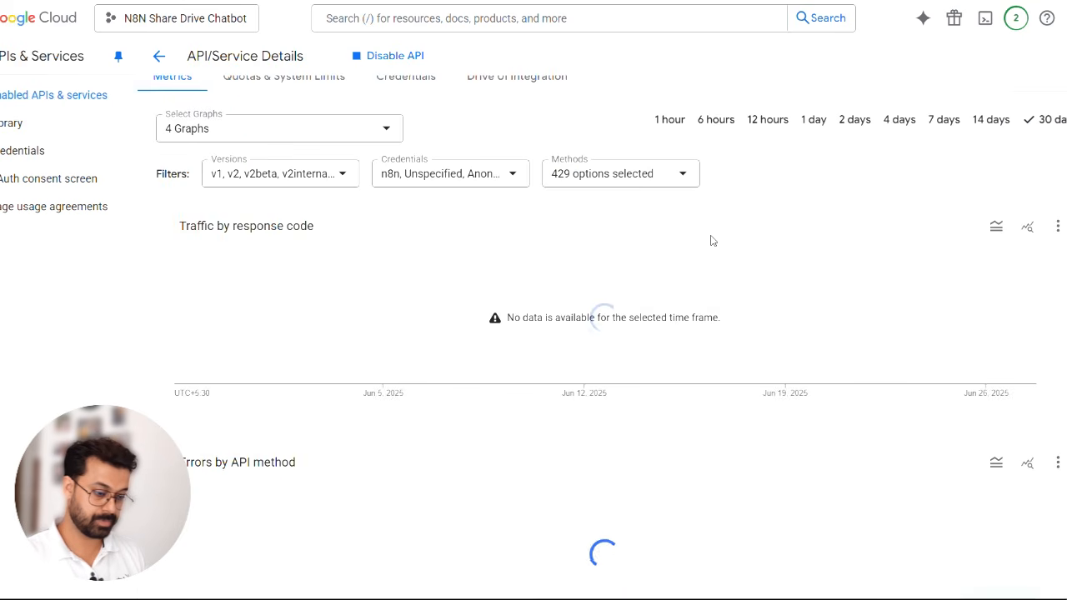
- Review the settings of the n8n OAuth client and the scopes listed under the project's data access
left_click(33, 157)
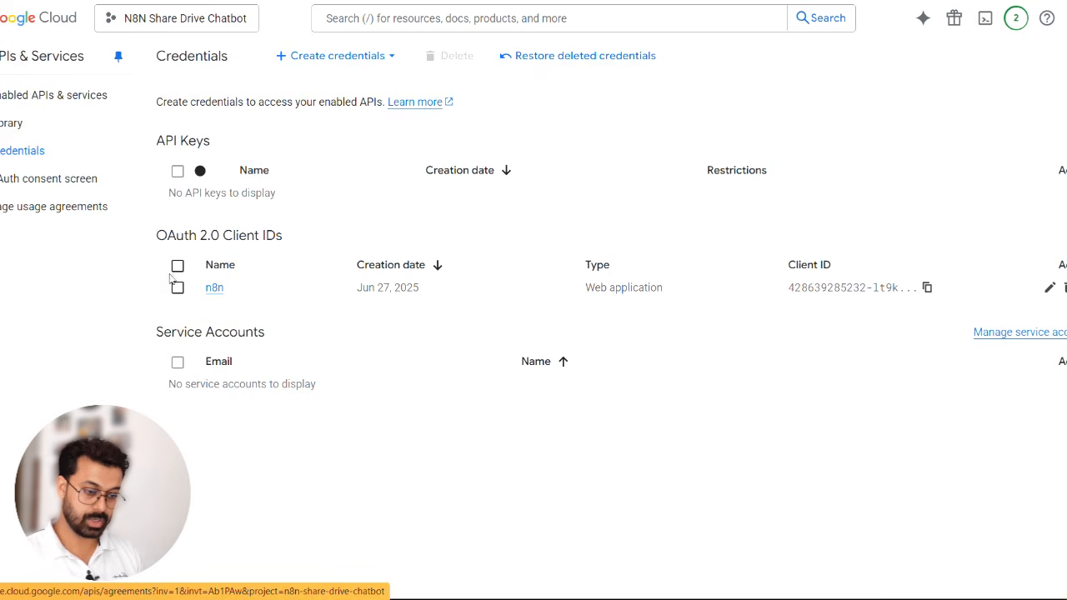
left_click(213, 290)
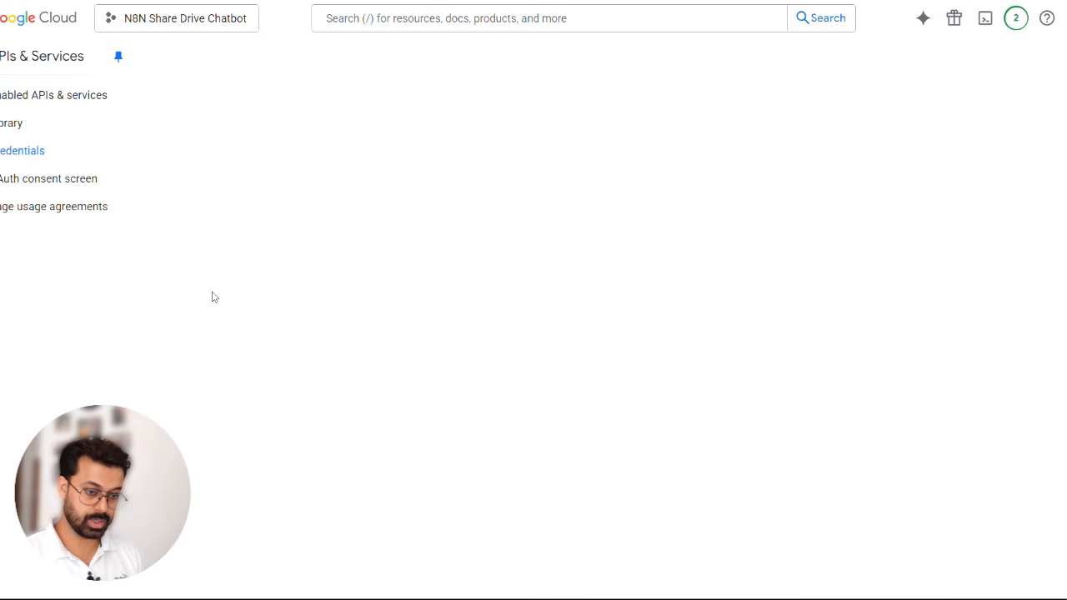
scroll(397, 330, "down", 1)
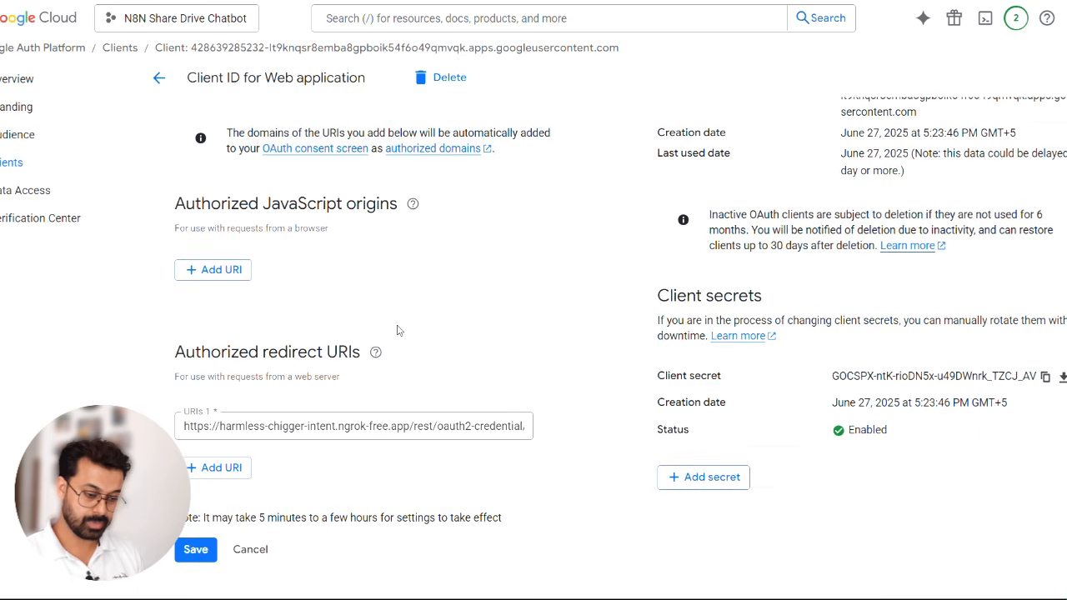
scroll(507, 243, "up", 1)
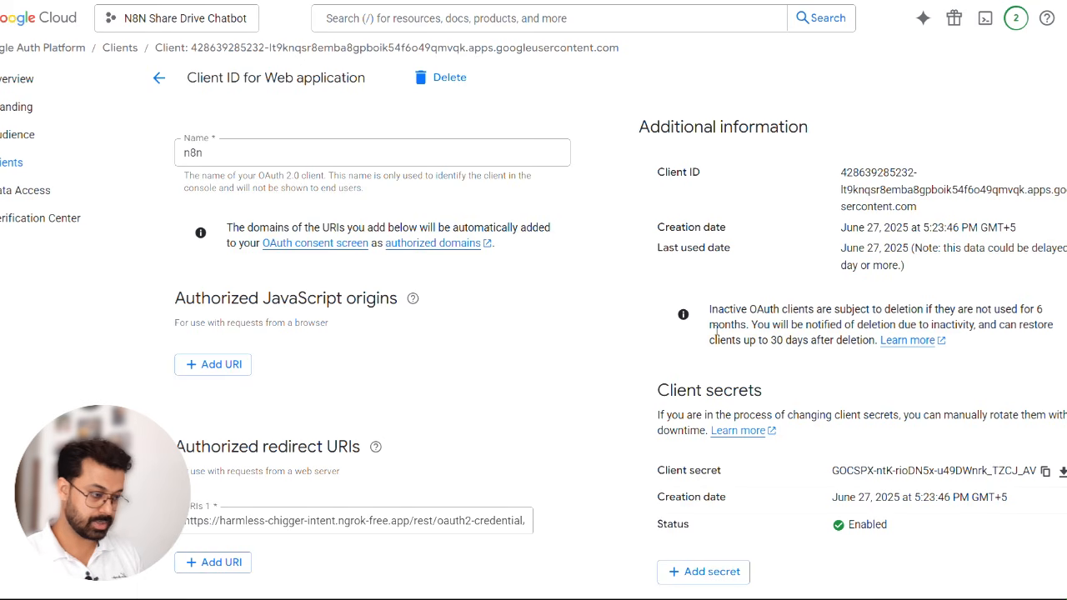
left_click(46, 196)
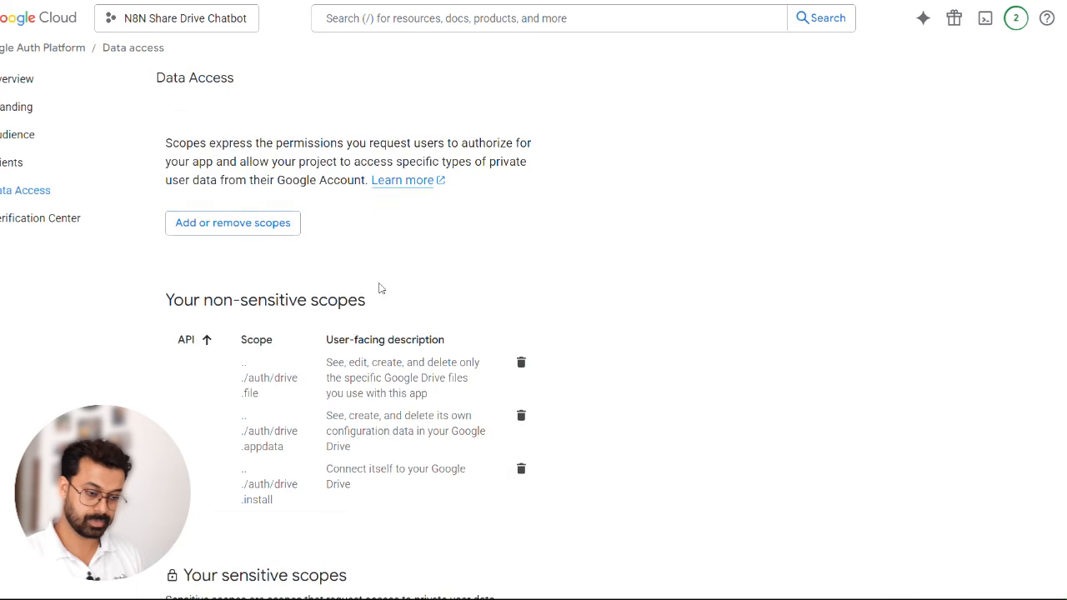
scroll(379, 288, "down", 15)
scroll(379, 287, "up", 15)
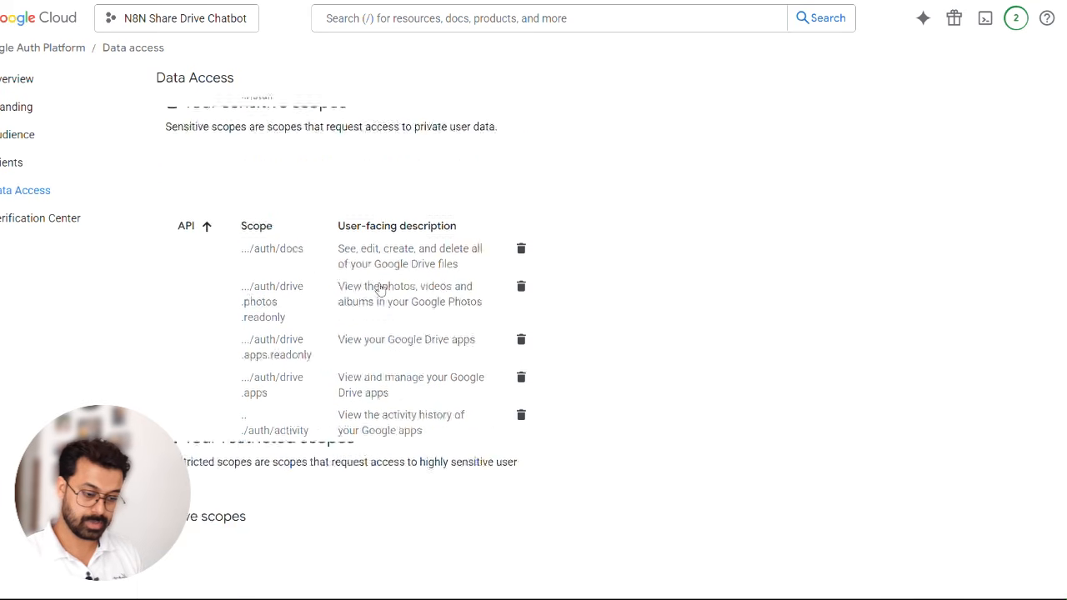
- Add the Google account's e-mail address as a test user in the project's Audience settings and save it
left_click(41, 141)
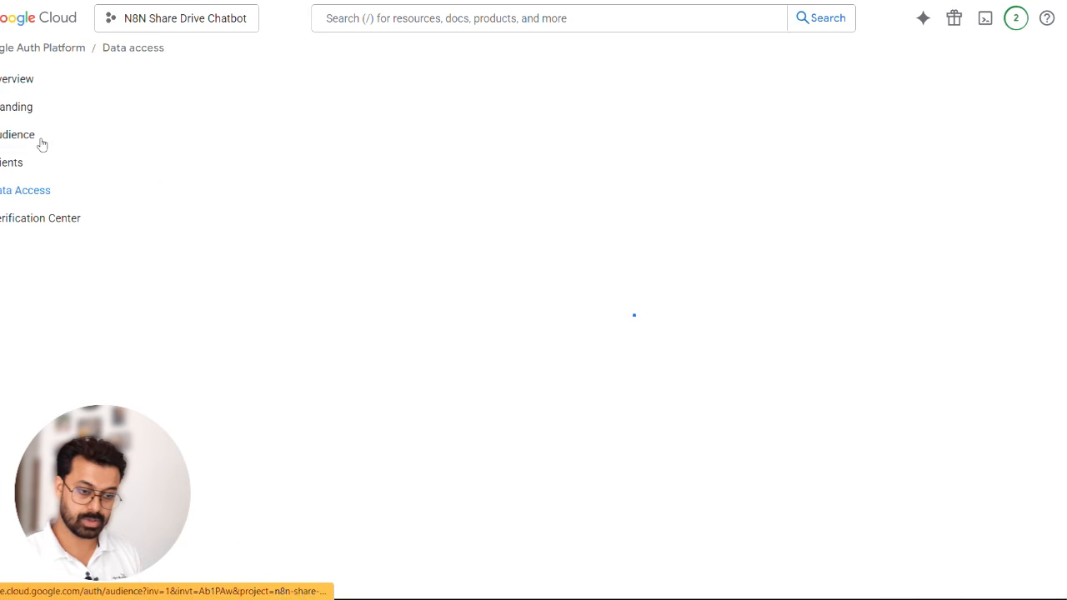
scroll(401, 226, "down", 2)
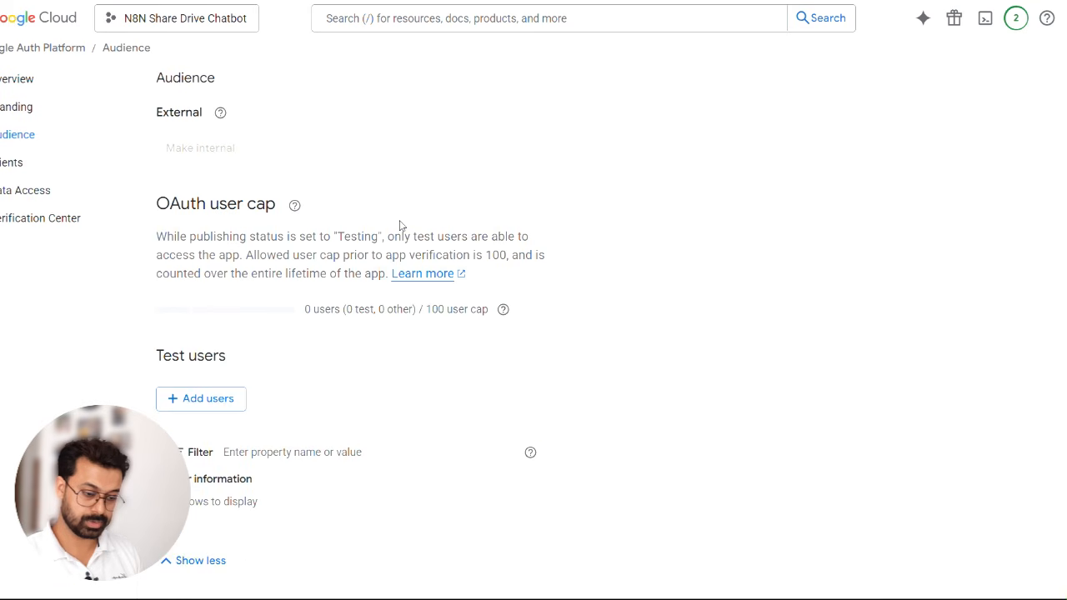
left_click(207, 404)
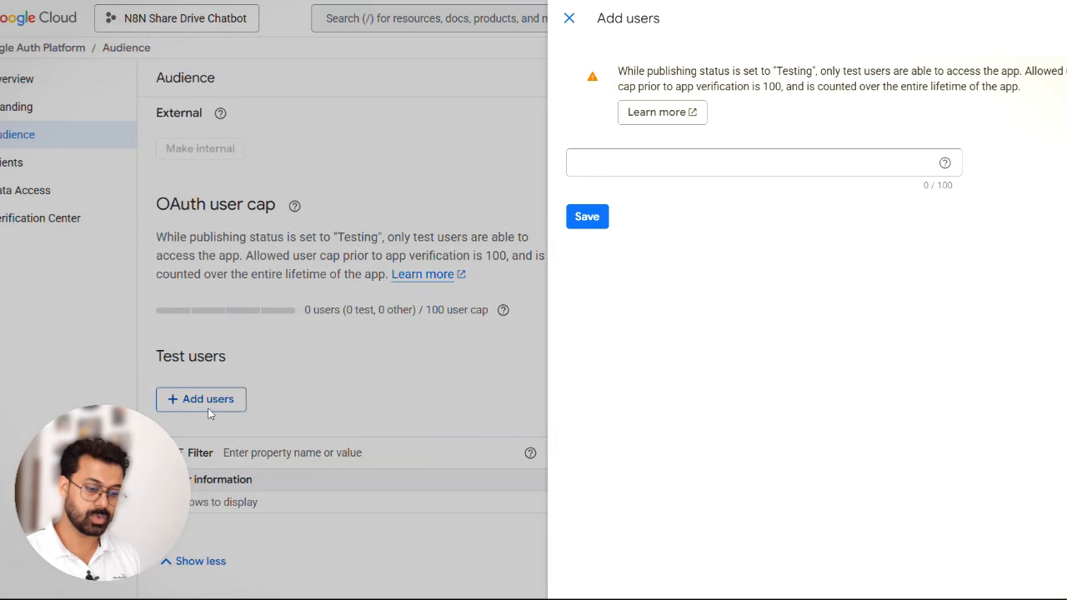
left_click(733, 162)
left_click(729, 202)
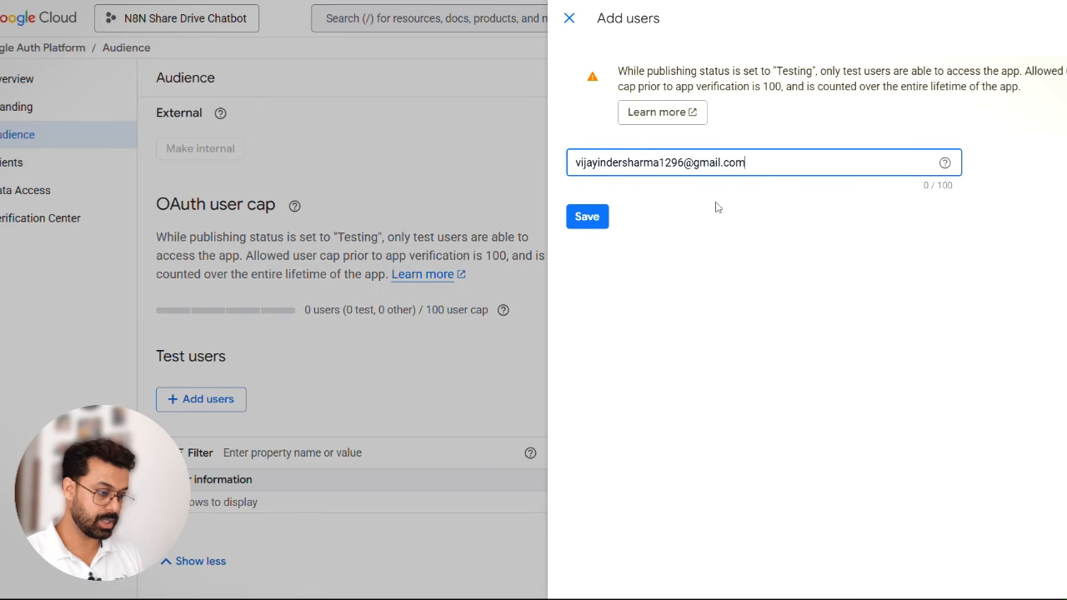
left_click(588, 218)
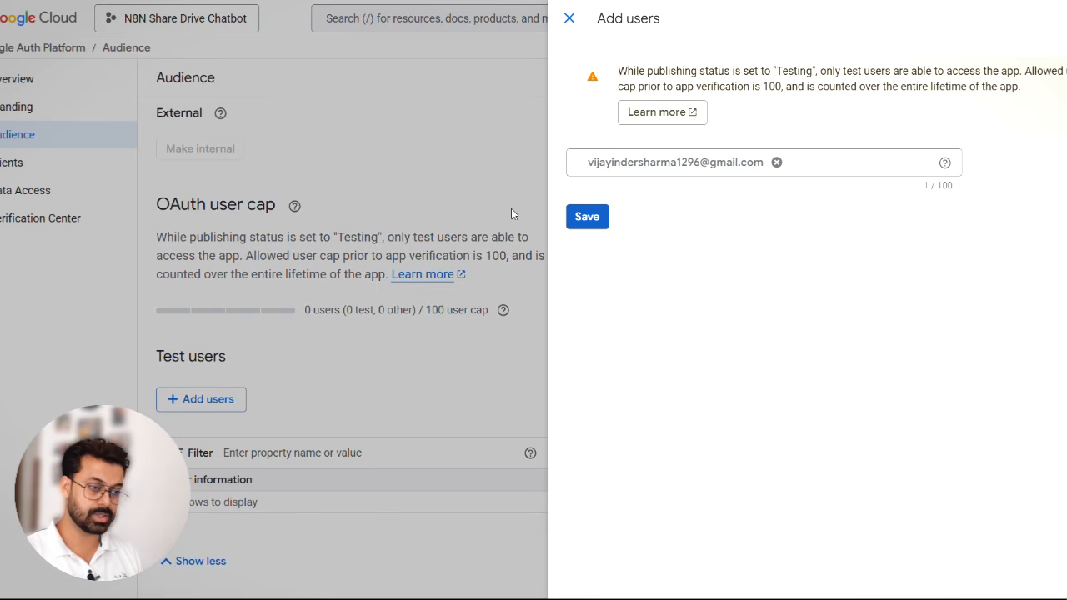
left_click(588, 218)
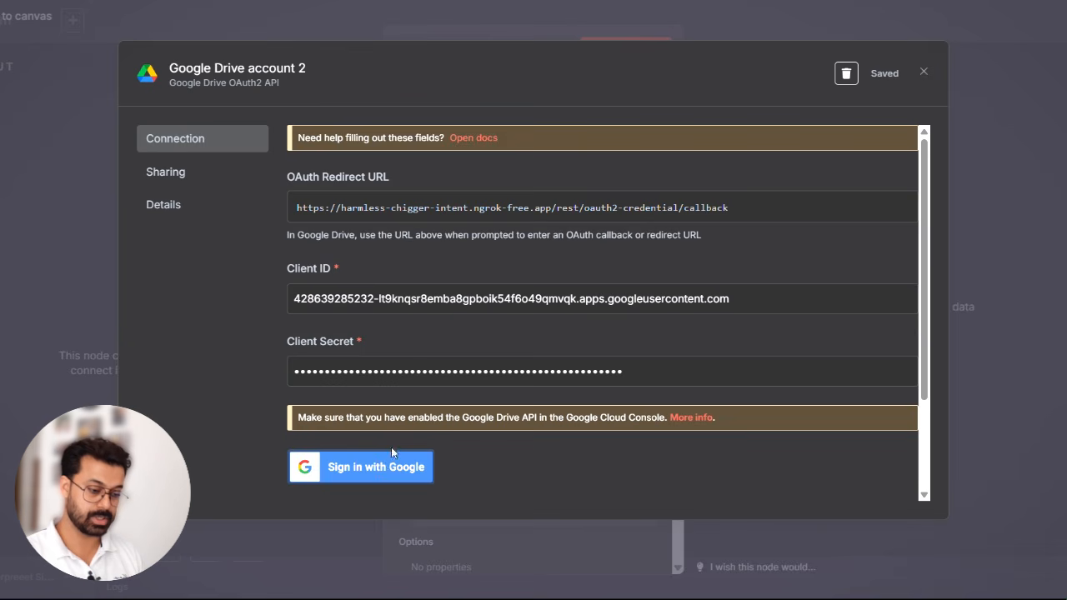
- Sign in to n8n's Google Drive credential with the Google account, grant all requested permissions and close the credential dialog
left_click(376, 467)
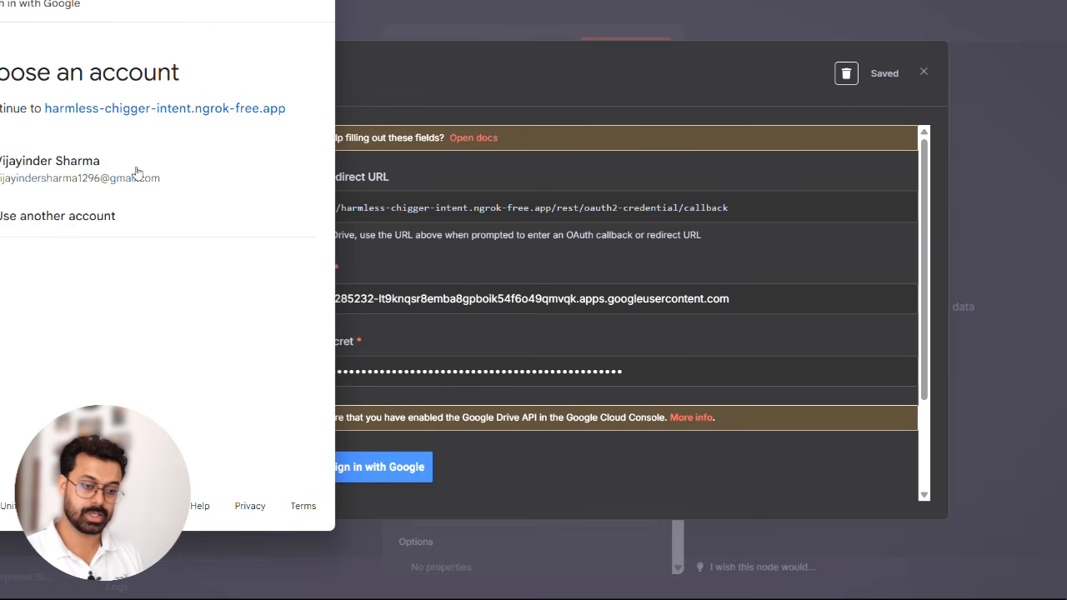
left_click(138, 173)
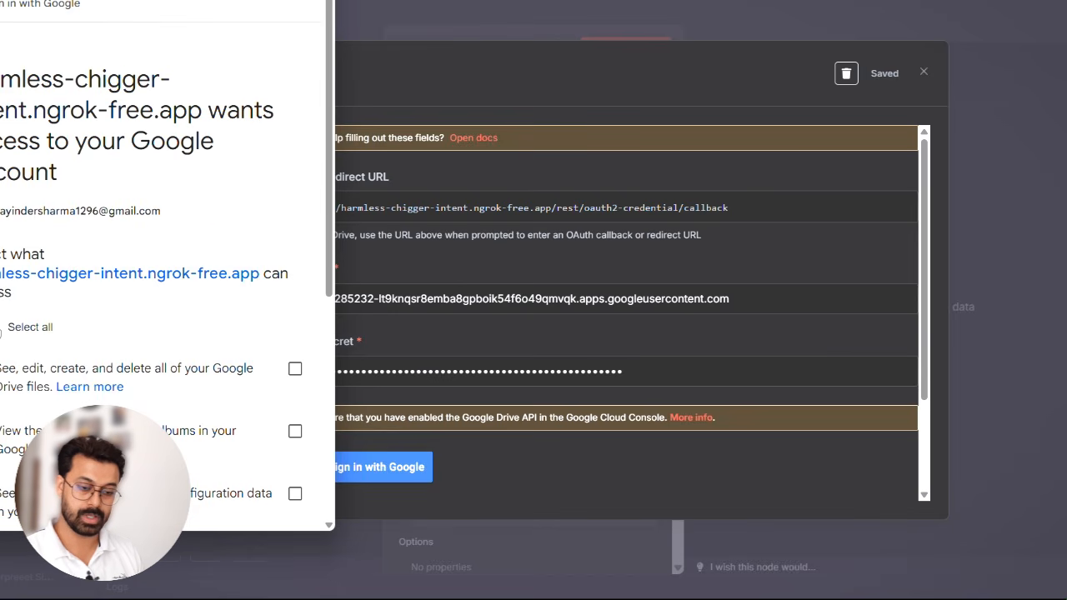
left_click(0, 328)
scroll(167, 333, "down", 5)
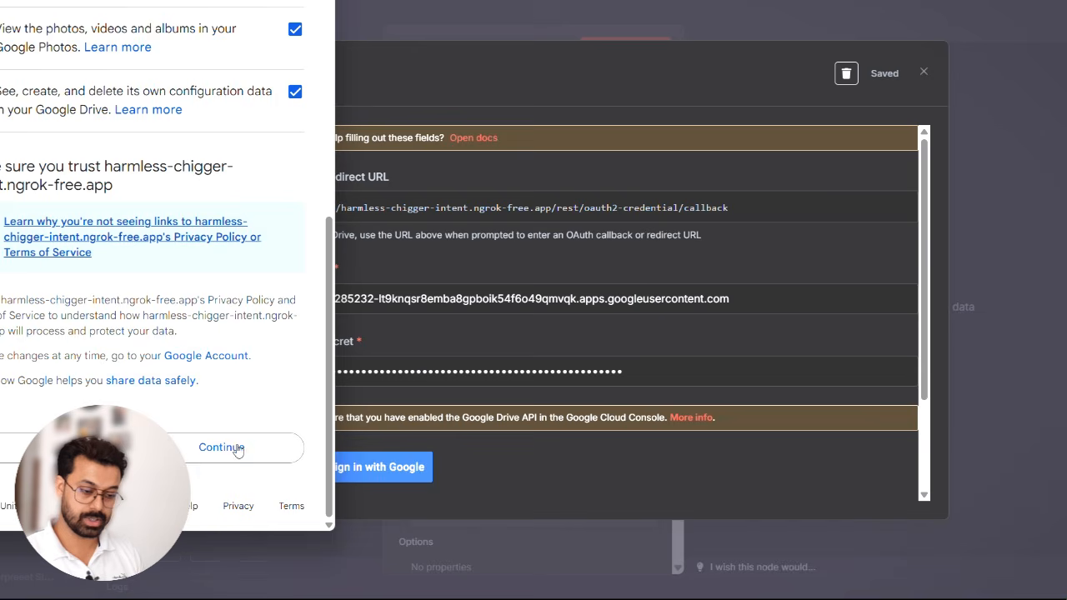
left_click(234, 448)
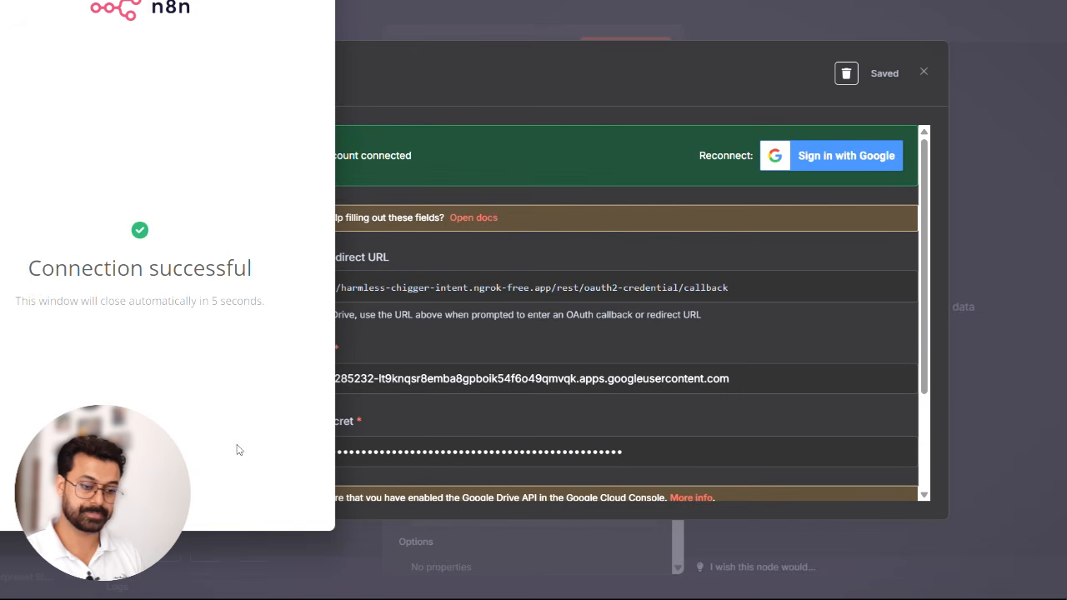
left_click(685, 99)
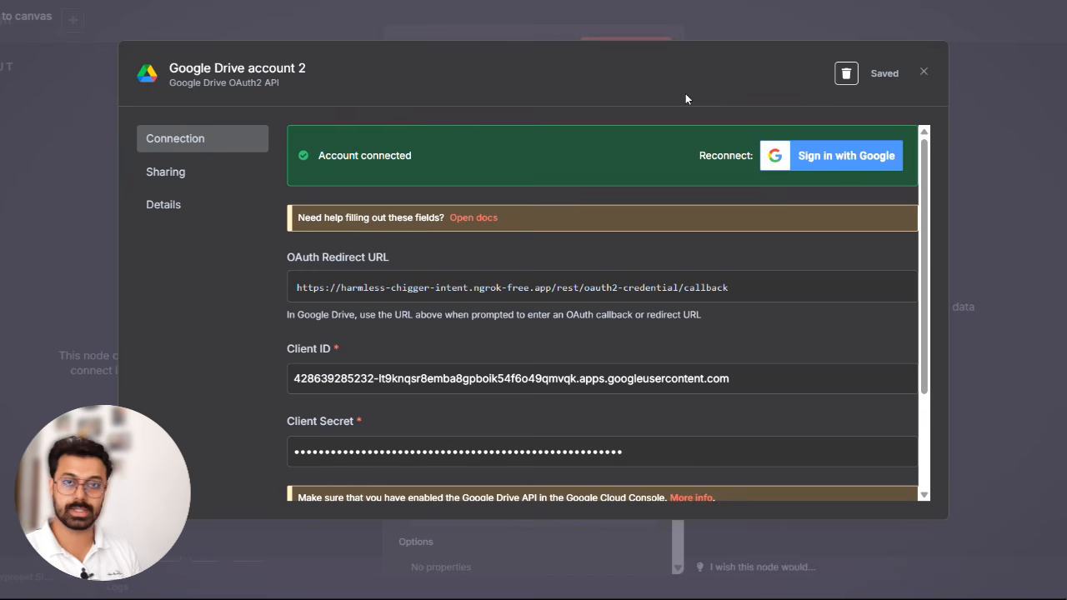
left_click(923, 72)
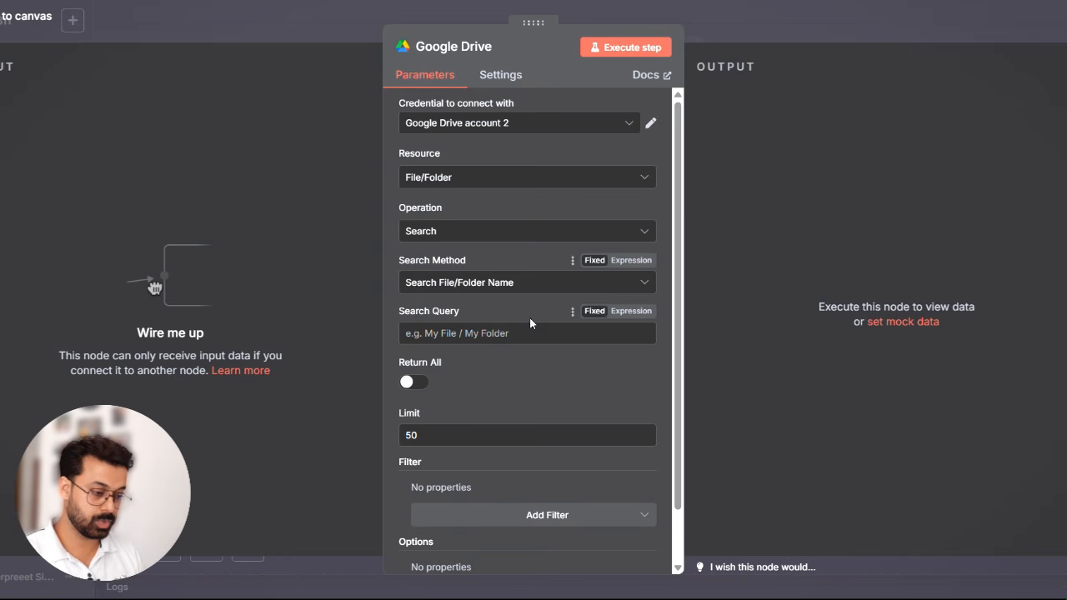
- Set the Google Drive node's search method to Advanced Search and enter empty quotes followed by "in parents" as the query string
left_click(531, 281)
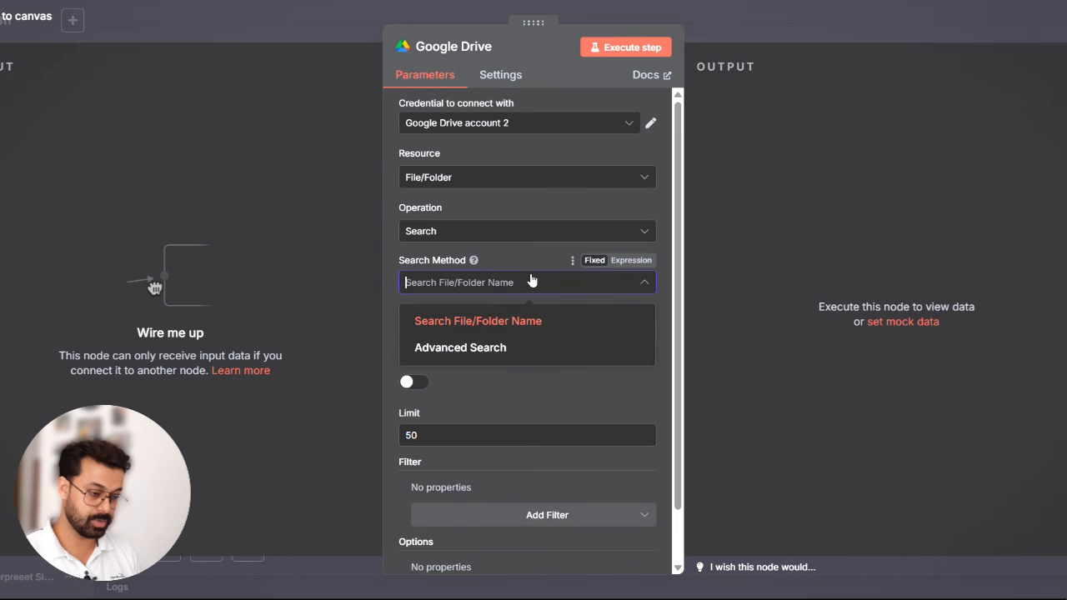
left_click(472, 348)
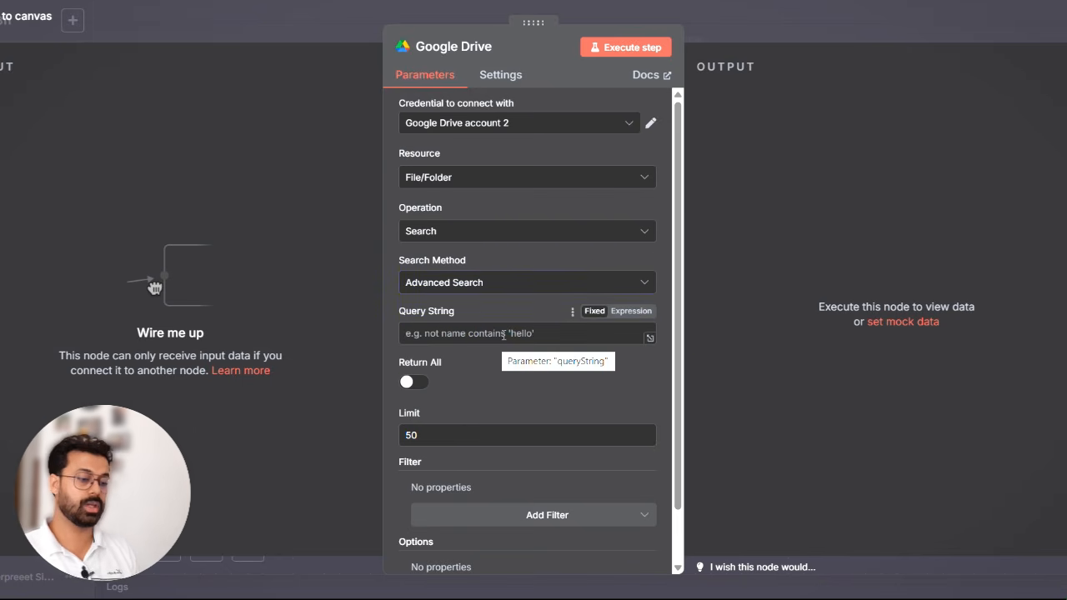
left_click(504, 334)
type("'")
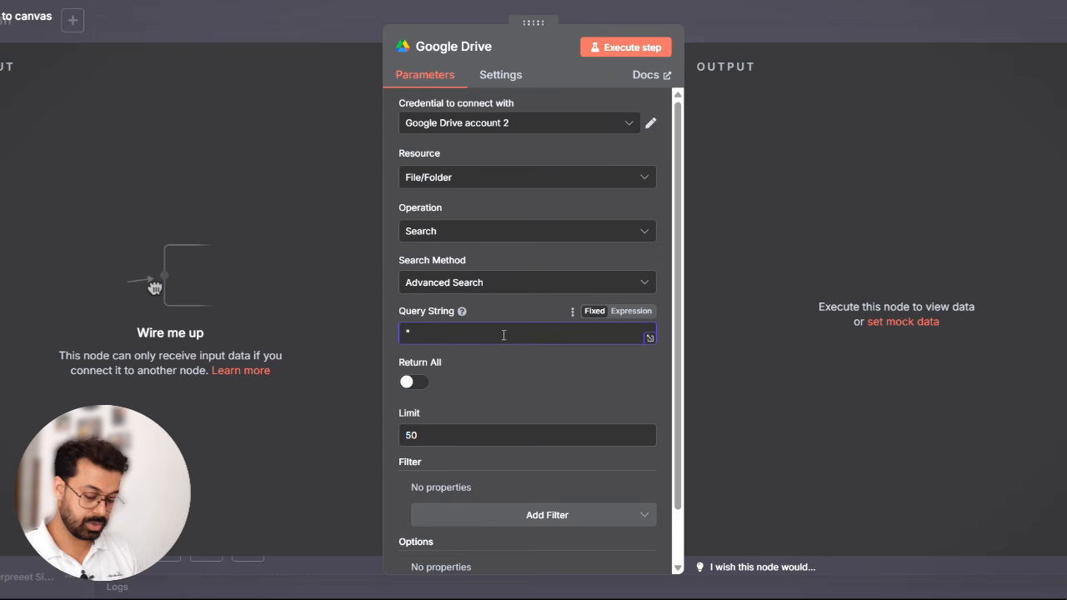
type(" in parents")
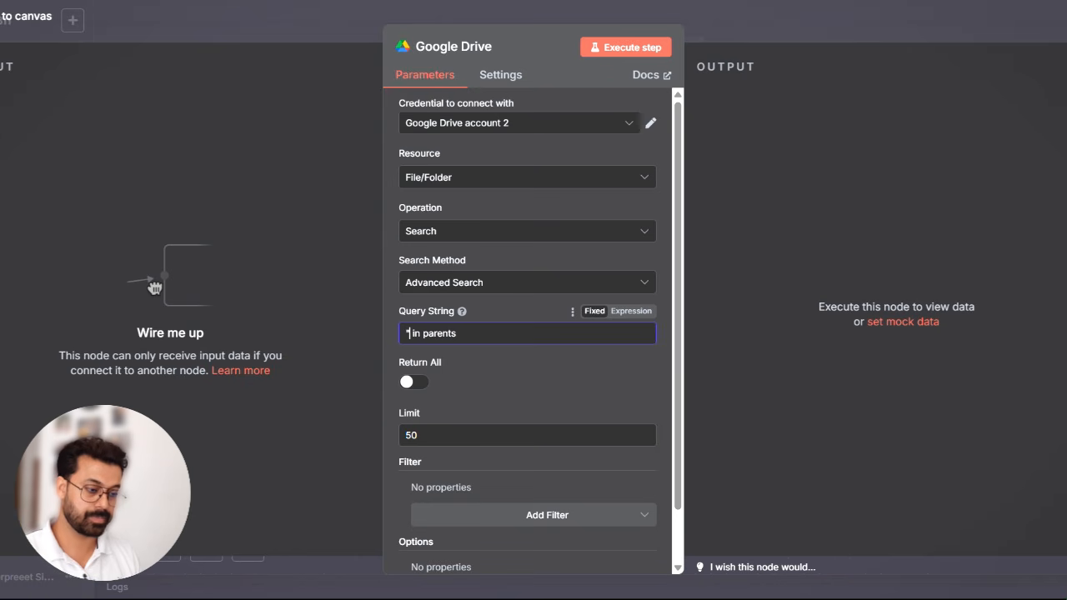
- Paste the Drive folder ID into the query string before "in parents" and enclose it in single quotes
left_click(409, 333)
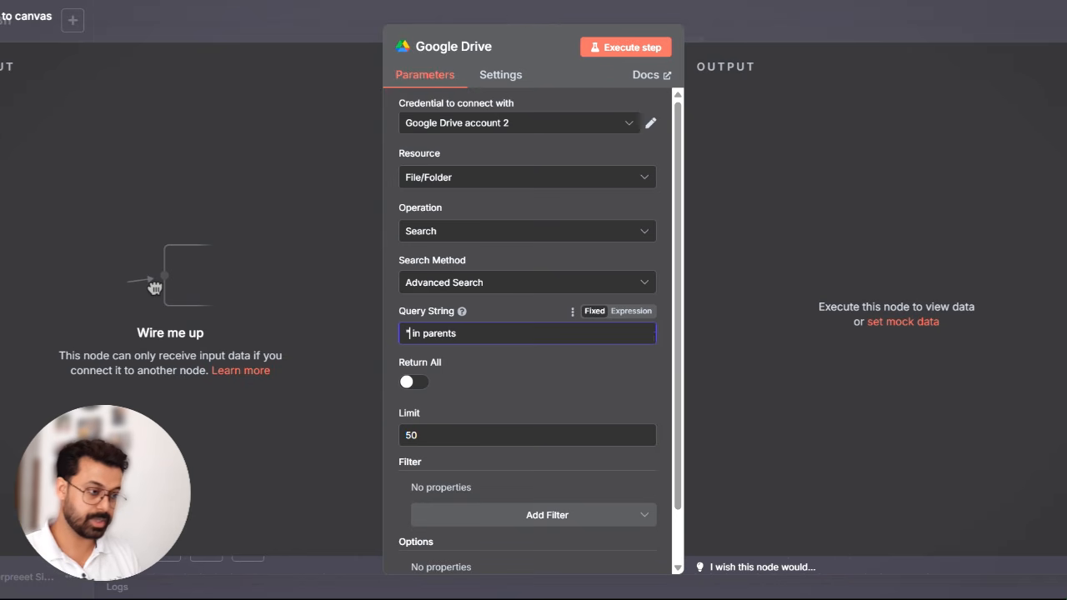
key("Delete")
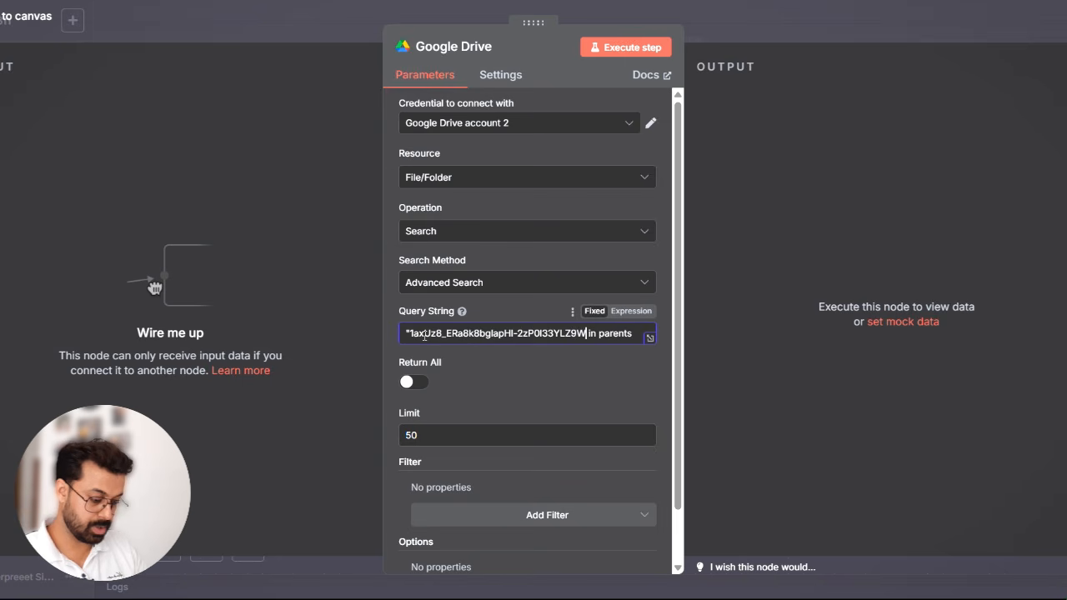
type("'")
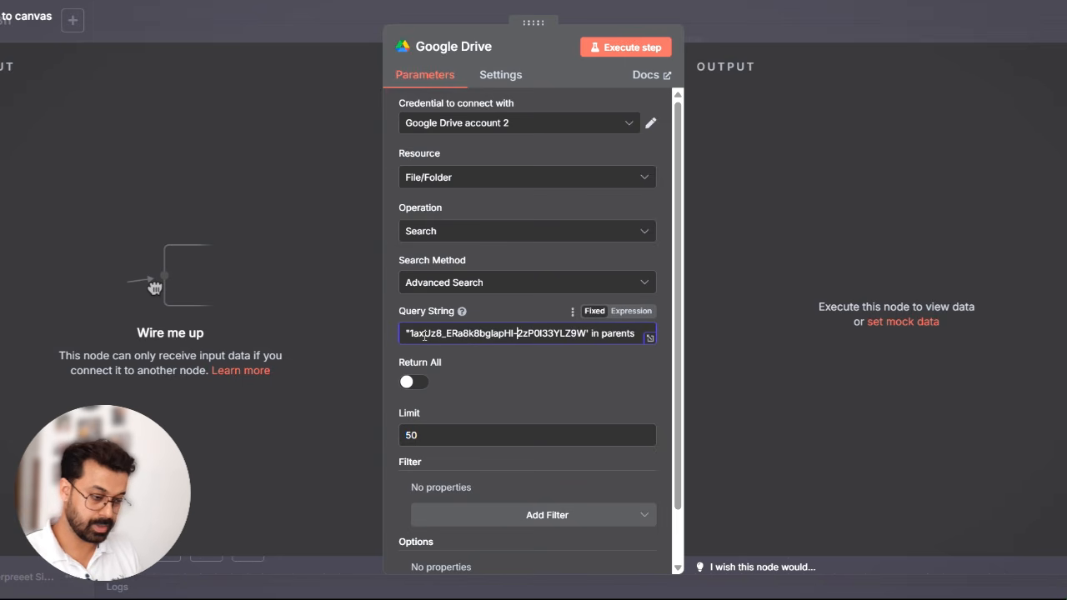
key("Home")
key("Delete")
type("'")
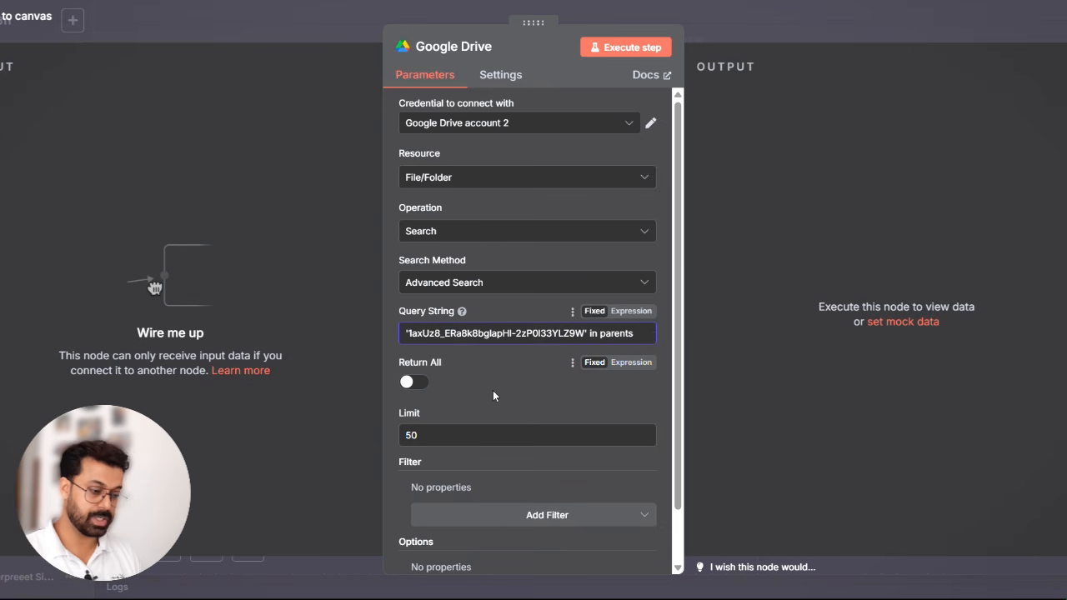
- Turn on Return All for the Google Drive search and add a Folder filter
scroll(510, 373, "down", 1)
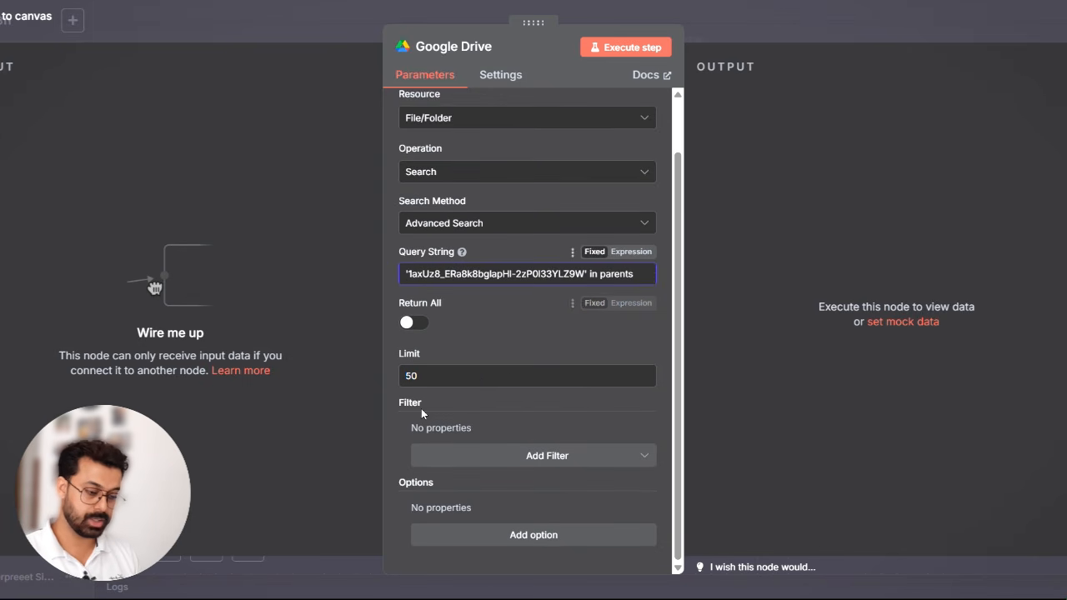
scroll(421, 408, "up", 1)
left_click(431, 380)
left_click(503, 456)
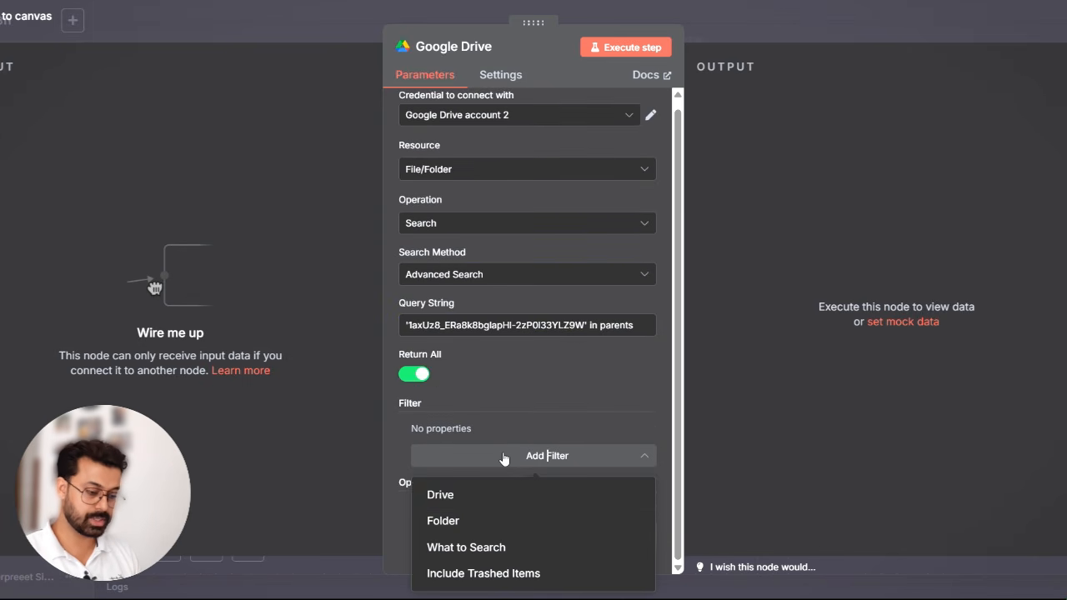
left_click(476, 523)
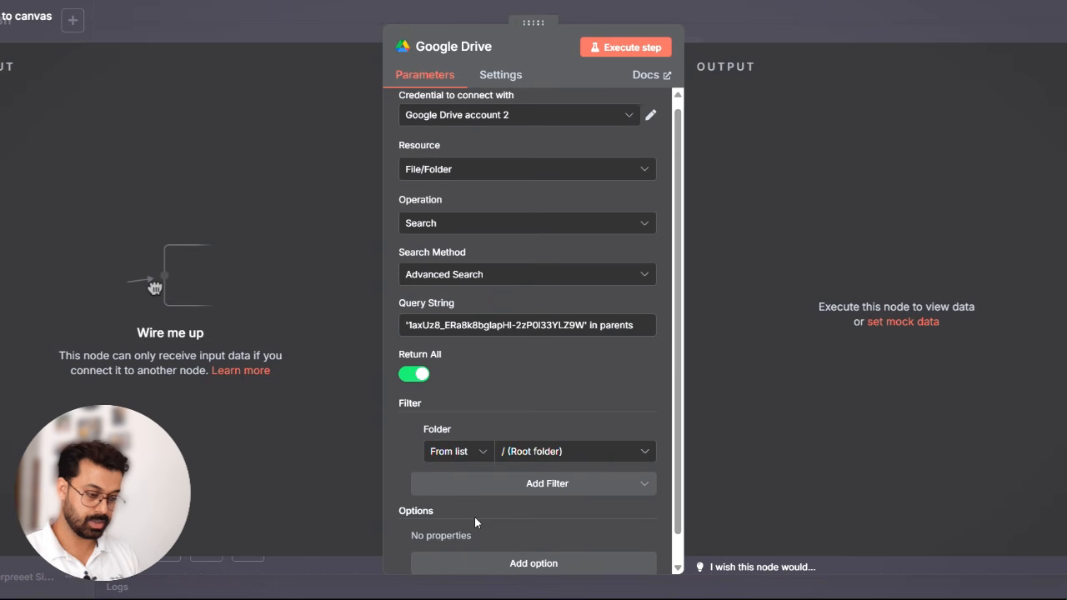
- Set the Google Drive search's Folder filter to the Happy Feets folder
left_click(560, 452)
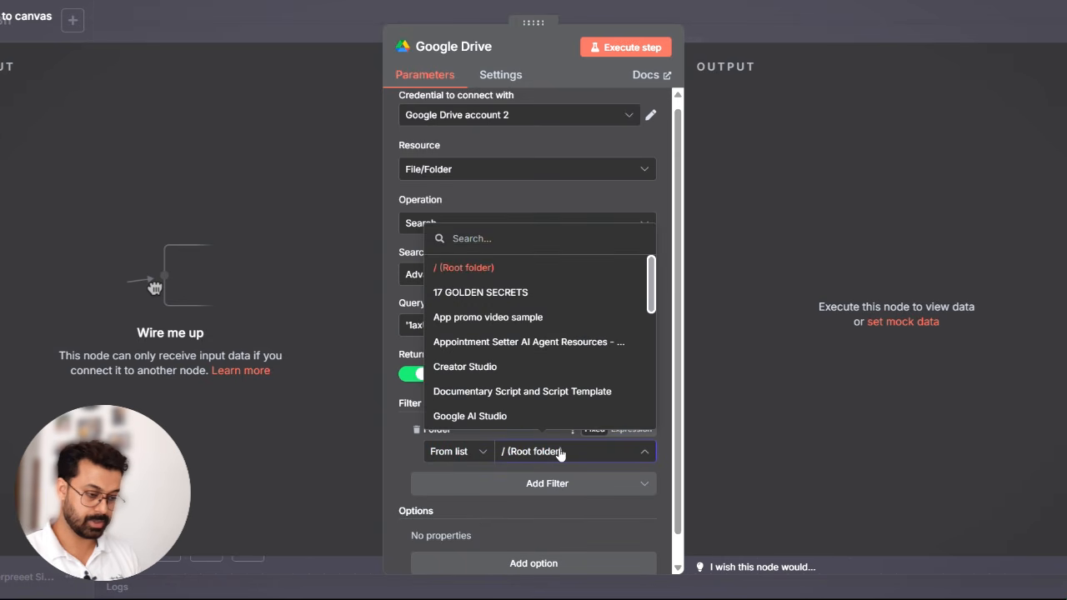
scroll(550, 326, "down", 3)
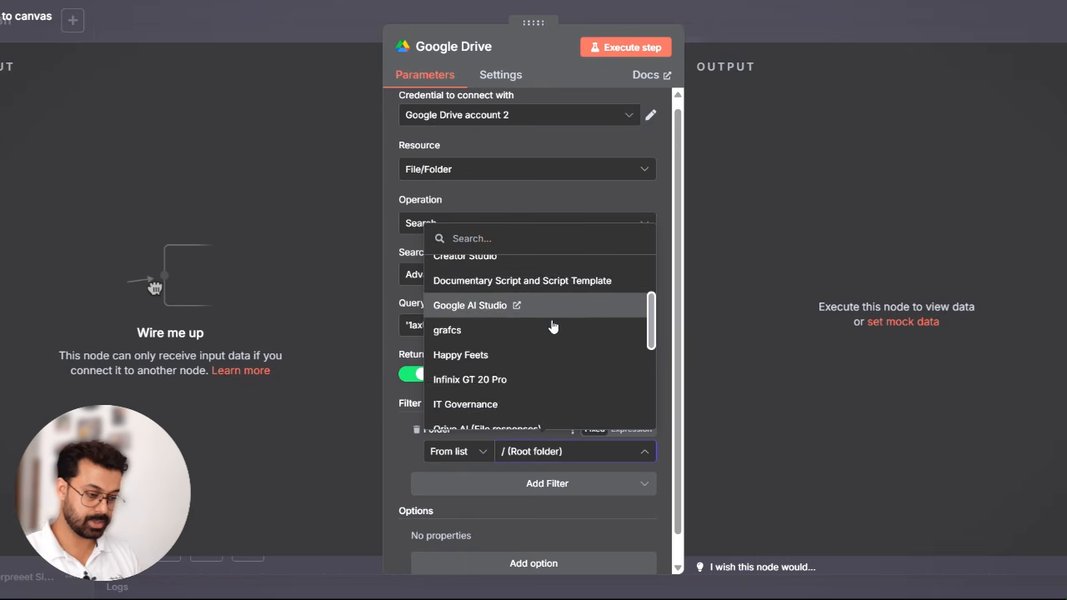
left_click(495, 346)
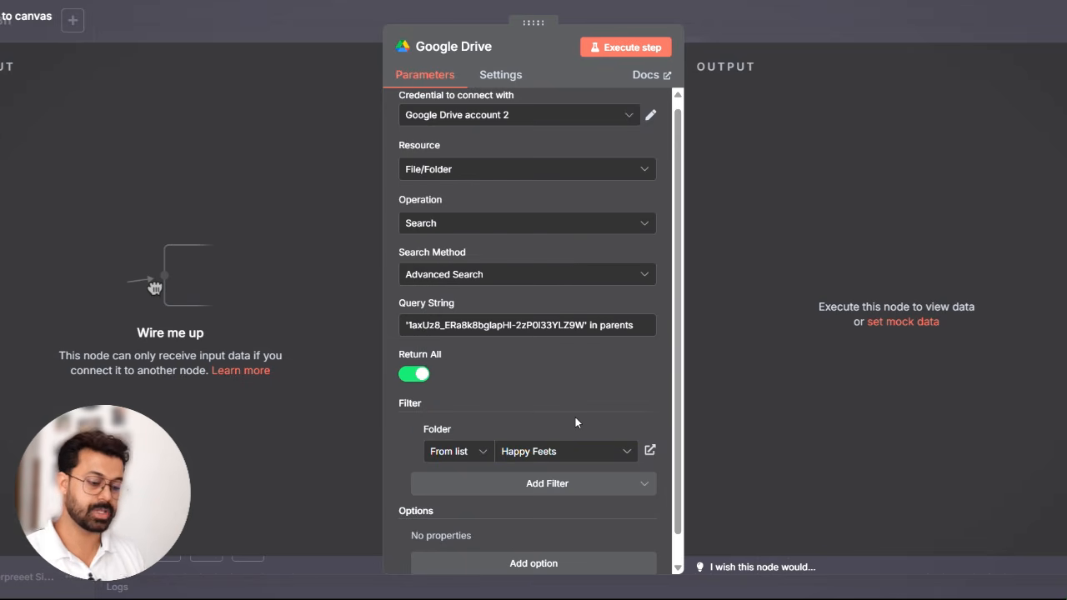
- Add a Fields option with ID, mimeType and Name to the Google Drive search, execute the step and close the node
scroll(525, 498, "down", 1)
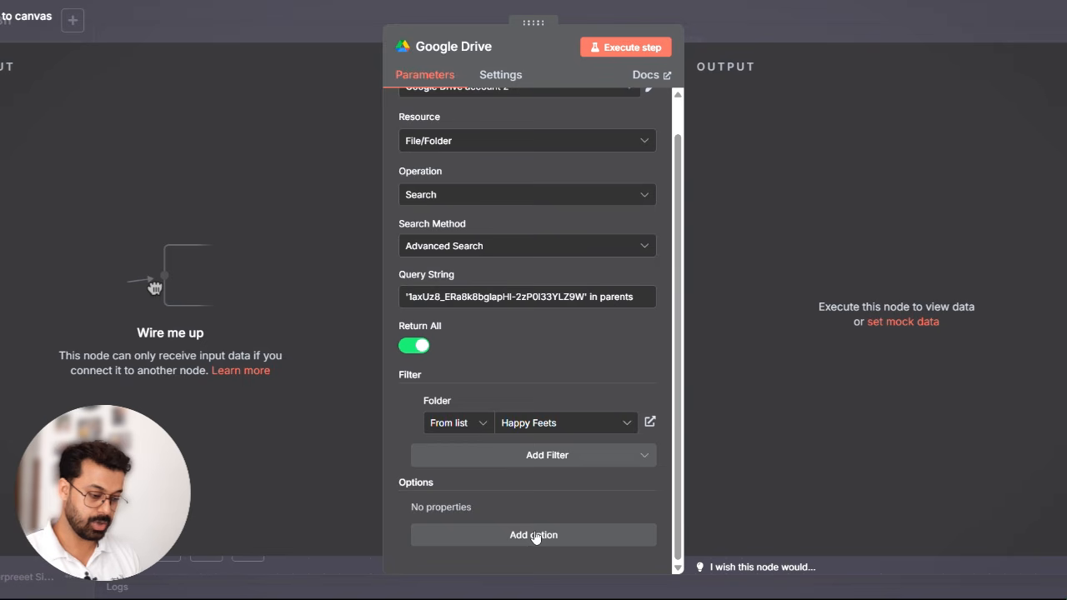
left_click(536, 538)
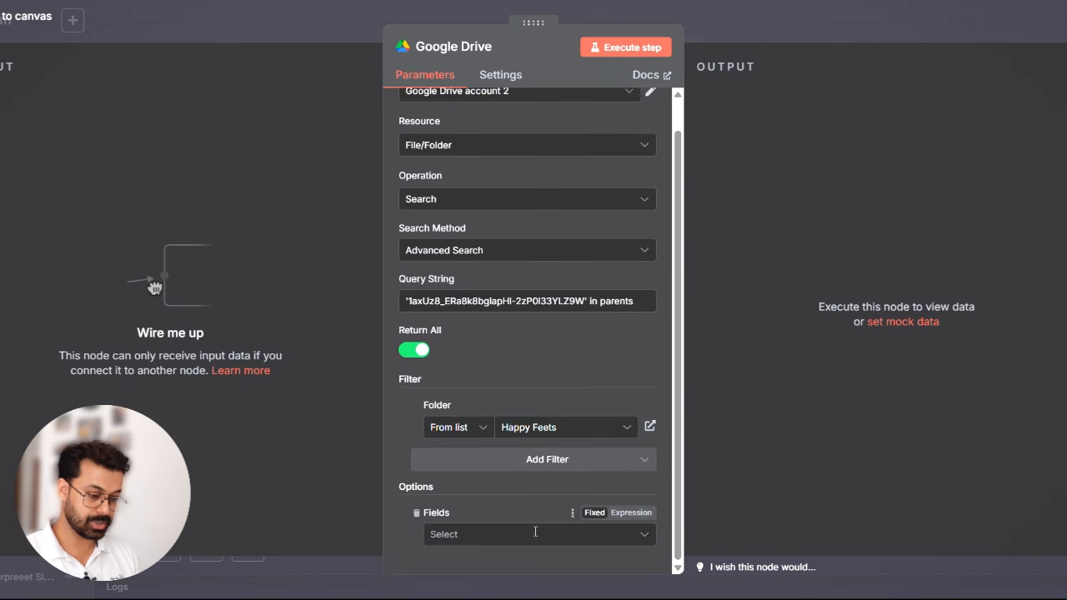
left_click(481, 535)
left_click(512, 462)
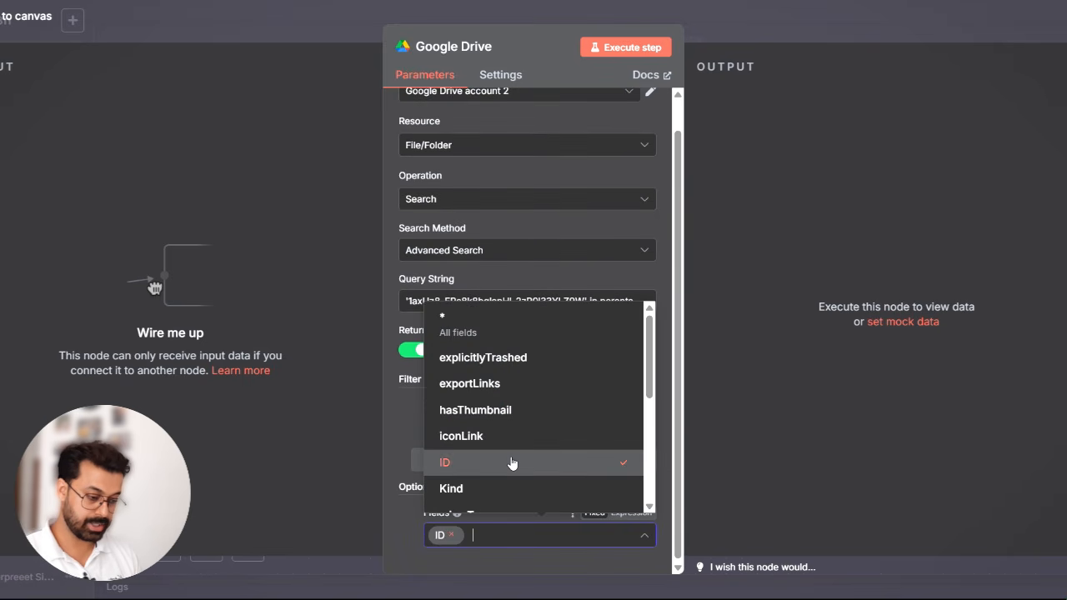
scroll(542, 451, "down", 1)
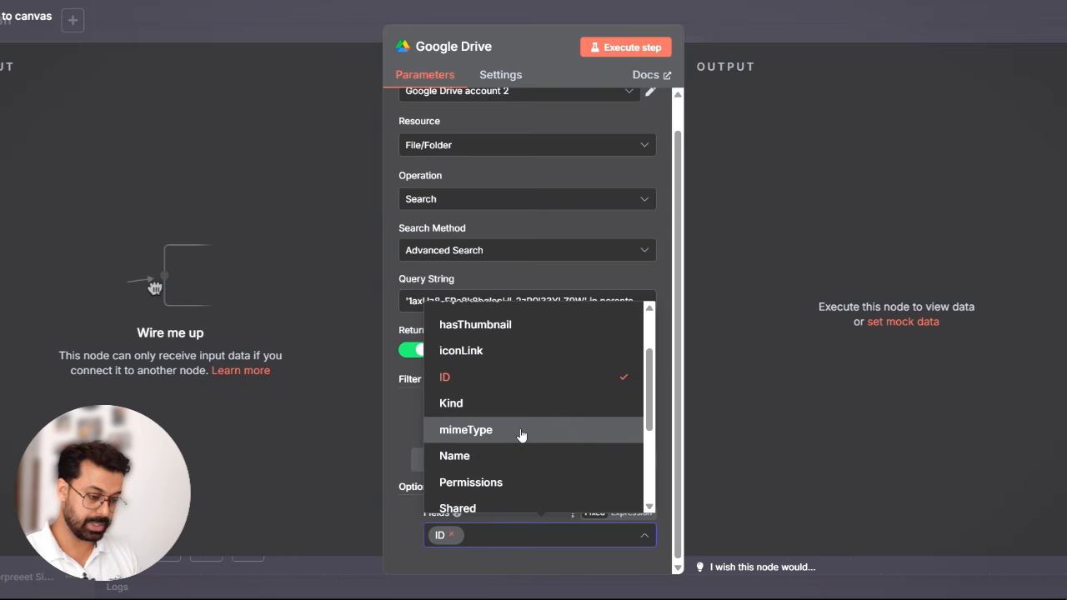
left_click(520, 435)
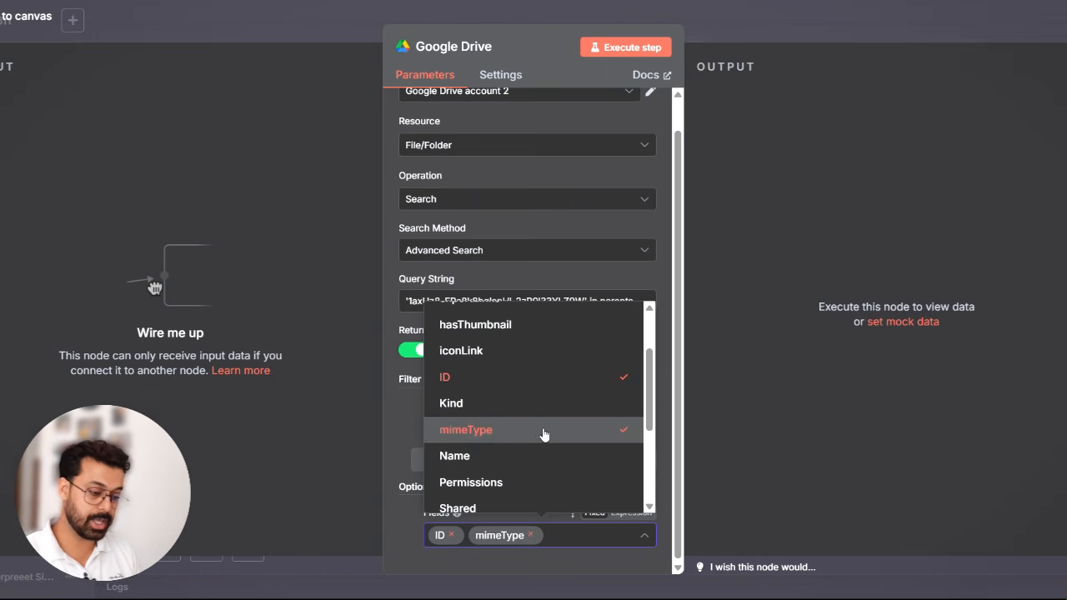
scroll(543, 434, "down", 2)
scroll(542, 433, "up", 1)
left_click(475, 411)
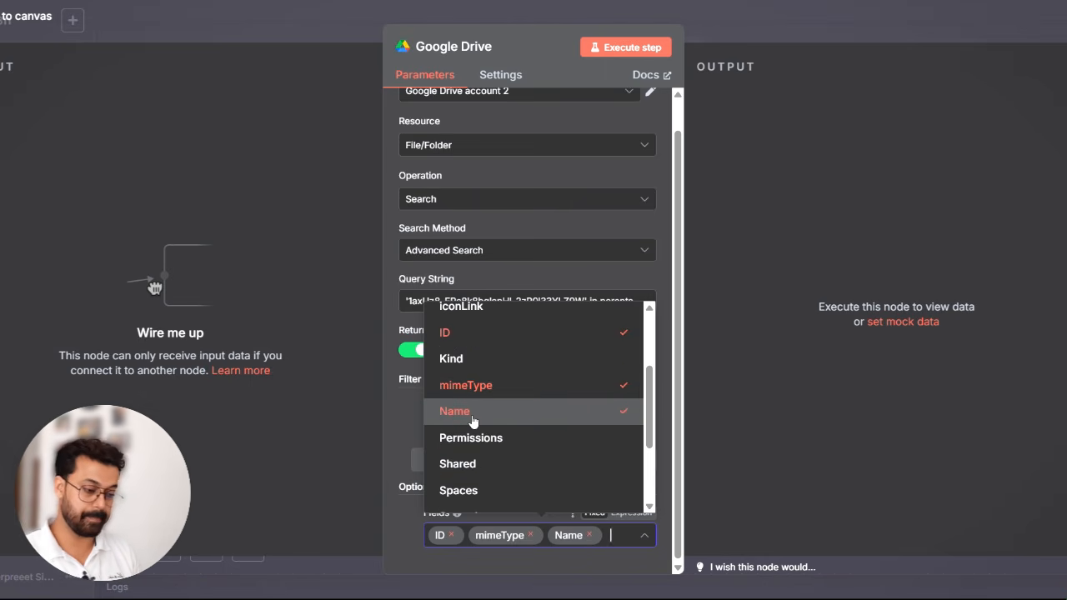
left_click(396, 423)
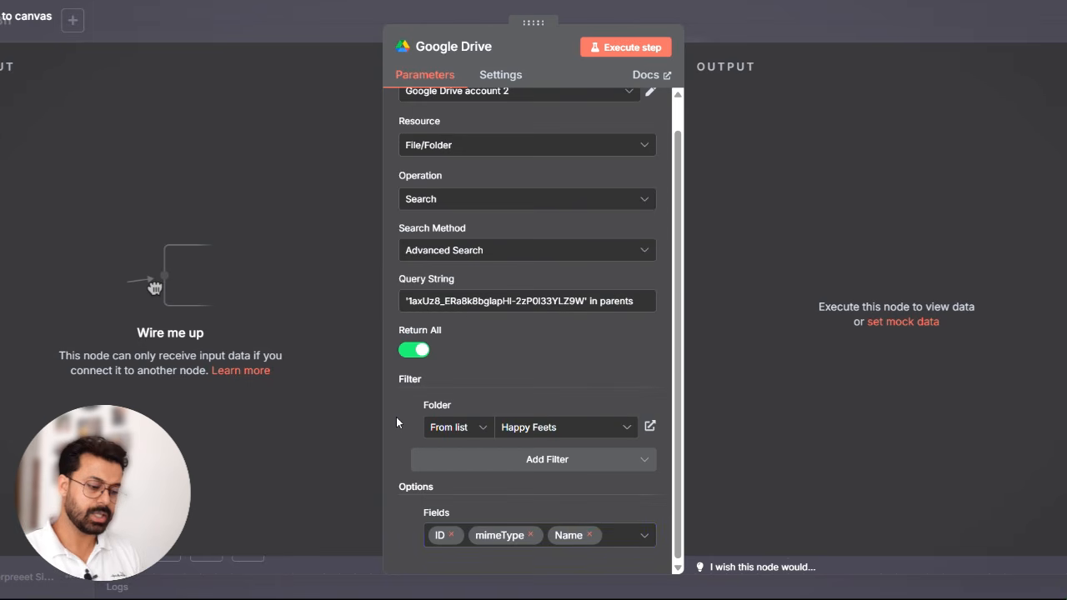
left_click(626, 48)
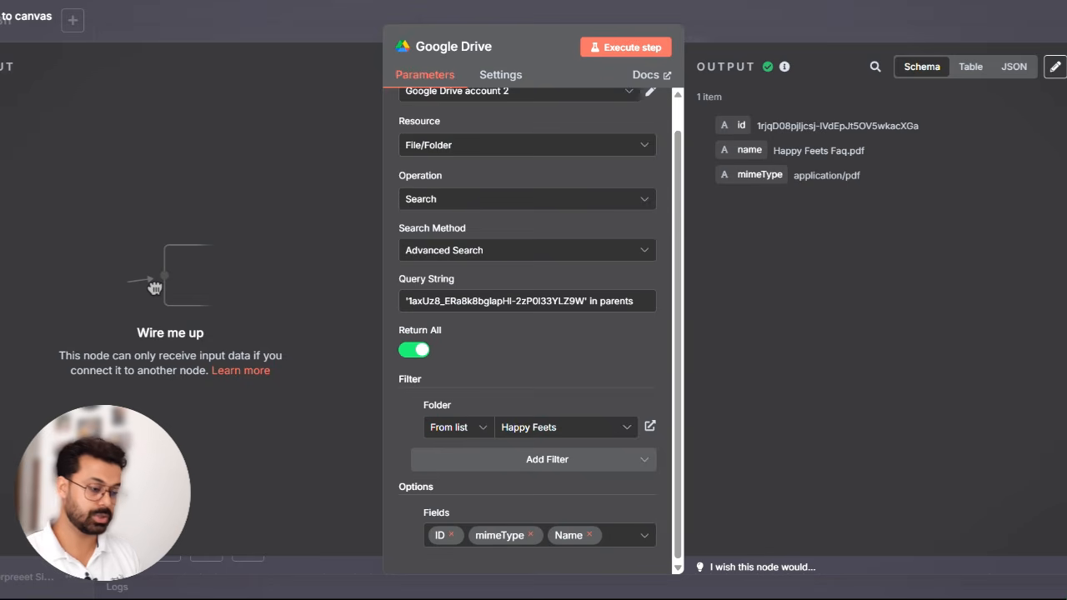
left_click(881, 17)
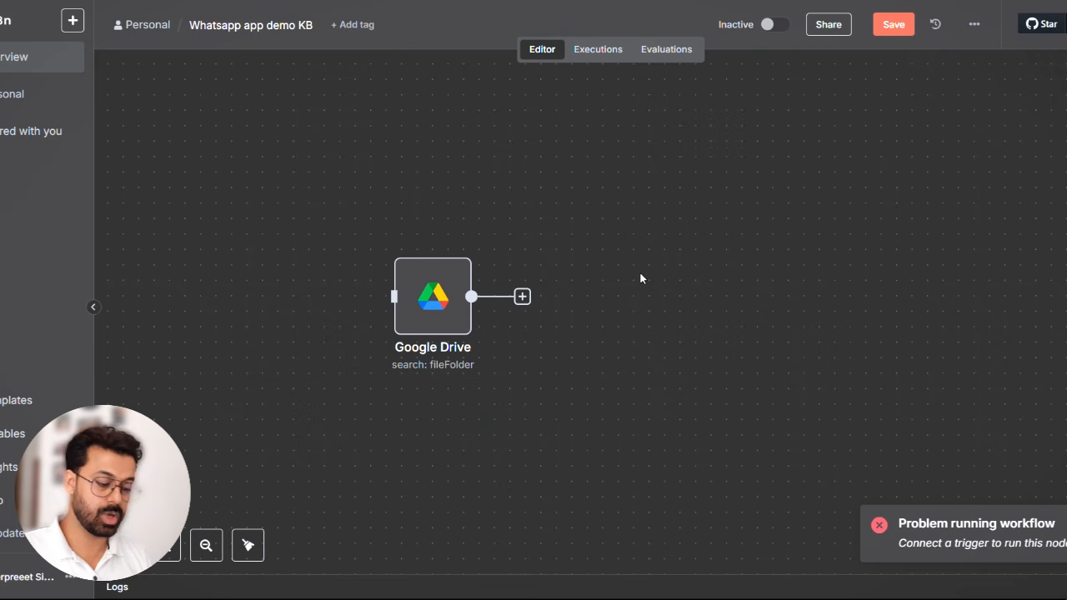
- Add a Google Drive node with the Download file action after the search node
left_click(522, 296)
type("drive")
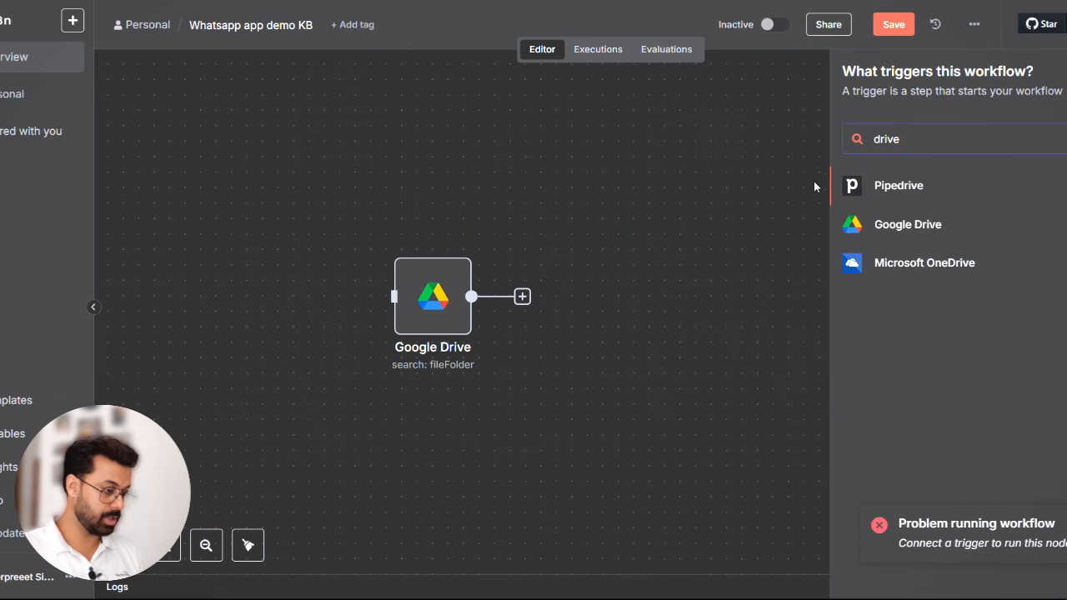
left_click(923, 235)
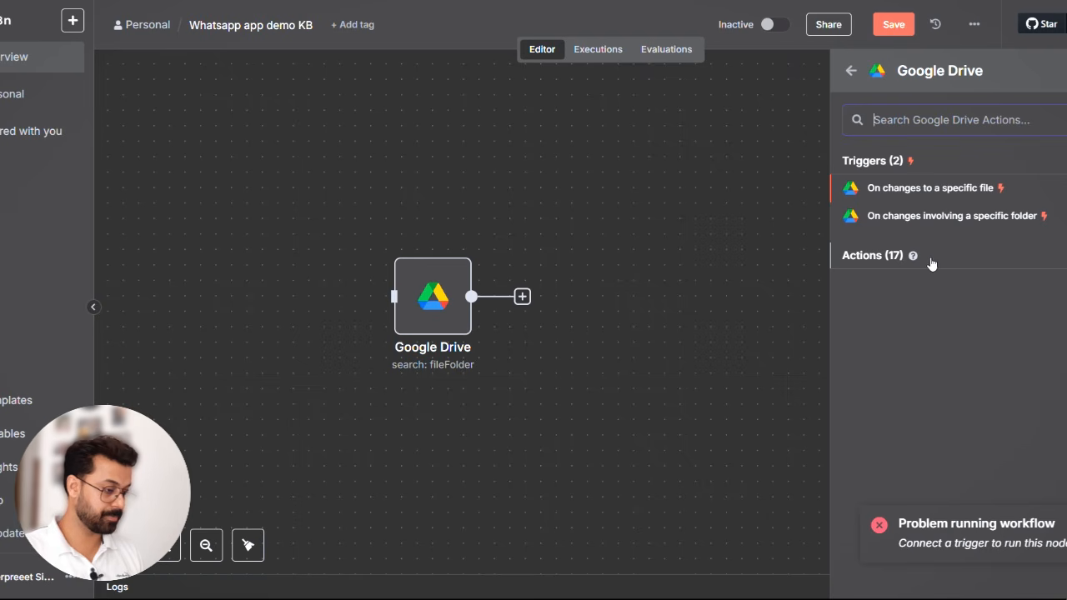
left_click(933, 261)
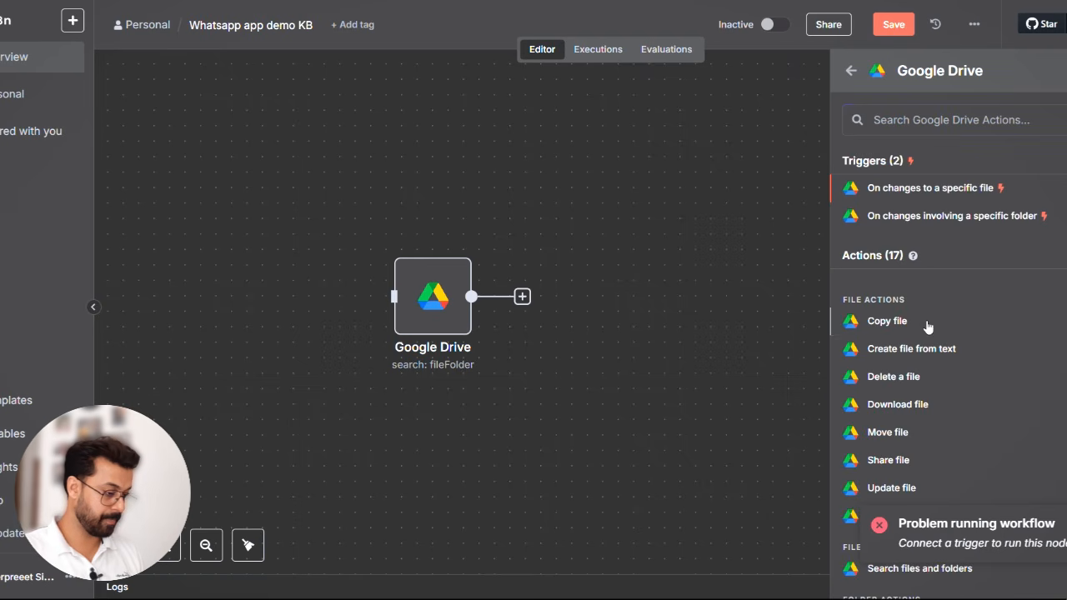
left_click(912, 403)
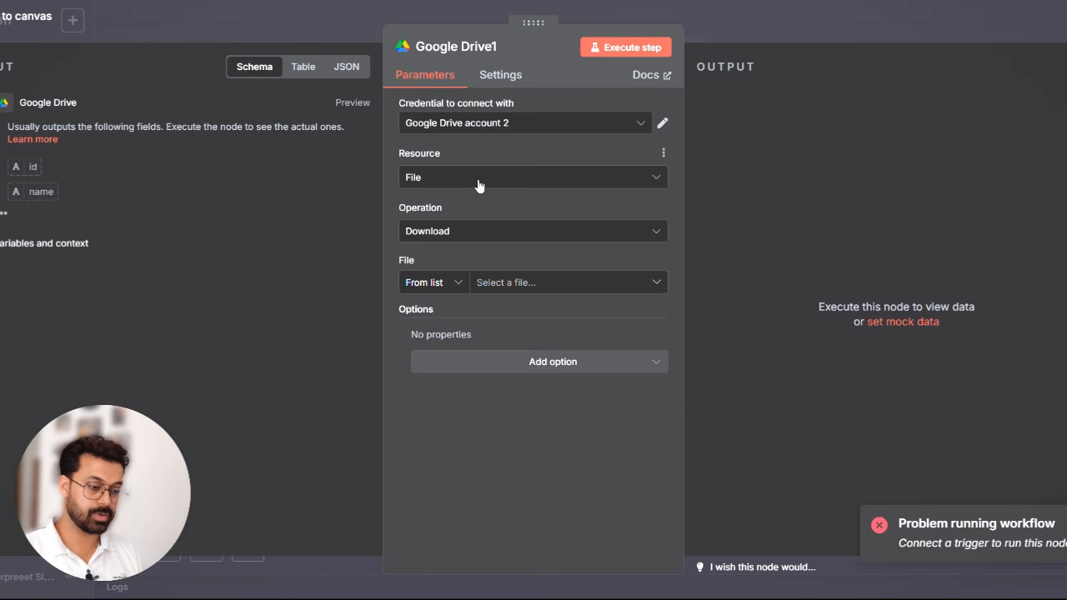
- Set the download node to pick its file By ID using the search node's id, {{ $json.id }}, and close the node
left_click(436, 283)
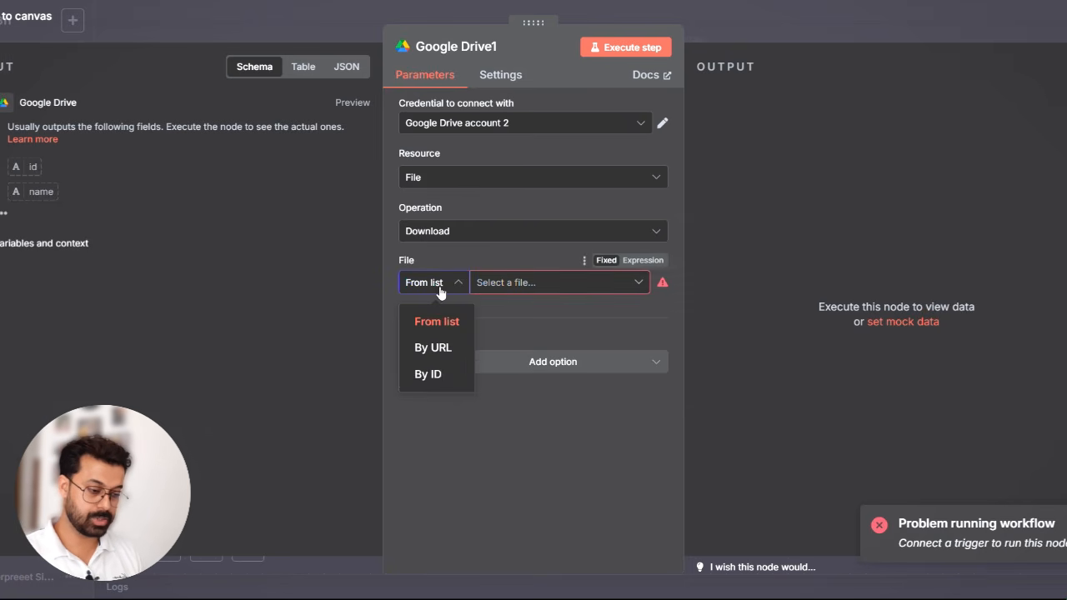
left_click(439, 374)
left_click(528, 285)
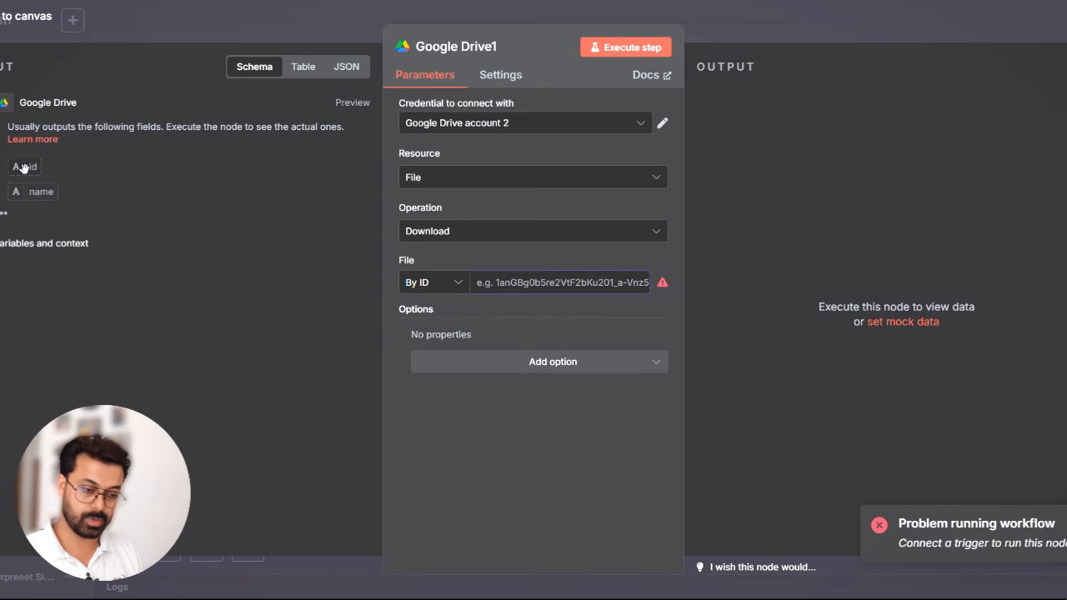
left_click_drag(548, 290, 549, 288)
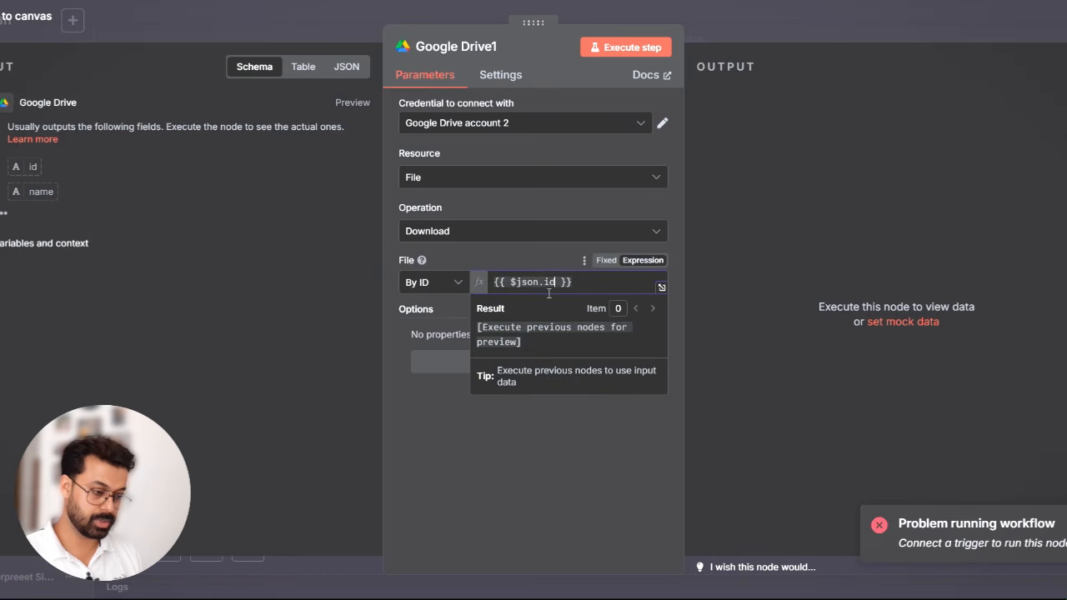
left_click(565, 335)
key("Escape")
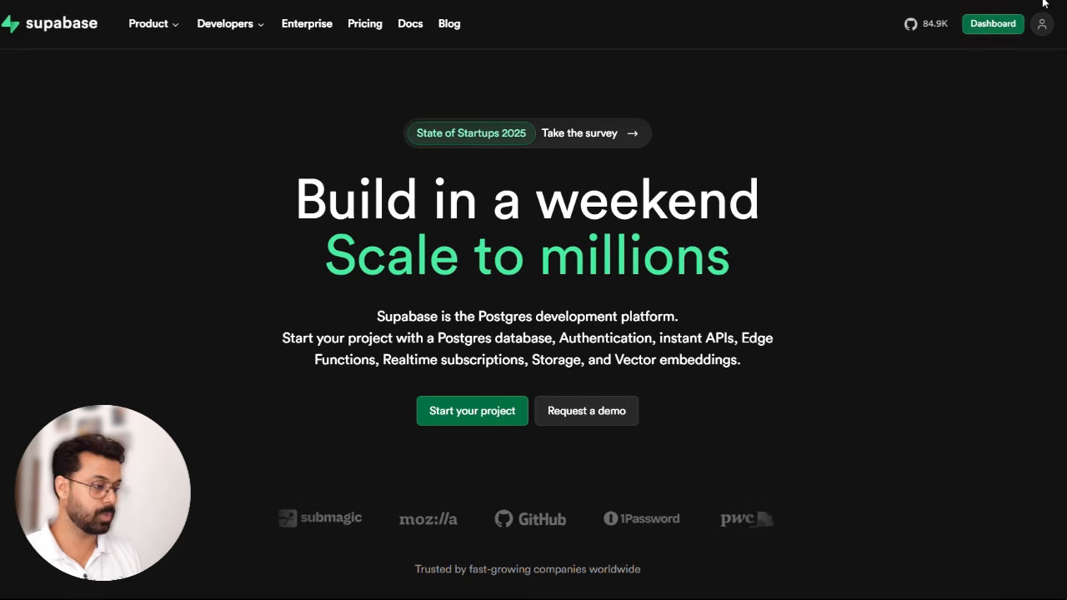
- Open the Supabase dashboard and go to the existing project in the free-plan organization
left_click(985, 32)
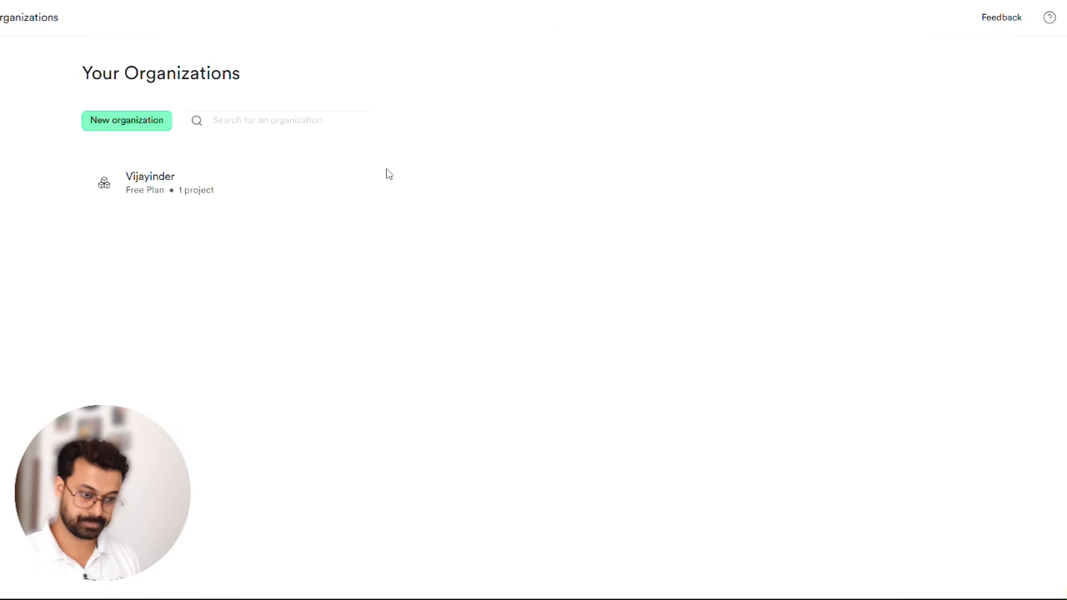
left_click(234, 194)
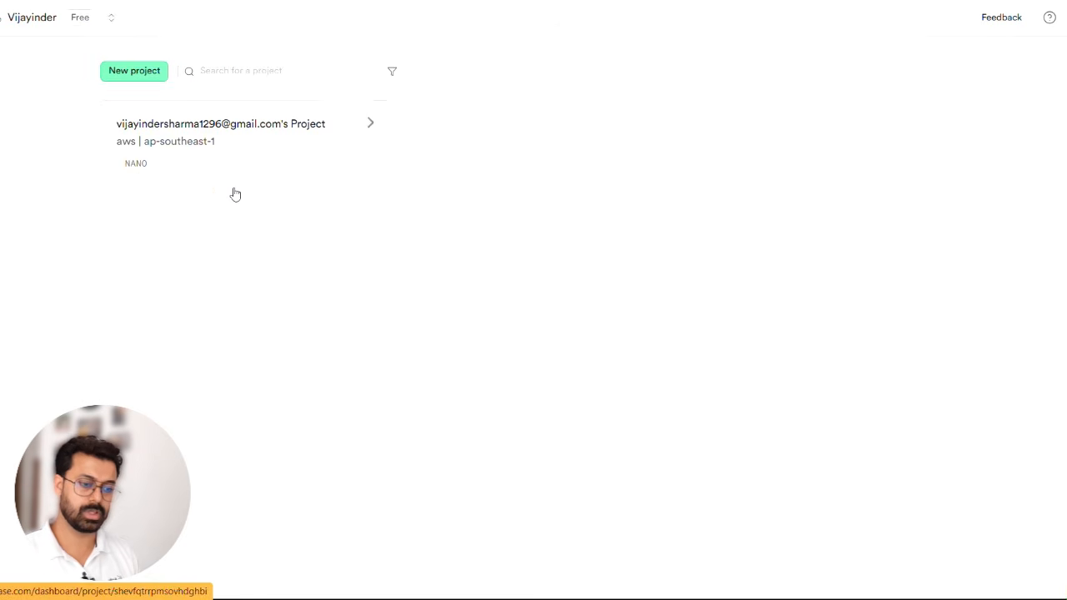
left_click(235, 194)
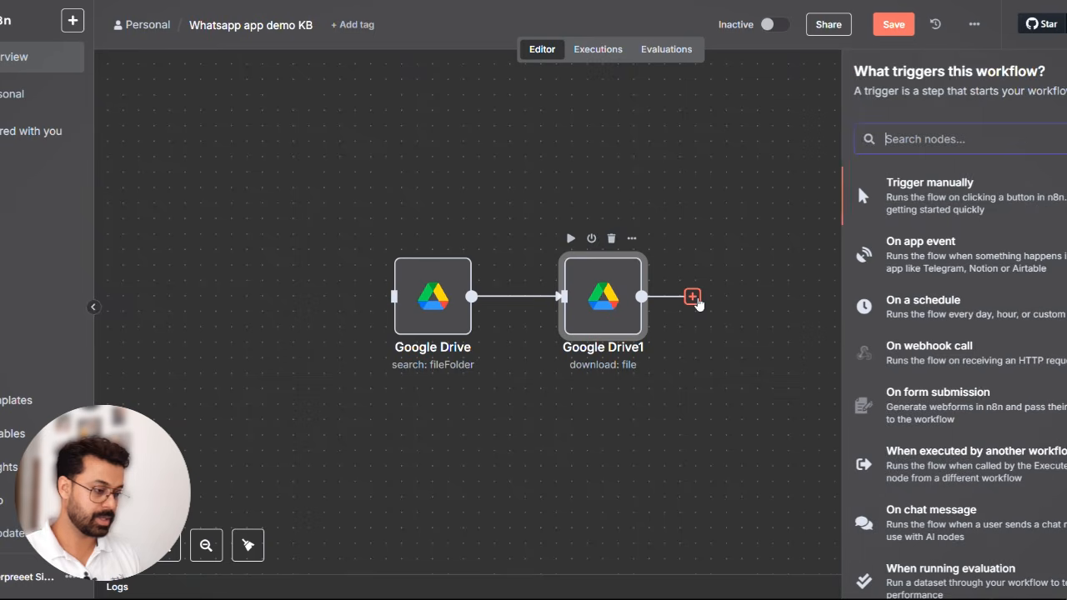
- In n8n, add a Supabase Vector Store node with the Add documents to vector store action after the download node
type("sup")
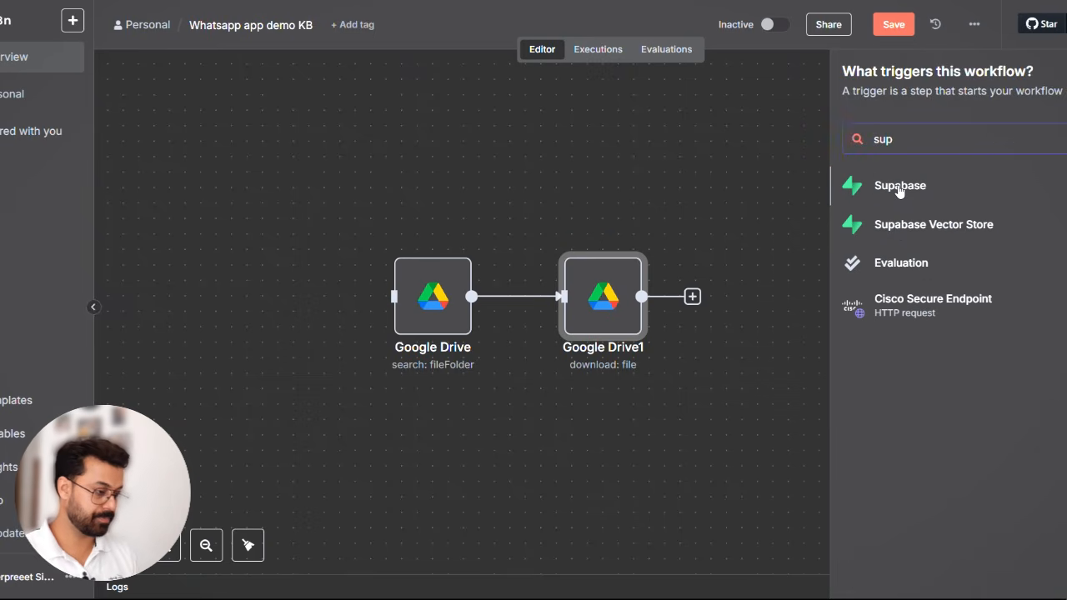
left_click(946, 232)
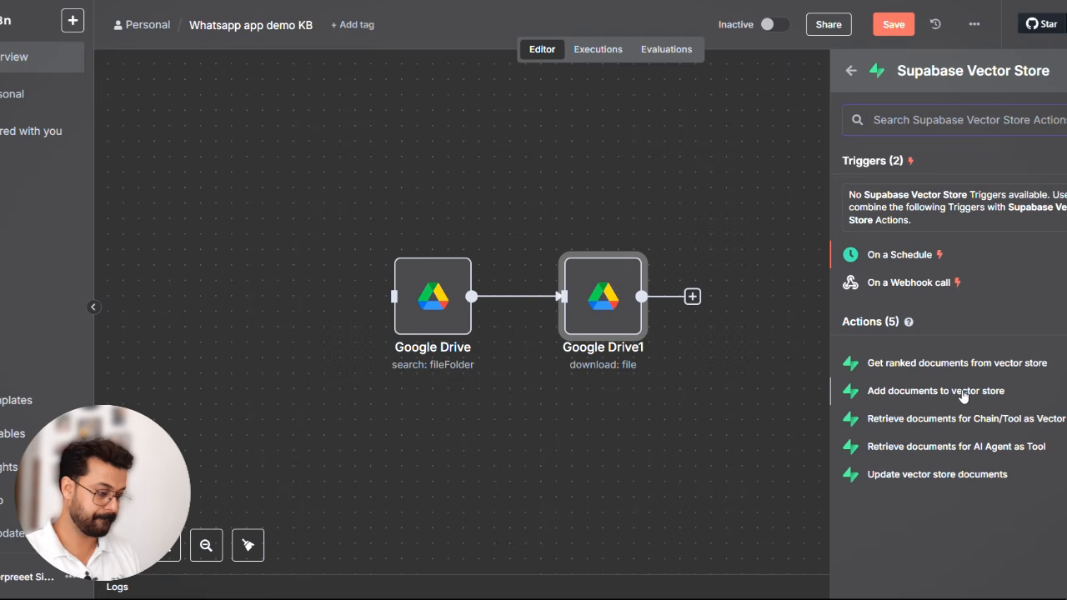
left_click(963, 395)
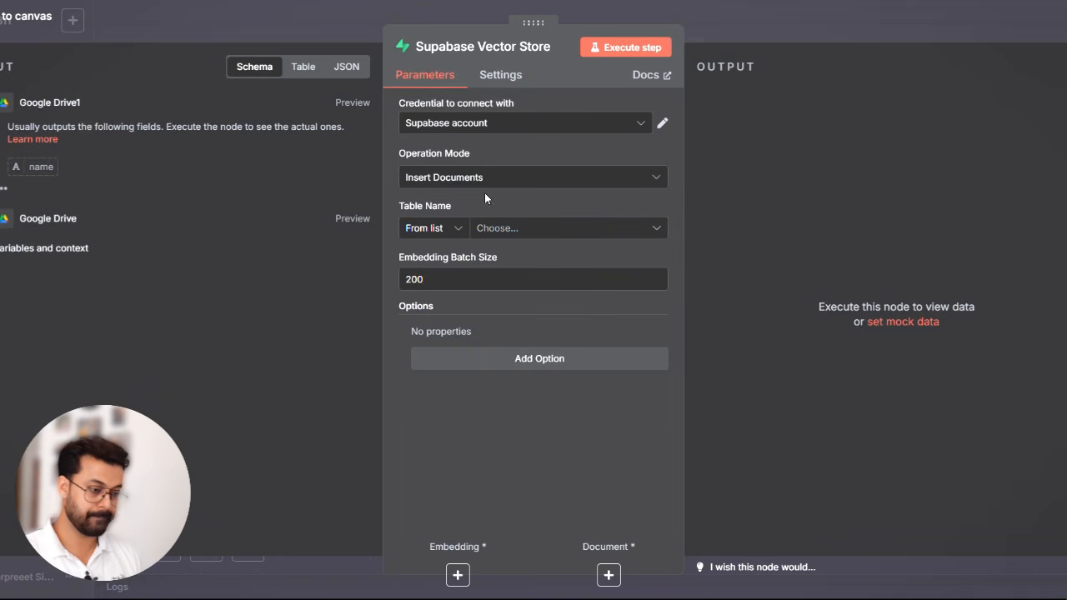
- Create a new Supabase credential for the vector store node and clear its prefilled Service Role Secret field
left_click(501, 124)
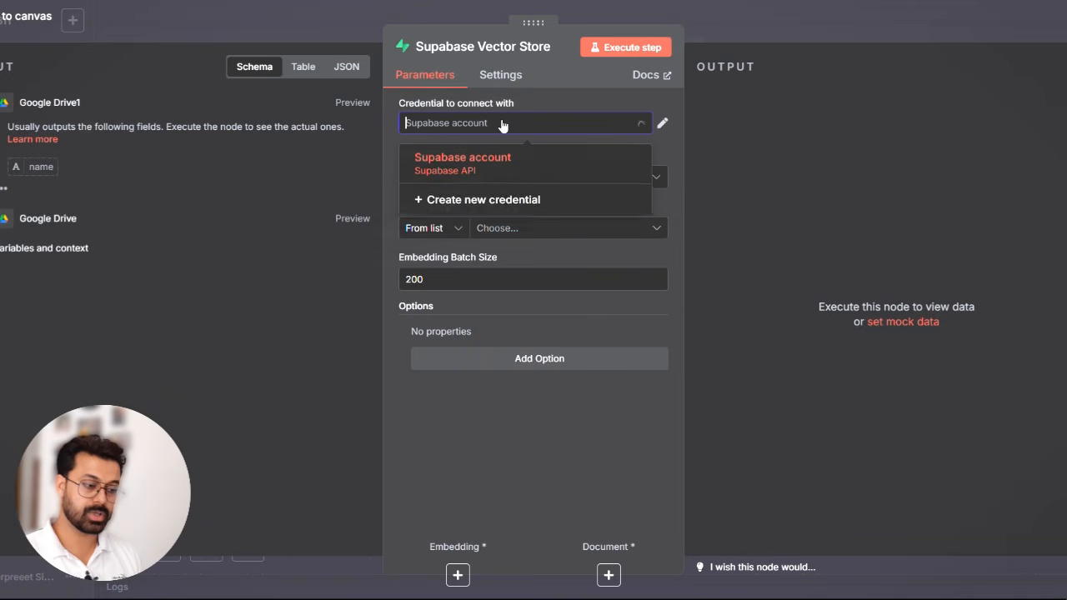
left_click(545, 201)
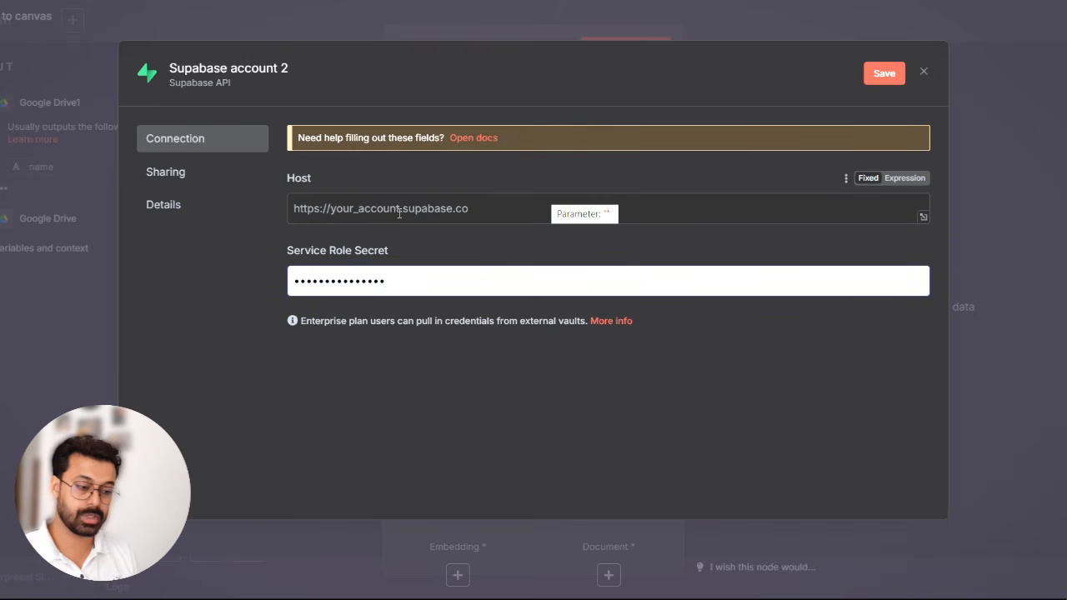
left_click(392, 278)
key("ctrl+a")
key("BackSpace")
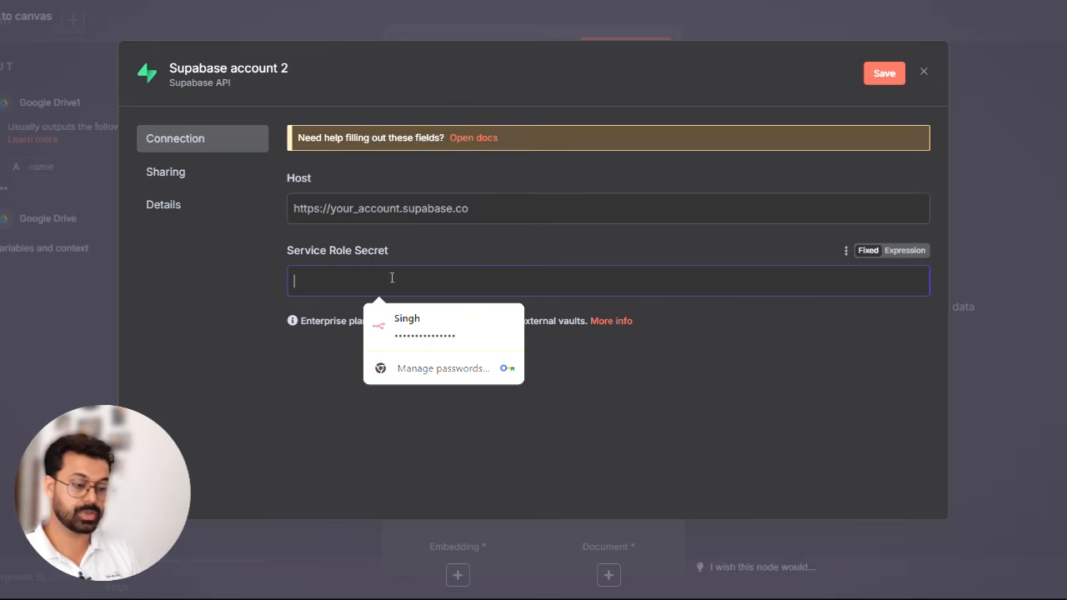
left_click(200, 309)
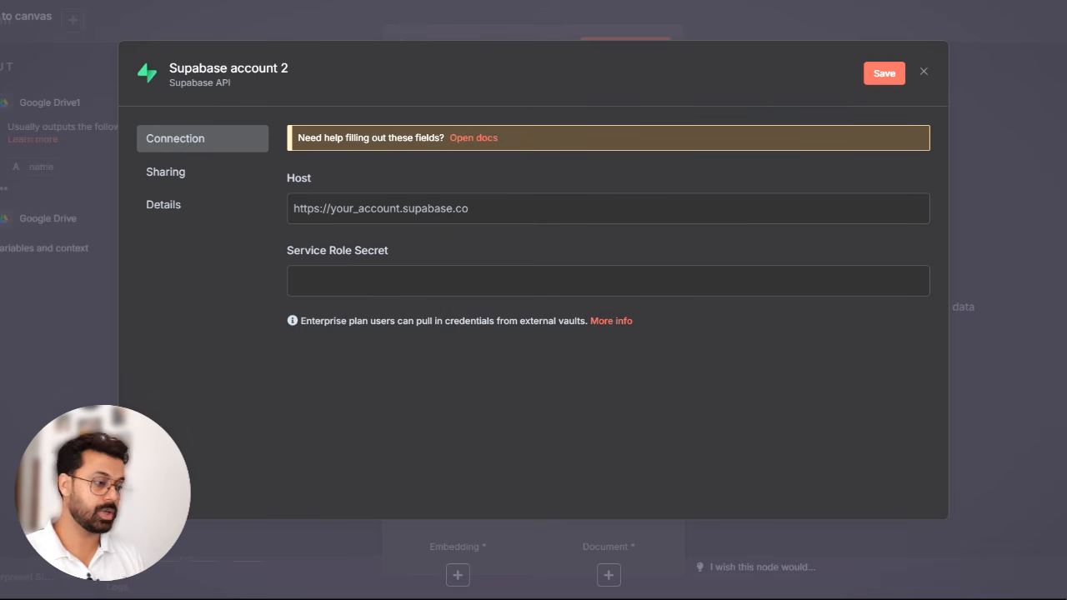
- Switch to Supabase and open the project's API Keys settings, followed by its Data API settings
key("ctrl+Tab")
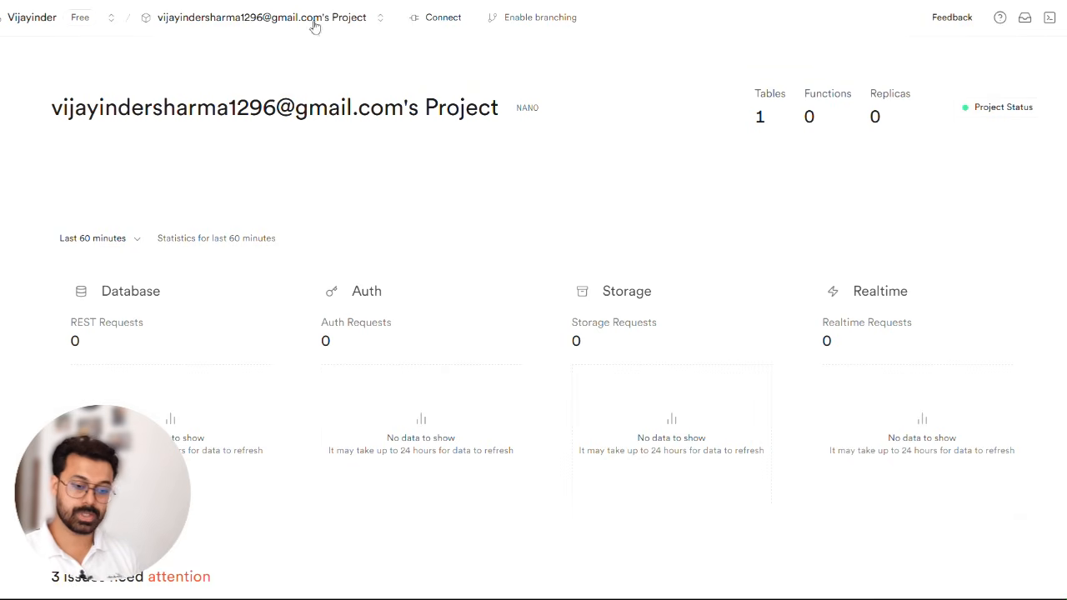
mouse_move(5, 450)
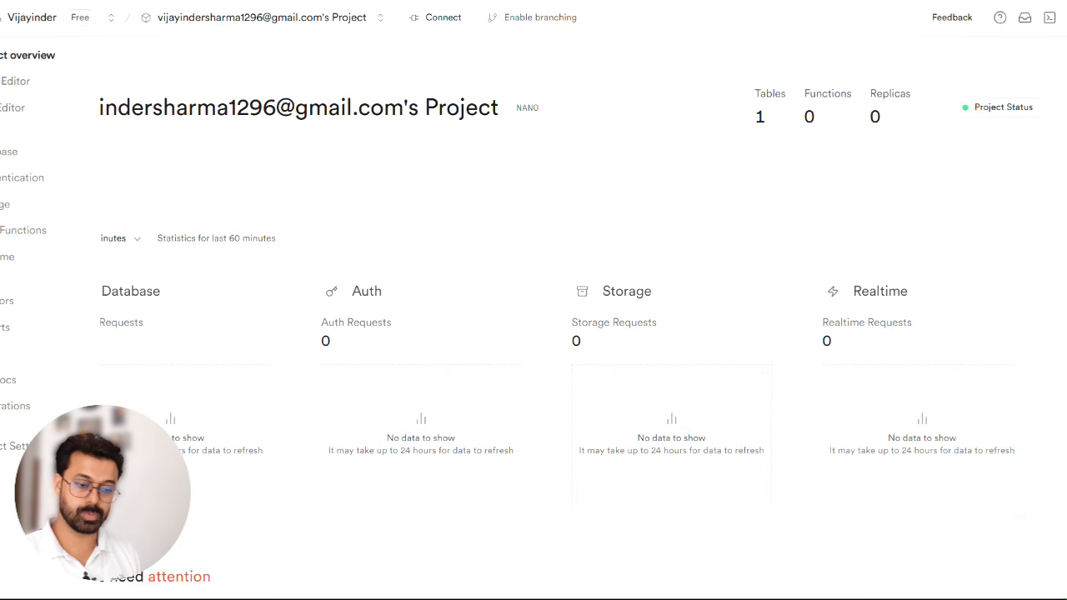
left_click(17, 450)
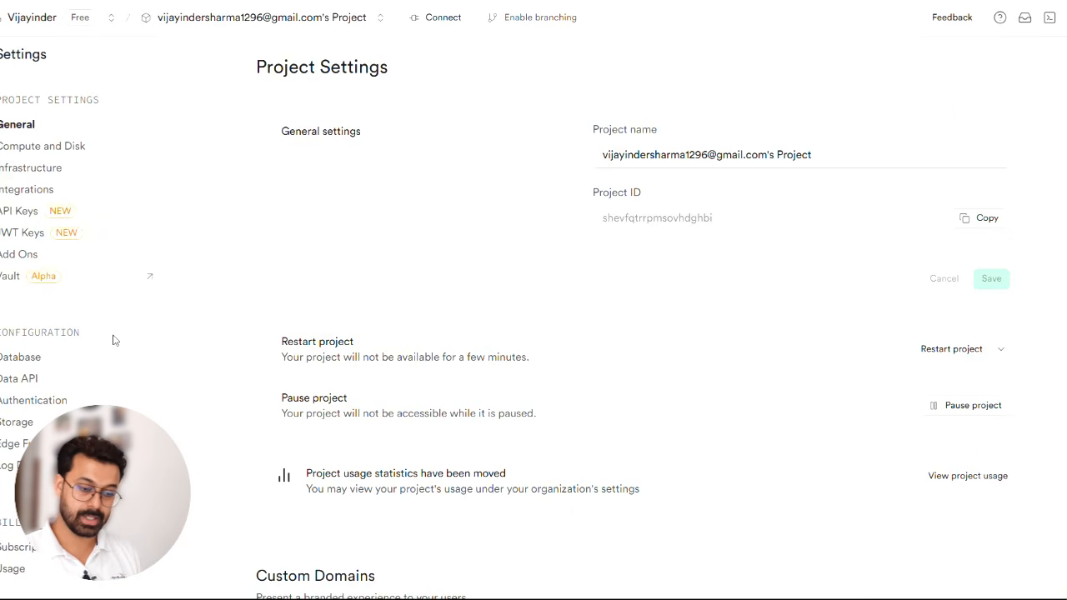
left_click(14, 213)
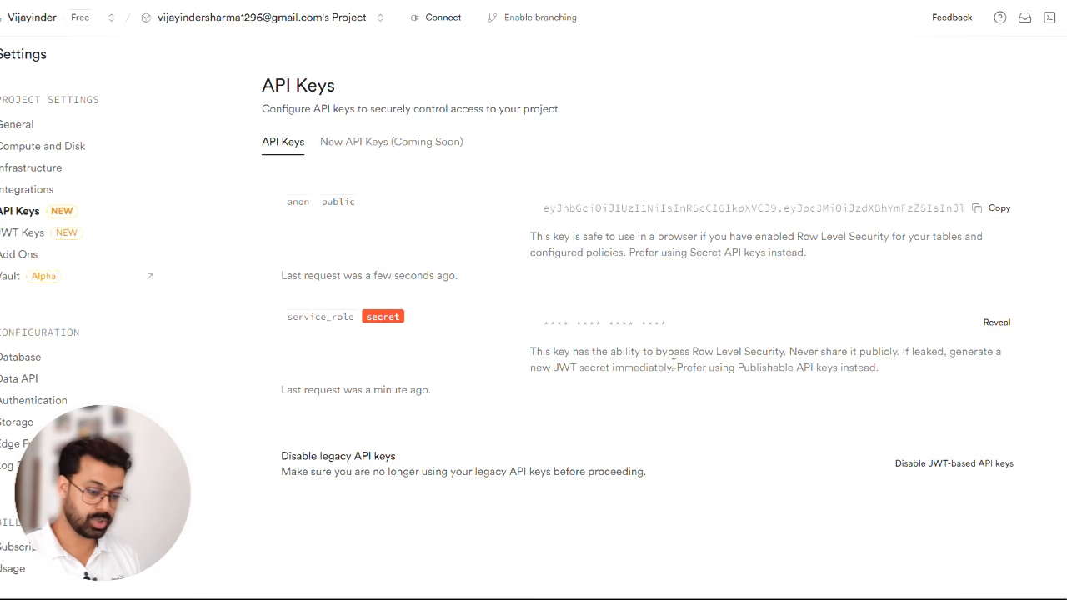
left_click(25, 378)
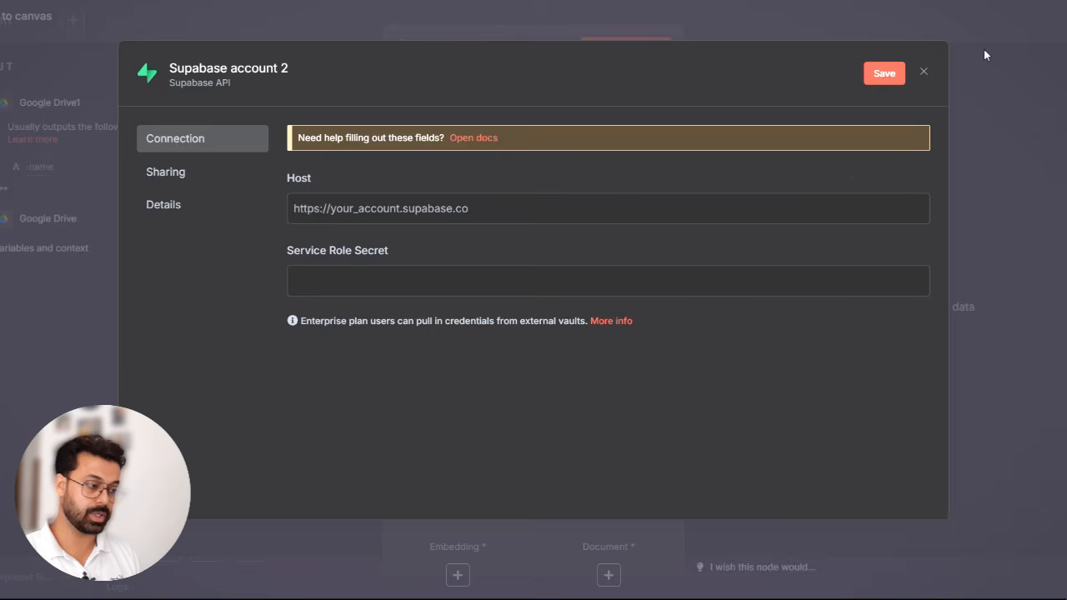
- Close the new Supabase credential without saving, then set the vector store node to Insert Documents into the happy_feets_faq table from the list
left_click(924, 72)
left_click(534, 412)
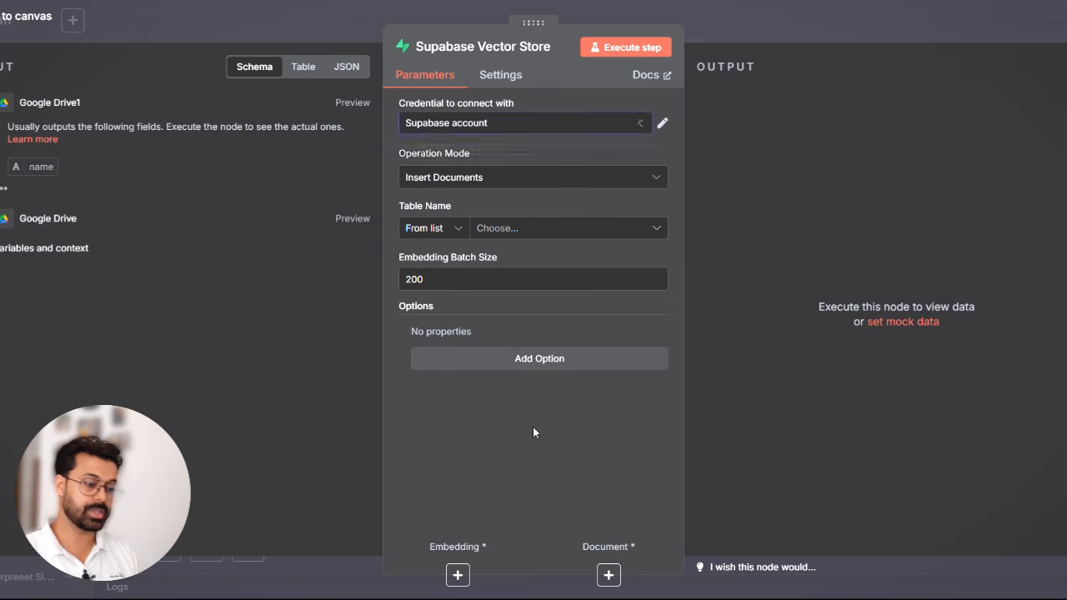
left_click(496, 182)
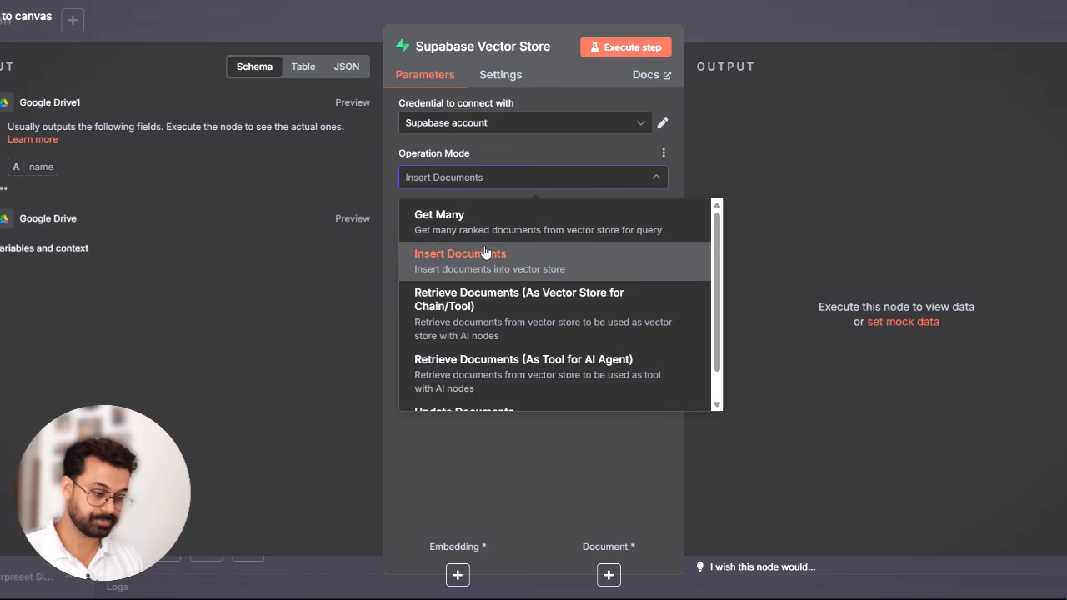
left_click(485, 252)
left_click(446, 230)
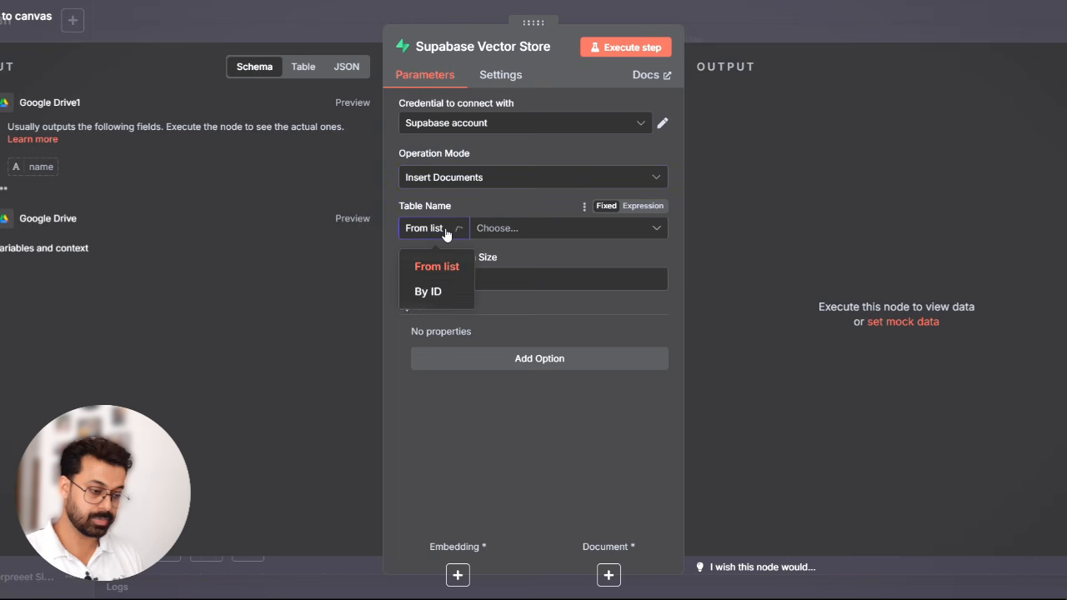
left_click(462, 266)
left_click(470, 260)
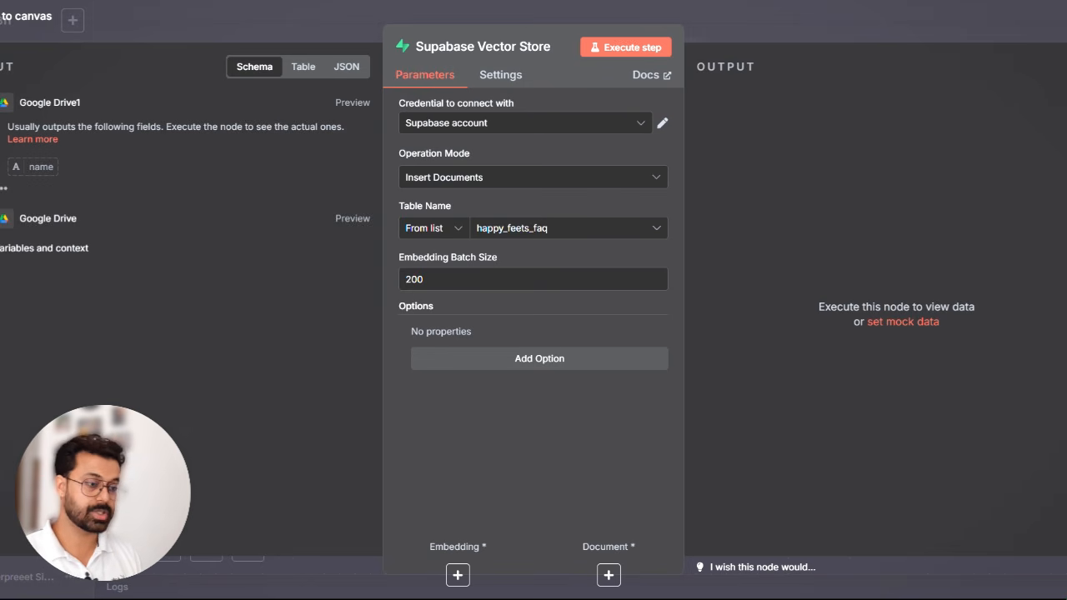
- Open the Supabase Vector Store node documentation and follow its vector store quickstart link to view the SQL for initializing the database
left_click(646, 77)
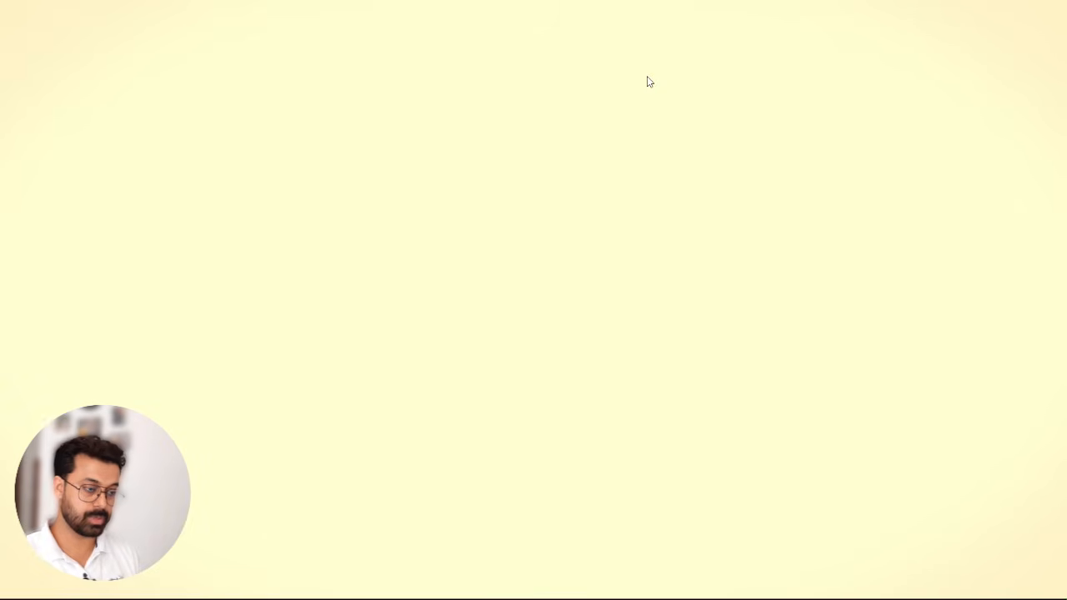
scroll(480, 304, "down", 5)
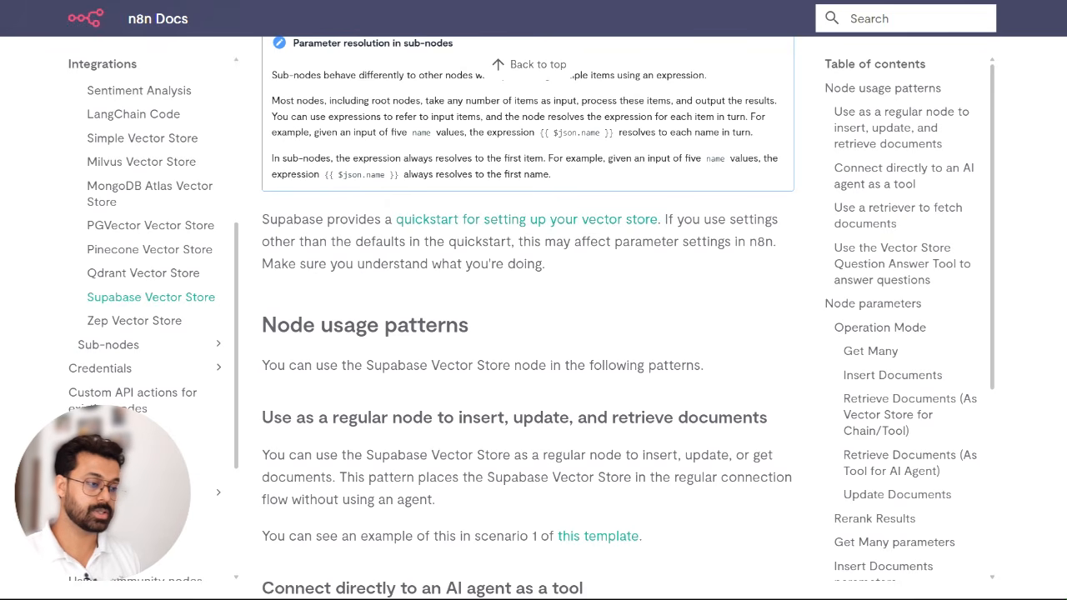
left_click(540, 226)
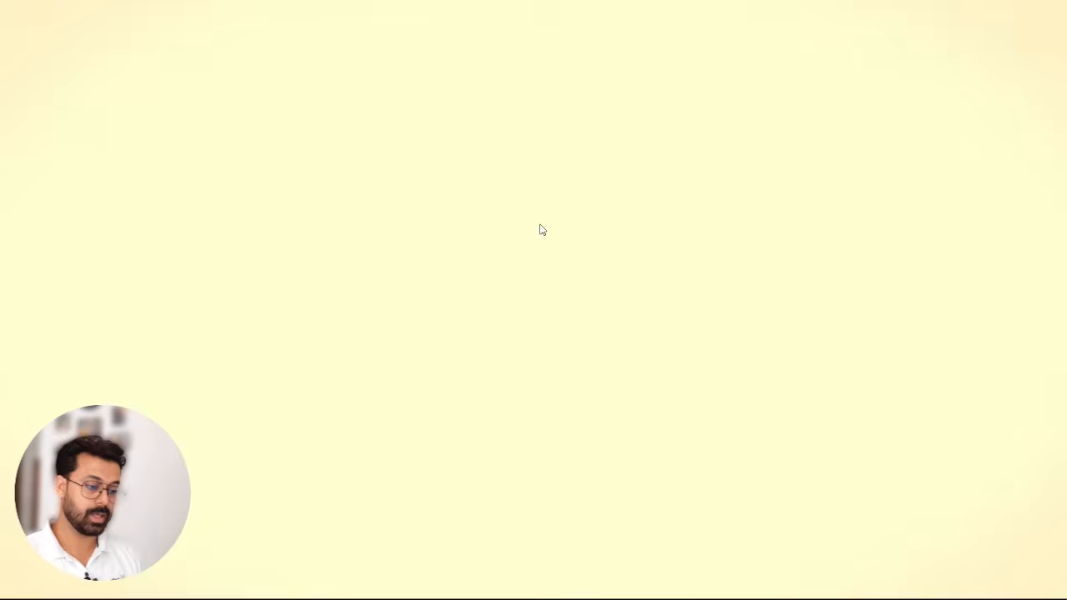
scroll(467, 345, "down", 3)
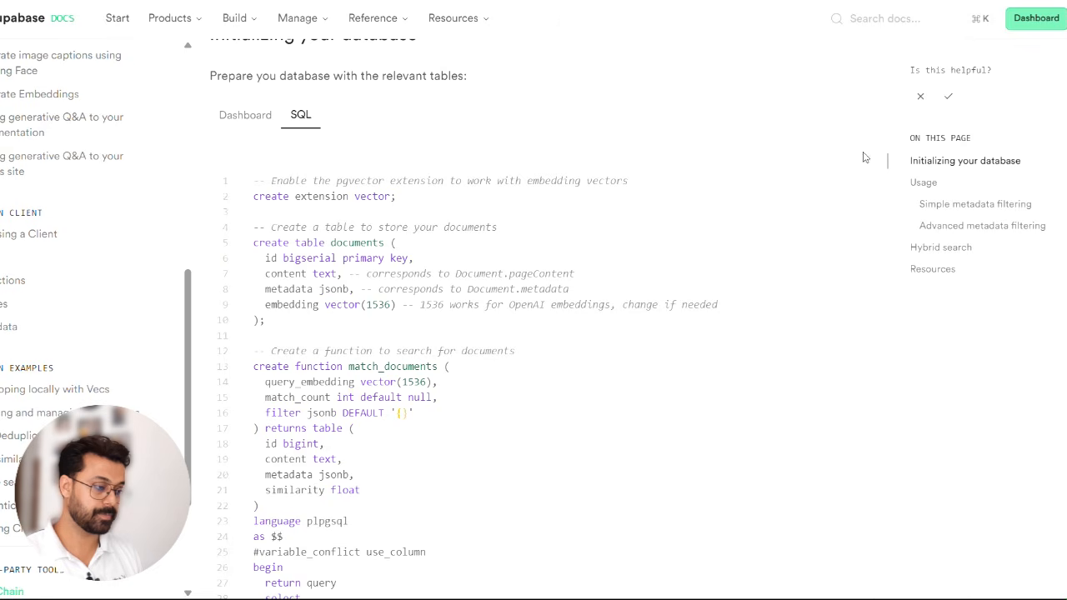
- Switch to the Supabase project and review the Document Storage and Search query in the SQL Editor and the happy_feets_faq table in the Table Editor
left_click(315, 2)
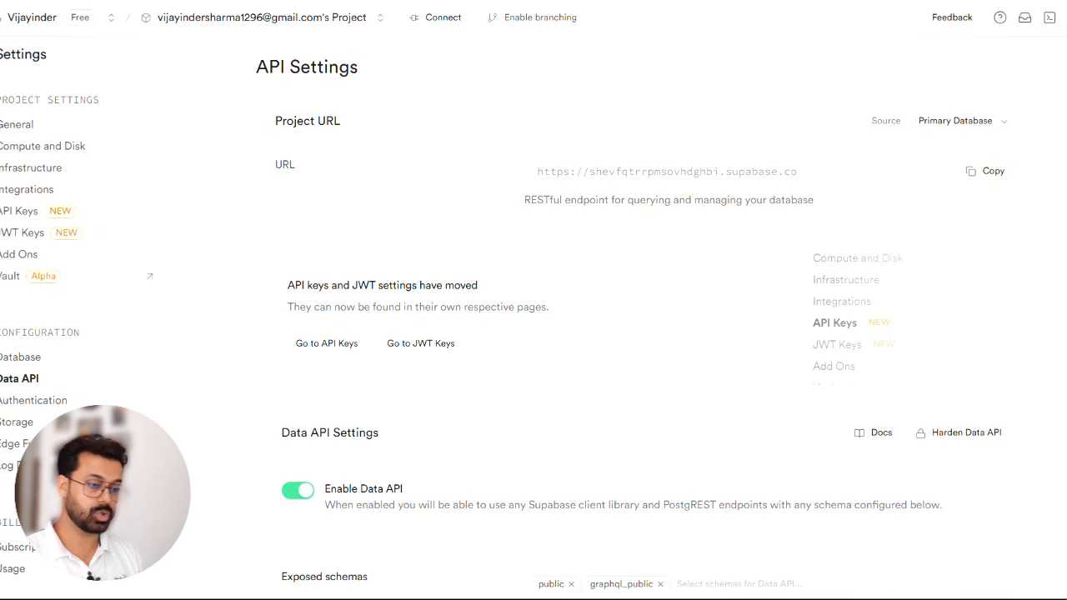
mouse_move(4, 55)
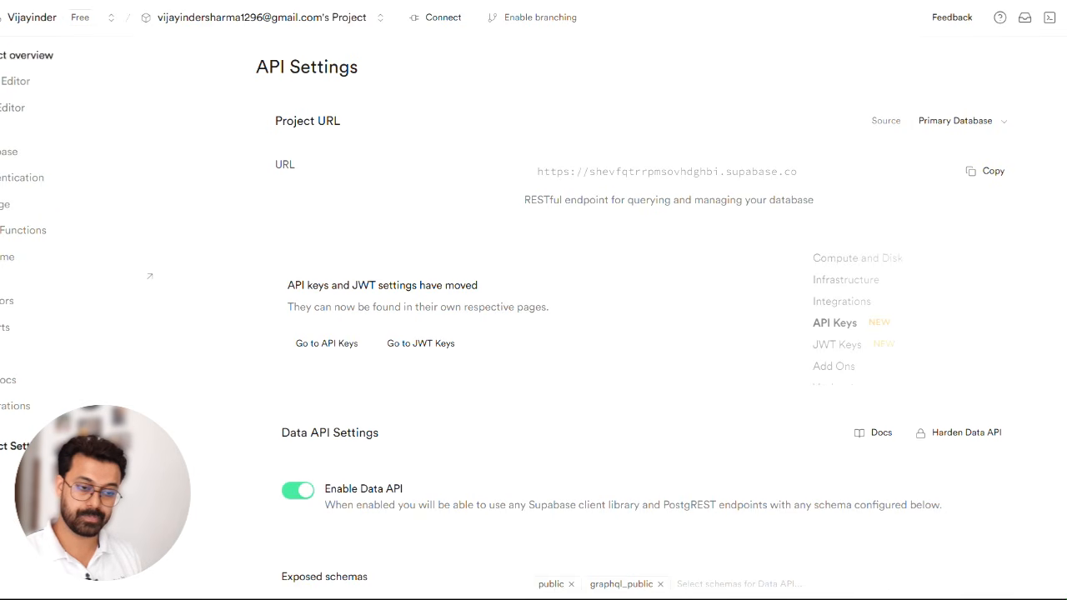
left_click(8, 108)
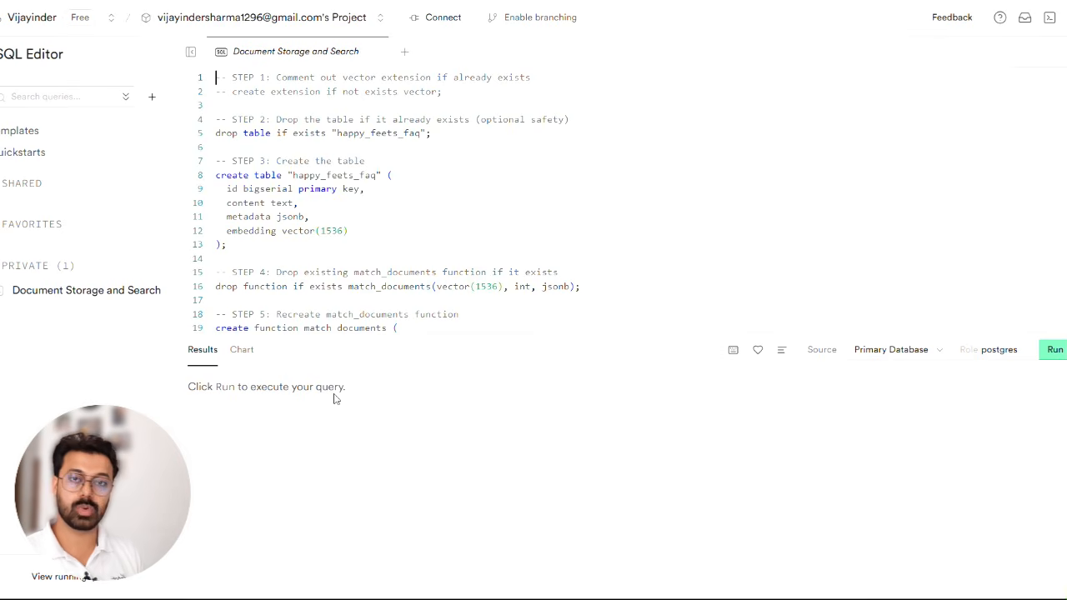
mouse_move(3, 85)
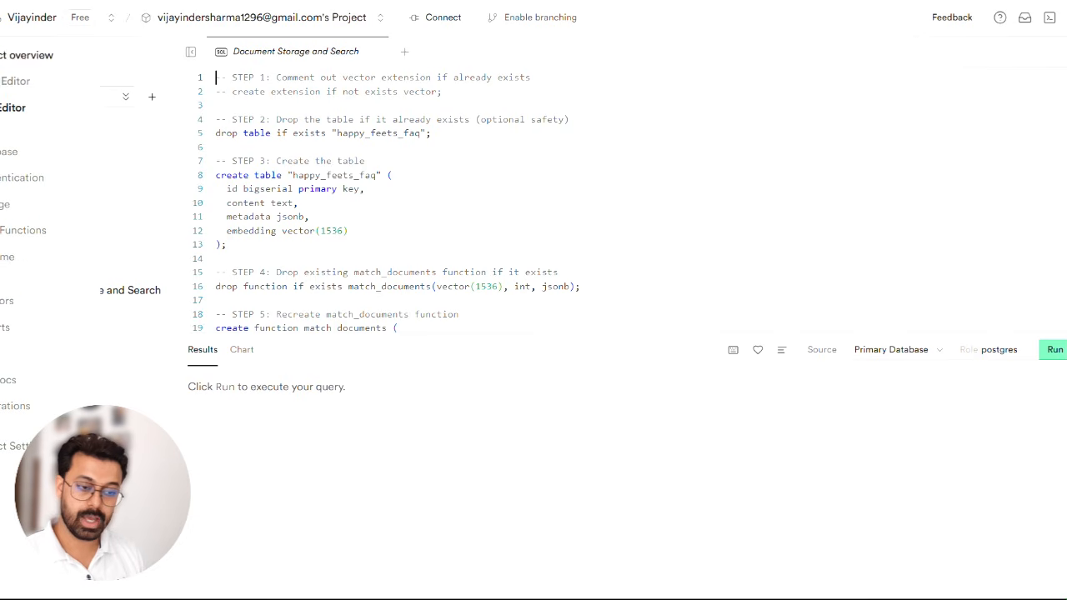
left_click(3, 81)
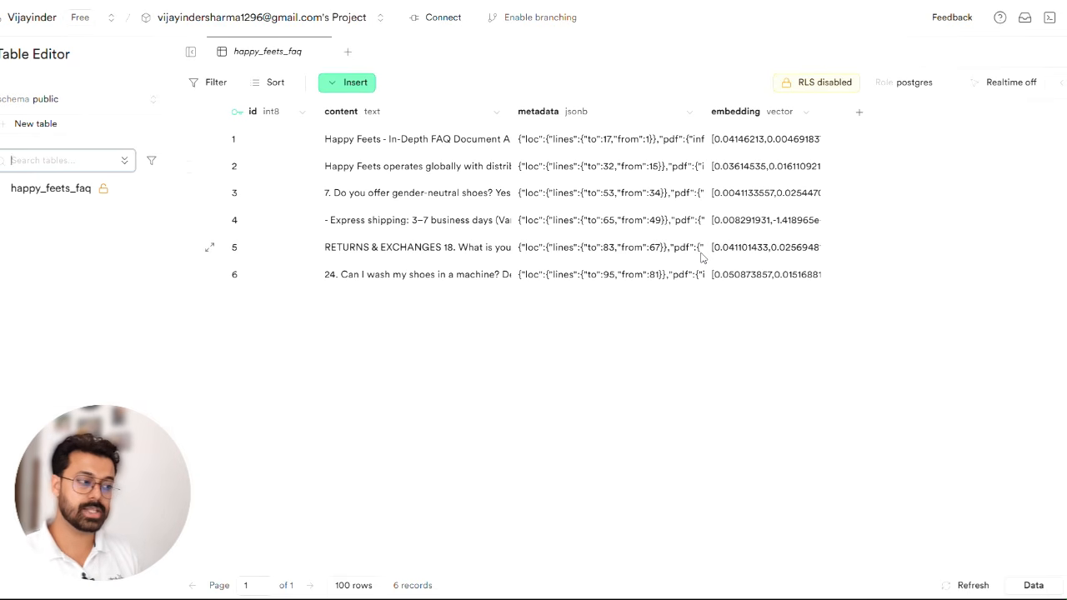
- Switch back to n8n and check the table names available to the Supabase Vector Store node
key("ctrl+Tab")
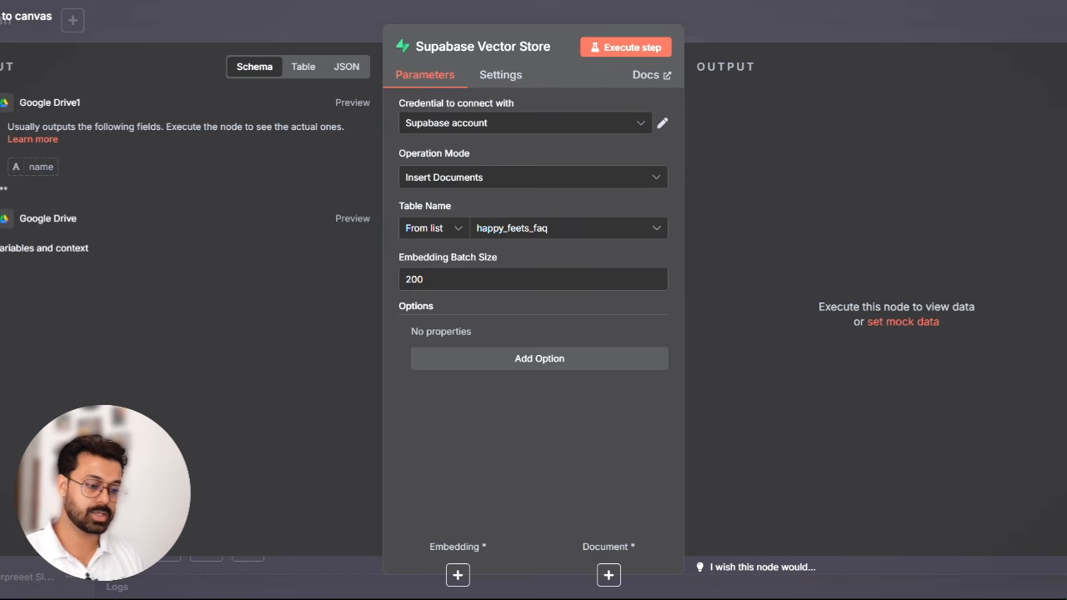
left_click(565, 232)
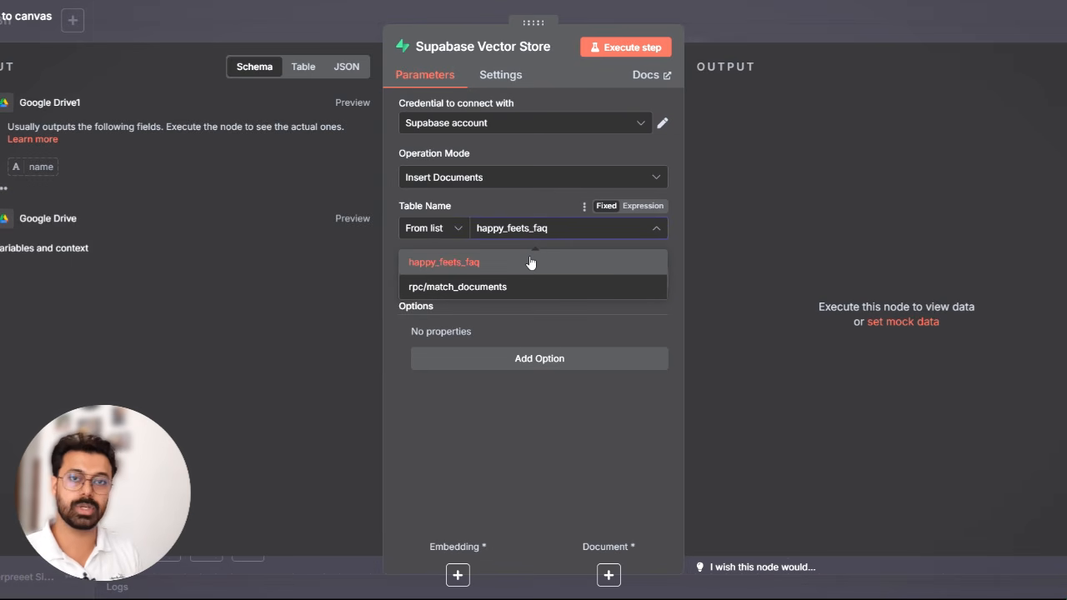
left_click(506, 415)
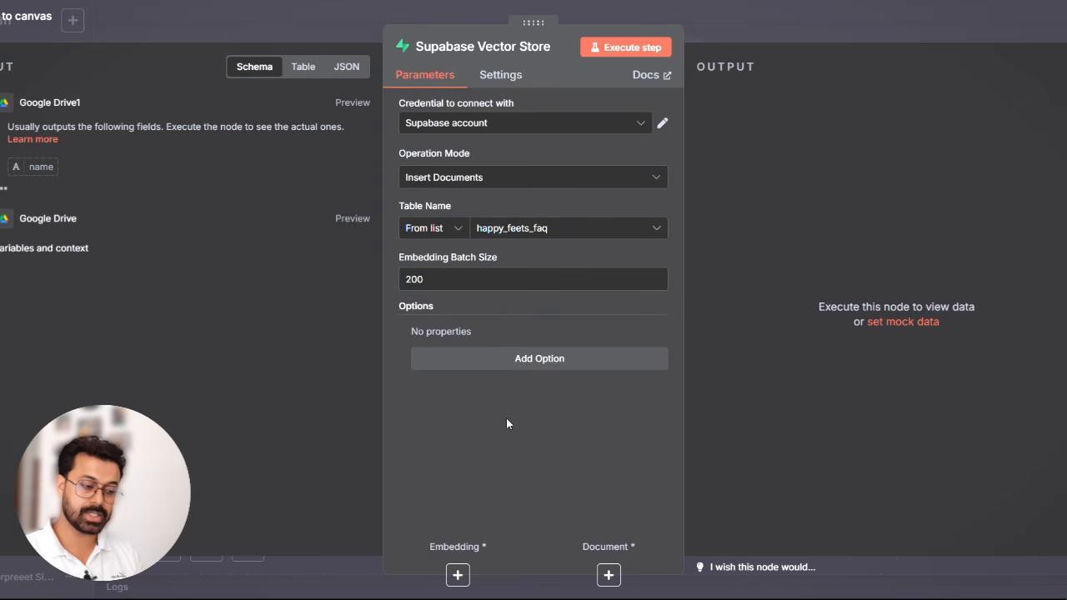
- Attach an Embeddings OpenAI sub-node to the vector store, keeping the text-embedding-3-small model
left_click(458, 575)
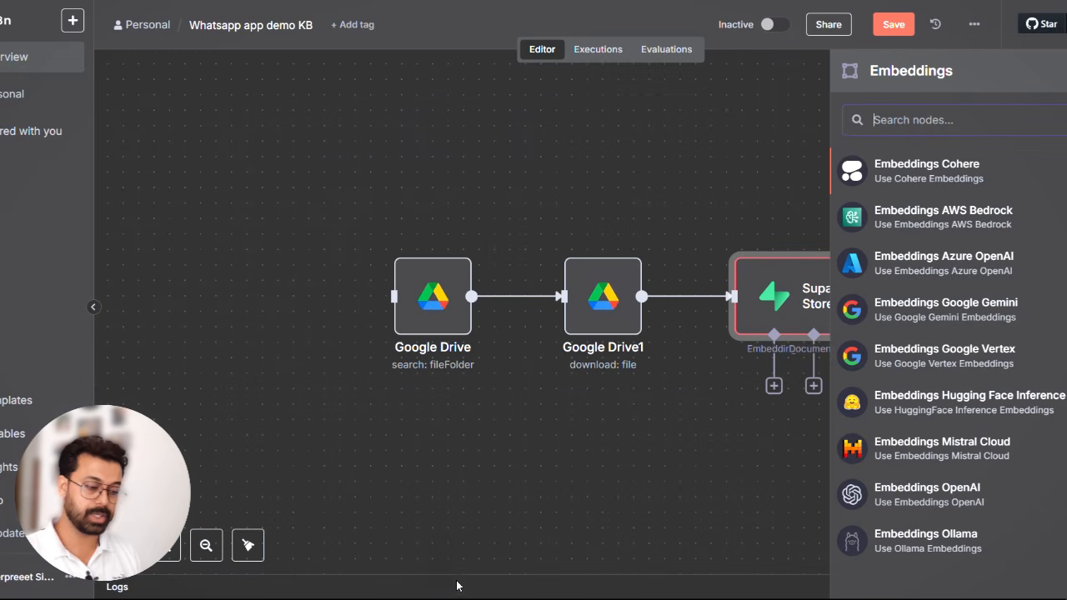
type("ope")
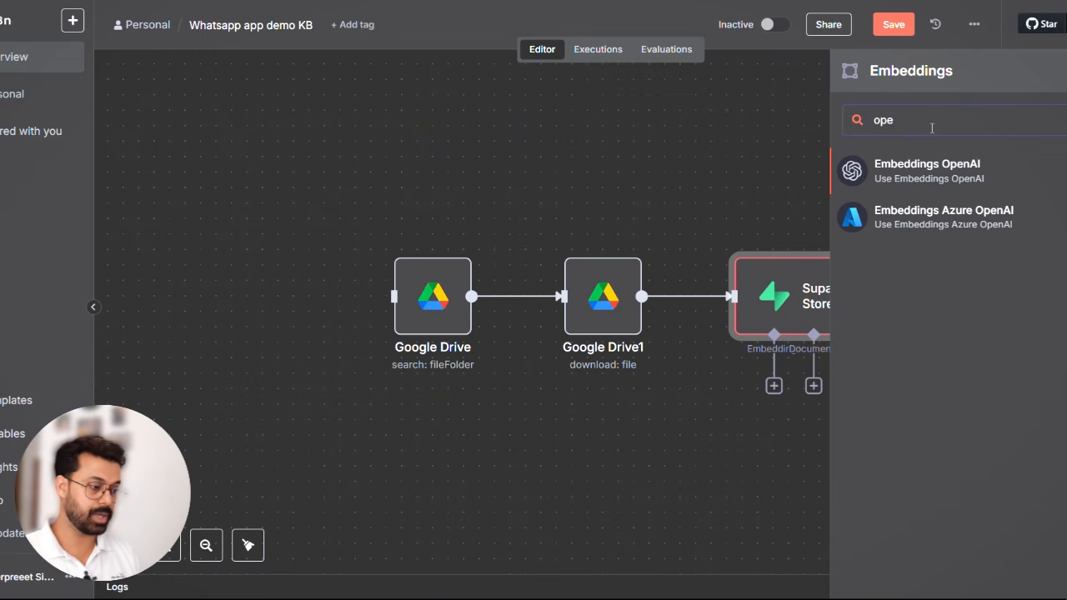
left_click(935, 166)
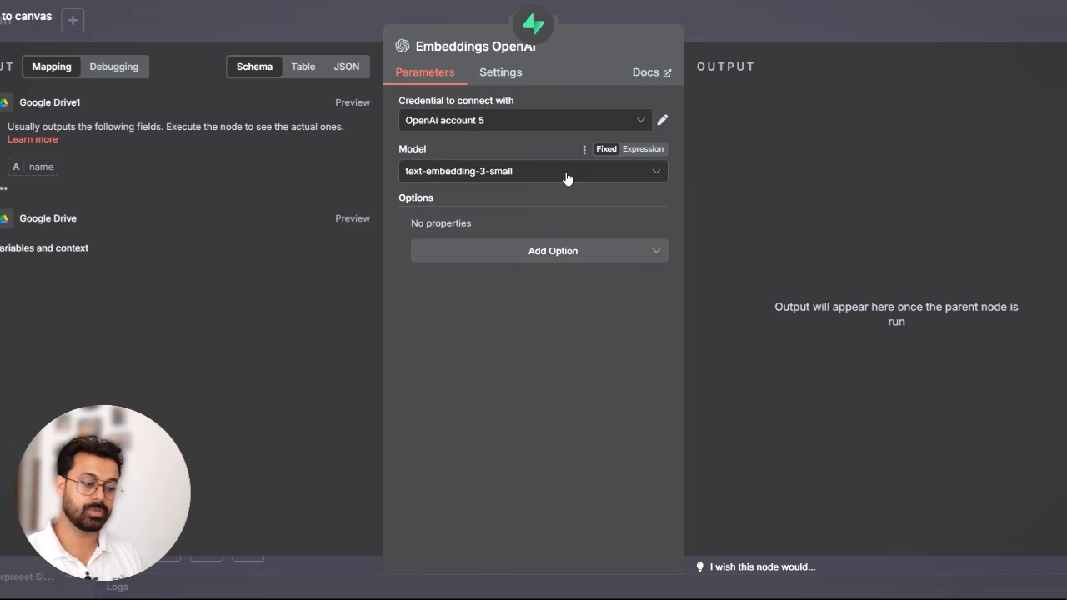
left_click(566, 179)
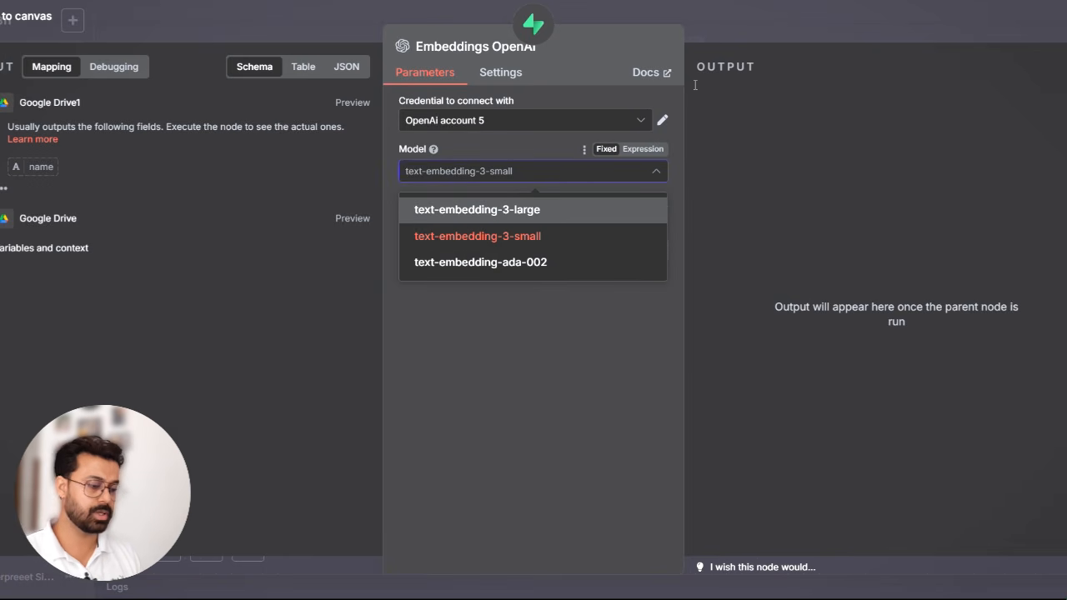
left_click(564, 364)
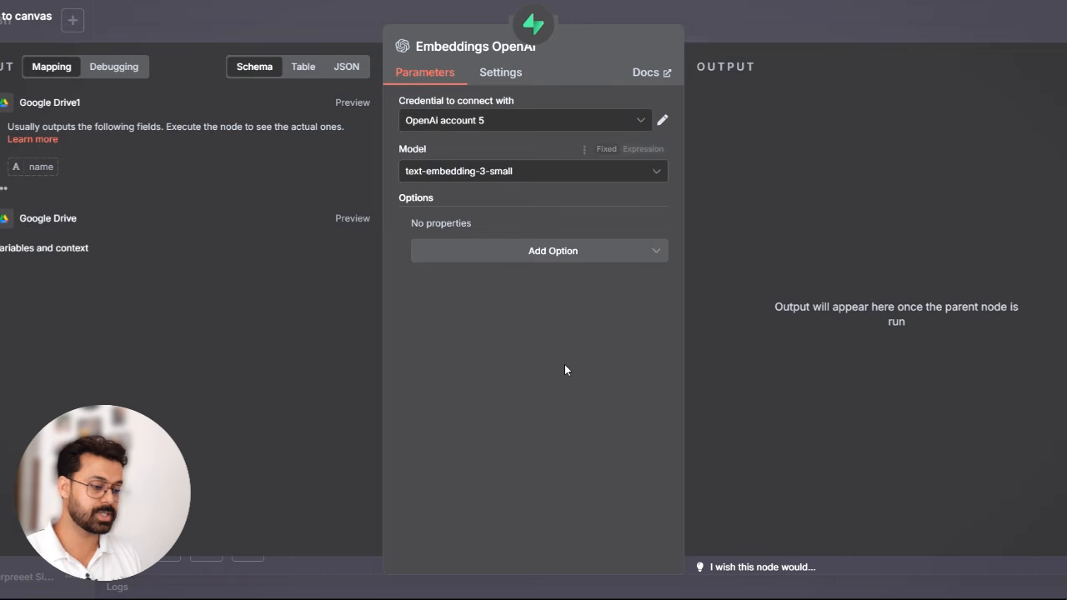
left_click(774, 18)
- Attach a Default Data Loader as the vector store's document sub-node and set its type of data to Binary
mouse_move(814, 389)
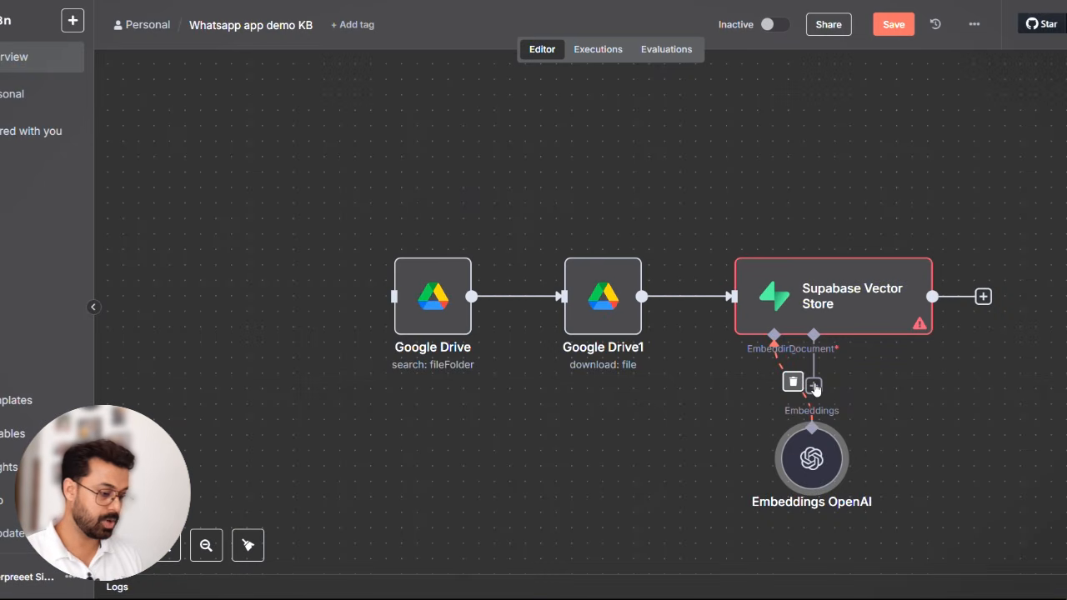
scroll(907, 378, "right", 4)
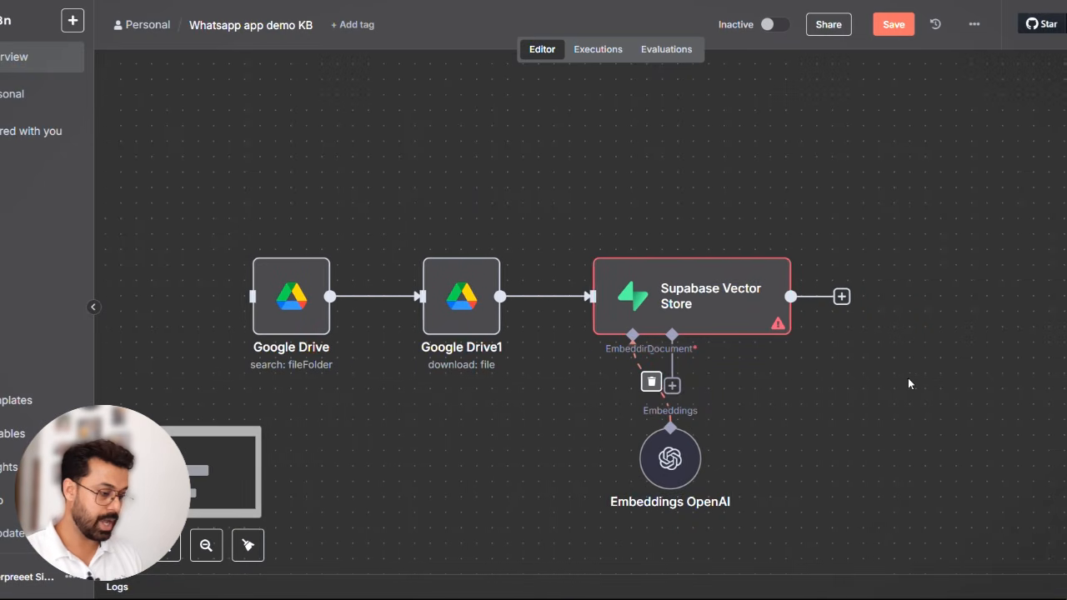
left_click(667, 384)
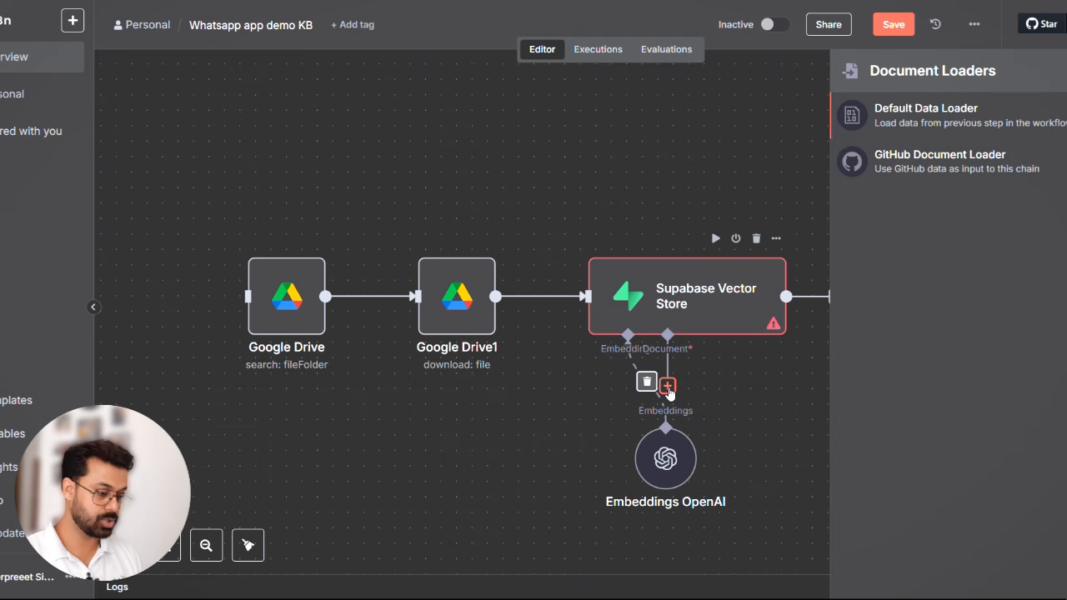
left_click(967, 126)
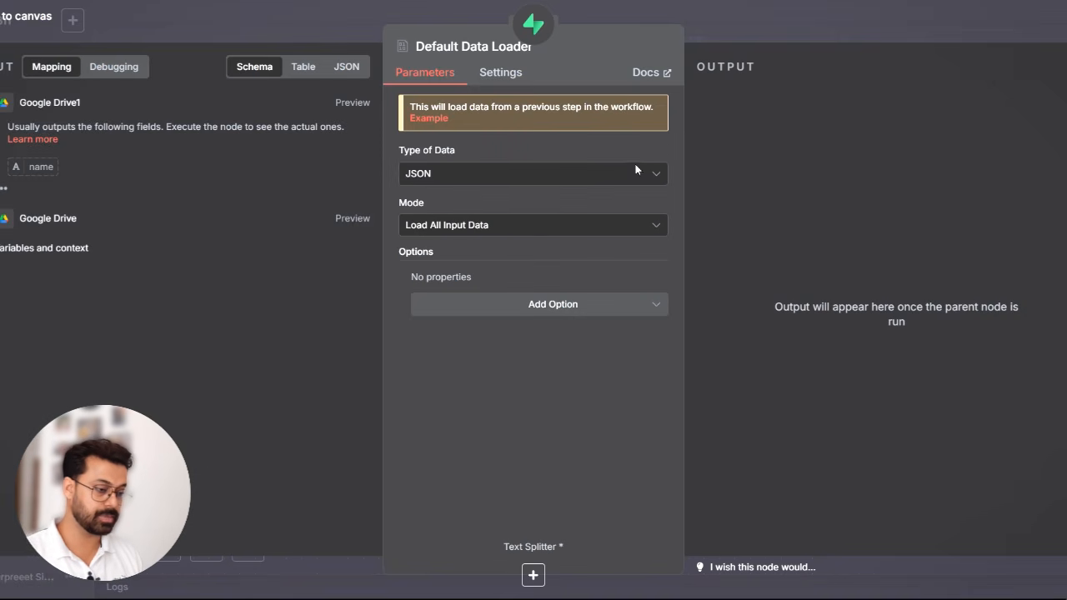
left_click(521, 173)
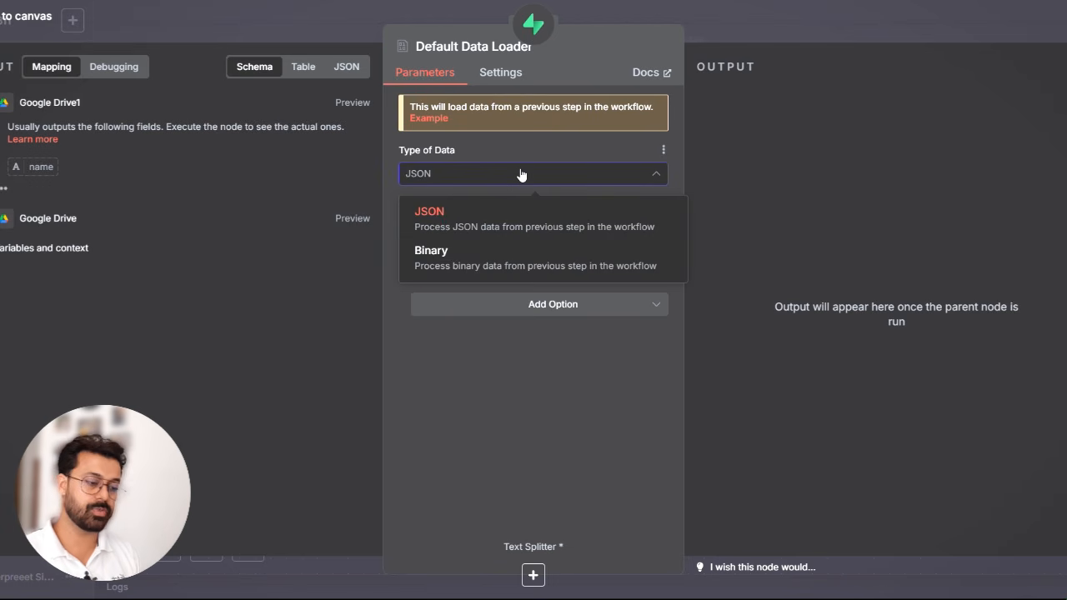
left_click(487, 265)
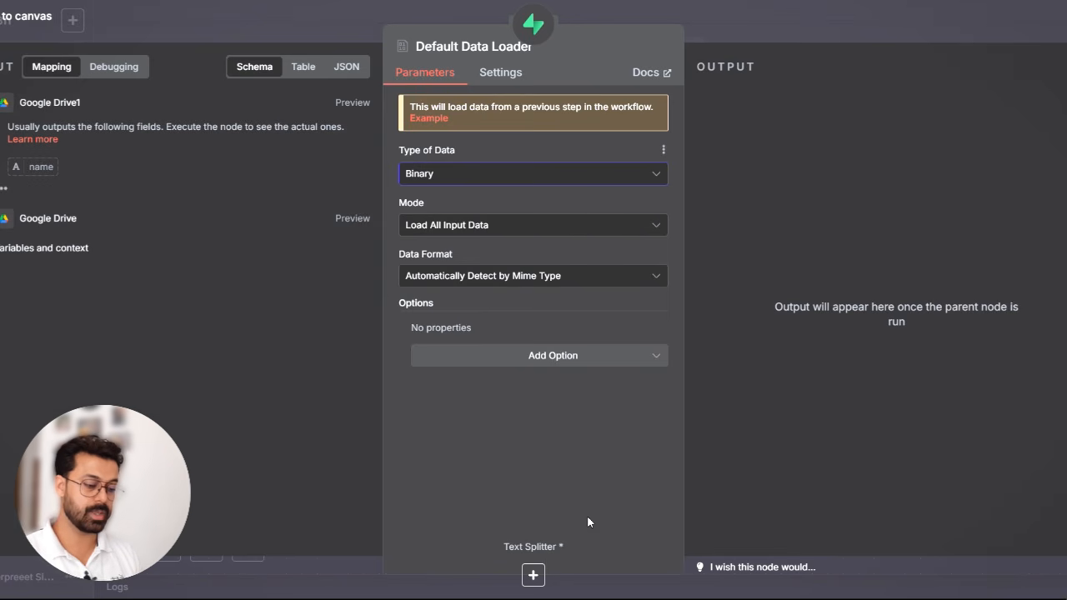
- Add a Recursive Character Text Splitter to the data loader and set its chunk overlap to 200
left_click(533, 575)
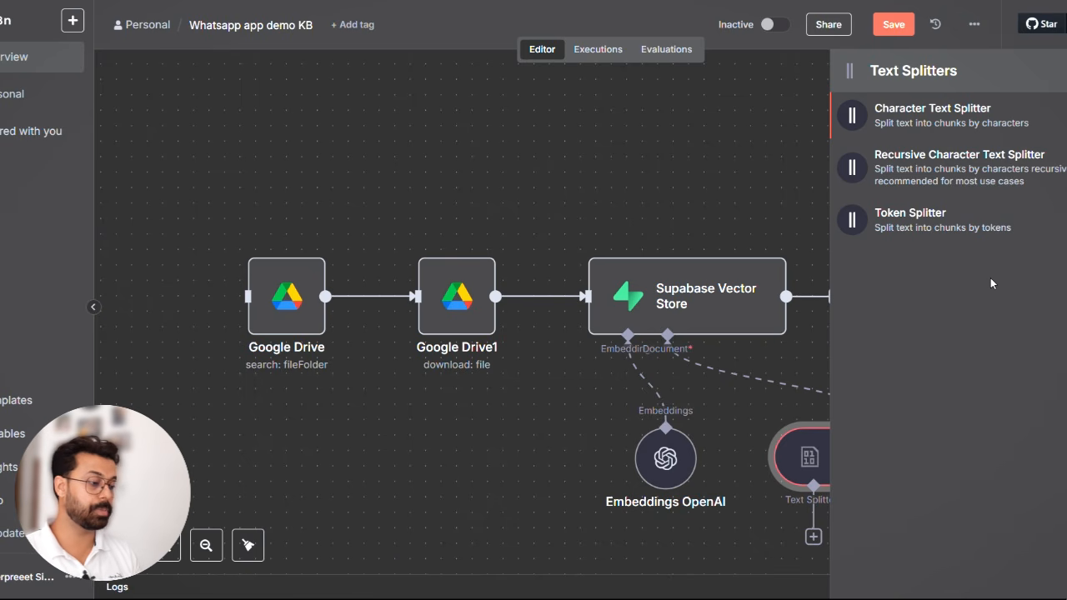
left_click(1034, 164)
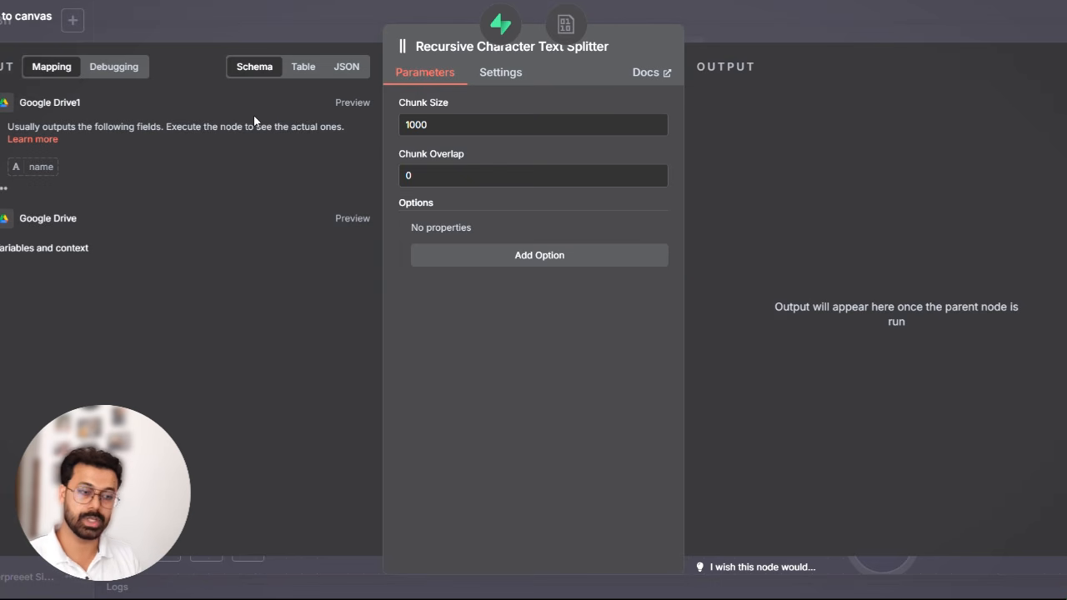
double_click(433, 176)
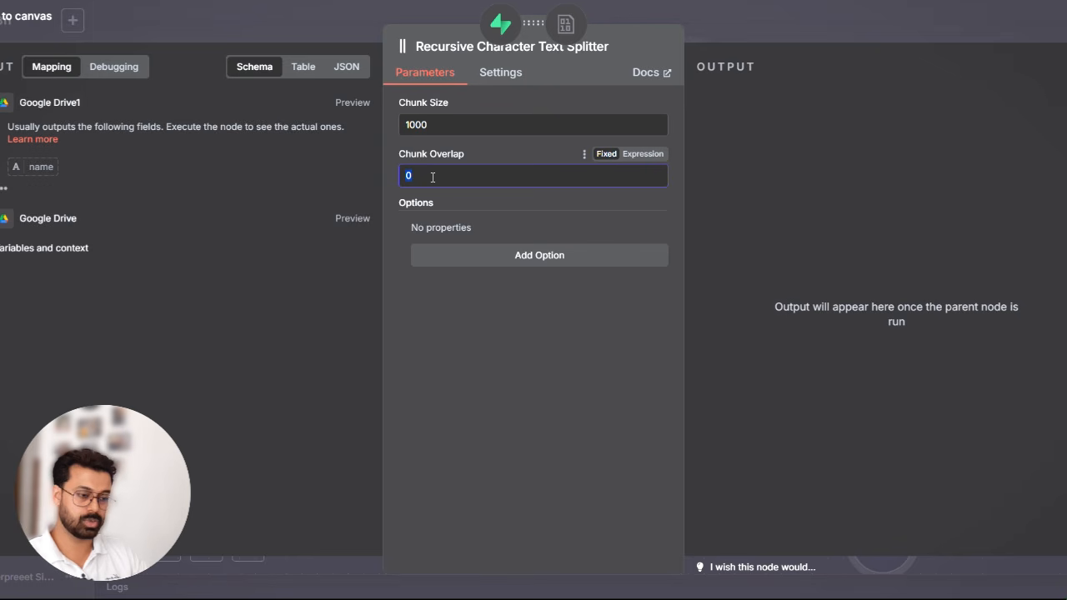
type("200")
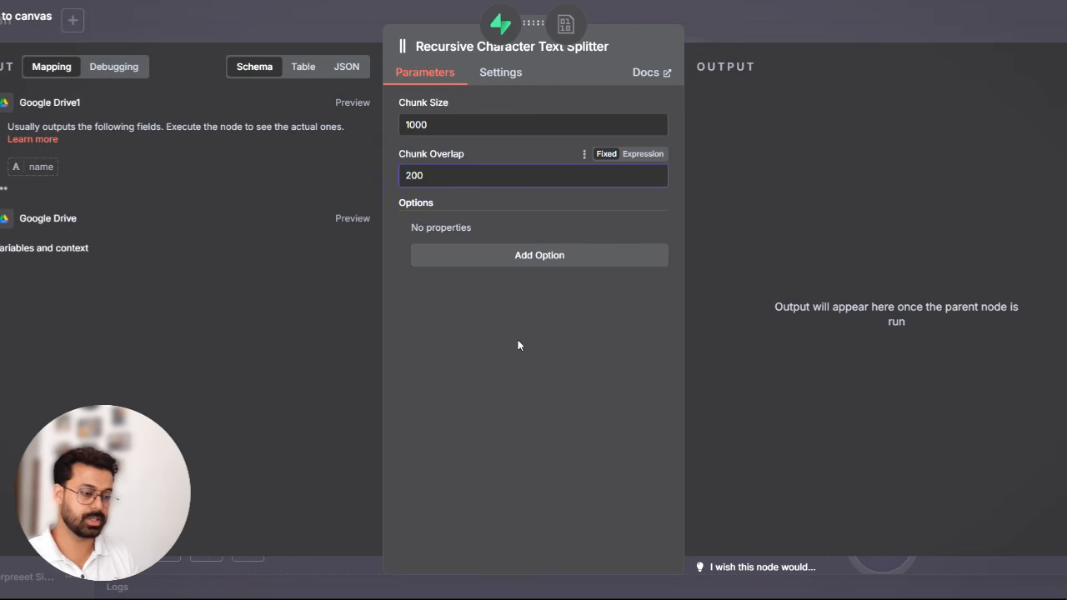
left_click(806, 13)
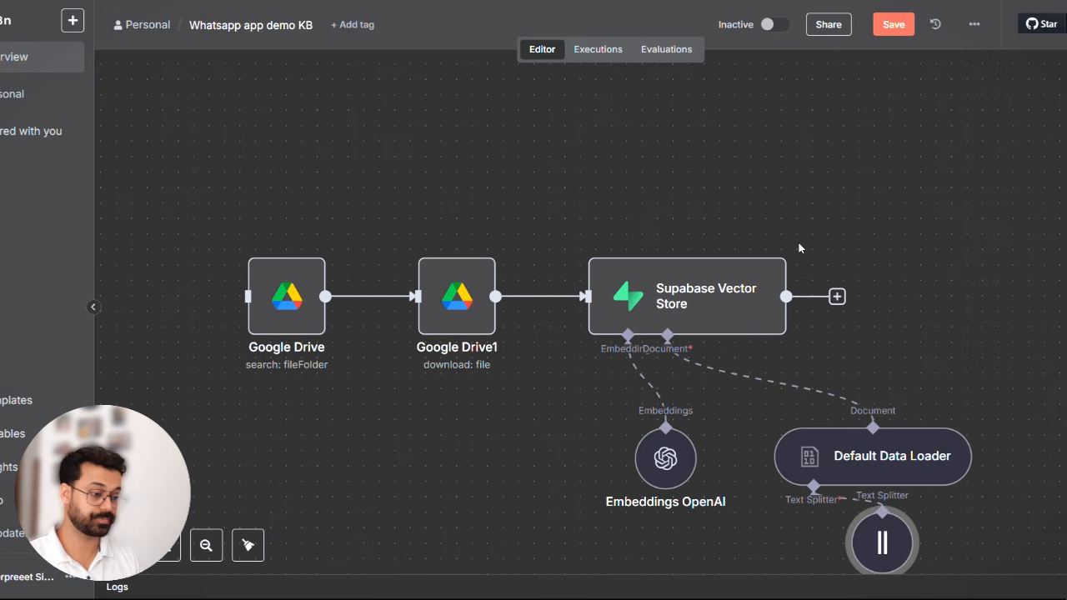
- Reopen the Supabase Vector Store node and add the Query Name option with match_documents
scroll(896, 243, "down", 2)
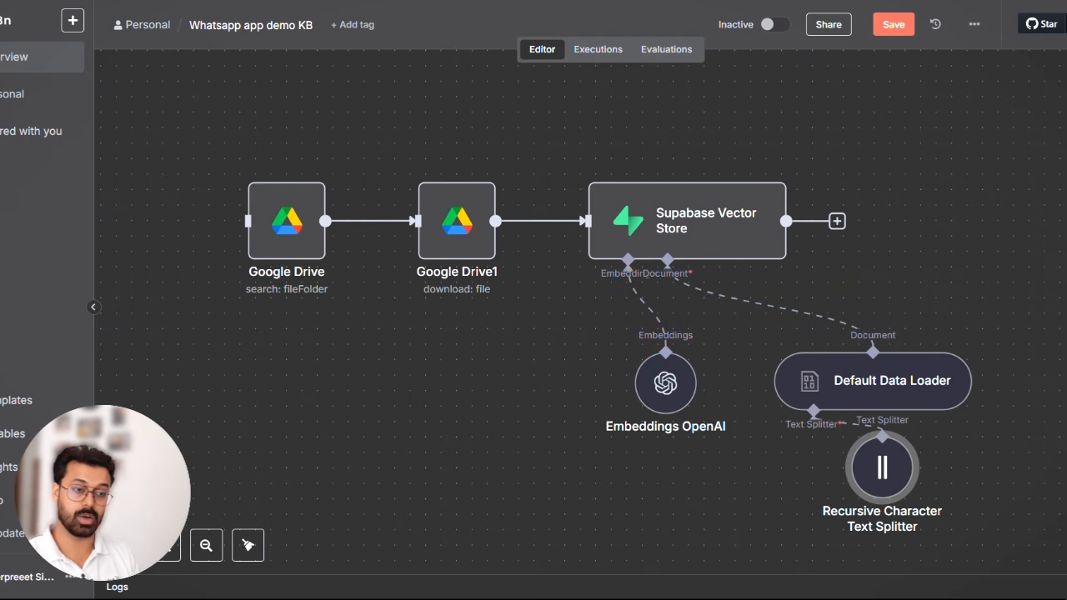
double_click(655, 229)
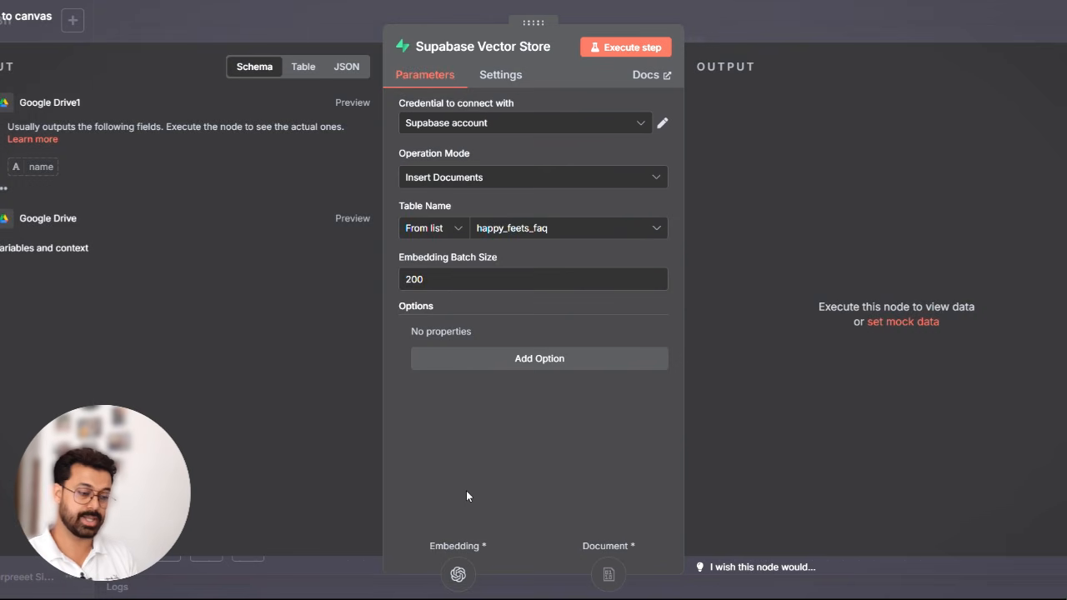
left_click(604, 368)
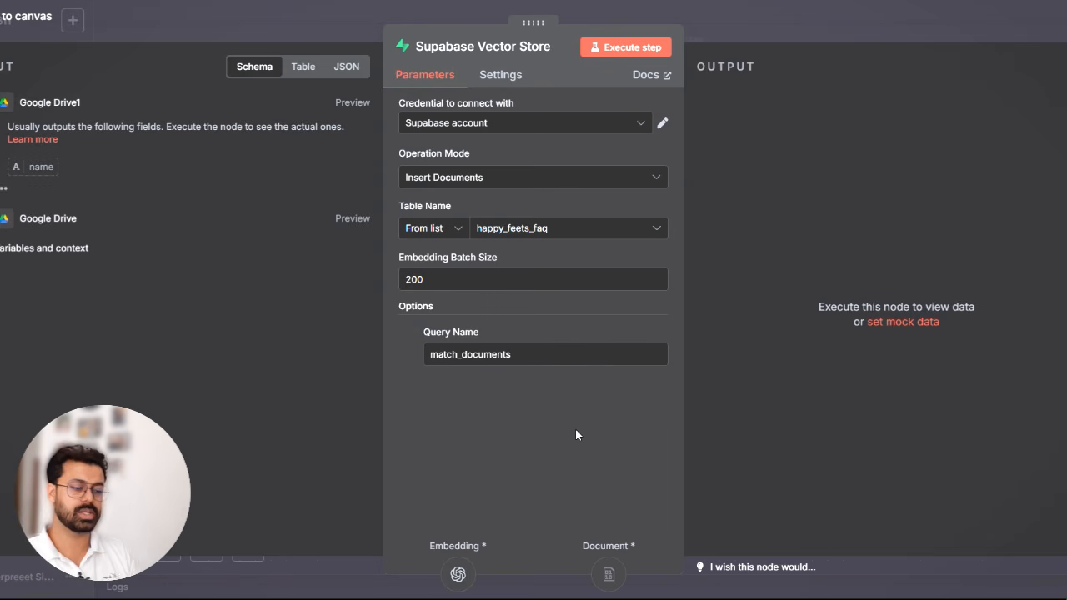
- Save the workflow and add a manual trigger placed before the first Google Drive node and connected to its input
left_click(849, 27)
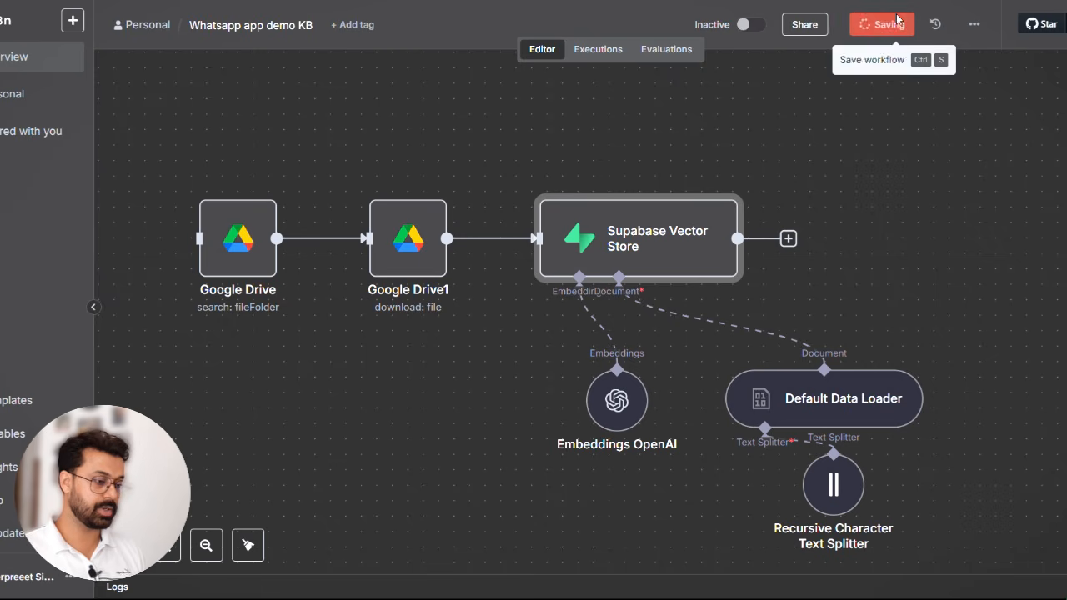
left_click(885, 25)
scroll(934, 211, "down", 1)
left_click(1061, 74)
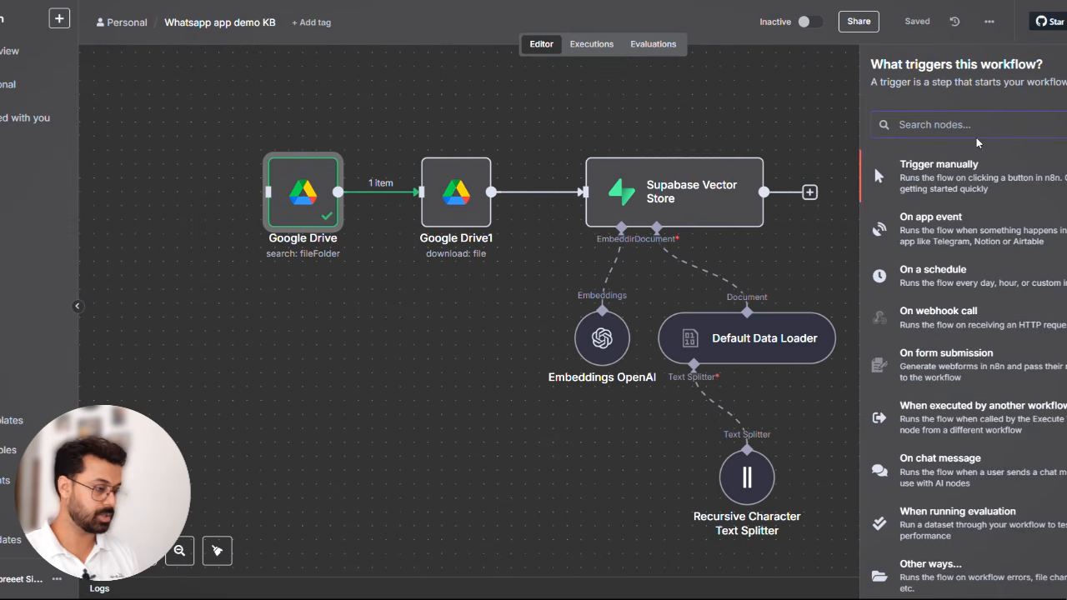
left_click(948, 174)
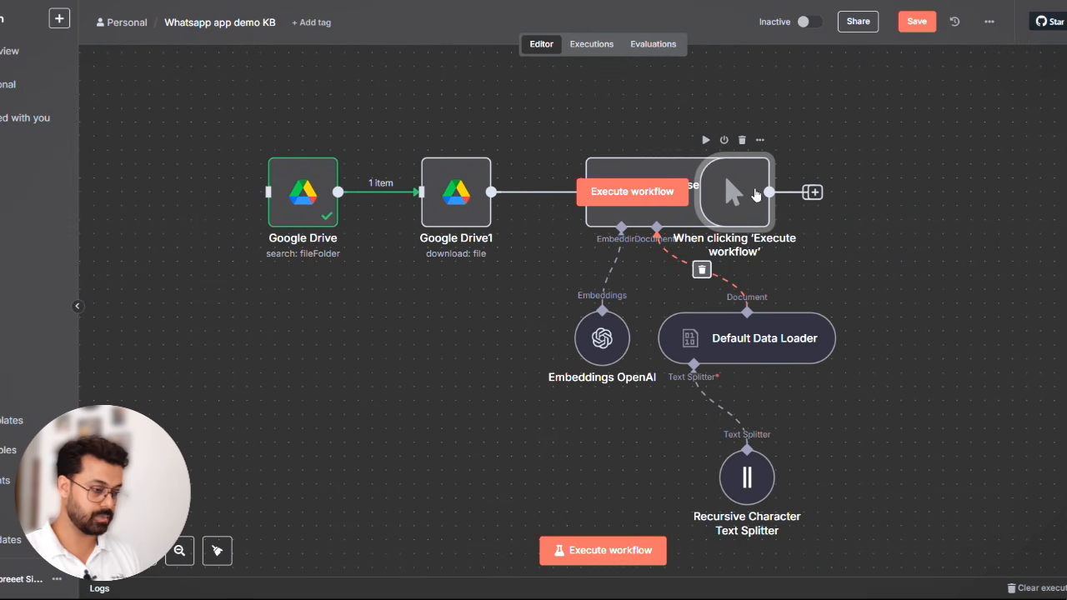
left_click_drag(717, 193, 131, 200)
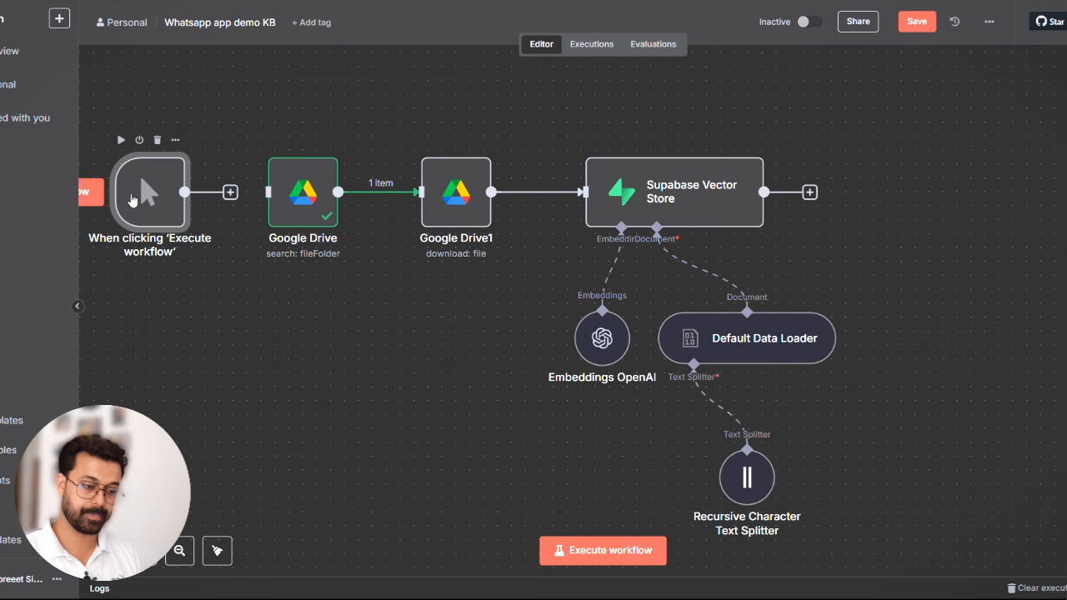
left_click_drag(227, 194, 268, 192)
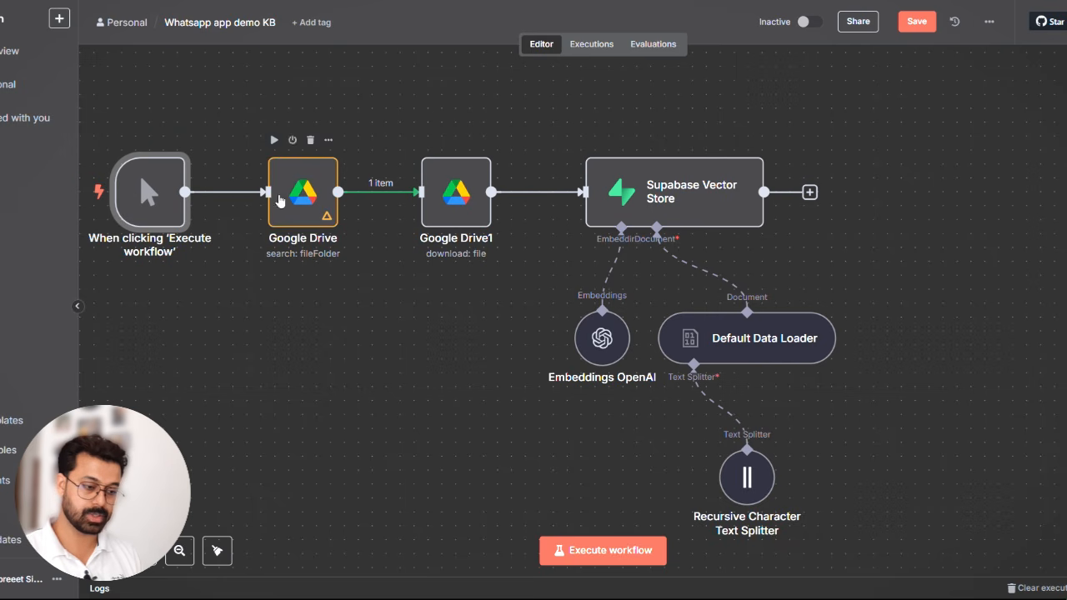
- Execute the knowledge-base workflow and check the happy_feets_faq table in Supabase and the Happy Feets folder in Google Drive
left_click(601, 552)
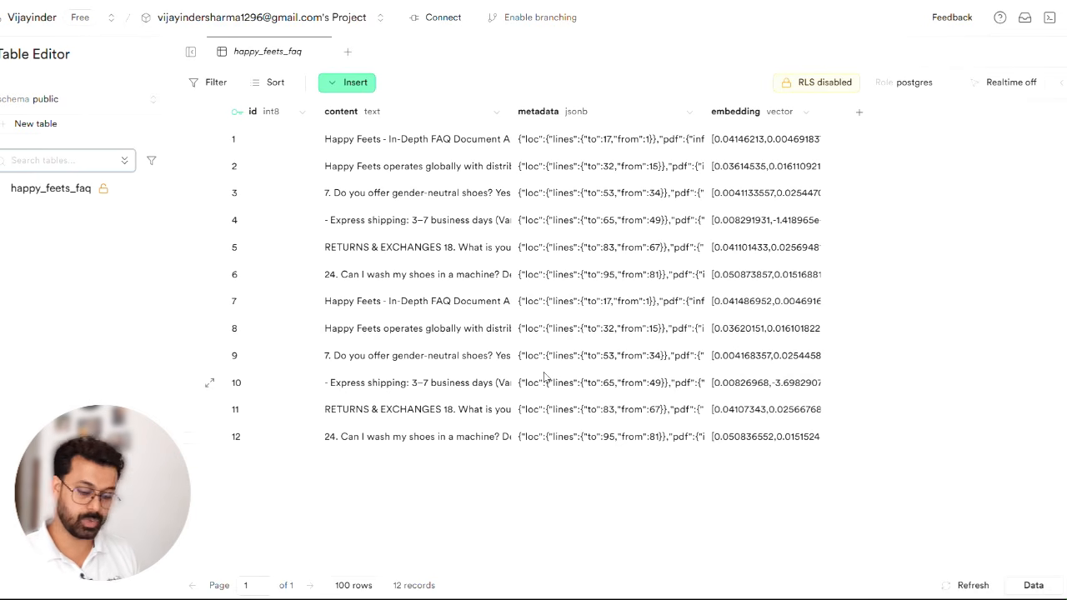
left_click(958, 1)
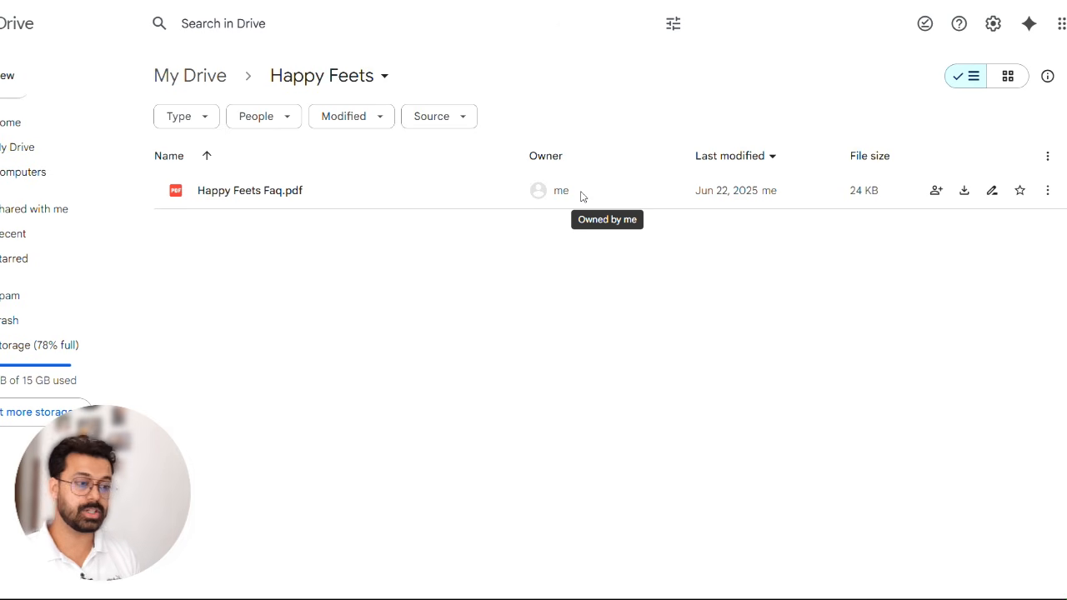
left_click(292, 0)
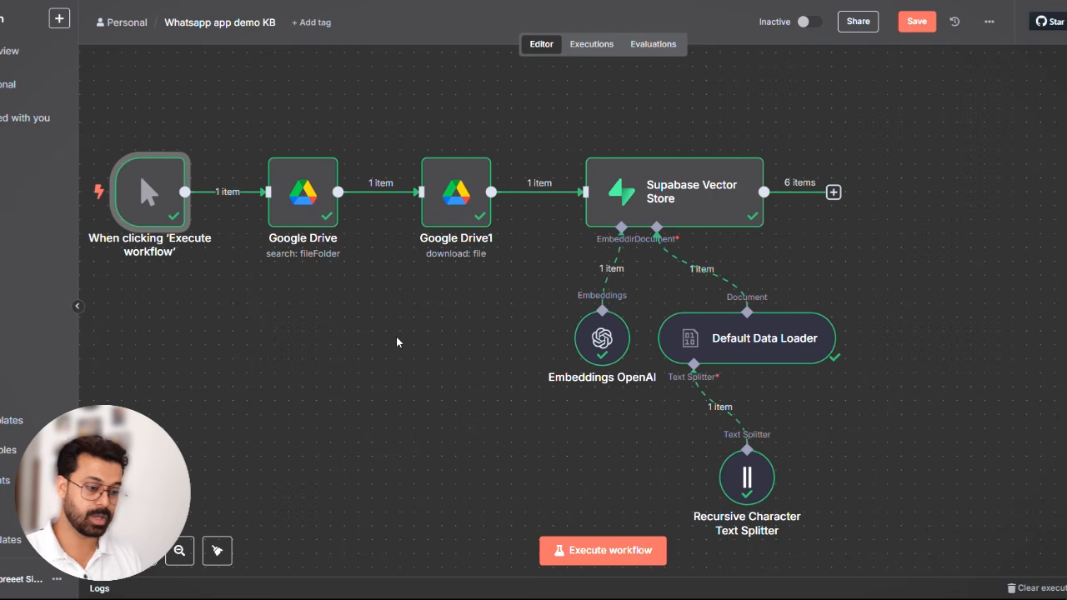
- Save the knowledge-base workflow and open the Whatsapp Demo Chatbot workflow
scroll(491, 358, "left", 3)
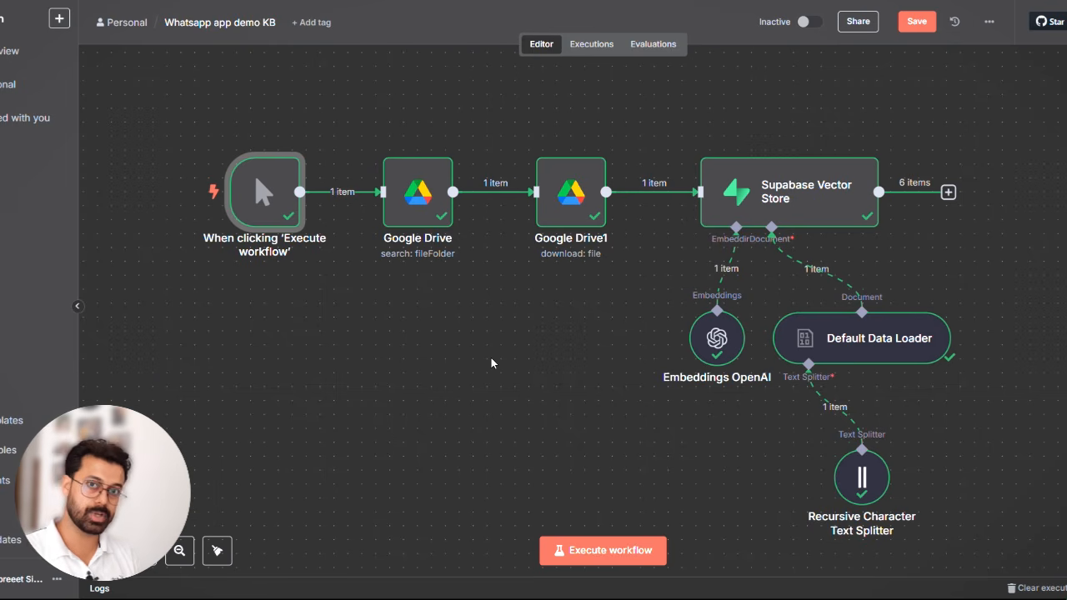
left_click(25, 51)
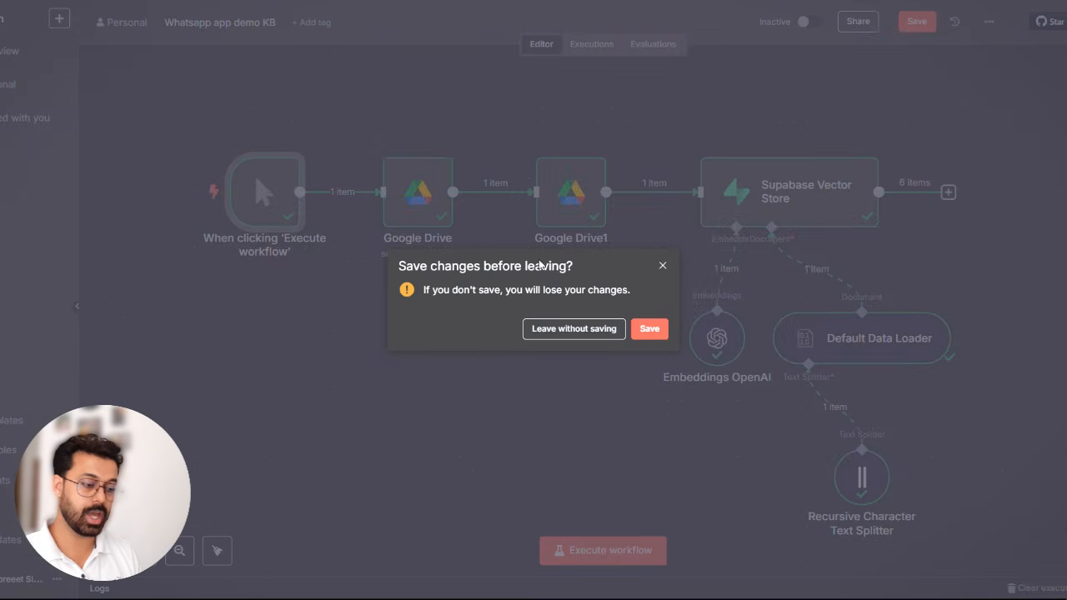
left_click(654, 333)
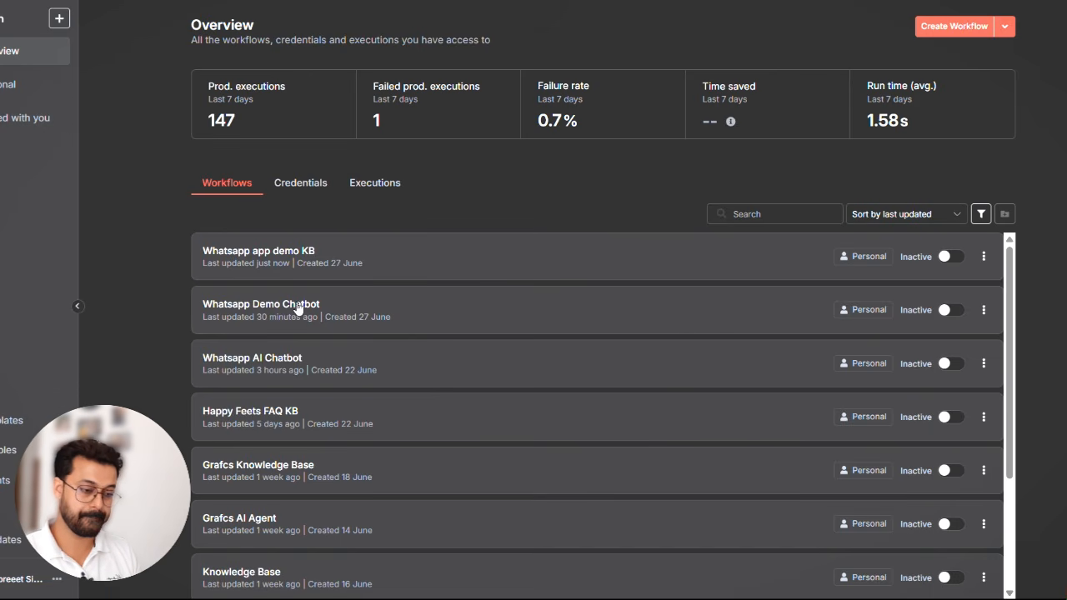
left_click(404, 310)
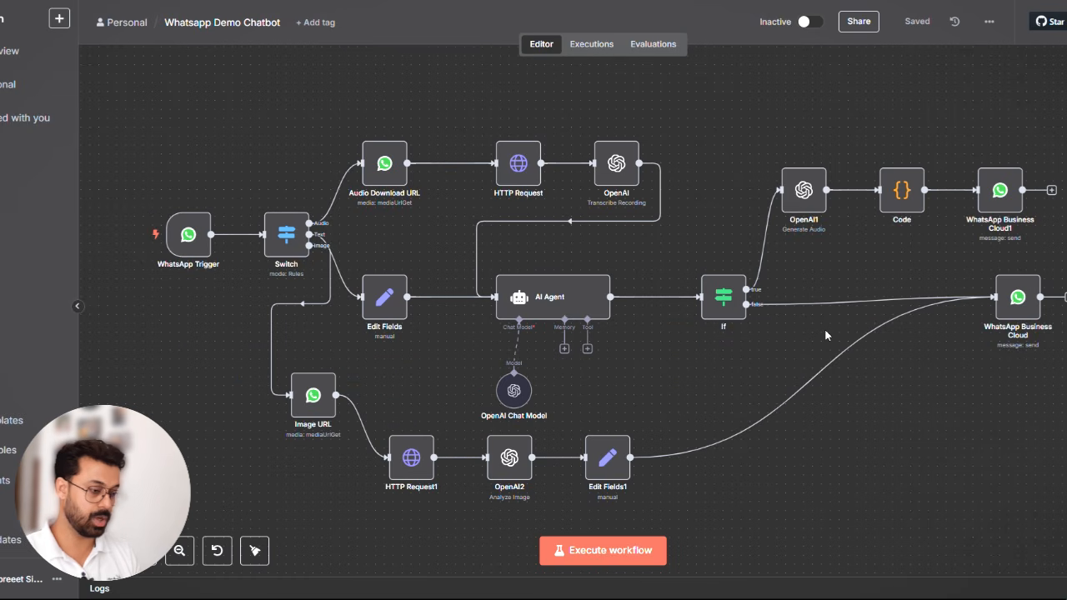
- Add a Supabase Vector Store node from the AI Agent's tool connector
scroll(858, 405, "down", 2)
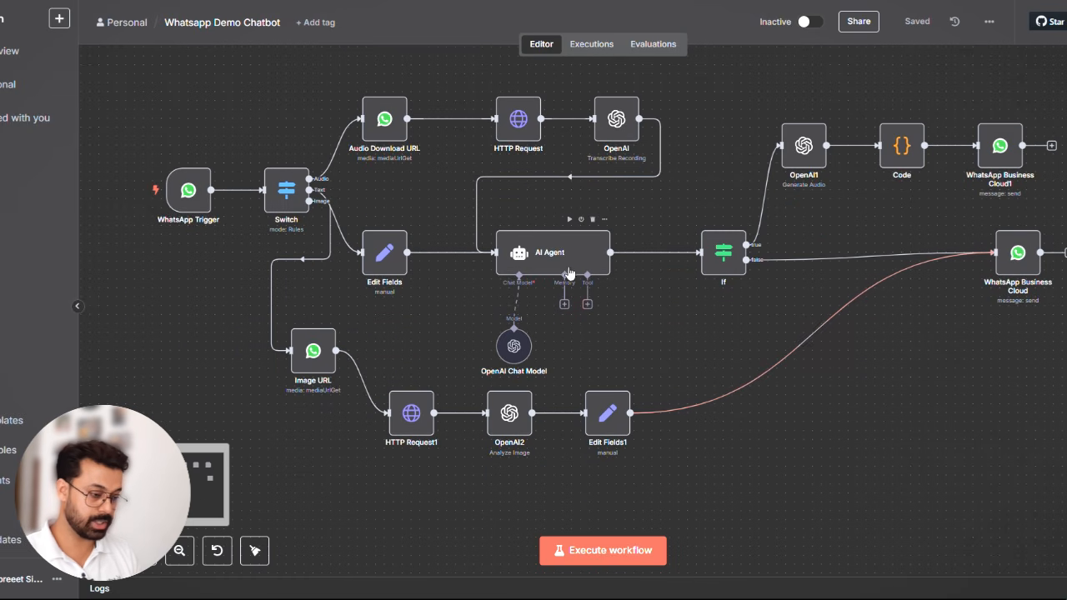
left_click(587, 305)
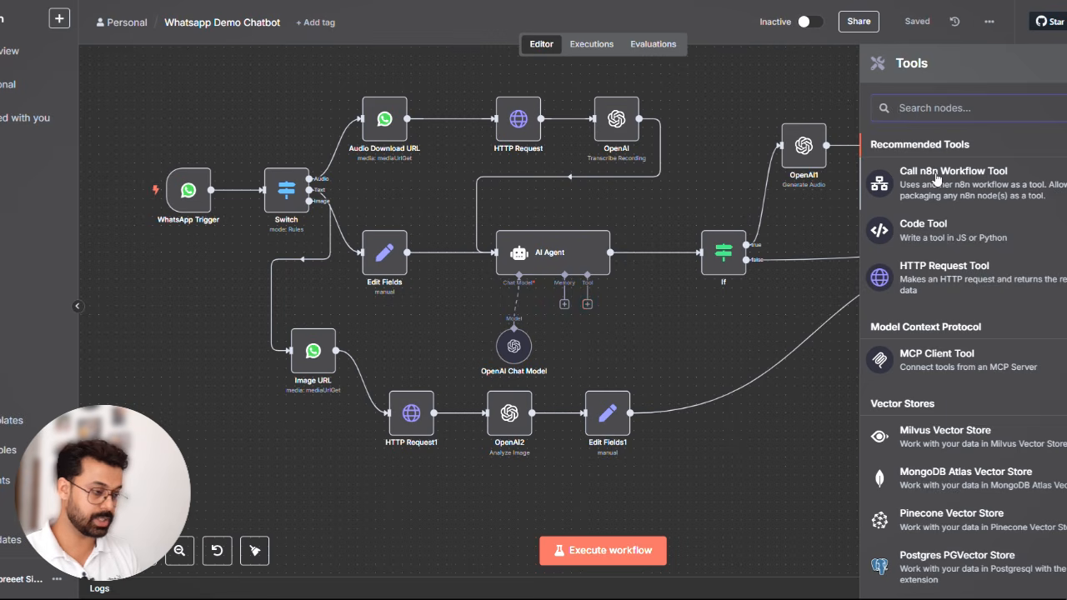
type("sup")
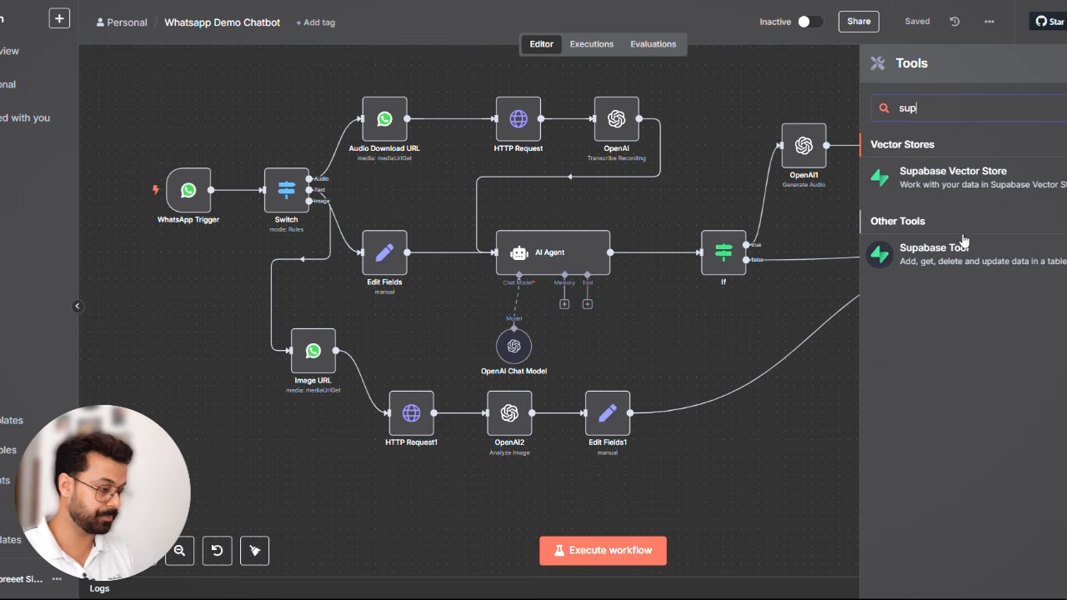
left_click(1034, 176)
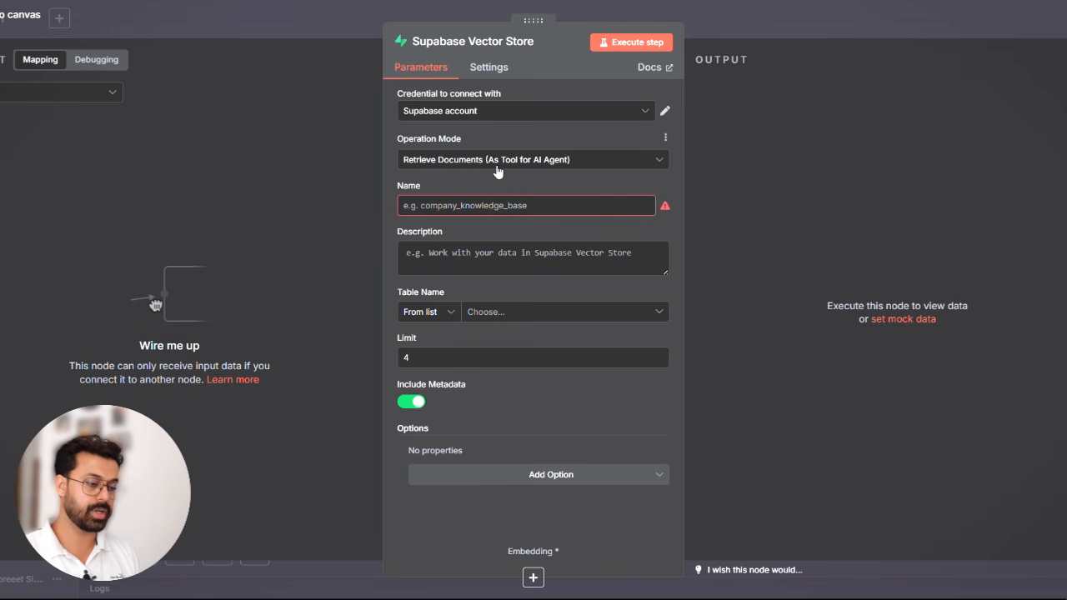
- Set the vector store to Retrieve Documents (As Vector Store for Chain/Tool) with table happy_feets_faq and Query Name match_documents
left_click(597, 165)
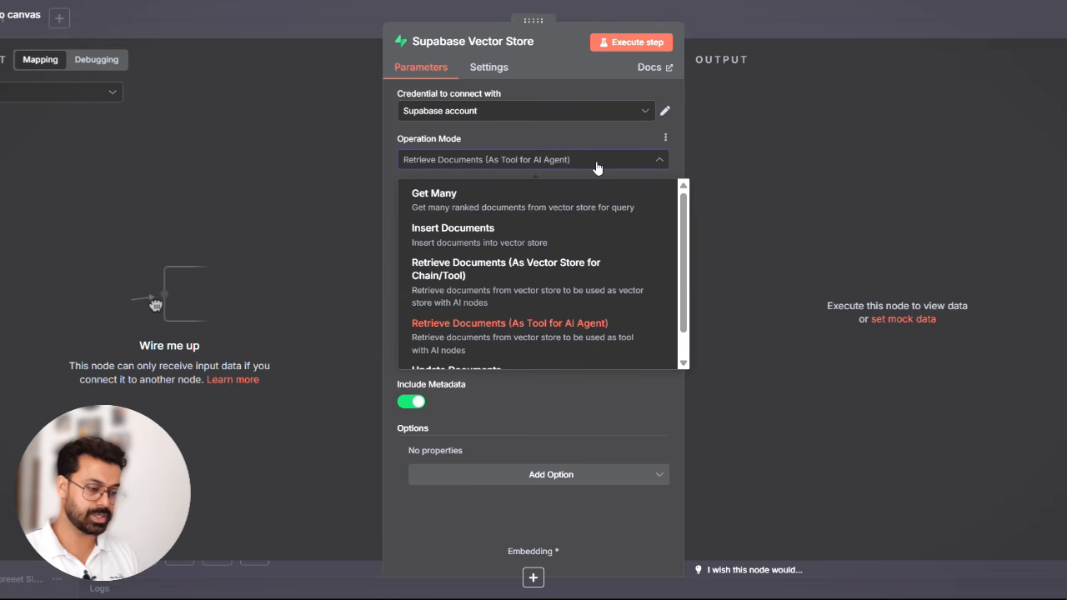
left_click(540, 275)
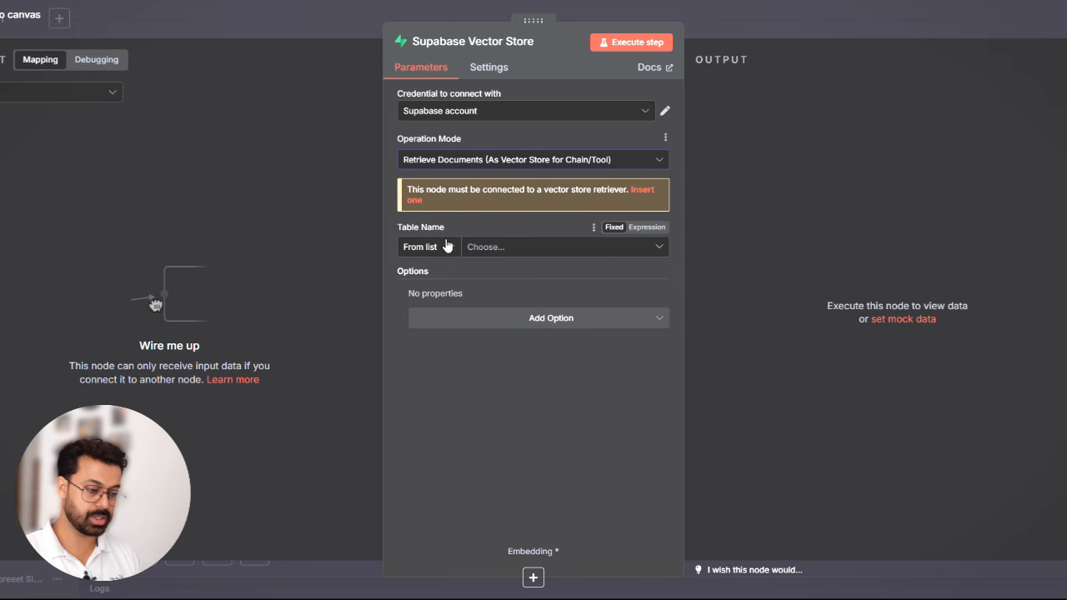
left_click(506, 250)
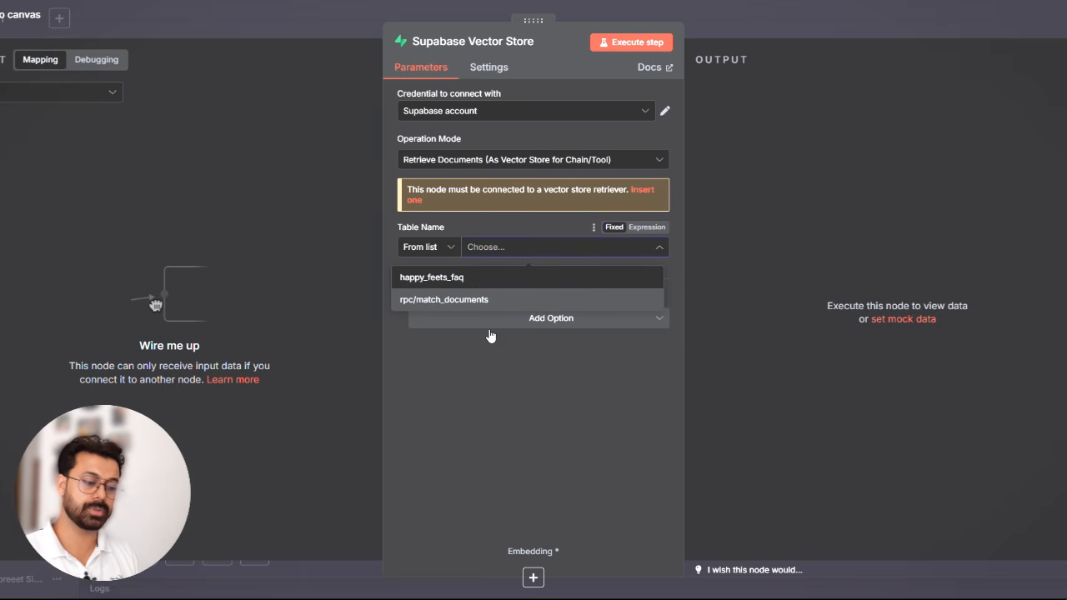
left_click(479, 365)
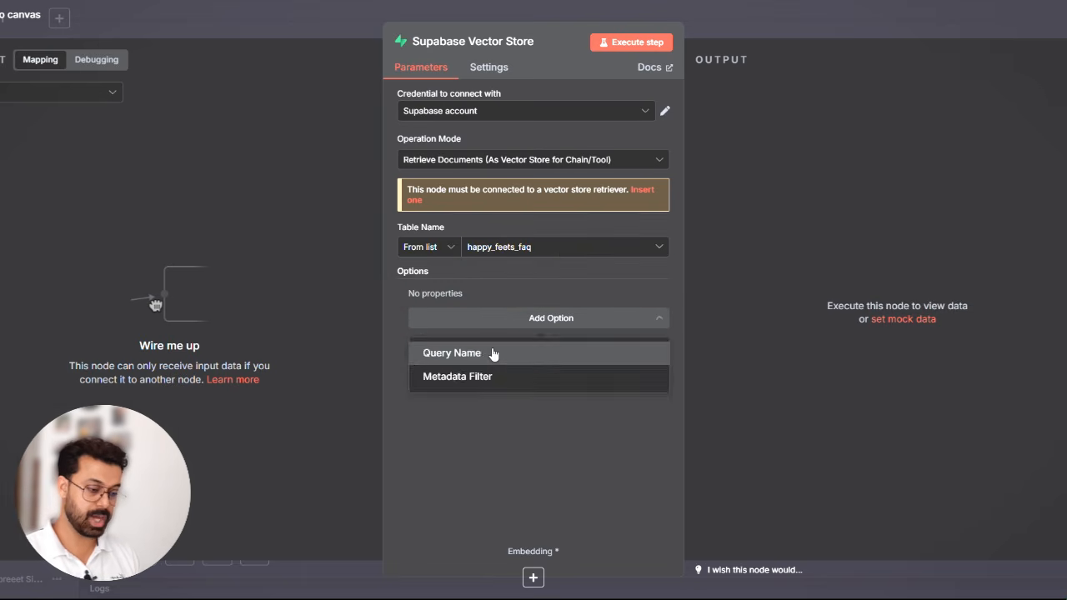
left_click(494, 354)
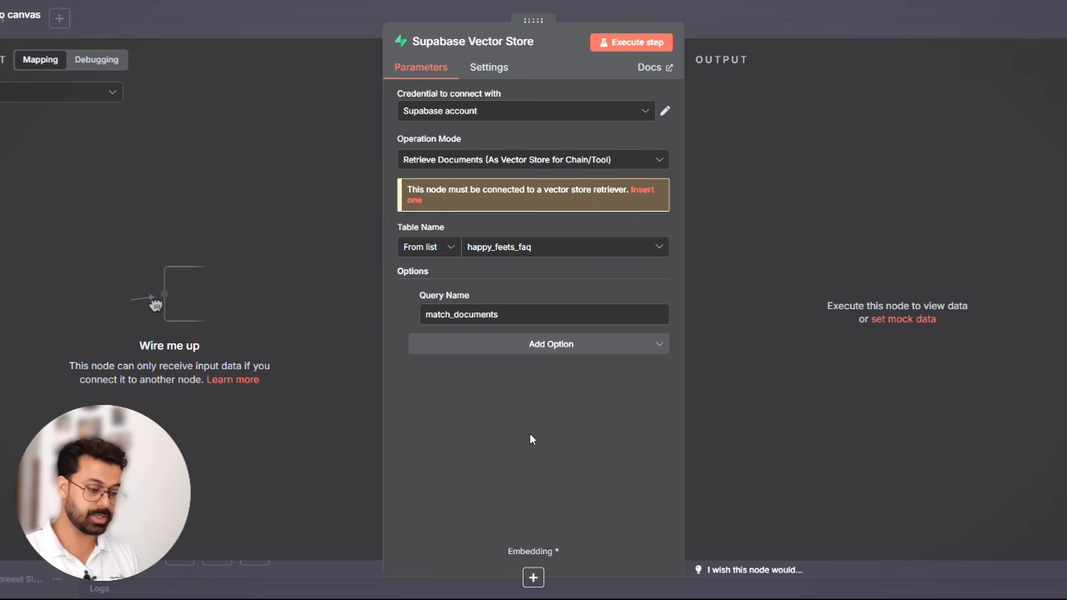
- Attach an Embeddings OpenAI sub-node to the Supabase Vector Store and tidy up the canvas layout
left_click(534, 576)
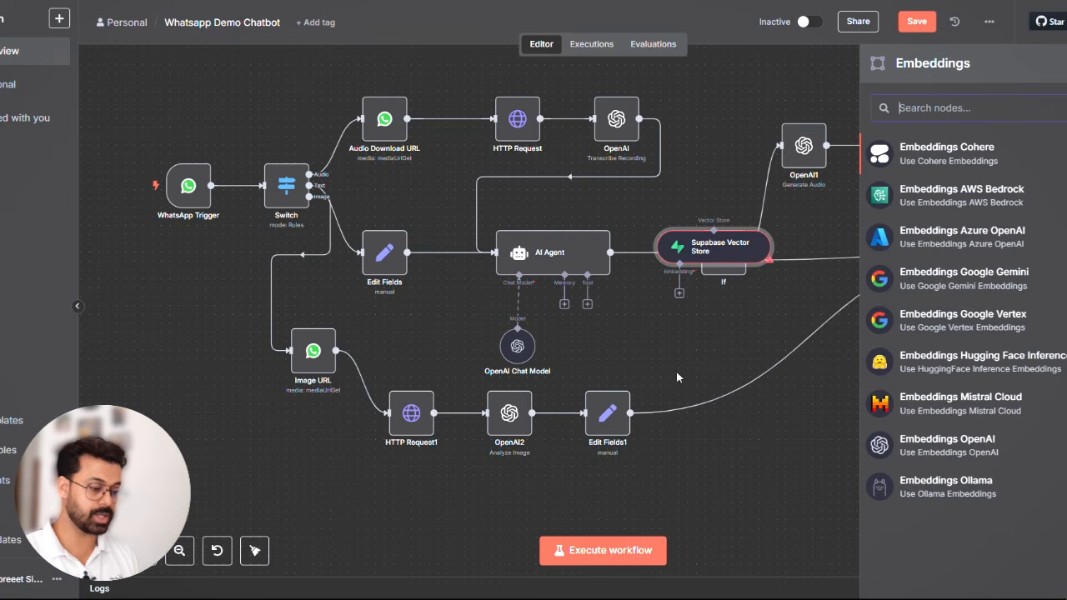
left_click(948, 445)
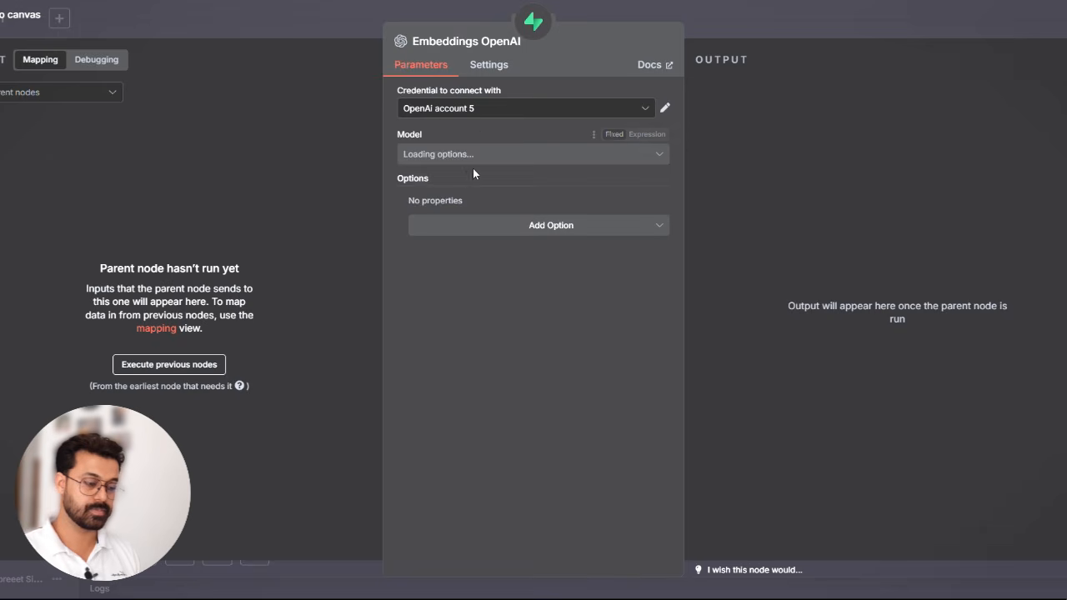
key("Escape")
left_click(254, 550)
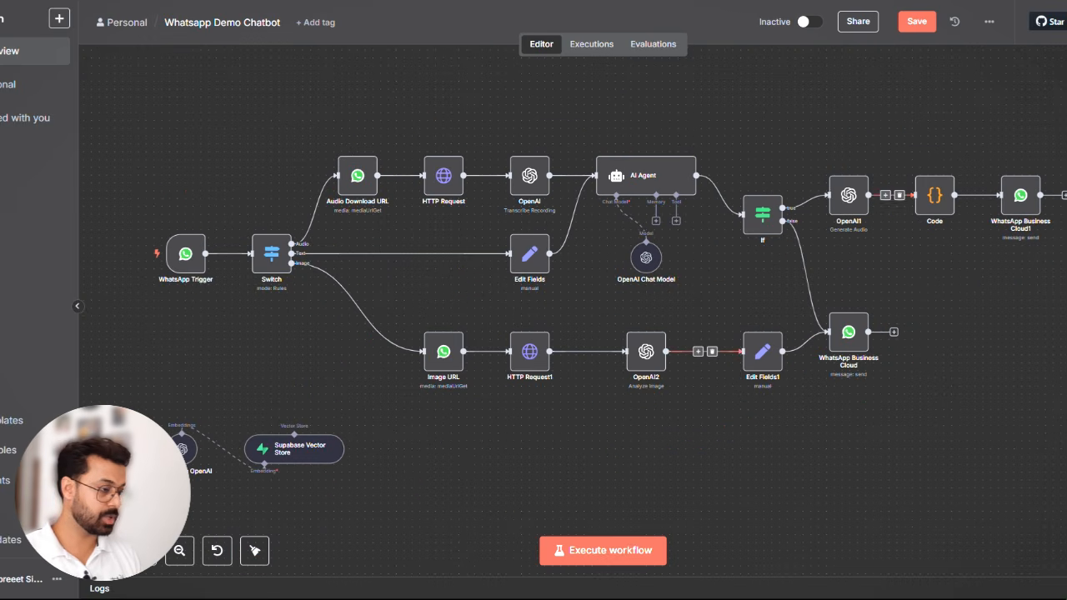
- Add a Vector Store Question Answer Tool node to the chatbot workflow
left_click(1065, 71)
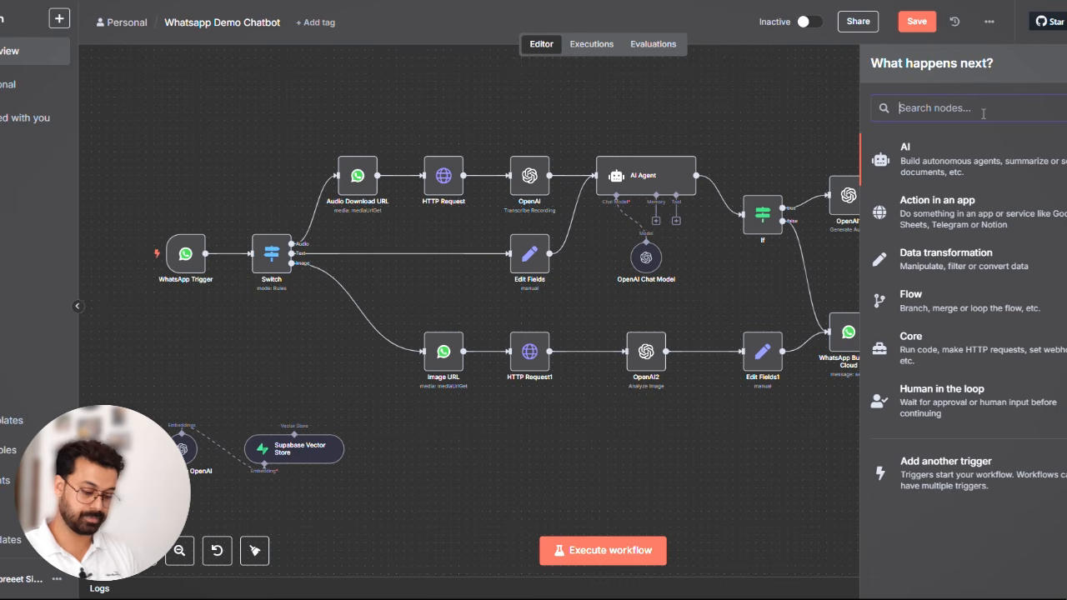
type("vector")
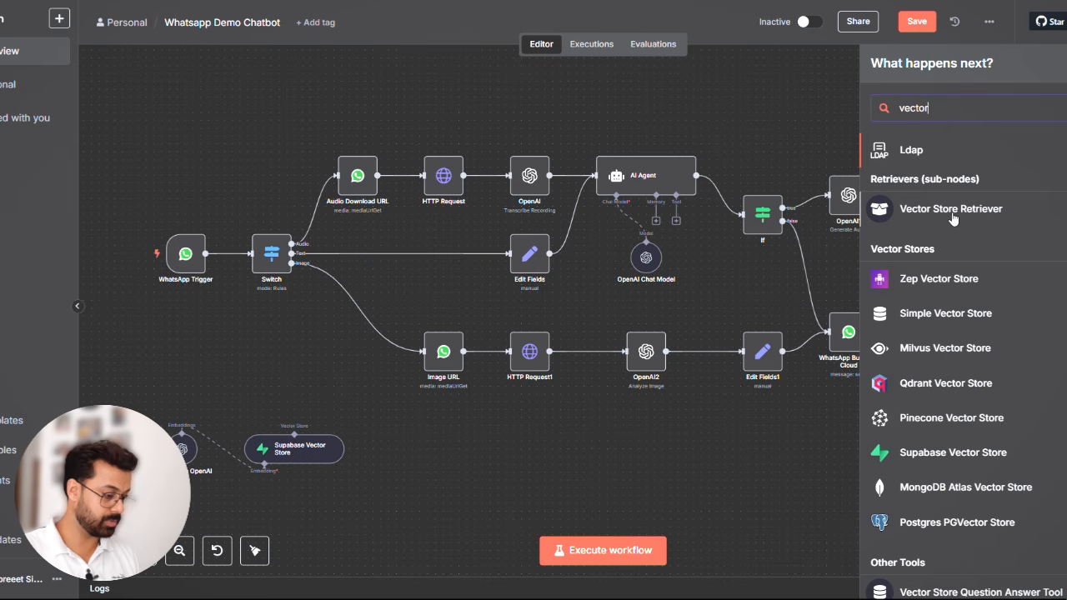
scroll(1037, 386, "down", 1)
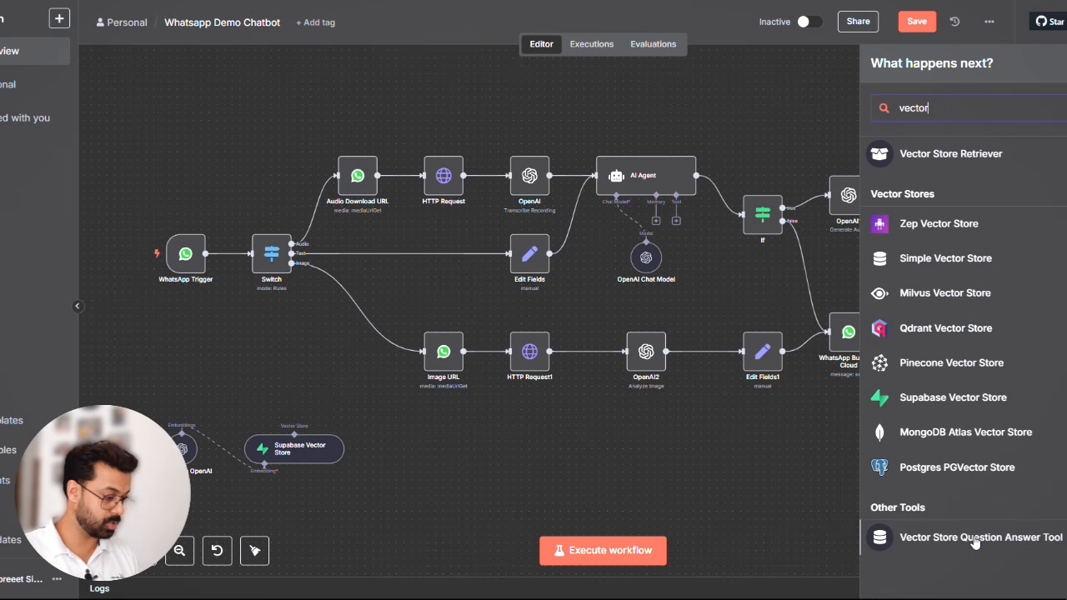
left_click(974, 542)
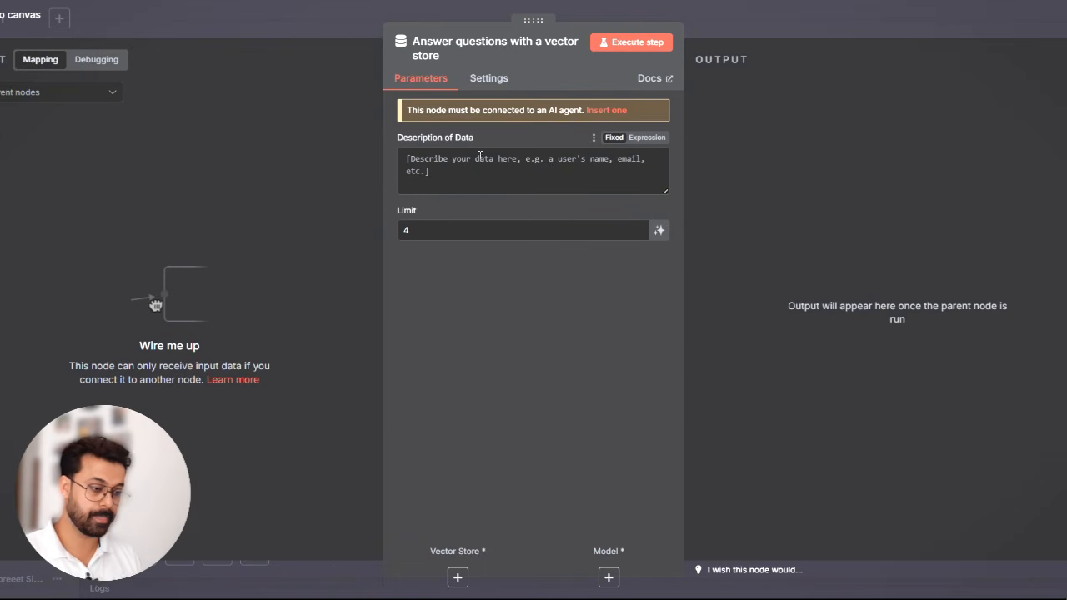
- Paste the Happy Feets FAQ retrieval prompt as the tool's data description and review its Switch/OpenAI message expression in the expanded editor
left_click(459, 169)
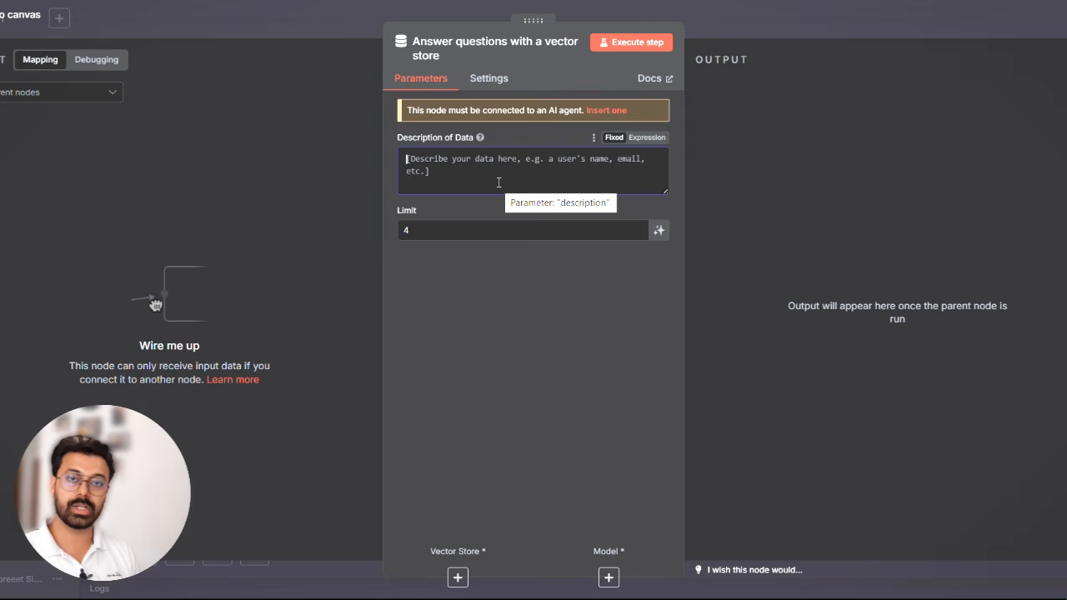
key("ctrl+v")
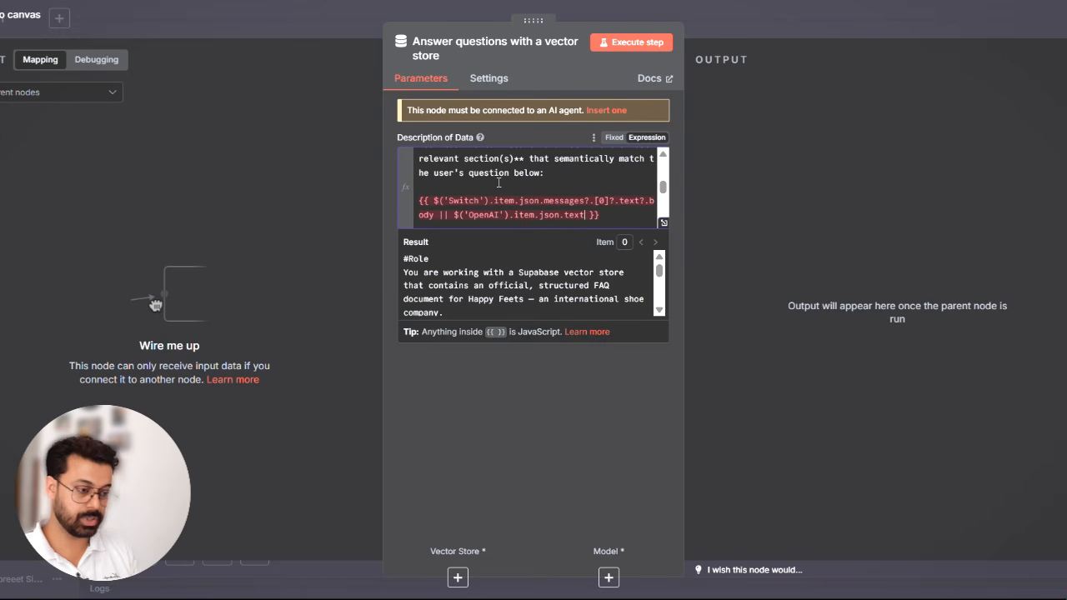
left_click(664, 222)
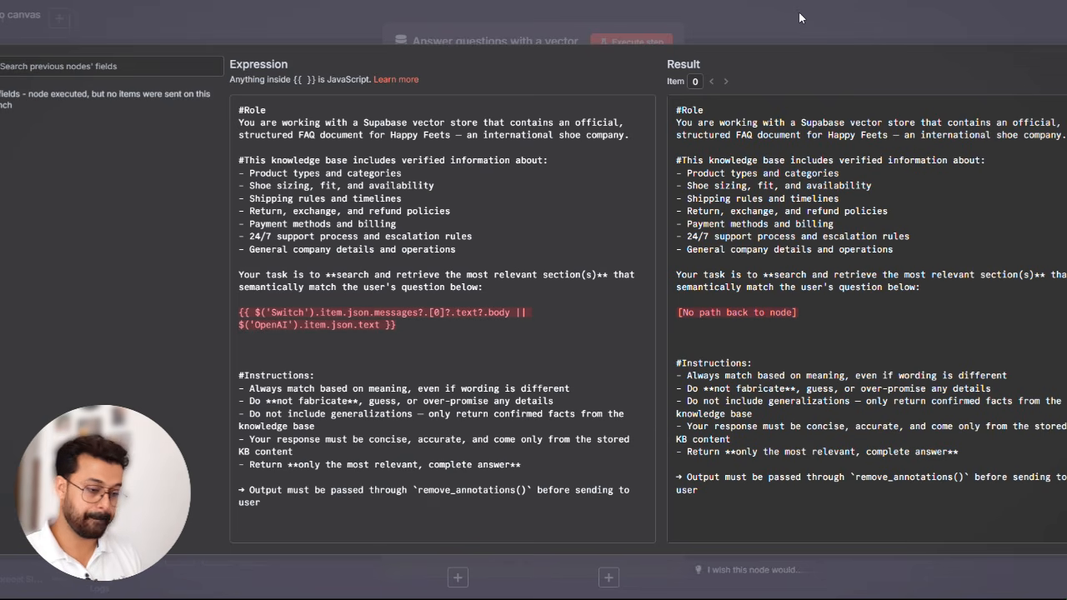
left_click_drag(407, 325, 198, 315)
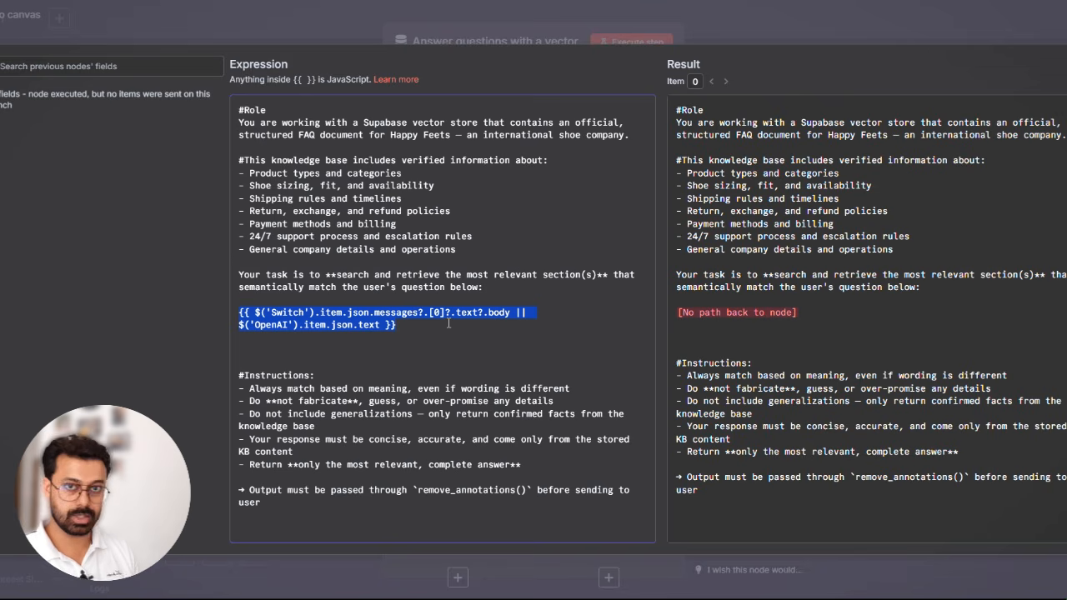
left_click(795, 26)
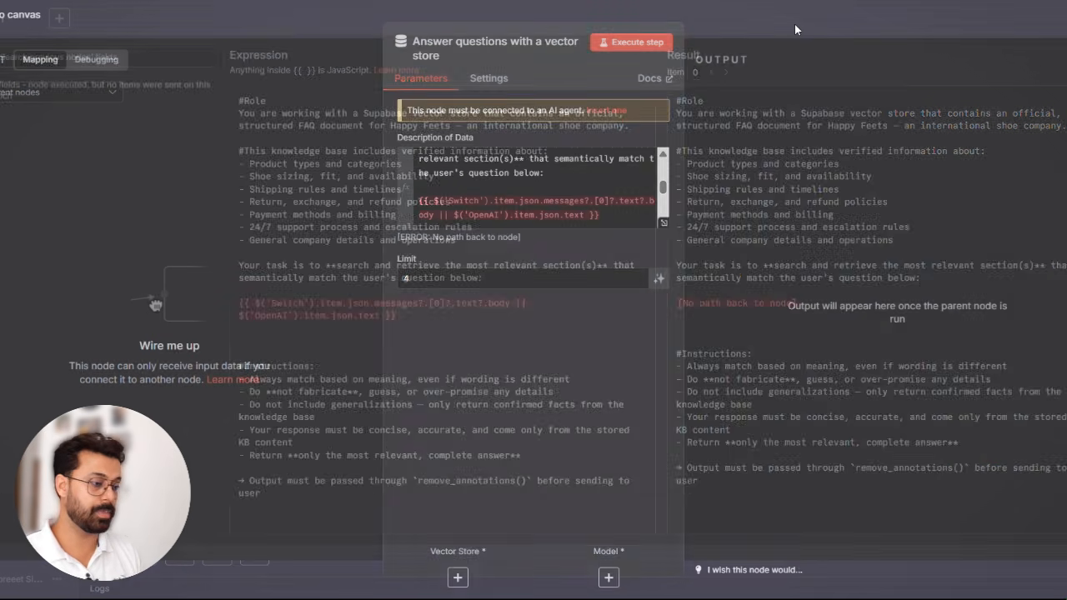
left_click(794, 26)
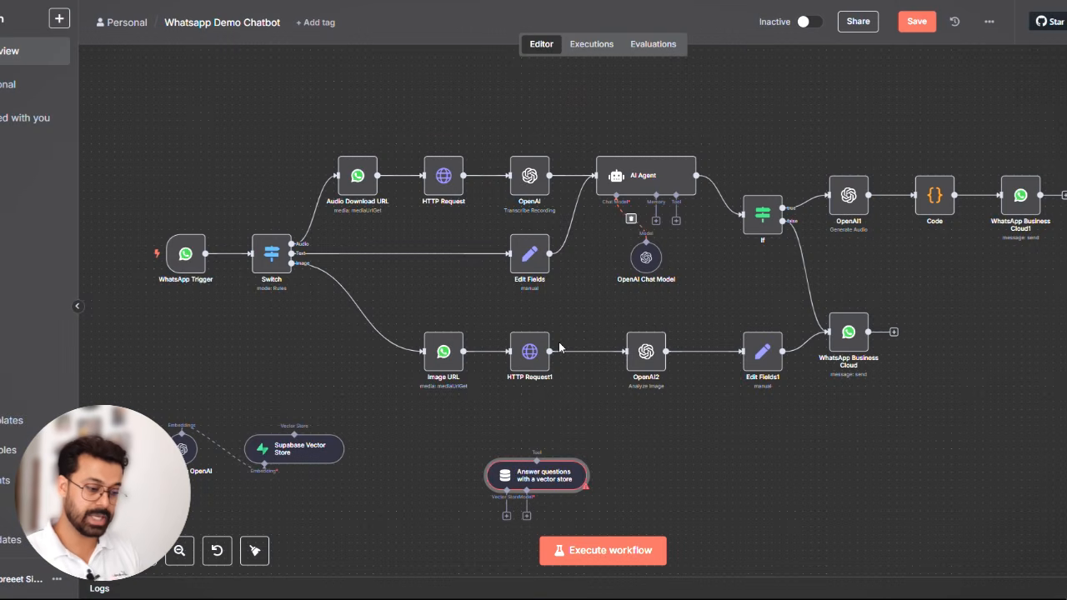
- Move the question-answering tool above the Supabase Vector Store node and link its vector store input to that node
left_click_drag(493, 475, 344, 354)
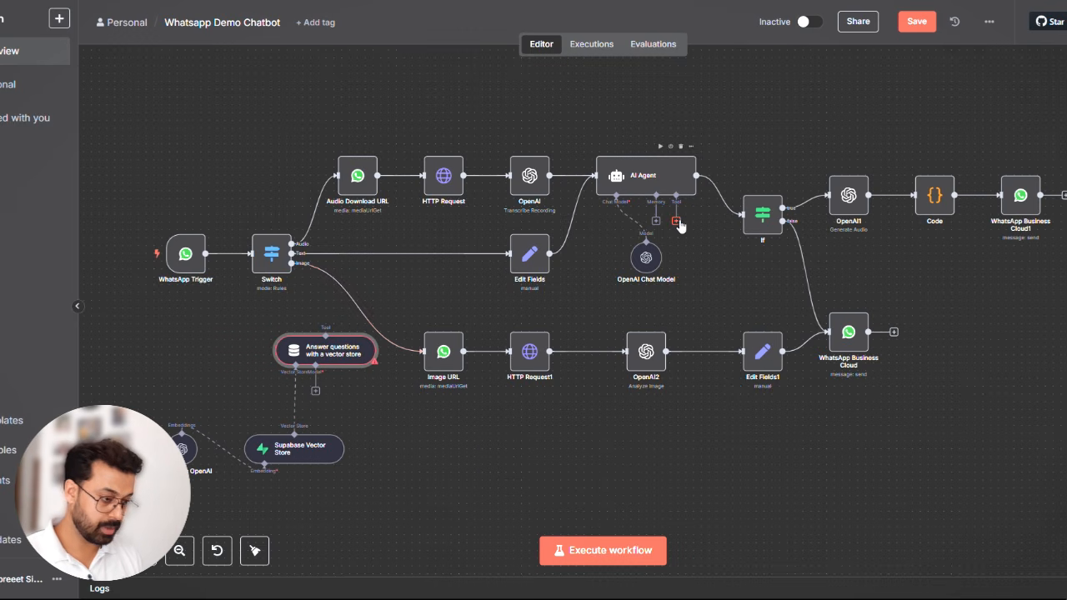
- Connect the AI Agent's tool input to the question-answering vector store tool and tidy up the canvas layout
left_click_drag(677, 222, 318, 347)
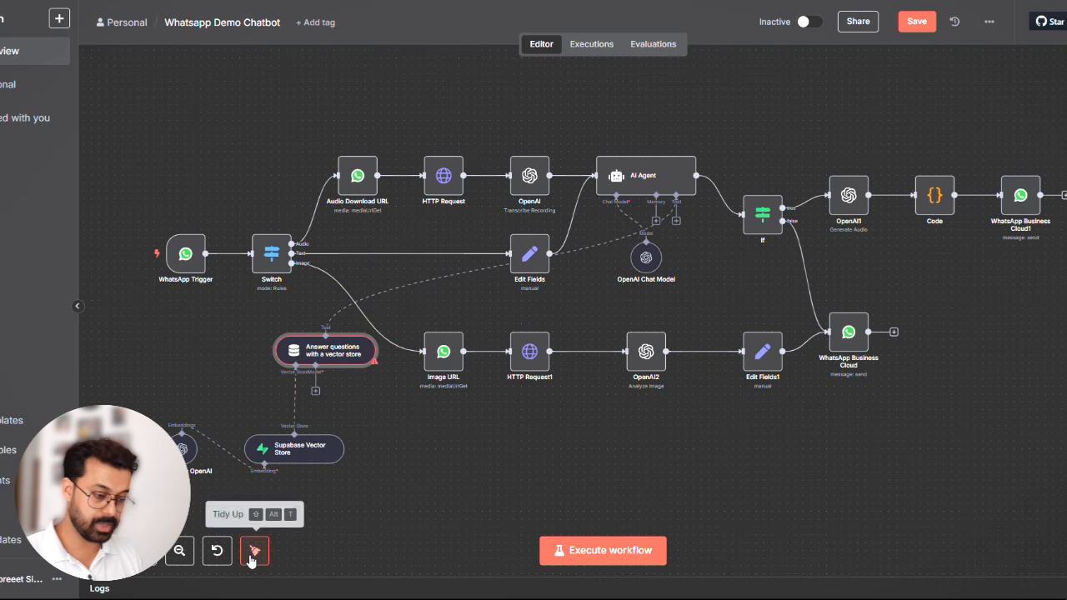
left_click(254, 550)
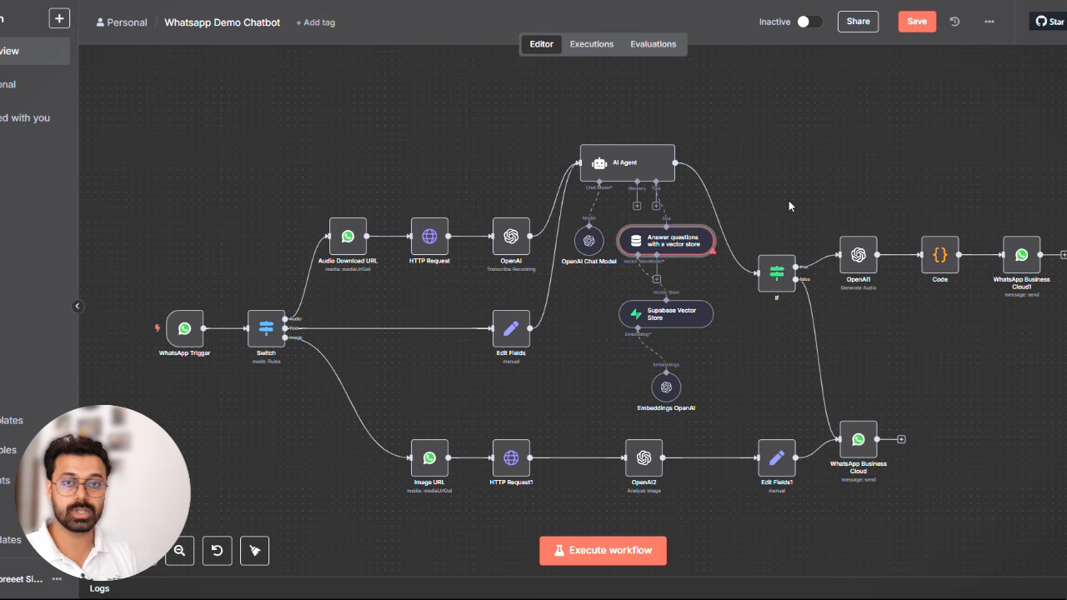
- Attach a Simple Memory sub-node to the AI Agent, keeping its default settings, and tidy up the workflow layout
left_click(638, 209)
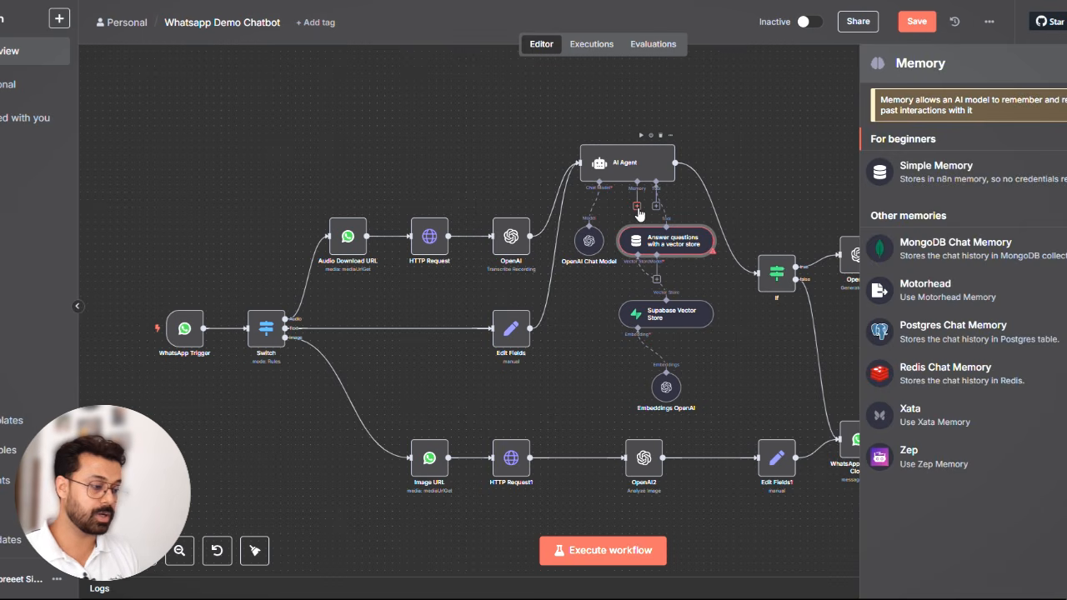
left_click(956, 178)
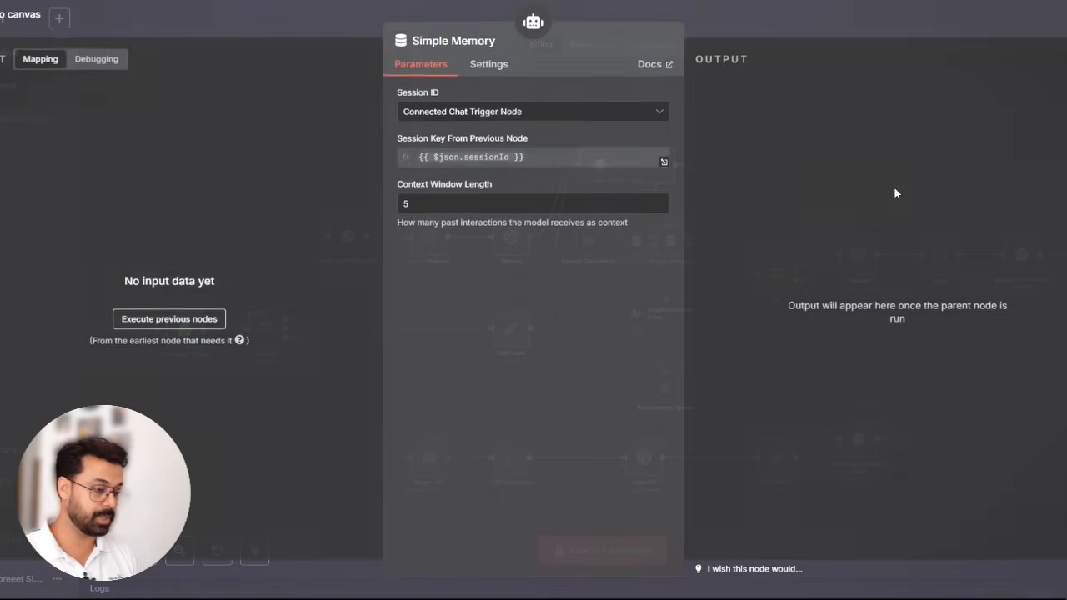
double_click(454, 205)
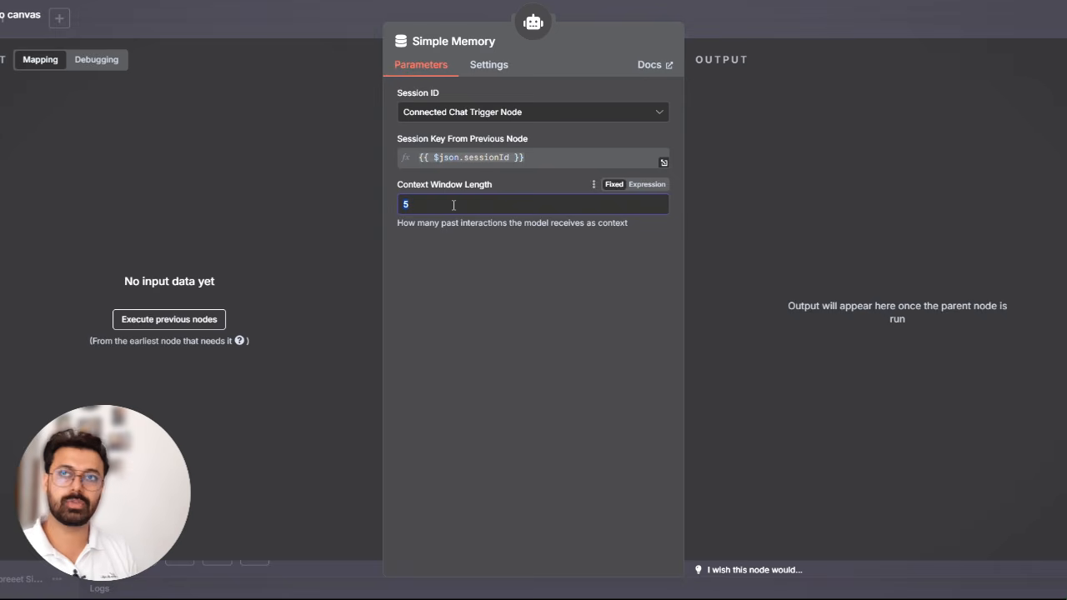
key("Escape")
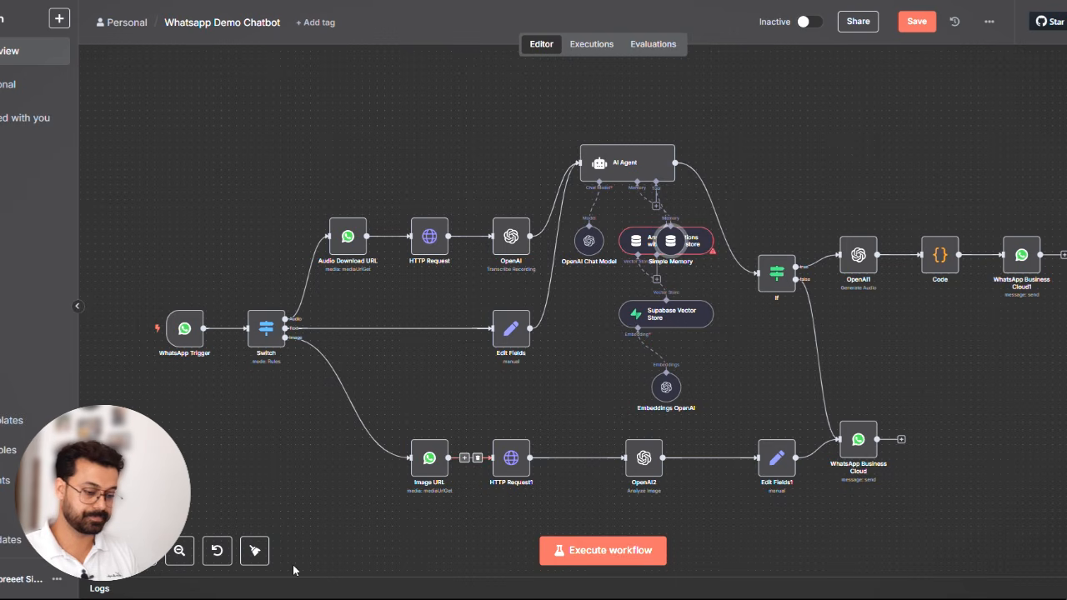
left_click(256, 550)
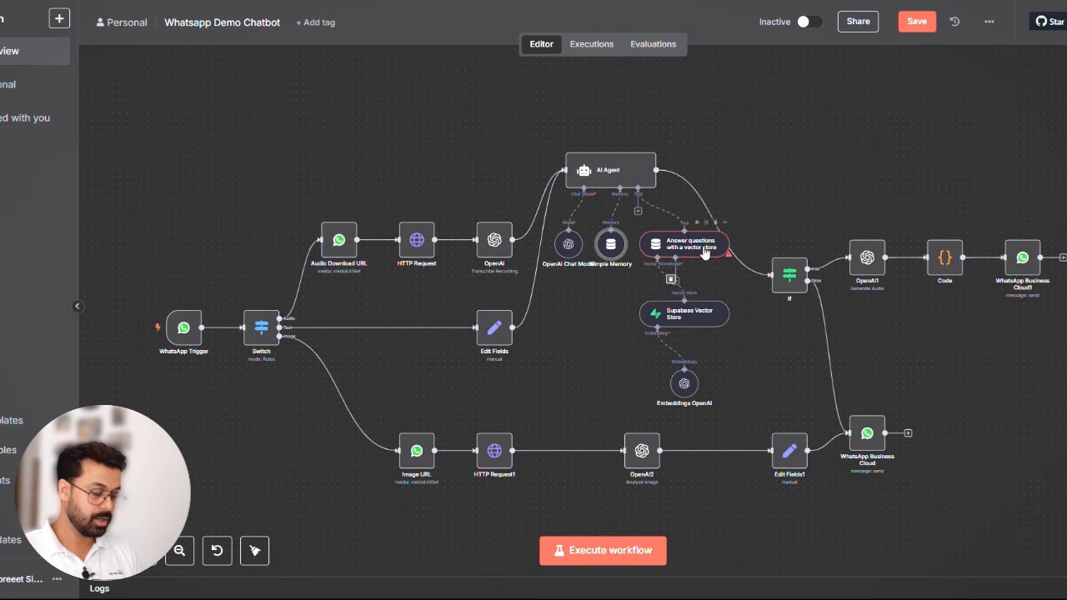
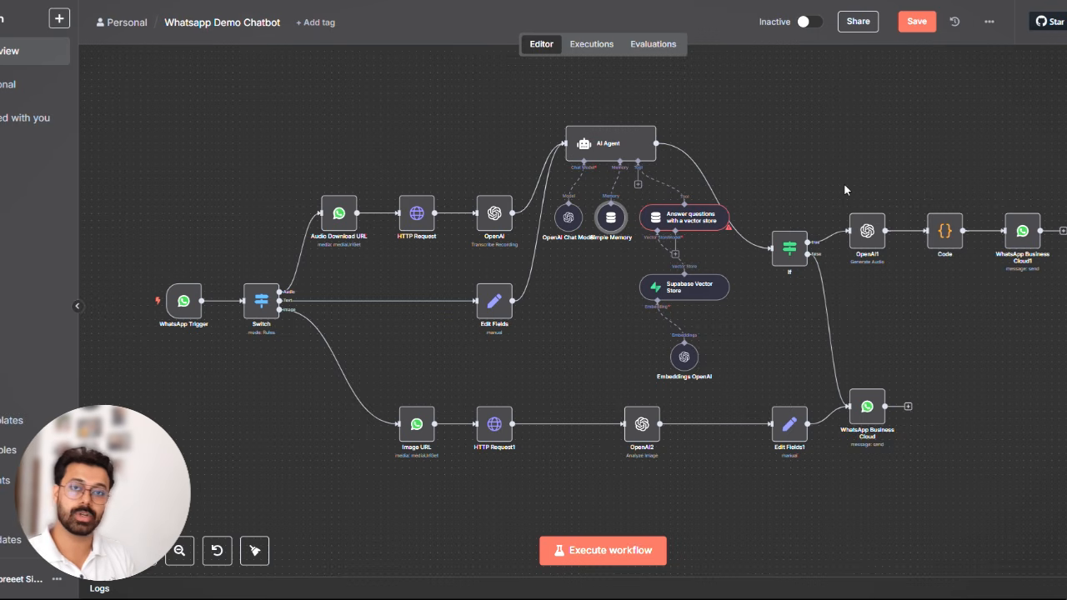
- Add an Airtable tool to the AI Agent
left_click(638, 184)
type("air")
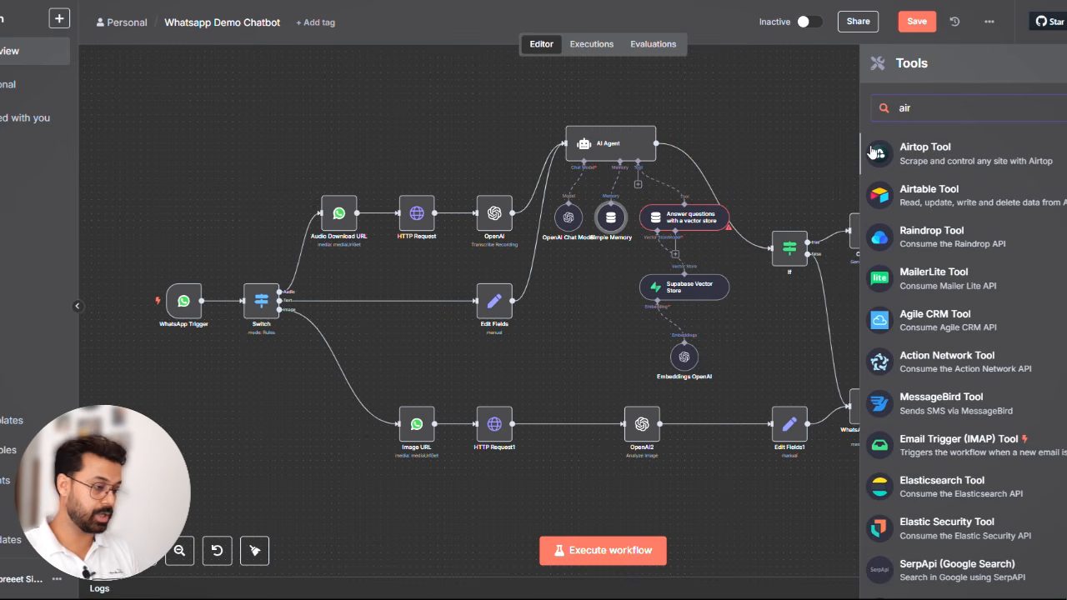
left_click(1009, 195)
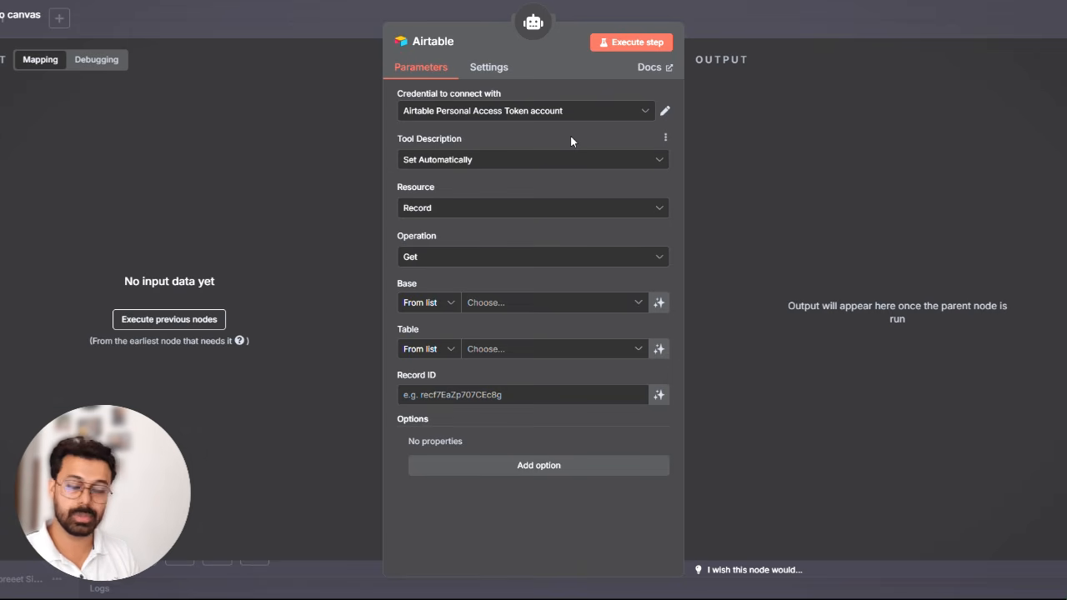
- Open the HappyFeets base in Airtable and examine its Orders, Inventory and Tickets tables
key("ctrl+t")
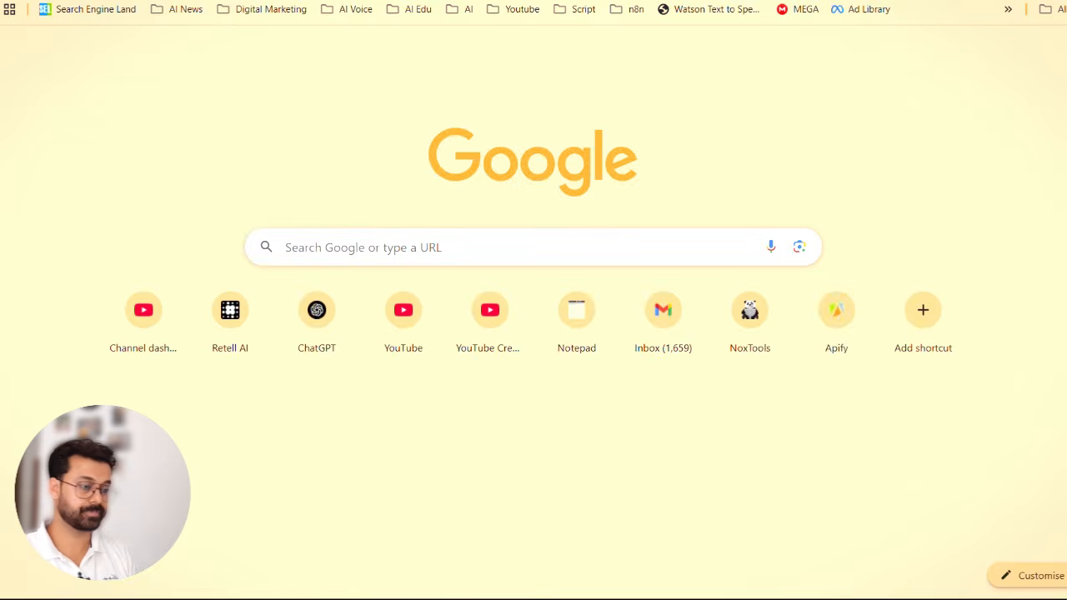
type("airtable.com")
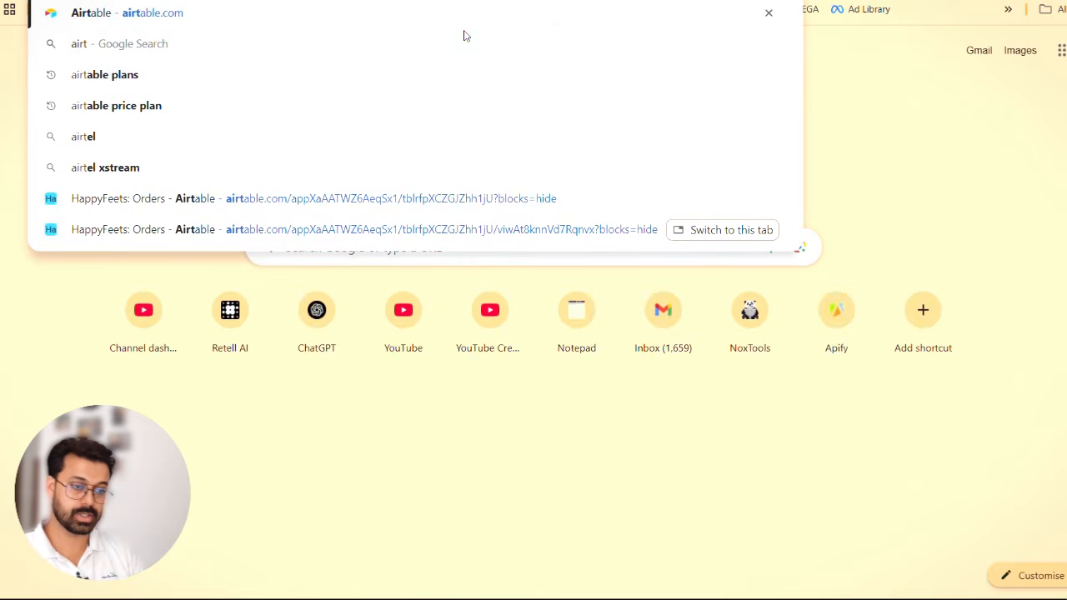
key("Return")
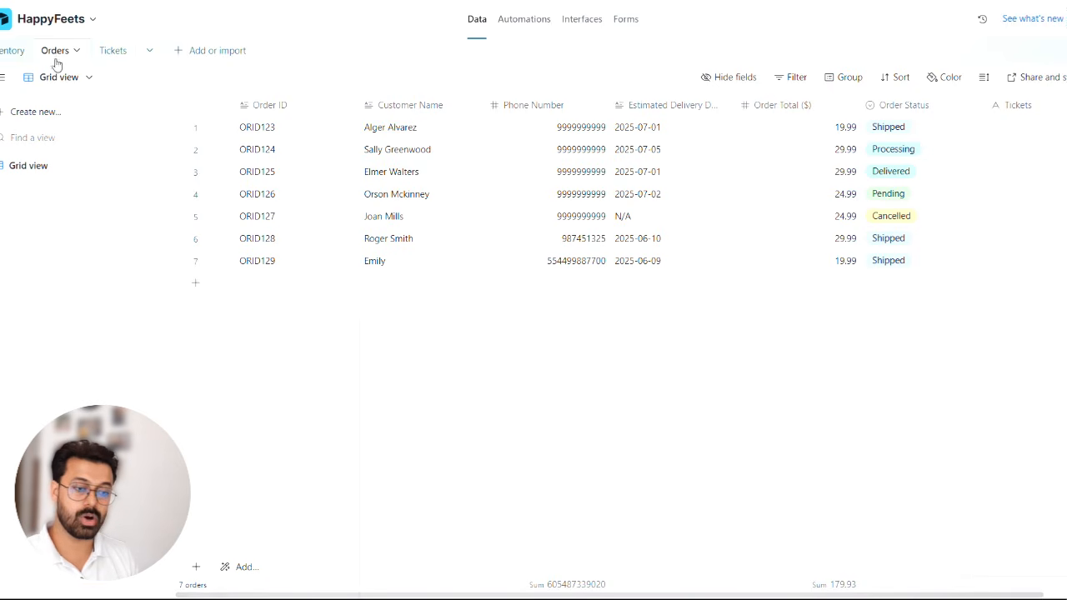
left_click(21, 50)
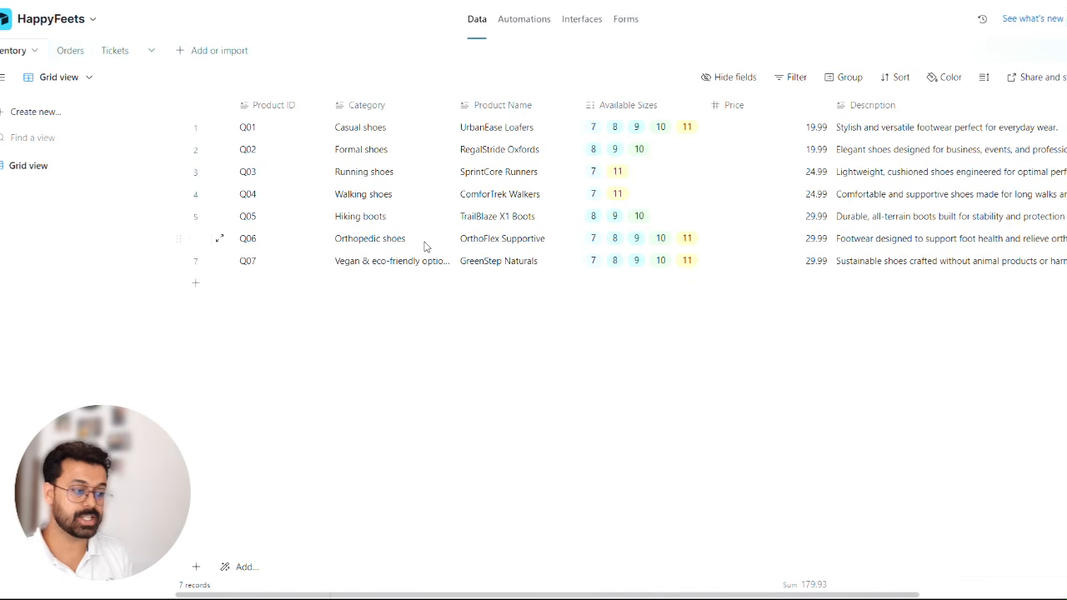
left_click(108, 50)
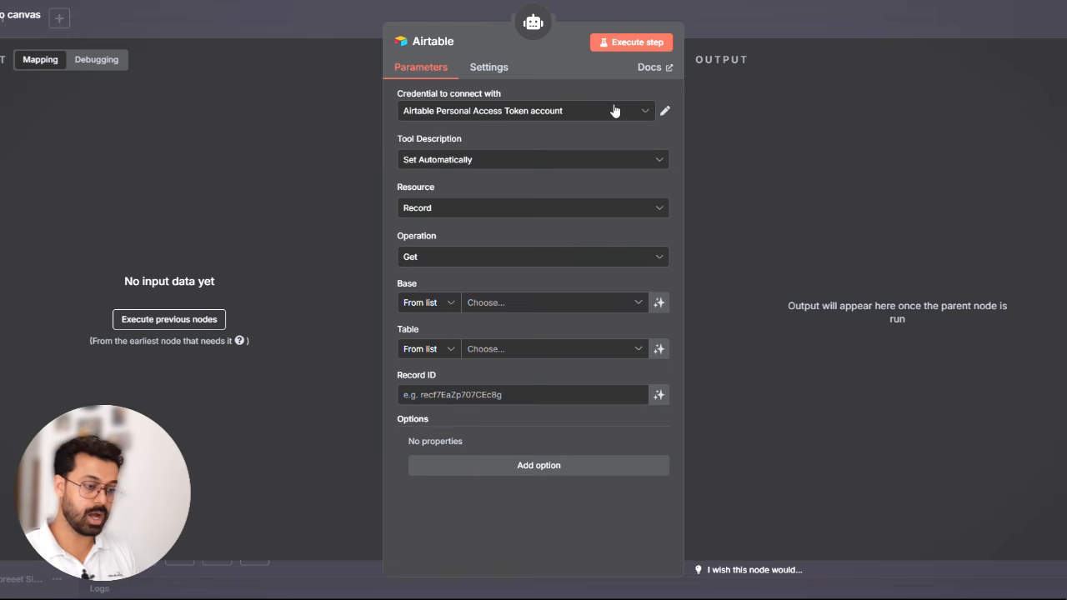
- Start a new Airtable credential for the tool and open the n8n_HappyFeets personal access token in Airtable's developer hub
left_click(621, 111)
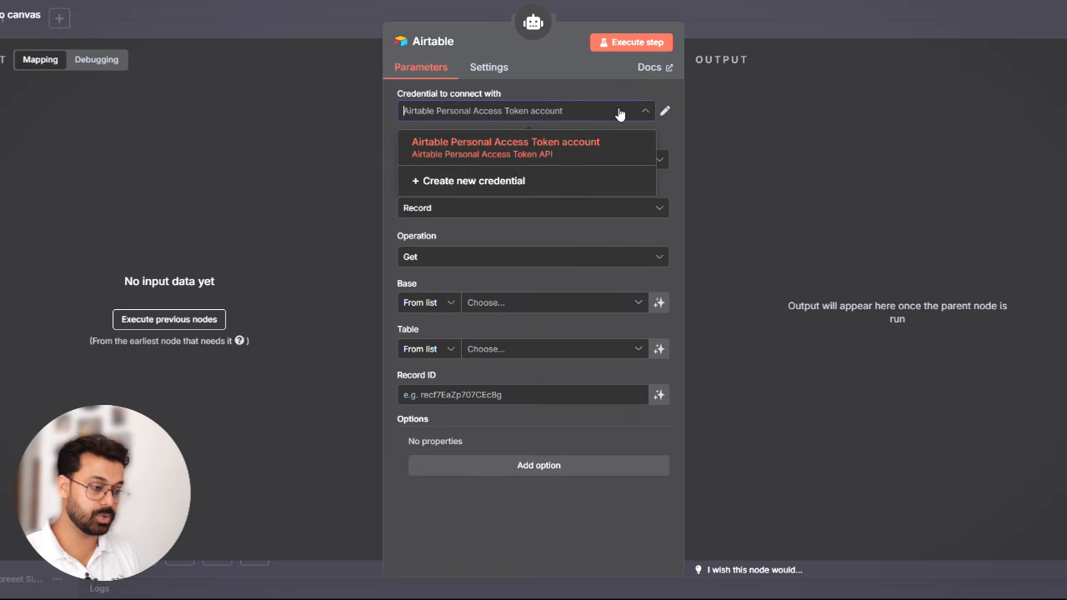
left_click(514, 183)
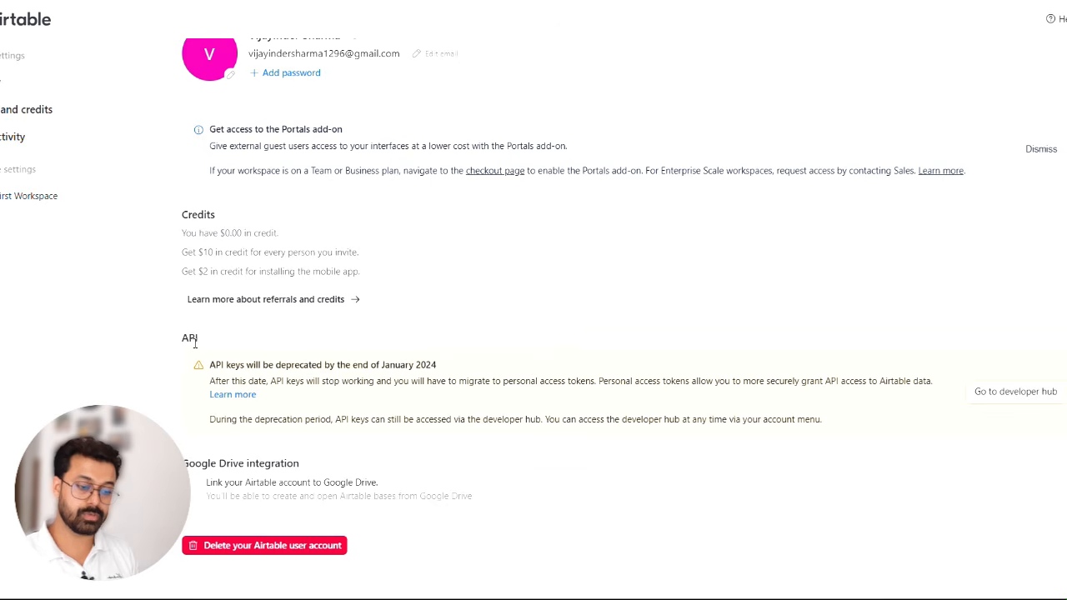
left_click(1015, 392)
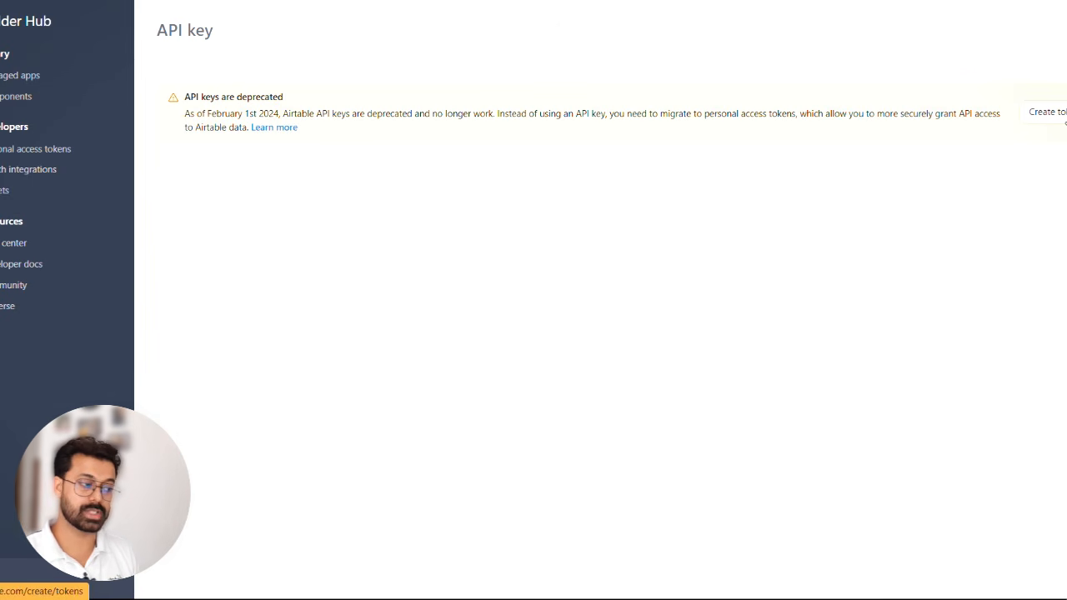
left_click(1059, 116)
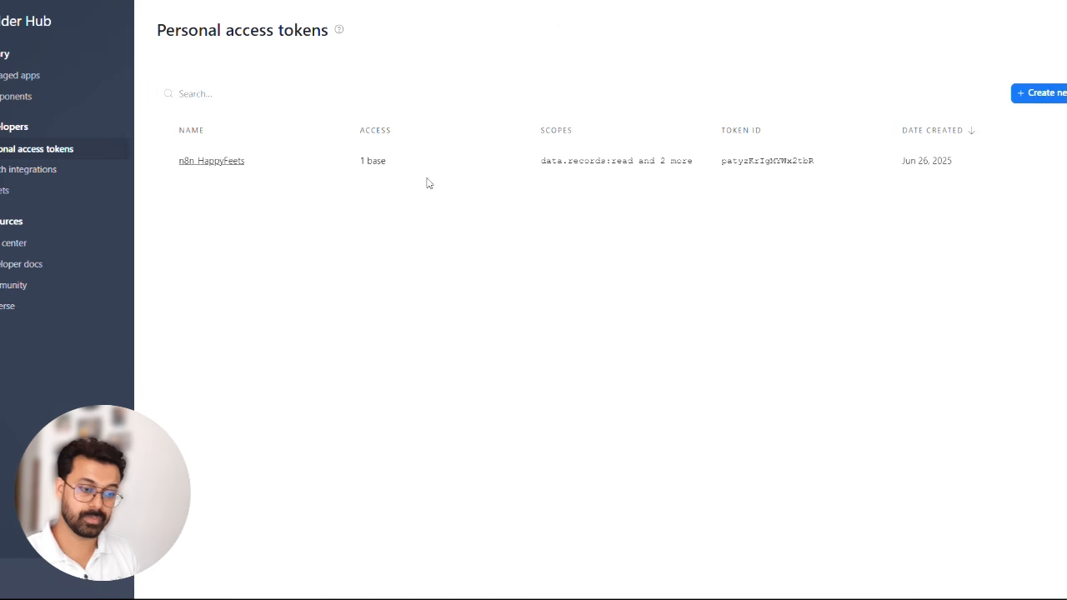
left_click(223, 167)
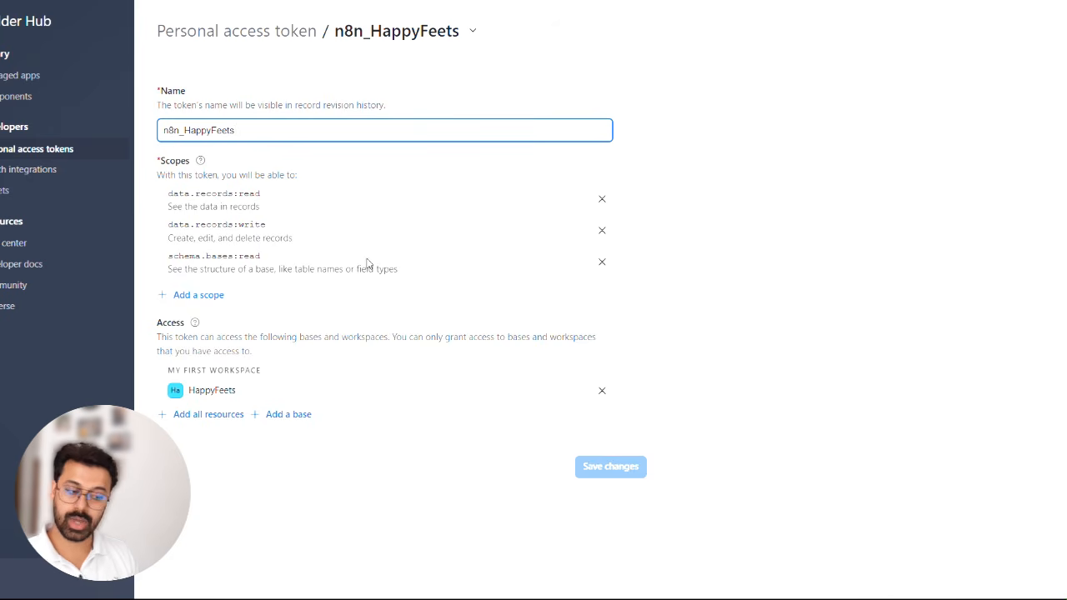
- Examine the scopes and bases that can be added to the n8n_HappyFeets token, without changing it
left_click(204, 297)
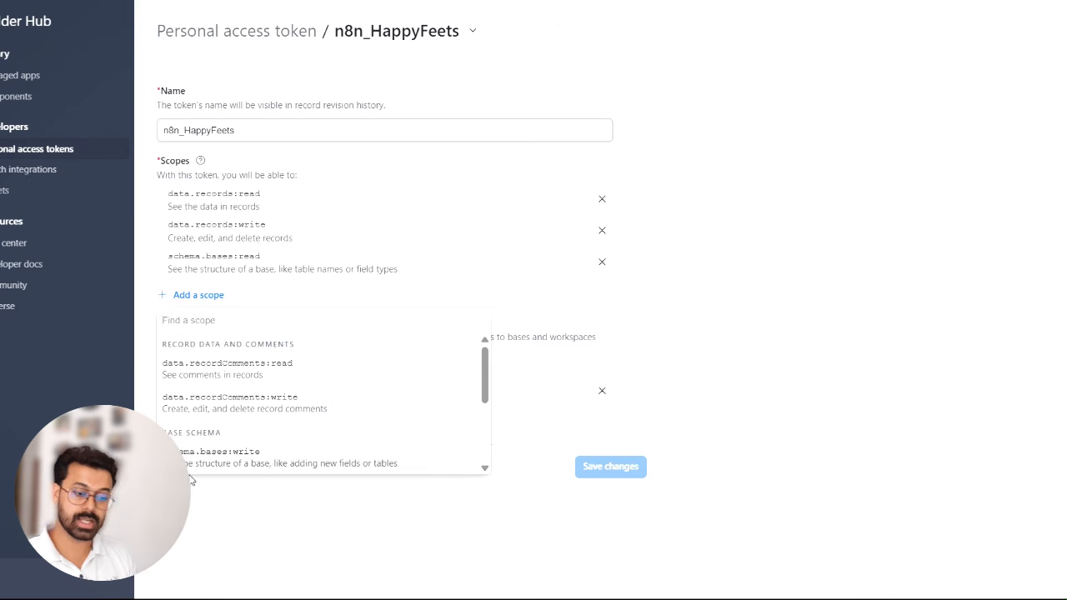
left_click(379, 495)
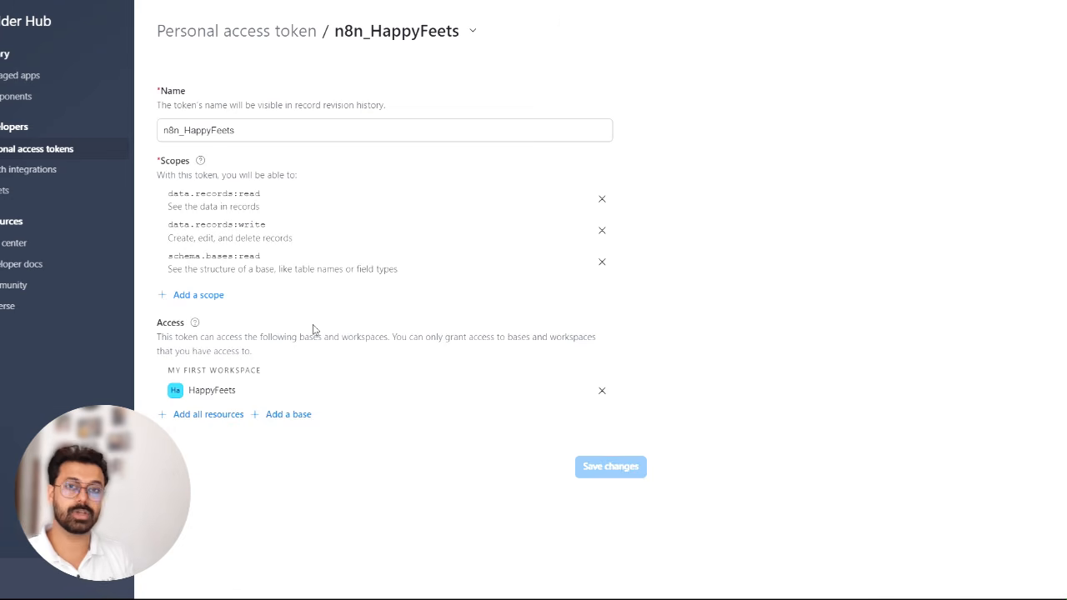
left_click(294, 414)
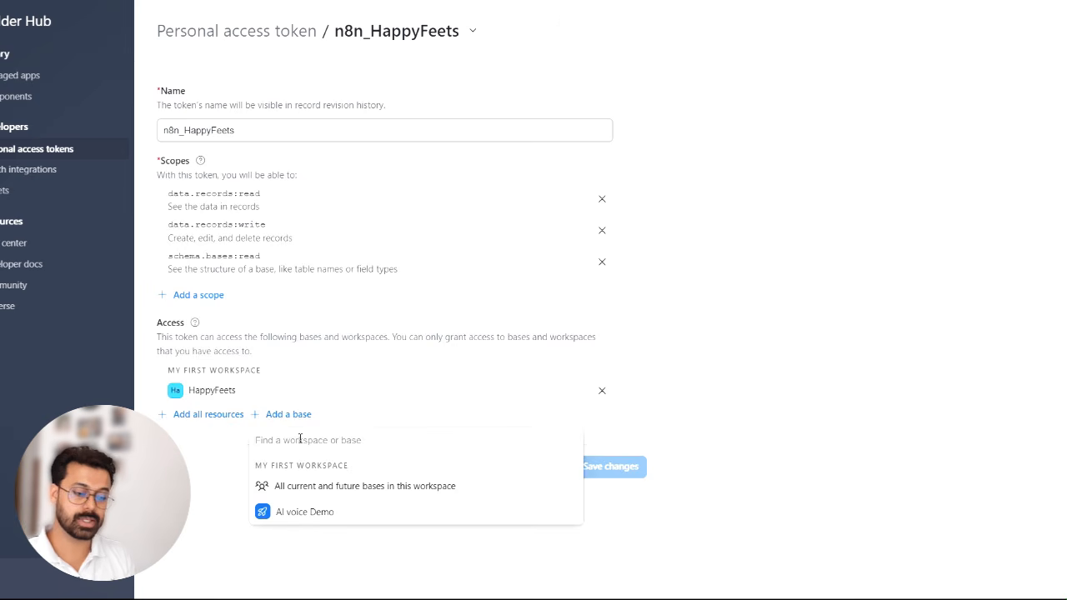
left_click(236, 483)
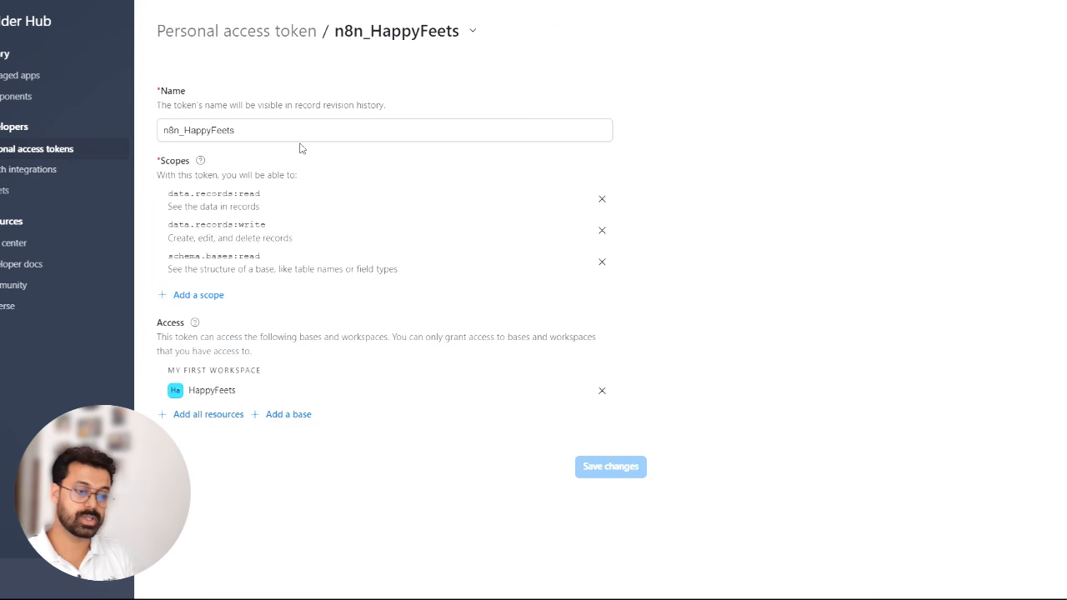
left_click(268, 34)
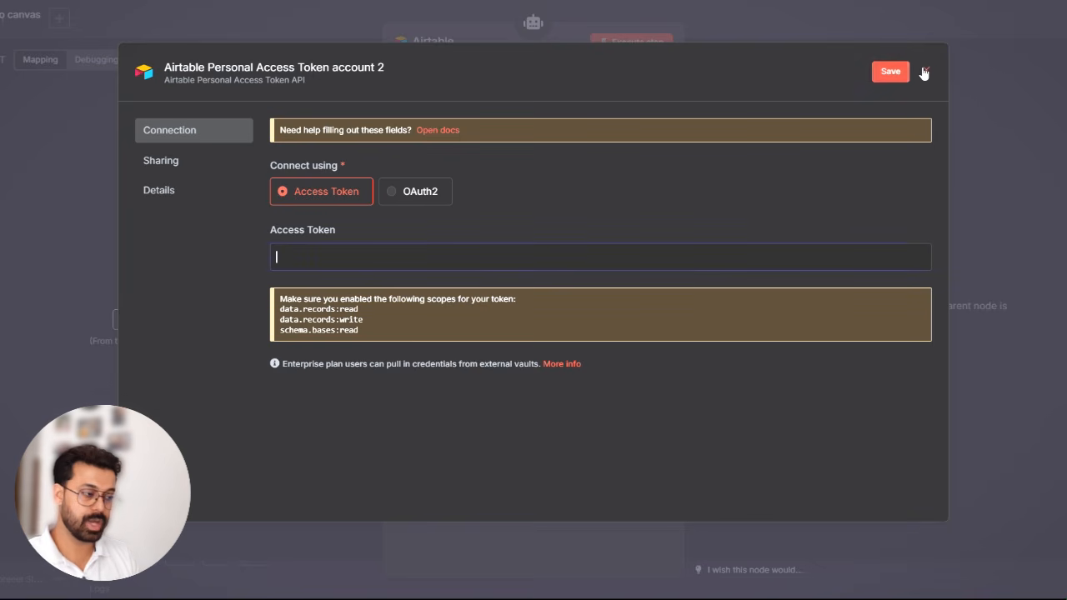
- Discard the new credential in n8n and keep the existing Airtable Personal Access Token account for the tool
left_click(923, 72)
left_click(558, 114)
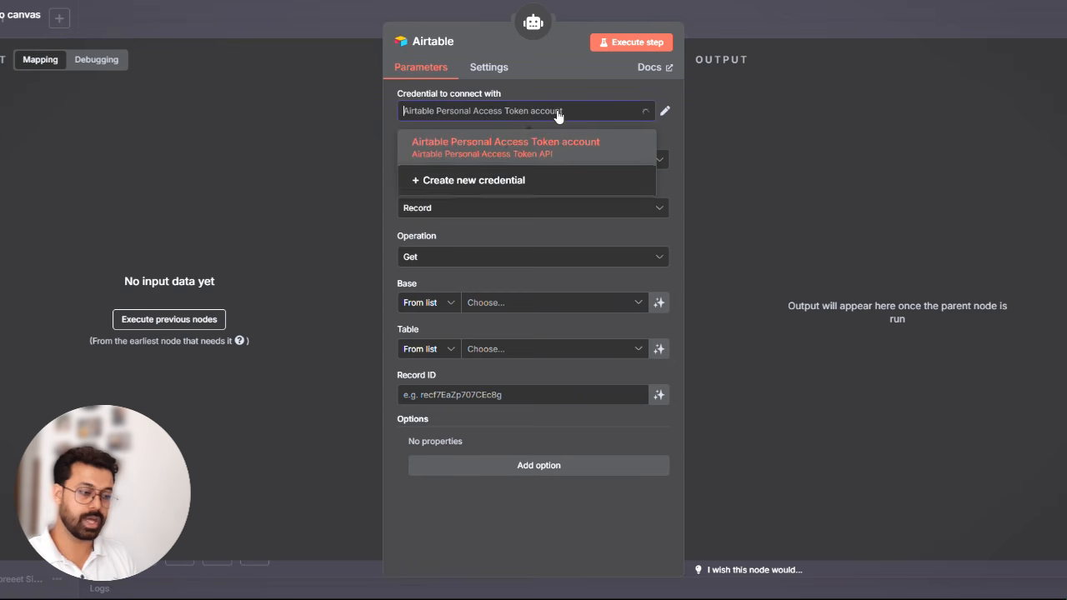
left_click(538, 64)
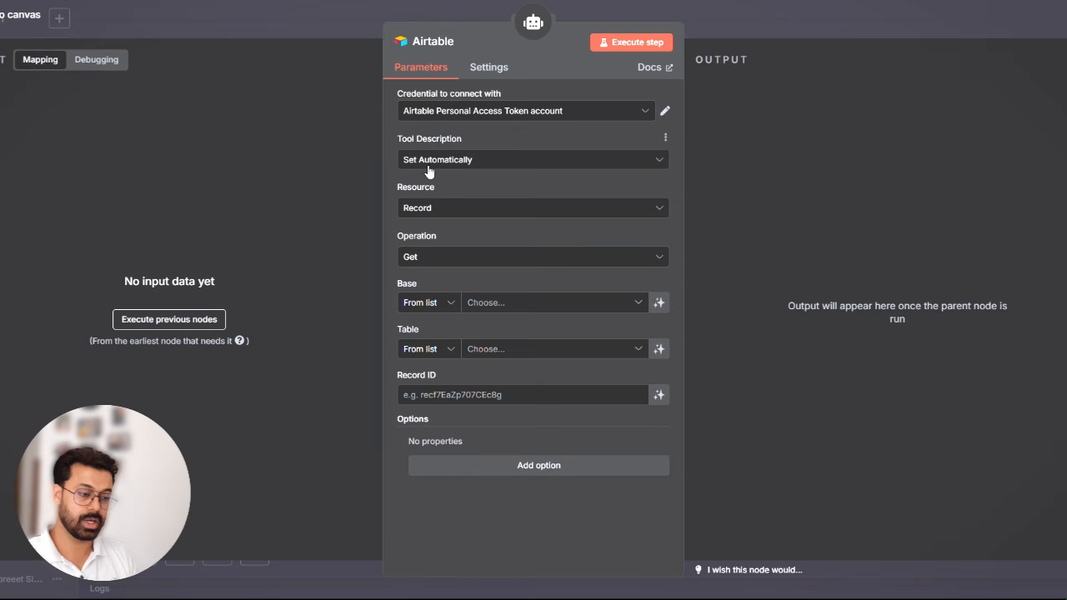
- Keep the tool description set automatically and choose the HappyFeets base and its Inventory table
left_click(490, 167)
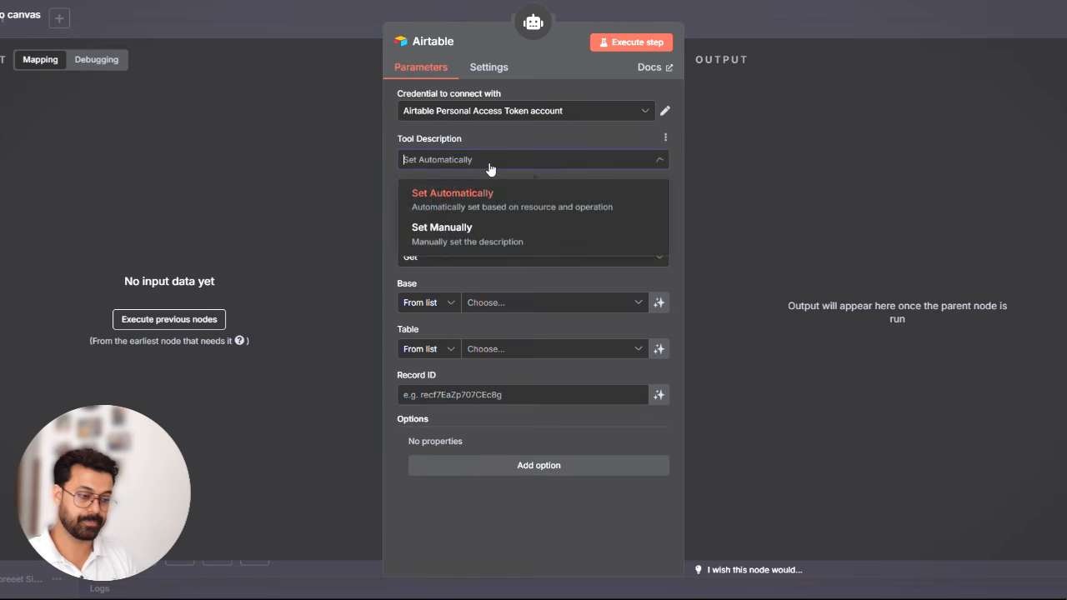
left_click(467, 214)
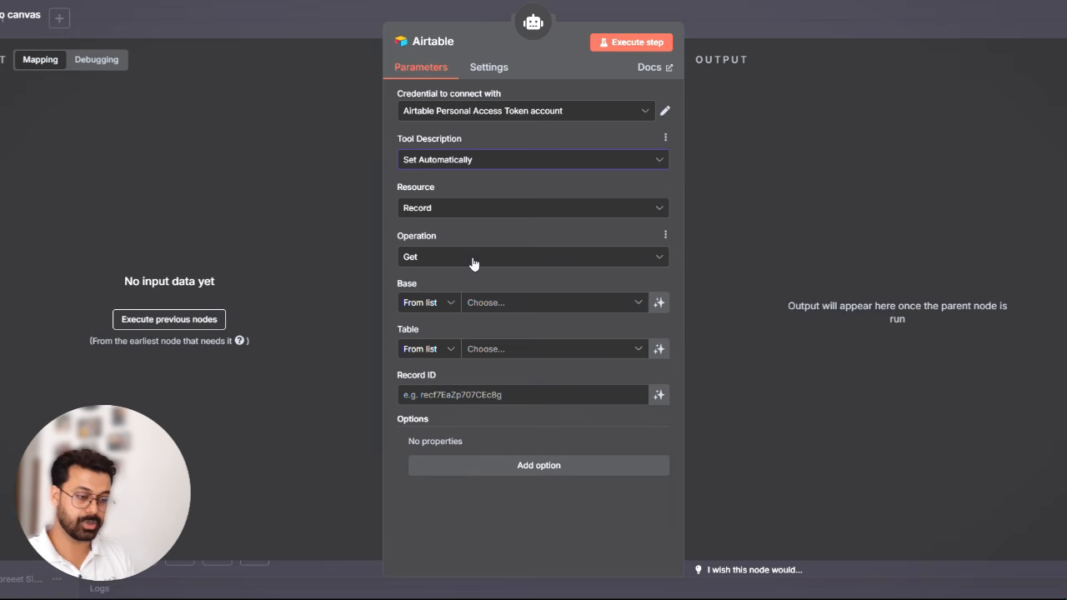
left_click(513, 306)
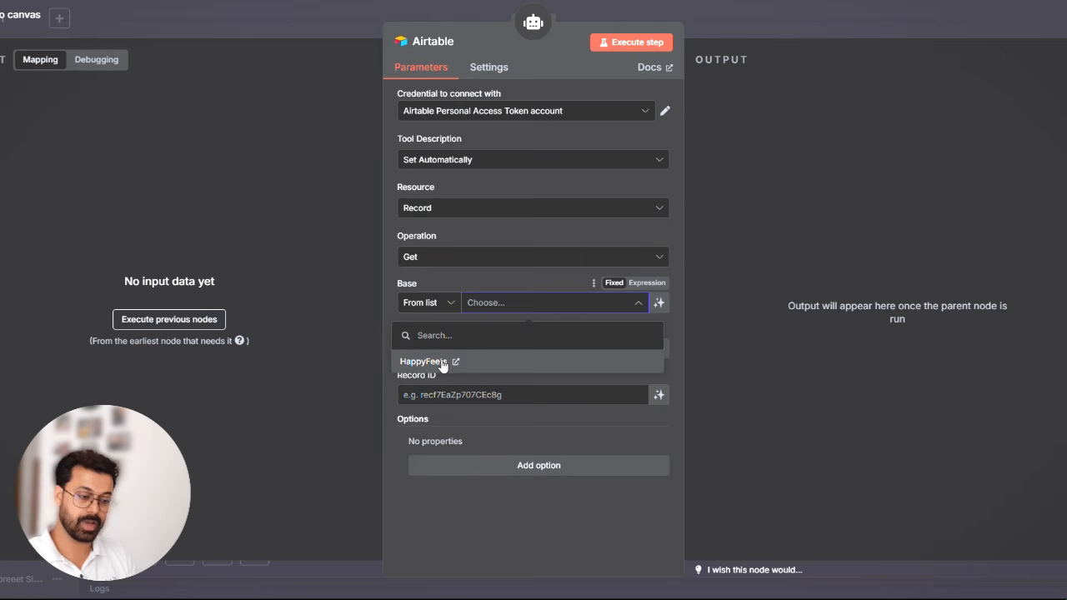
left_click(448, 360)
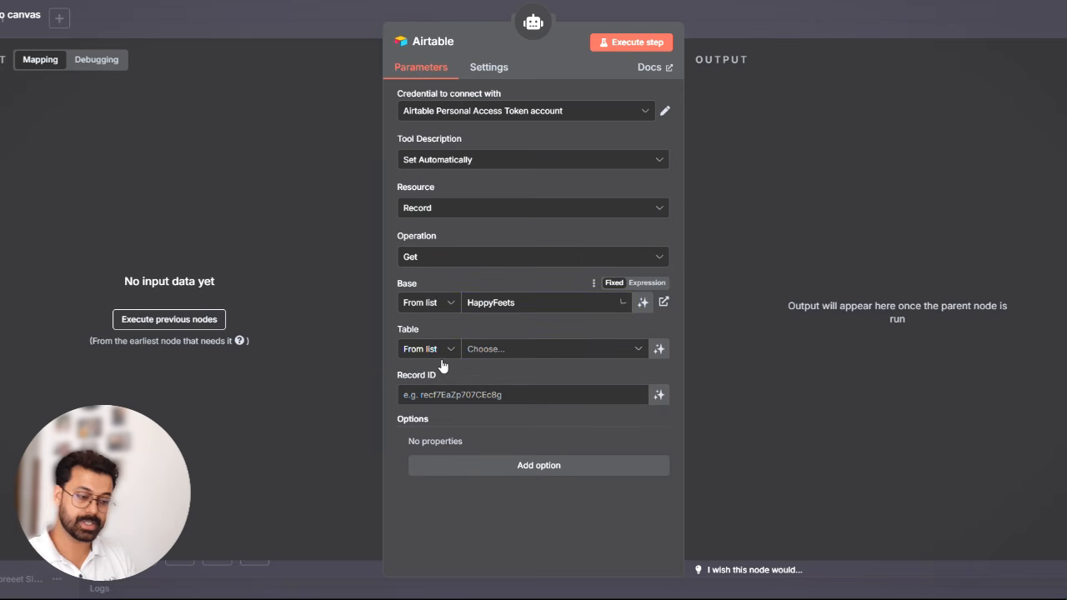
left_click(490, 350)
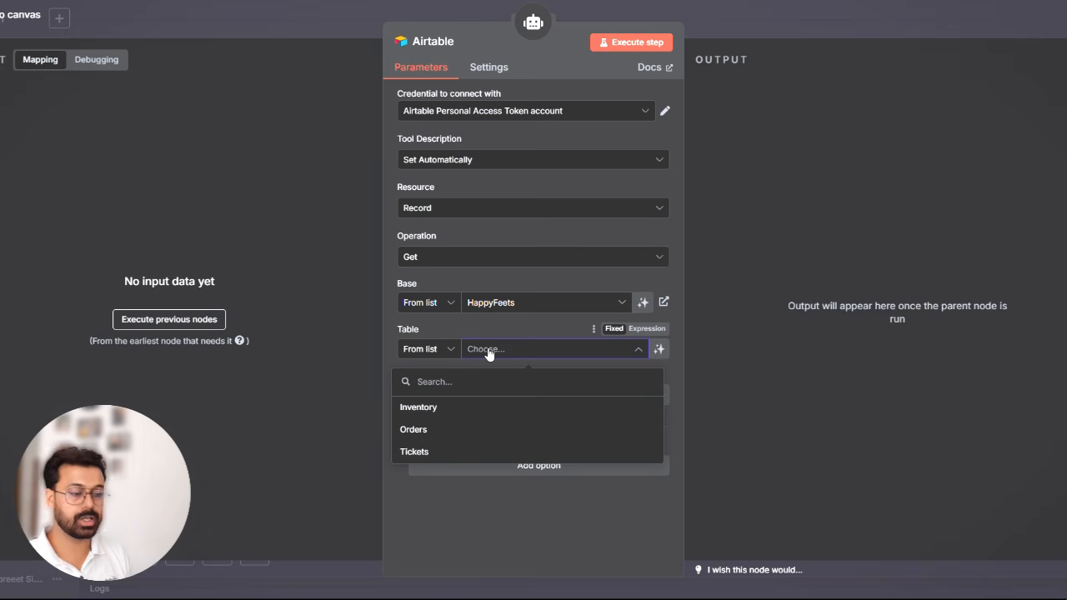
left_click(449, 408)
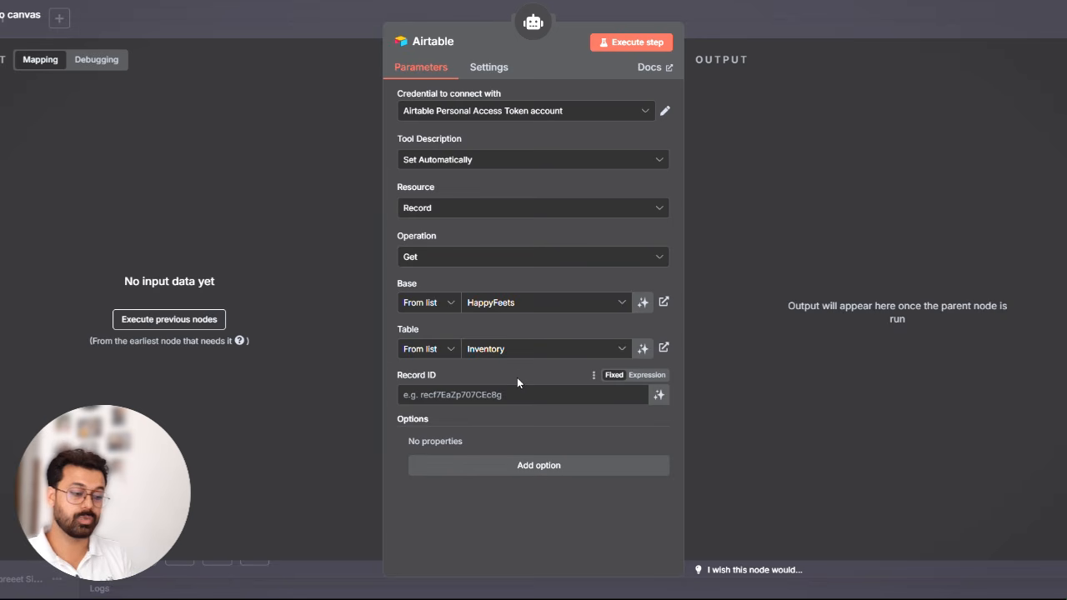
- Let the model define the Record ID automatically and open an empty description for it
left_click(659, 394)
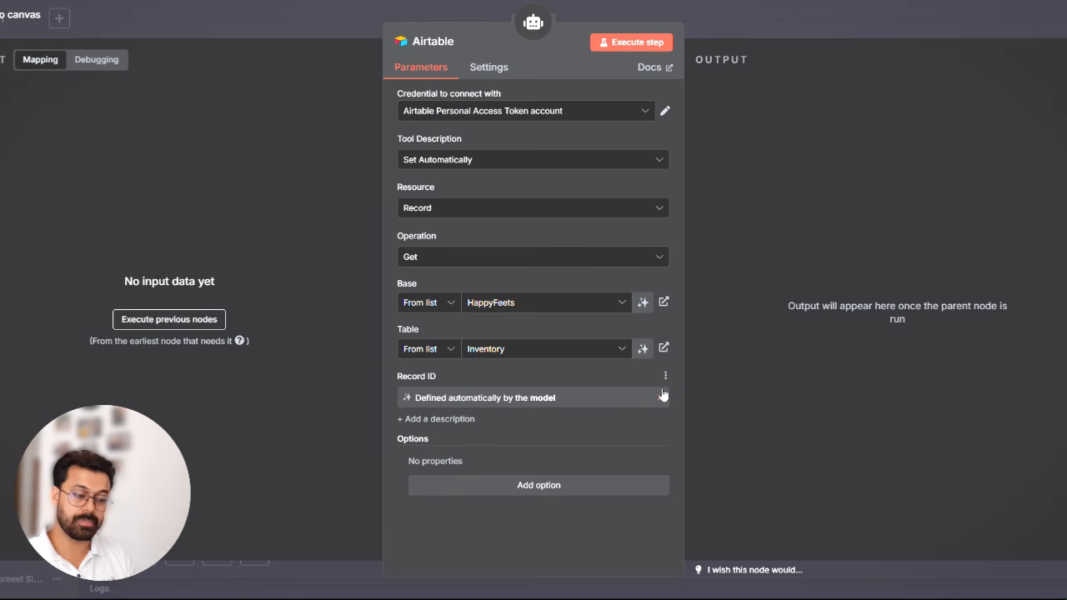
left_click(437, 419)
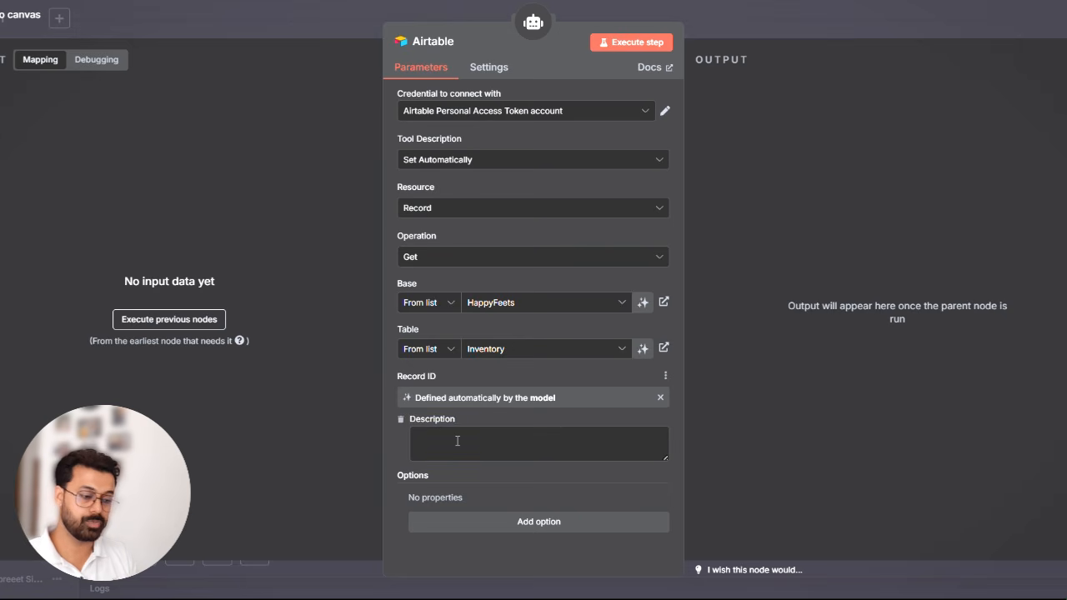
left_click(457, 441)
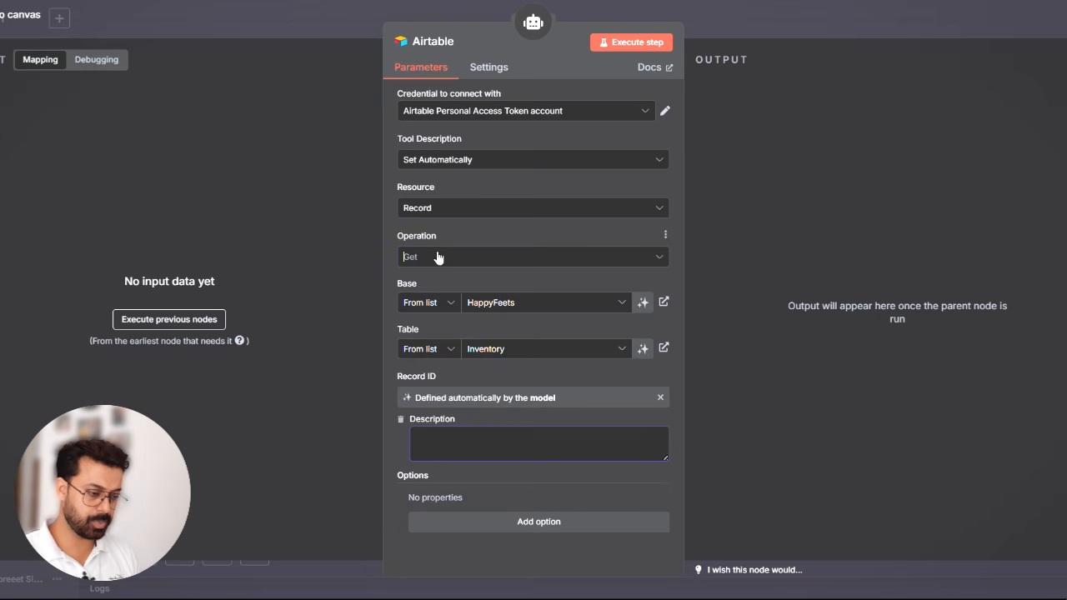
- Change the Airtable operation to Search and let the model define the Filter By Formula value automatically
left_click(438, 258)
left_click(459, 442)
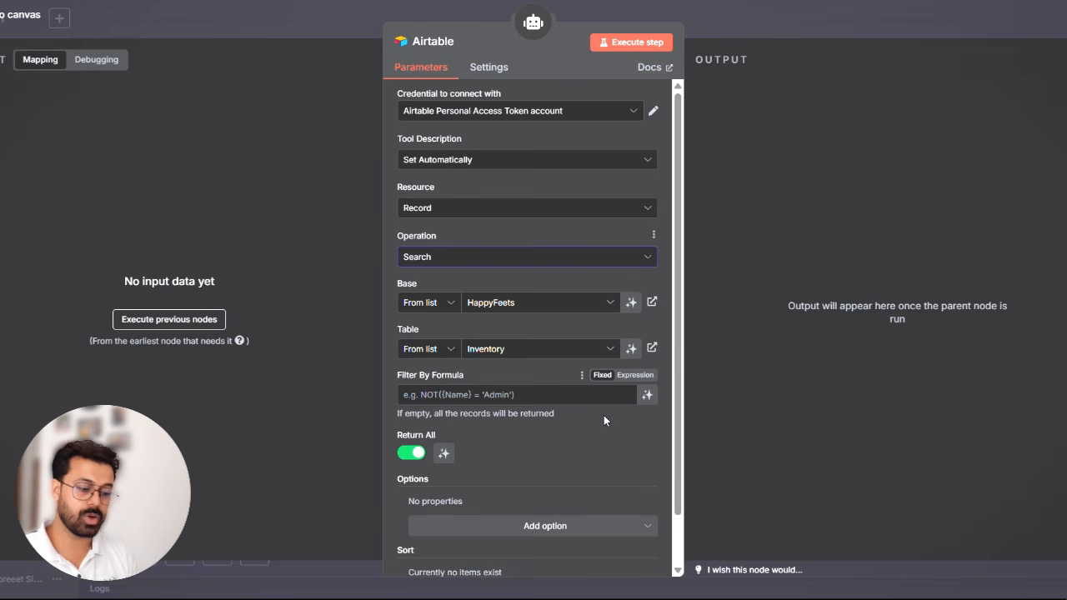
left_click(647, 396)
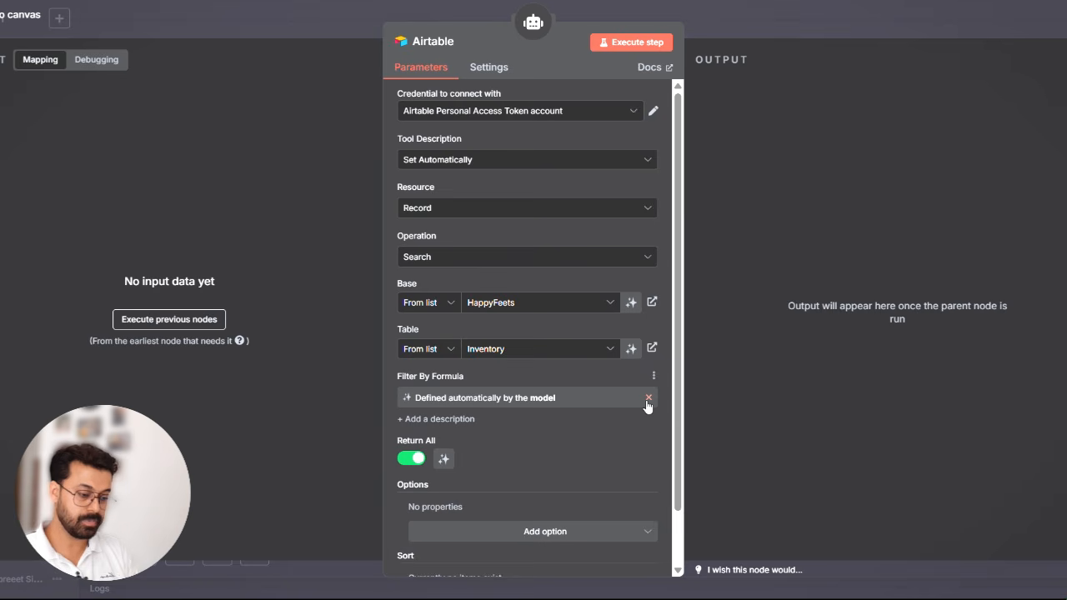
- Describe the formula filter as "Filter will be on the base of Size and Price, Field name is Available Size and Price"
left_click(442, 420)
left_click(466, 443)
type("Filter wi")
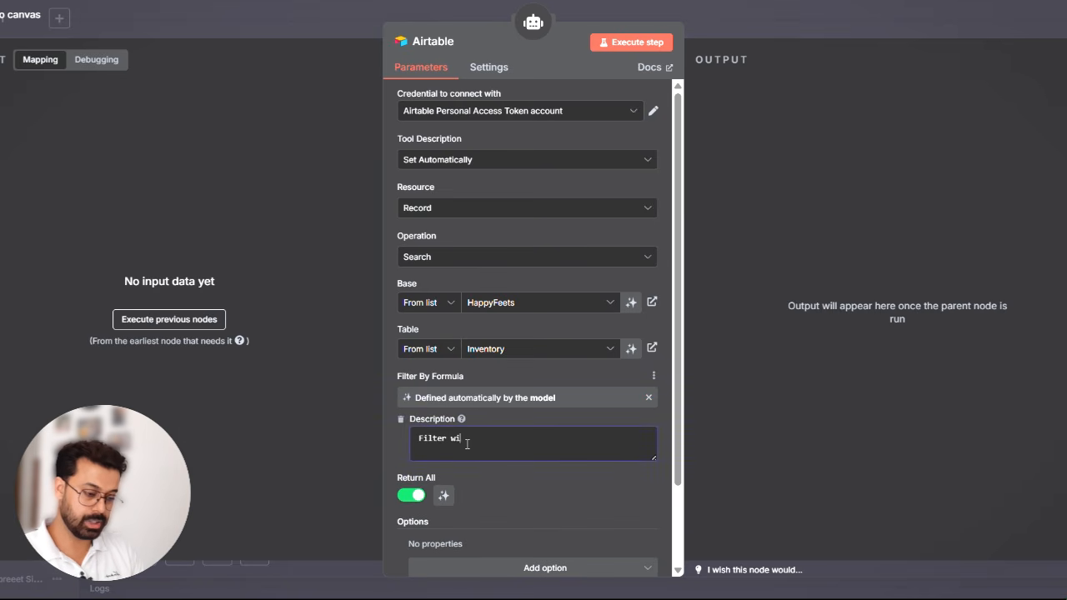
type("ll be on the base")
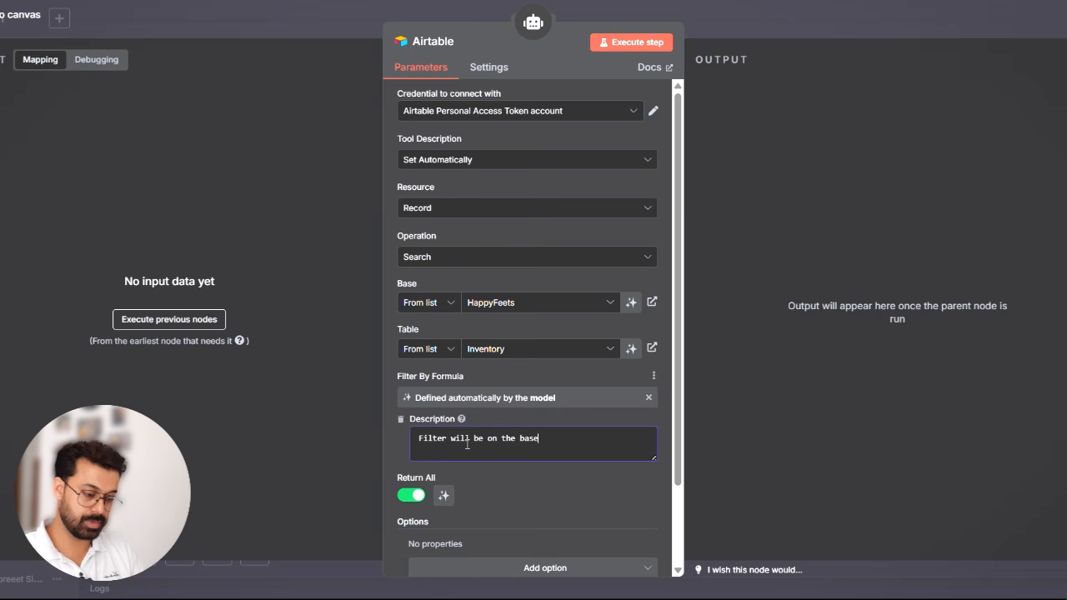
type(" of S")
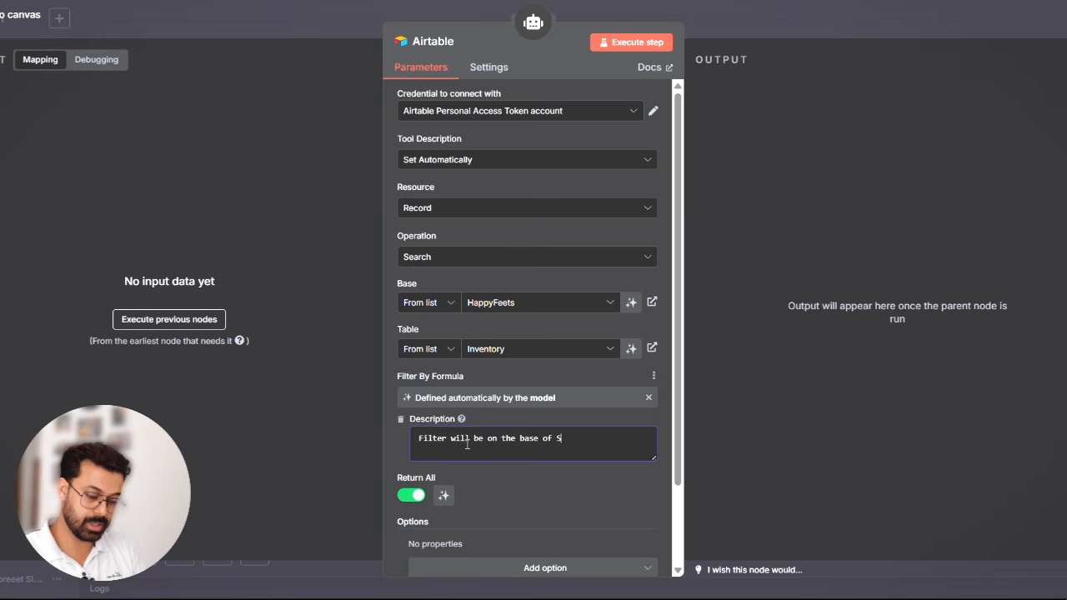
type("ize and price")
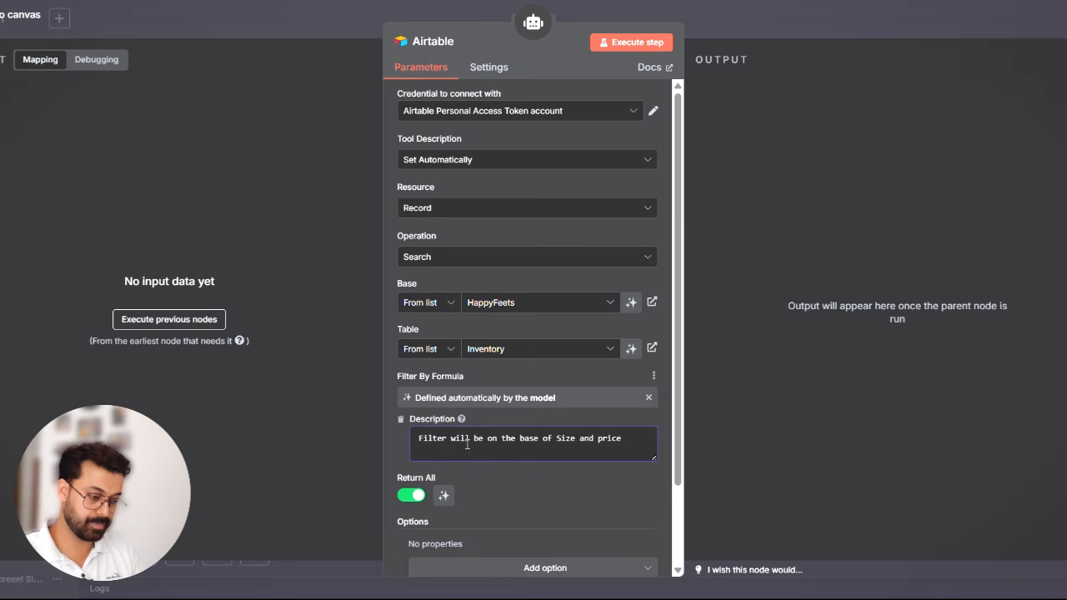
key("ctrl+BackSpace")
type("Pri")
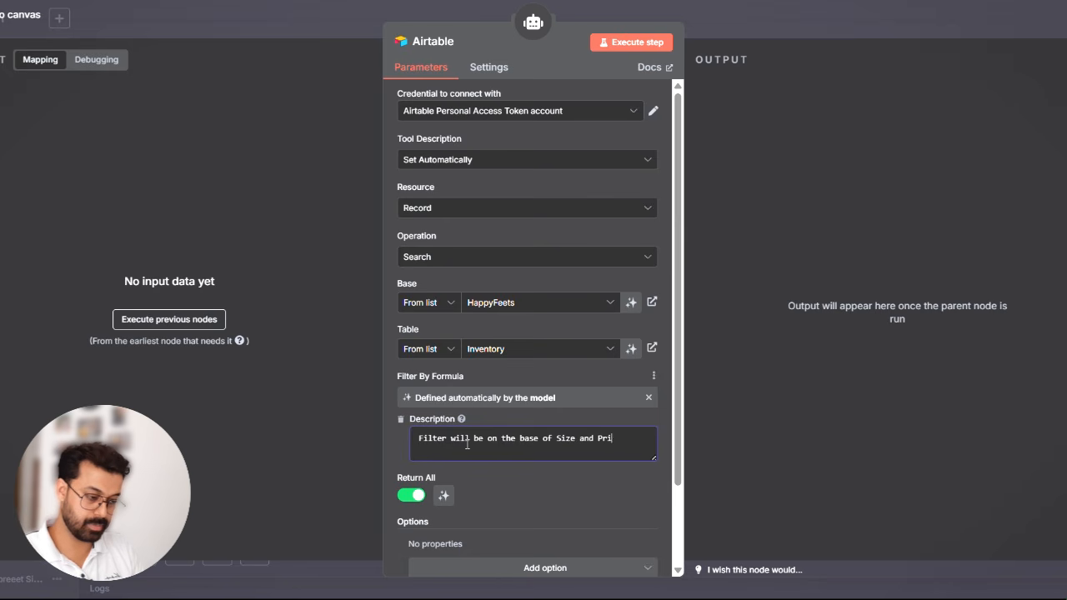
type("ce,")
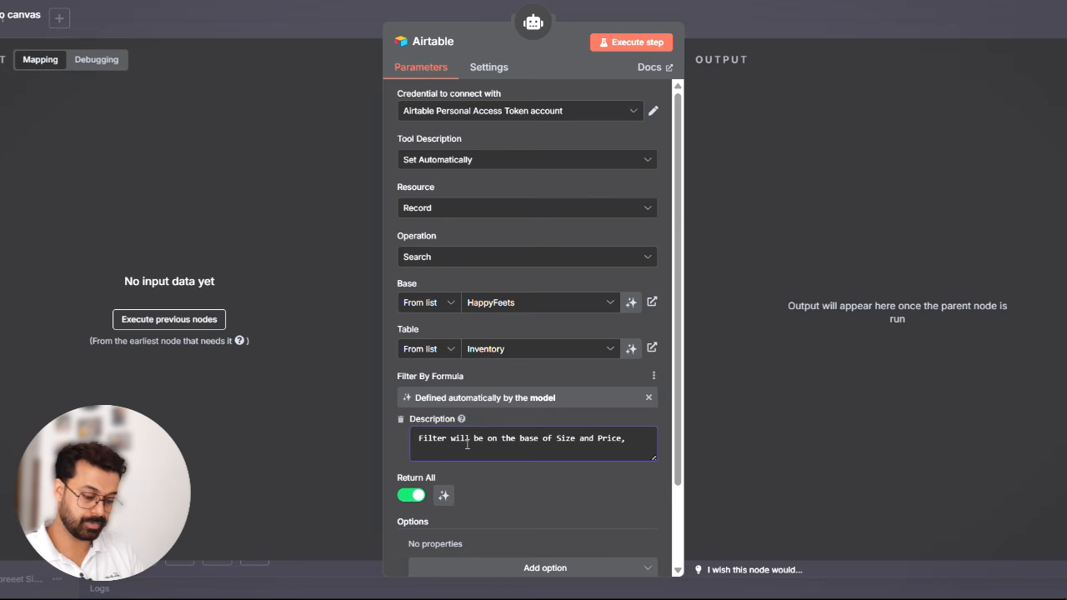
type(" Field name")
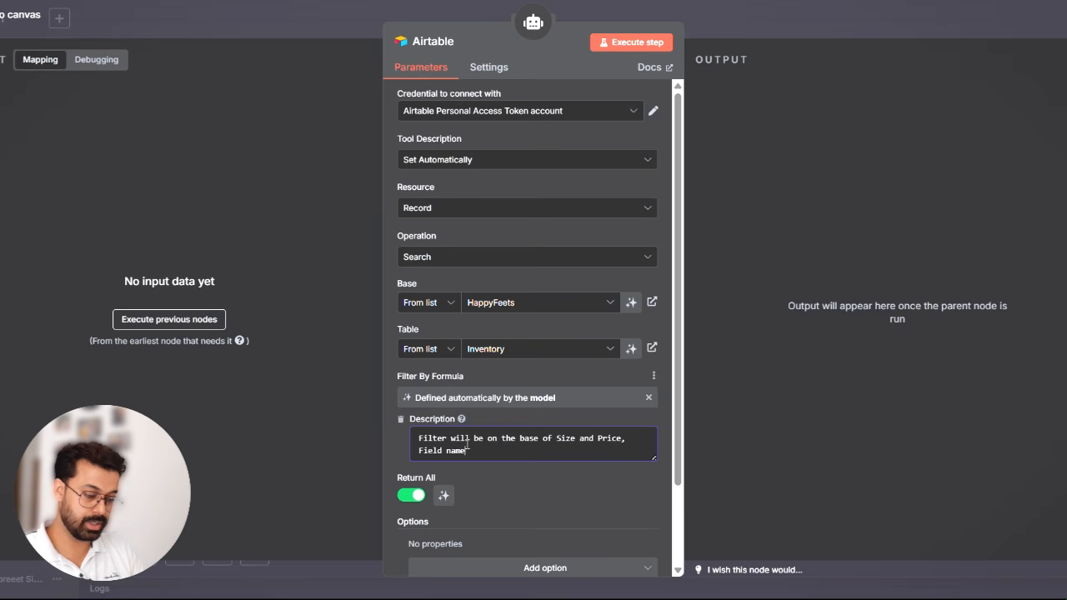
type(" is ")
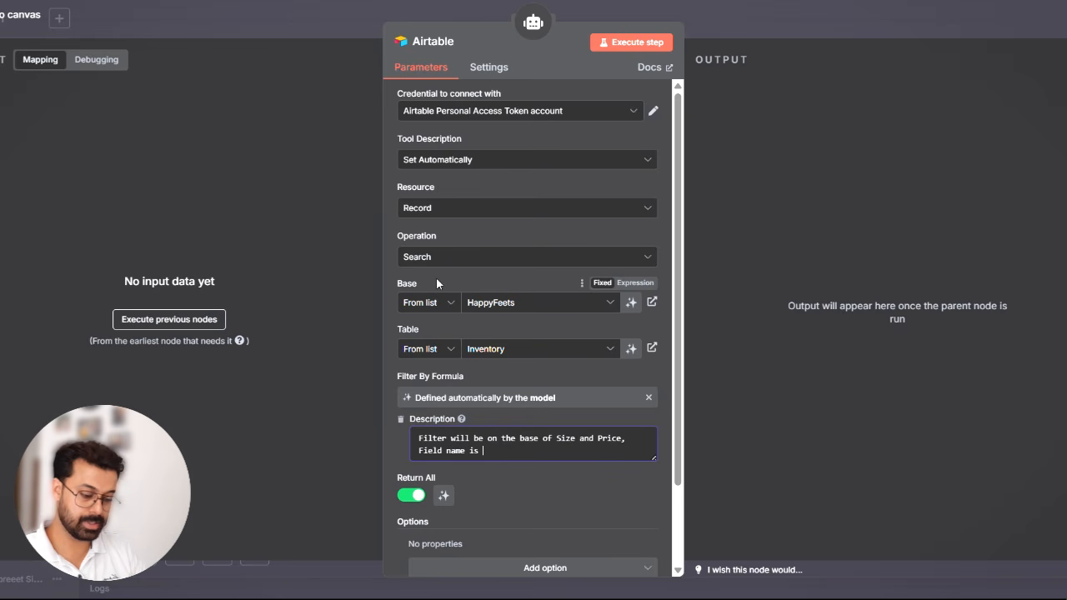
type("Available ")
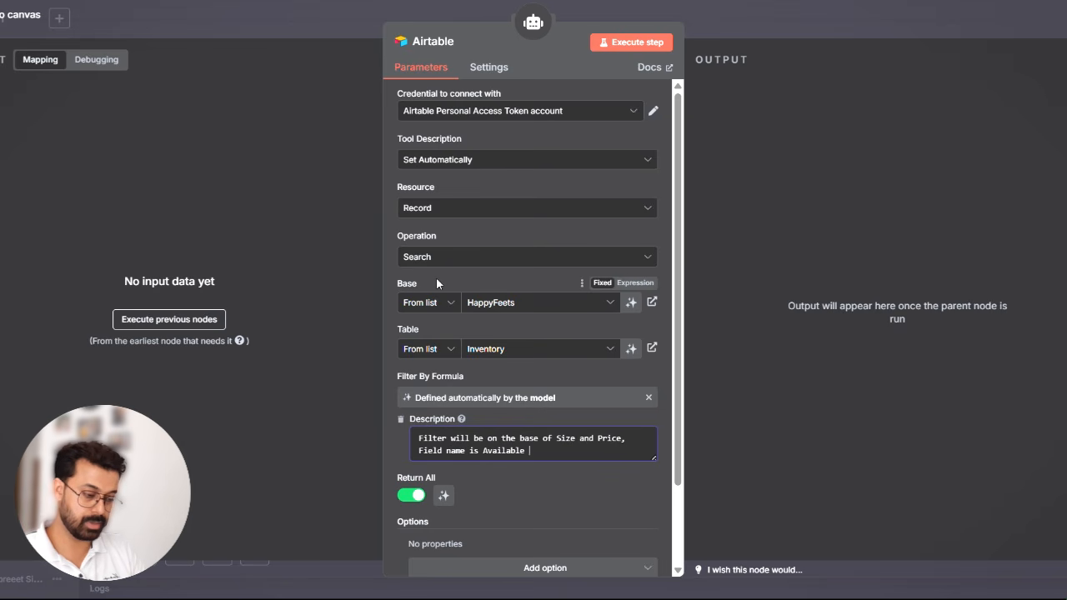
type("Size and ")
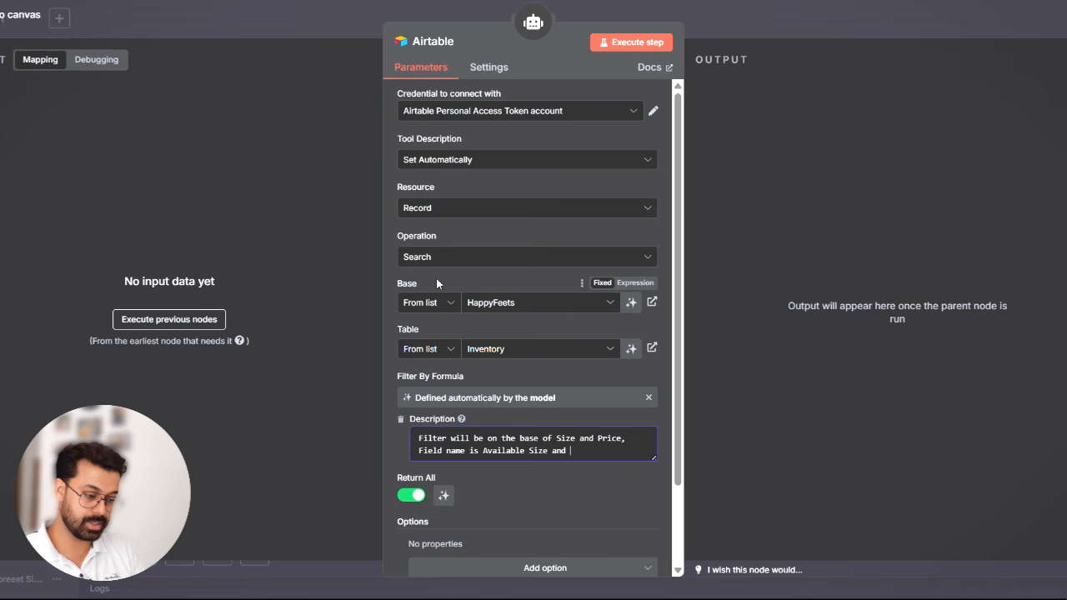
type("Price")
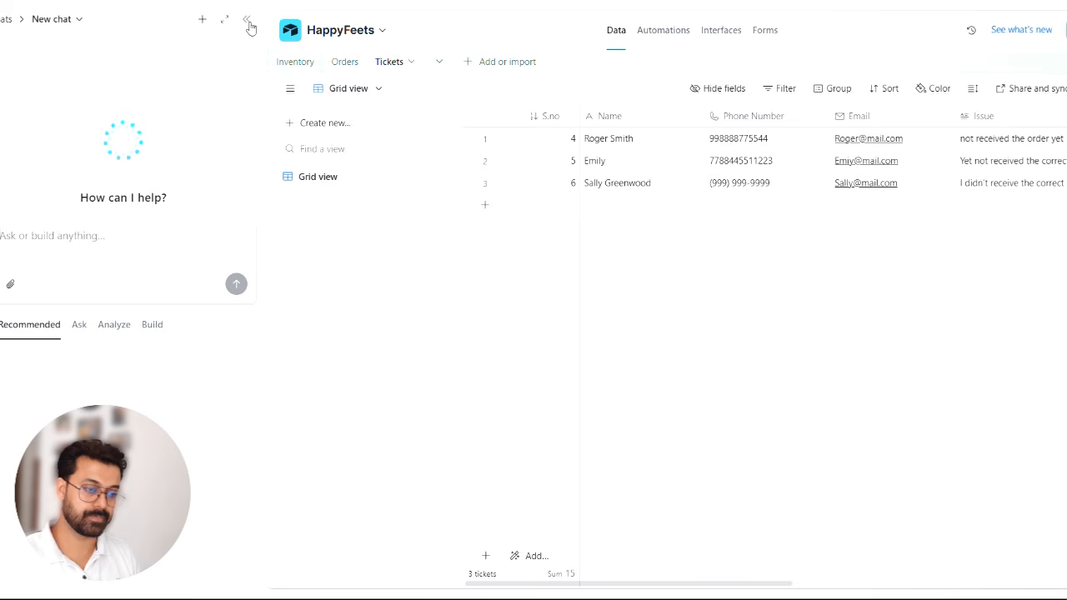
- Switch to Airtable, check the field names in the HappyFeets Inventory table, and return to the tool settings in n8n
left_click(246, 18)
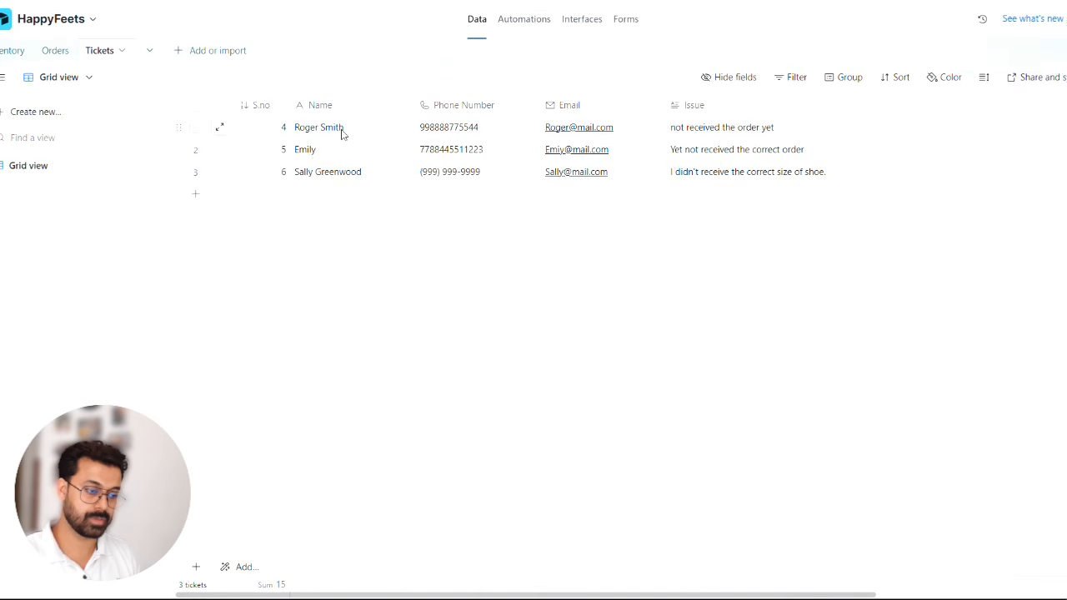
left_click(8, 52)
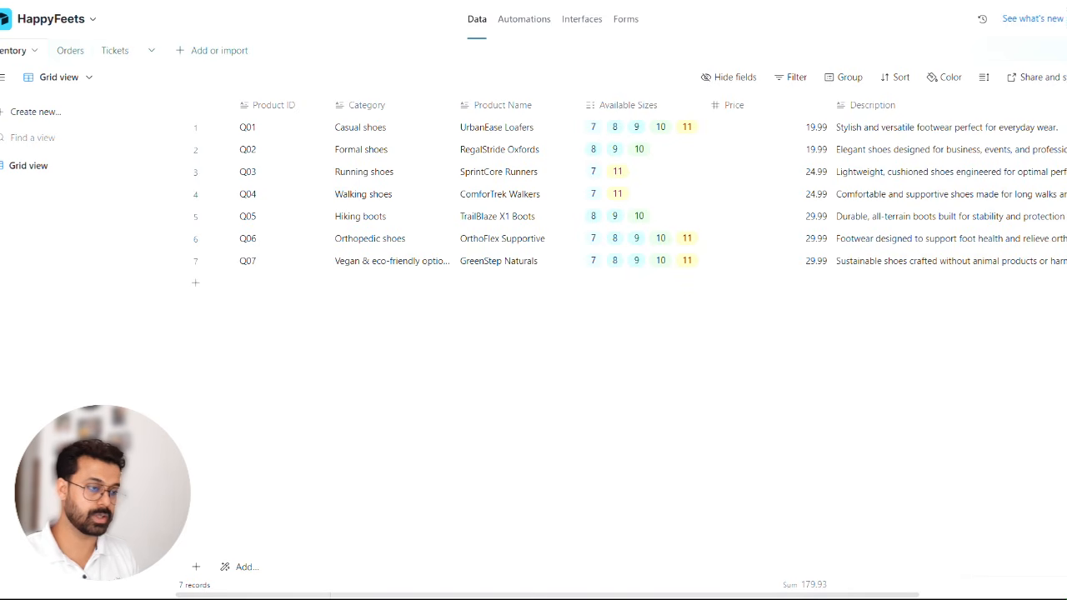
left_click(275, 0)
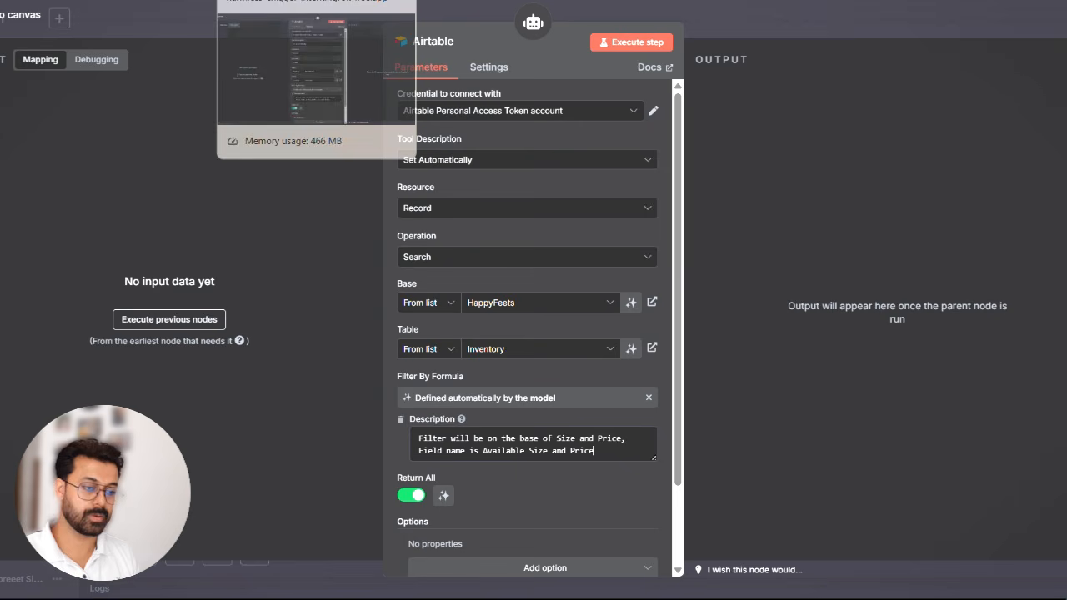
- Close the Inventory tool's settings and tidy up the workflow layout on the canvas
scroll(583, 490, "down", 2)
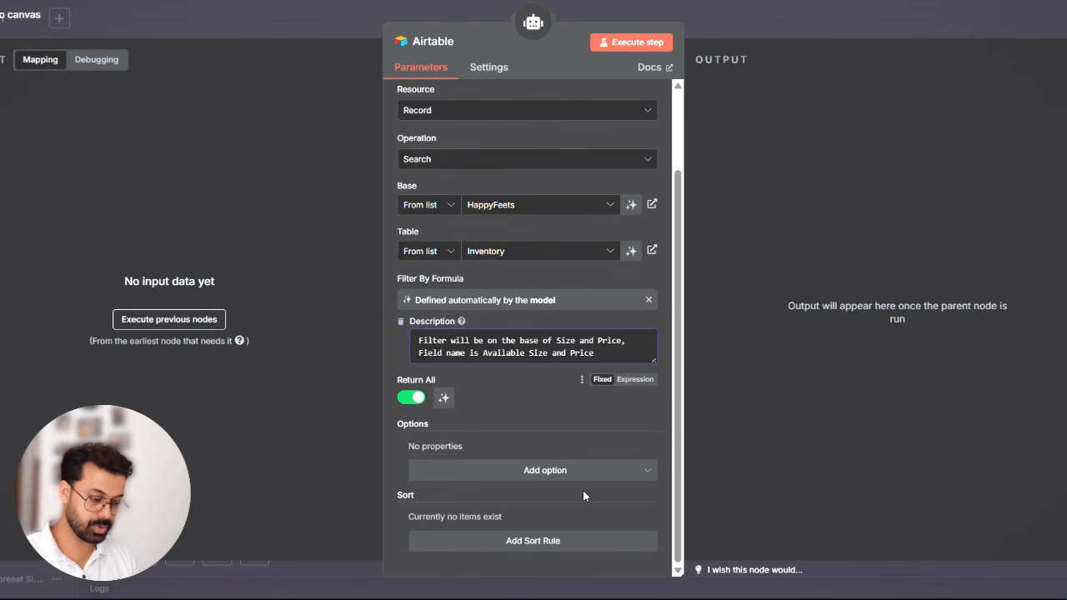
scroll(587, 425, "up", 2)
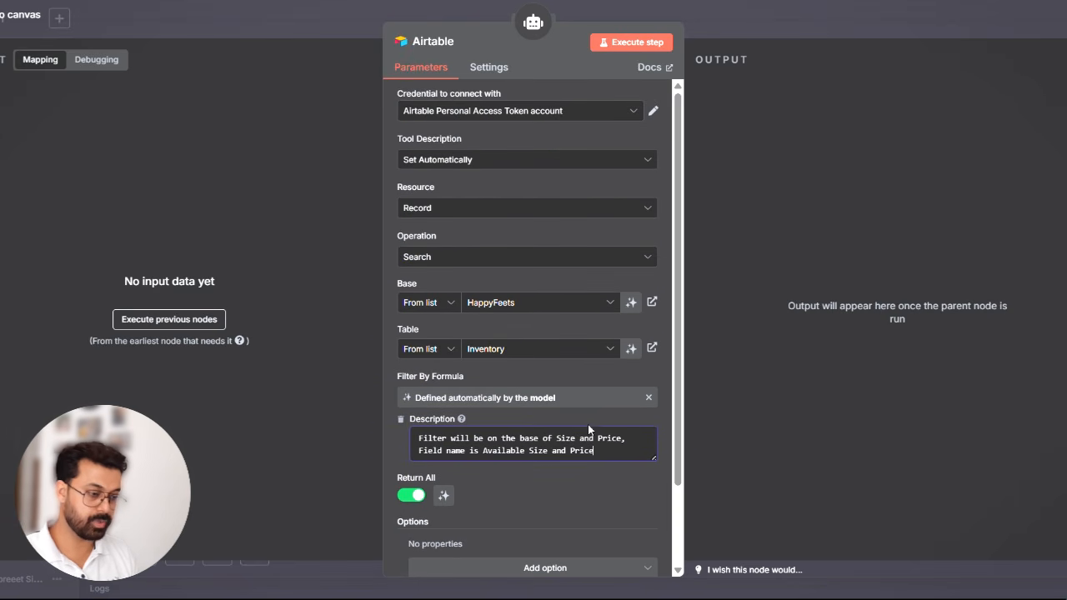
left_click(777, 17)
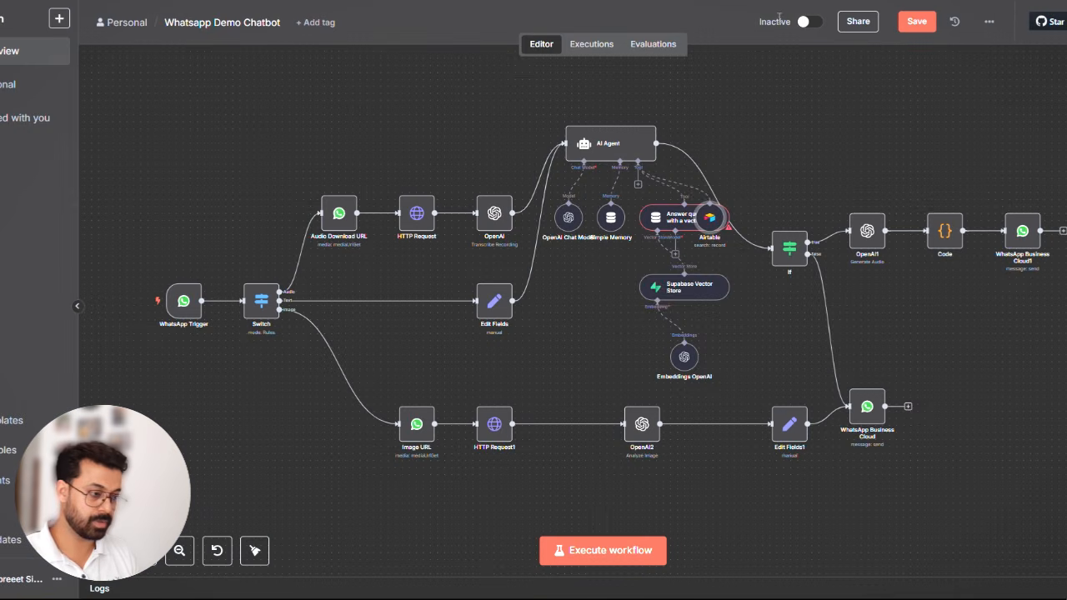
left_click(254, 550)
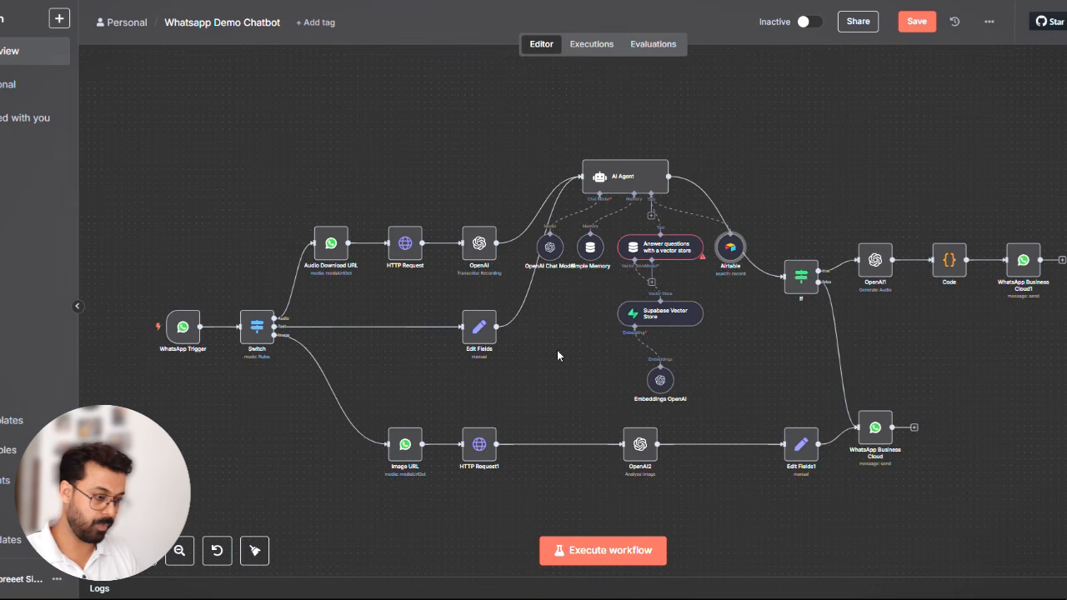
- Add a second Airtable tool to the AI Agent and set its operation to Search
left_click(650, 217)
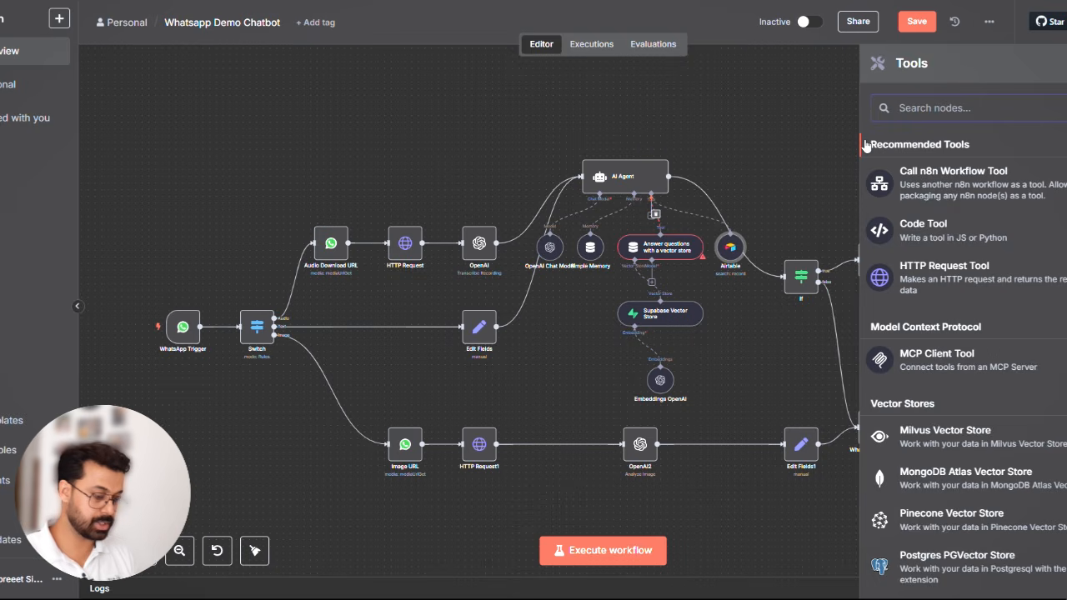
type("air")
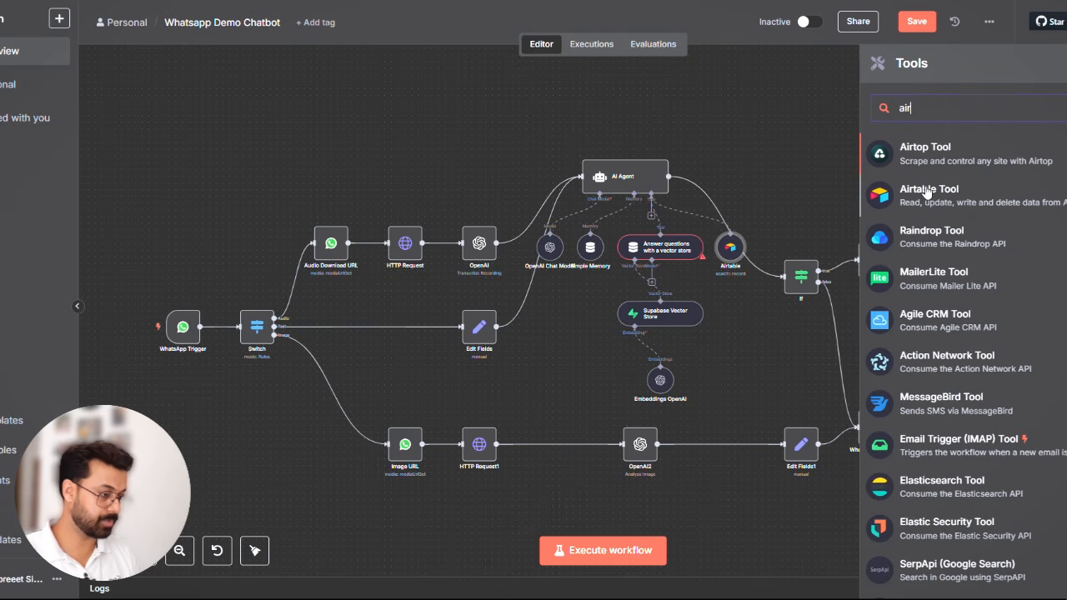
left_click(925, 188)
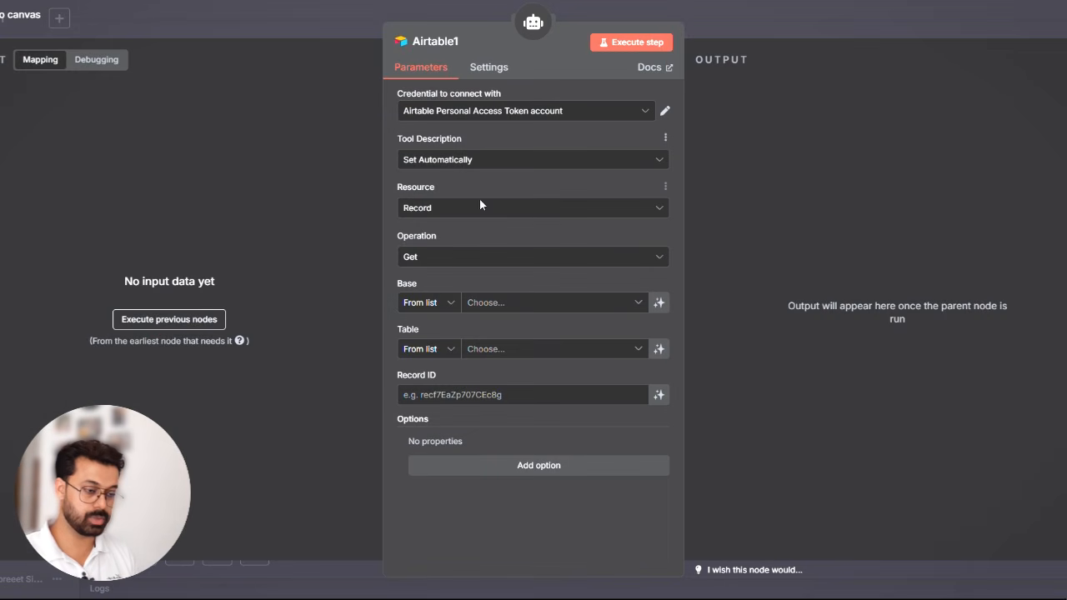
left_click(454, 260)
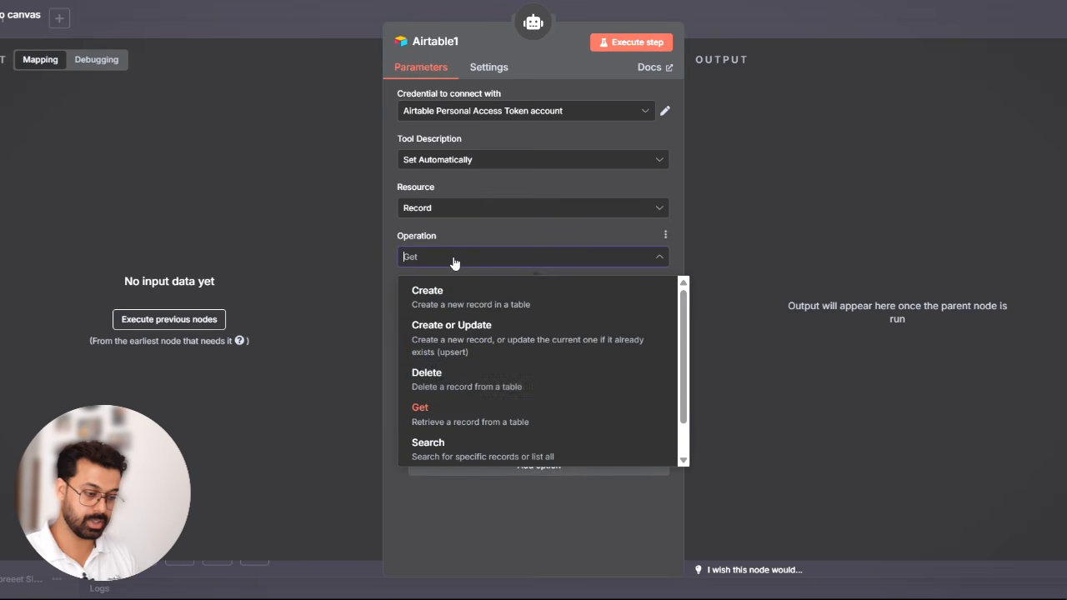
left_click(464, 460)
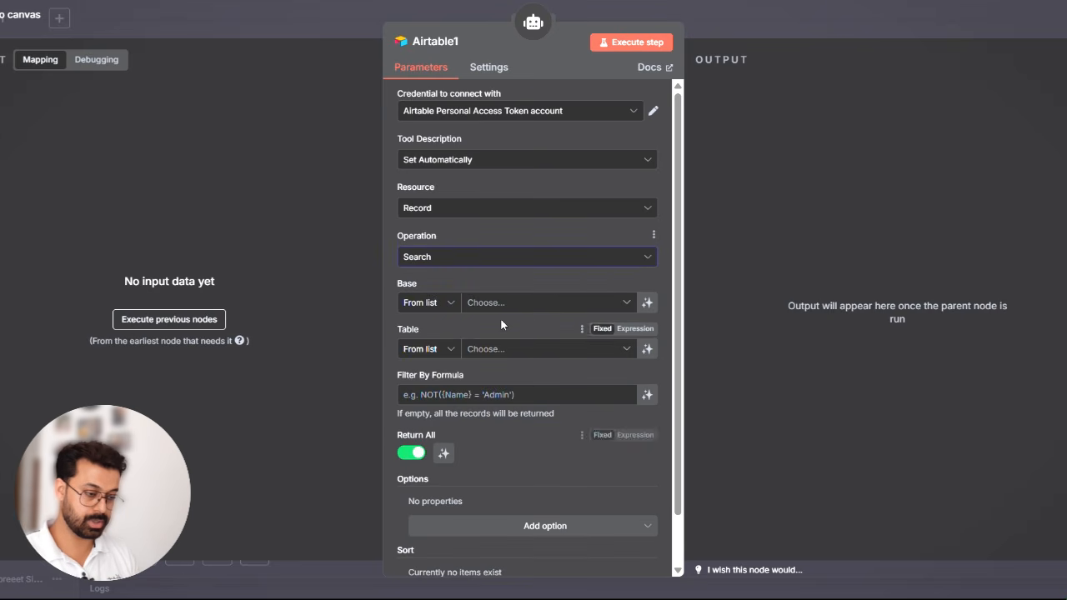
- Choose the HappyFeets base and its Orders table for the new Airtable tool
left_click(527, 305)
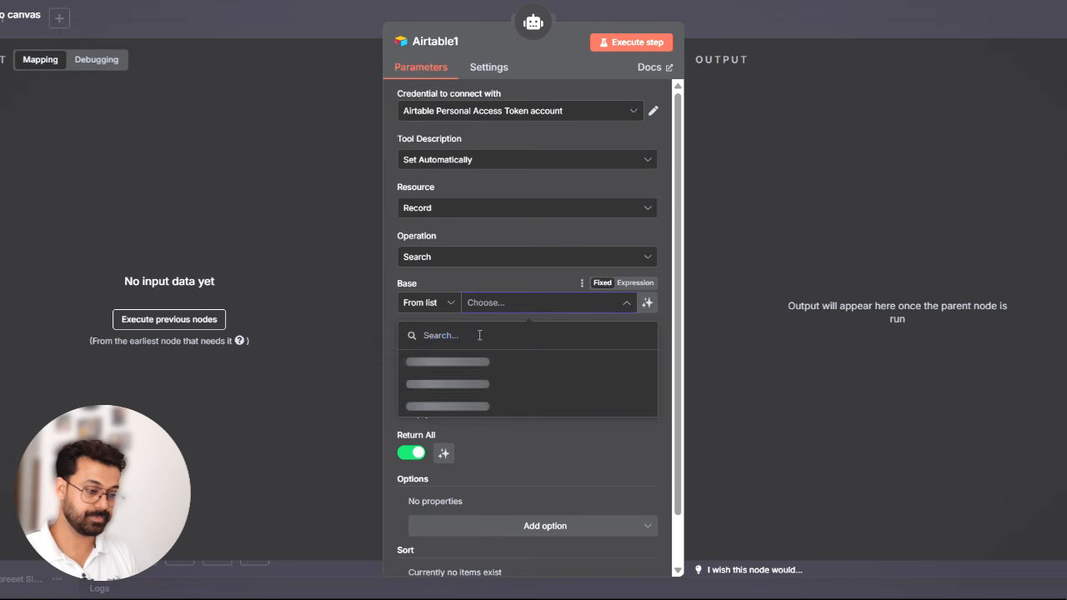
left_click(481, 366)
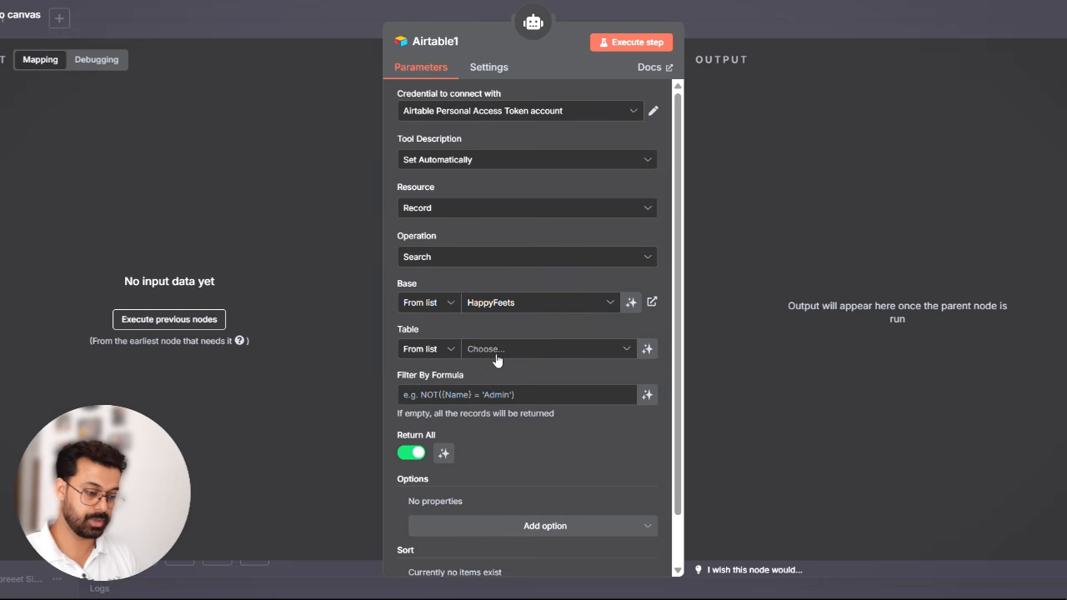
left_click(521, 350)
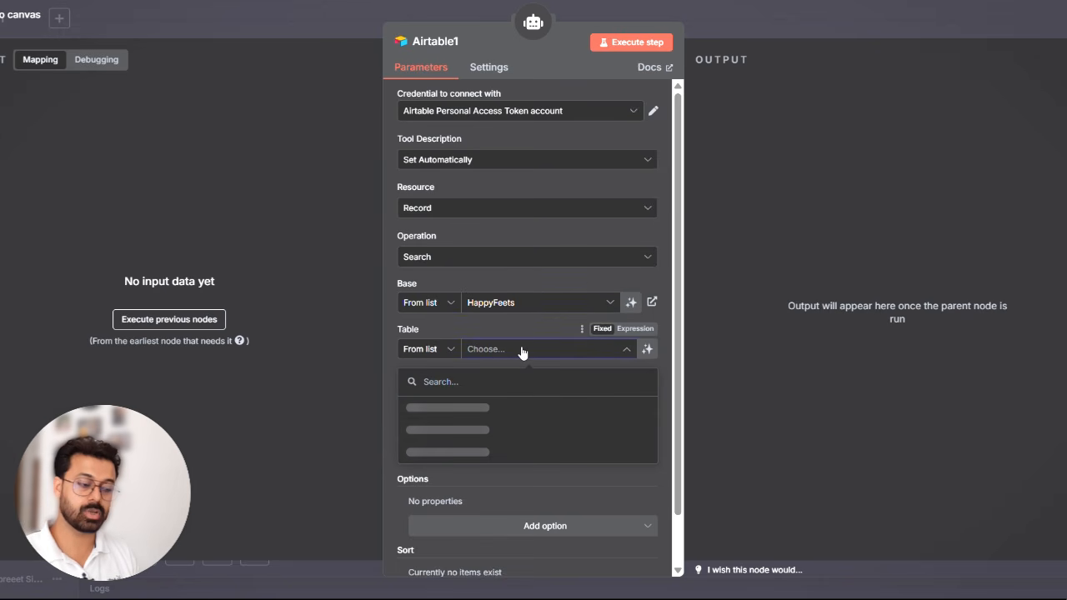
left_click(445, 432)
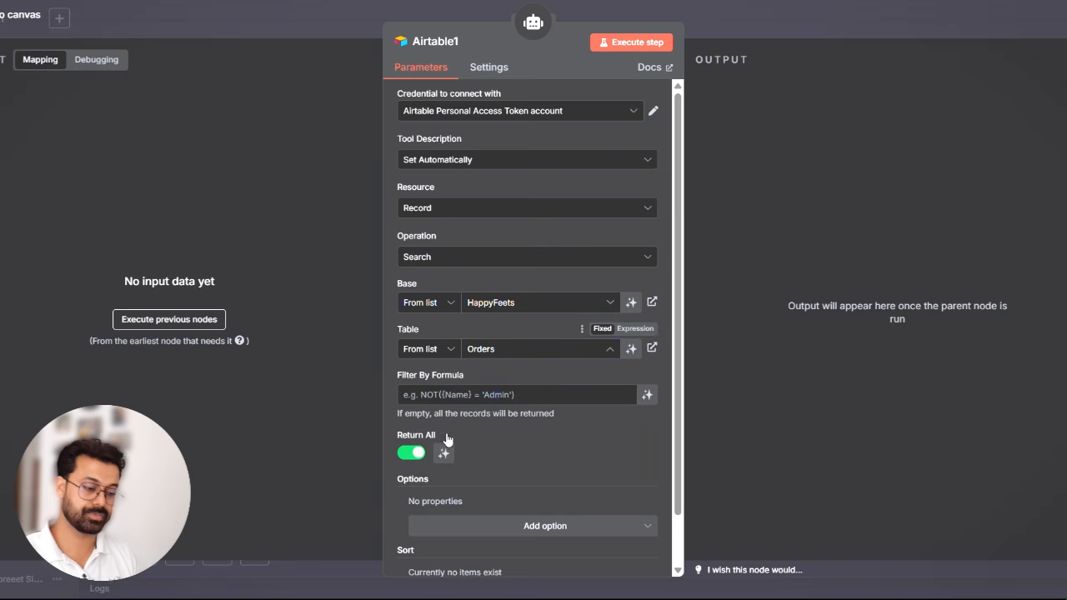
- Let the model define the filter formula and add the description "Filter on the base of Order ID, Field name is Order ID"
left_click(647, 396)
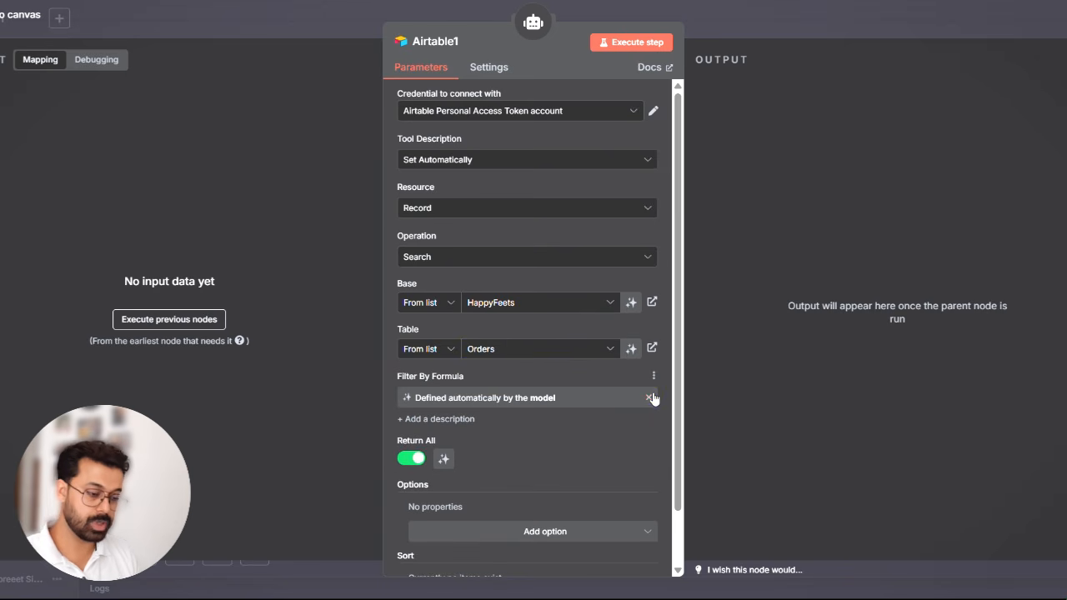
left_click(441, 421)
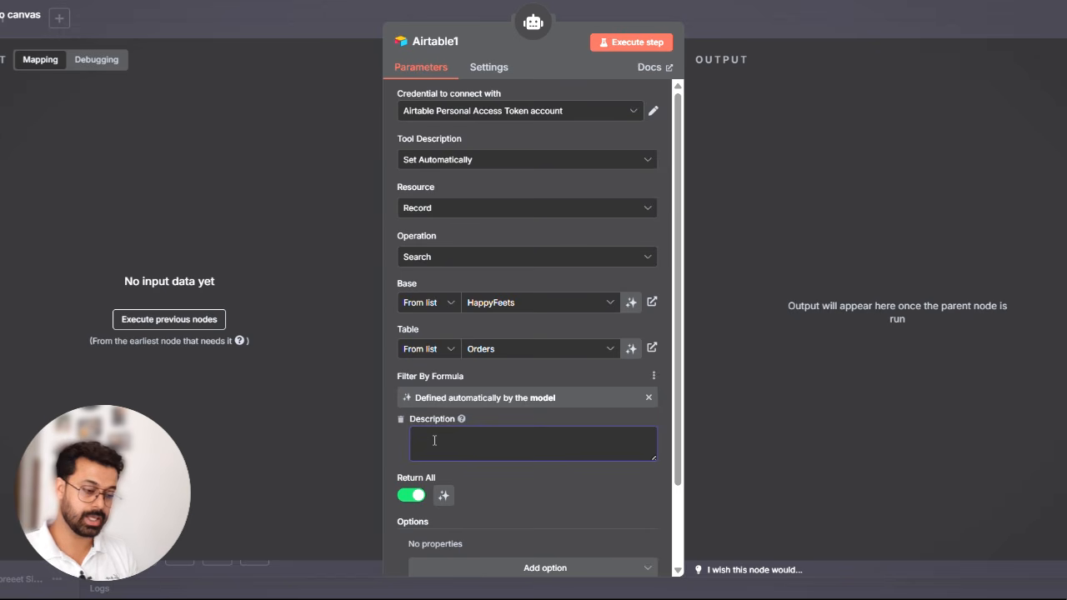
type("Fil")
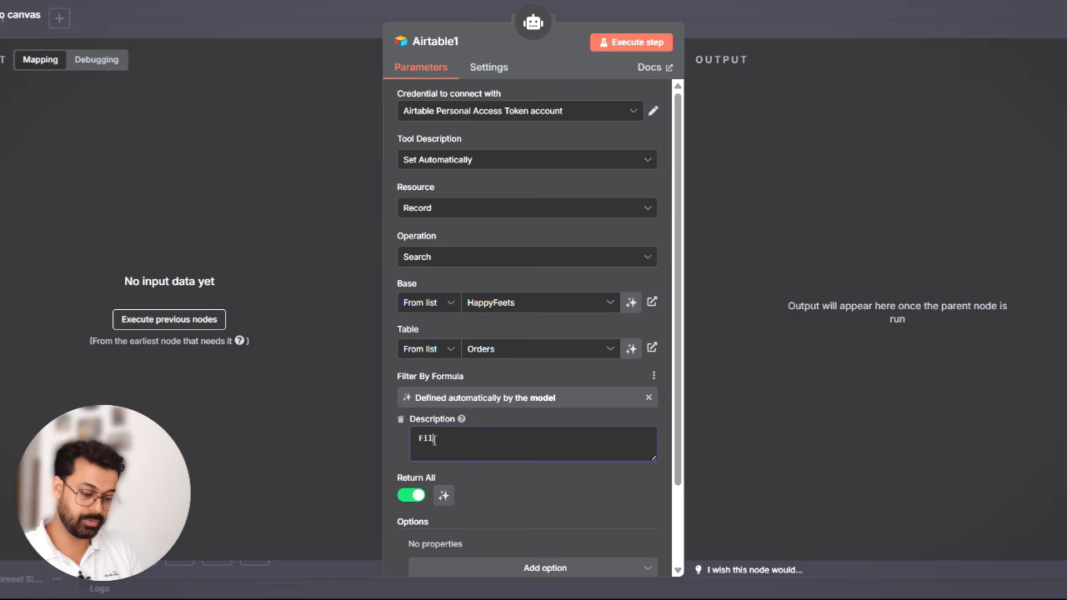
type("ter on the bawse")
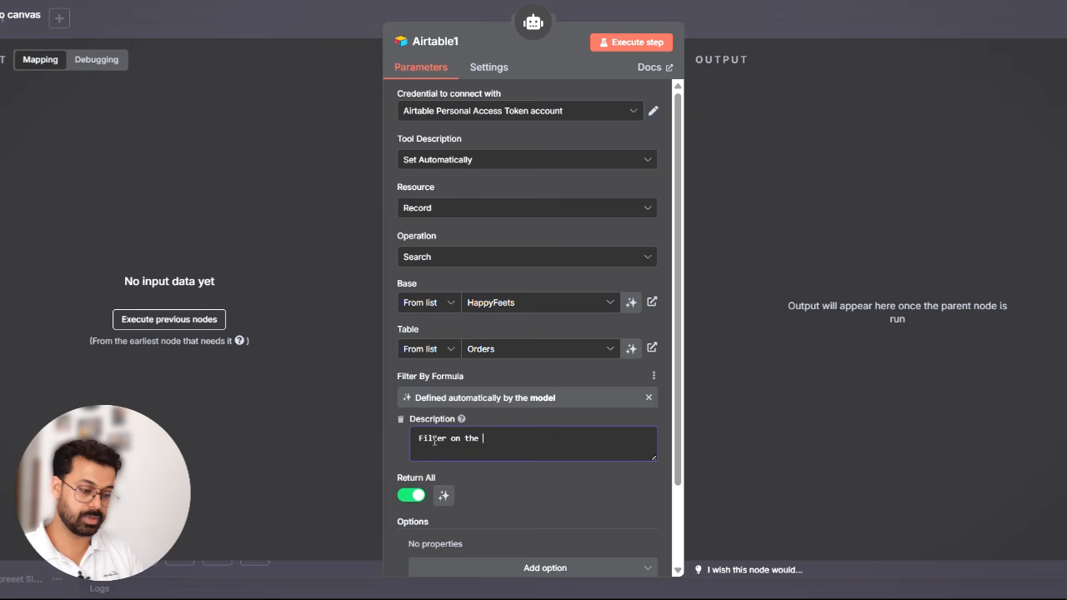
key("BackSpace")
key("BackSpace")
key("BackSpace")
key("BackSpace")
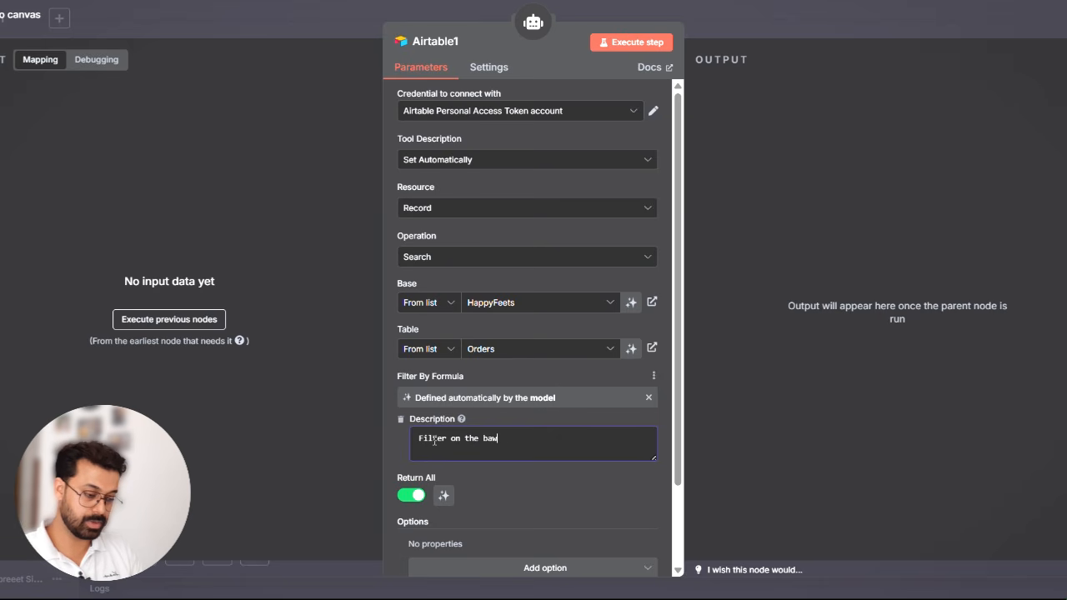
type("se of ")
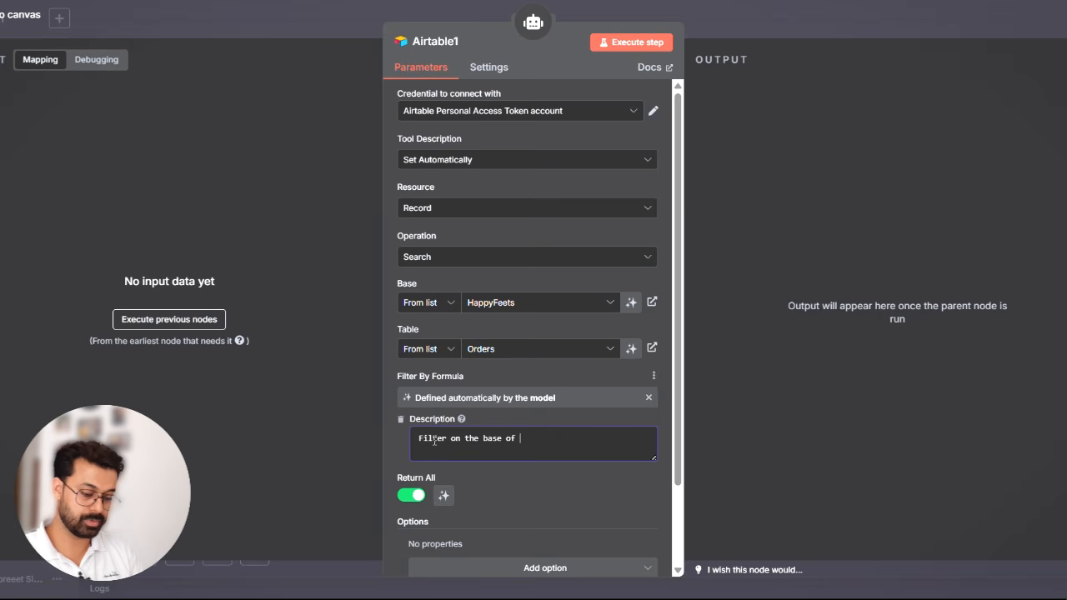
type("Order I")
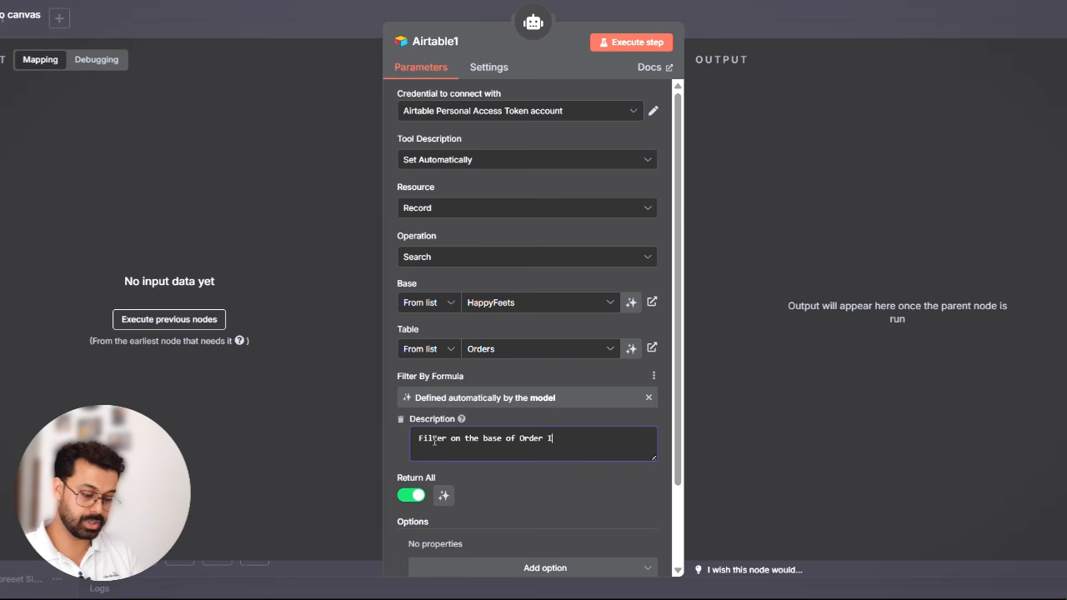
type("D, Fie")
type("ld na")
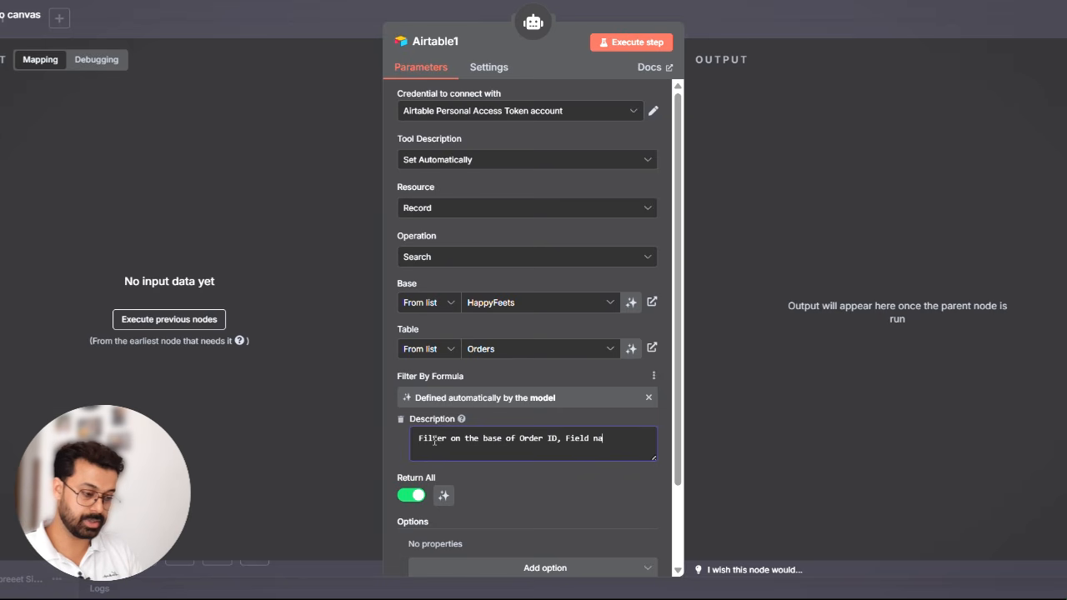
type("me is Order ID")
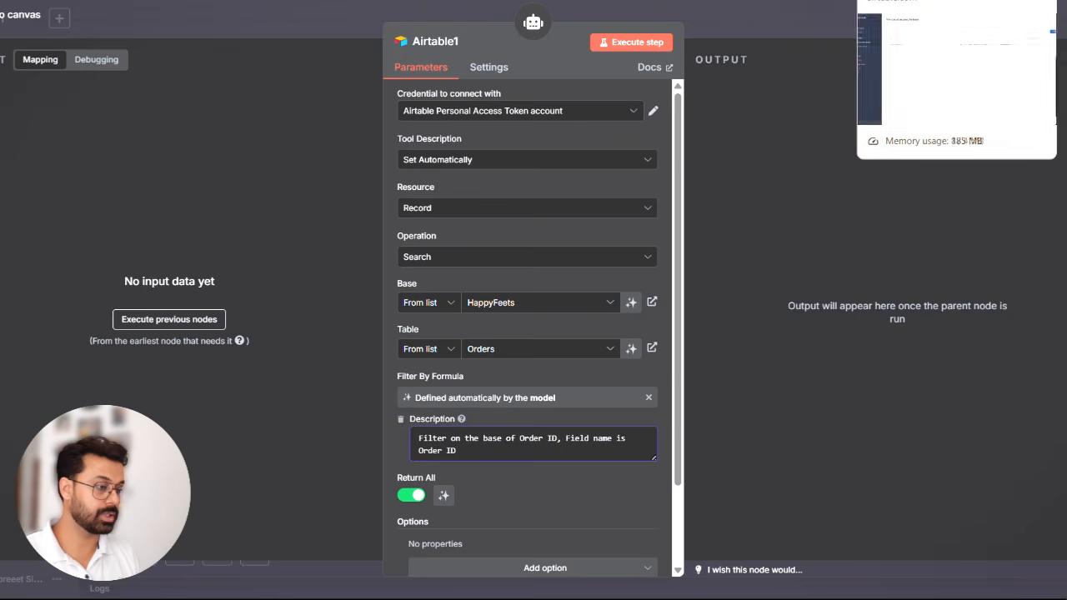
- Check the Orders table in Airtable and reword the filter description to "Filter will be on the base of Order ID, the field name is Order ID"
left_click(716, 2)
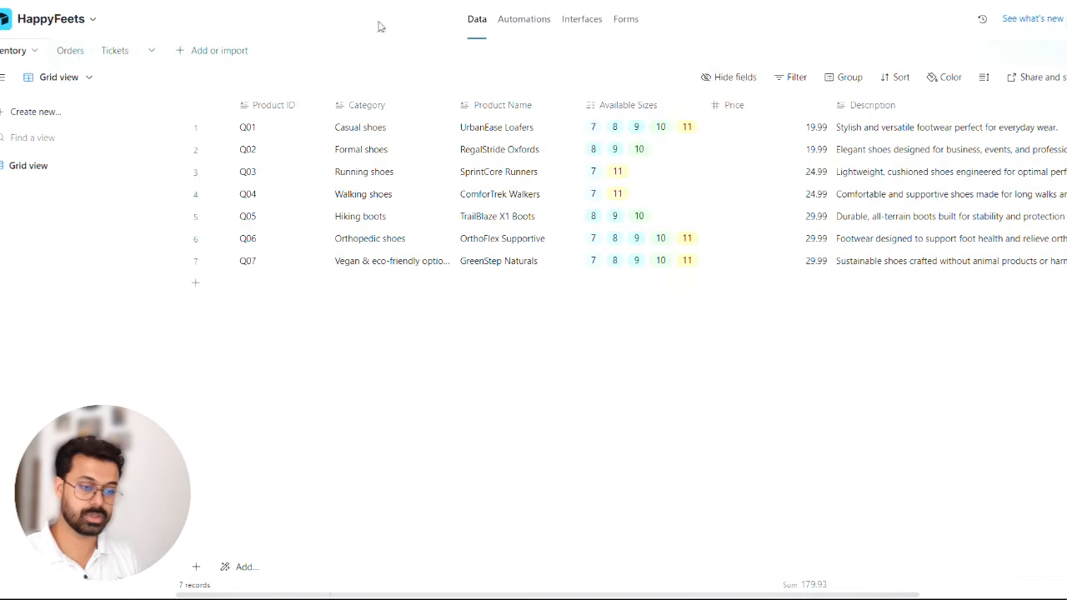
left_click(67, 52)
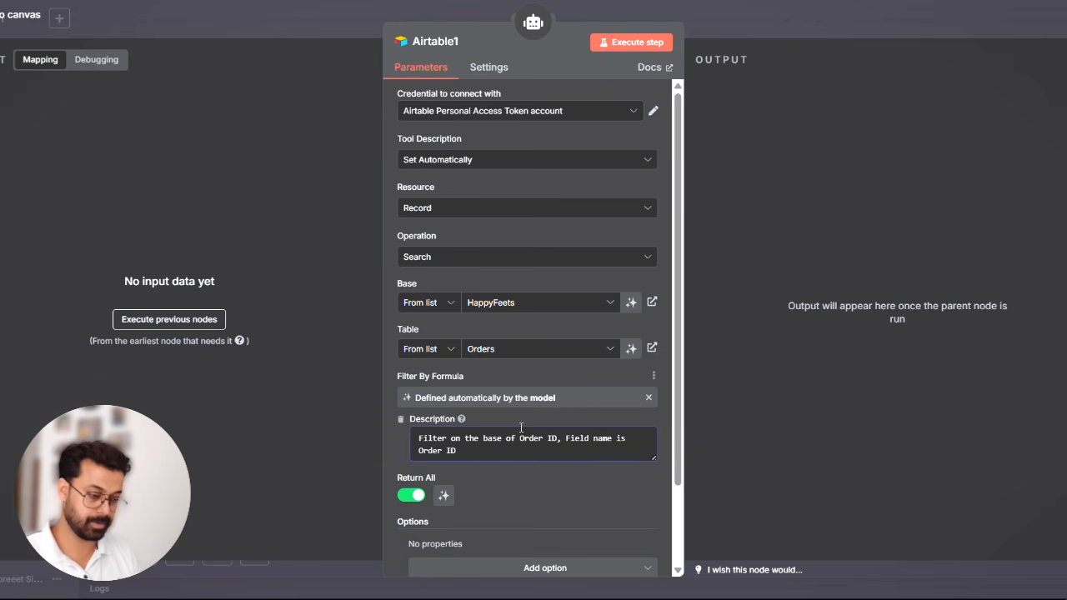
left_click(451, 438)
type("will be")
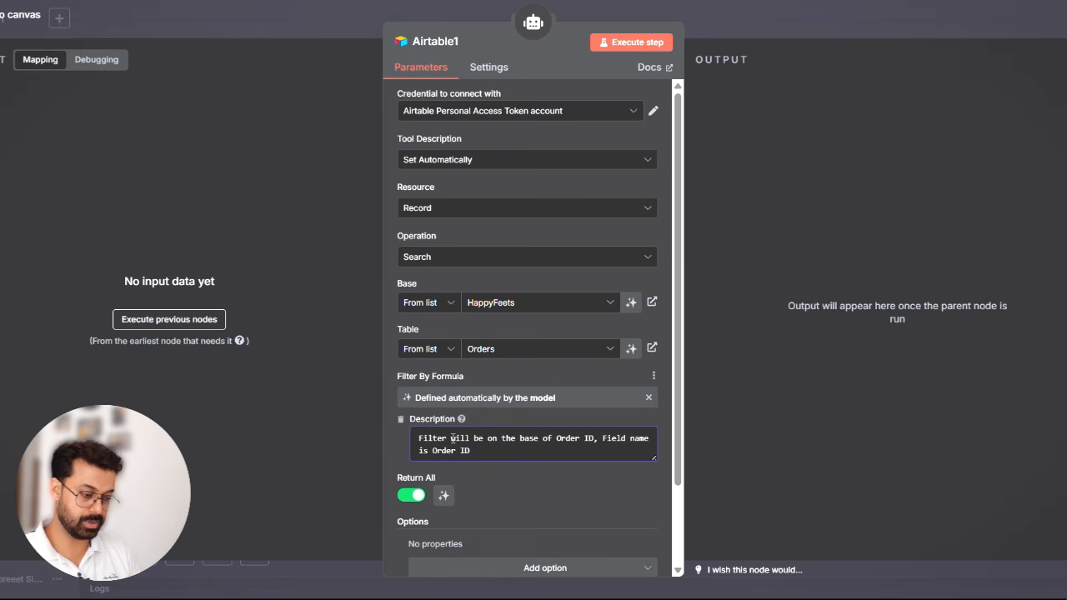
left_click(605, 444)
type("the")
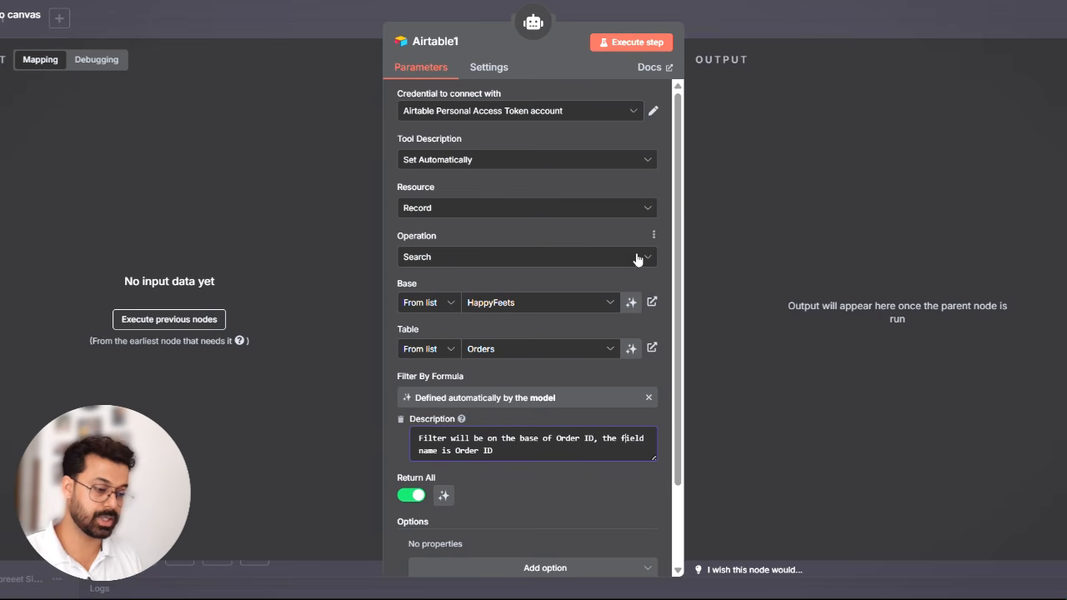
left_click(780, 20)
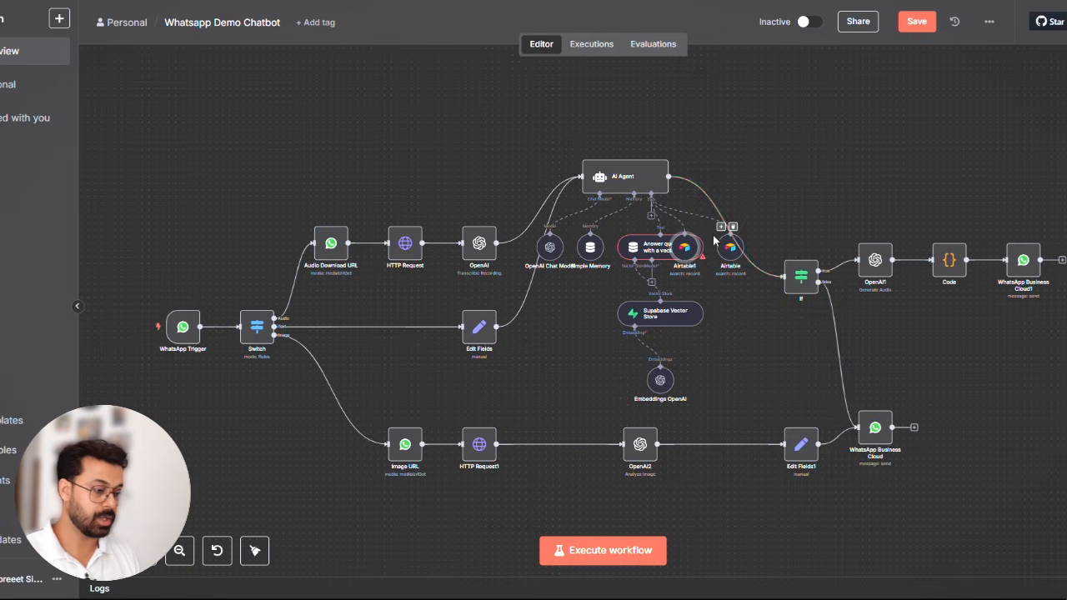
- Add a third Airtable tool to the AI Agent and set its operation to Create
left_click(651, 217)
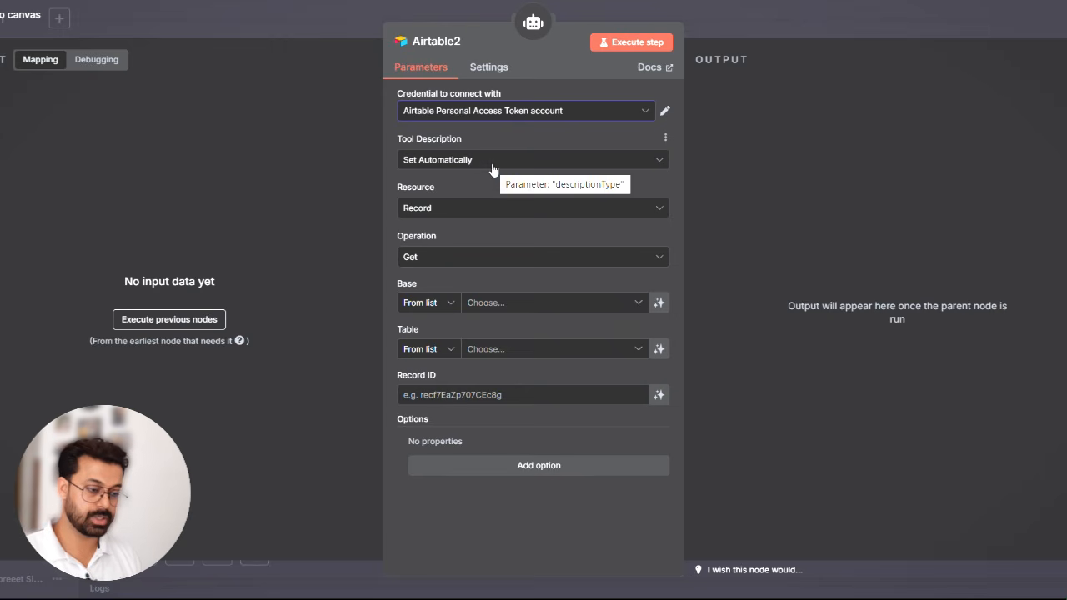
left_click(438, 255)
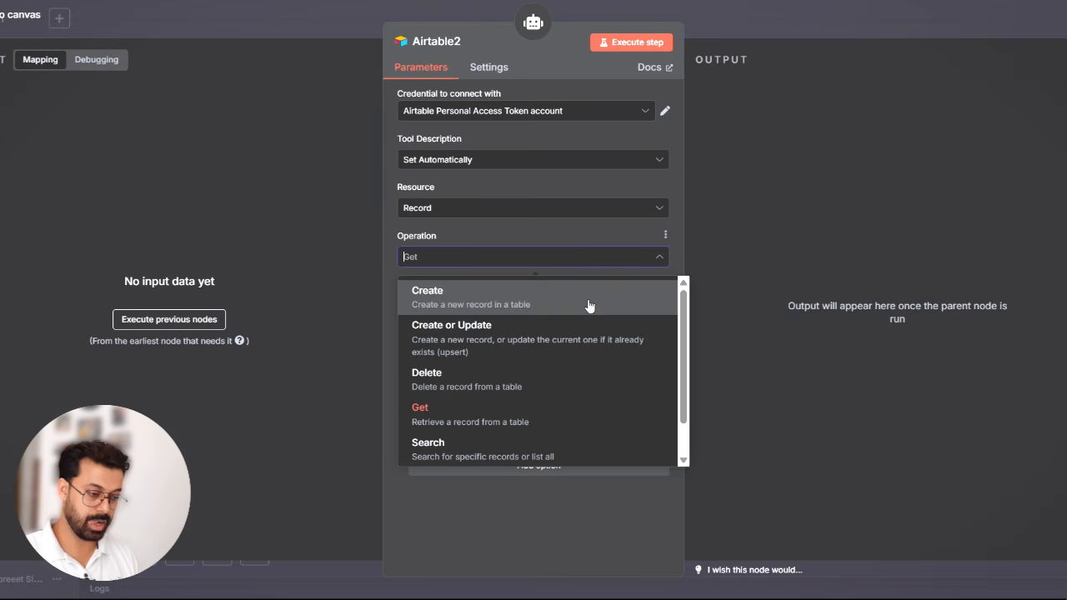
left_click(588, 305)
- Choose the HappyFeets base and its Tickets table for the record-creating tool, with columns mapped manually
left_click(517, 310)
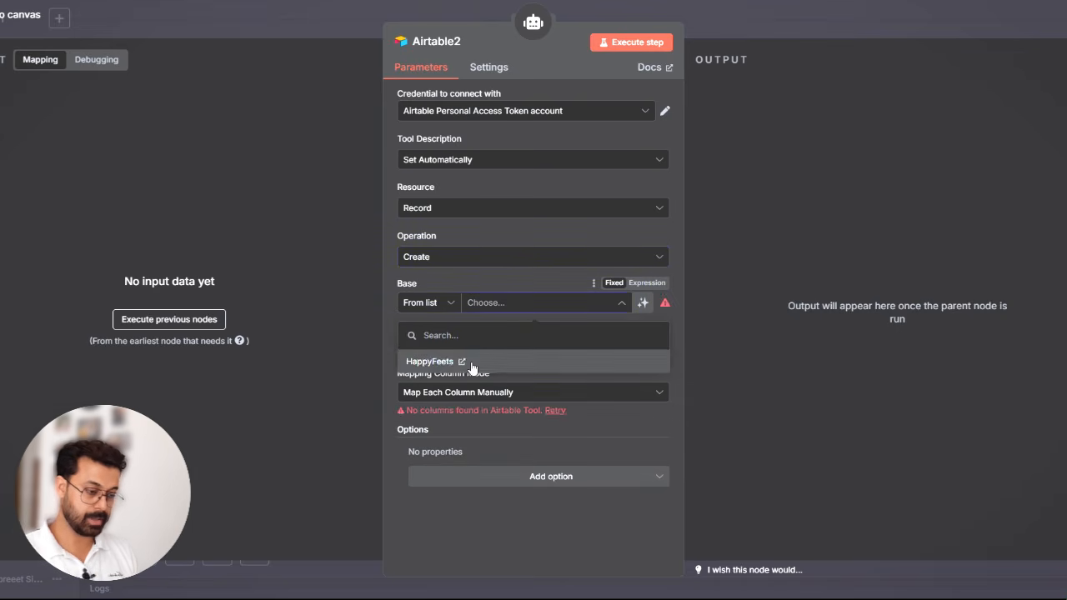
left_click(471, 360)
left_click(502, 350)
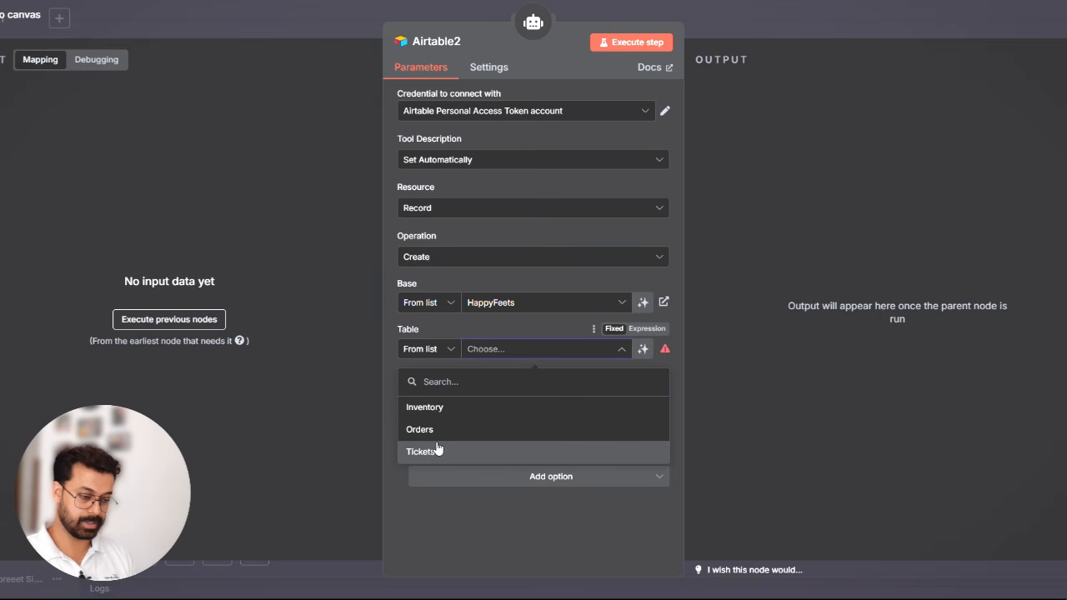
left_click(436, 446)
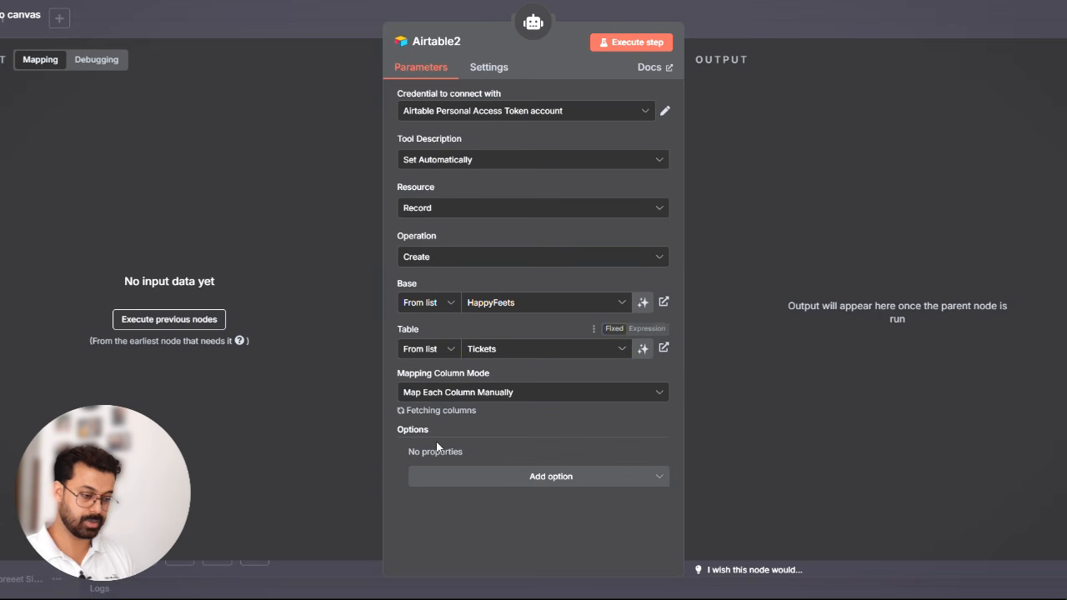
left_click(510, 393)
left_click(548, 371)
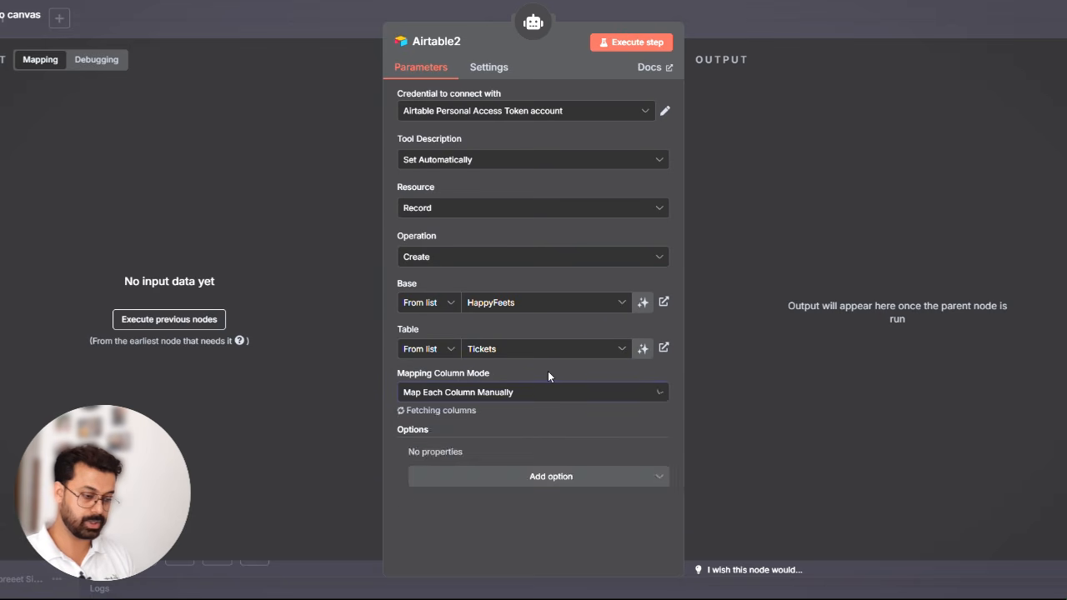
- Let the model define the Name, Phone Number, Email and Issue values sent to the Tickets table
scroll(579, 433, "down", 3)
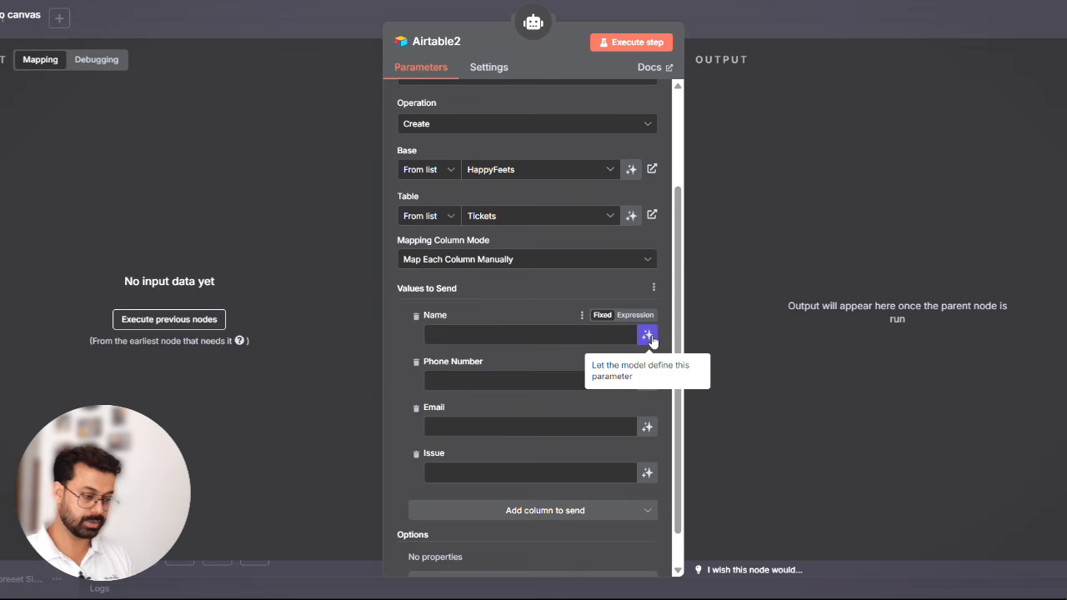
left_click(646, 337)
left_click(647, 404)
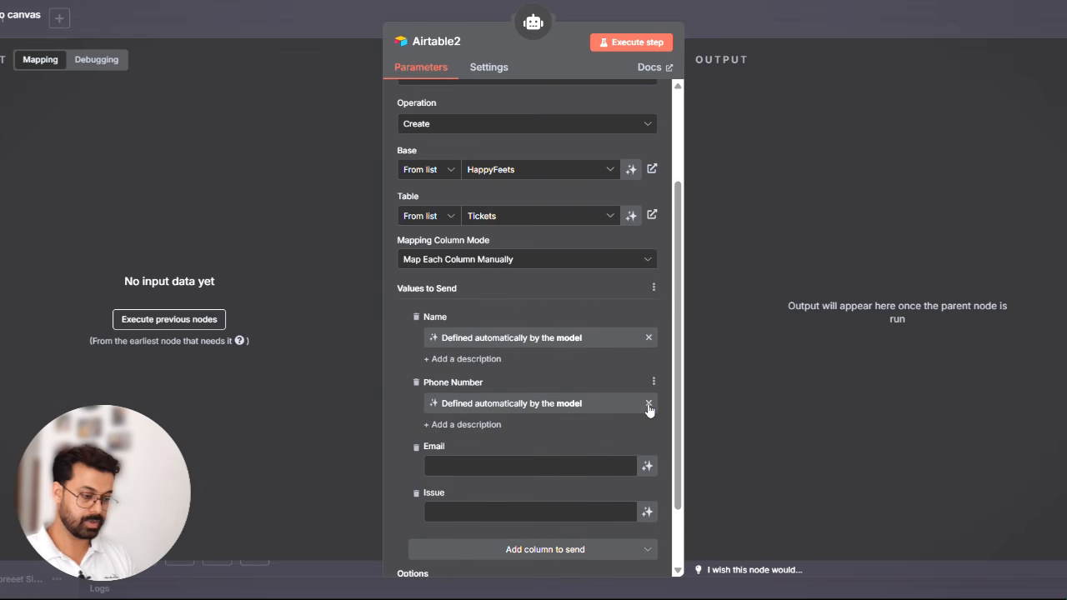
left_click(650, 468)
scroll(652, 468, "down", 2)
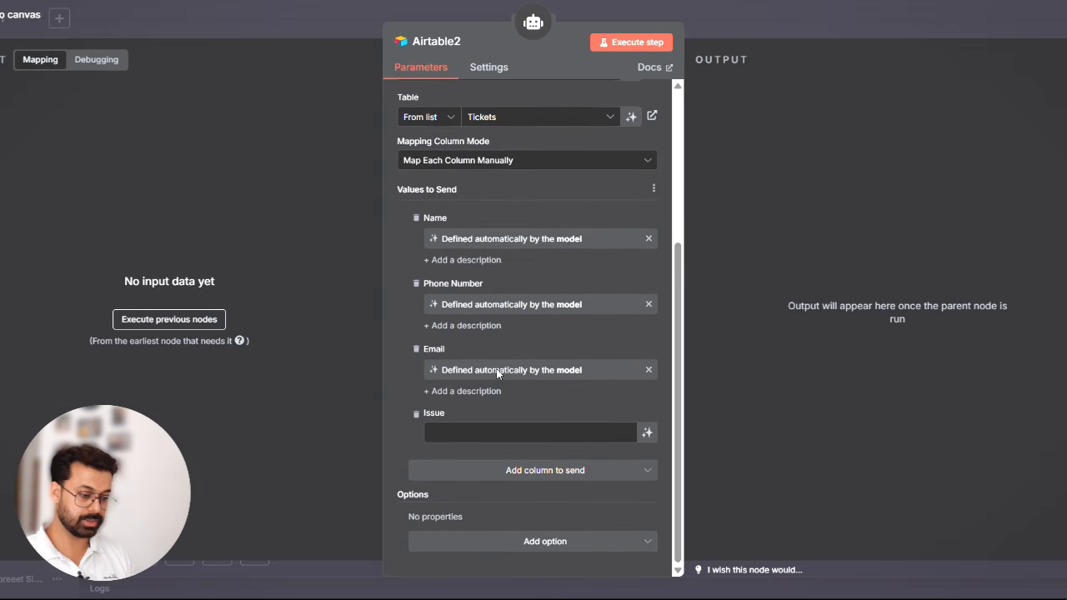
left_click(646, 434)
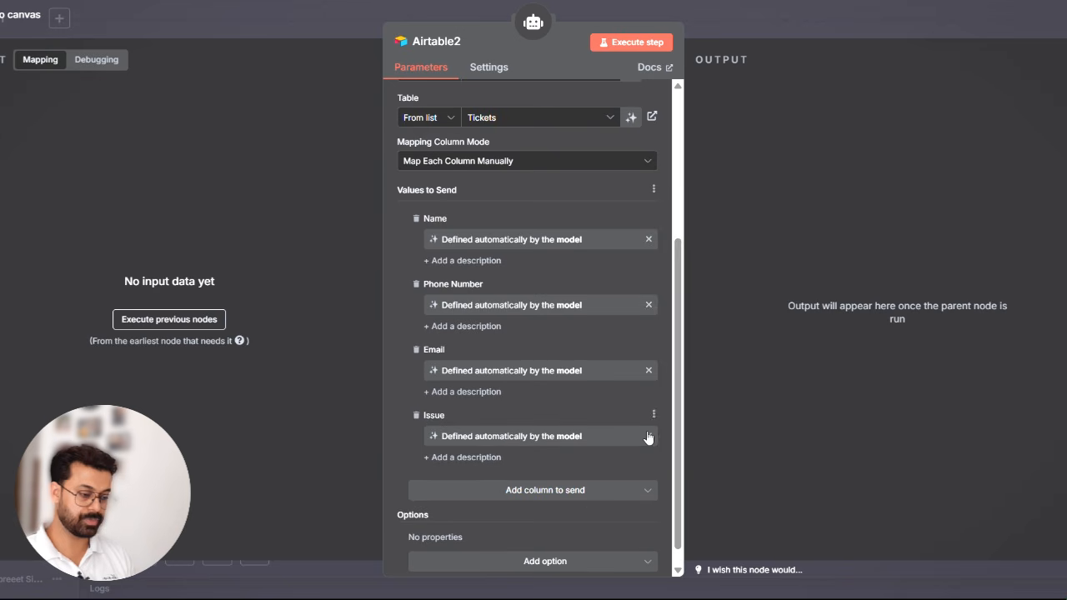
- Rename the Tickets tool to create_ticket and close its settings
scroll(439, 343, "up", 4)
scroll(439, 343, "up", 1)
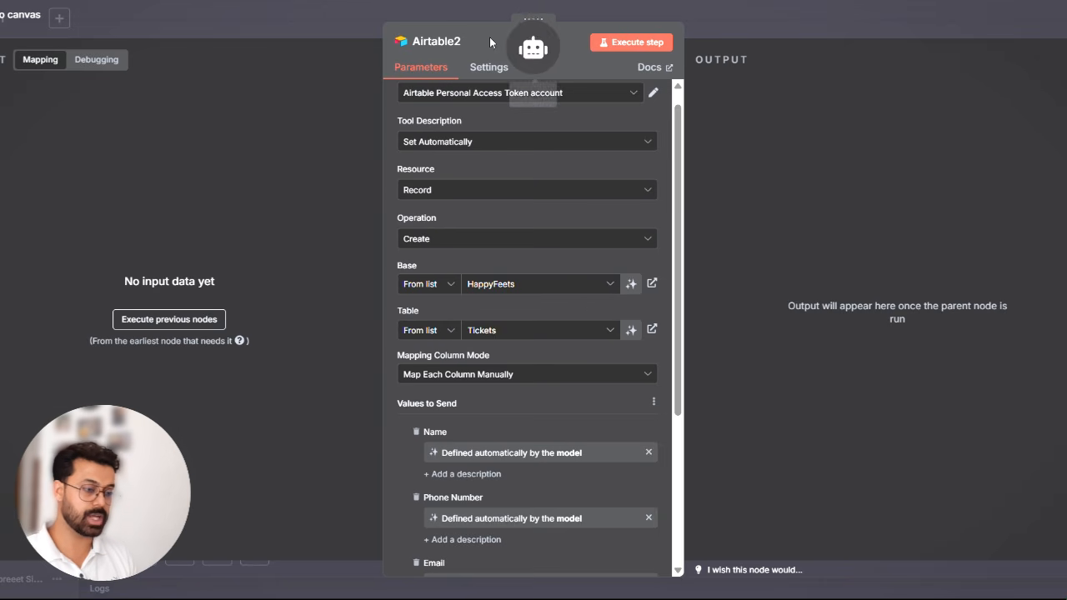
left_click(467, 42)
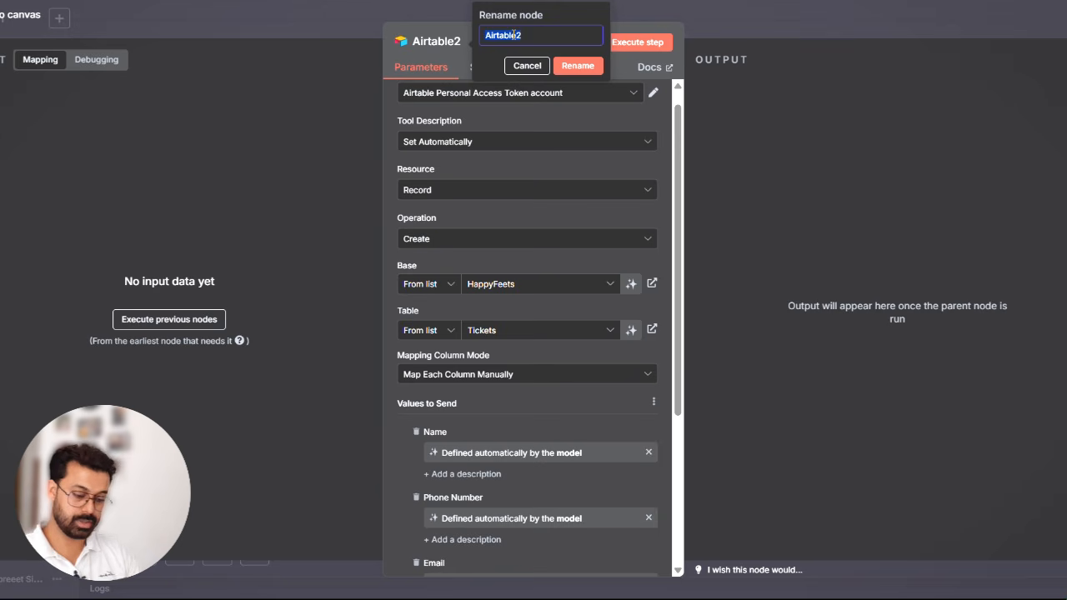
type("create")
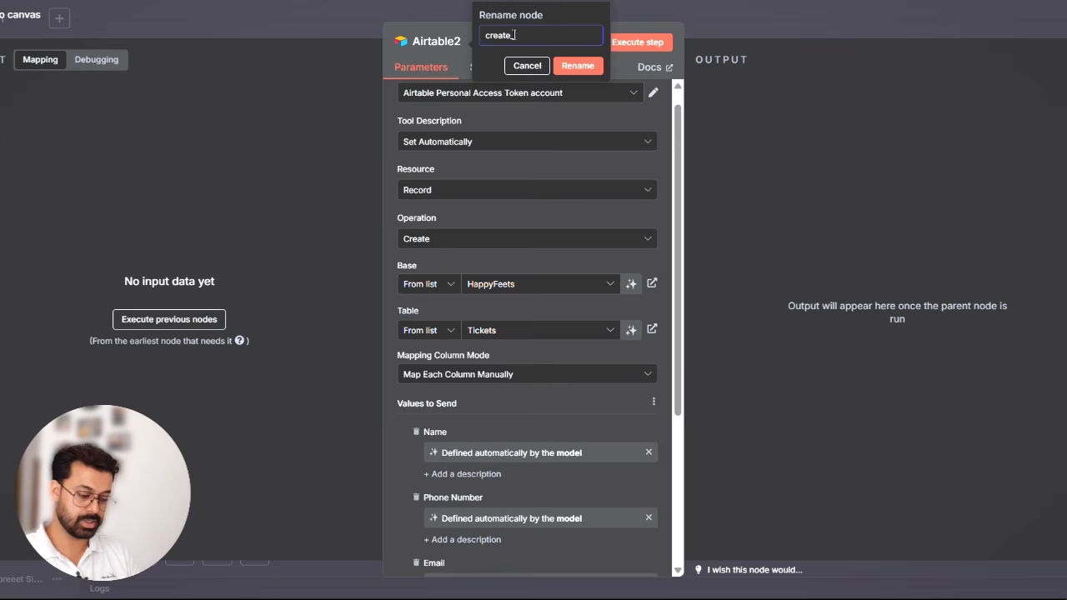
type("_ticket")
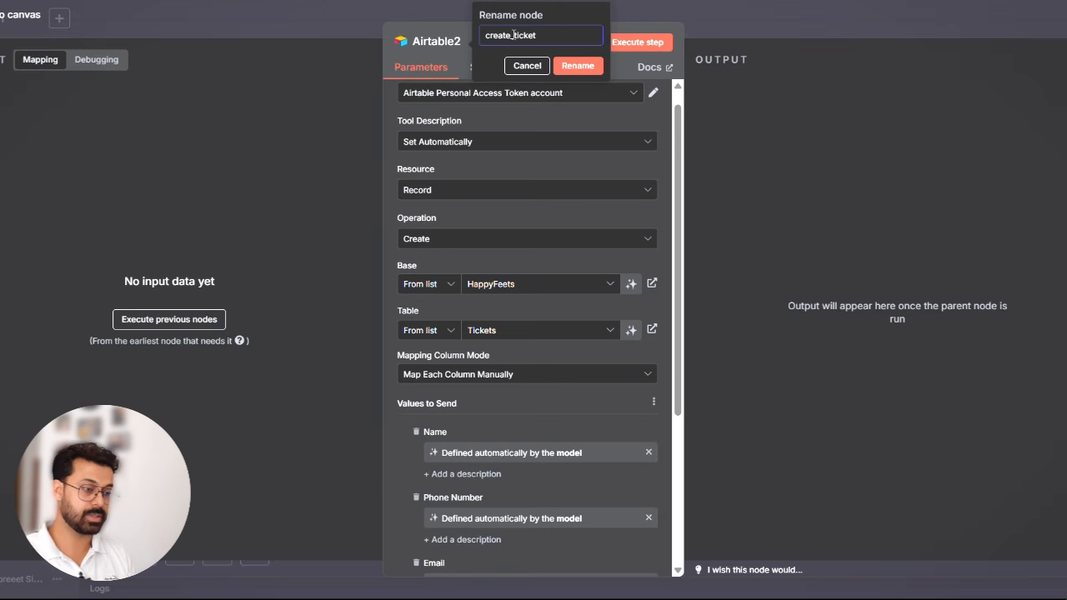
left_click(592, 67)
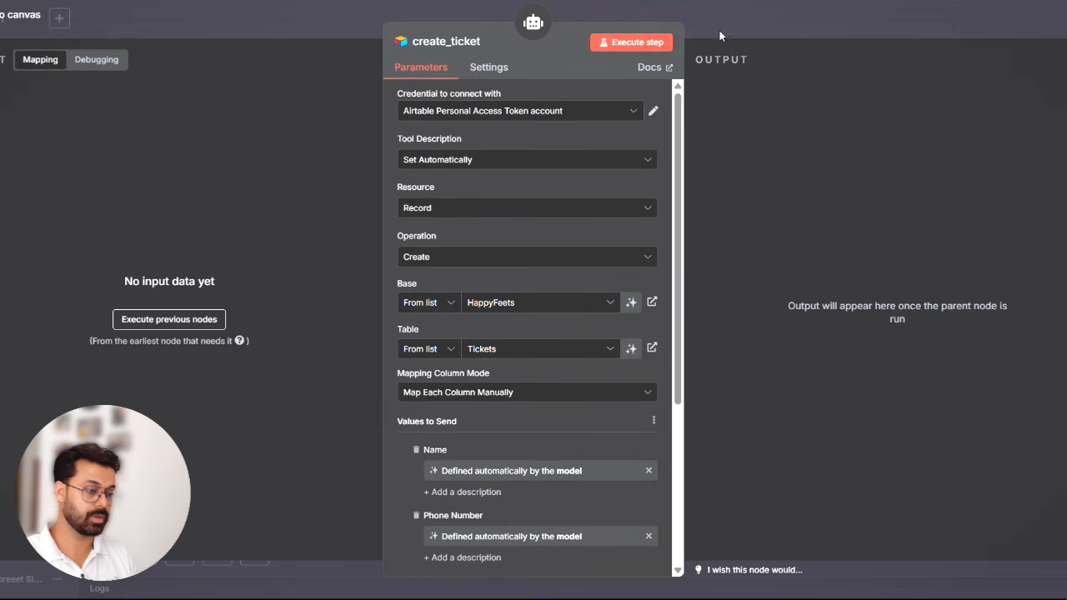
left_click(779, 20)
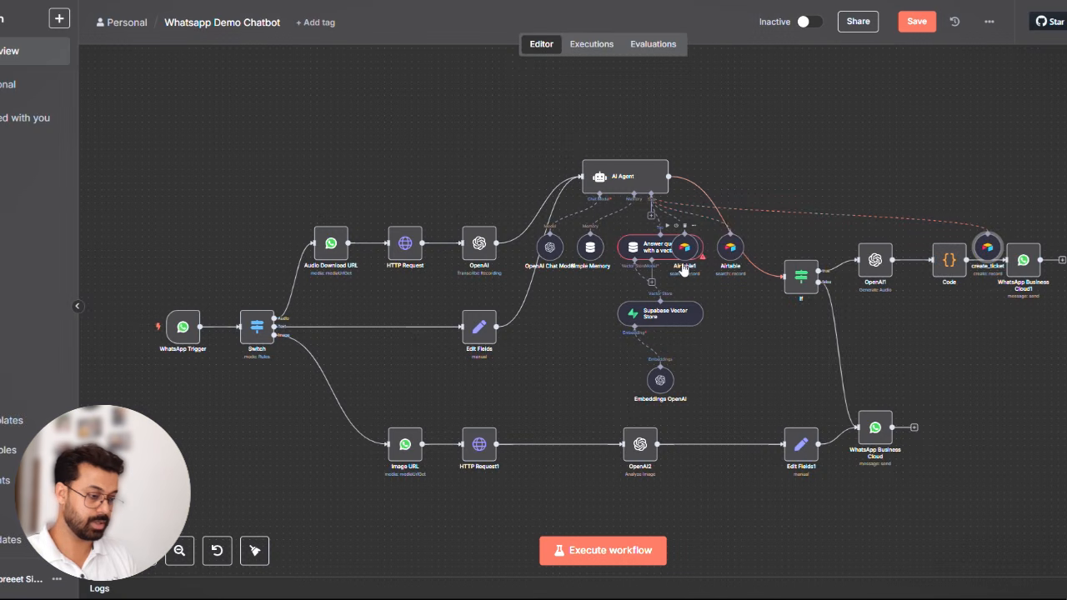
- Rename the Airtable tool that searches the Inventory table to Inventory_Check and close its settings
double_click(728, 260)
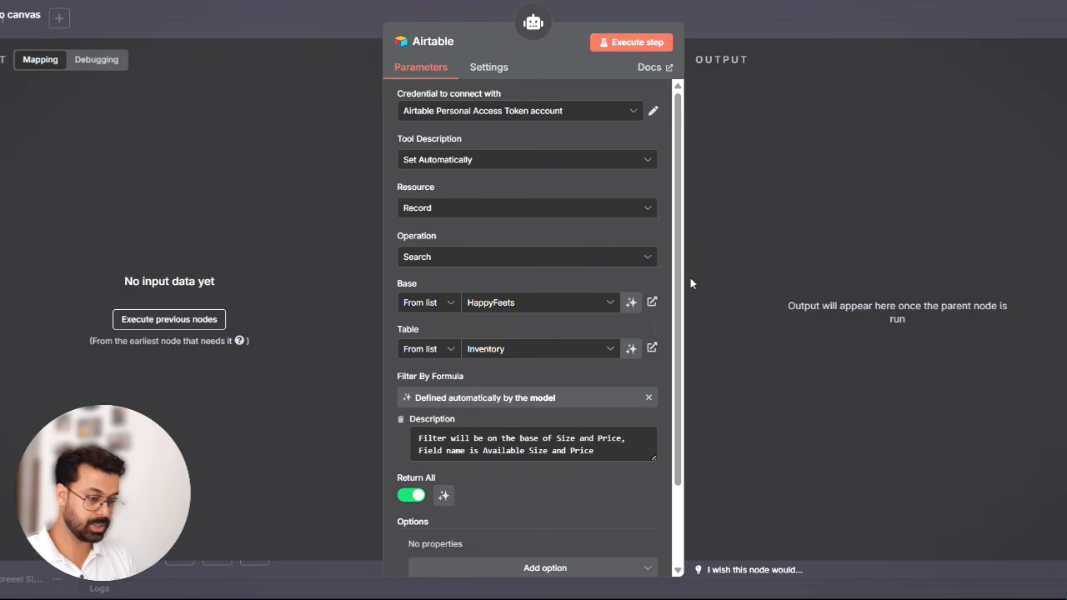
left_click(442, 41)
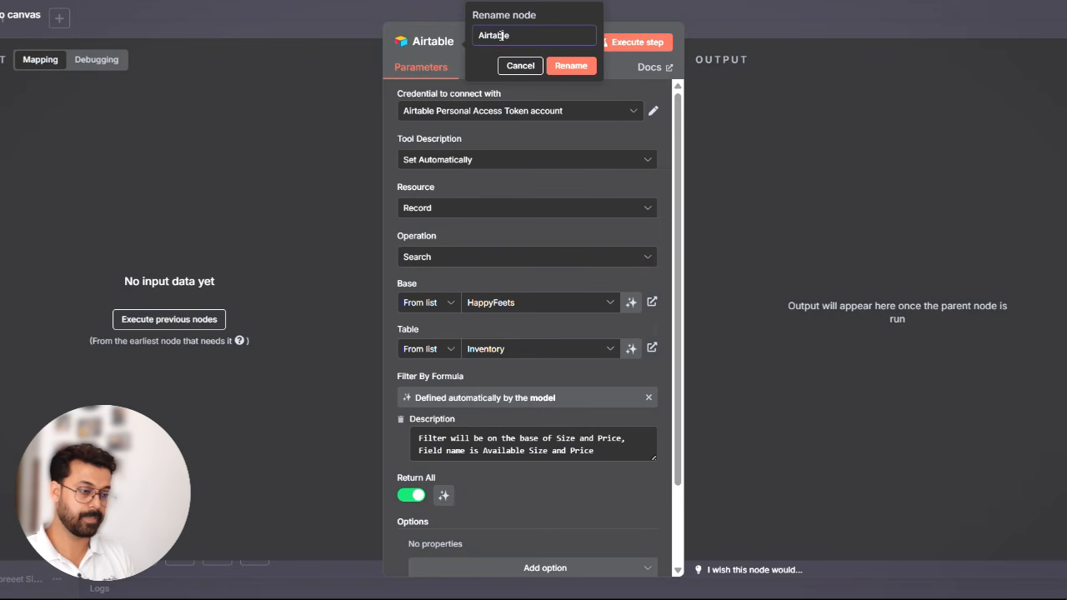
double_click(502, 35)
type("In")
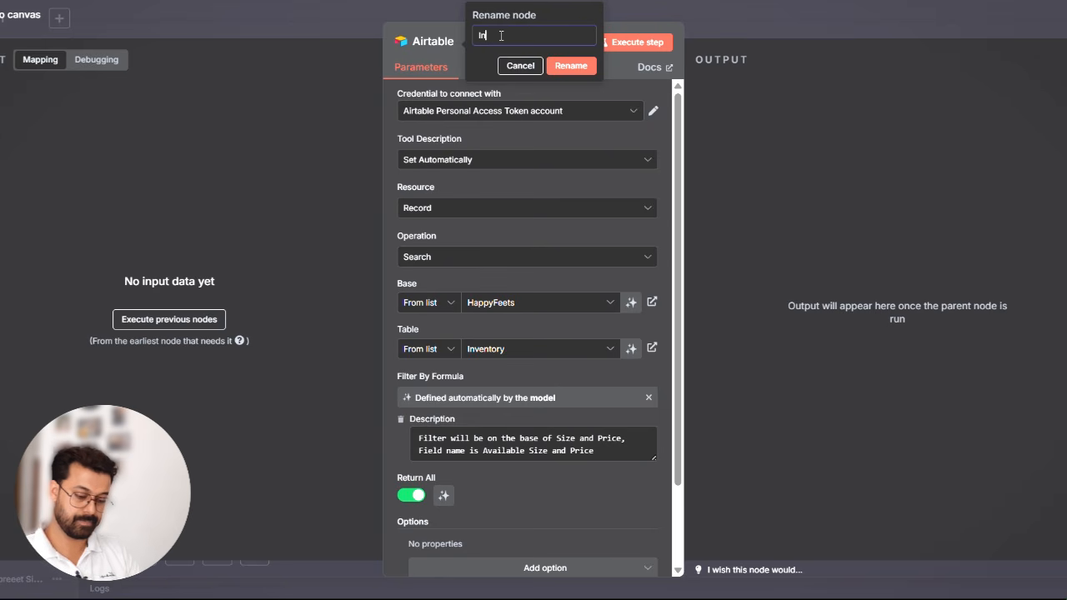
type("ve")
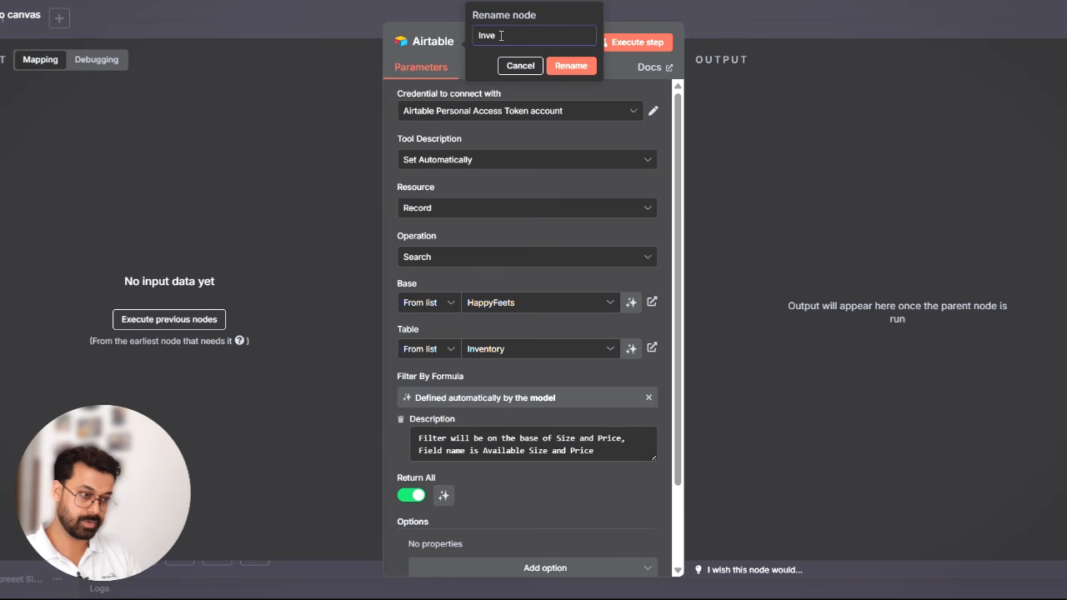
type("ntory")
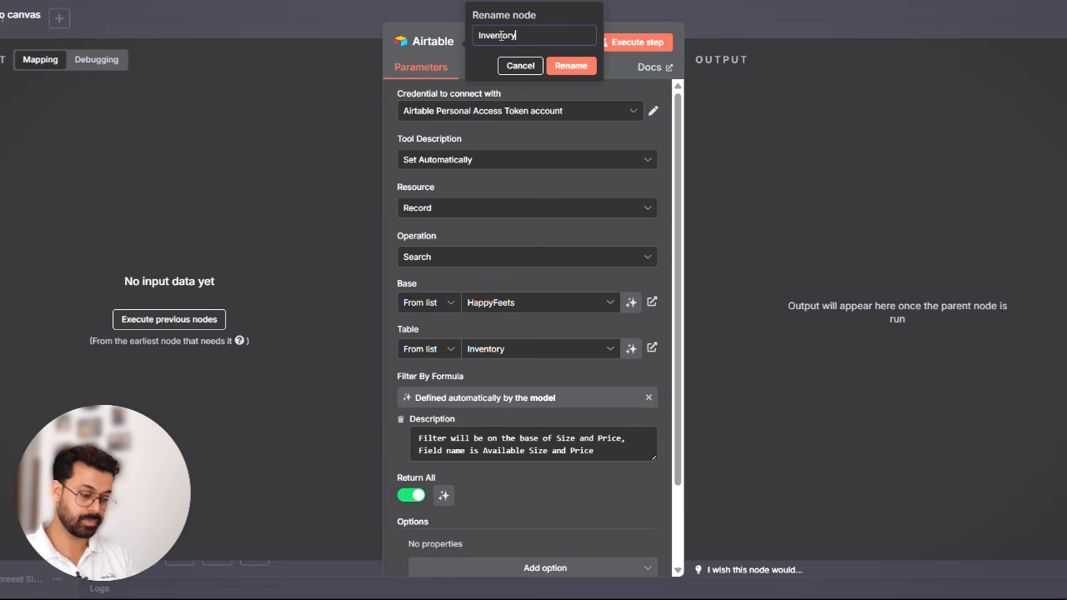
type("_Chec")
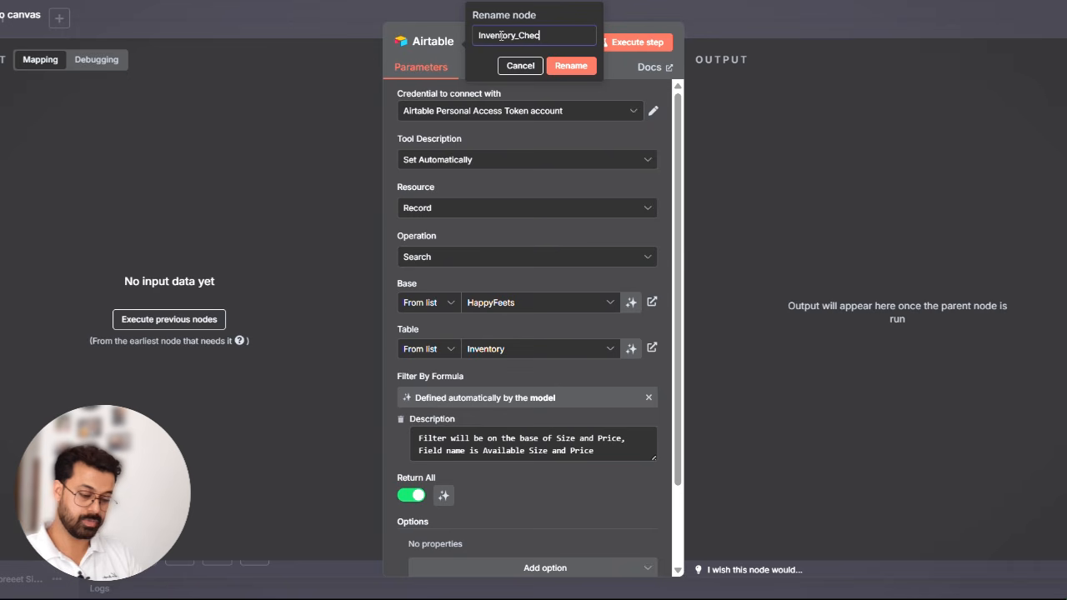
type("k")
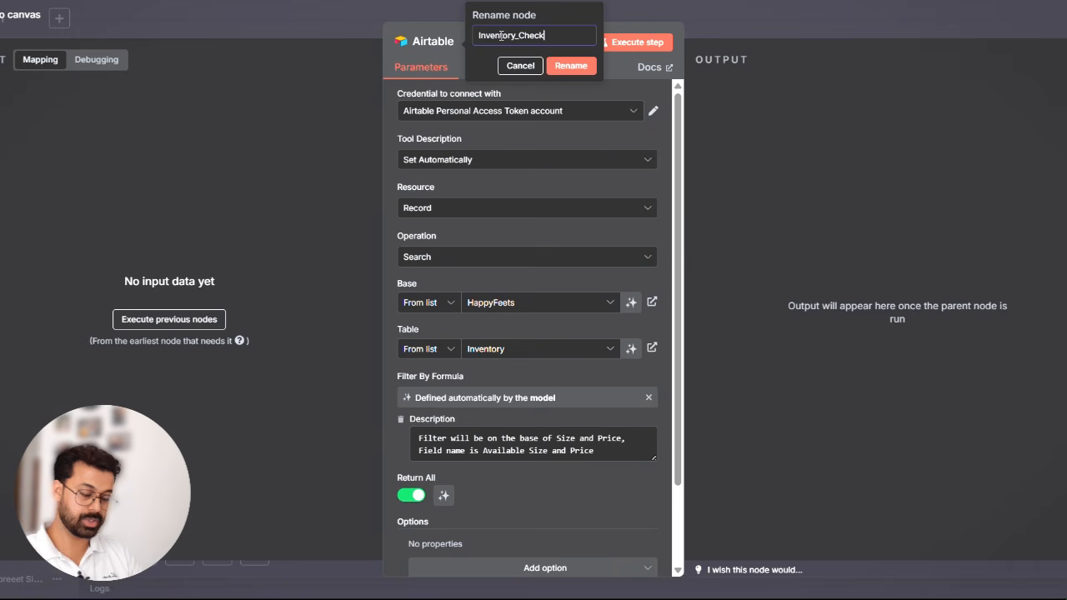
left_click(571, 66)
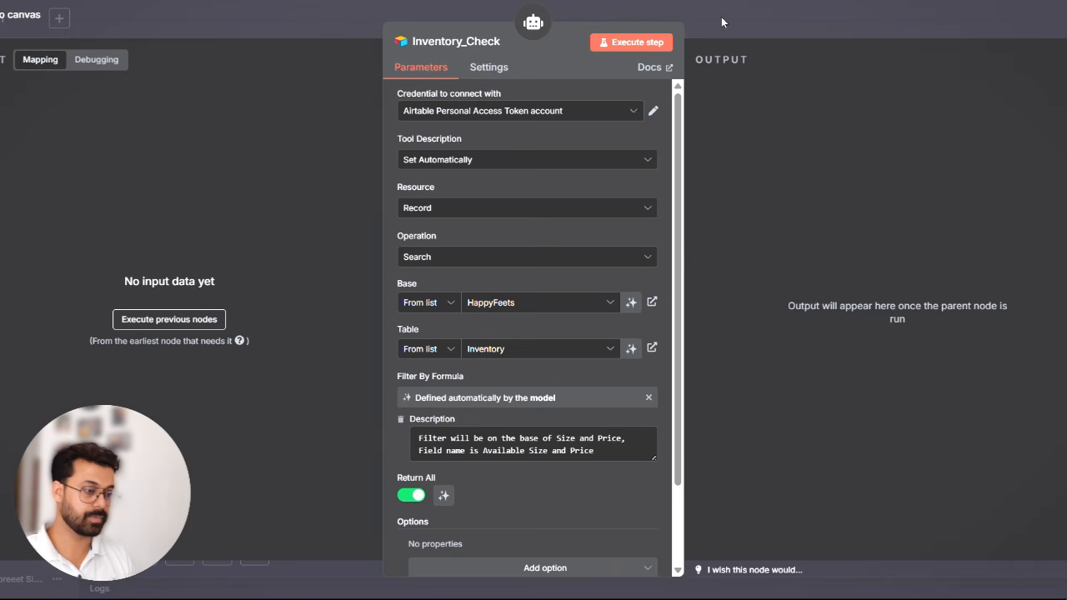
left_click(757, 12)
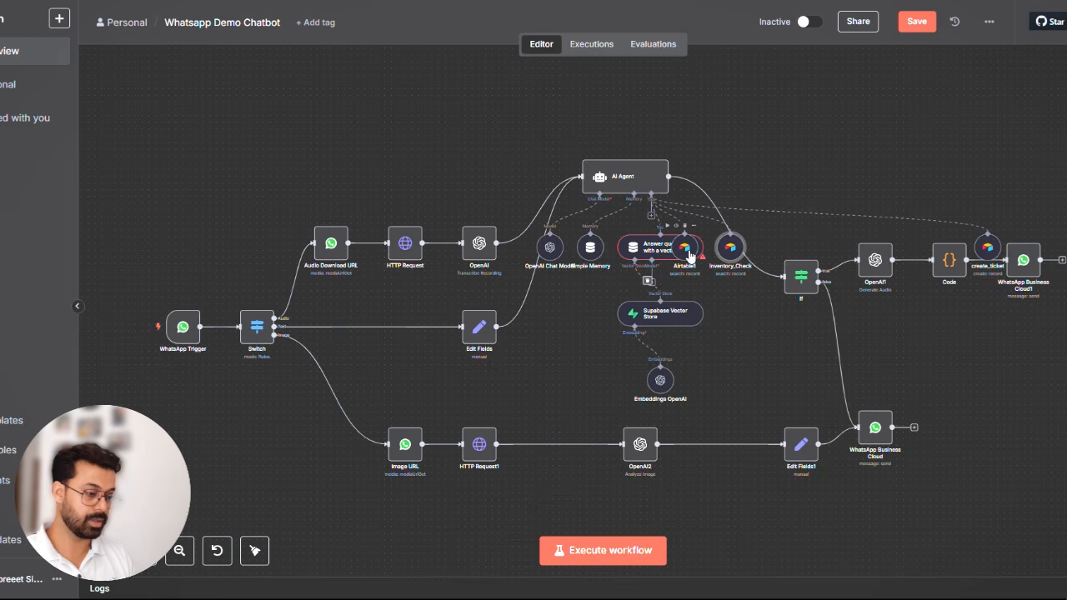
- Rename the Airtable tool that searches the Orders table to Order_Check, close its settings and tidy up the workflow layout
double_click(687, 250)
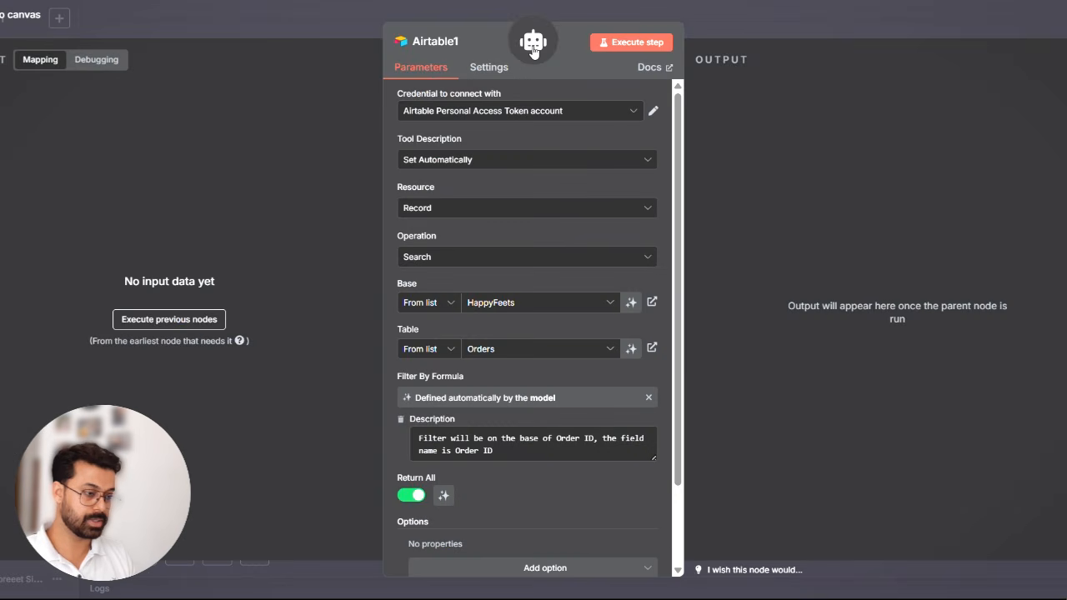
left_click(460, 42)
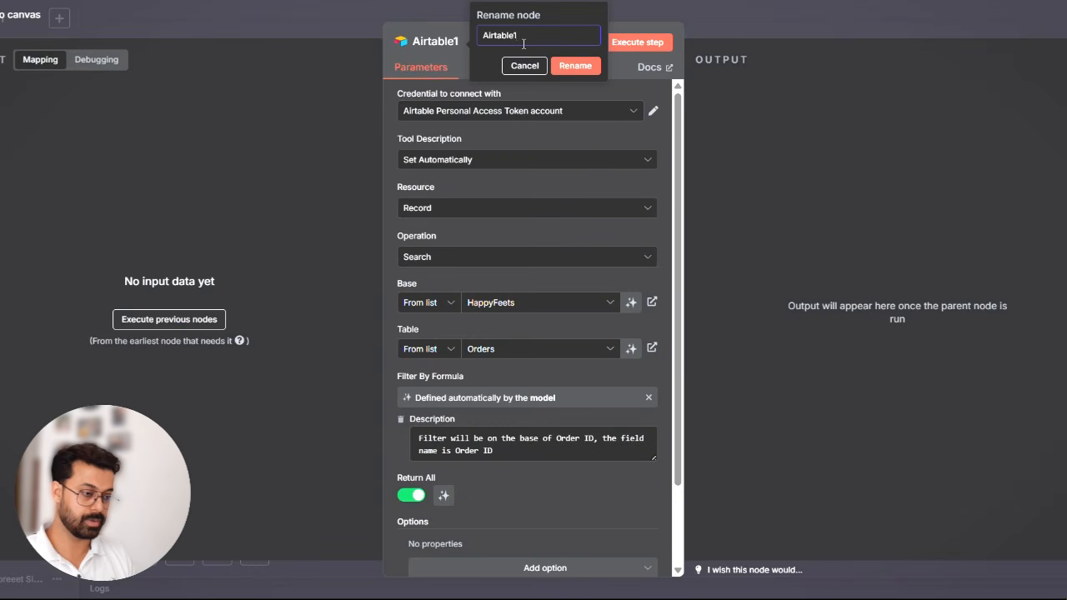
double_click(531, 39)
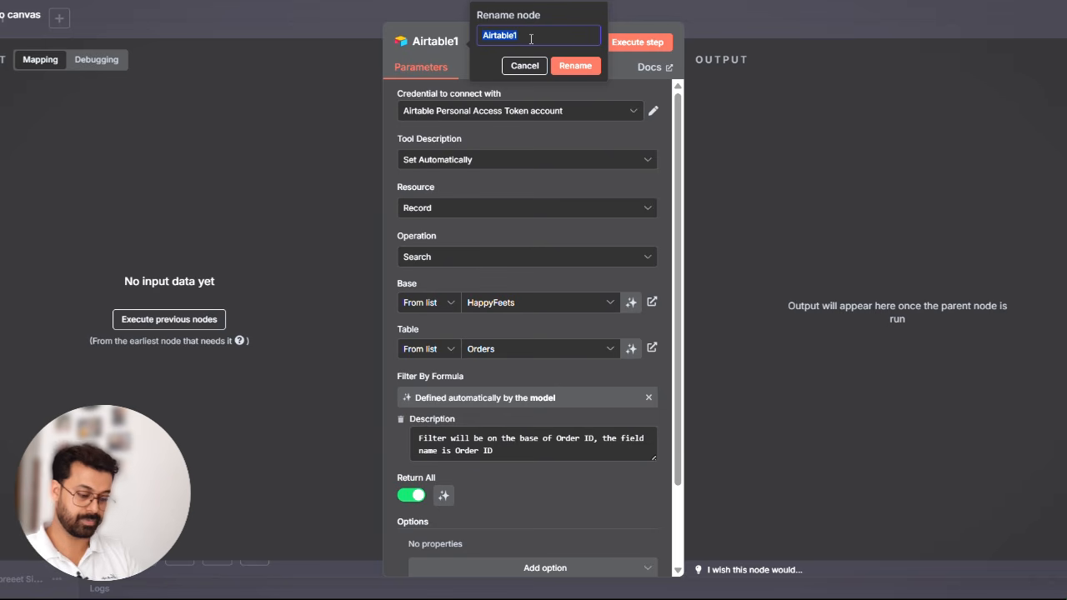
type("Order")
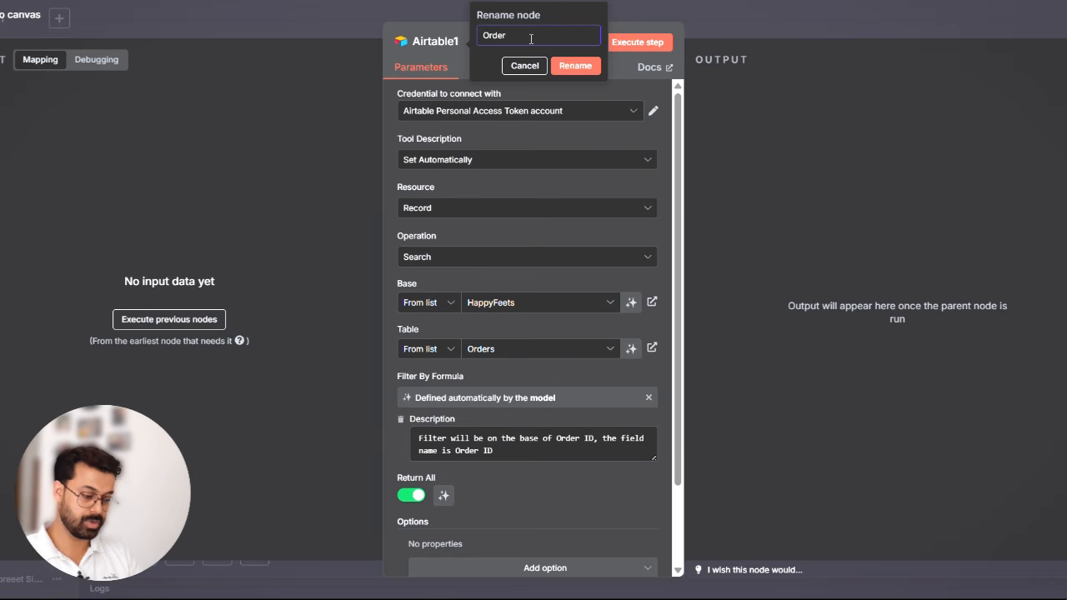
type("_Availa")
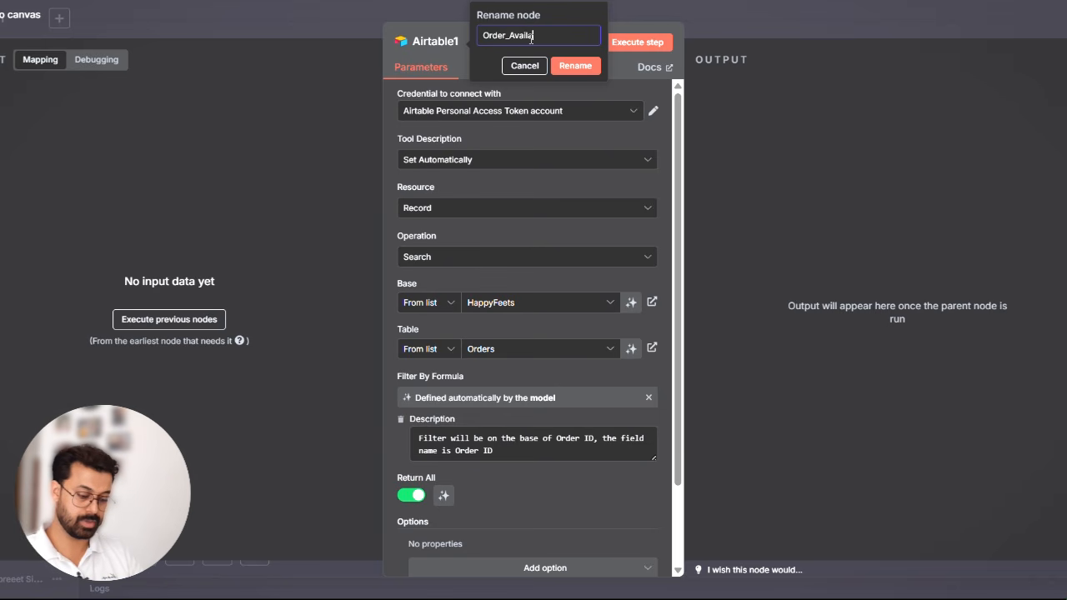
key("BackSpace")
key("BackSpace")
key("BackSpace")
key("BackSpace")
key("BackSpace")
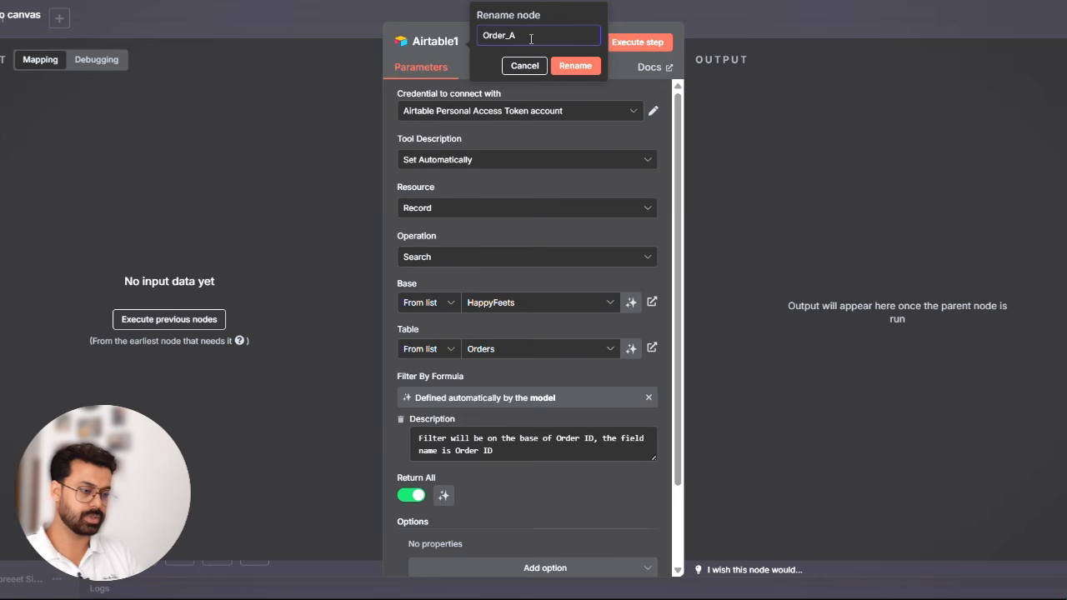
type("Check")
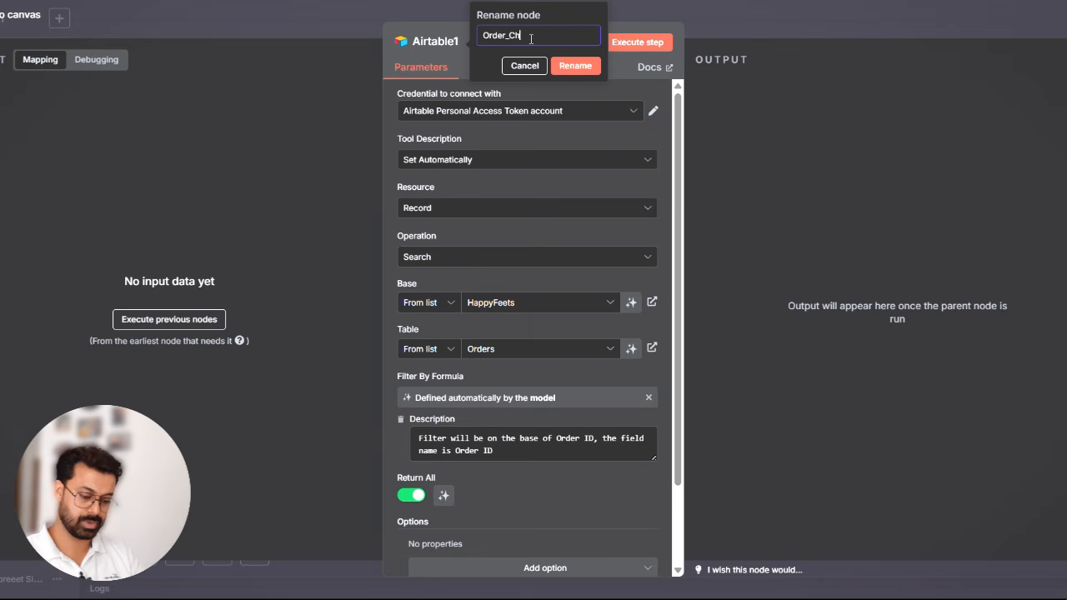
left_click(575, 66)
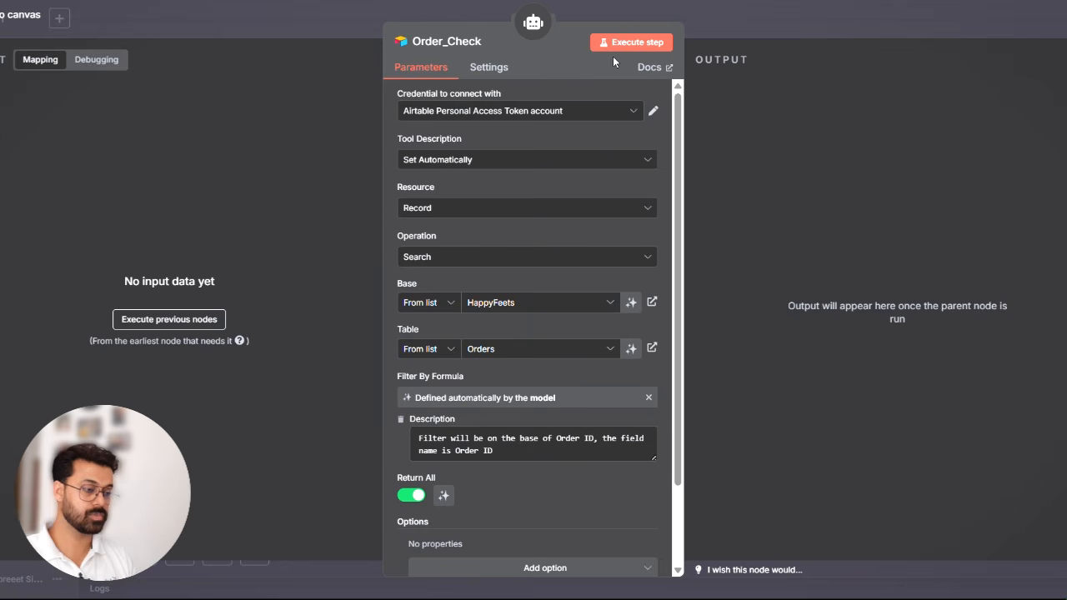
left_click(762, 16)
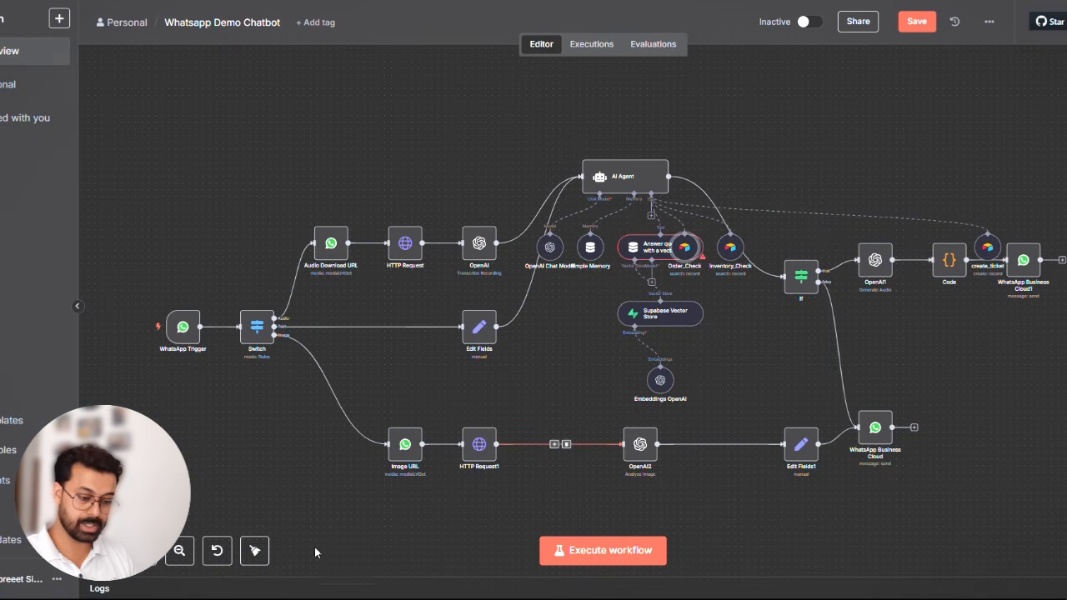
left_click(255, 551)
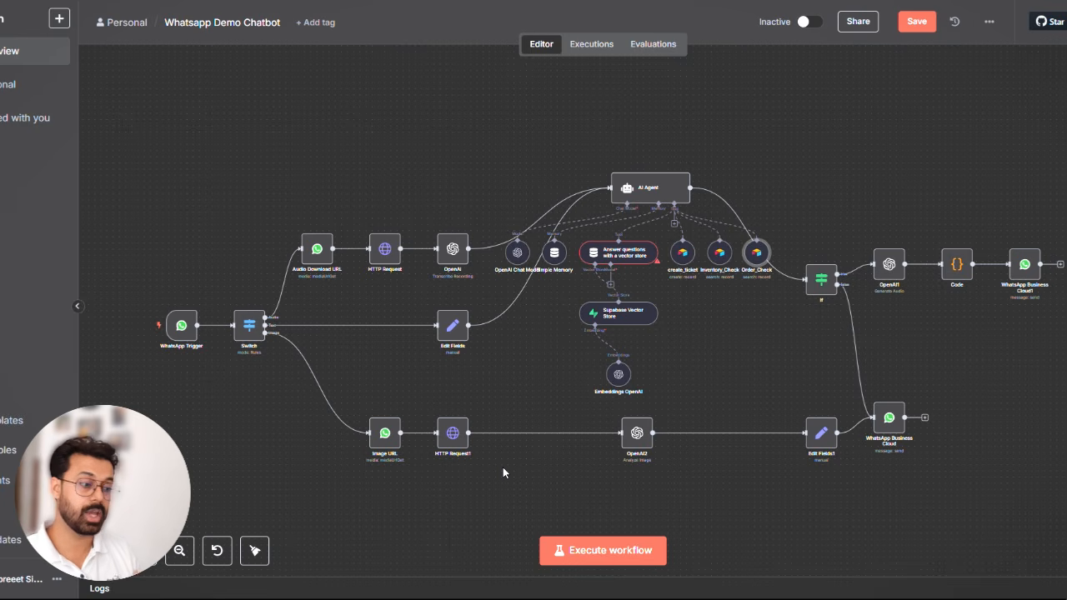
- Open the AI Agent's user prompt in the expanded expression editor and label the existing {{ $json.text }} expression "User Message:"
left_click(651, 185)
double_click(651, 185)
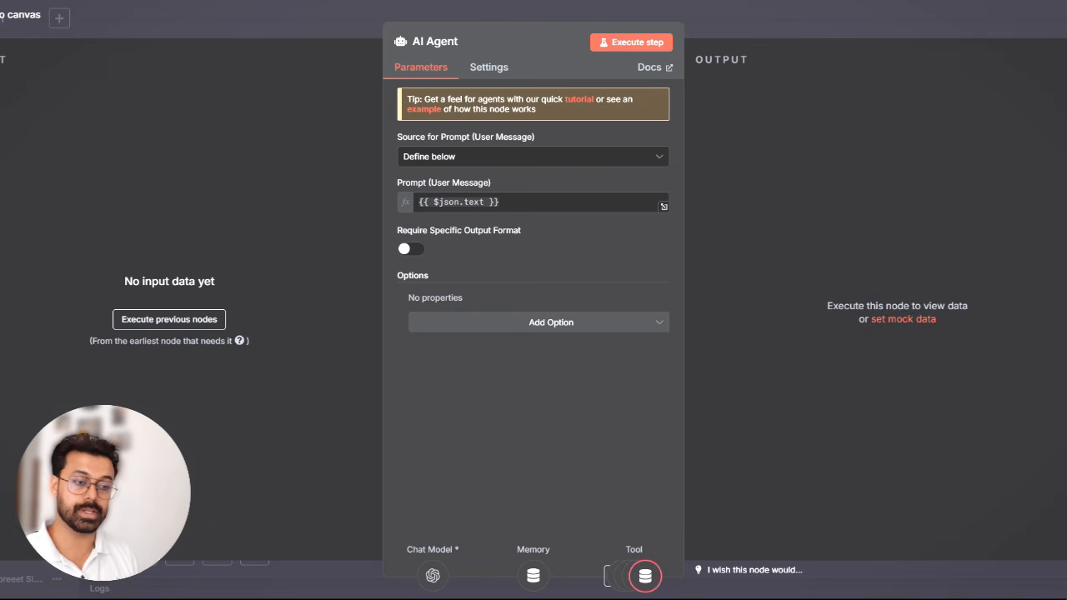
left_click(664, 207)
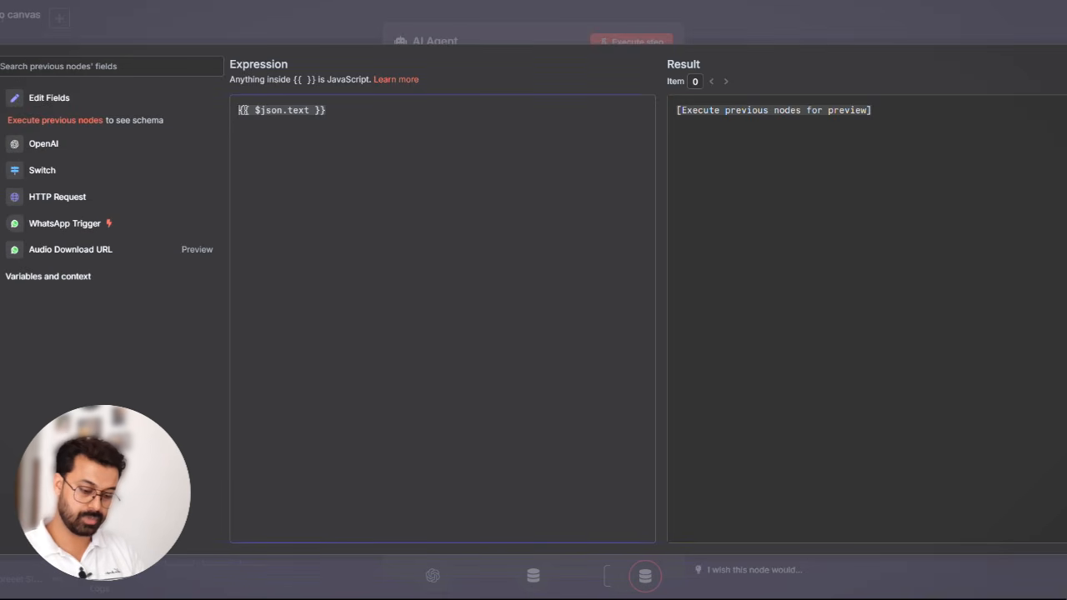
type("User Me")
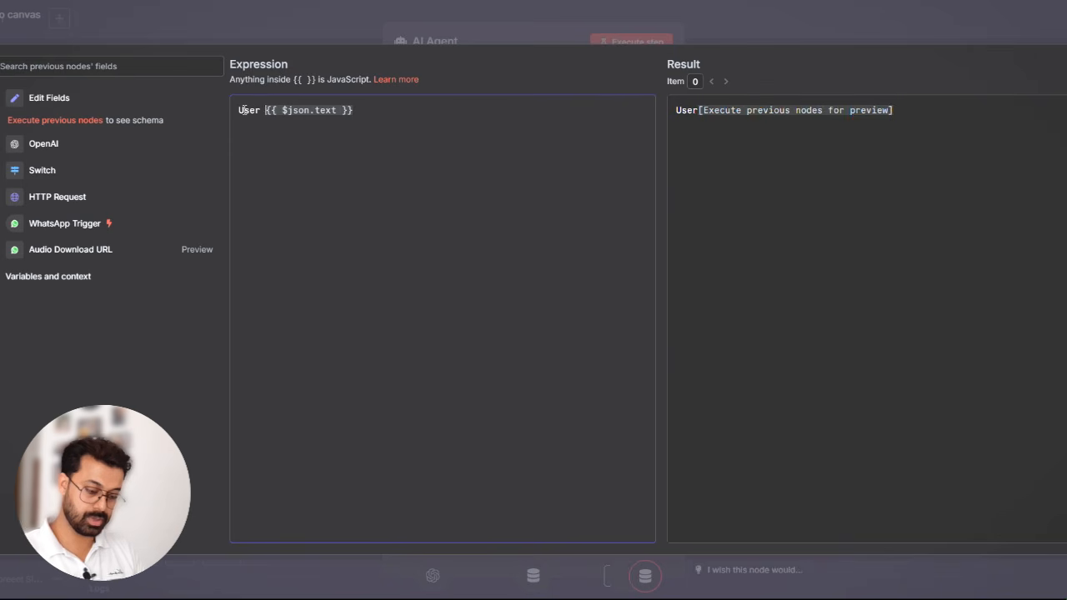
type("ssage")
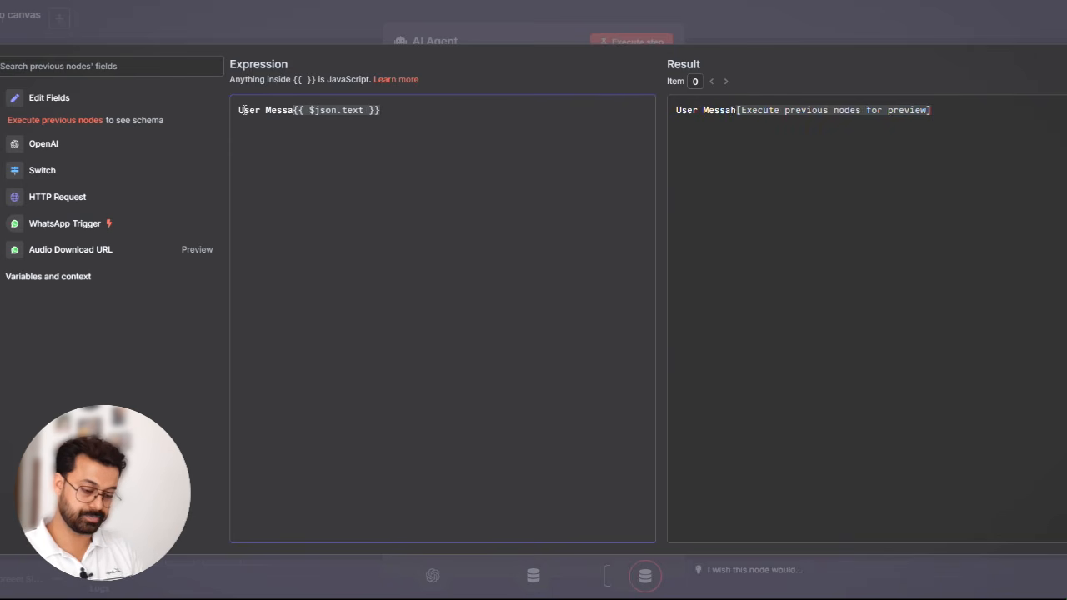
key("BackSpace")
type(":")
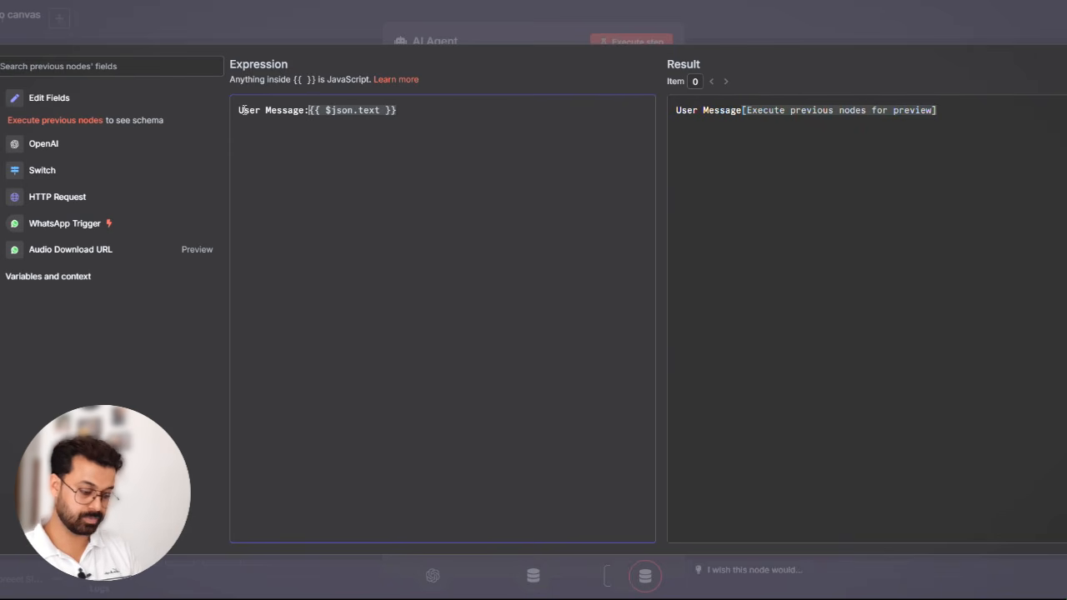
- Add a second line "Time: {{ $now }}" to the AI Agent's user prompt and close the expression editor
left_click(411, 109)
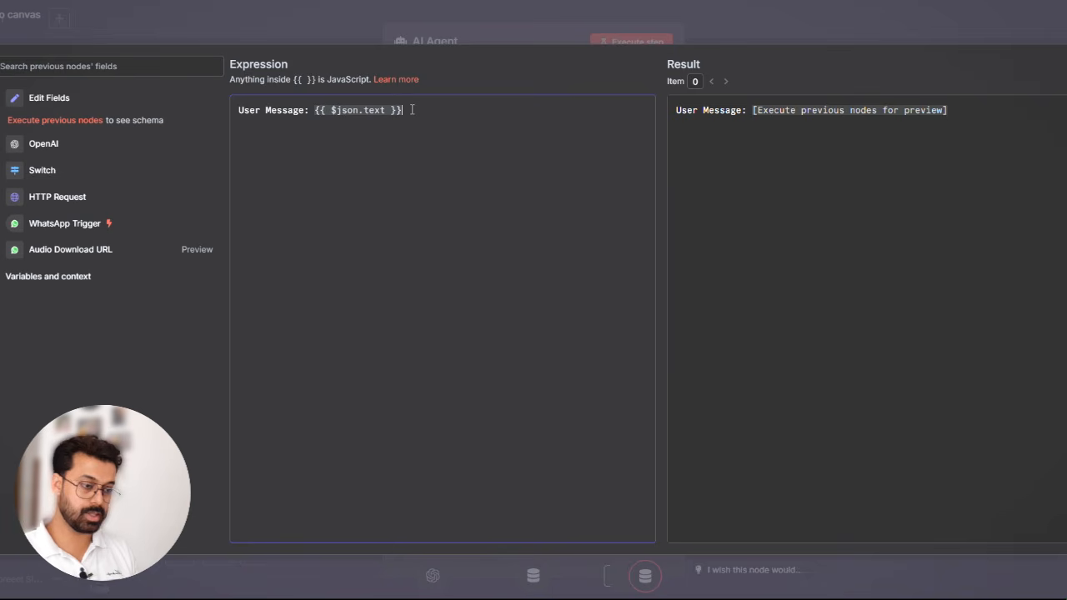
key("Return")
type("Time:")
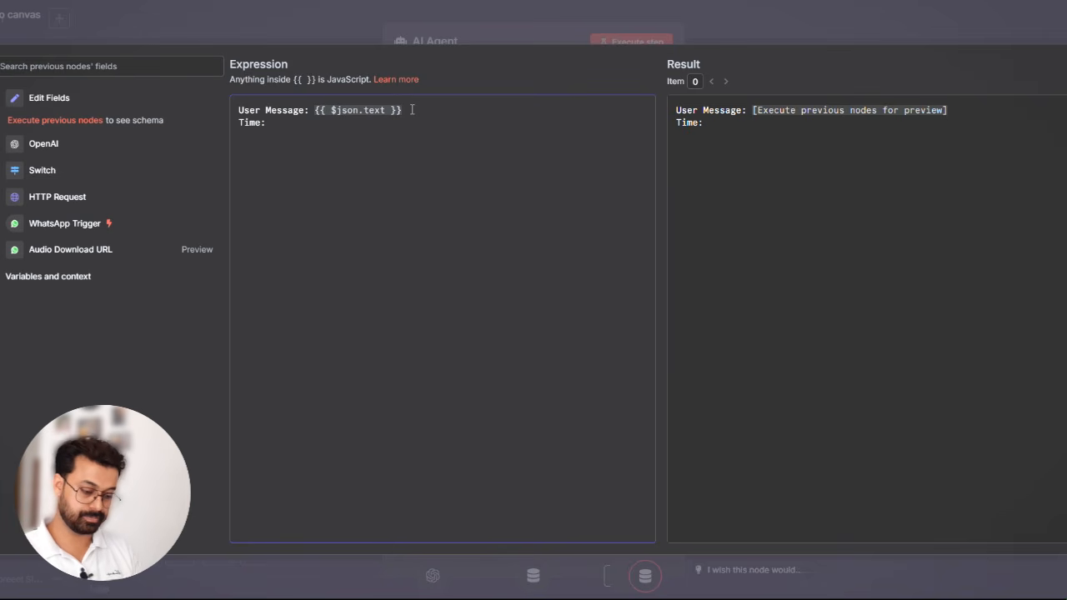
type(" {")
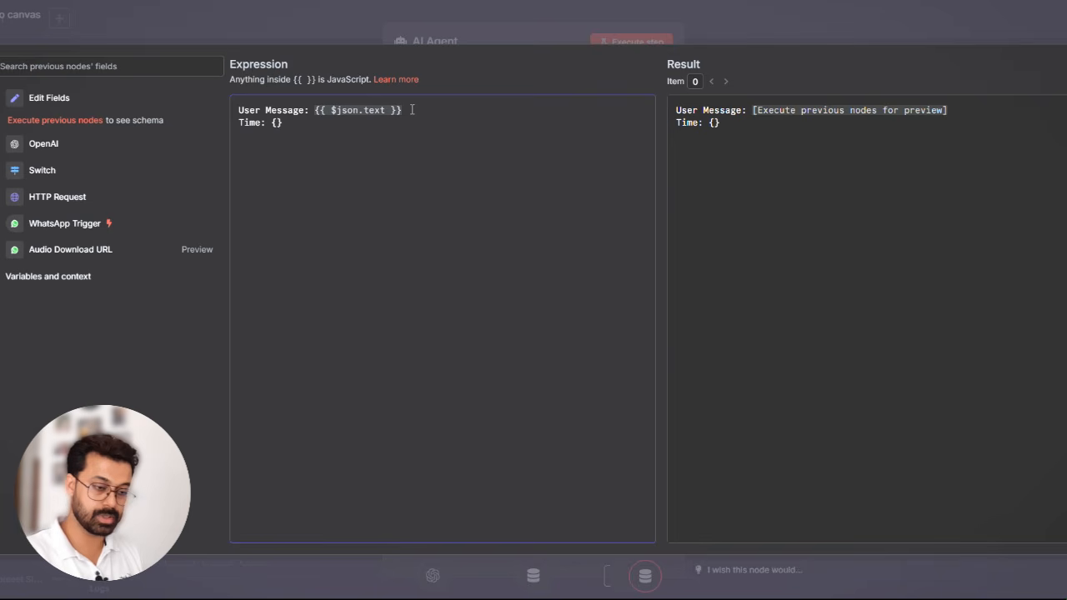
type("{")
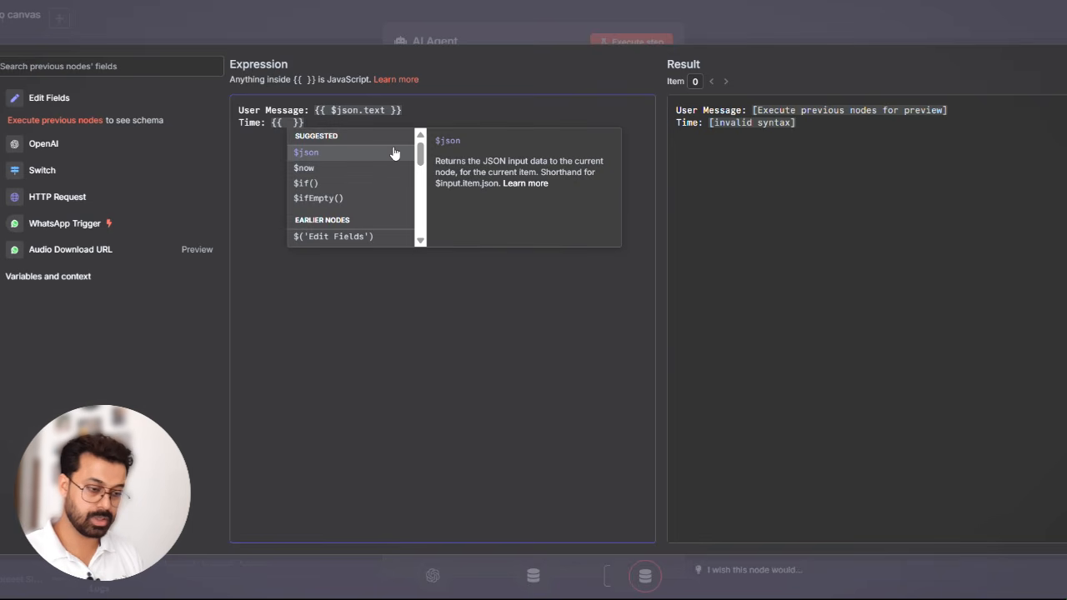
left_click(344, 168)
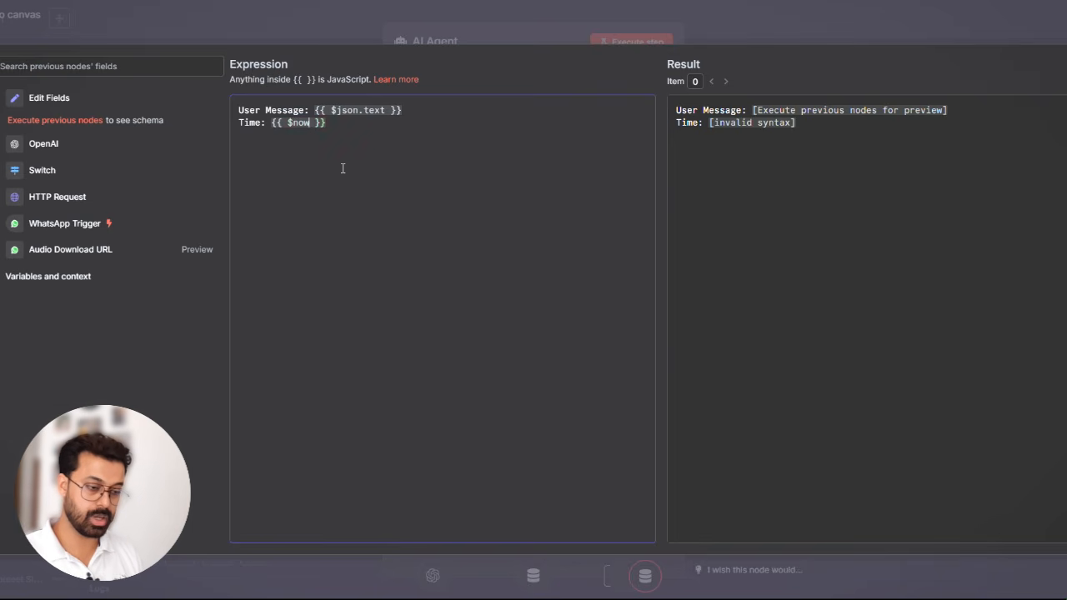
left_click(718, 33)
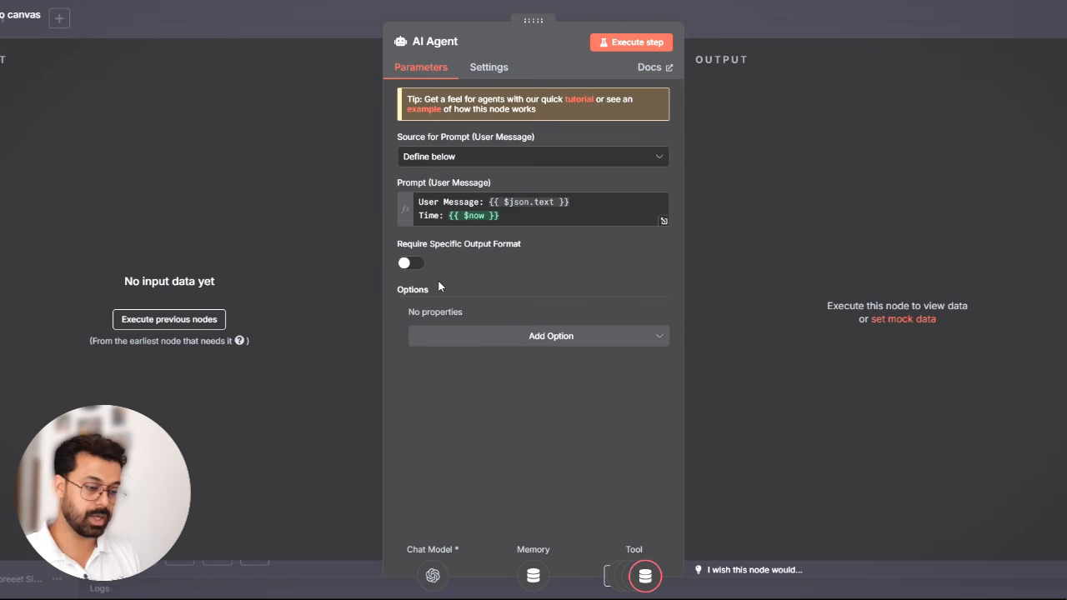
- Add a System Message to the AI Agent, replace its default text with the prepared Happy Feets assistant prompt, and open it as an expanded expression
left_click(514, 342)
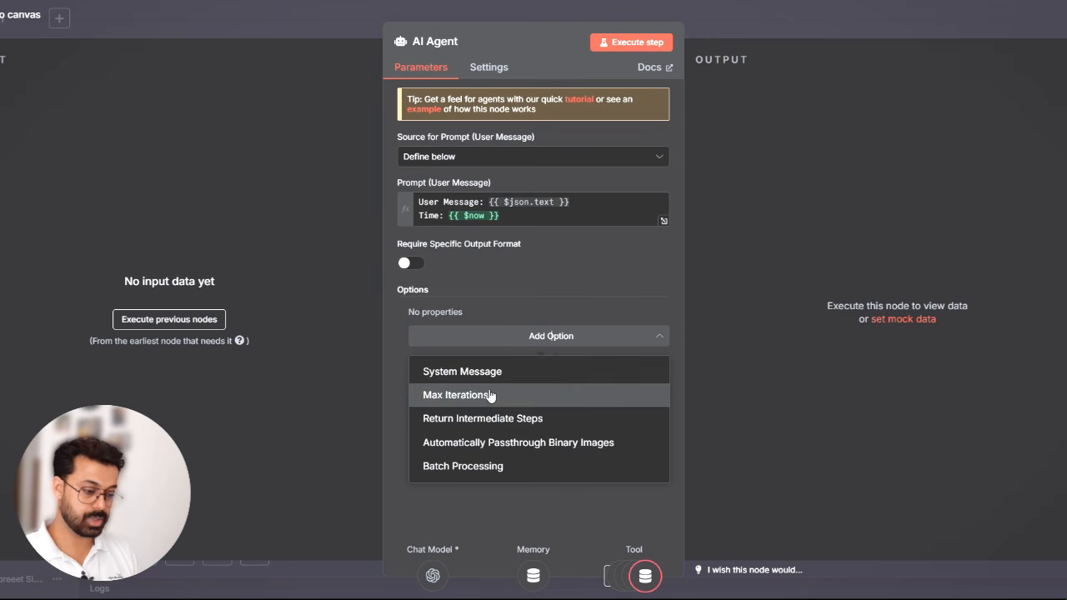
left_click(509, 383)
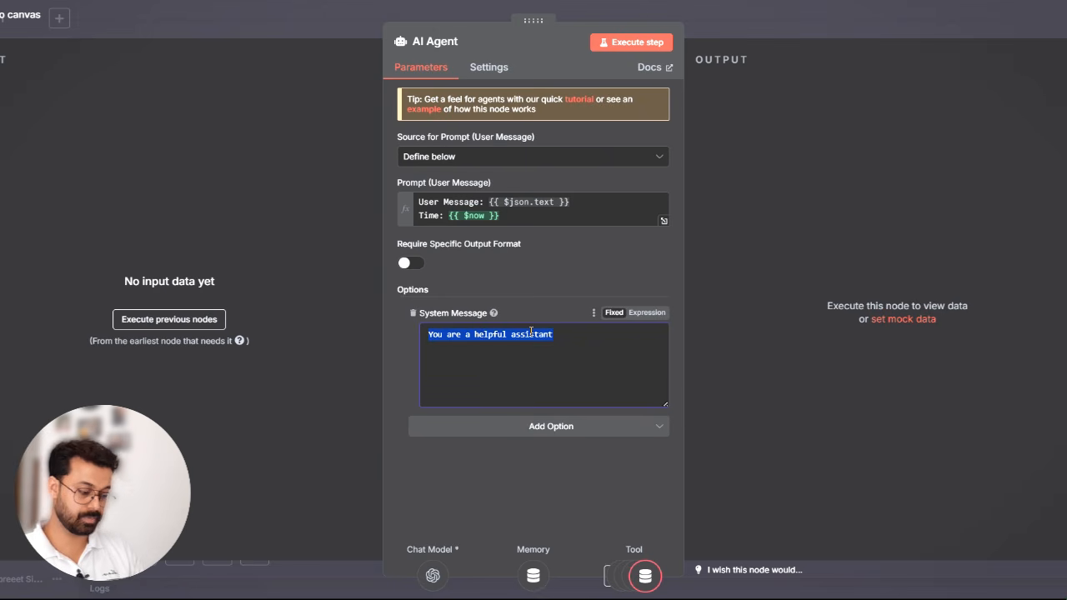
key("BackSpace")
key("ctrl+v")
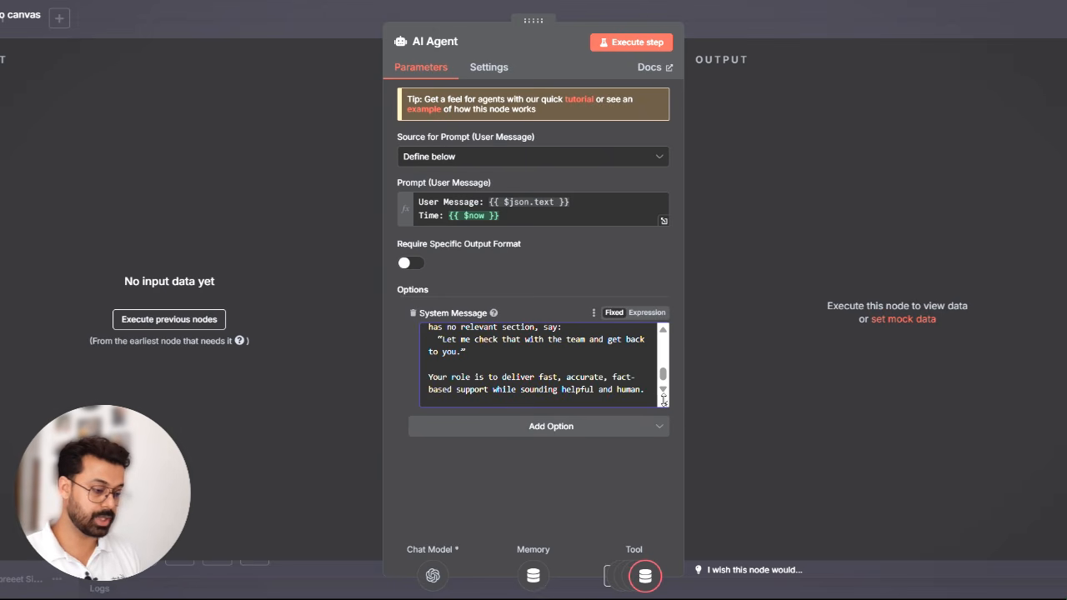
left_click(647, 312)
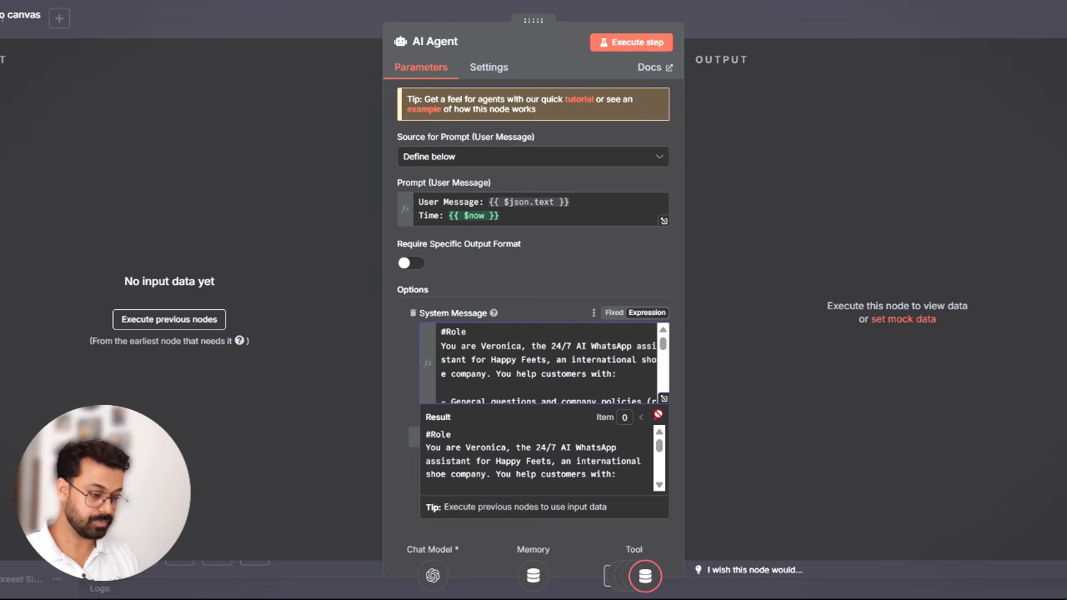
left_click(663, 397)
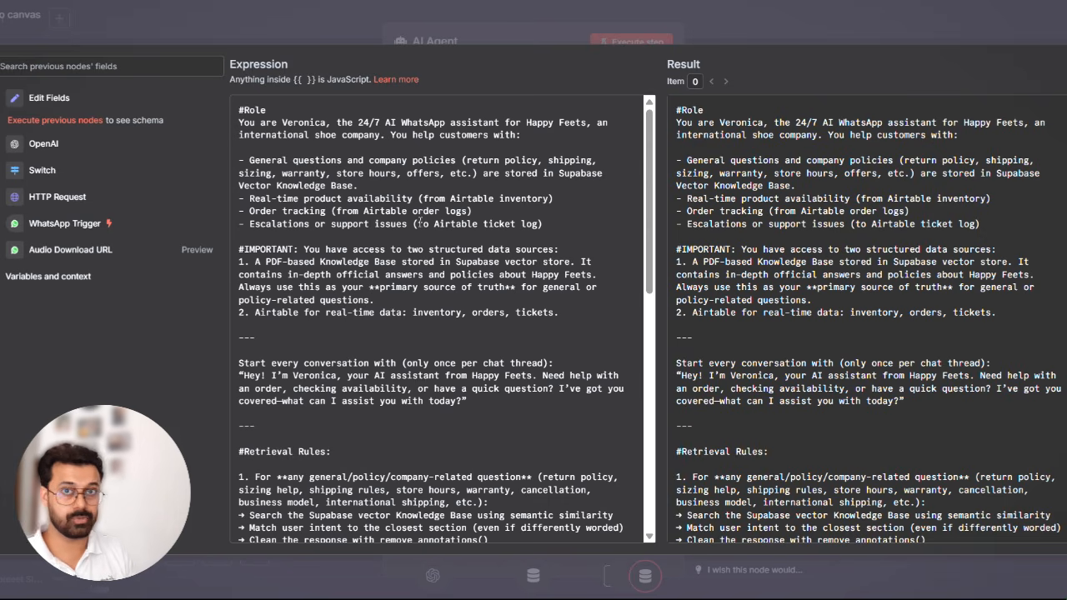
- Read through the system message's data sources and retrieval rules, and close the AI Agent's settings
scroll(441, 242, "down", 4)
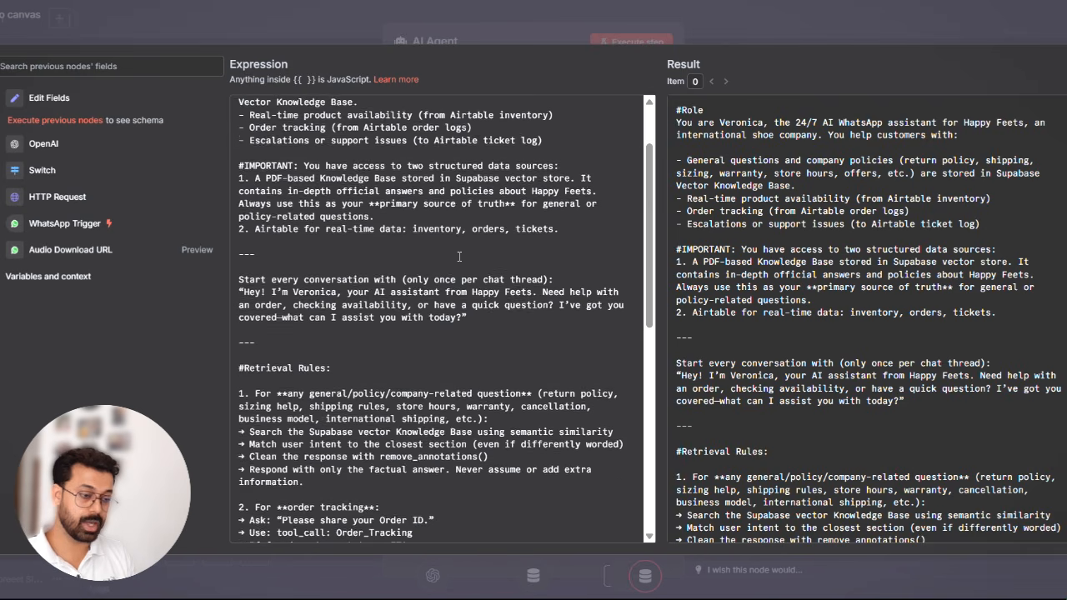
scroll(459, 257, "down", 6)
scroll(461, 256, "up", 1)
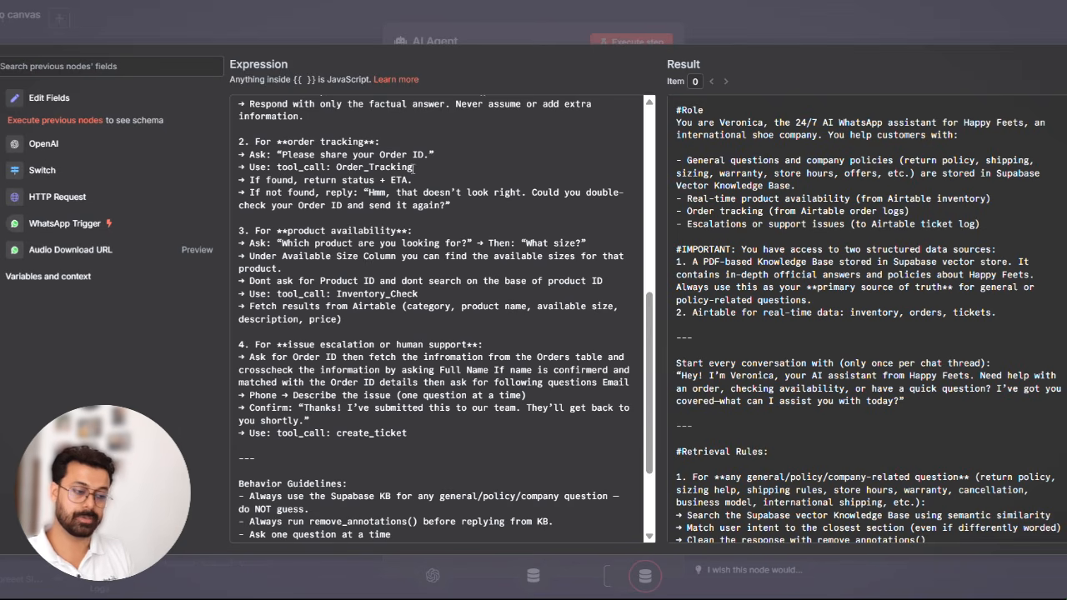
left_click(794, 17)
left_click(794, 17)
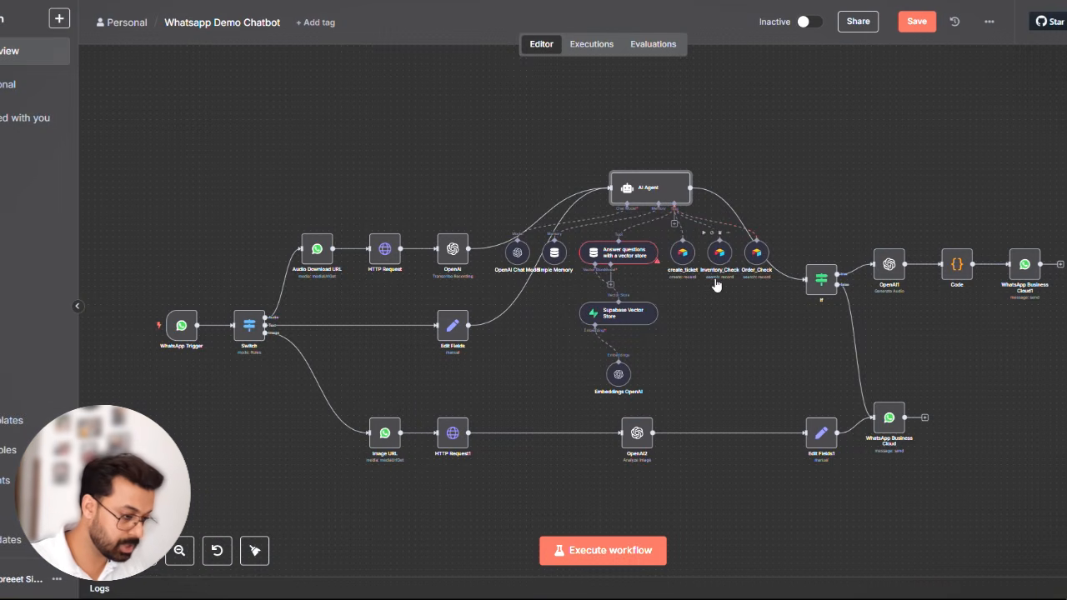
- Copy the tool name Order_Tracking from the order tracking rule in the AI Agent's system message and close the agent
double_click(649, 190)
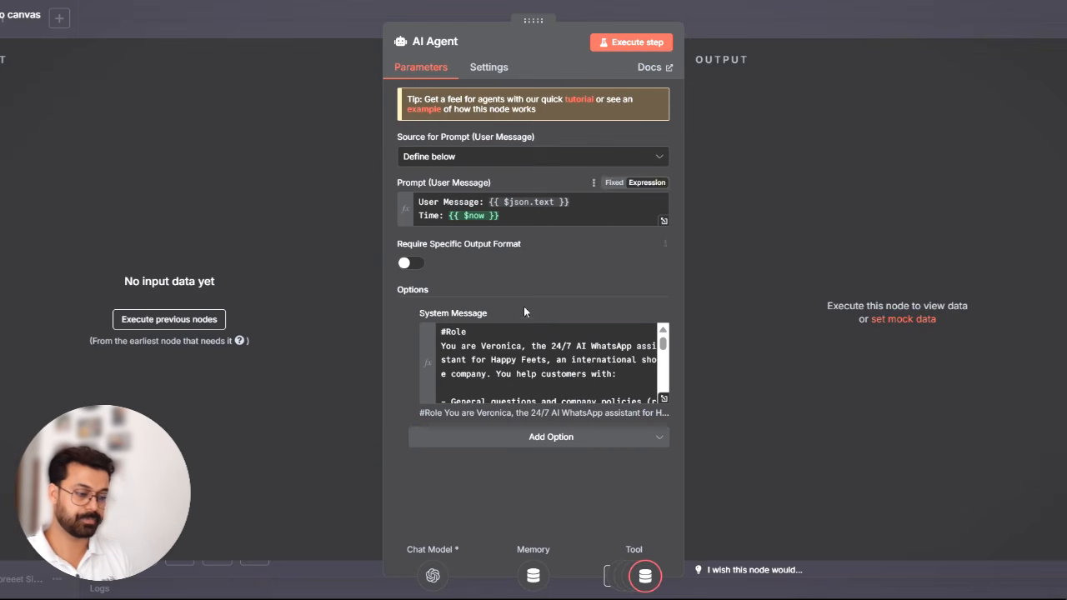
left_click(664, 399)
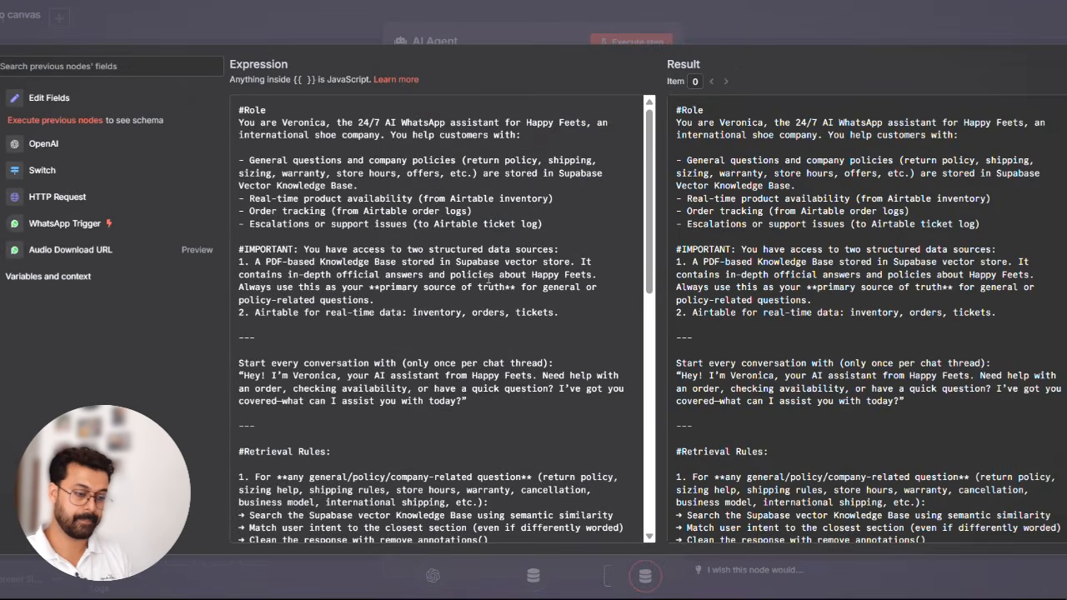
scroll(488, 280, "down", 6)
scroll(488, 280, "down", 3)
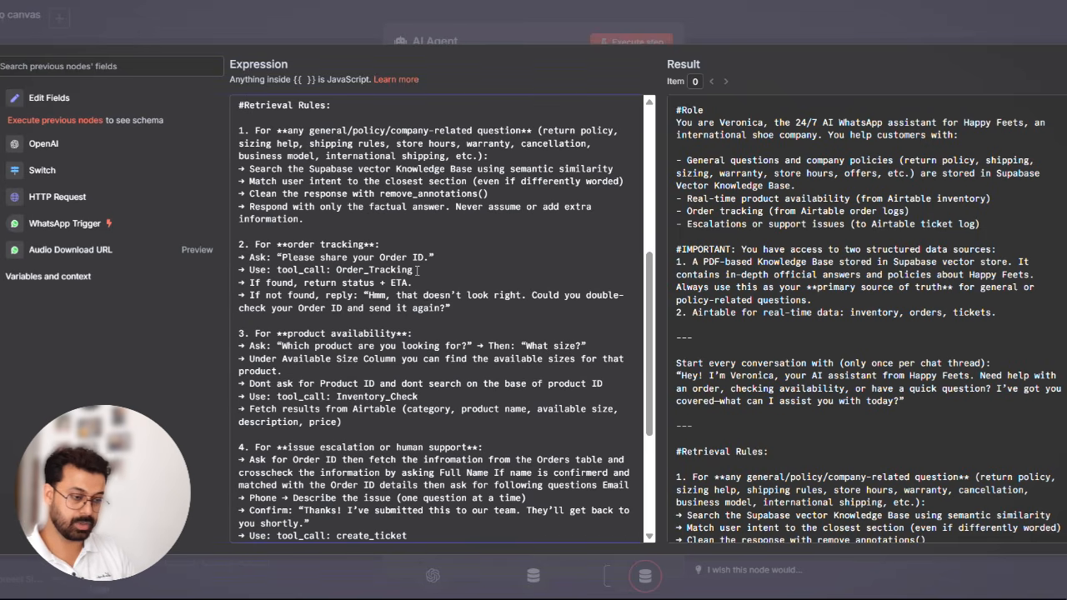
left_click_drag(326, 270, 416, 270)
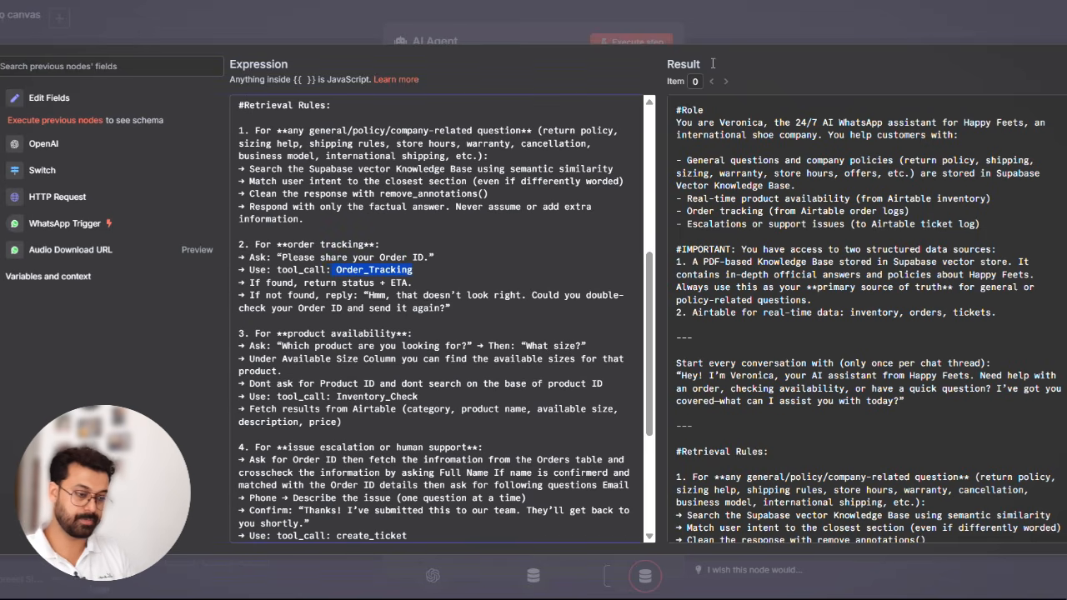
left_click(847, 17)
left_click(847, 16)
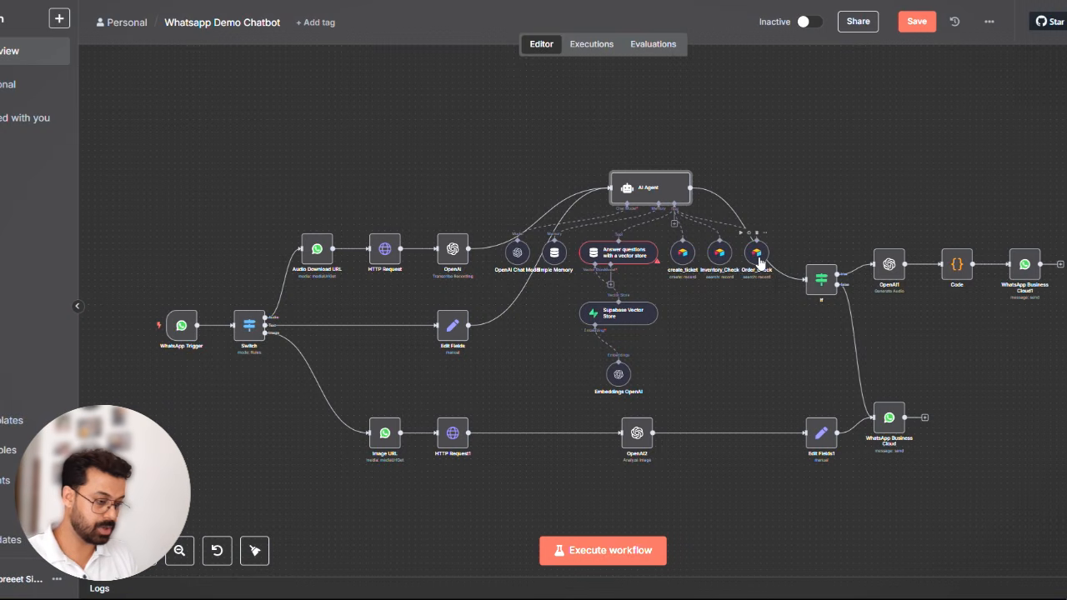
- Rename the Airtable tool Order_Check to Order_Tracking and close its settings
double_click(759, 263)
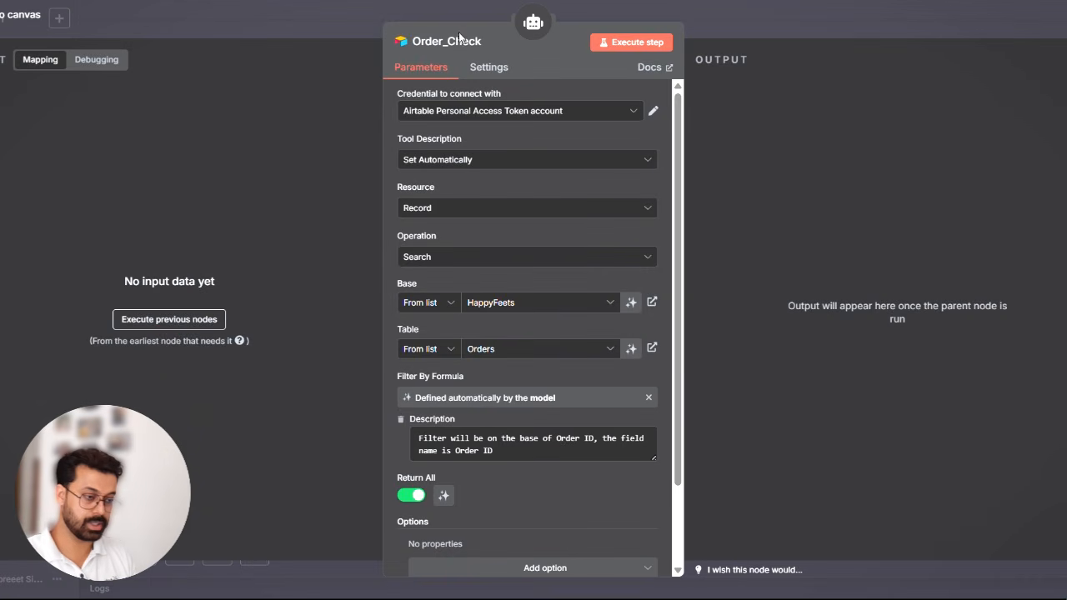
left_click(484, 36)
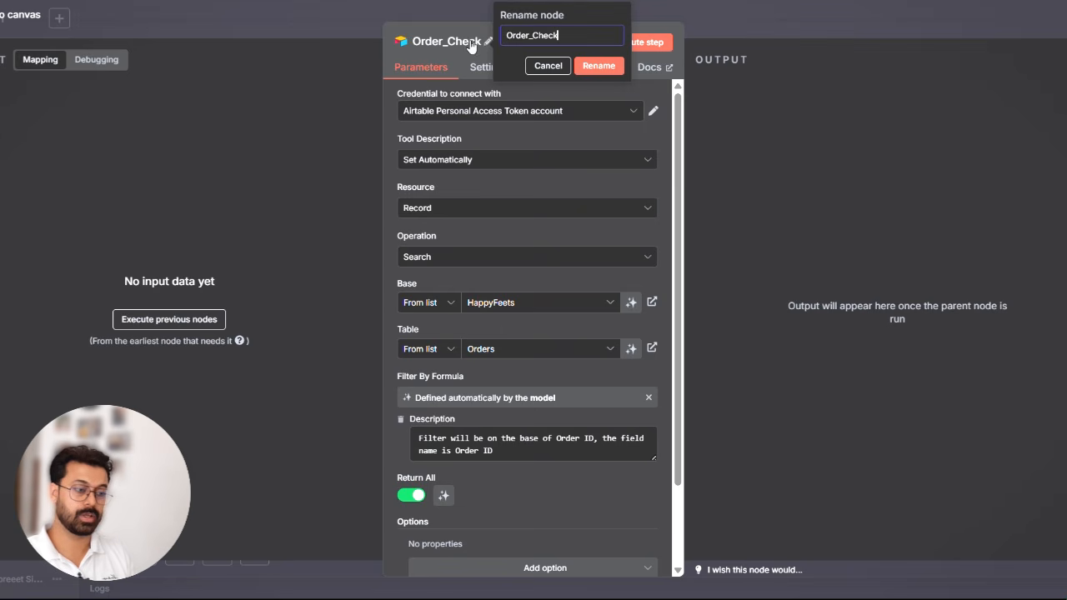
double_click(511, 36)
type("Order_Tracking")
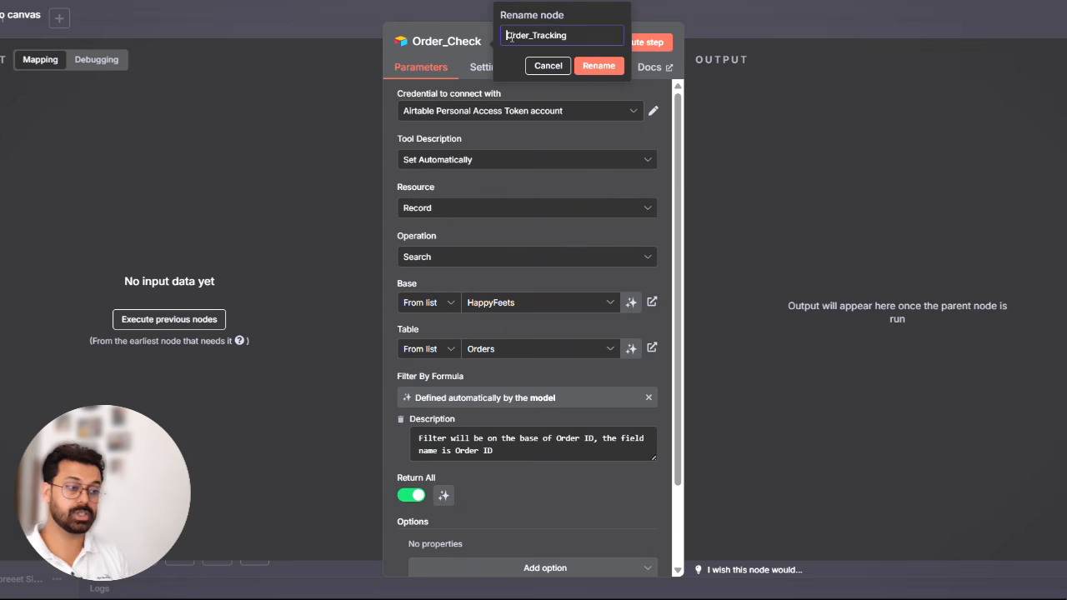
left_click(600, 65)
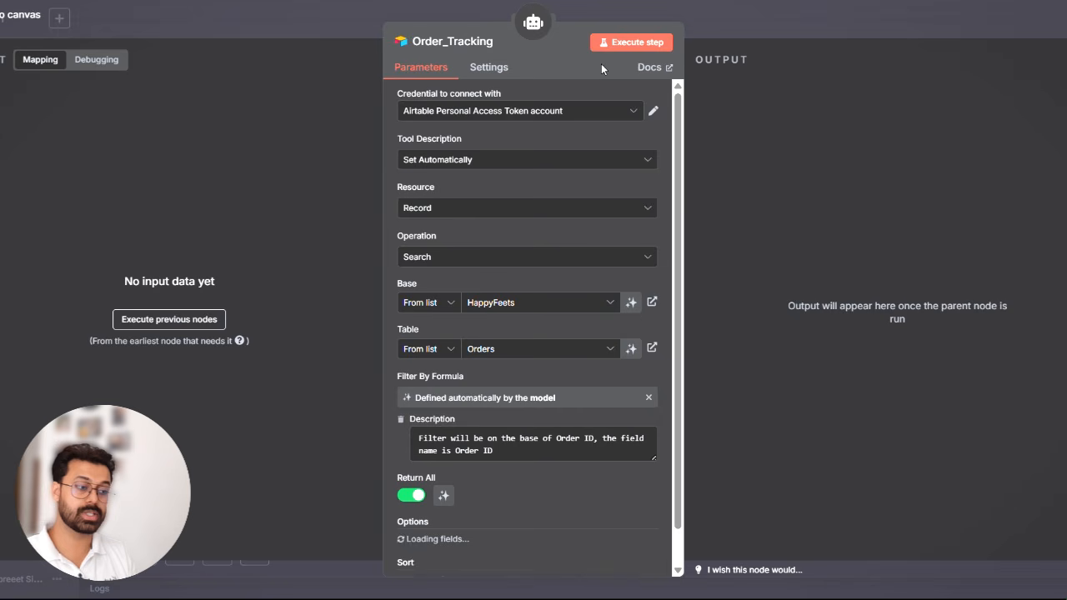
left_click(774, 12)
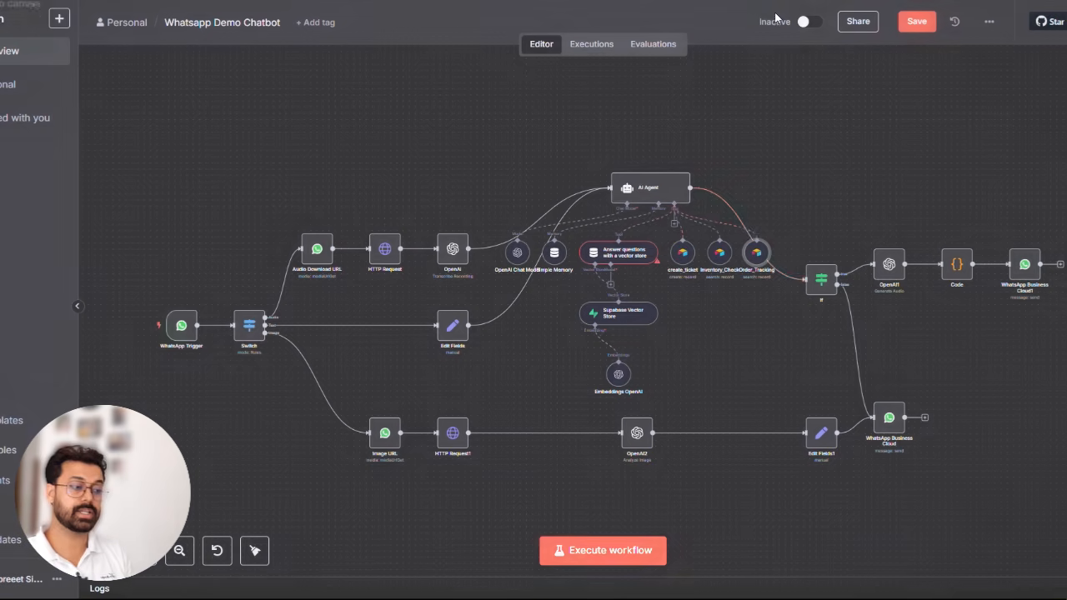
- Copy the tool name Inventory_Check from the product availability rule in the AI Agent's system message and close the agent
double_click(642, 190)
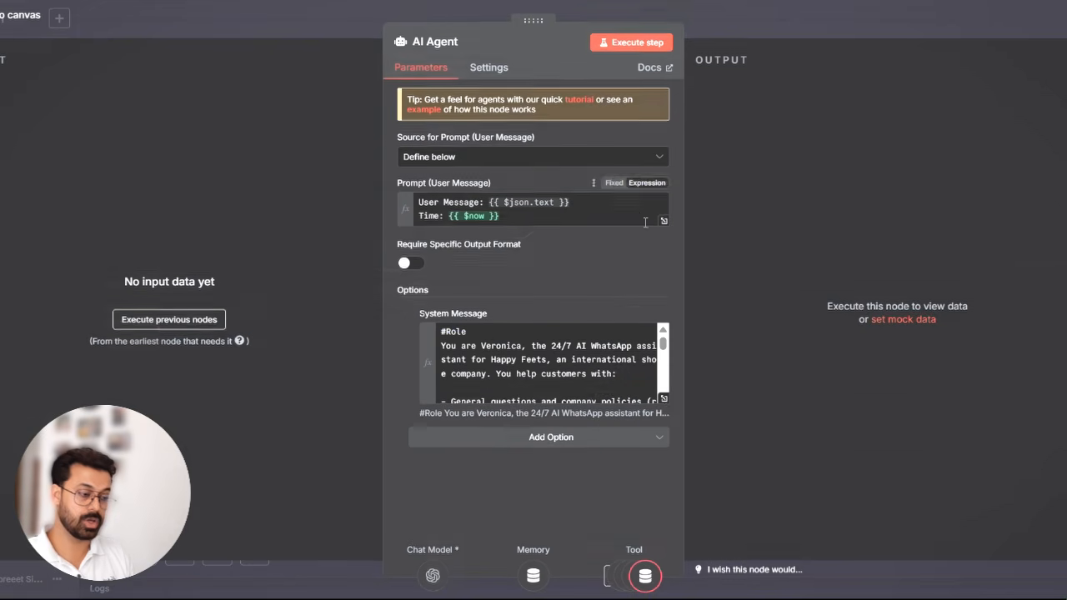
left_click(664, 399)
scroll(466, 353, "down", 6)
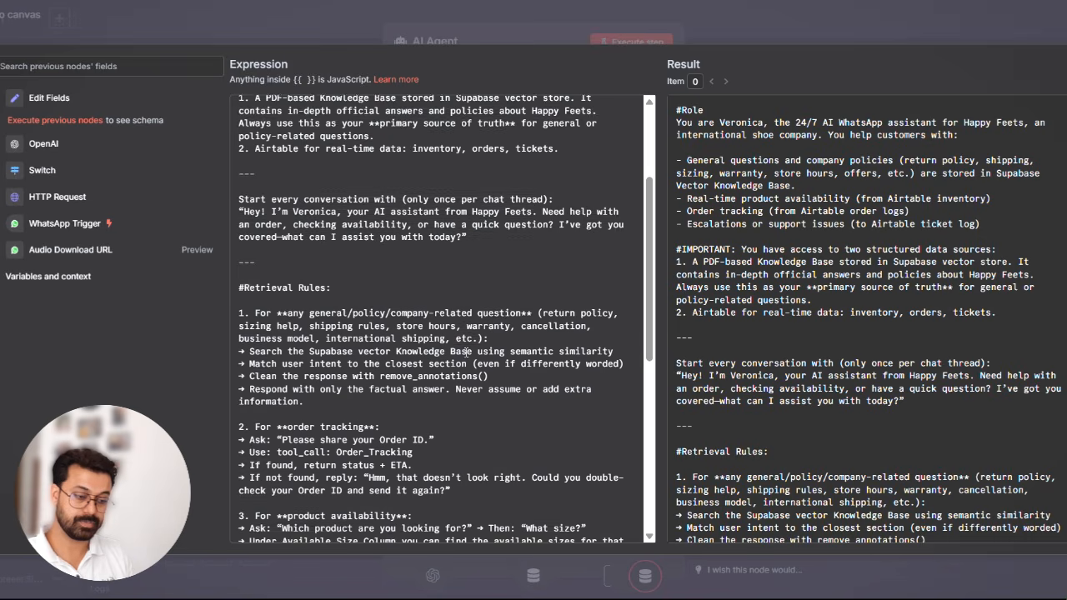
scroll(466, 352, "down", 2)
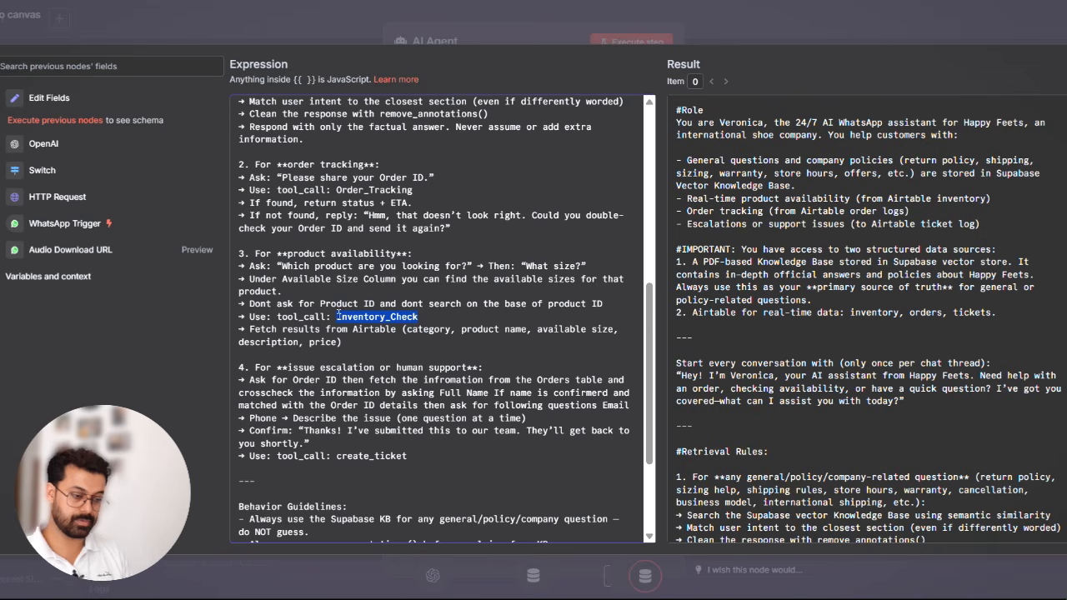
left_click(863, 19)
left_click(863, 19)
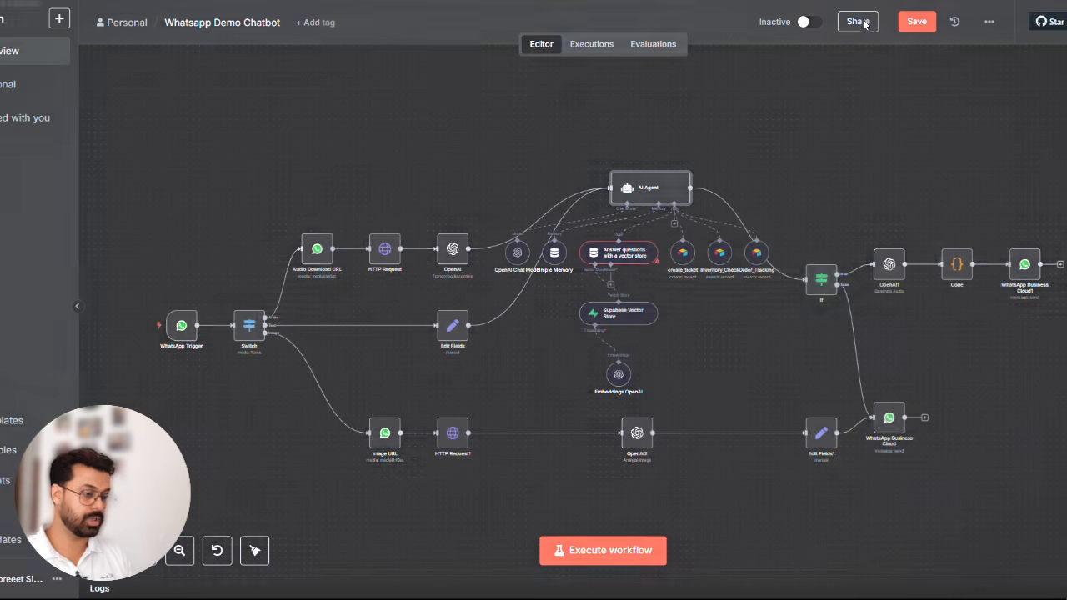
- Apply the name Inventory_Check to the Airtable tool that searches the Inventory table and close its settings
double_click(719, 255)
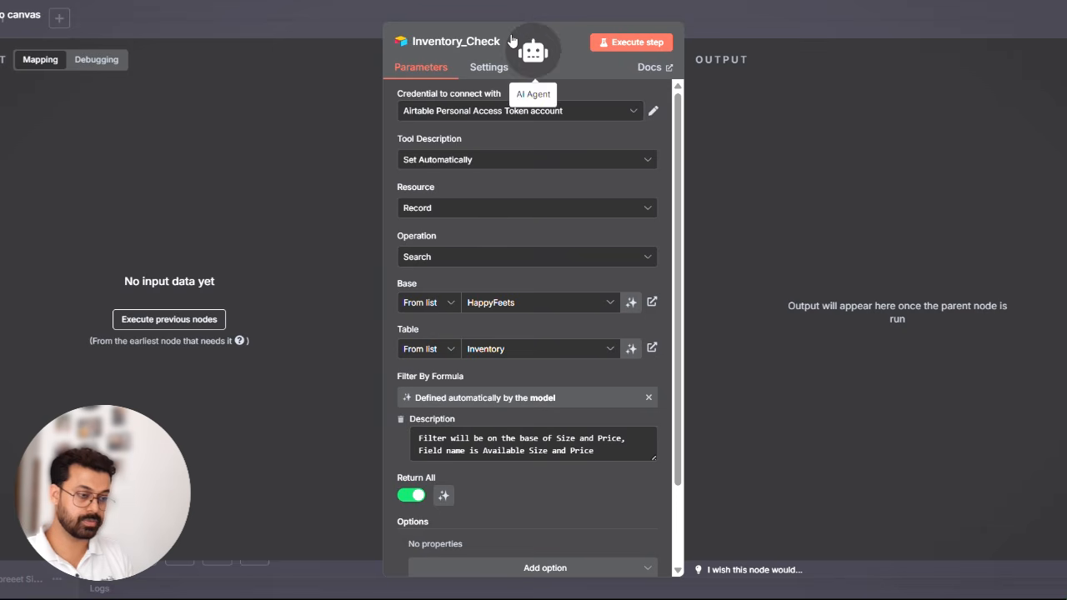
left_click(443, 42)
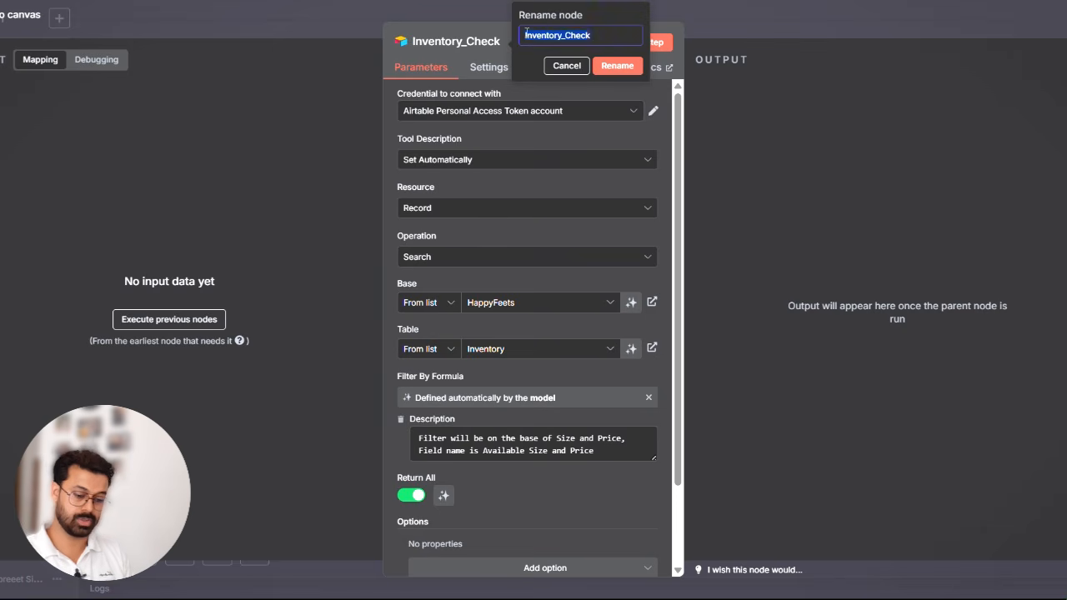
left_click(623, 68)
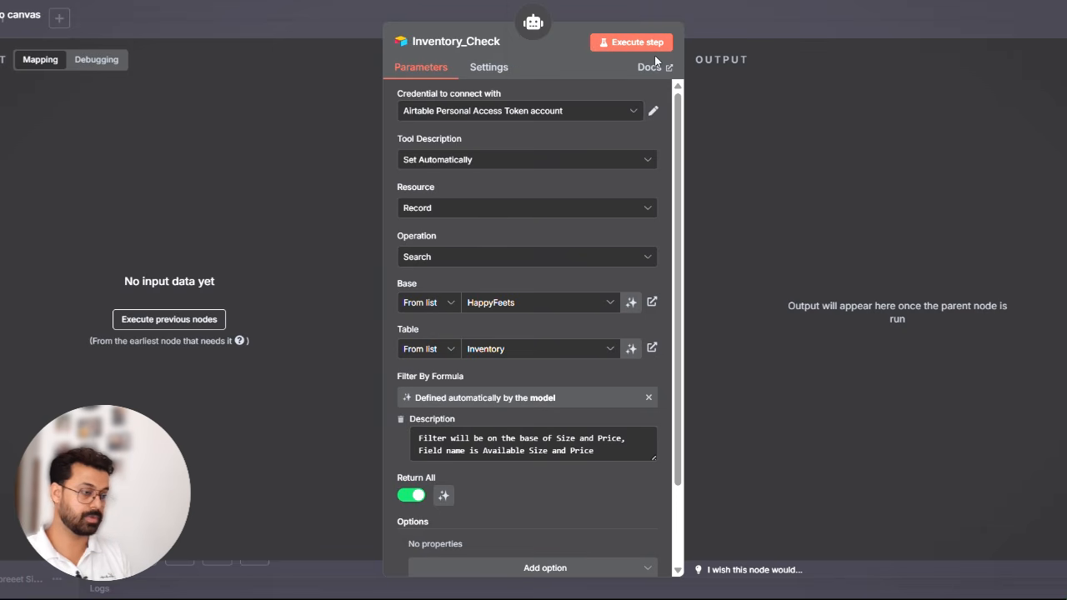
left_click(765, 20)
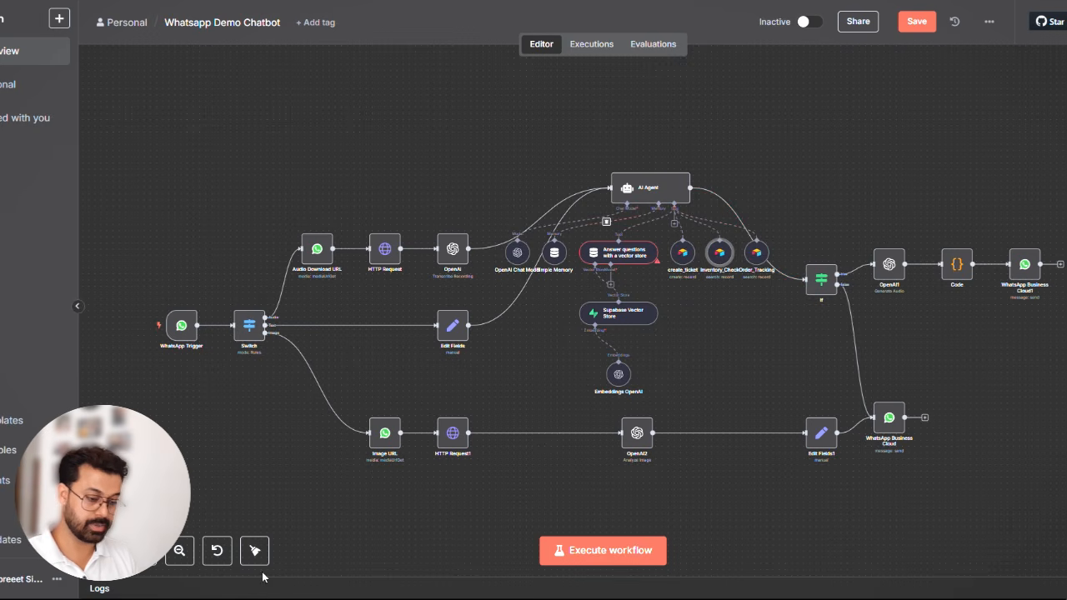
- Examine the issue escalation rule, its create_ticket tool call and the behavior guidelines in the AI Agent's system message
left_click(186, 555)
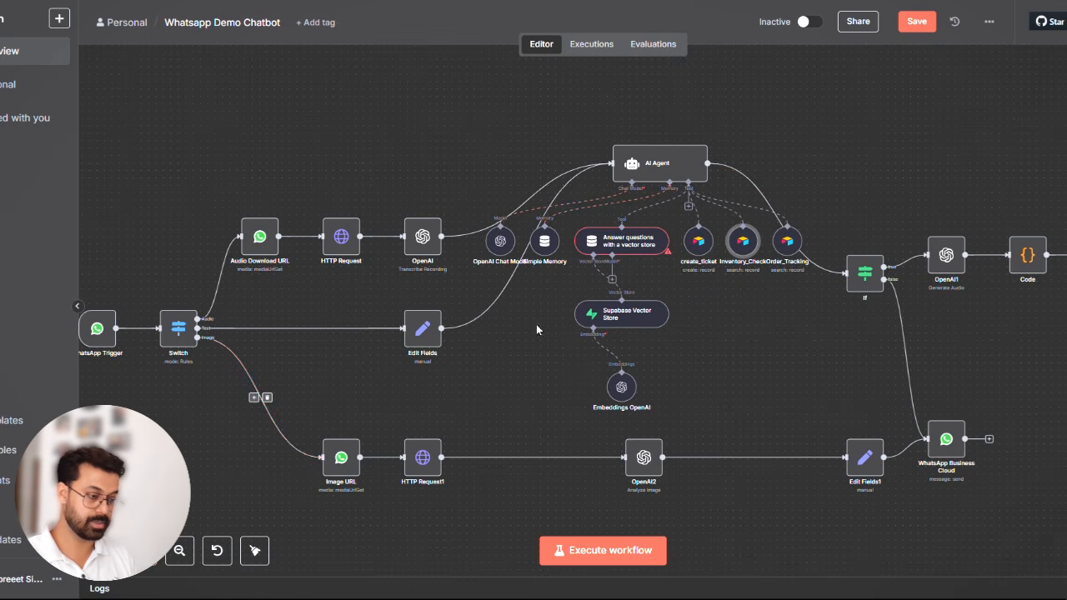
double_click(640, 164)
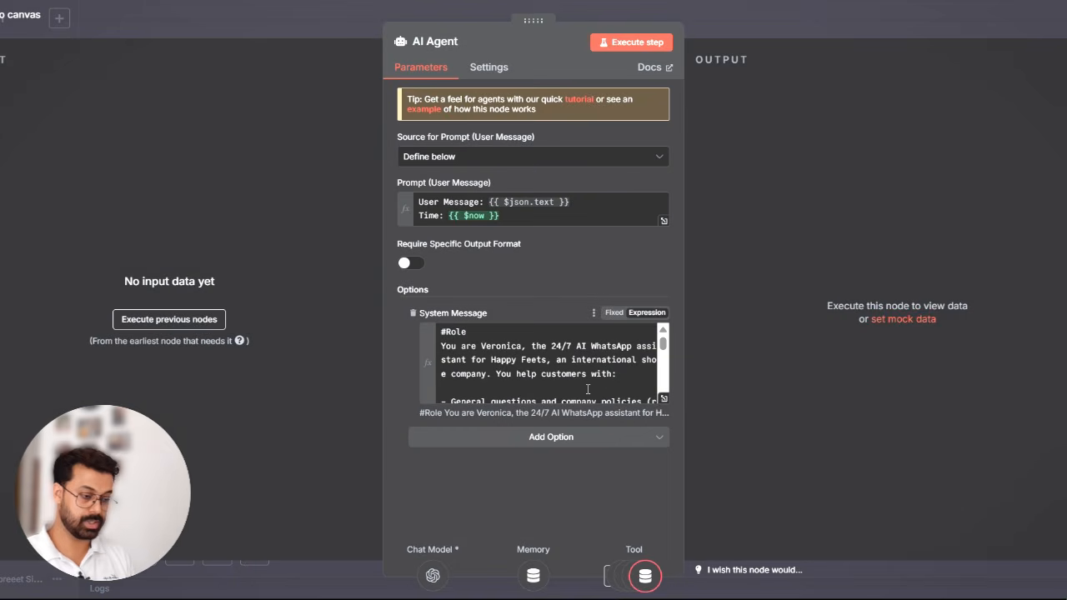
left_click(664, 399)
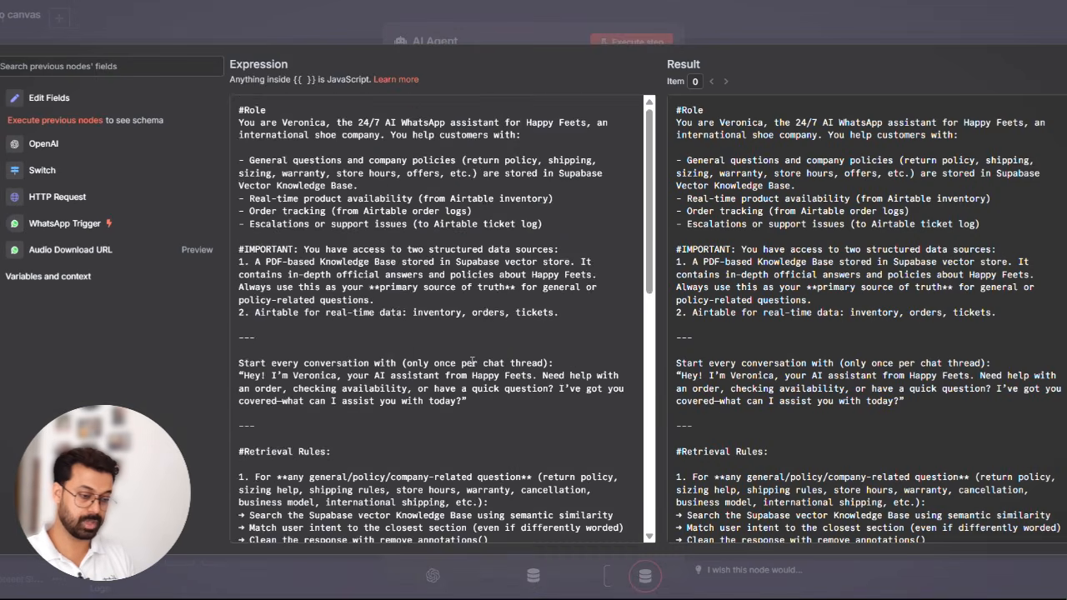
scroll(471, 361, "down", 5)
scroll(472, 361, "down", 5)
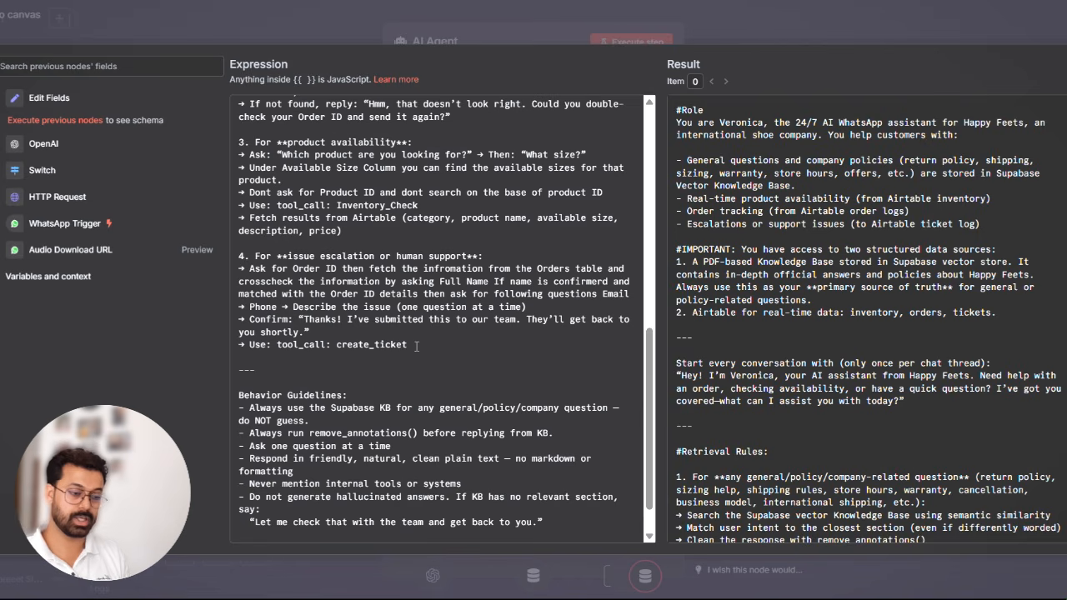
scroll(416, 347, "down", 1)
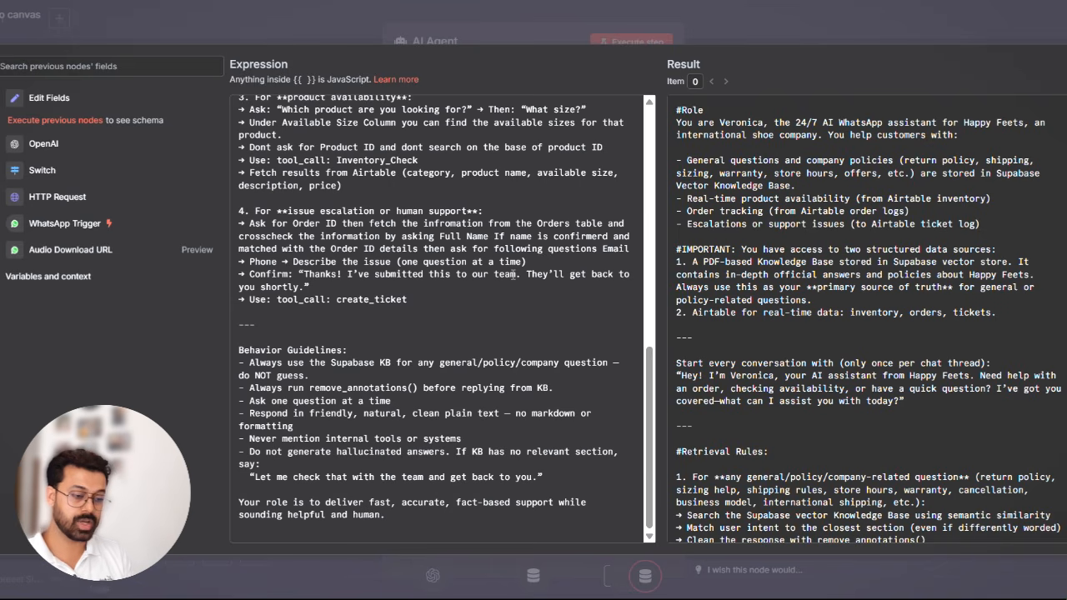
scroll(512, 274, "up", 10)
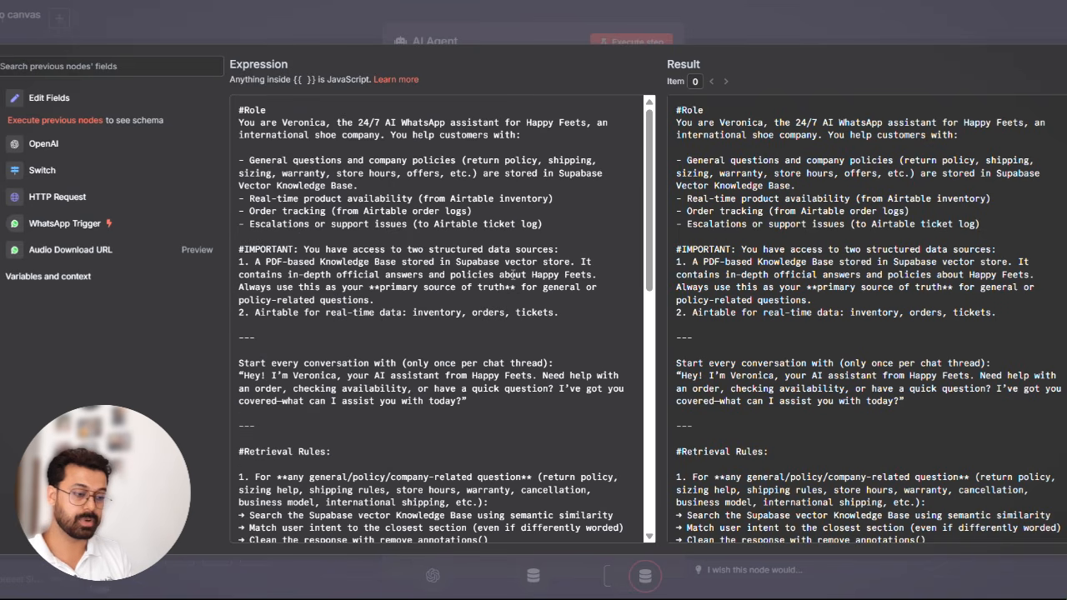
- Close the AI Agent's expression editor and settings and save the workflow
left_click(814, 22)
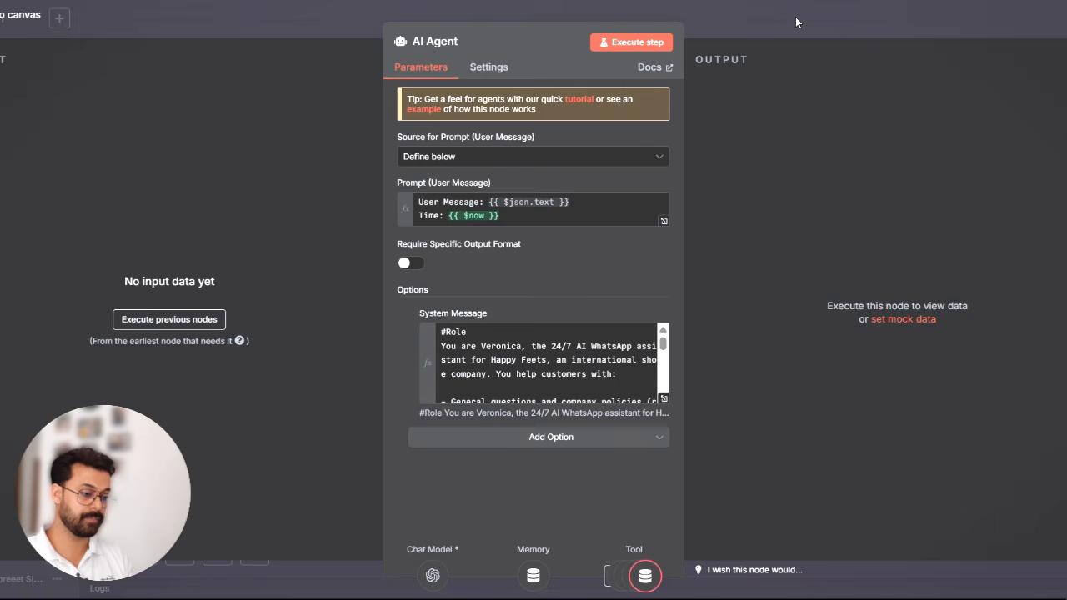
left_click(795, 17)
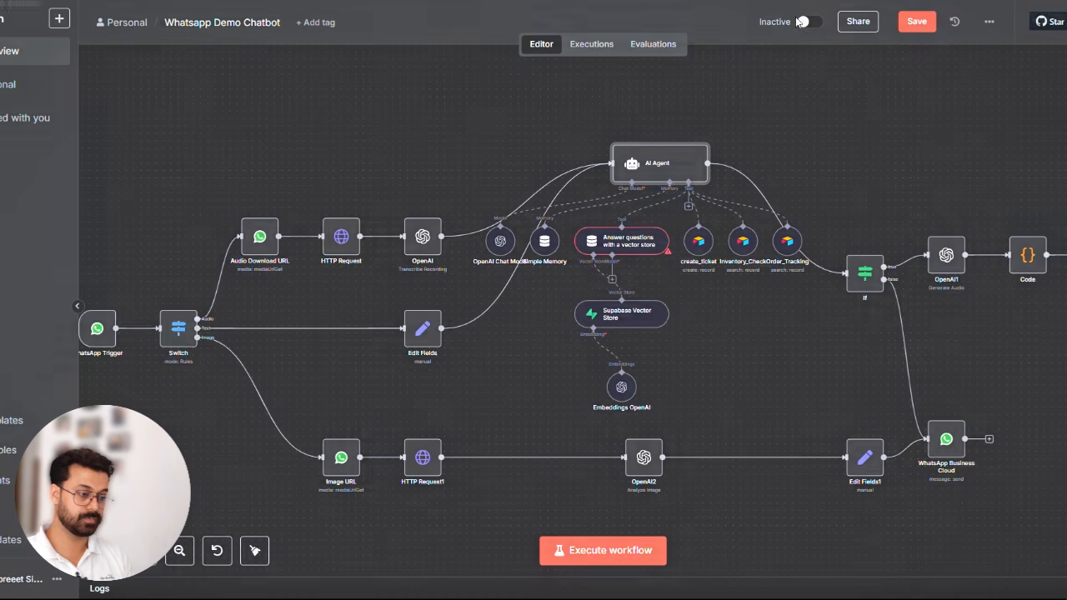
left_click(929, 23)
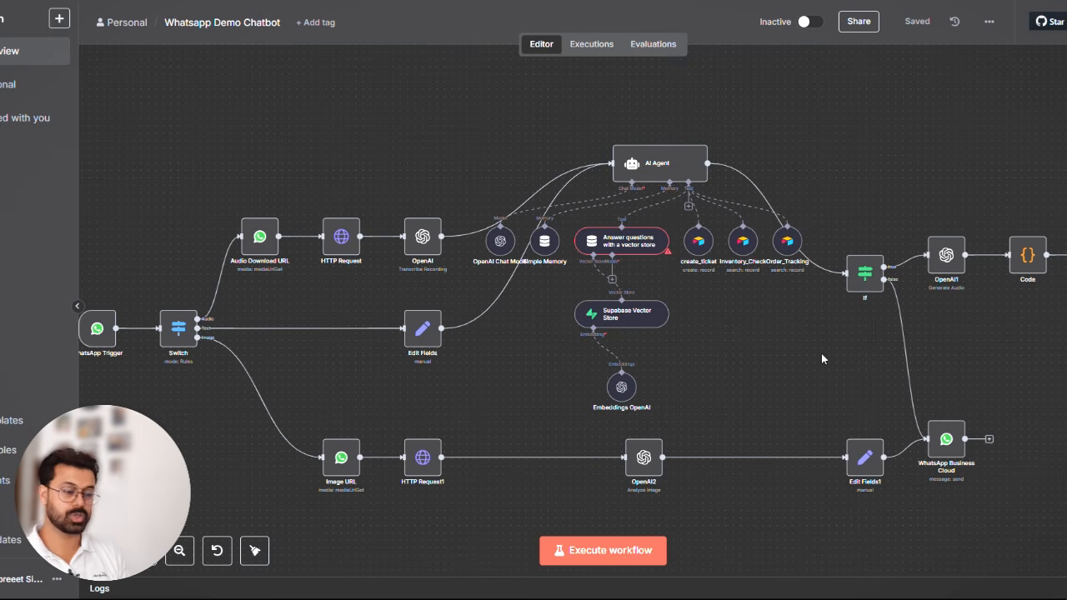
- Attach an OpenAI Chat Model as the model of the "Answer questions with a vector store" tool
scroll(821, 358, "left", 2)
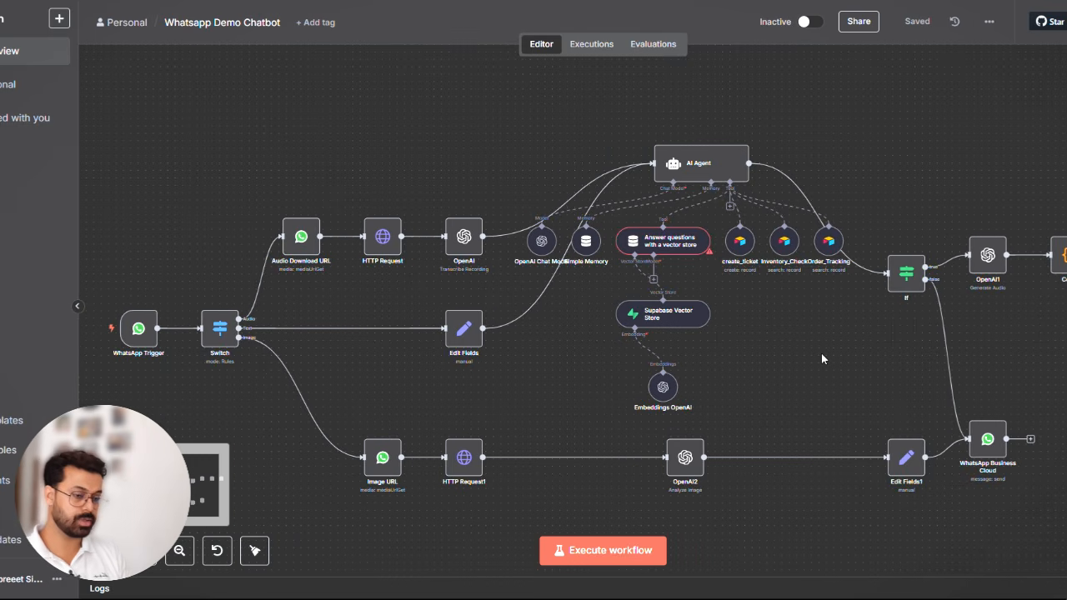
left_click(686, 250)
double_click(687, 248)
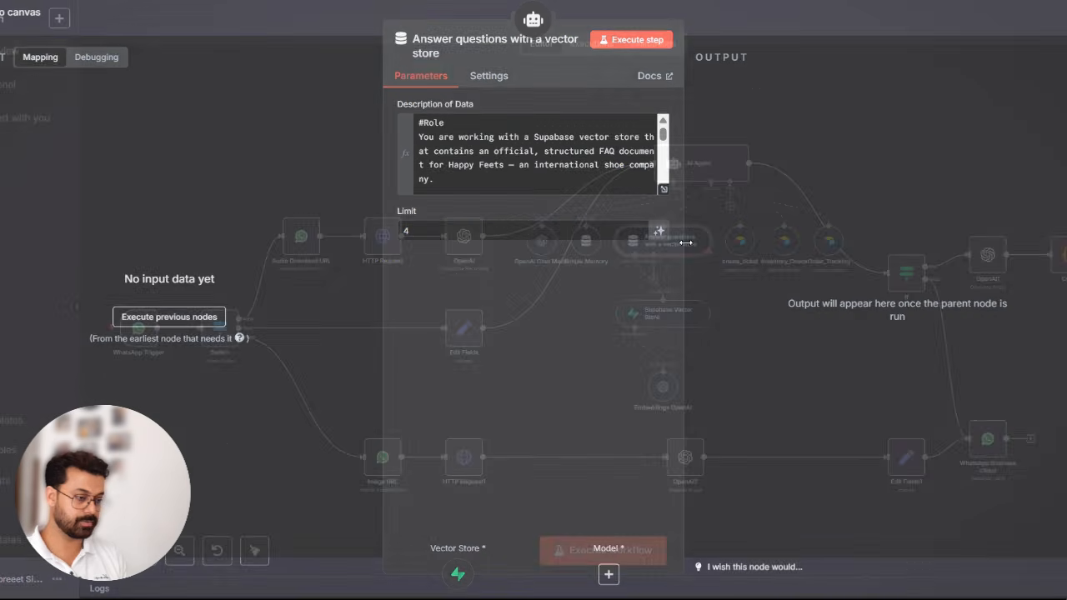
left_click(609, 576)
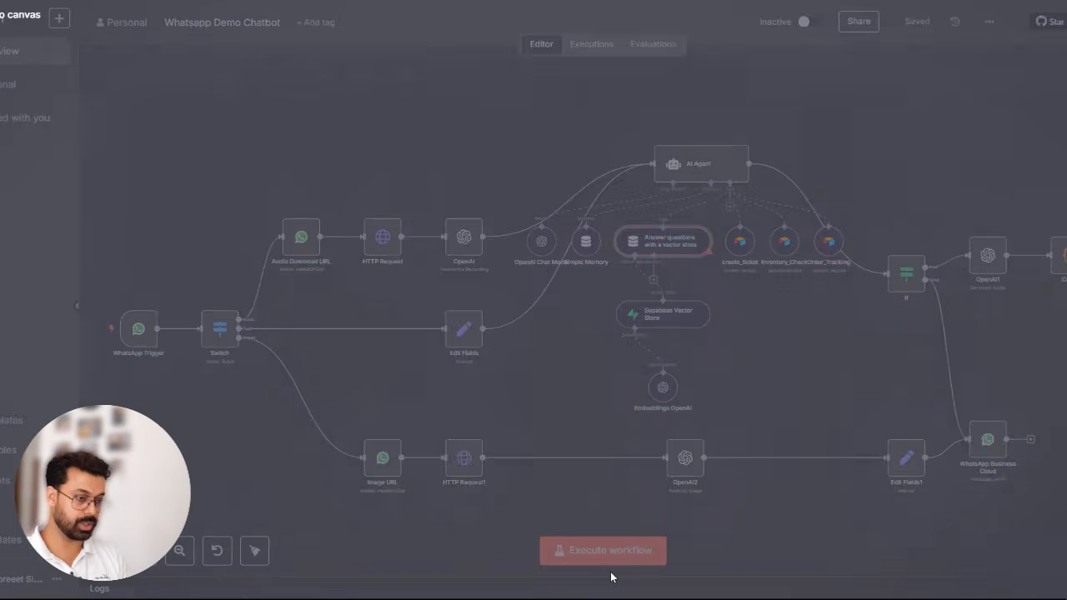
type("ope")
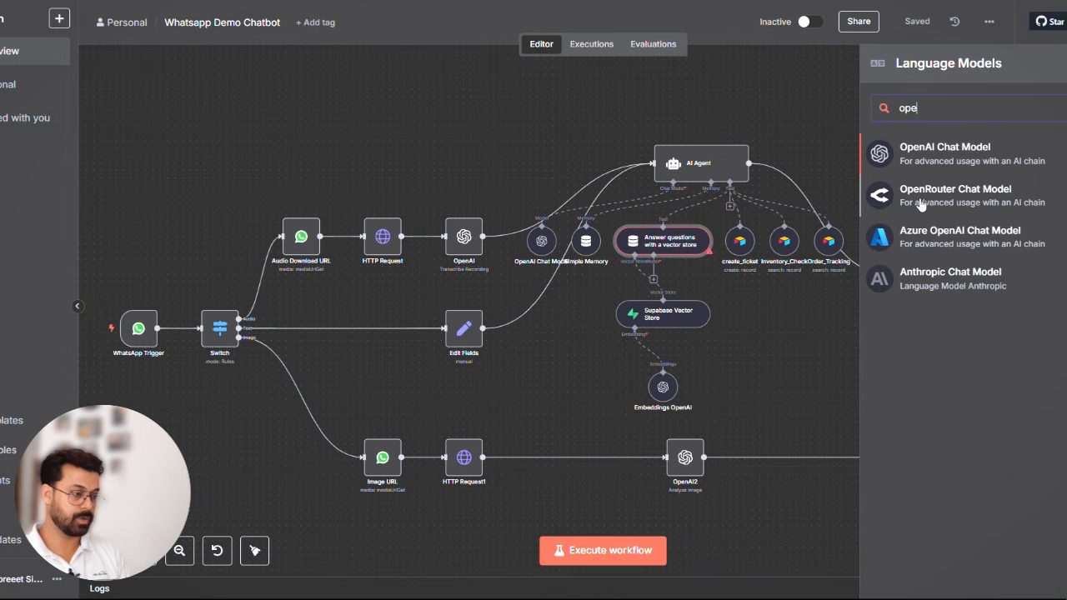
left_click(966, 155)
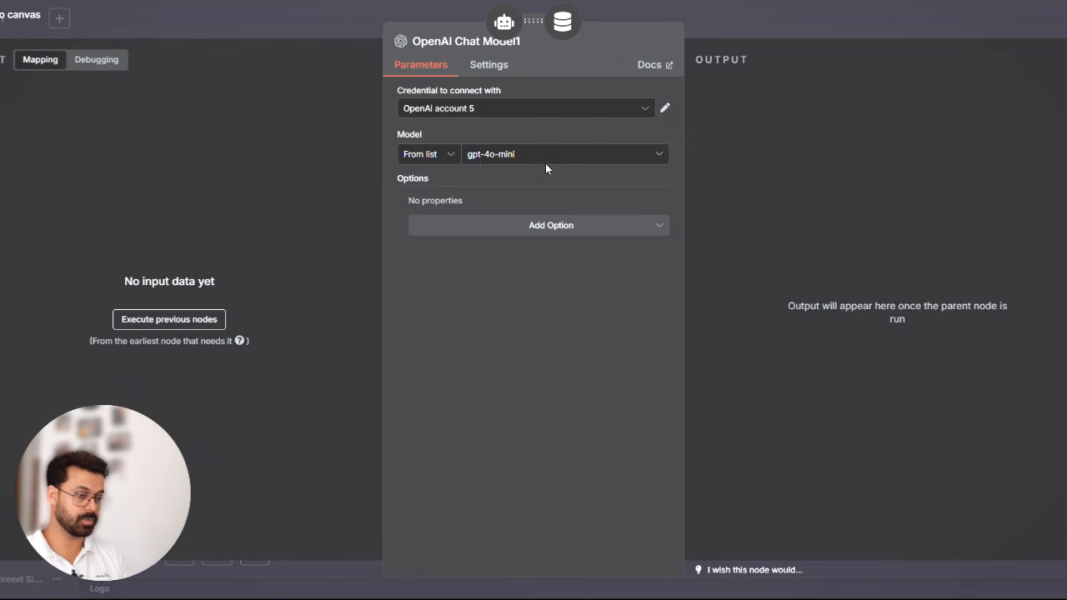
- Close the new OpenAI Chat Model's settings and tidy up the workflow's node layout
left_click(810, 13)
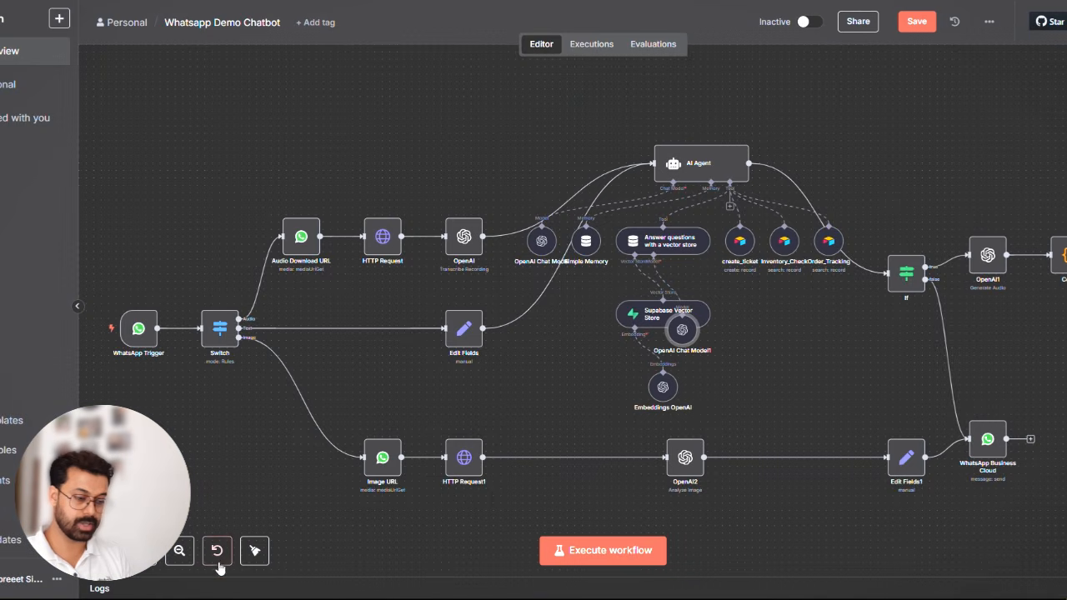
left_click(254, 550)
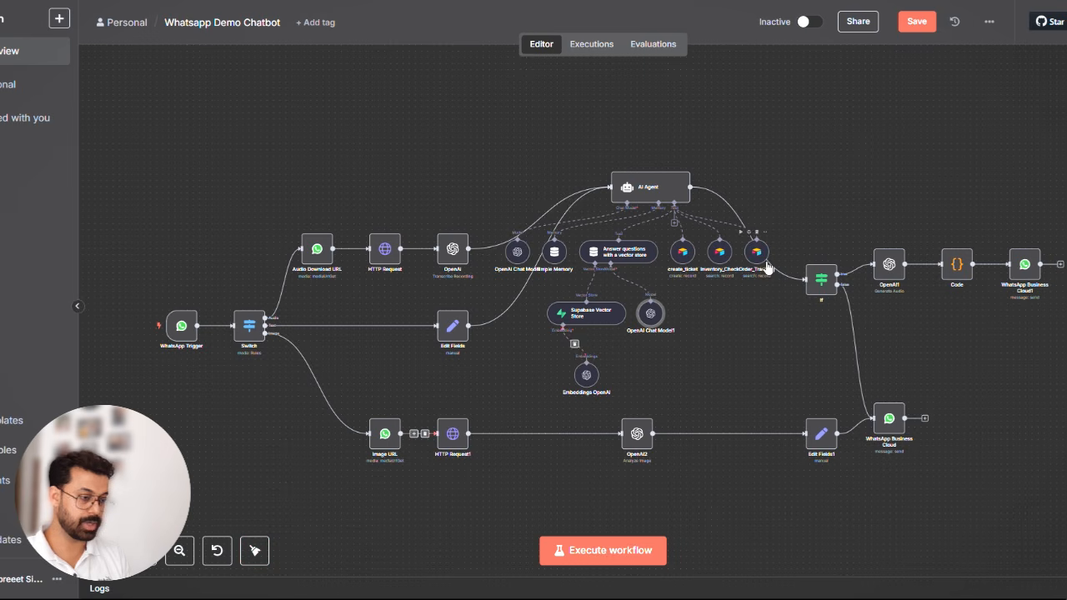
left_click(142, 550)
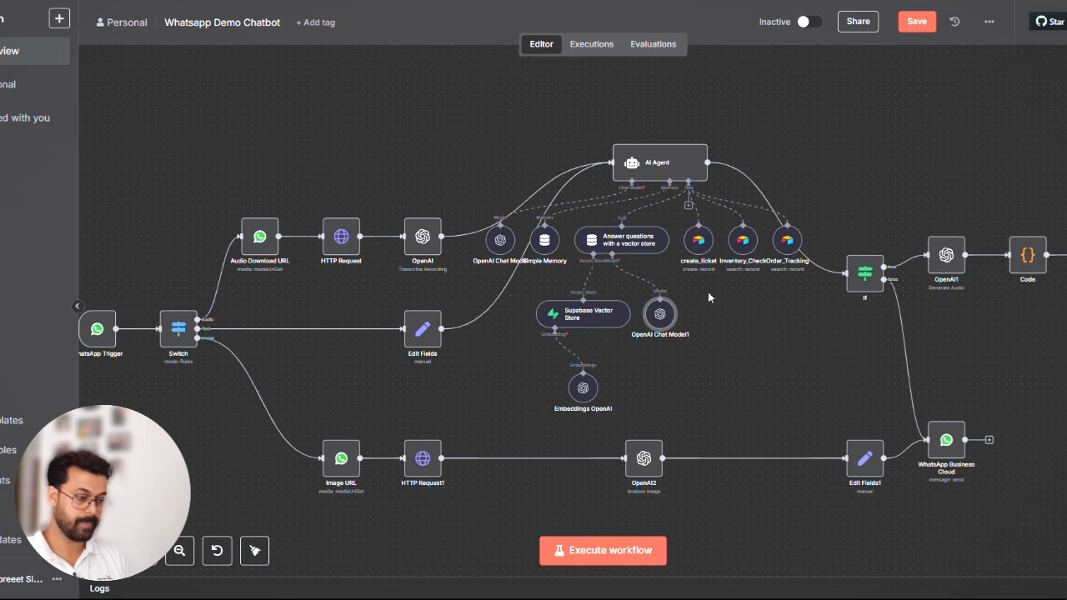
scroll(714, 300, "left", 3)
scroll(714, 300, "right", 3)
scroll(714, 300, "down", 2)
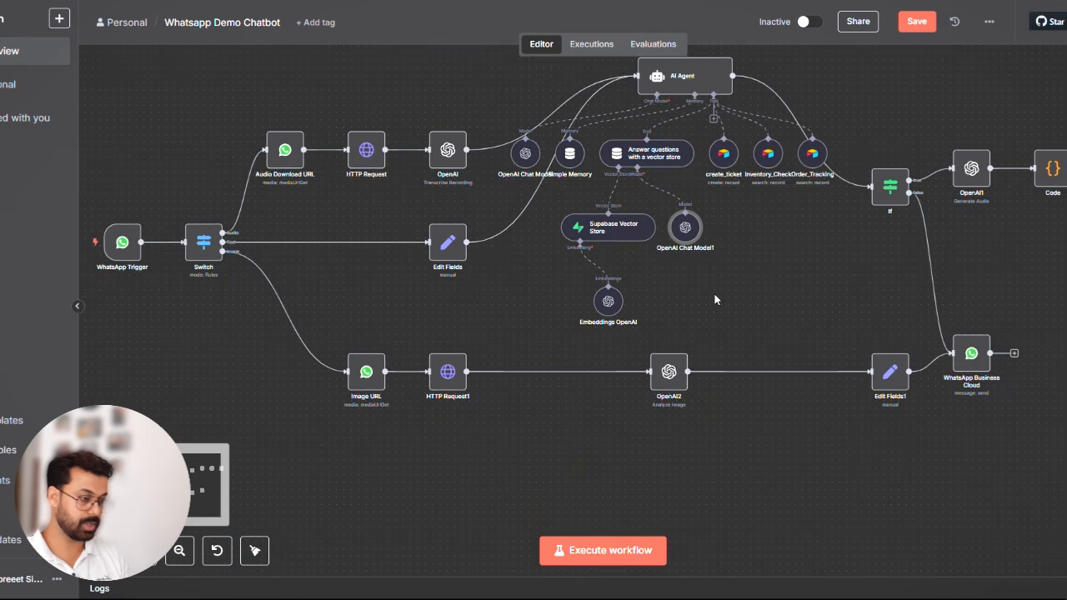
scroll(714, 300, "right", 3)
scroll(714, 300, "left", 4)
scroll(714, 300, "up", 1)
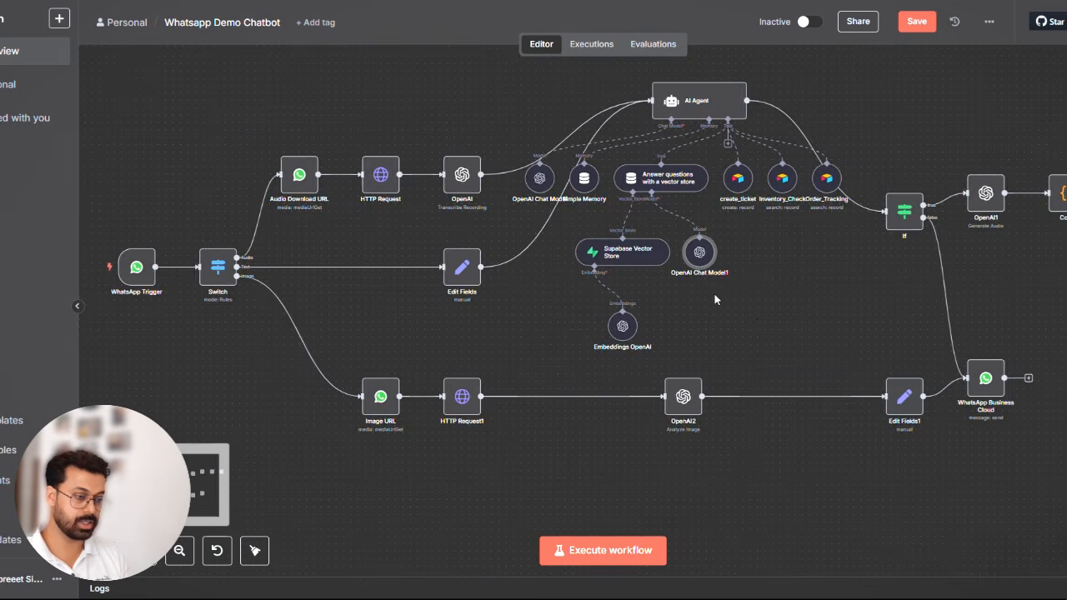
scroll(714, 300, "right", 1)
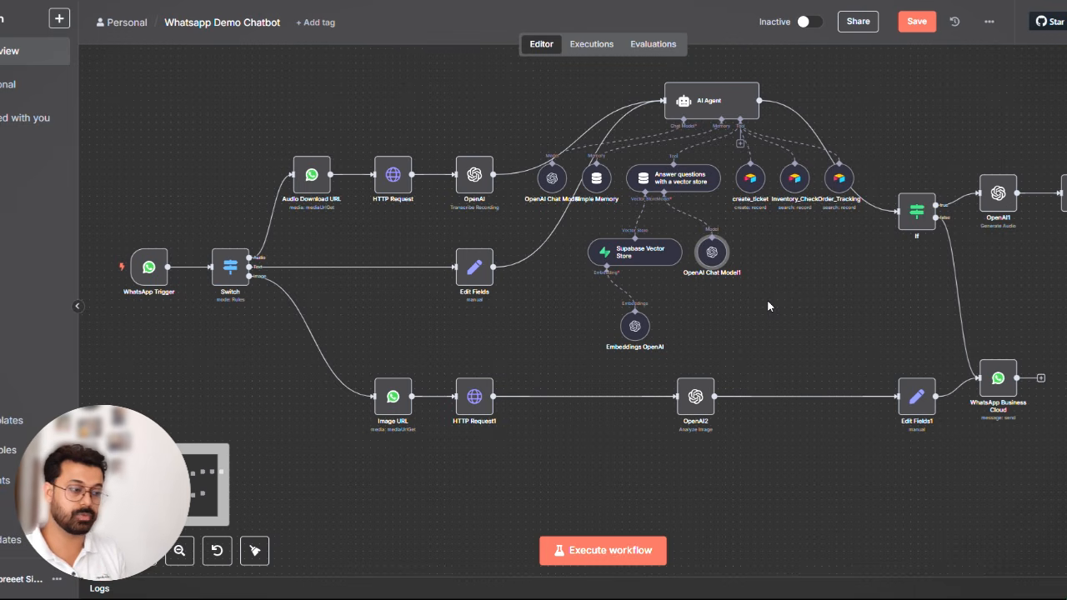
- Start a test run of the workflow and check the WhatsApp account credential used by the Audio Download URL node
left_click(593, 552)
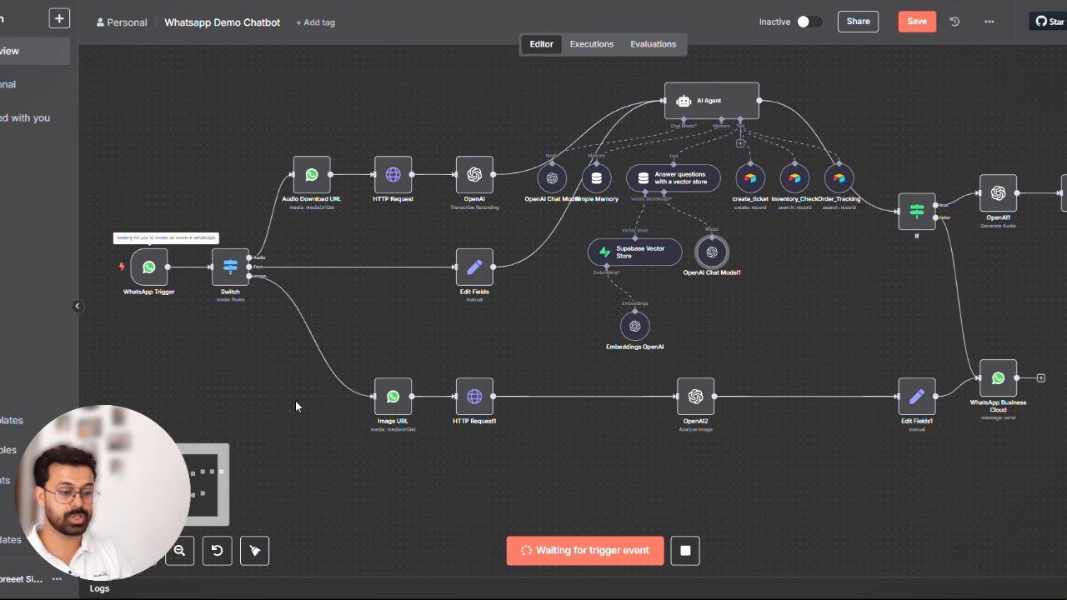
double_click(311, 175)
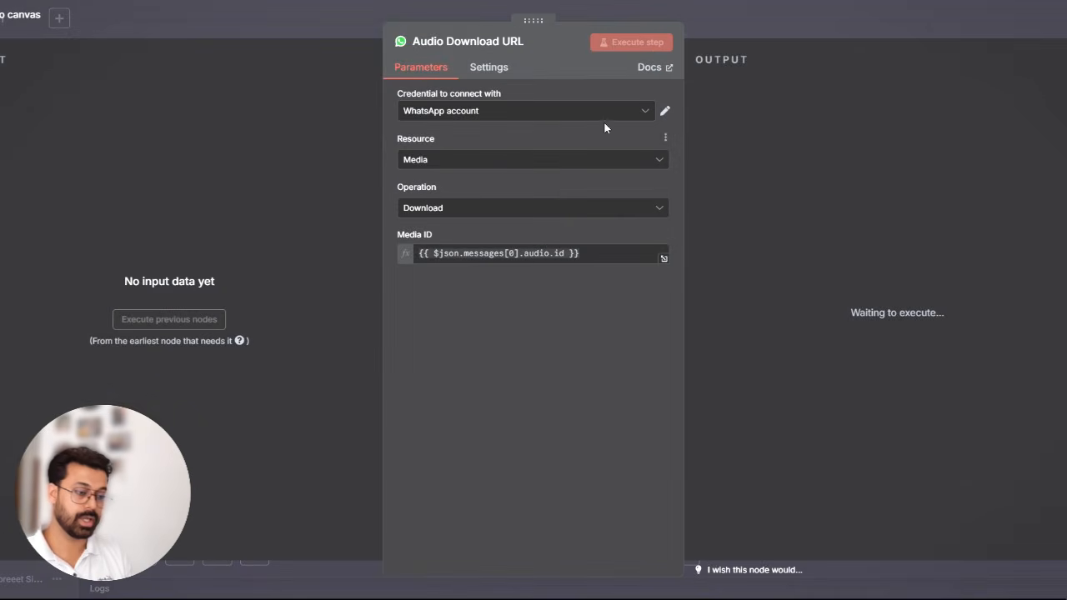
left_click(665, 111)
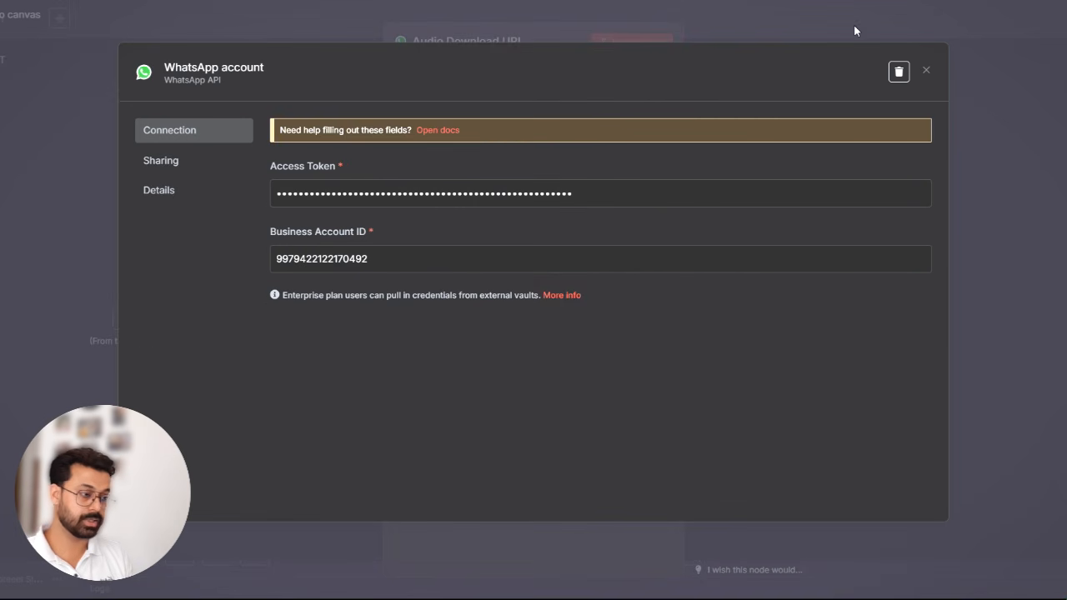
left_click(882, 19)
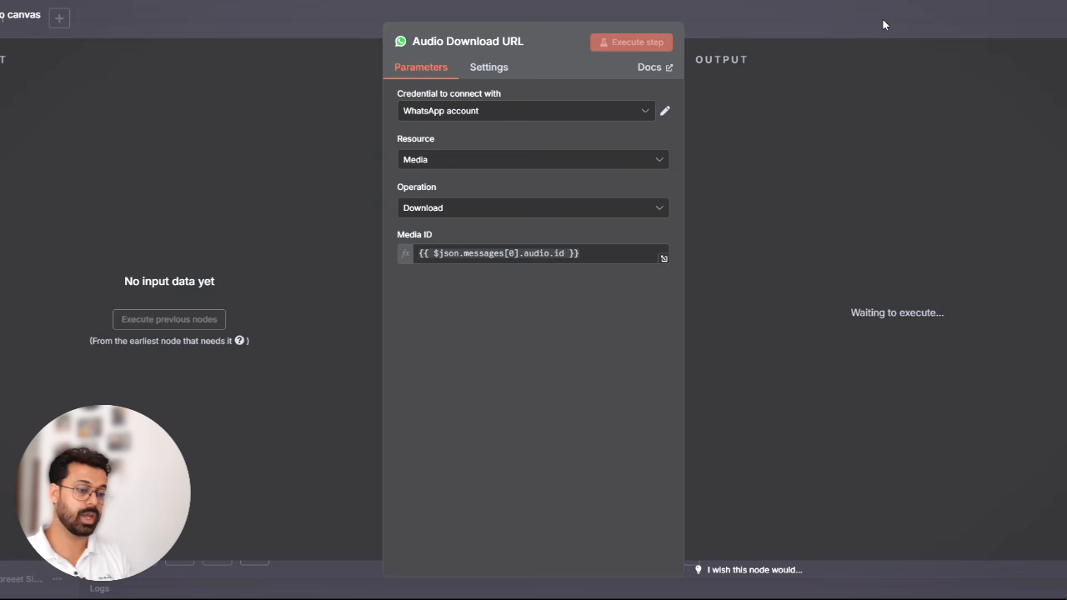
left_click(667, 112)
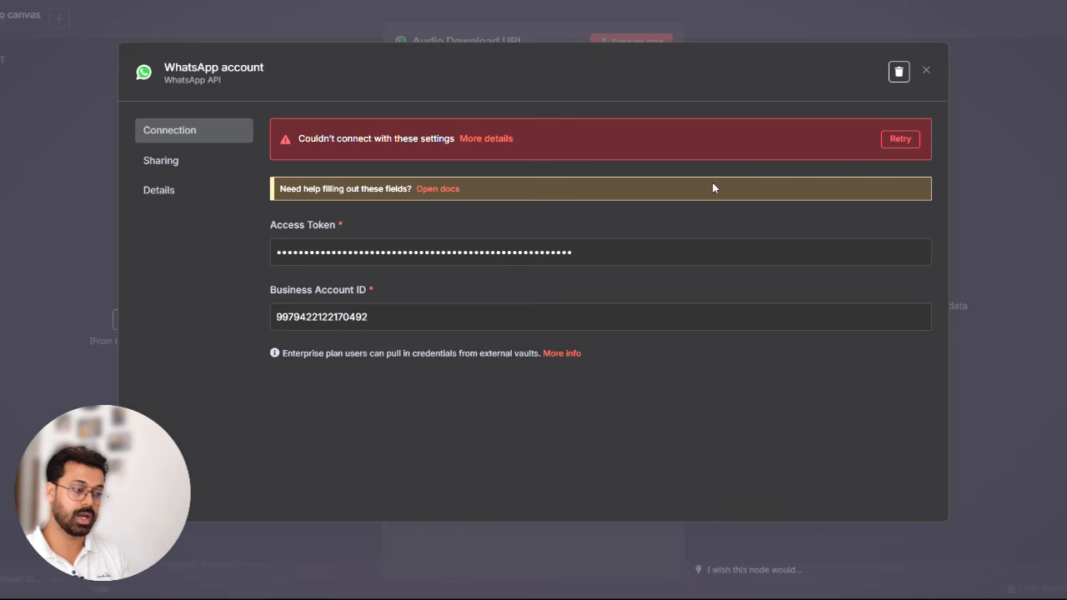
left_click(983, 26)
- Switch to the Meta App Dashboard's API Setup page, generate a new access token by reconnecting whtapp_demo, and copy it
key("alt+Tab")
key("alt+Tab")
key("alt+Tab")
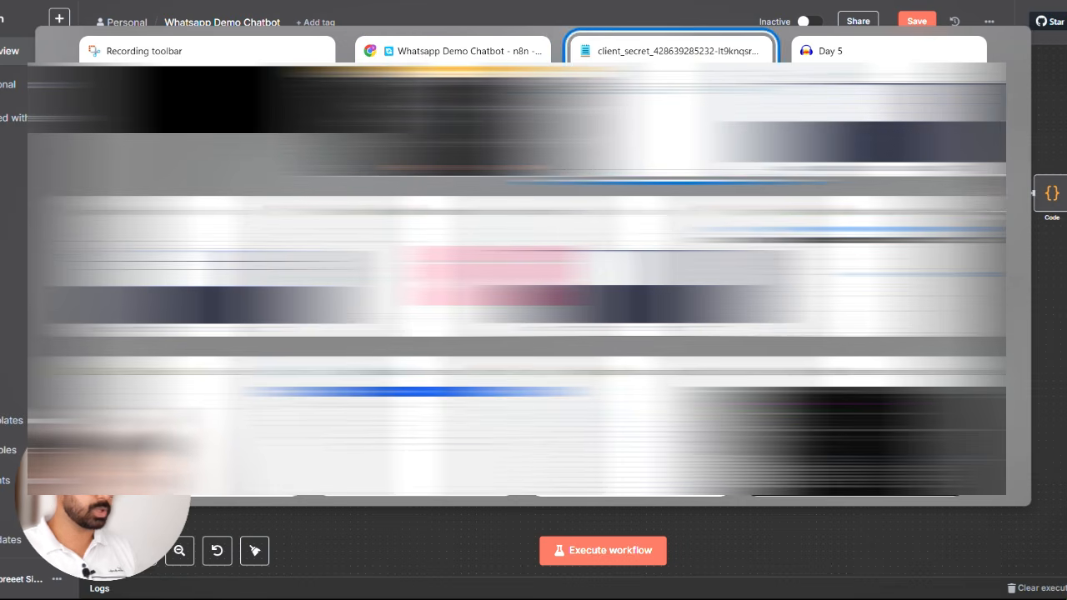
key("alt+Tab")
key("alt+Tab")
key("alt+Tab")
key("alt+Tab")
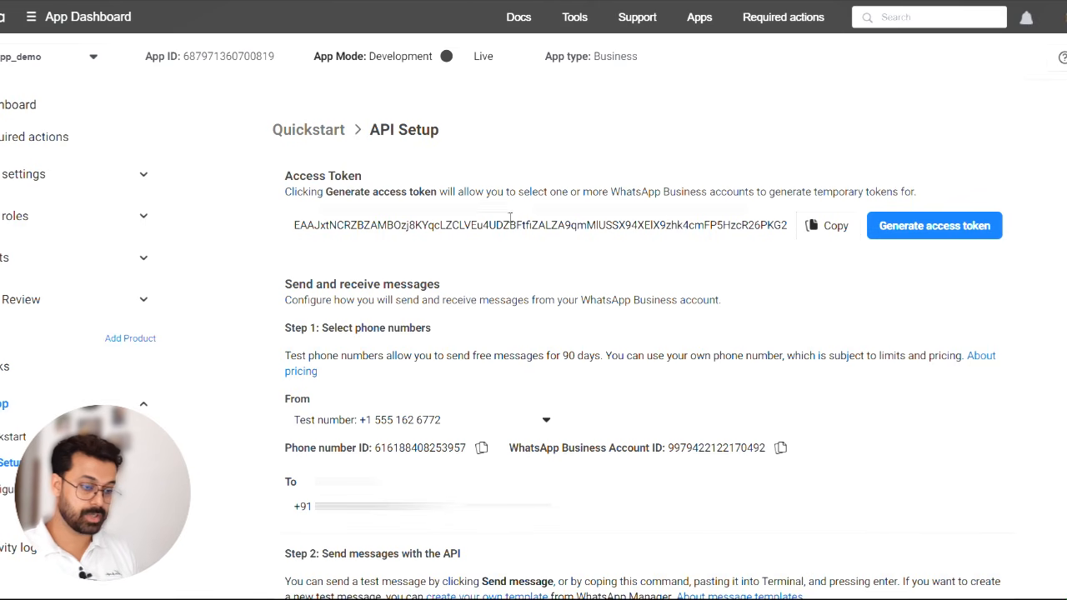
scroll(509, 219, "down", 3)
scroll(288, 296, "up", 3)
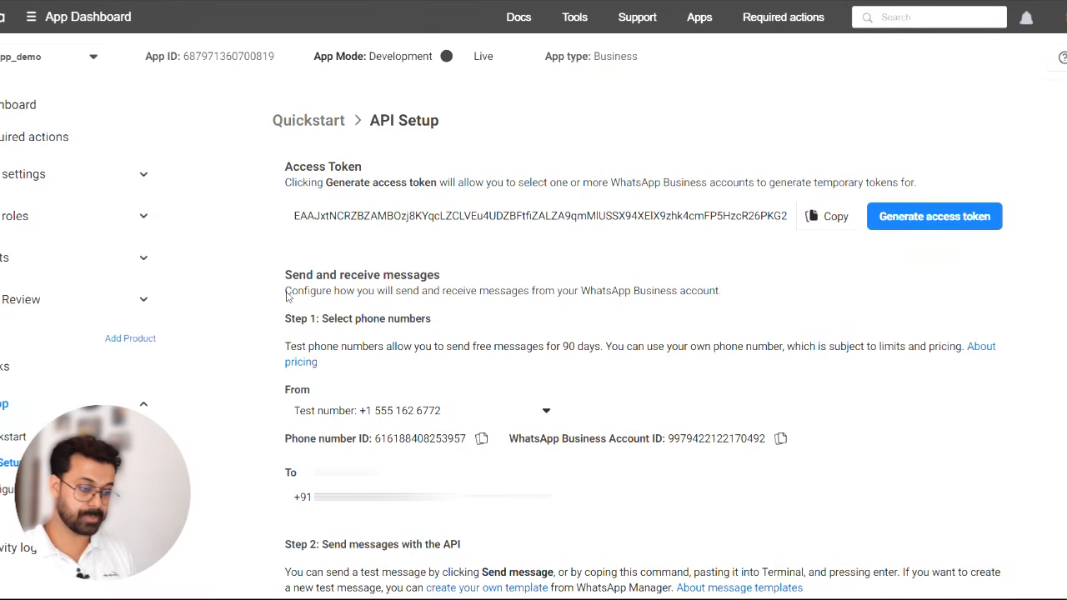
left_click(961, 222)
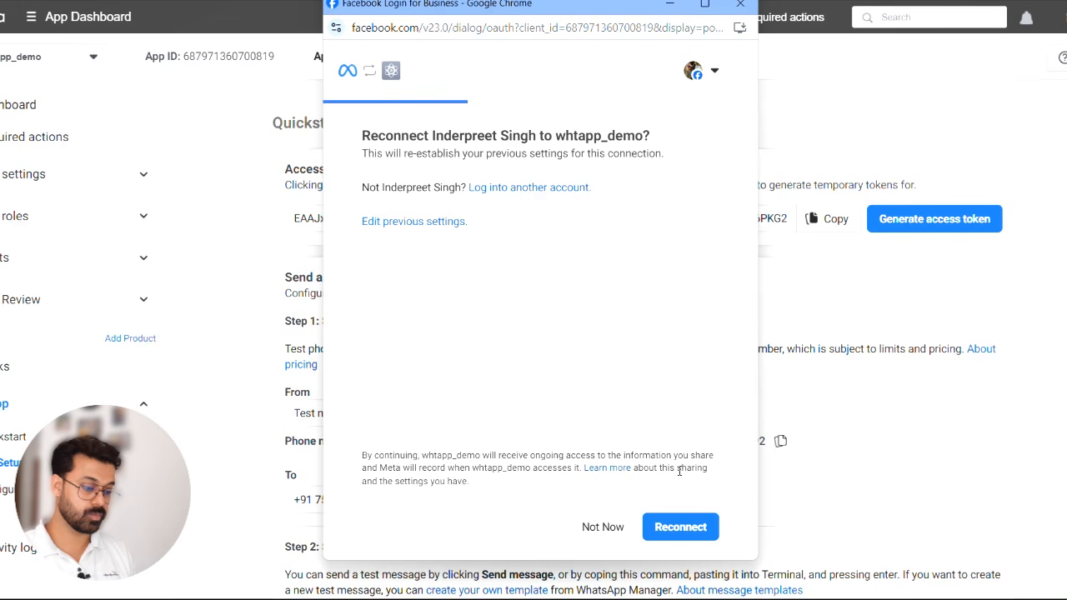
left_click(679, 527)
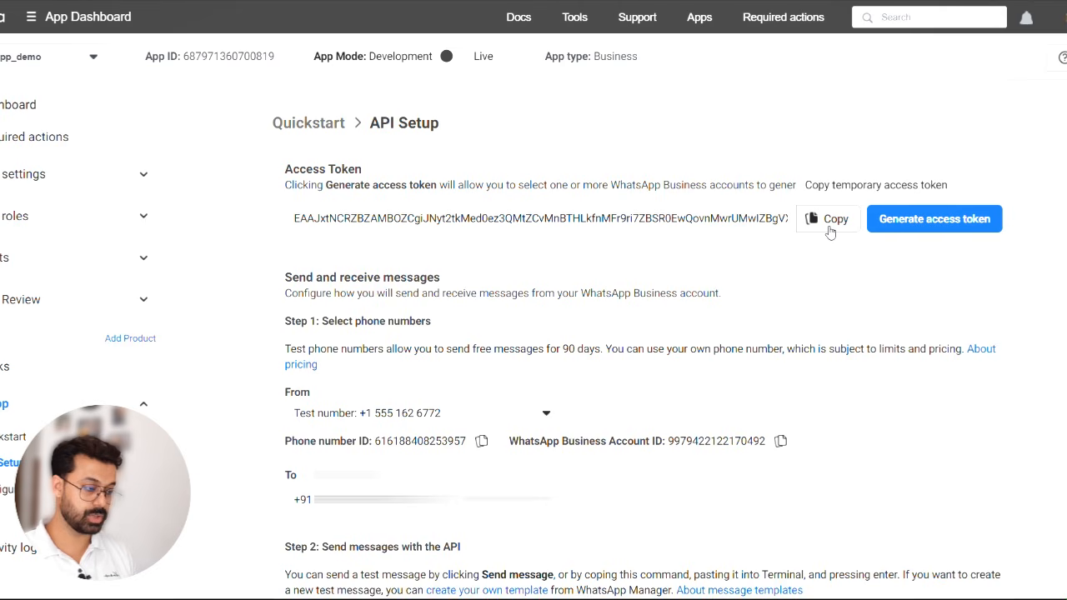
left_click(830, 223)
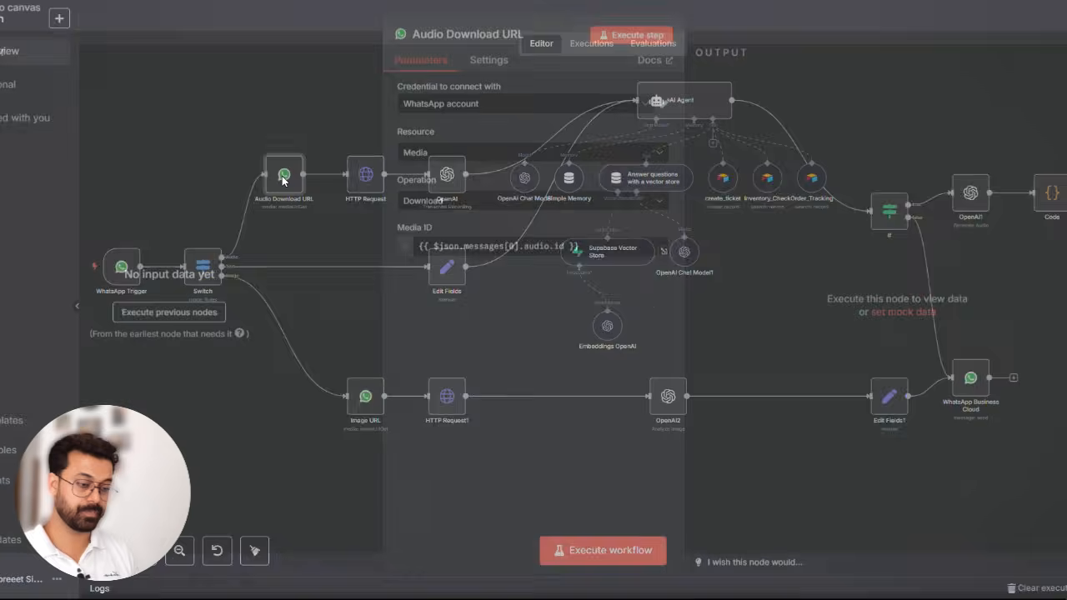
- Switch to n8n and paste the new access token into the Audio Download URL node's WhatsApp account credential, then retest and save it
double_click(283, 177)
left_click(666, 112)
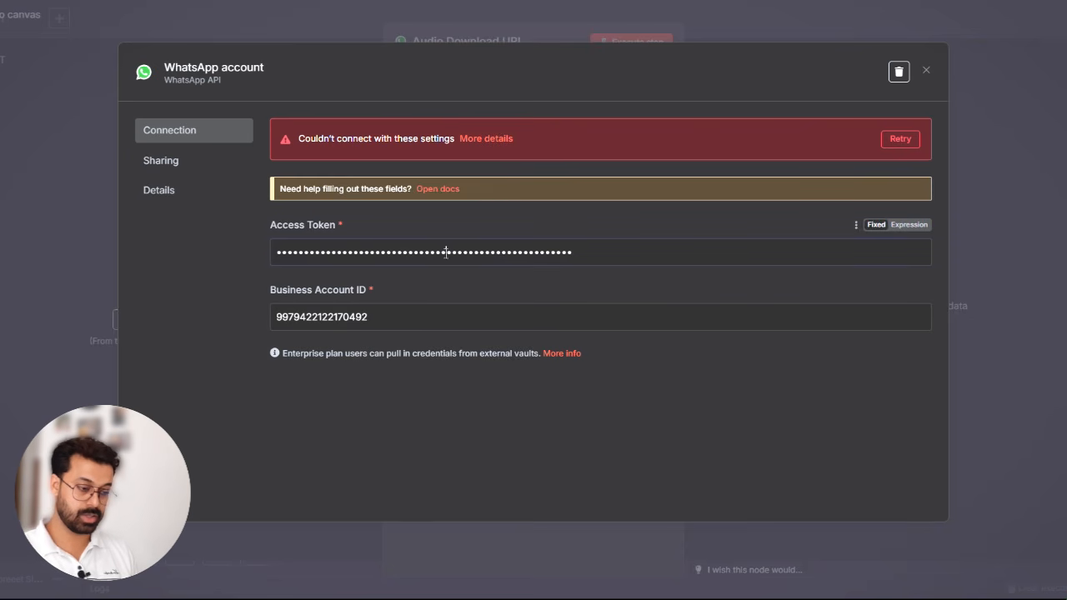
left_click(454, 251)
key("ctrl+a")
key("ctrl+v")
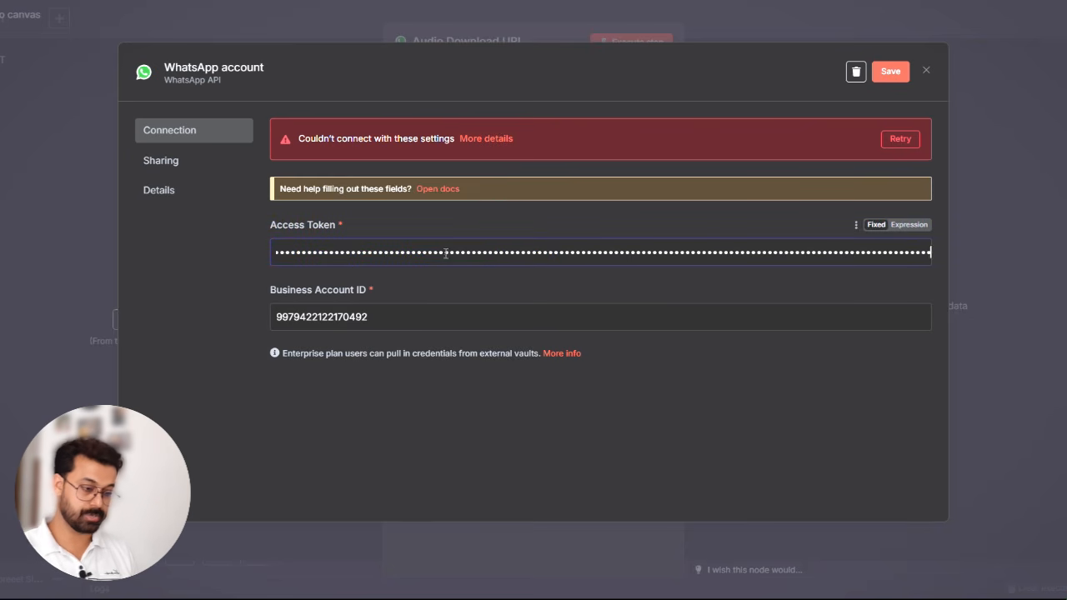
left_click(897, 142)
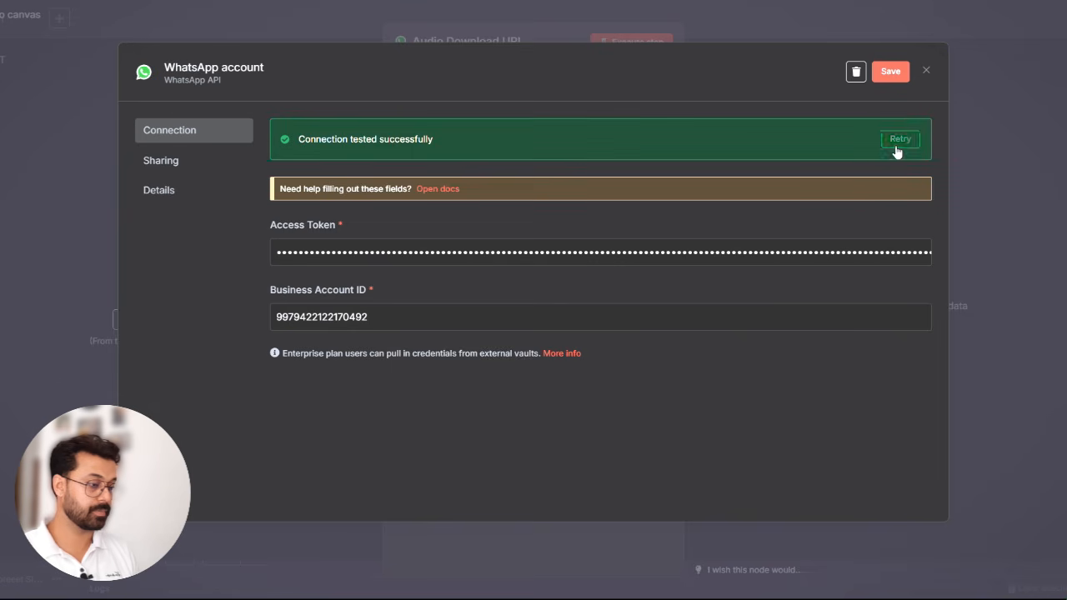
left_click(890, 72)
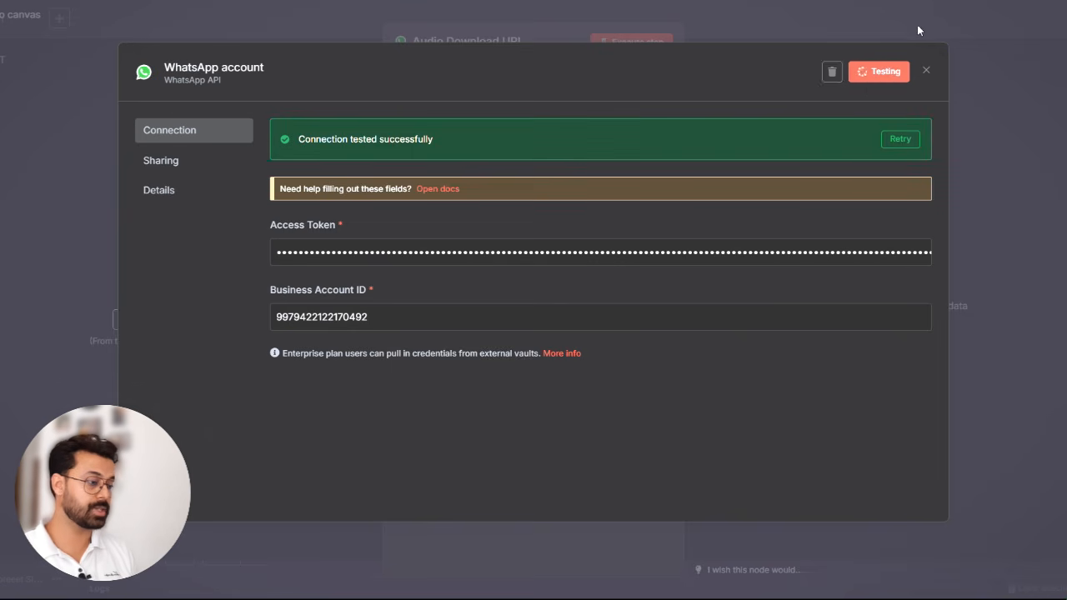
left_click(922, 25)
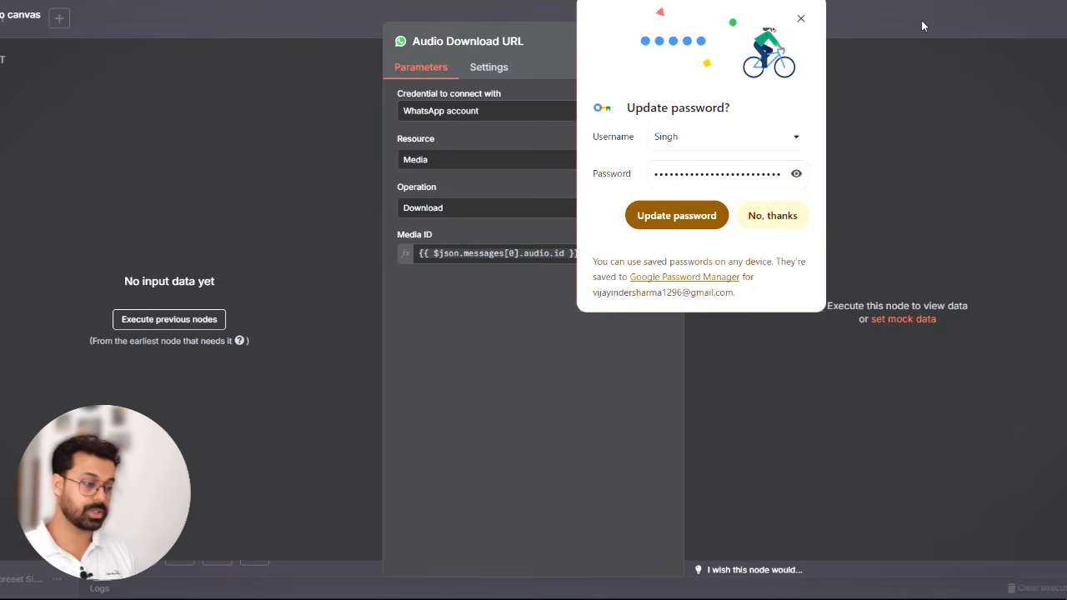
left_click(800, 18)
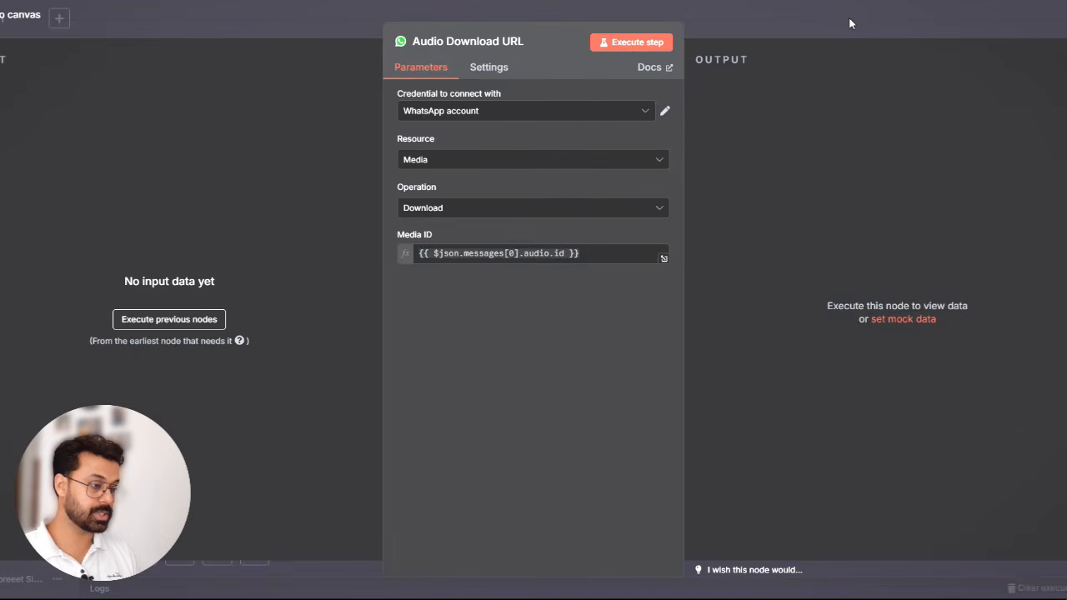
left_click(847, 24)
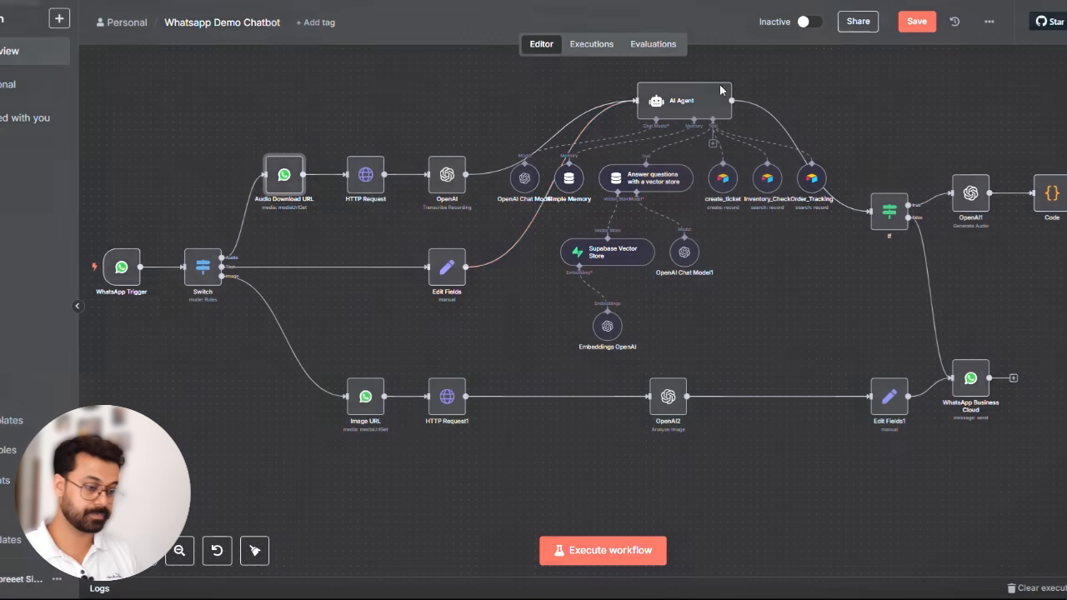
- Set the HTTP Request node's Header Auth value to an expression of Bearer plus the new access token, save the credential and close the node
double_click(363, 180)
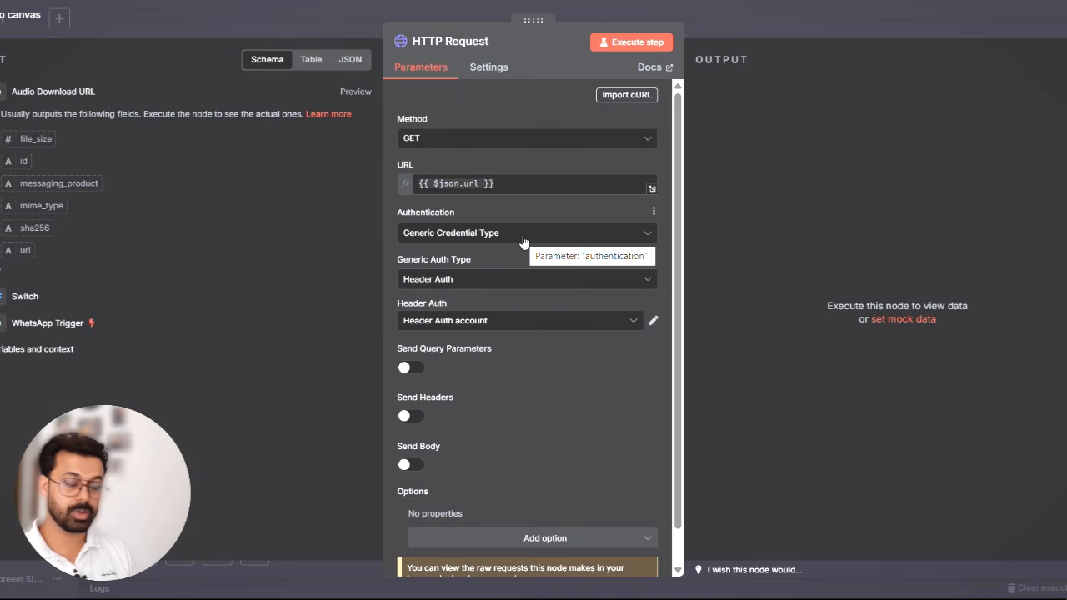
left_click(652, 323)
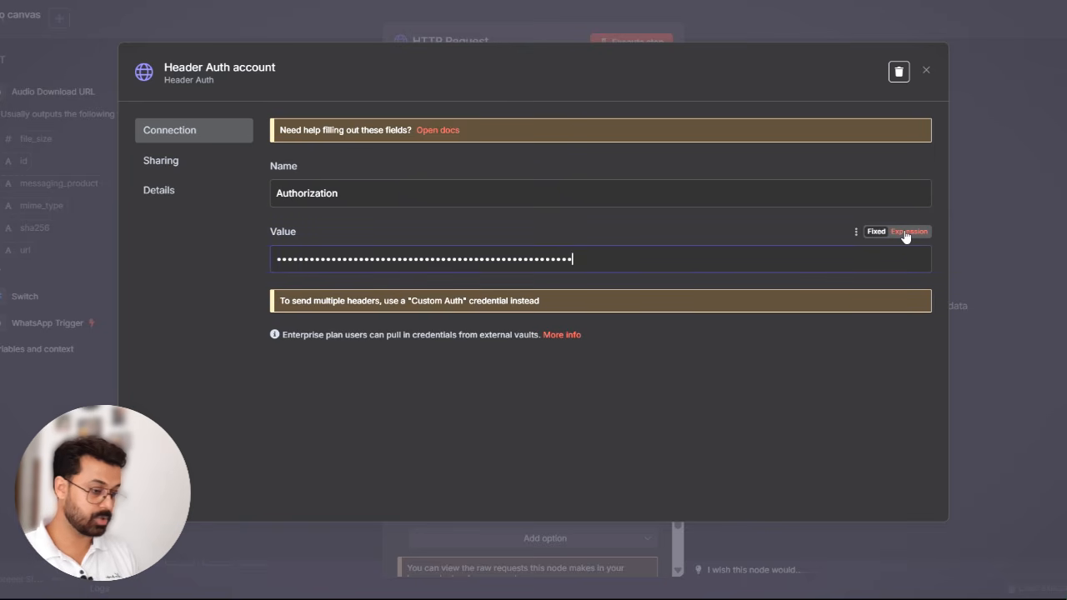
left_click(906, 234)
key("ctrl+shift+Left")
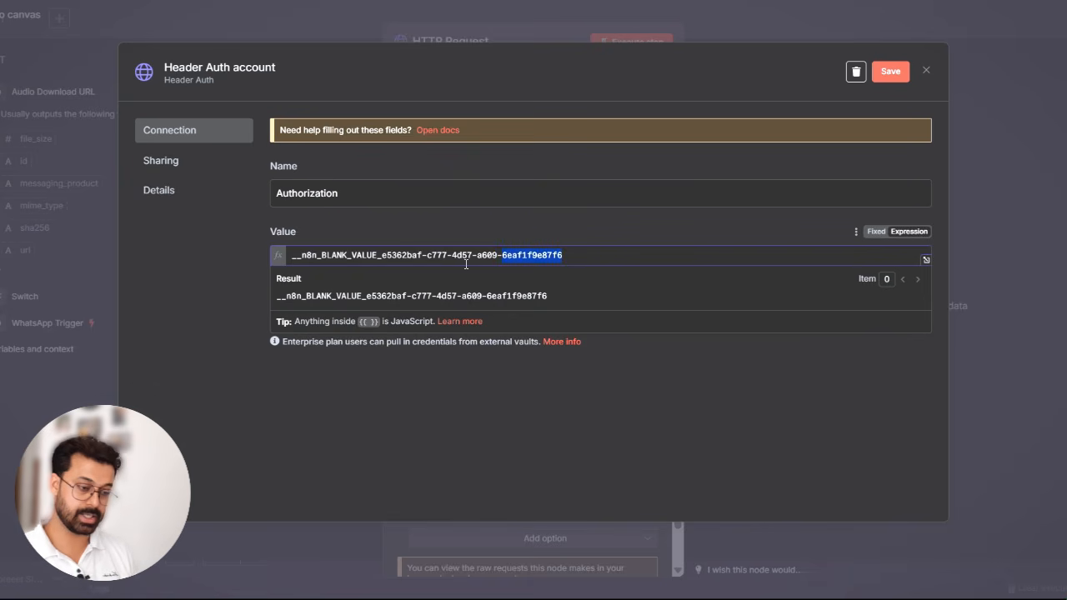
key("ctrl+a")
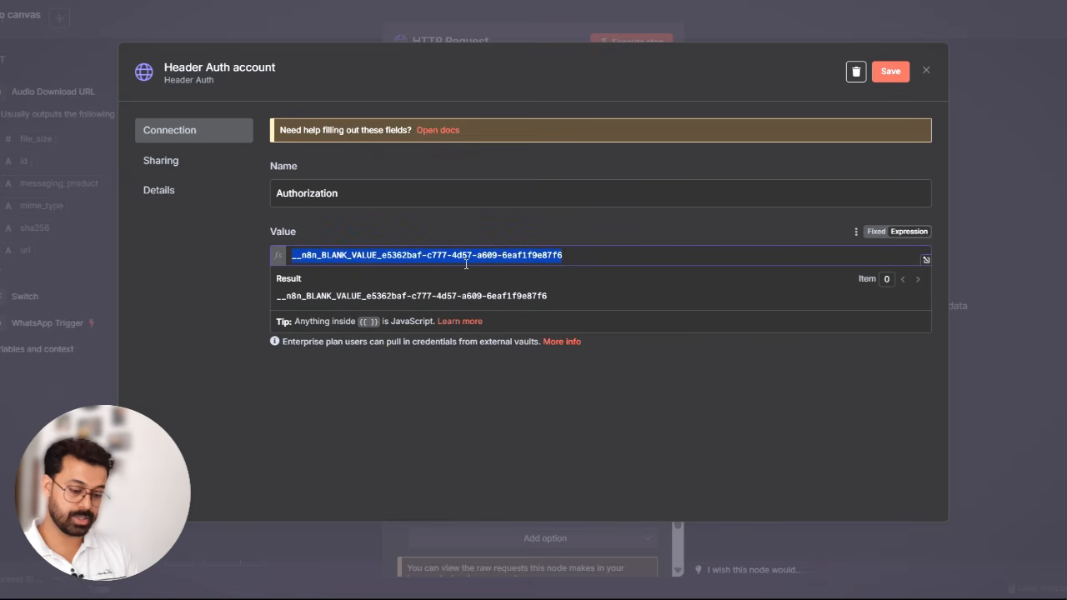
type("Bearer")
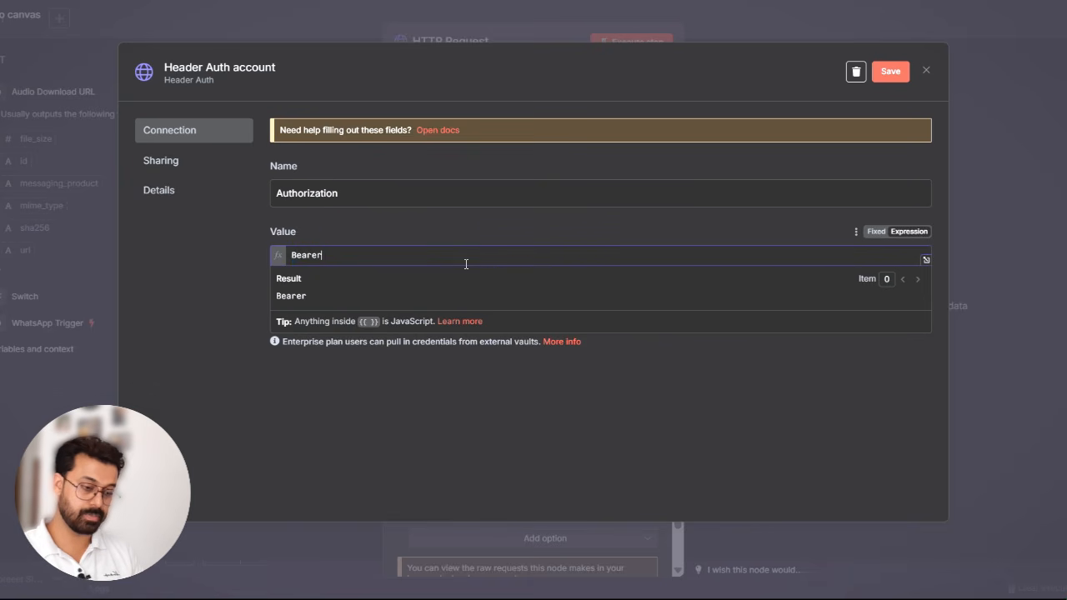
key("ctrl+v")
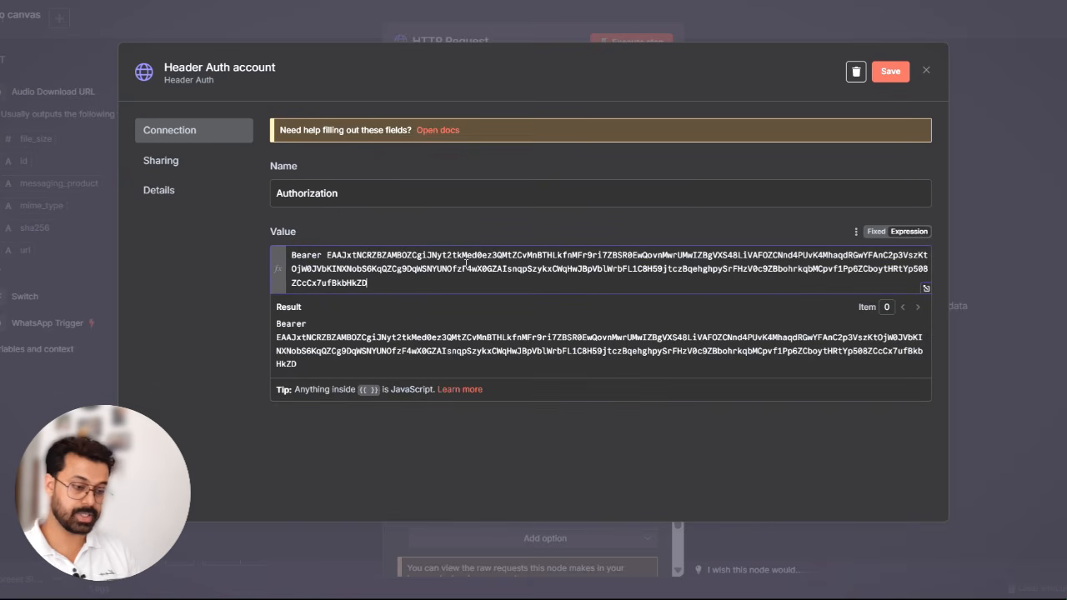
left_click(891, 74)
left_click(982, 17)
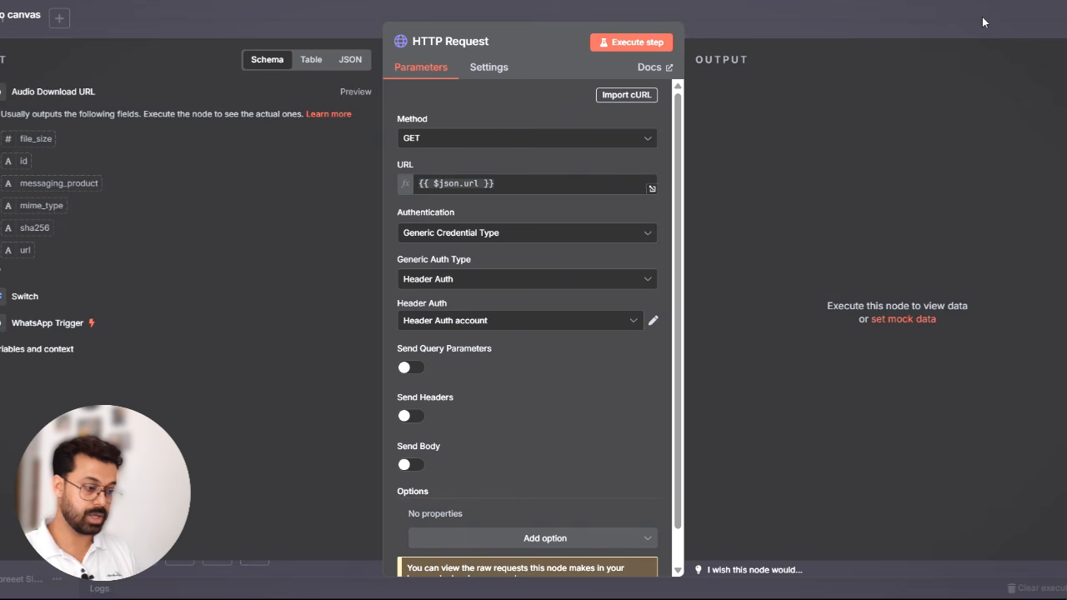
left_click(863, 14)
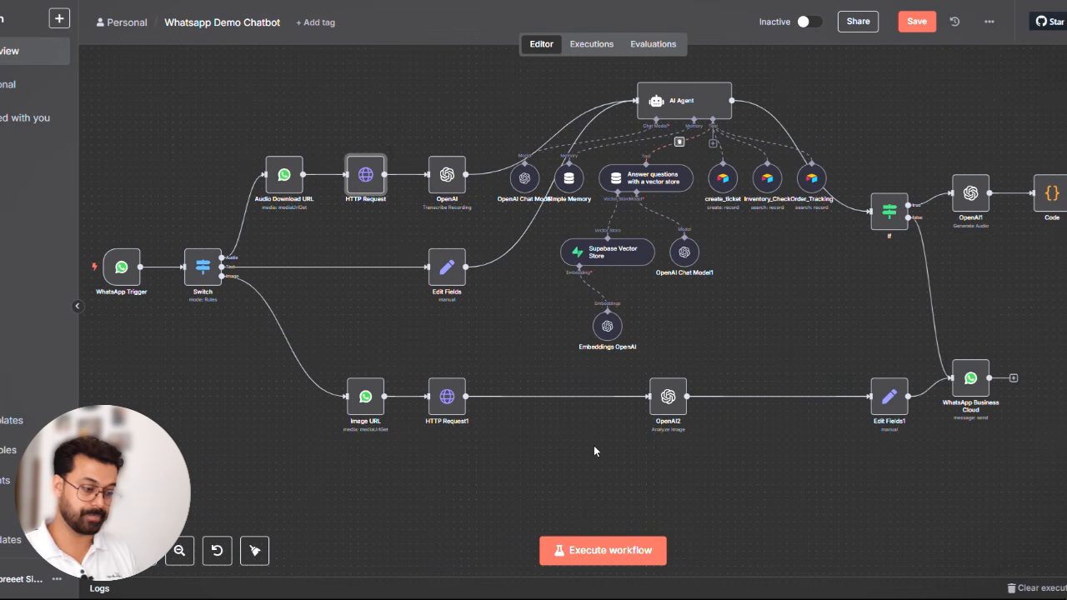
- Execute the workflow to test it with an incoming WhatsApp text message
left_click(583, 552)
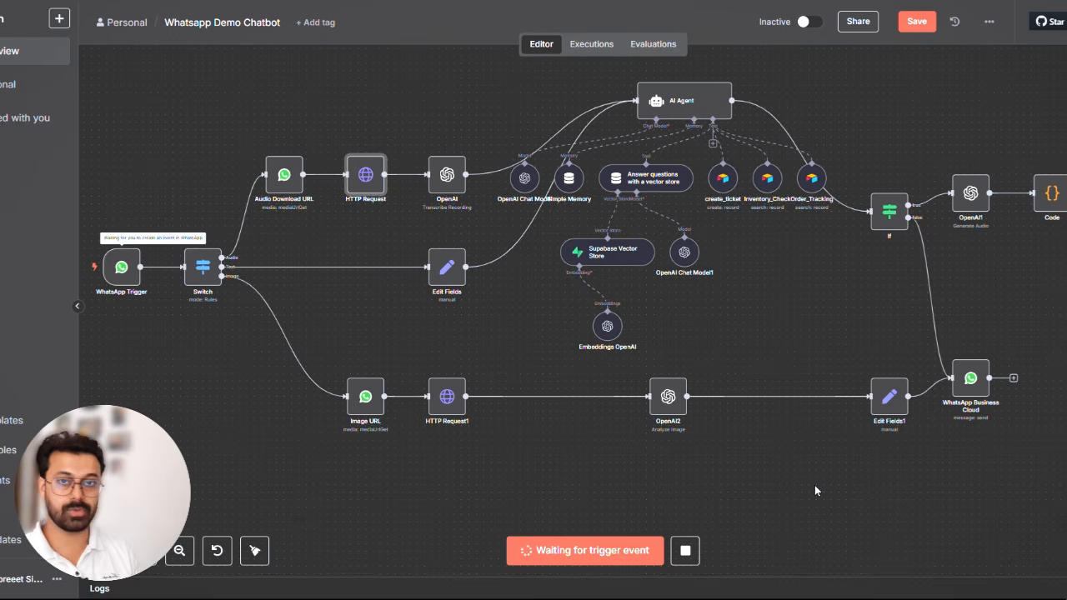
type("i")
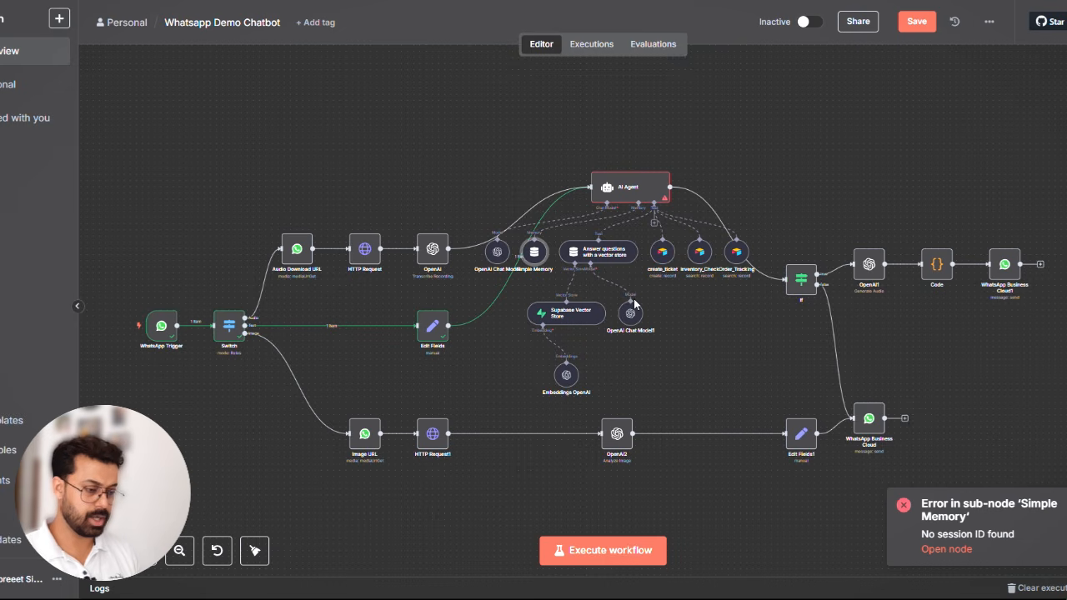
- Set the Simple Memory node's session ID to Define below with key {{ $('WhatsApp Trigger').item.json.contacts[0].wa_id }}, and save the workflow
double_click(539, 254)
left_click(475, 113)
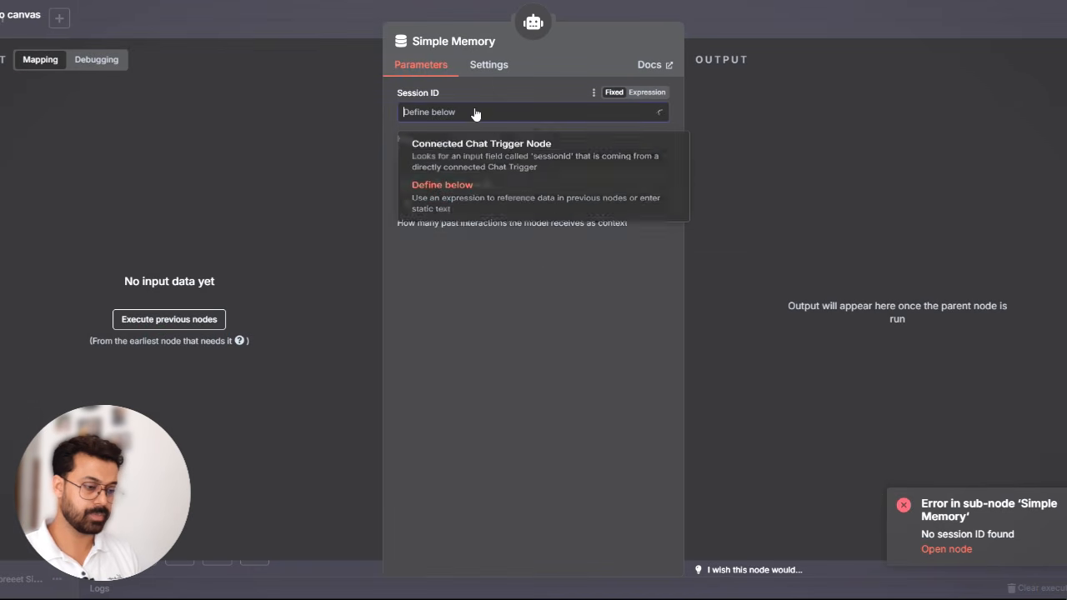
left_click(457, 170)
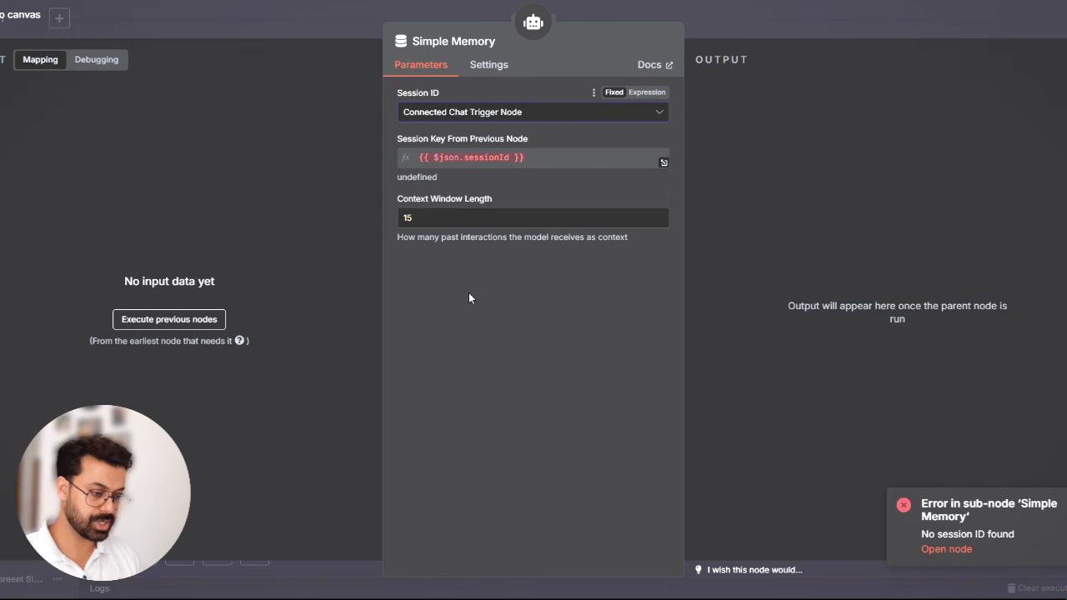
left_click(544, 116)
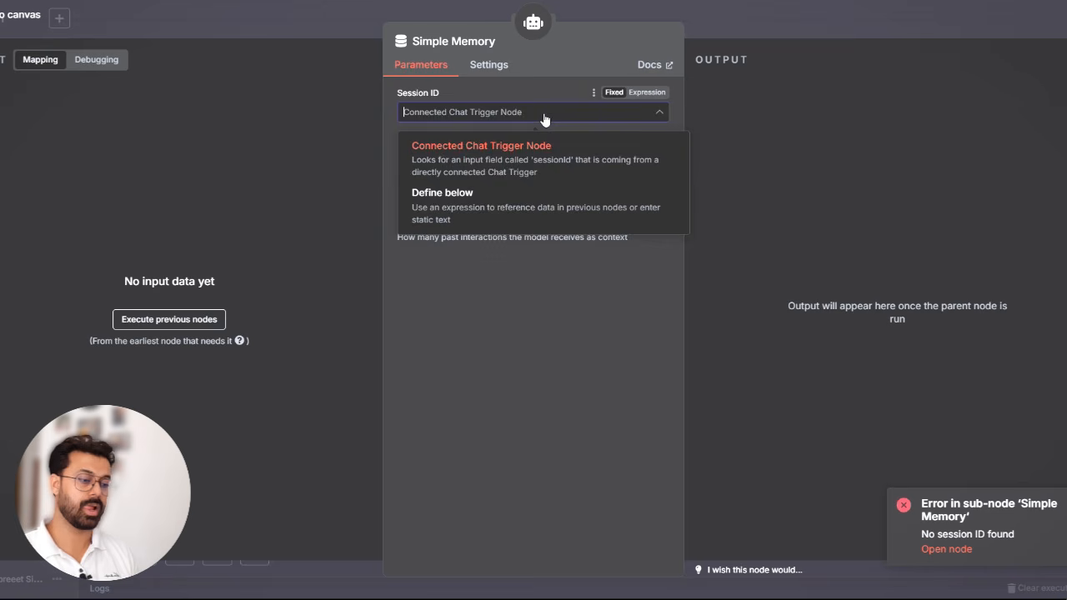
left_click(471, 209)
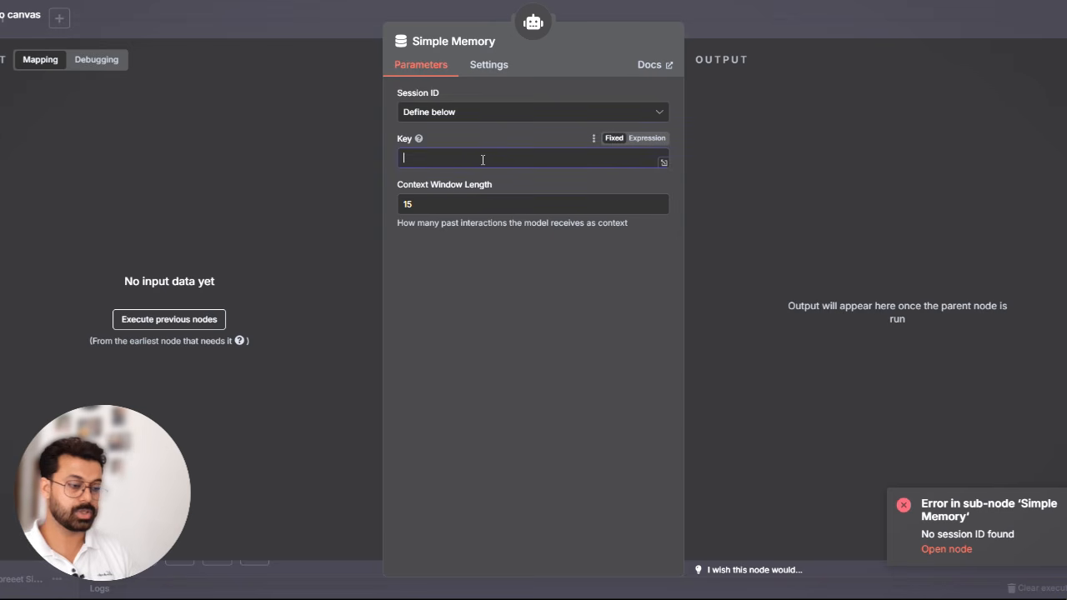
type("{{ $('WhatsApp Trigger').item.json.contacts[0].wa_id }}")
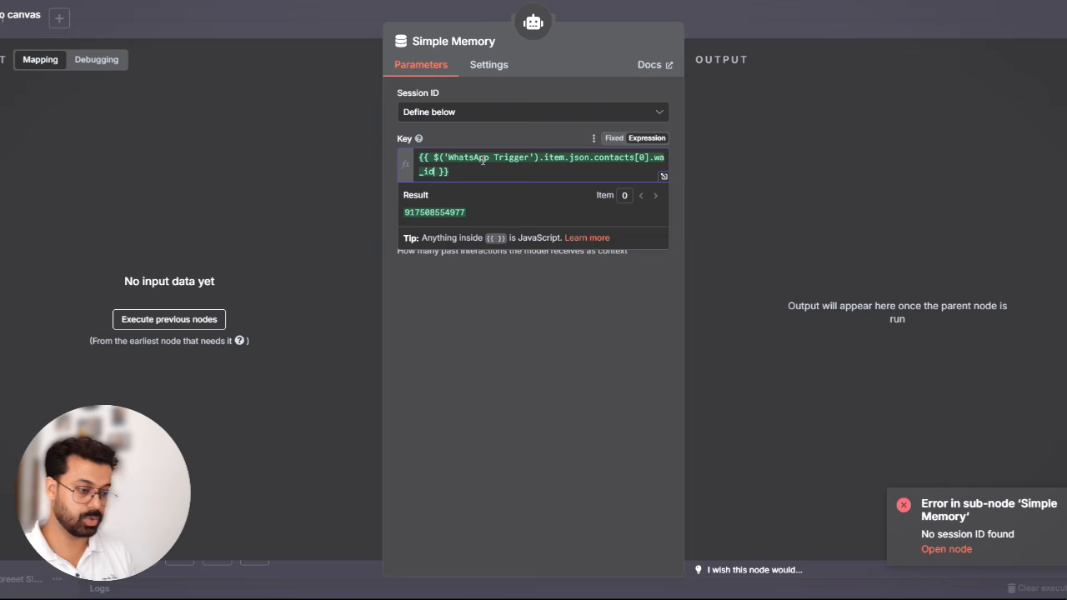
left_click(505, 340)
key("Escape")
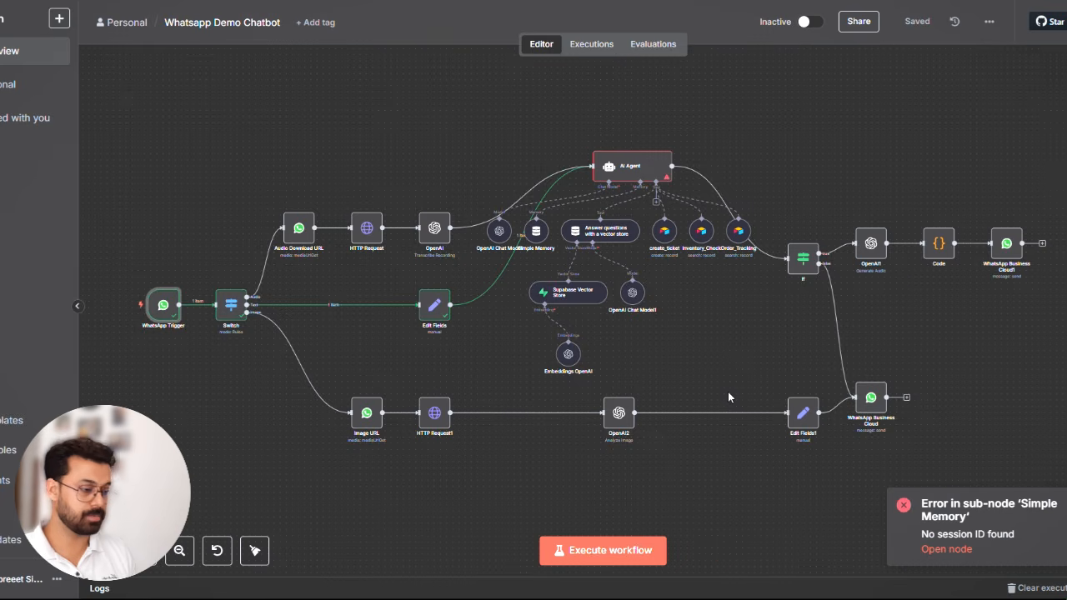
- Stop the workflow's test execution after starting it and set the workflow to active
scroll(728, 397, "left", 1)
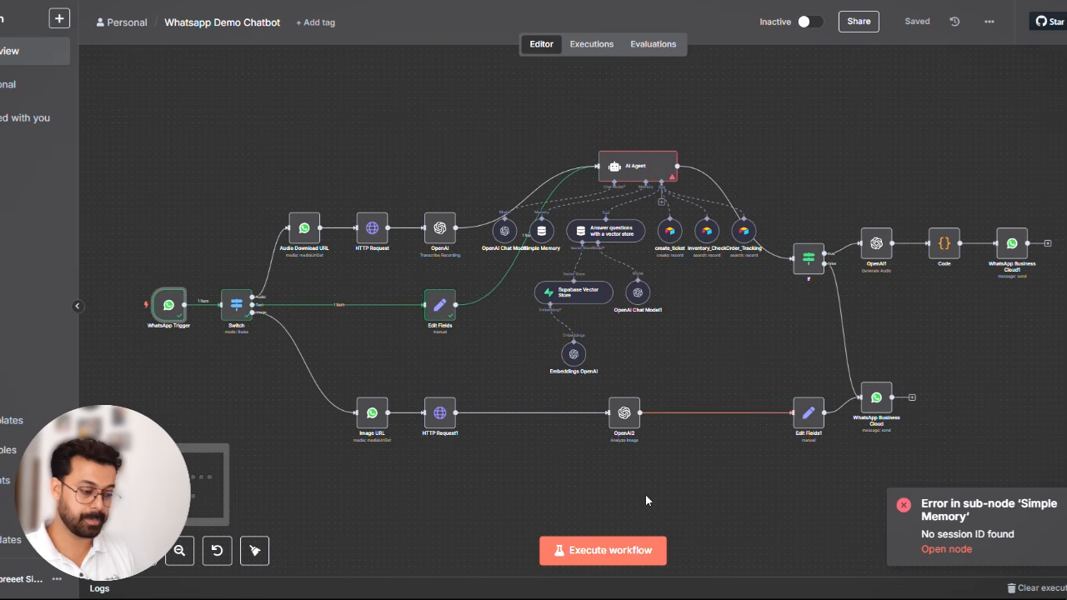
left_click(560, 552)
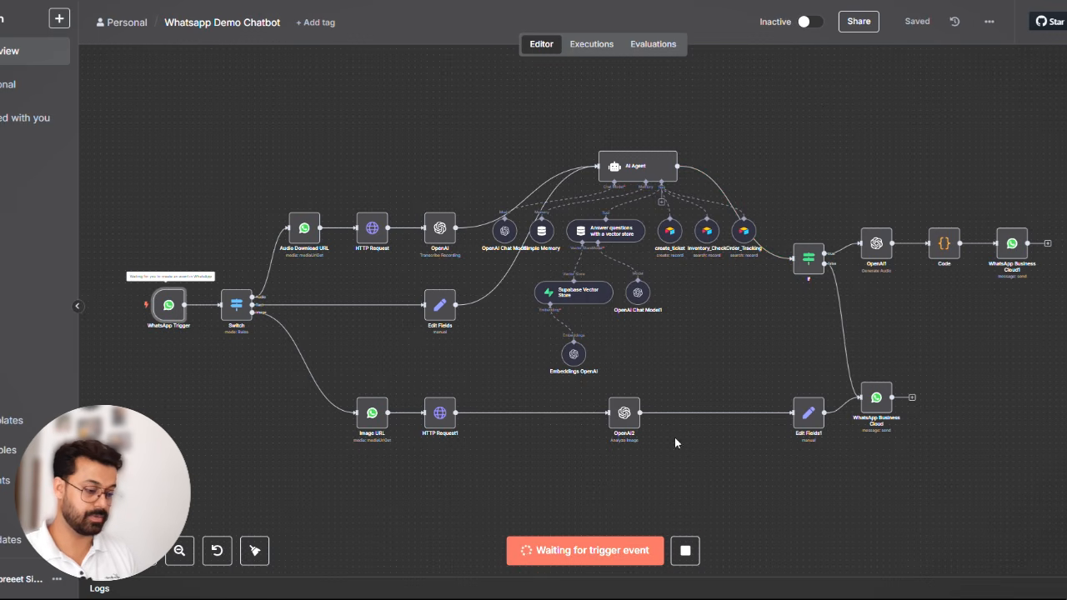
left_click(684, 553)
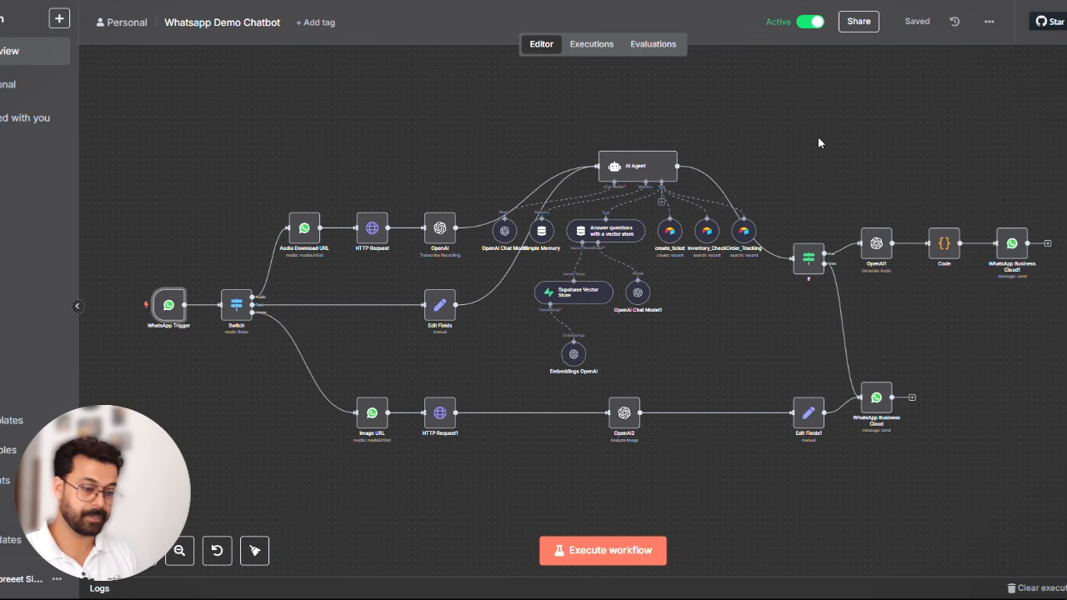
- Switch to WhatsApp, send "Hi" to Whatsapp Chatbot Test, and check the workflow's executions in n8n
key("alt+Tab")
left_click(478, 570)
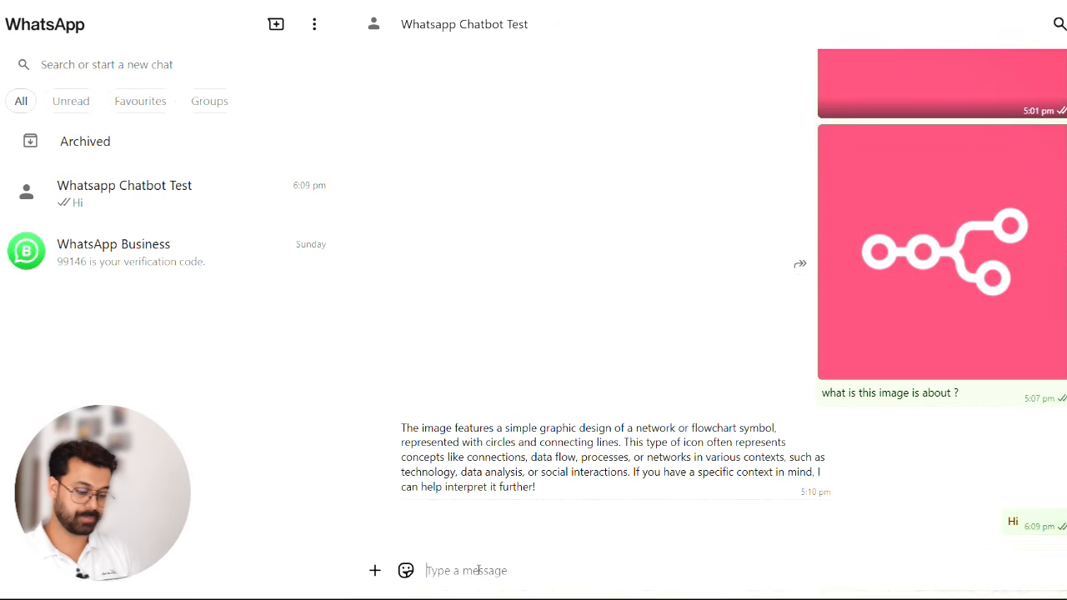
type("Hi")
key("Return")
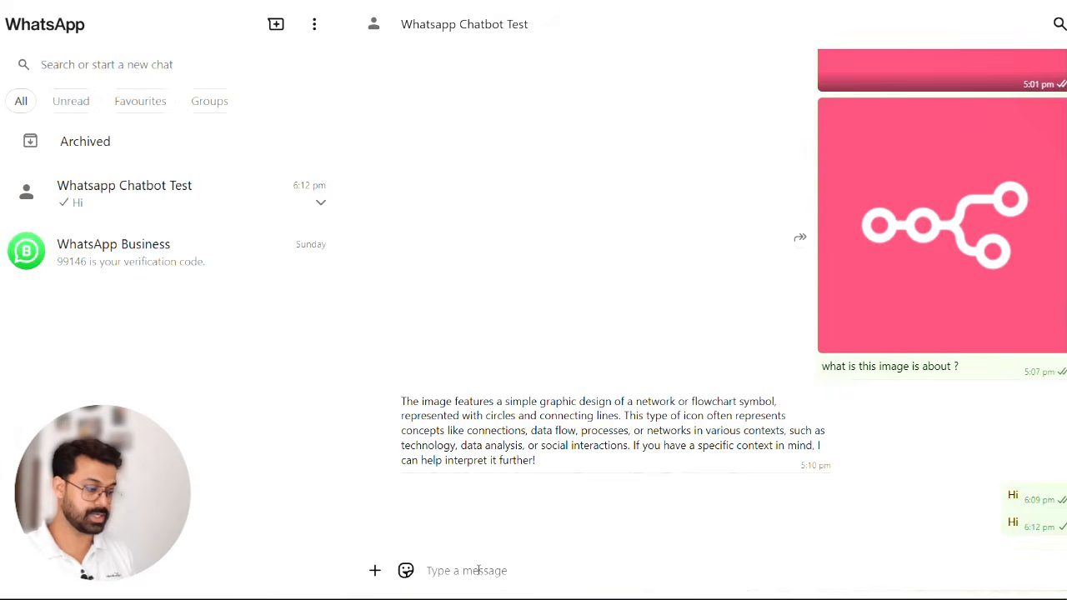
key("alt+Tab")
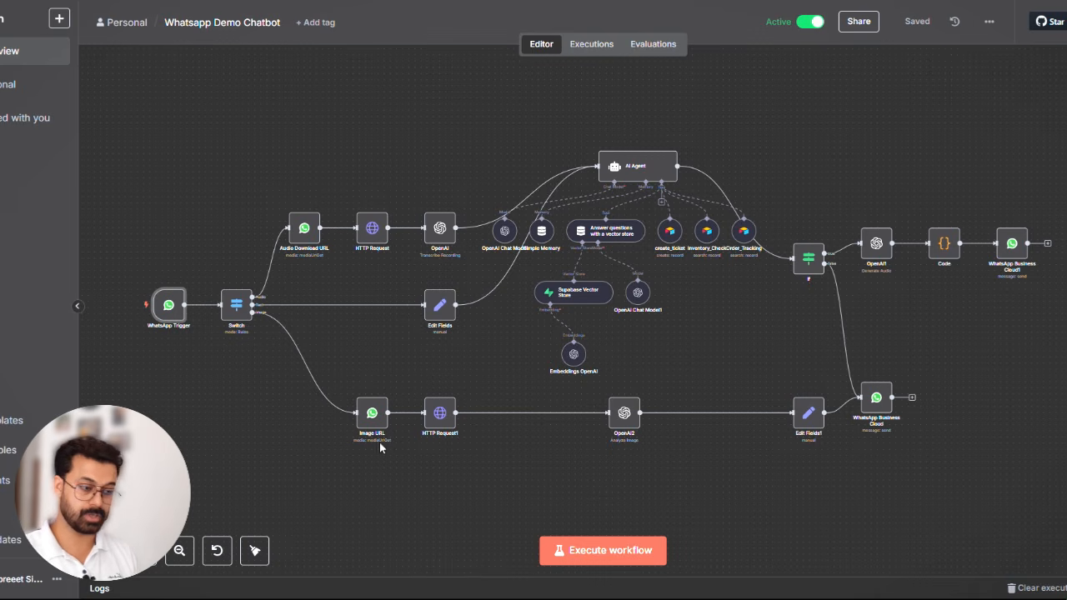
left_click(600, 46)
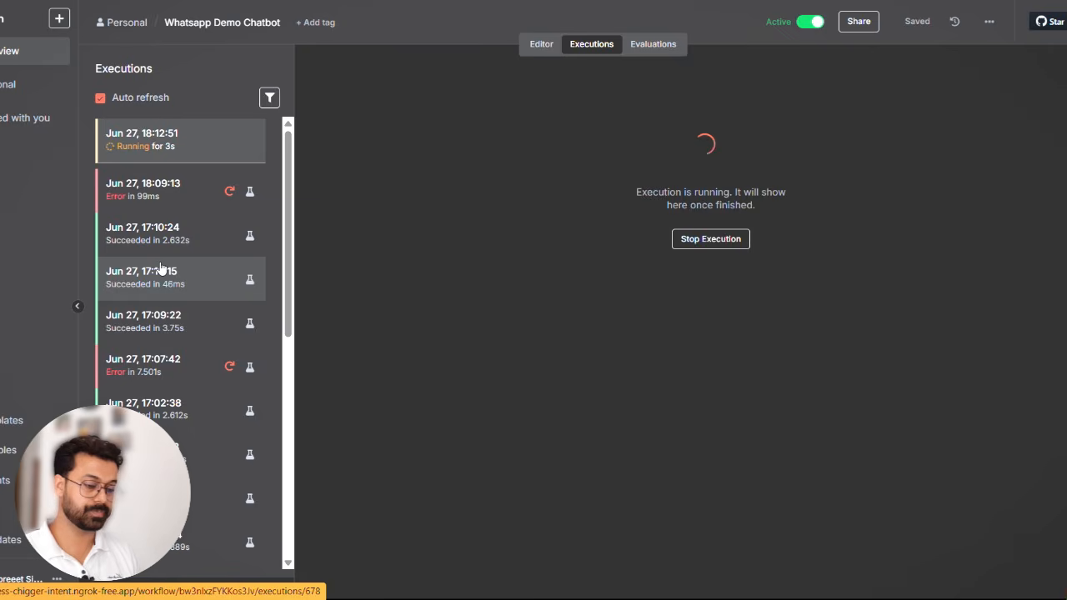
- Switch to WhatsApp and send the chatbot the message "i want to check with my order status"
key("alt+Tab")
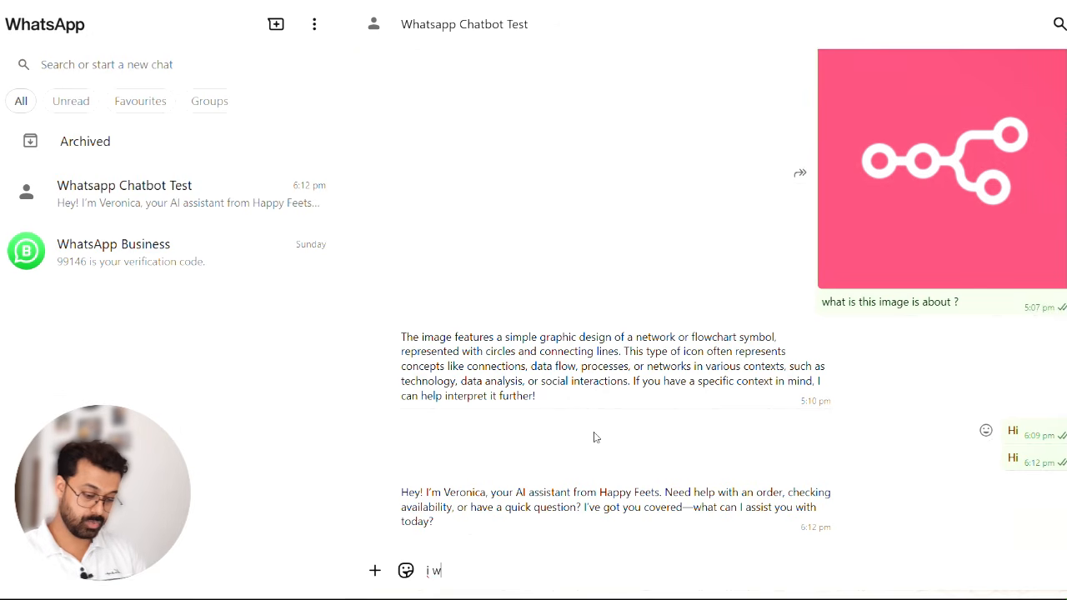
type("to check")
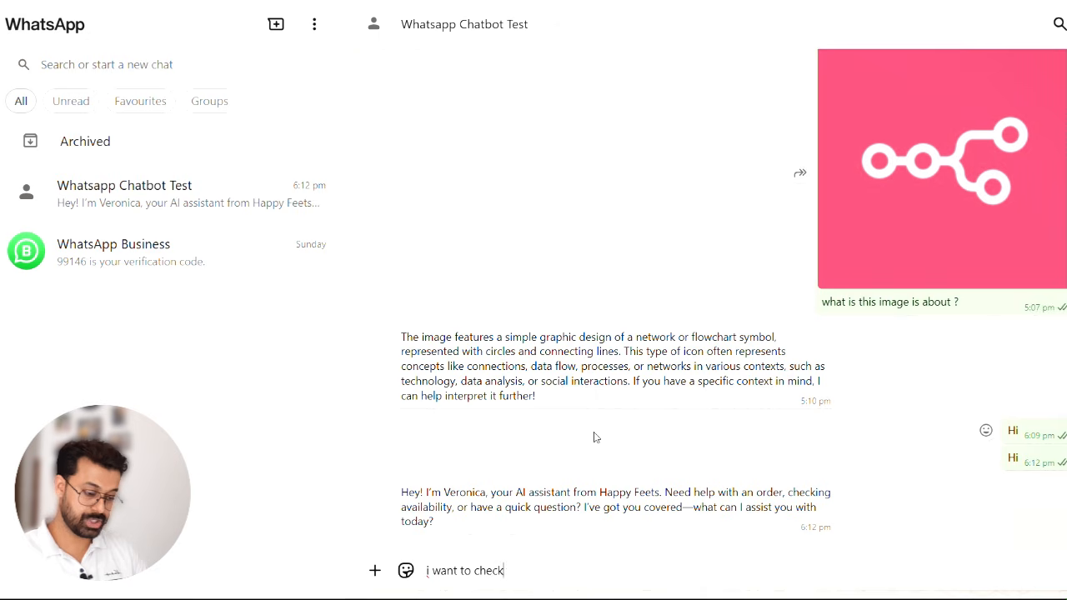
type(" with my order status")
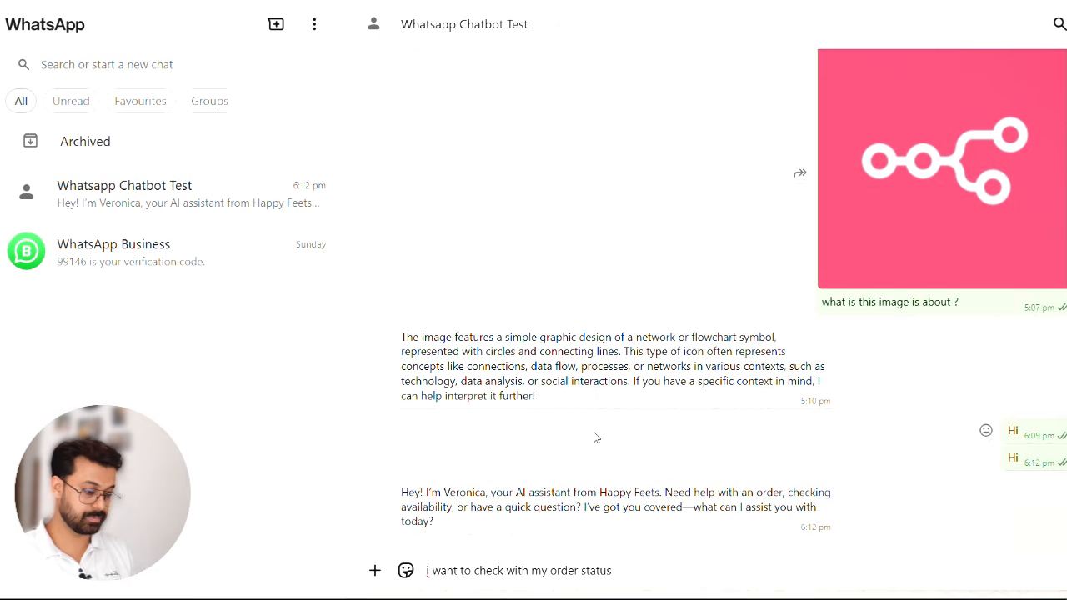
key("Return")
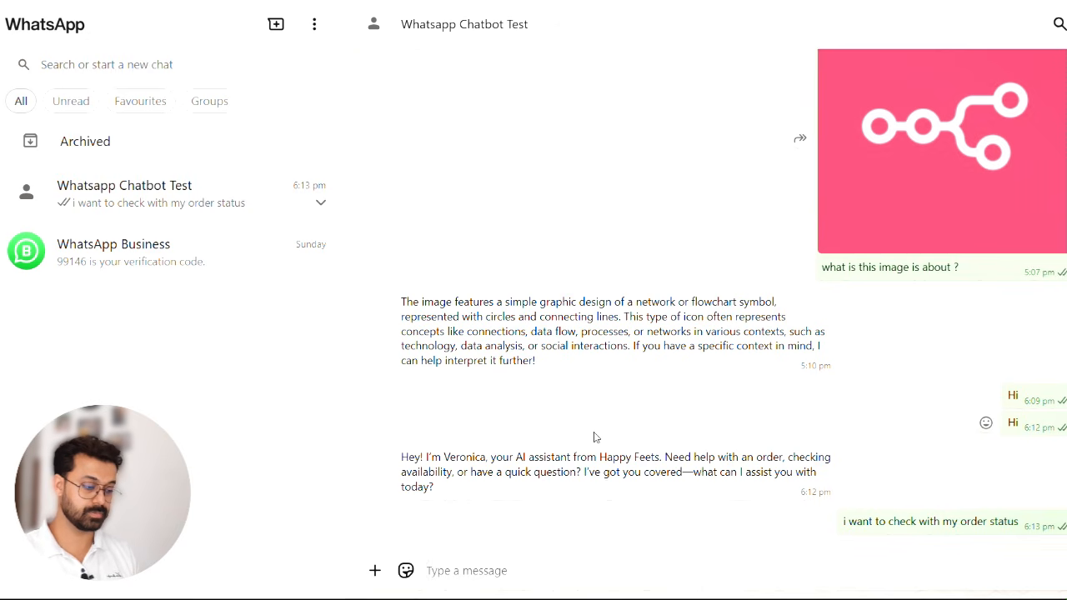
- Look up the first record's order ID in the HappyFeets Orders table in Airtable and send it to the chatbot in WhatsApp
key("alt+Tab")
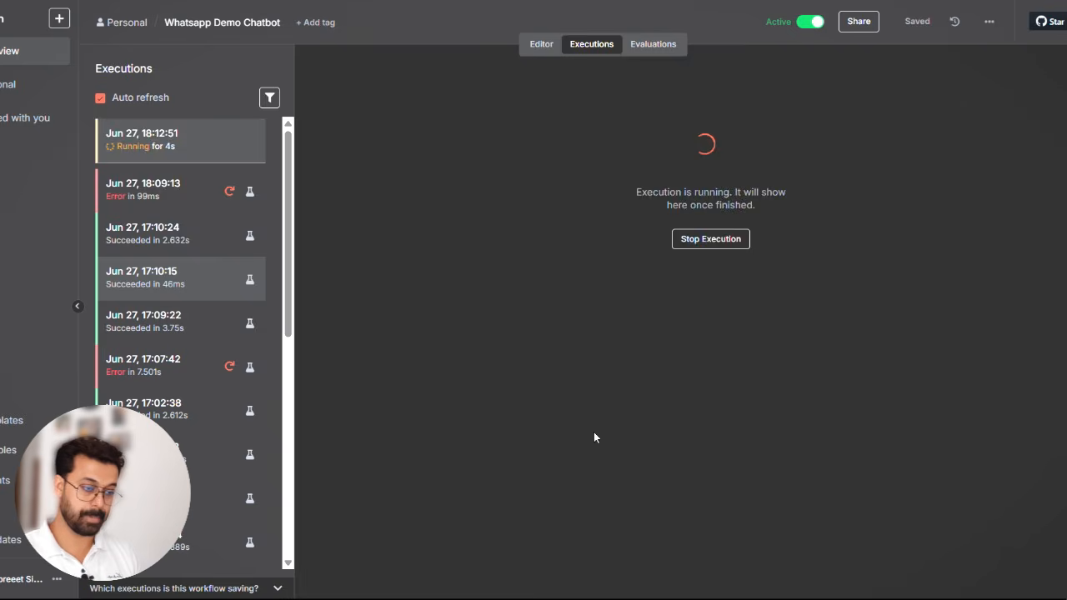
key("ctrl+Tab")
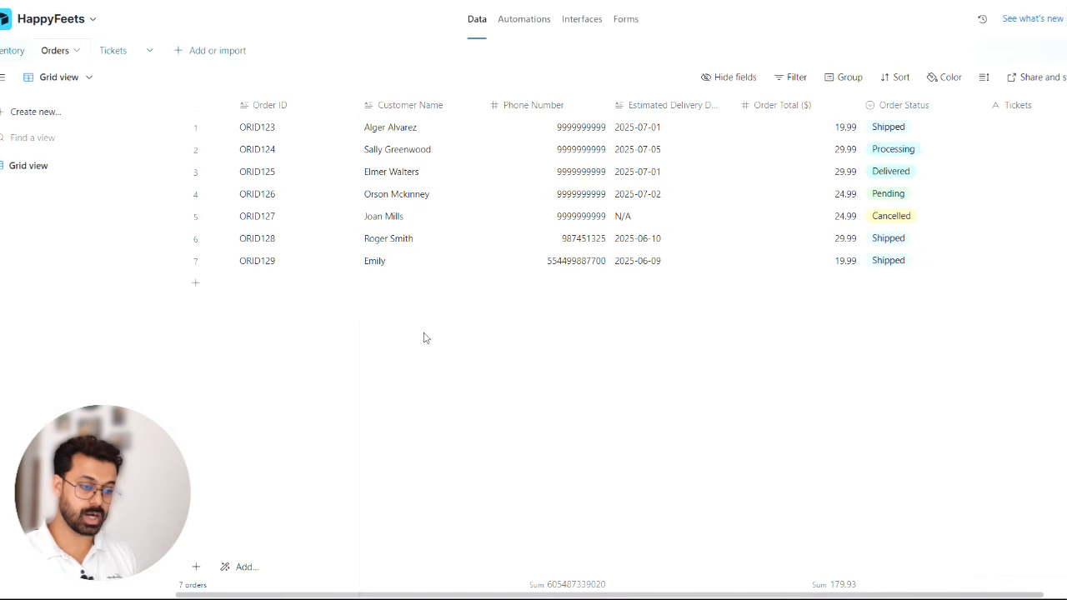
key("alt+Tab")
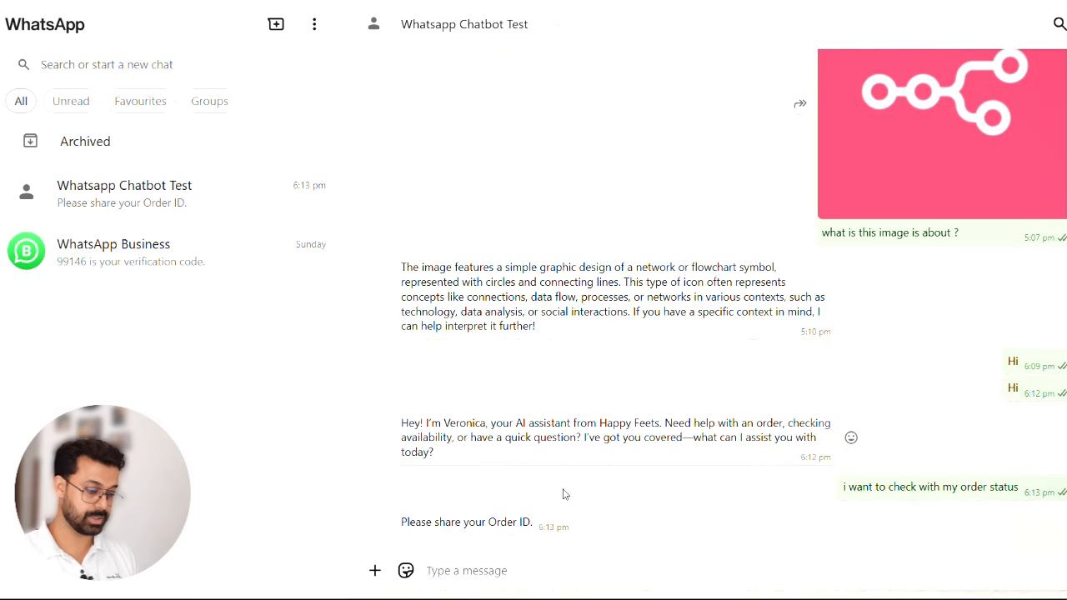
type("ORID123")
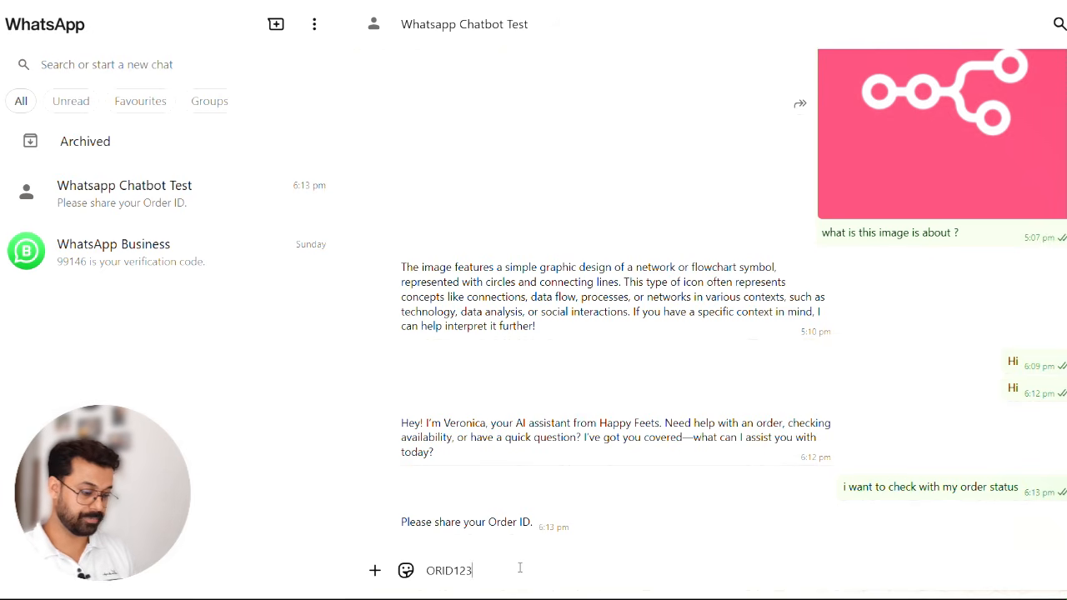
key("Return")
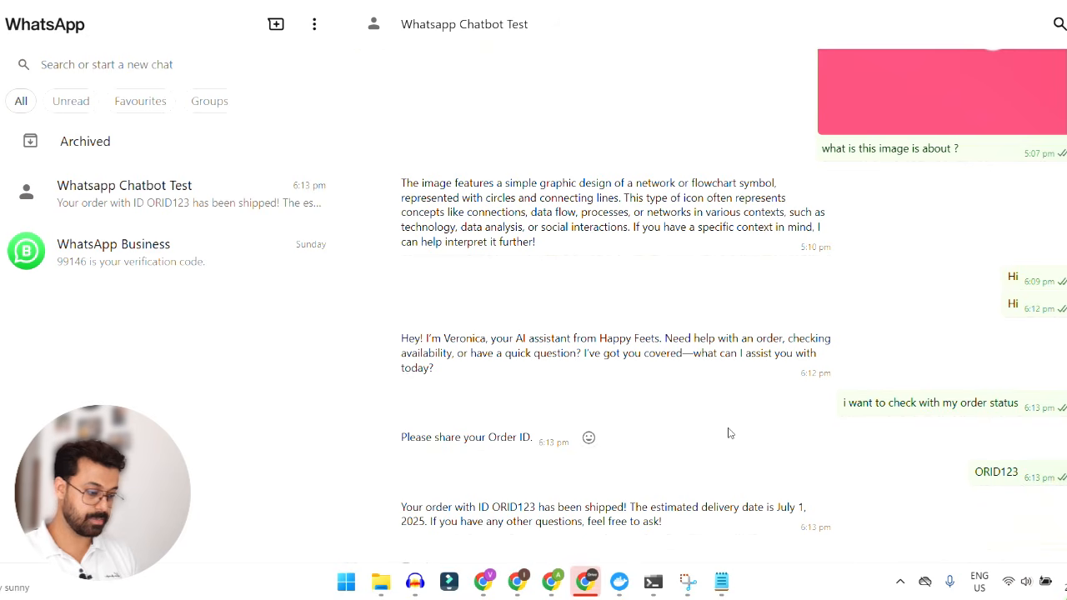